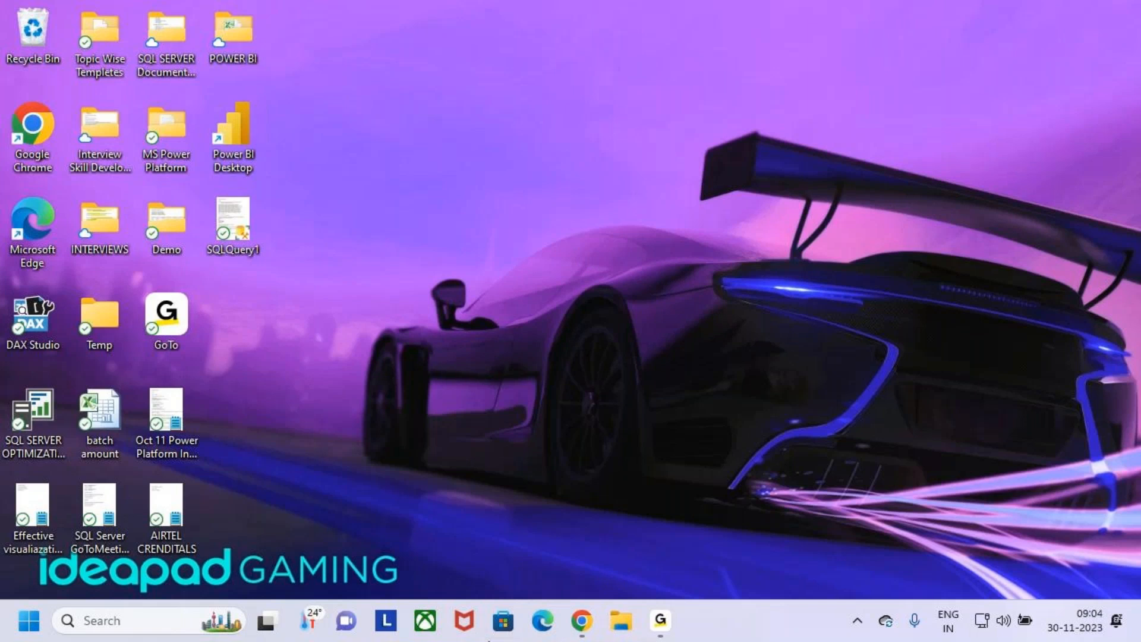
- Open the "Power Apps and Power Automate Course Content" PDF from the Demo folder on the Desktop
key("super+e")
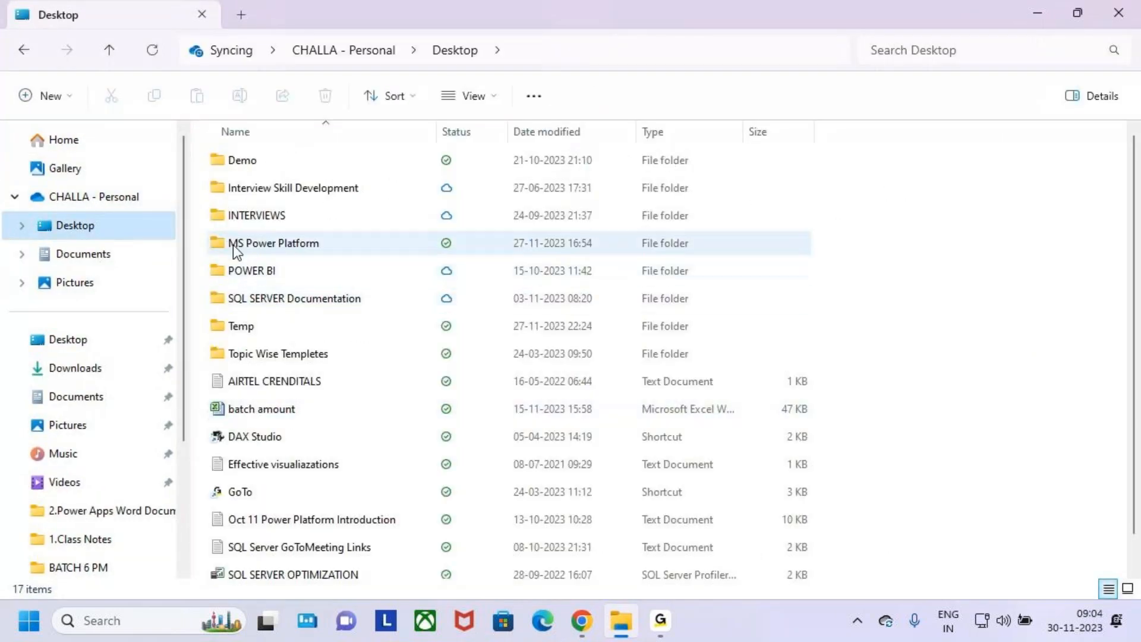
left_click(227, 219)
left_click(217, 164)
double_click(218, 165)
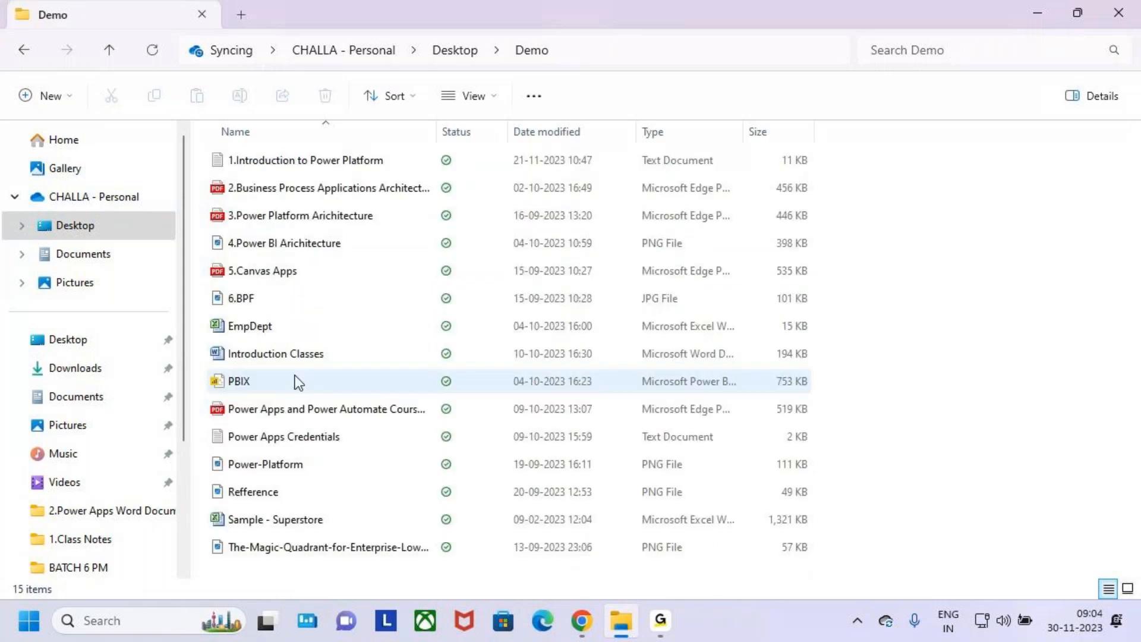
left_click(246, 390)
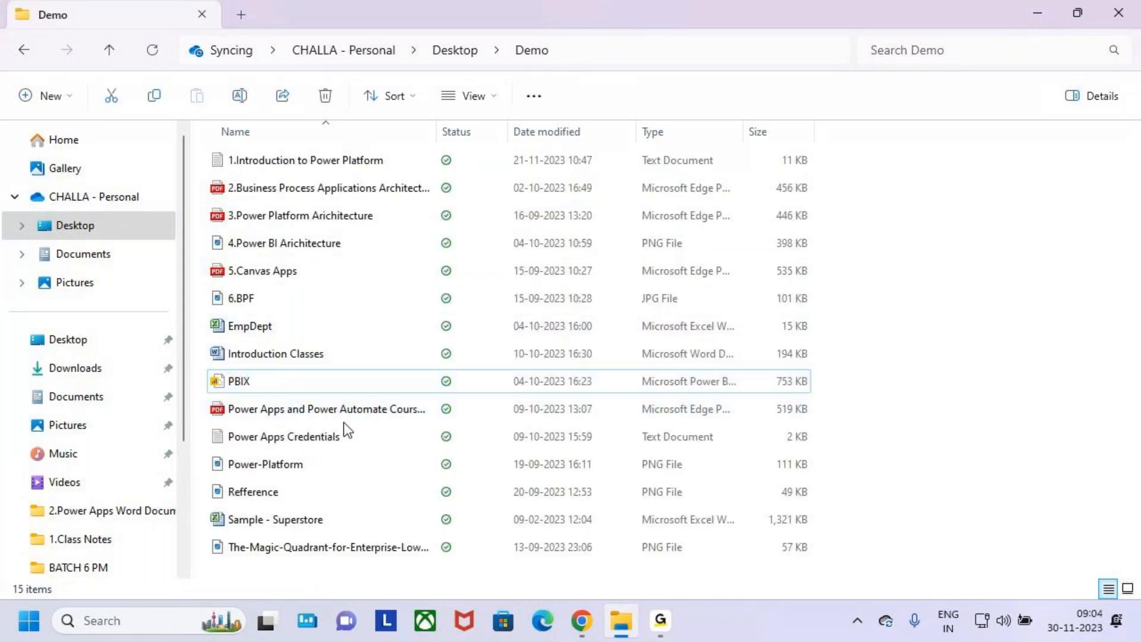
left_click(305, 407)
double_click(336, 406)
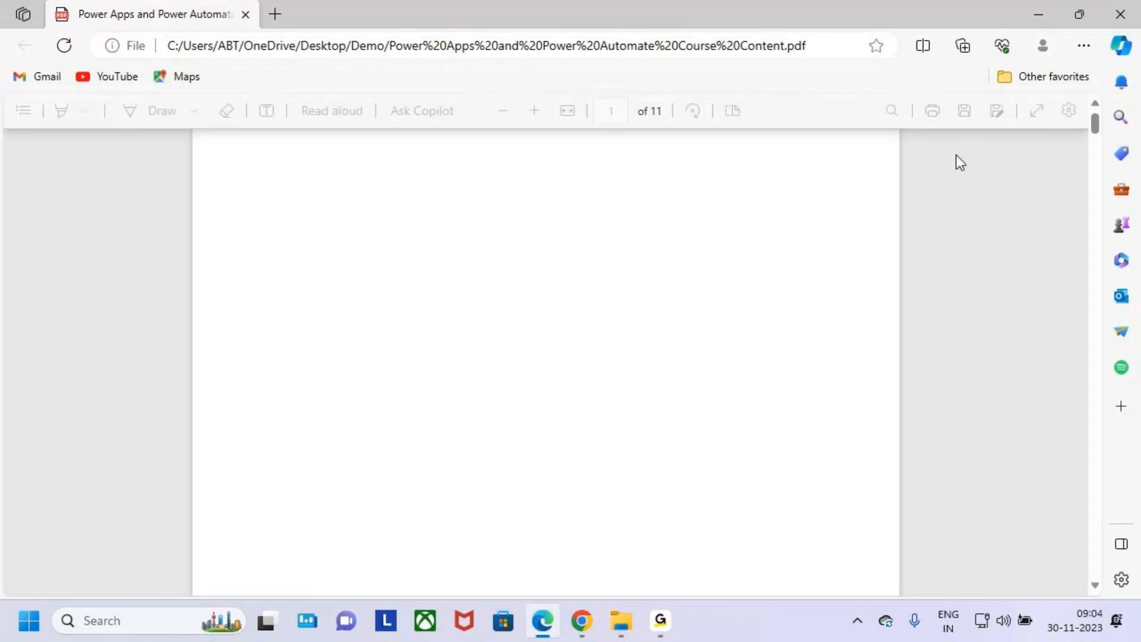
- Review the Components section of the course content PDF, temporarily marking its topics with a red box and a tick
scroll(462, 408, "up", 10)
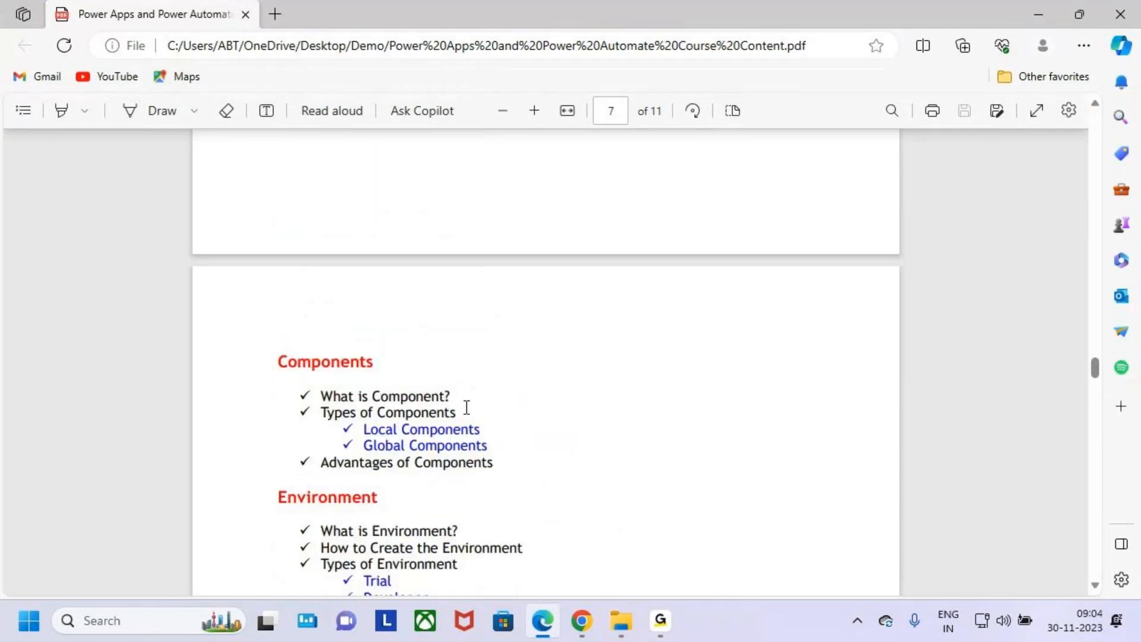
scroll(466, 407, "down", 4)
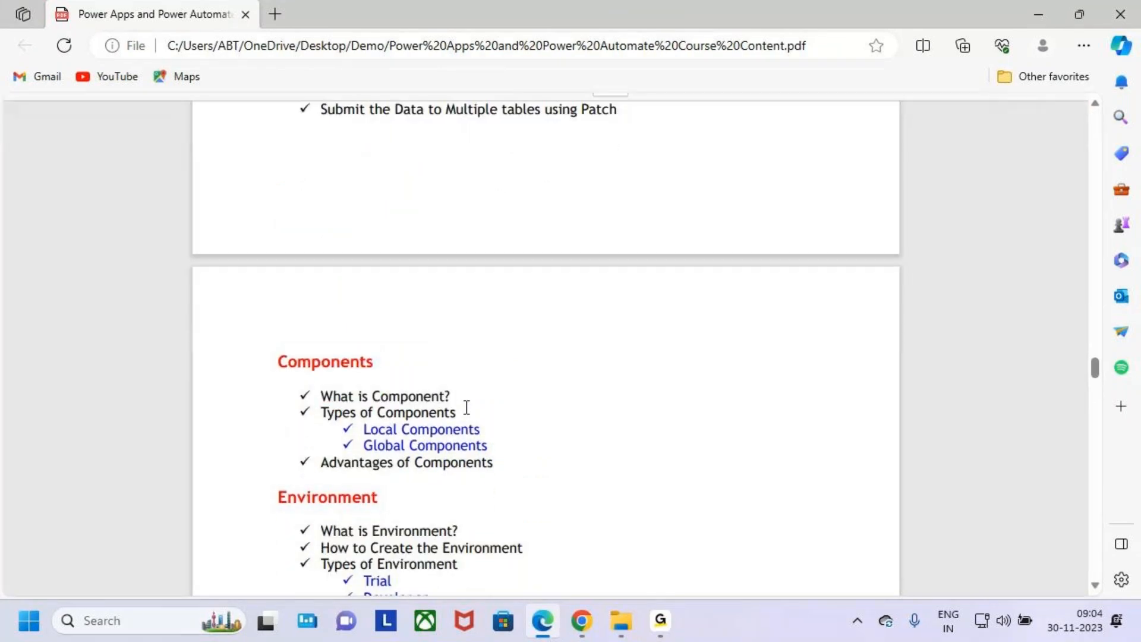
scroll(467, 407, "down", 2)
key("ctrl+2")
mouse_move(289, 123)
left_mouse_down()
mouse_move(331, 146)
mouse_move(391, 154)
mouse_move(540, 258)
left_mouse_up()
left_click_drag(511, 189, 559, 144)
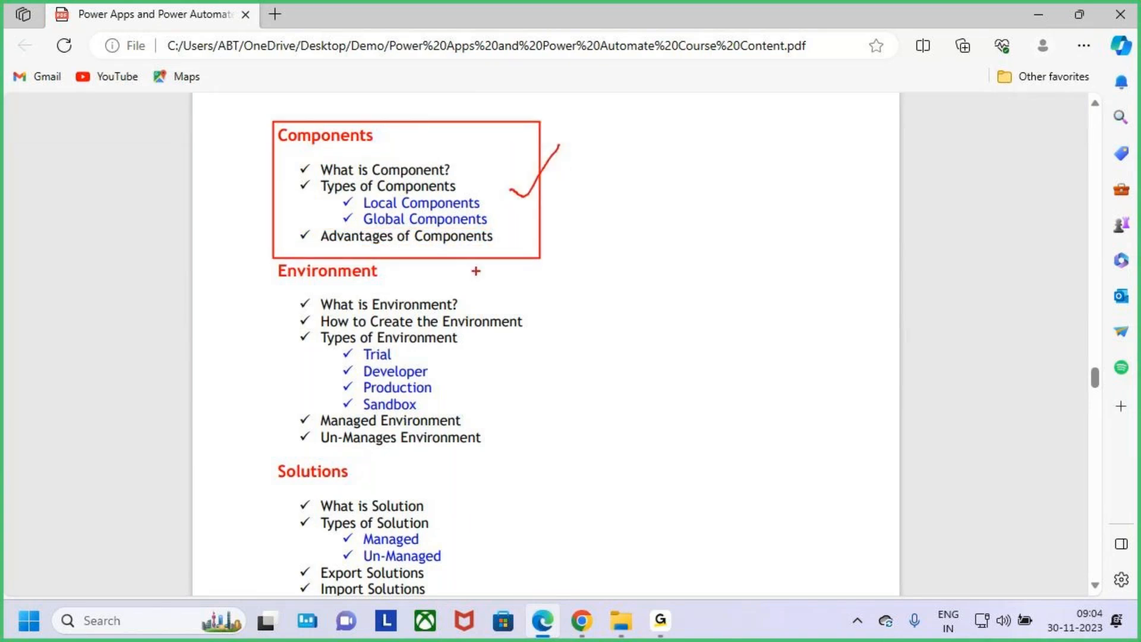
left_click_drag(347, 255, 402, 244)
key("Escape")
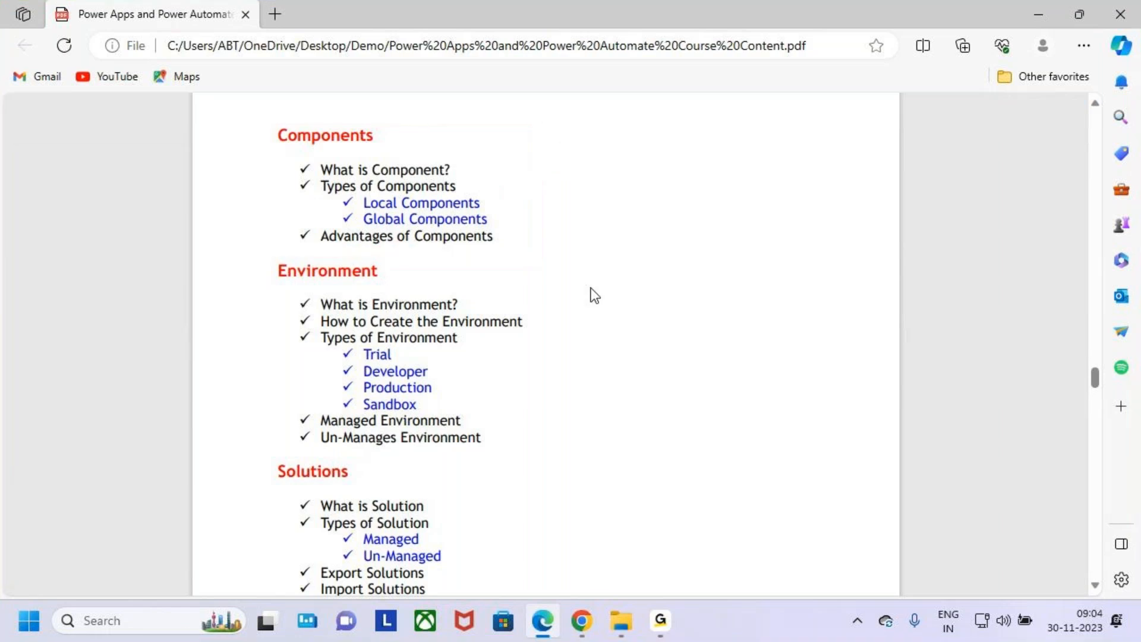
- Clear the PDF and folder windows off the desktop and open a blank Notepad document
left_click(1042, 10)
left_click(1123, 12)
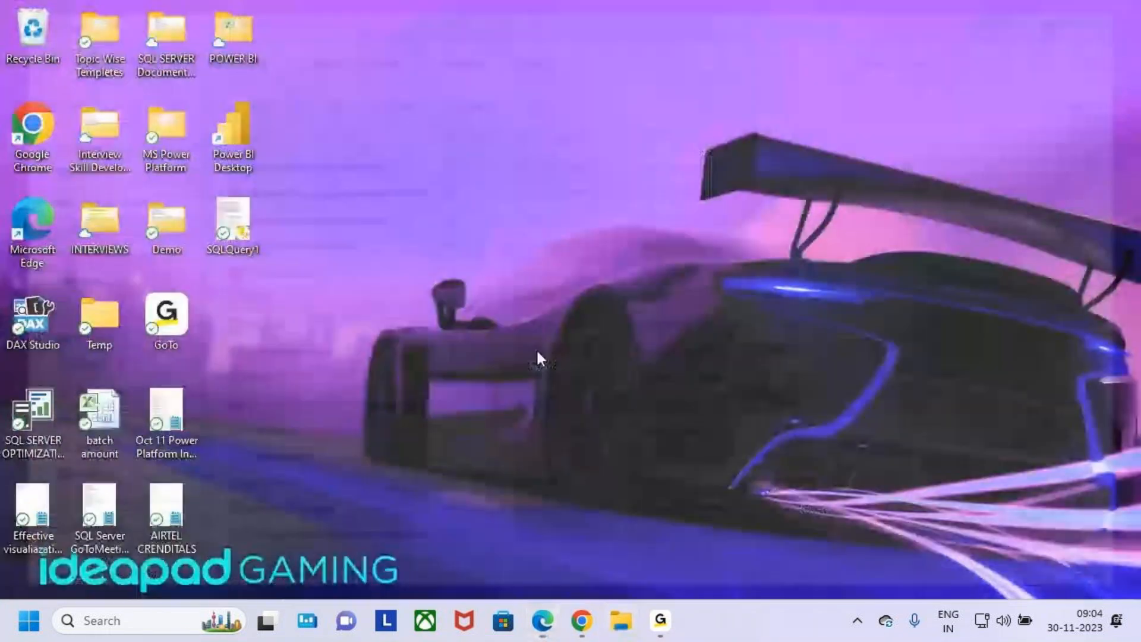
left_click(164, 628)
type("NOT")
key("Return")
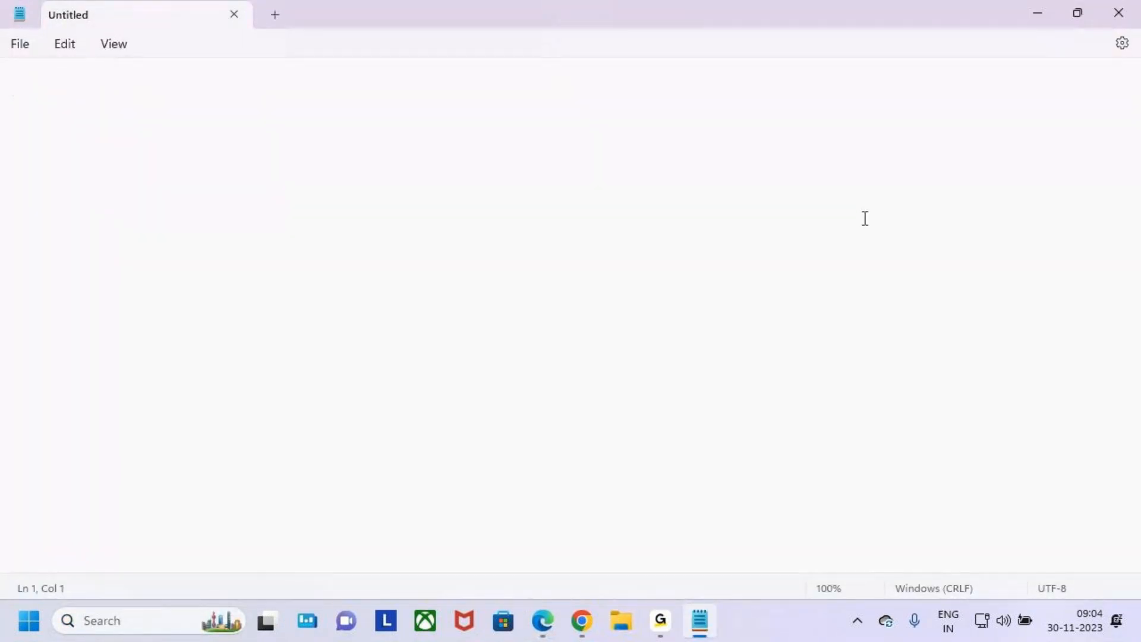
- Enter the heading "Components" on the first line, indented with tabs toward the middle of the page
key("Tab")
key("Tab")
key("Tab")
key("Tab")
key("Tab")
key("Tab")
key("BackSpace")
key("BackSpace")
key("BackSpace")
key("BackSpace")
key("Tab")
key("Tab")
key("Tab")
key("Tab")
key("BackSpace")
key("BackSpace")
key("BackSpace")
key("BackSpace")
key("Return")
key("Return")
key("Return")
key("BackSpace")
key("BackSpace")
key("BackSpace")
key("Tab")
key("Tab")
key("Tab")
key("Tab")
key("Tab")
key("Tab")
key("Tab")
key("Tab")
key("BackSpace")
key("Caps_Lock")
type("components")
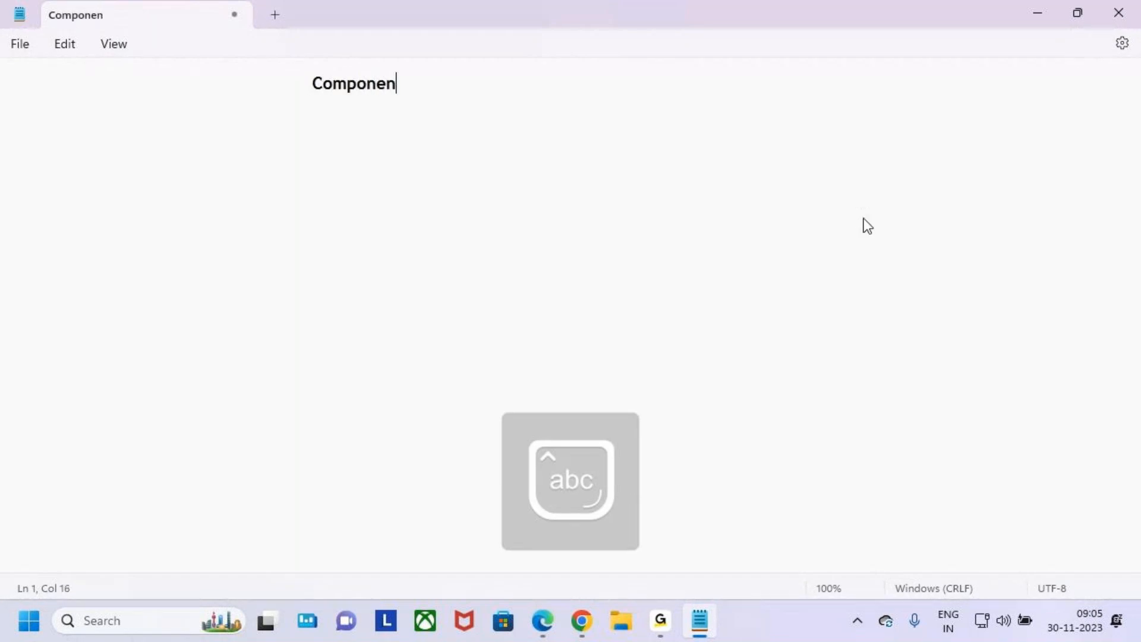
- Underline the "Components" heading with a row of dashes on the second line, aligned with the start of the heading
key("Return")
type("\\")
key("Tab")
key("Tab")
key("Tab")
key("BackSpace")
key("BackSpace")
key("BackSpace")
key("BackSpace")
key("BackSpace")
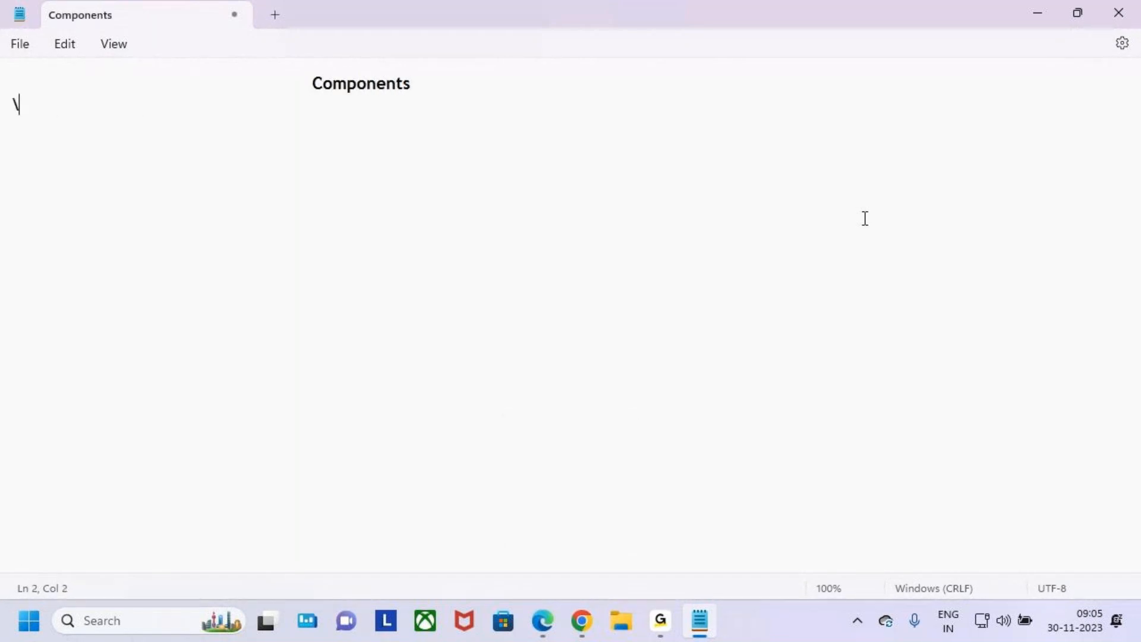
key("BackSpace")
key("BackSpace")
type("trs")
key("Return")
key("Tab")
key("Tab")
key("BackSpace")
key("BackSpace")
key("BackSpace")
key("BackSpace")
key("BackSpace")
type("ts")
key("Return")
key("Tab")
key("Tab")
key("Tab")
key("Tab")
key("Tab")
key("BackSpace")
key("Tab")
key("Tab")
type("---")
key("BackSpace")
key("BackSpace")
key("BackSpace")
type("-----------")
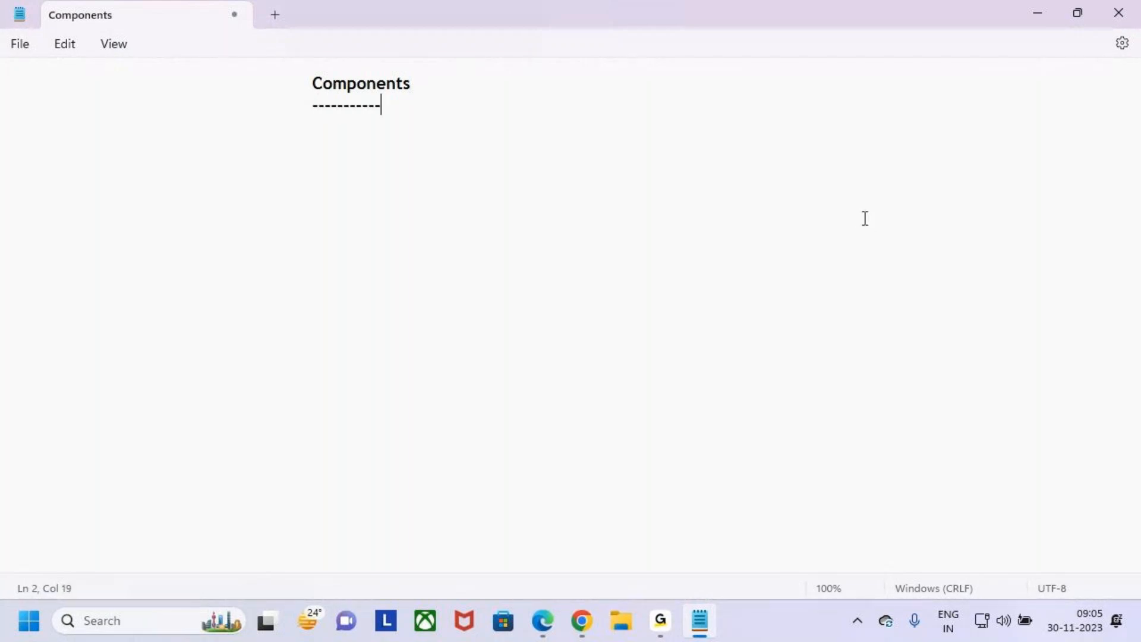
type("--------------")
- Add a tab-indented line under the dashes reading "Components are the Resusable Build Blocks in Power Apps Cavas Apps"
key("Return")
key("Tab")
type("Components are ")
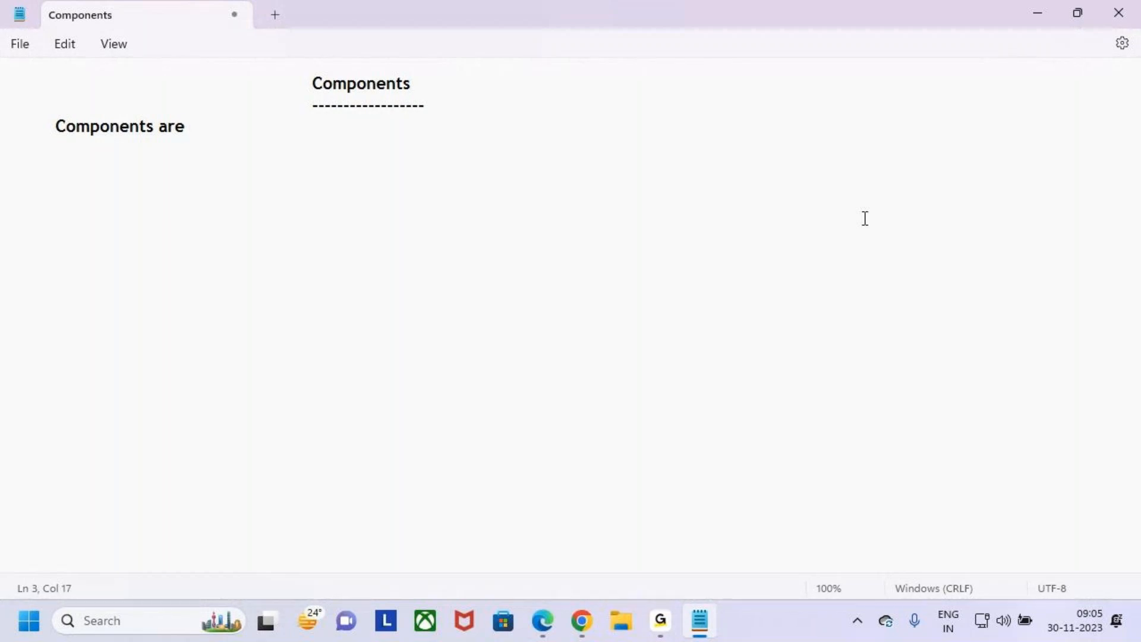
type("the ")
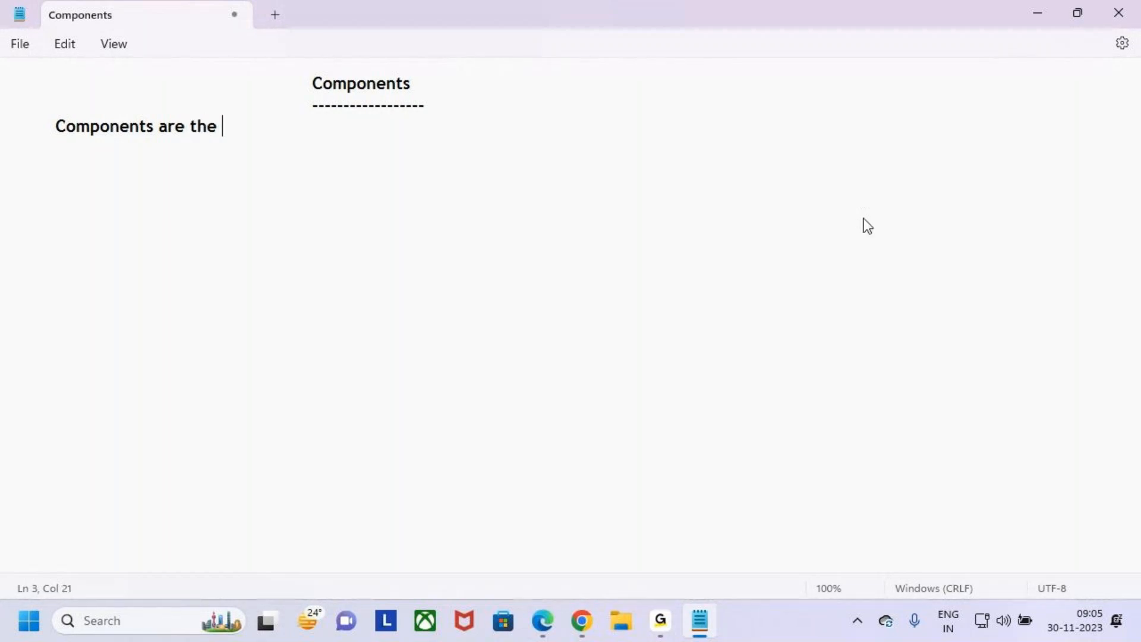
type("Resuas")
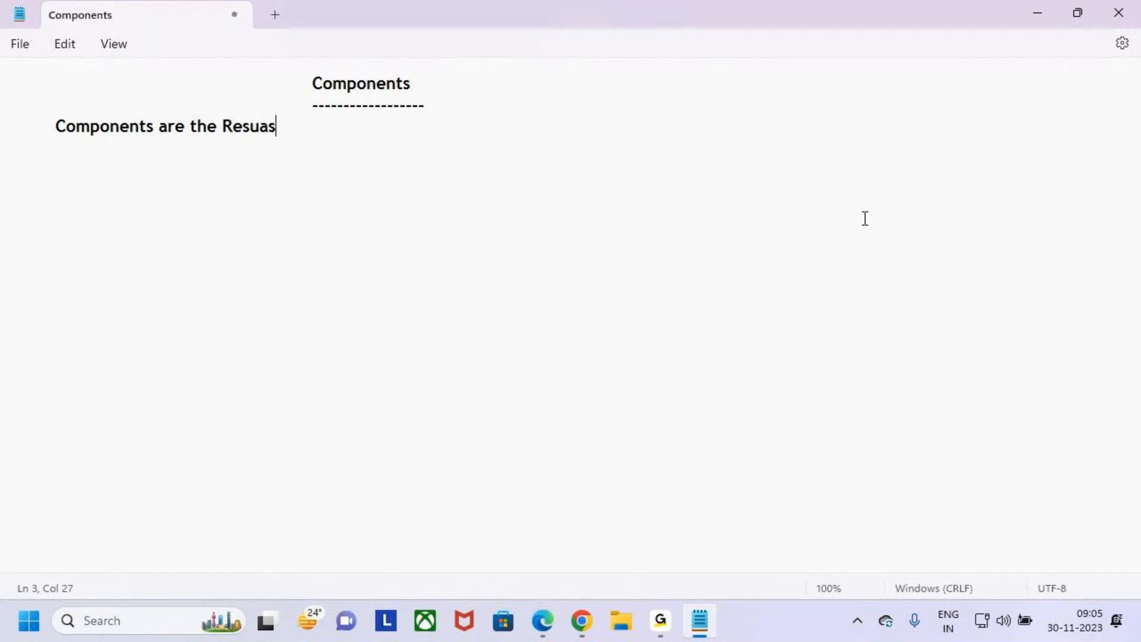
key("BackSpace")
key("BackSpace")
type("sable Build")
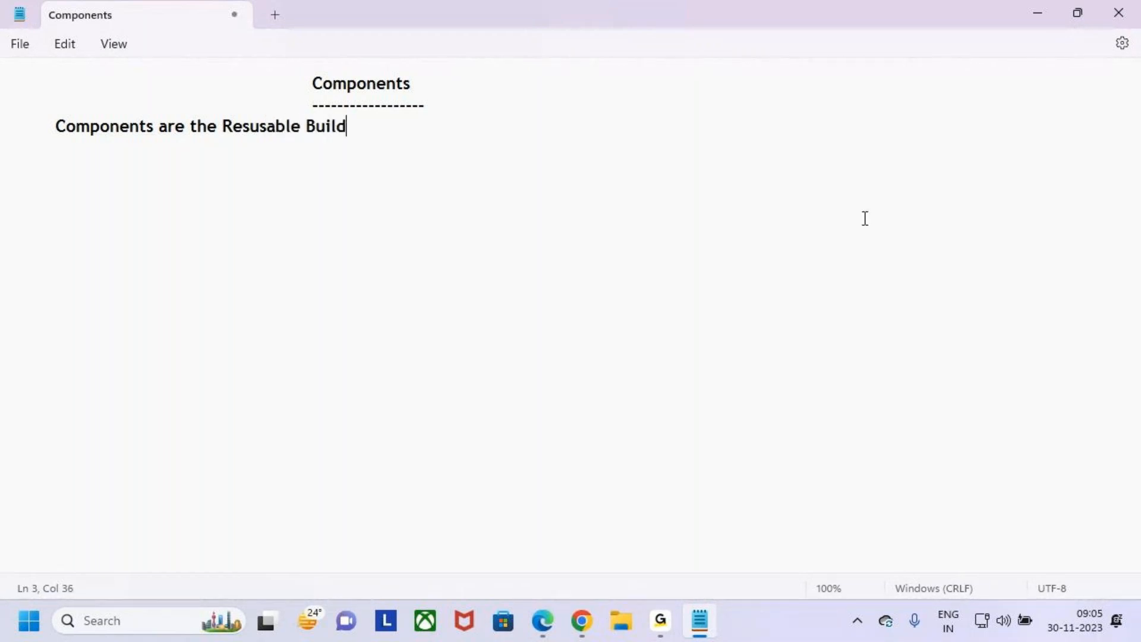
type(" b")
key("BackSpace")
type("Blocks  In")
key("BackSpace")
key("BackSpace")
key("BackSpace")
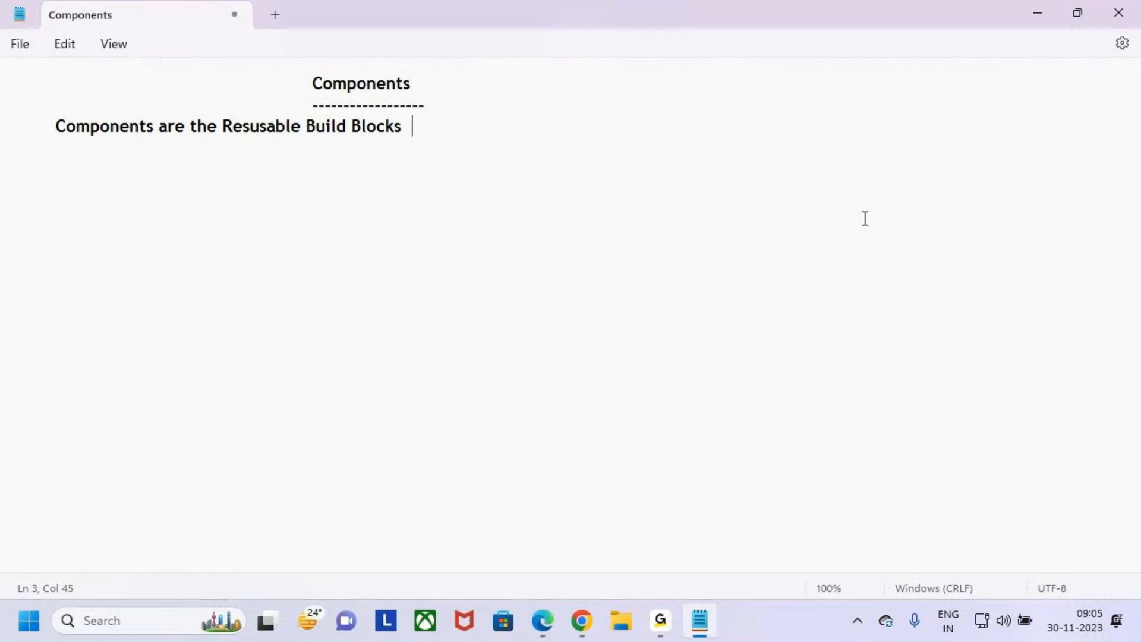
key("BackSpace")
type("s in {Power Apps Cav")
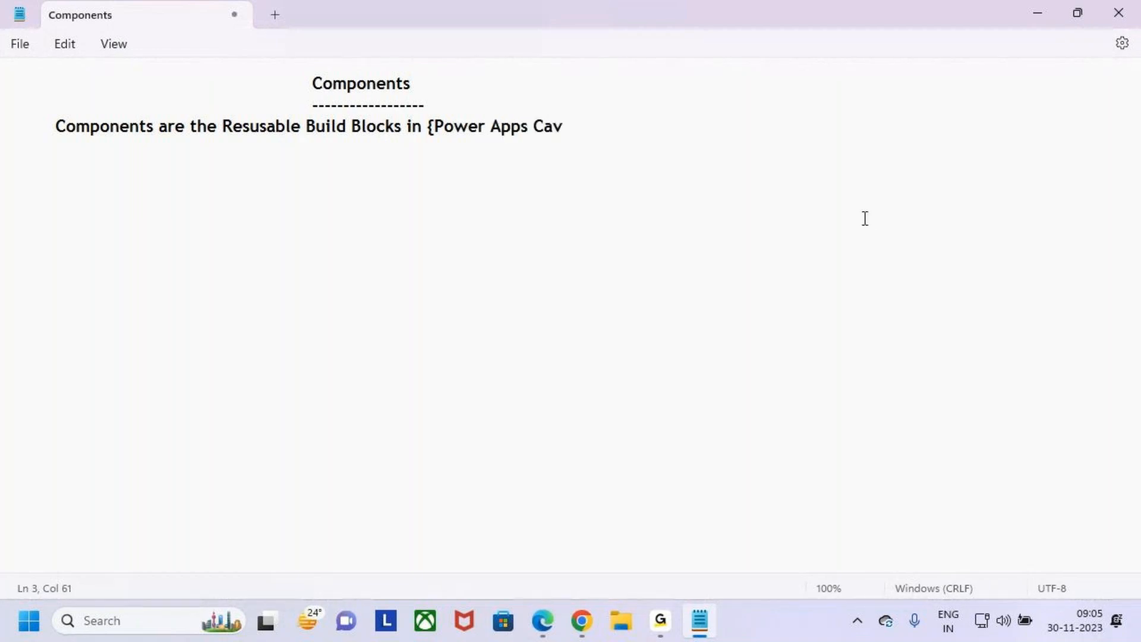
type("as Apps")
left_click(438, 125)
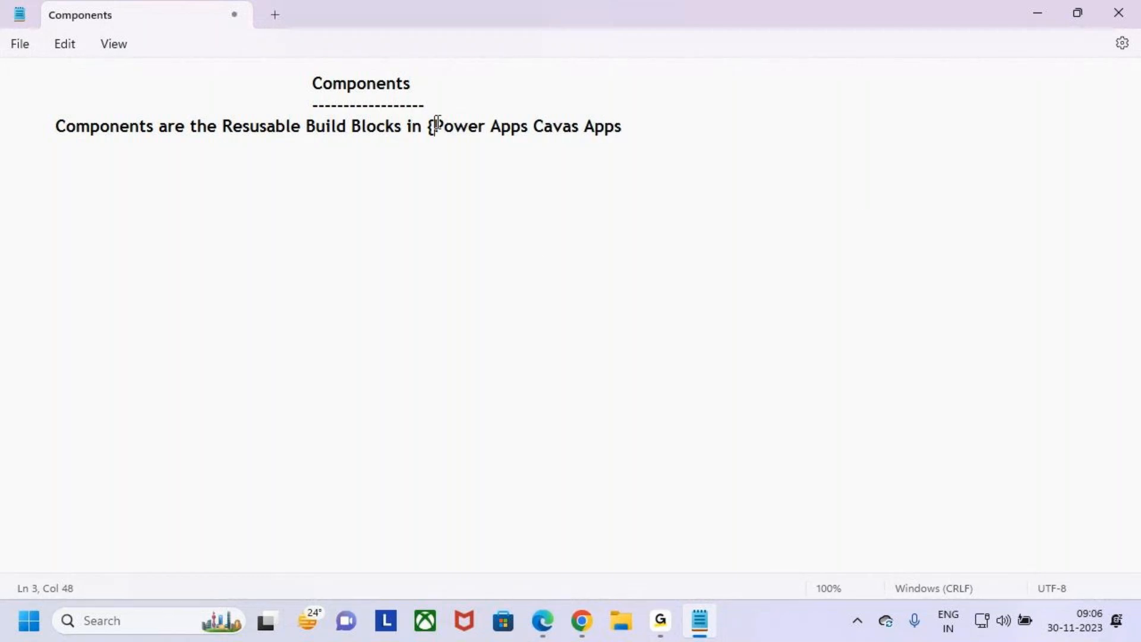
key("BackSpace")
- Review the heading and the definition line by highlighting "Components", "Resusable Build Blocks" and "Cavas Apps" in turn
left_click_drag(218, 126, 670, 127)
left_click(670, 127)
left_click_drag(527, 128, 659, 135)
left_click(539, 137)
left_click_drag(526, 139, 637, 171)
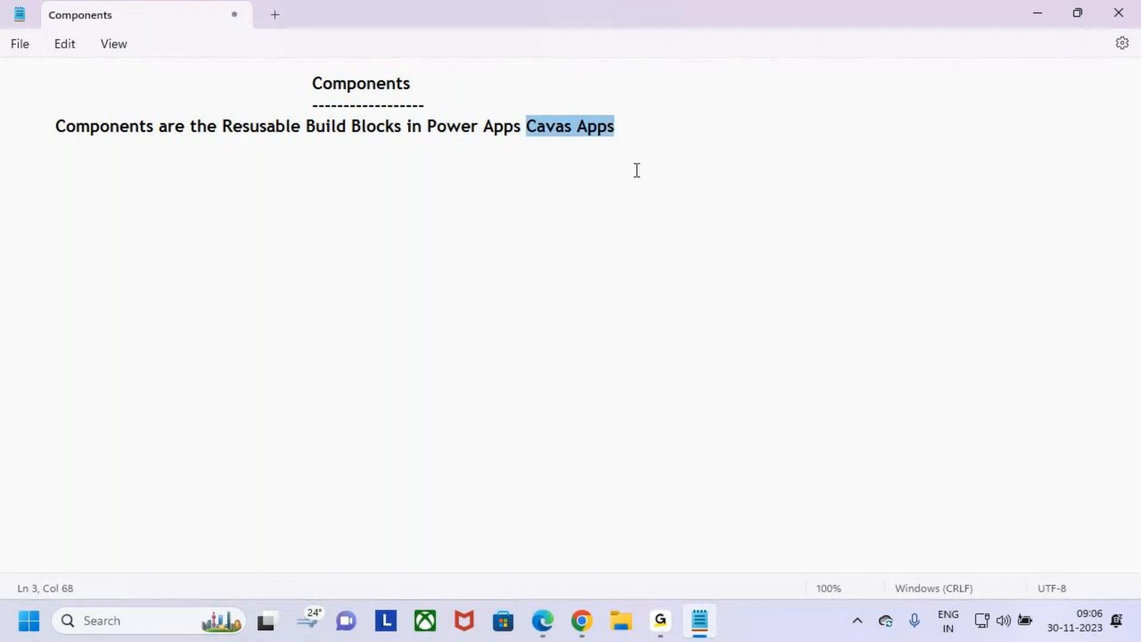
left_click_drag(314, 83, 411, 83)
left_click_drag(265, 126, 410, 126)
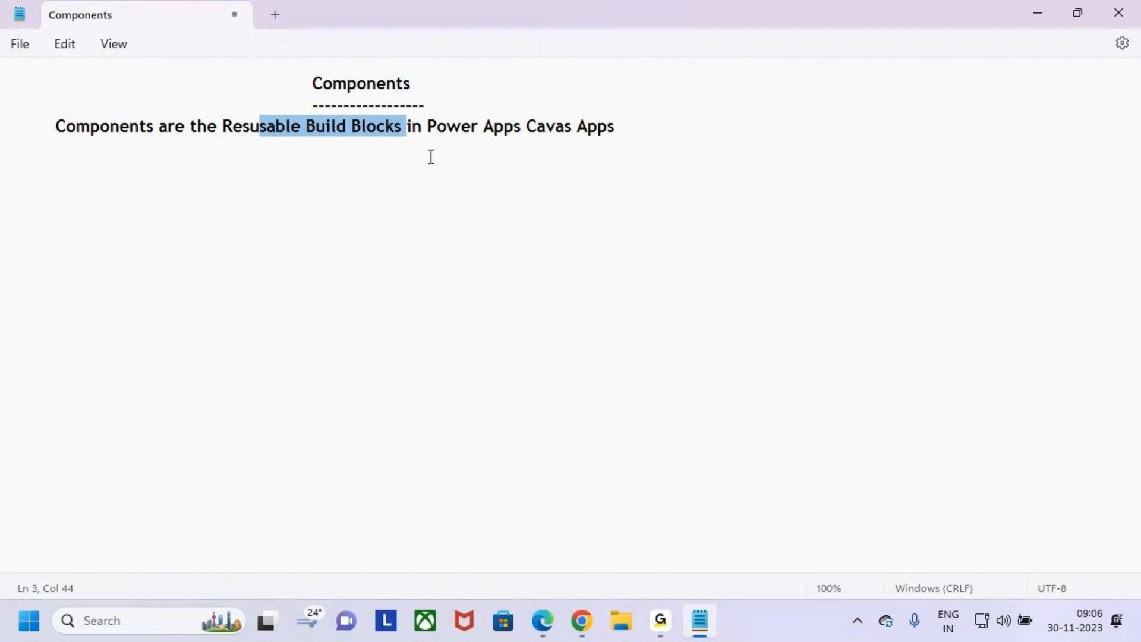
left_click(323, 94)
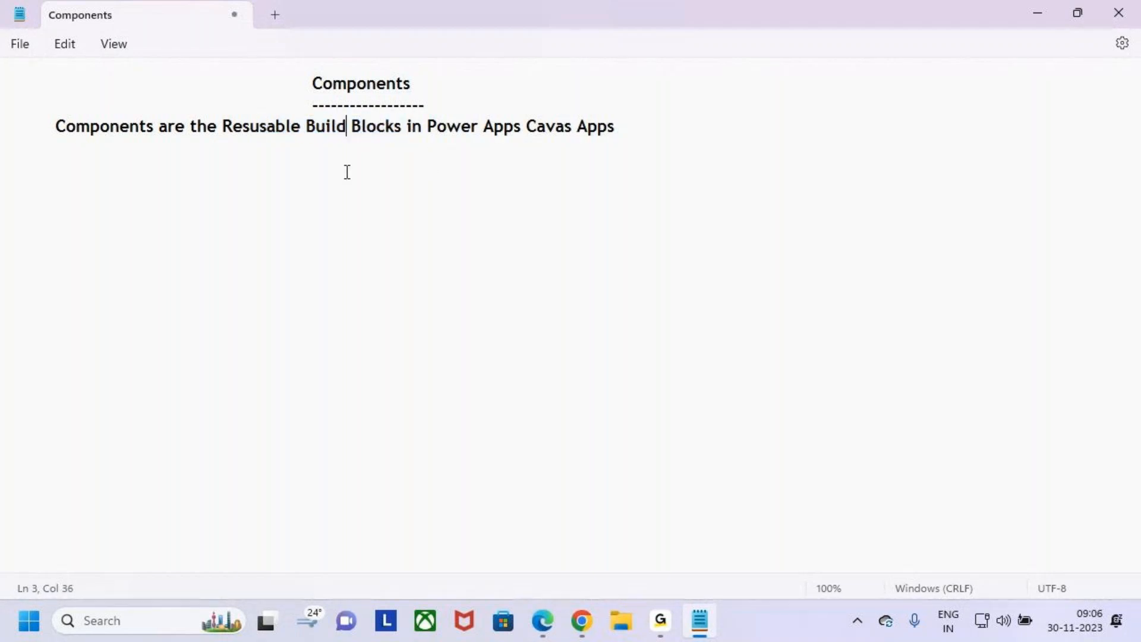
left_click_drag(313, 83, 430, 73)
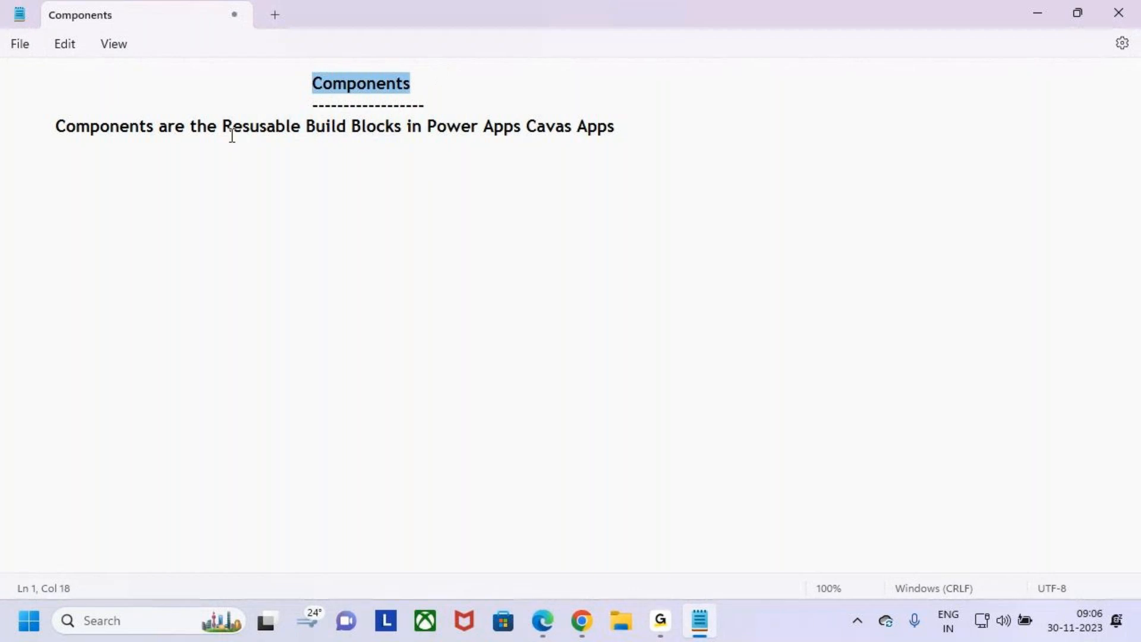
left_click_drag(229, 128, 637, 141)
left_click(667, 124)
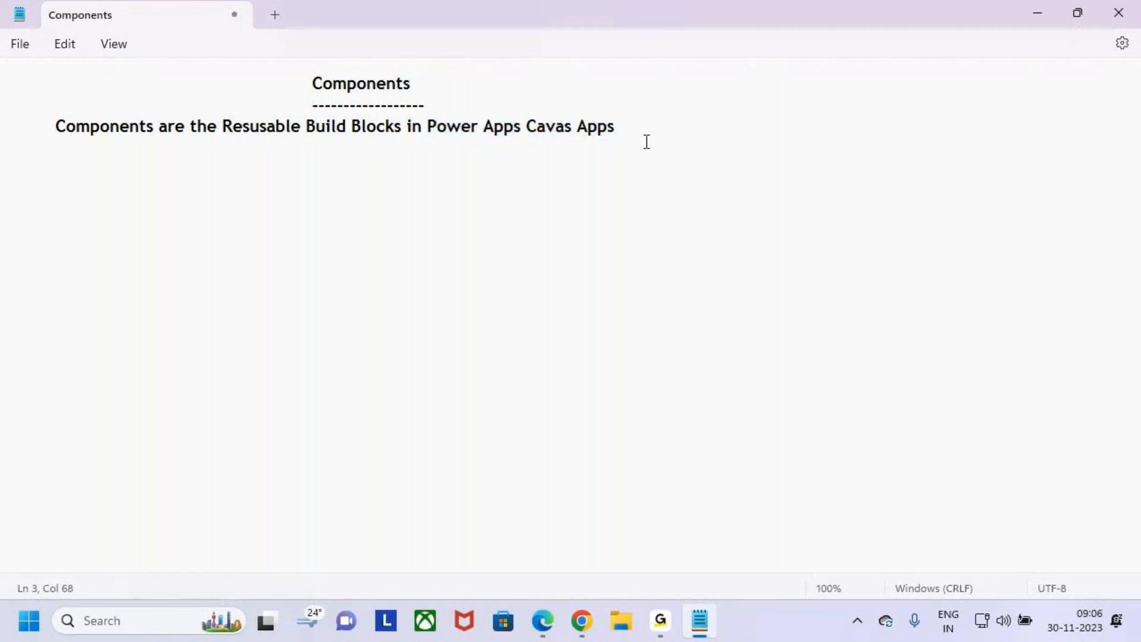
double_click(342, 88)
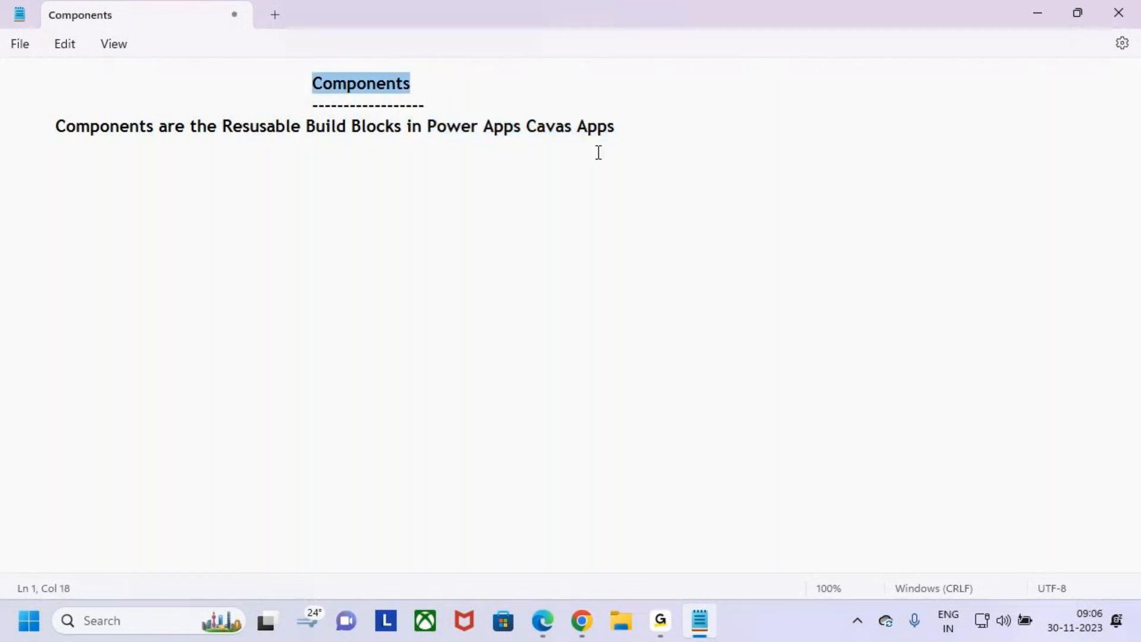
- Leave a blank line after the definition and start a new indented line reading "Components Contains the Group of Controls"
left_click(625, 122)
type("C")
key("BackSpace")
key("BackSpace")
key("BackSpace")
key("BackSpace")
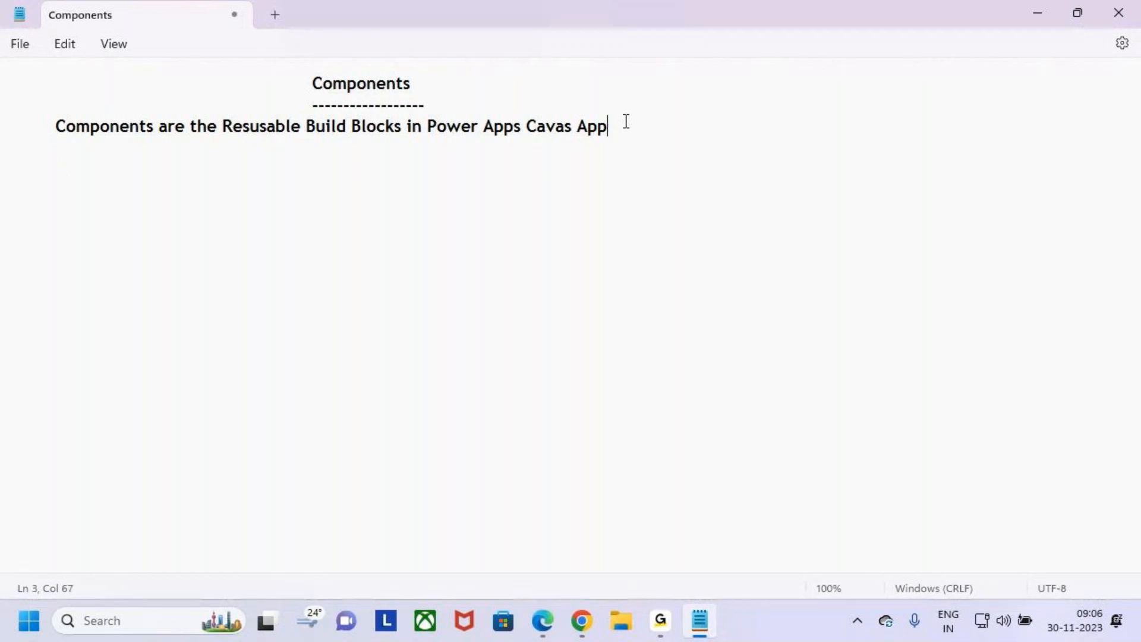
type("s")
key("Return")
key("Return")
type("Components")
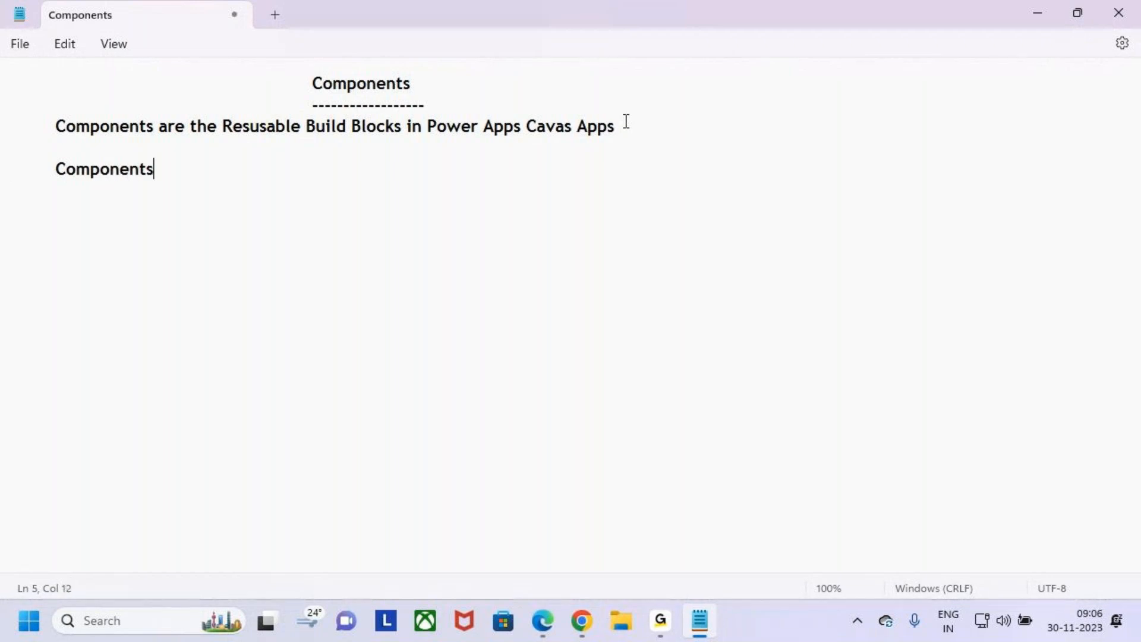
type(" wi")
key("BackSpace")
key("BackSpace")
key("BackSpace")
key("BackSpace")
type("ts Contains the Gropu")
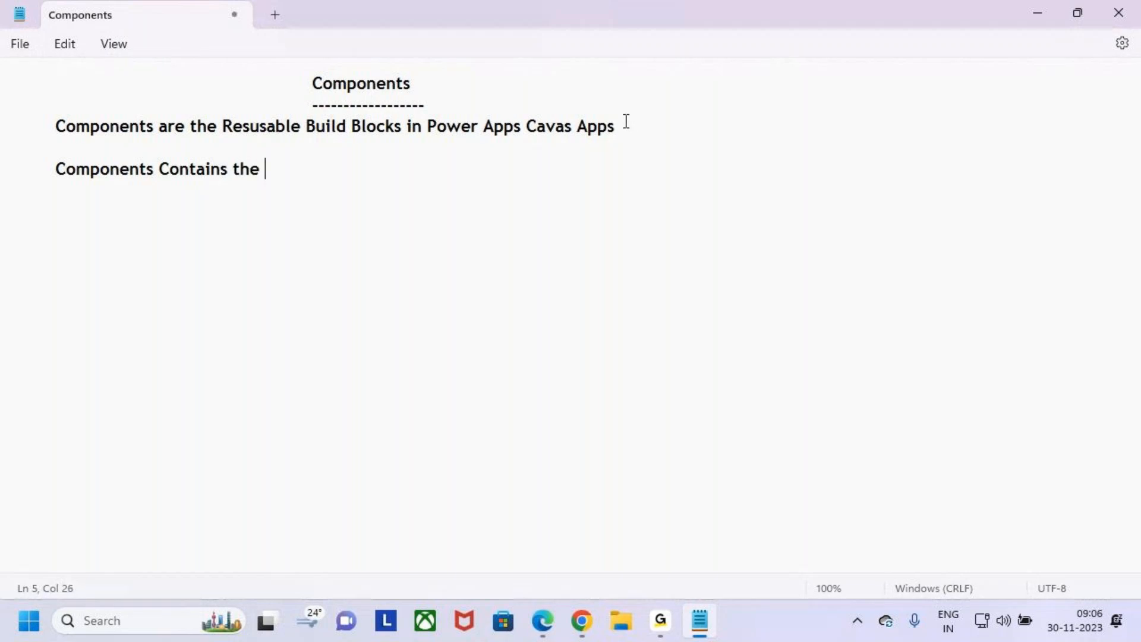
key("BackSpace")
key("BackSpace")
key("BackSpace")
key("BackSpace")
type("roup o")
key("BackSpace")
type("f Contro")
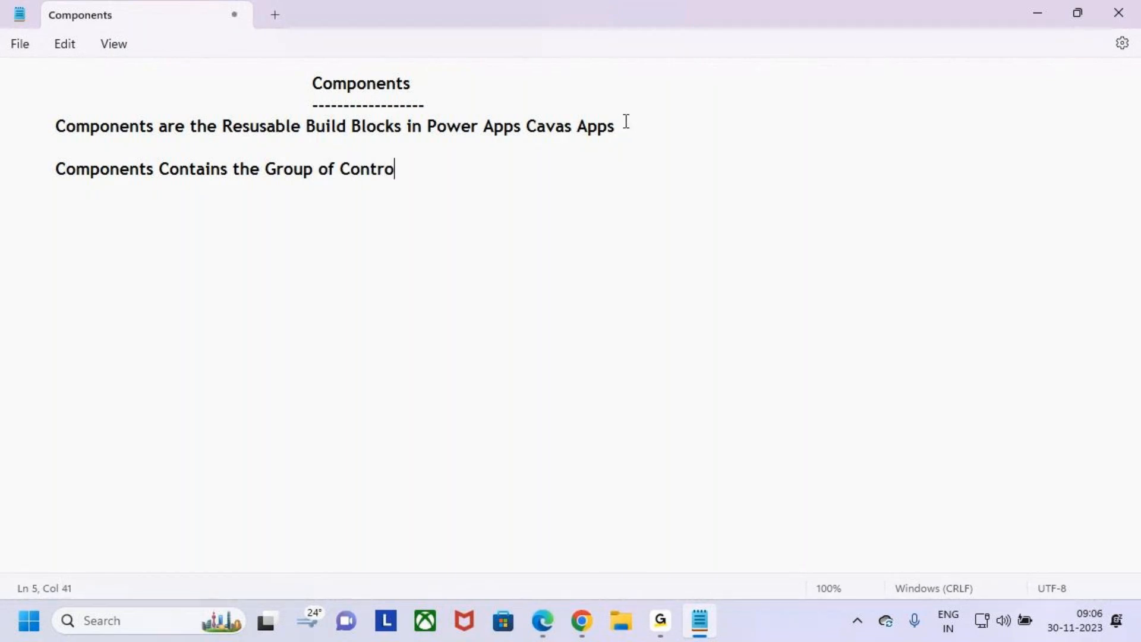
type("ls that")
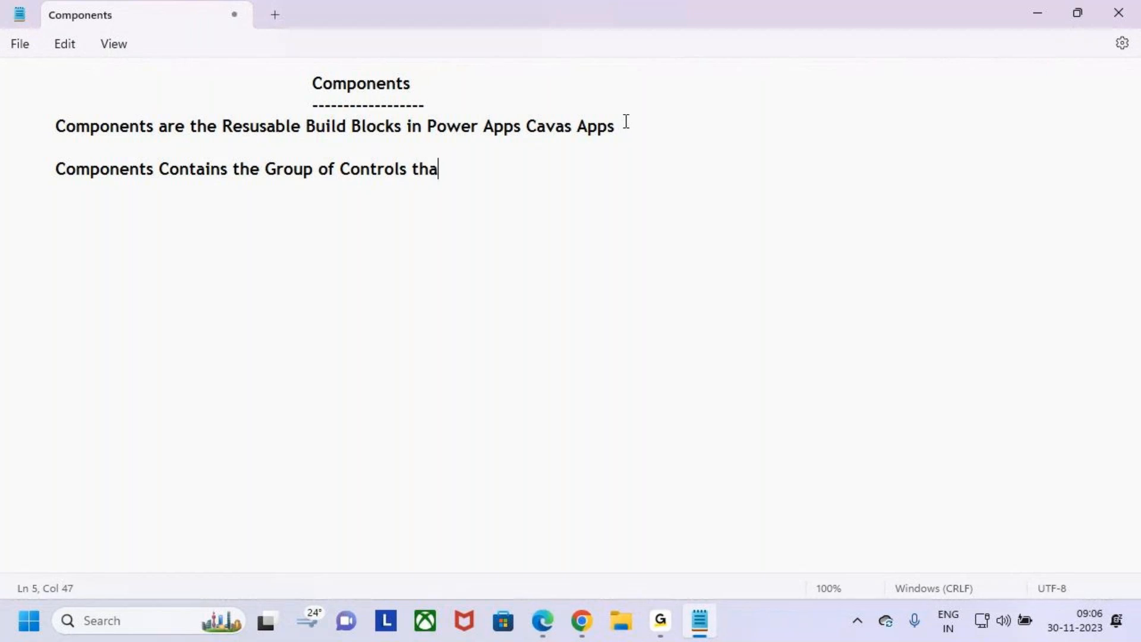
- Replace the unfinished "tha" in the second sentence with "which can Reused"
key("BackSpace")
key("BackSpace")
key("BackSpace")
key("BackSpace")
key("BackSpace")
key("BackSpace")
type("which can")
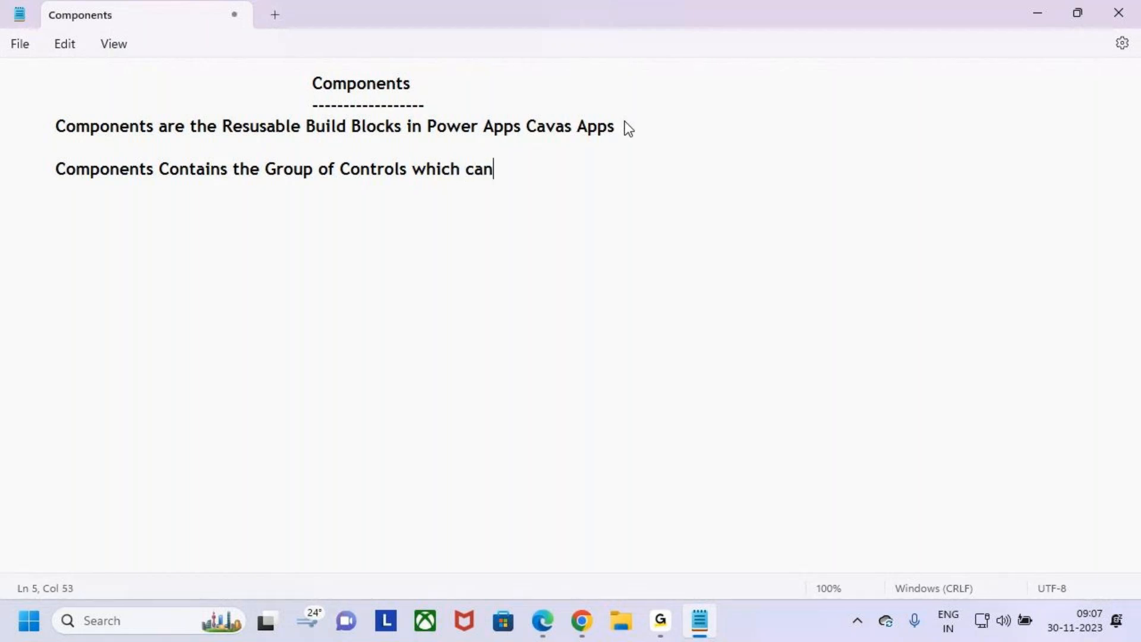
type(" re")
key("BackSpace")
key("BackSpace")
key("BackSpace")
type("Reused ")
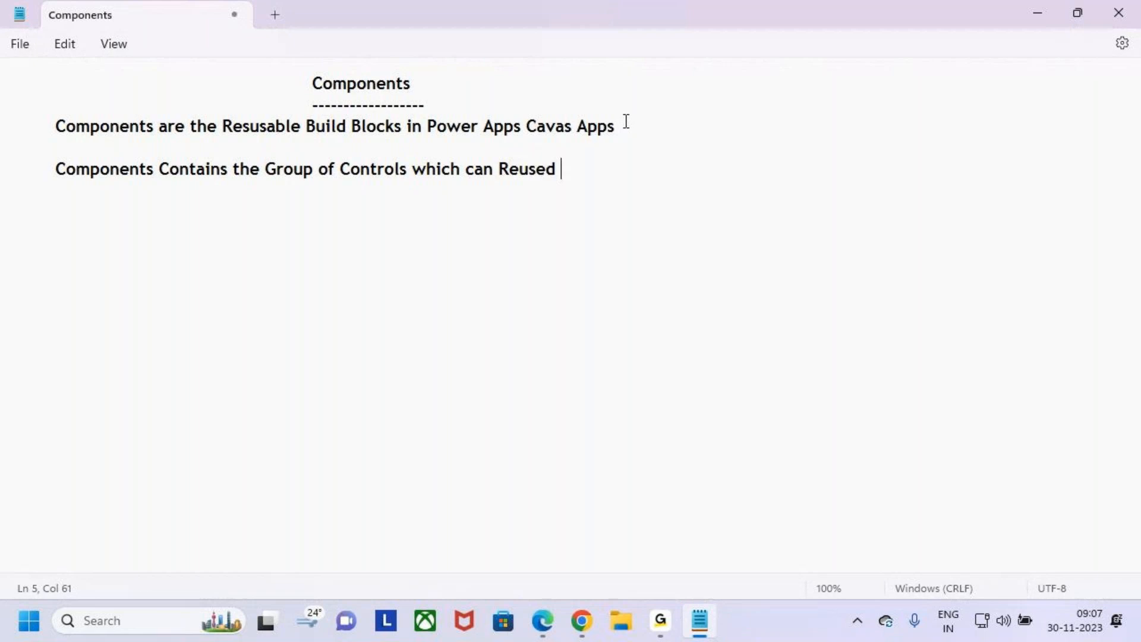
- Complete the second sentence with "in Multiple Screen of the Canvas Apps"
type("in Multiple SCreen")
key("BackSpace")
key("BackSpace")
key("BackSpace")
key("BackSpace")
key("BackSpace")
key("BackSpace")
key("BackSpace")
key("BackSpace")
key("BackSpace")
type("ple SCre")
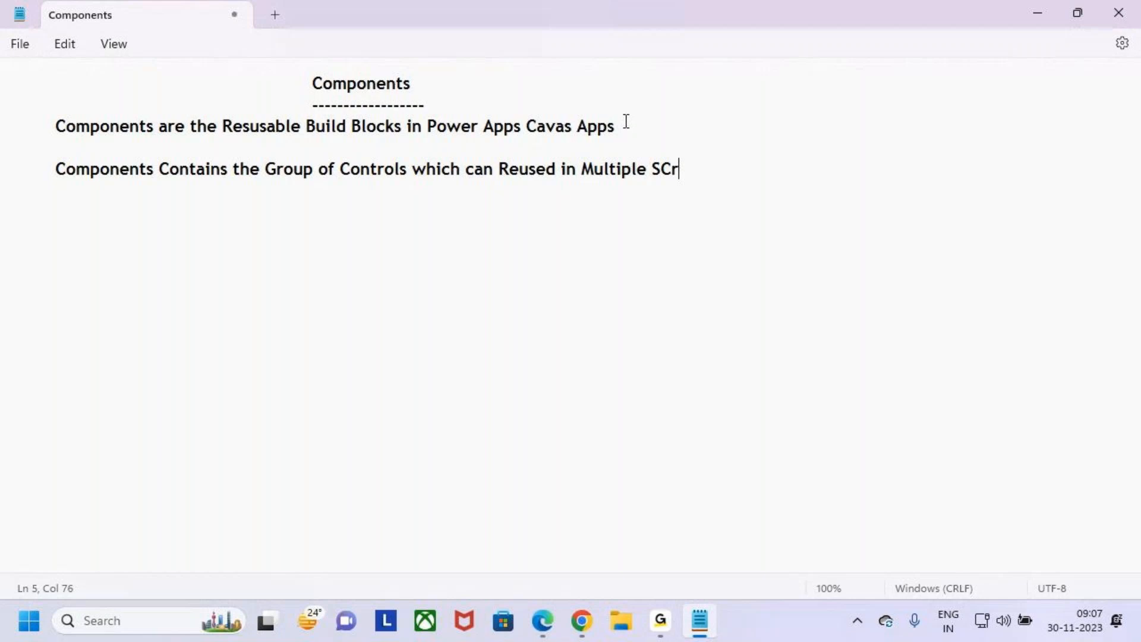
key("BackSpace")
key("BackSpace")
type("creen of ")
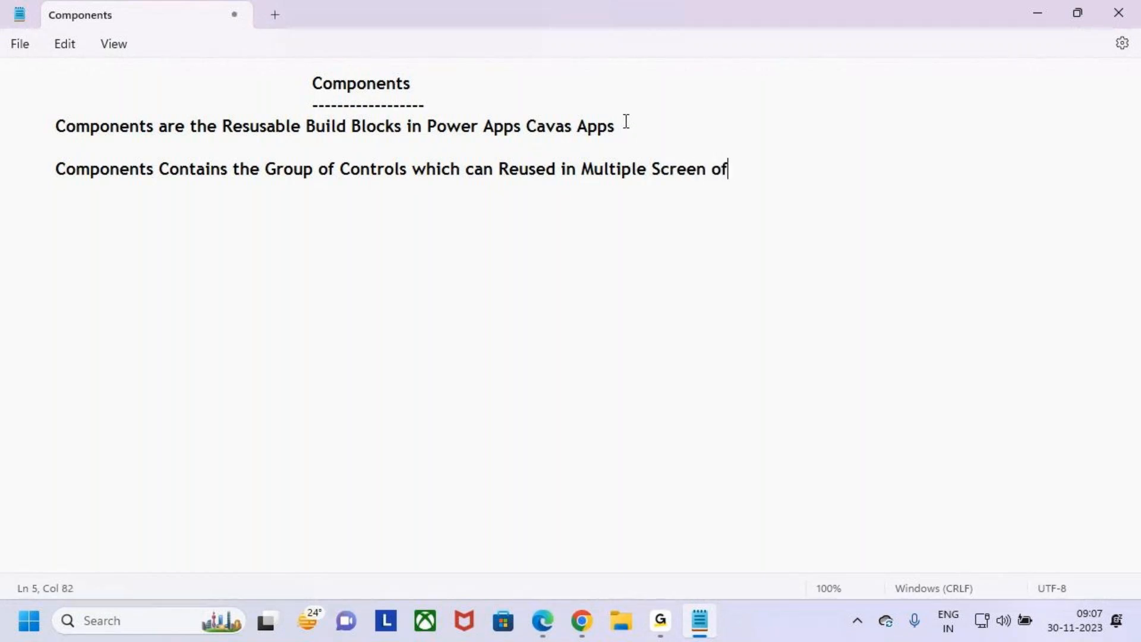
type(" the A")
key("BackSpace")
type("Ca")
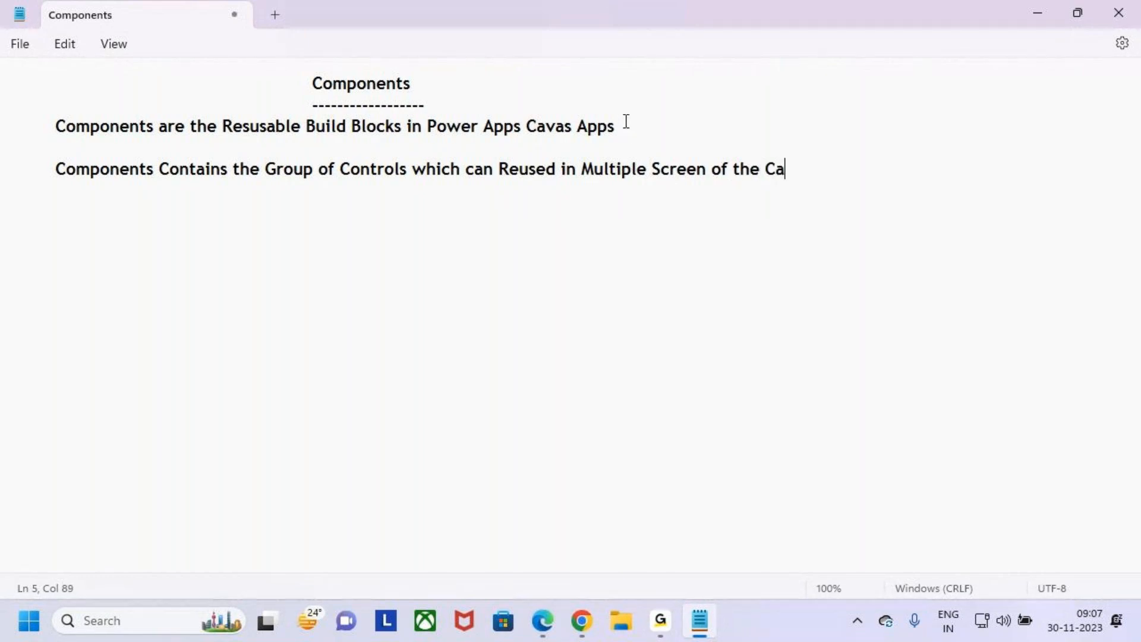
type("nvas Apps")
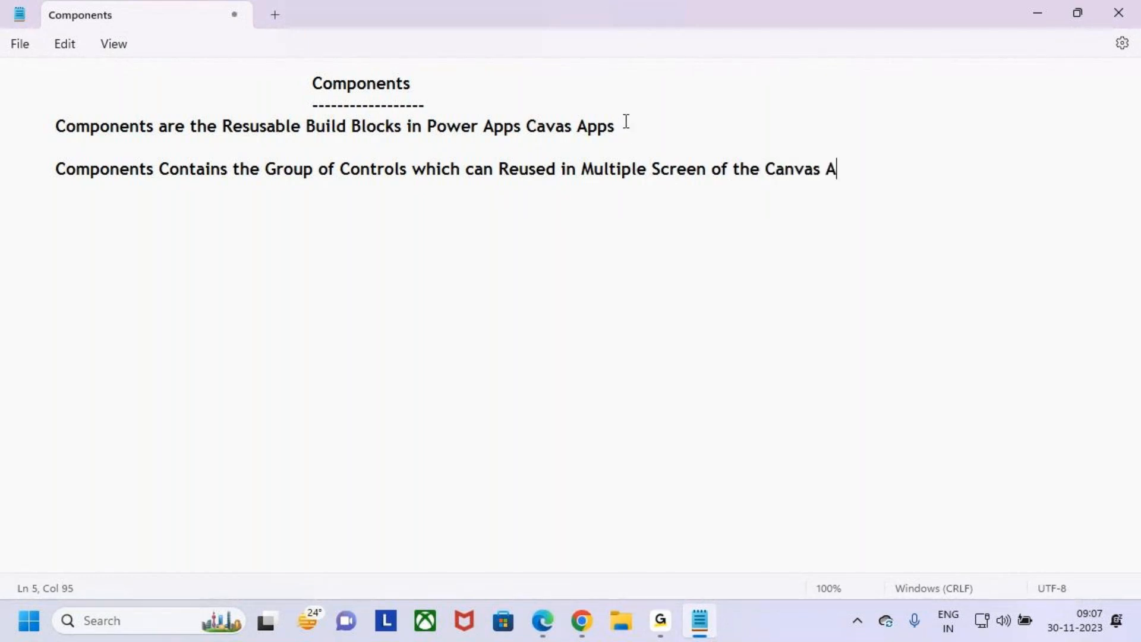
- Review the notes by highlighting the "Components" heading and the wording from "Group of Controls" to "Canvas Apps"
left_click(312, 84)
key("shift+Right")
key("shift+Right")
key("shift+Right")
left_click_drag(233, 127, 407, 131)
left_click_drag(314, 83, 428, 80)
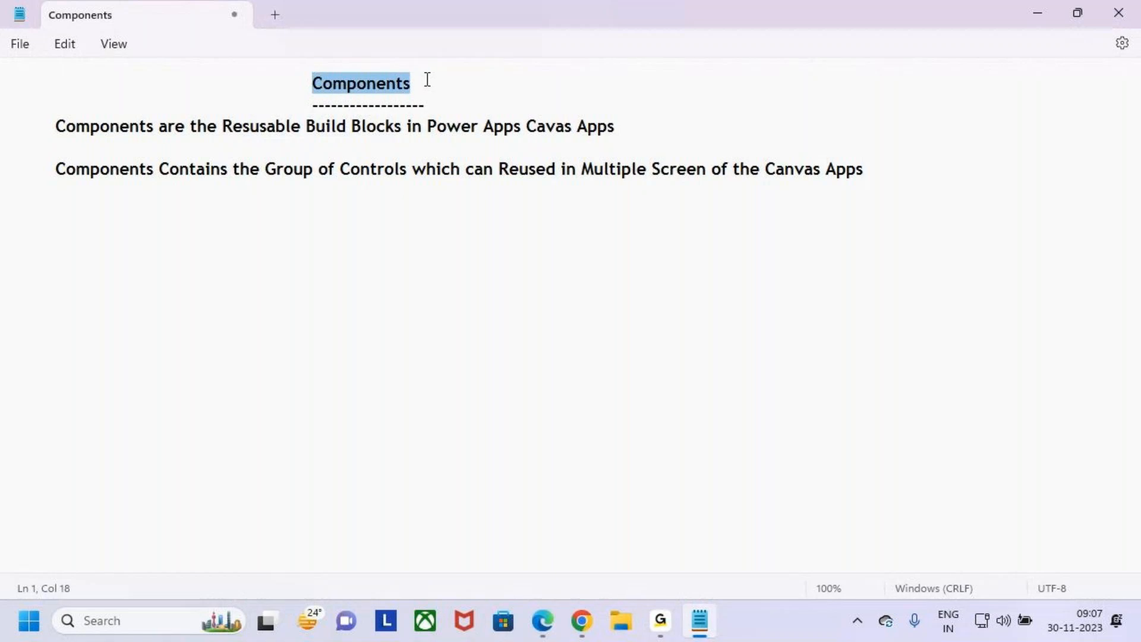
left_click_drag(265, 169, 879, 170)
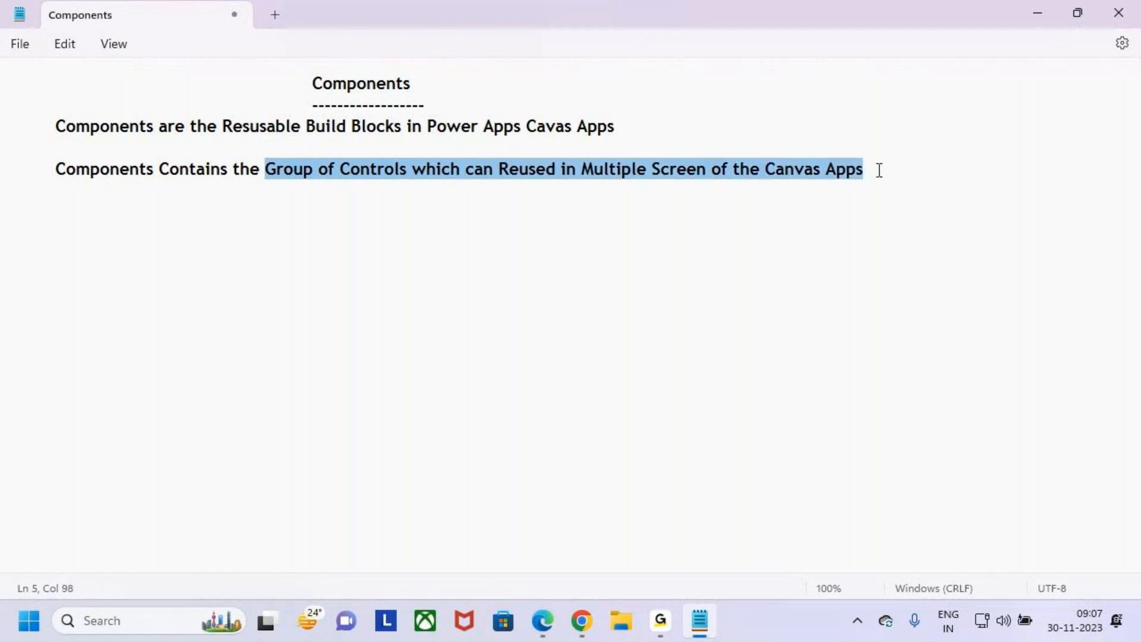
left_click(931, 177)
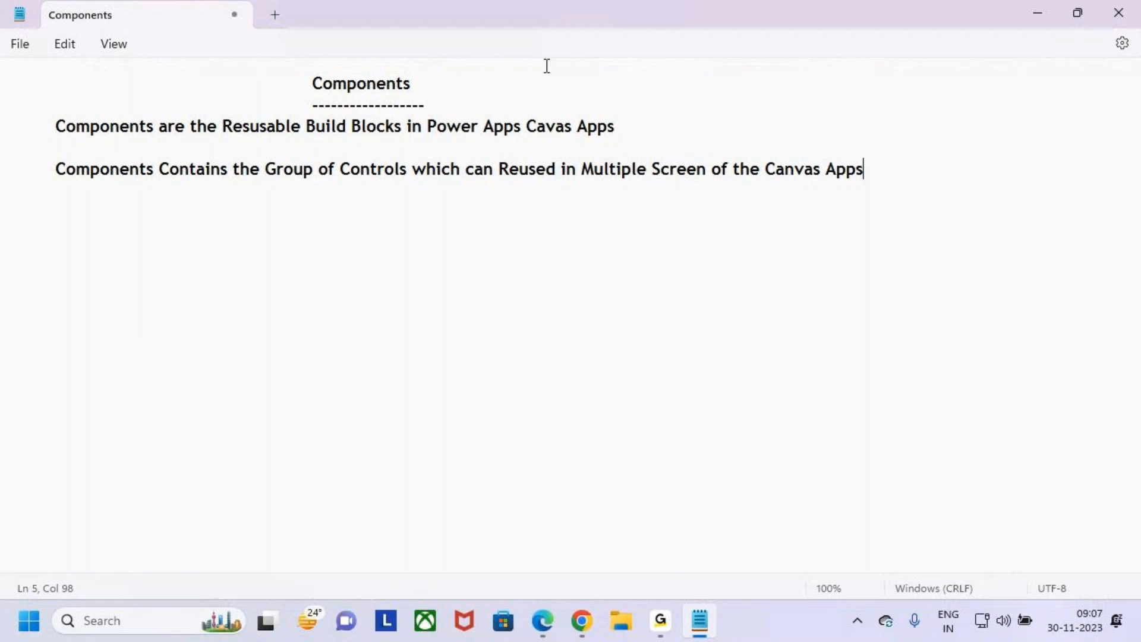
left_click_drag(334, 170, 901, 173)
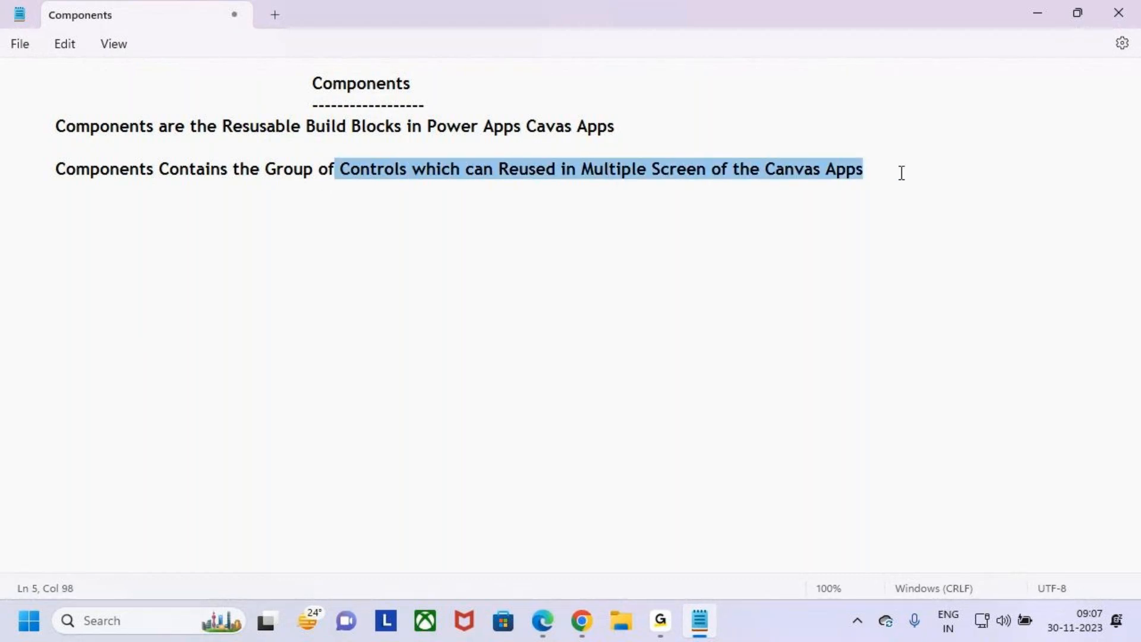
left_click(909, 176)
left_click_drag(308, 84, 471, 90)
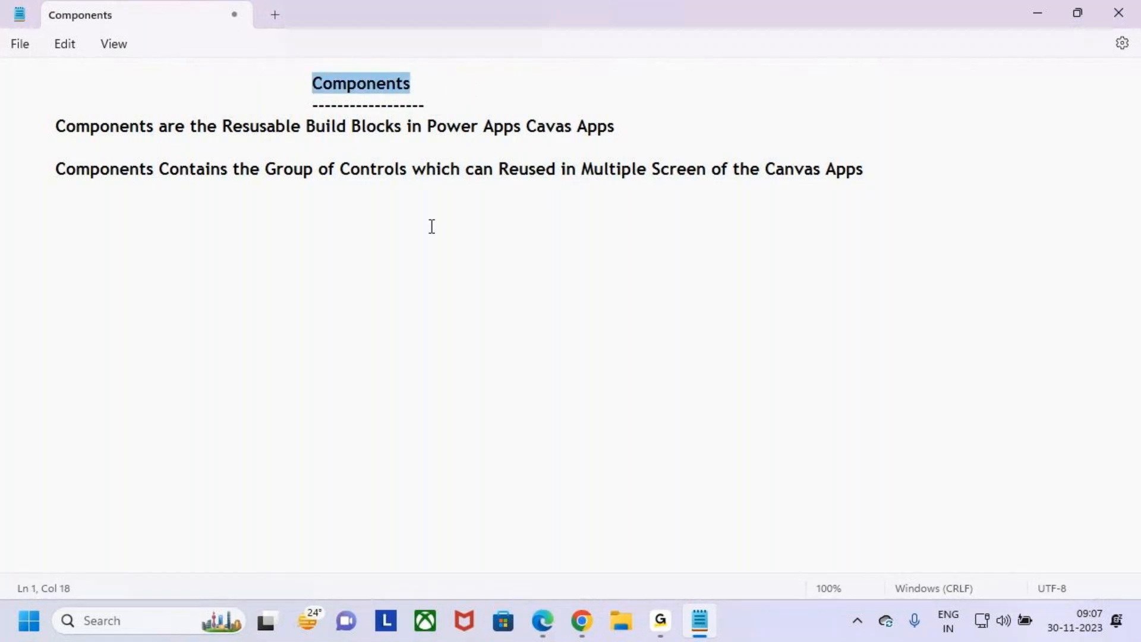
left_click(377, 232)
left_click(313, 83)
left_click_drag(319, 81, 418, 84)
- Leave a blank line after the second sentence and add an indented line reading "Components are used in Large and Complex Apps"
left_click(877, 171)
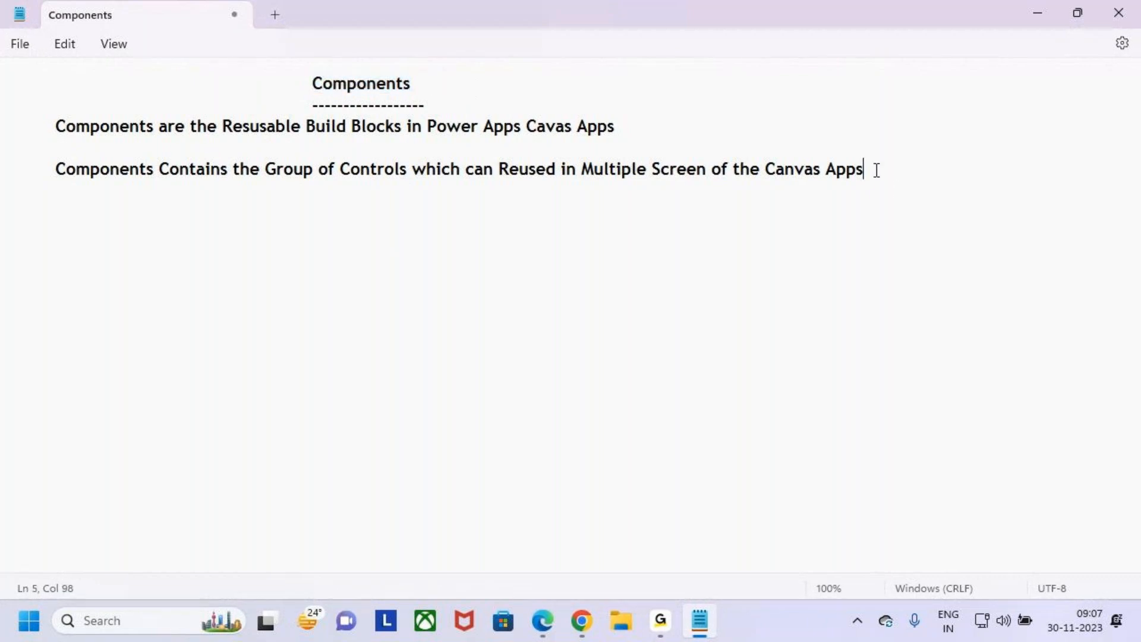
type("s")
key("Return")
key("Return")
key("Tab")
type("Components a")
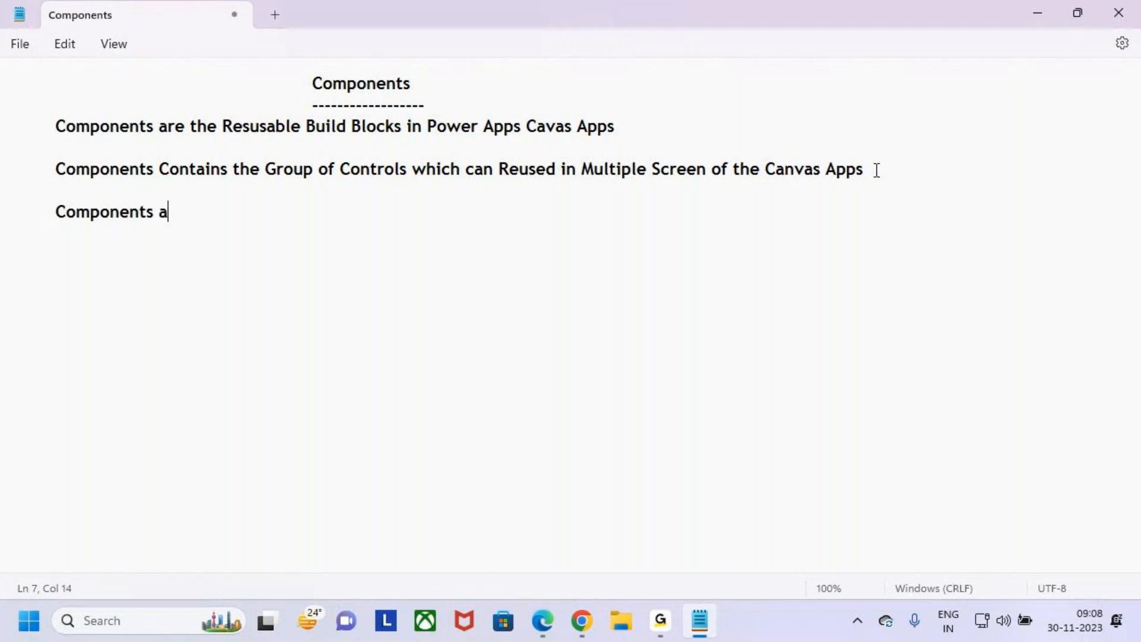
type("re used in")
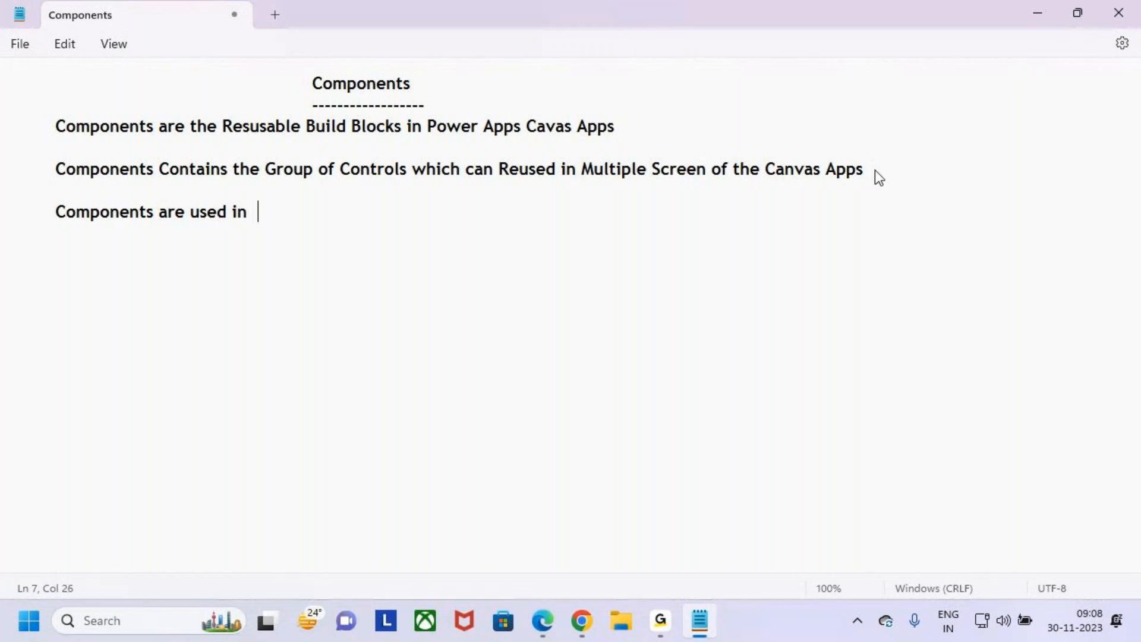
key("BackSpace")
type("Large and ")
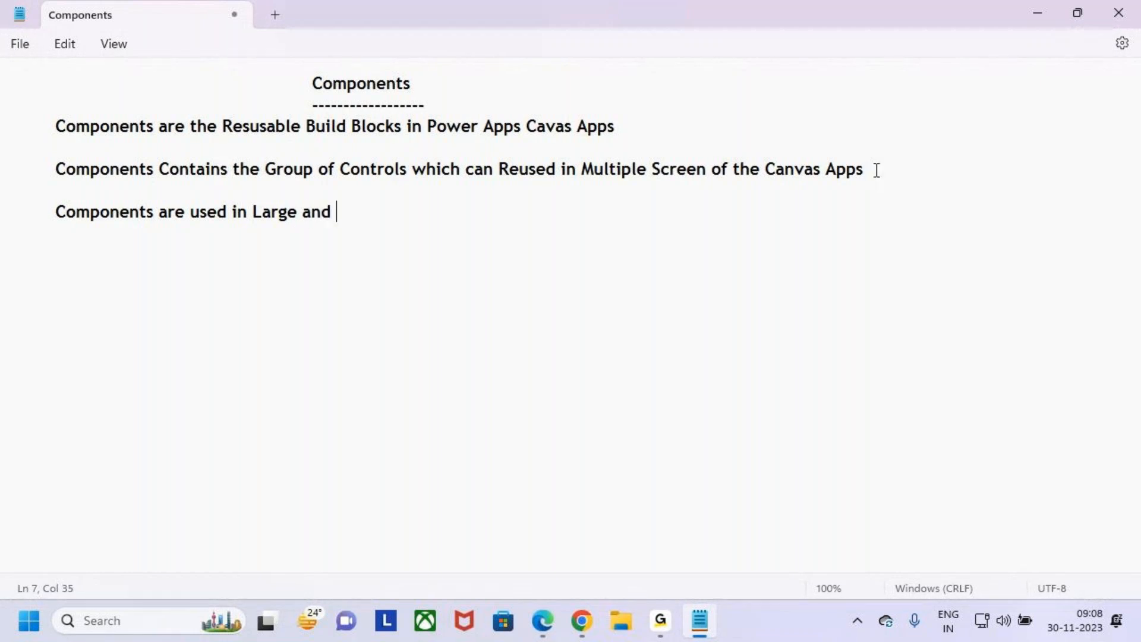
type("Complex ")
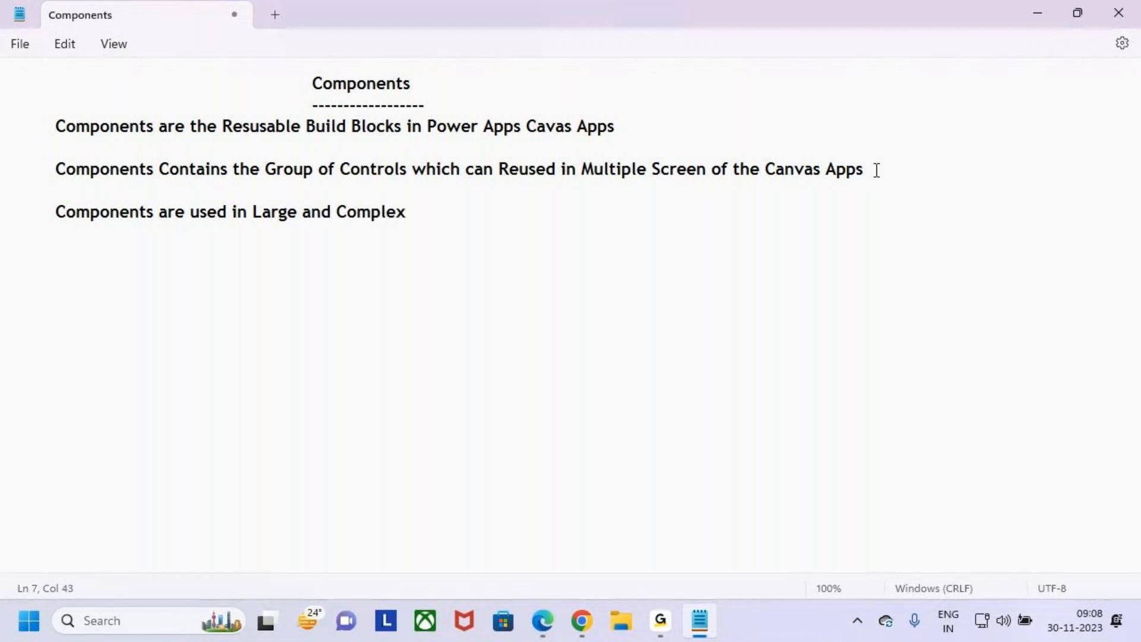
type("Apps")
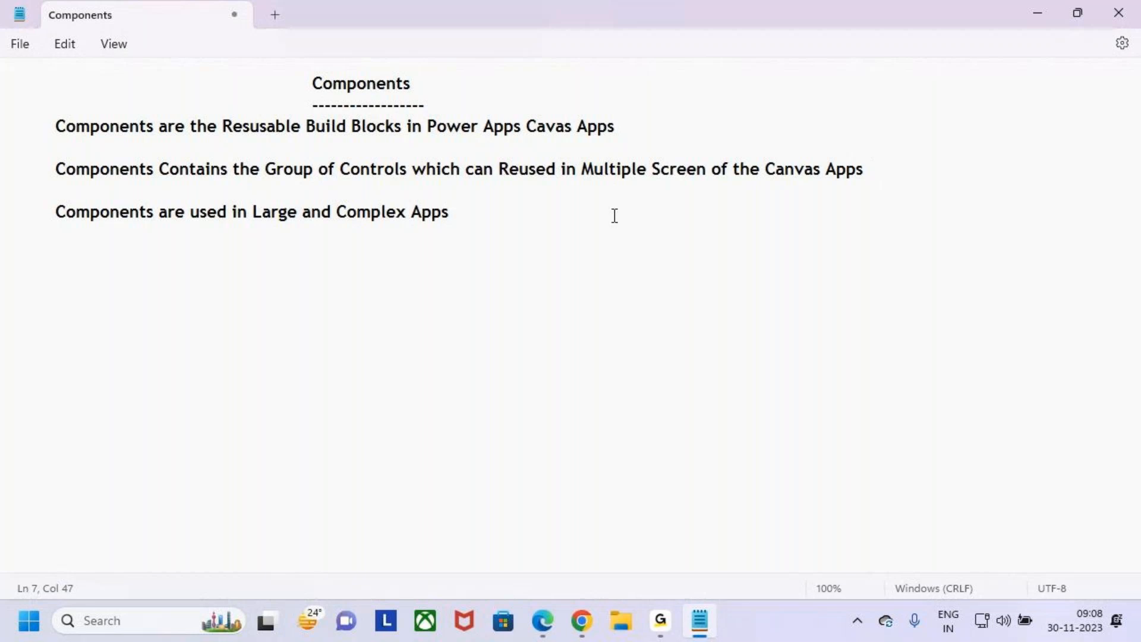
- Review the heading and all three sentences by highlighting their key phrases, such as "Resusable Build Blocks" and "Group of Controls"
left_click_drag(247, 212, 491, 209)
left_click_drag(315, 77, 476, 83)
left_click(481, 79)
left_click(480, 215)
left_click_drag(315, 84, 436, 79)
left_click(434, 103)
left_click_drag(315, 84, 419, 84)
left_click(432, 105)
left_click_drag(218, 127, 633, 134)
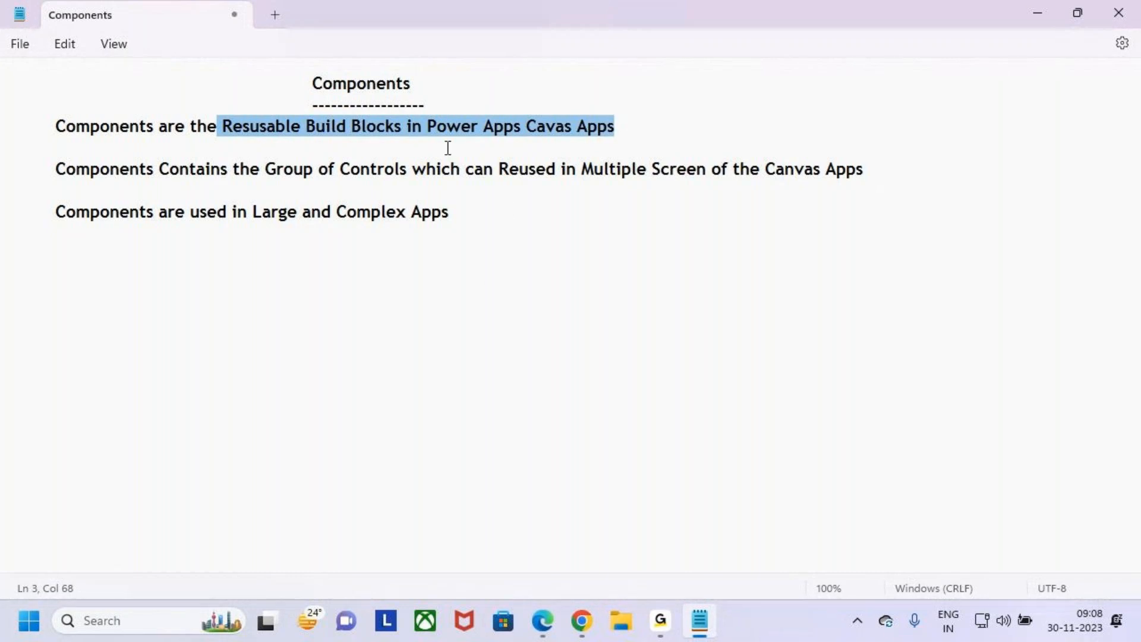
left_click_drag(323, 84, 367, 84)
left_click_drag(265, 170, 414, 171)
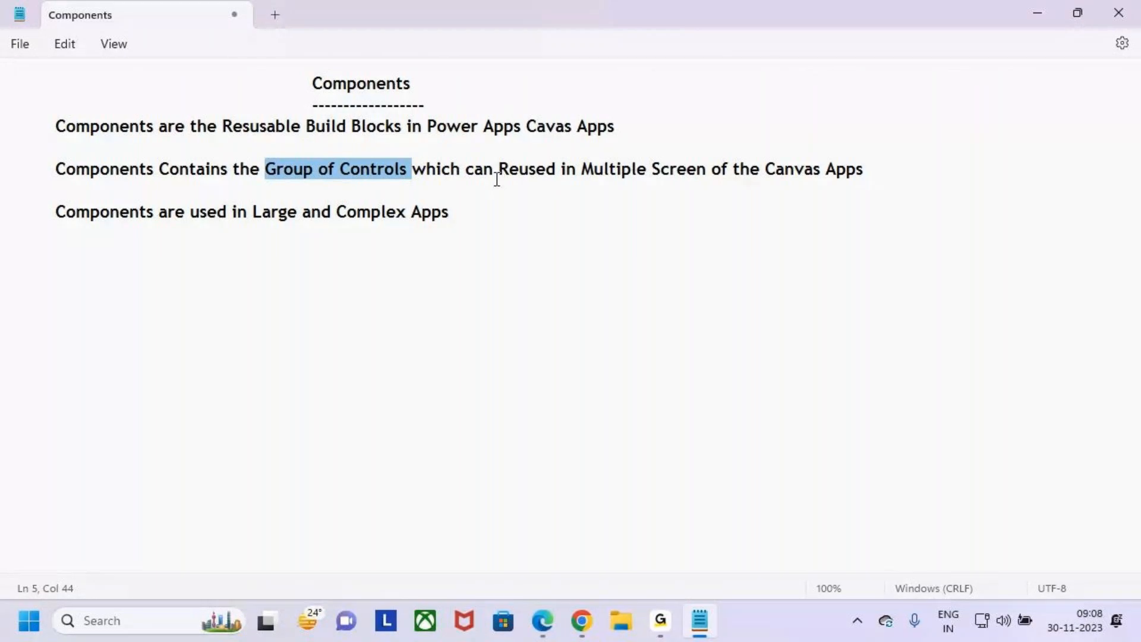
left_click_drag(499, 171, 907, 179)
left_click(907, 179)
left_click(591, 217)
- Start on-screen annotation, erase the trial red rectangle, and draw a large blue rectangle in the empty area below the second sentence
key("ctrl+2")
mouse_move(481, 205)
left_mouse_down()
mouse_move(551, 288)
mouse_move(960, 537)
mouse_move(1023, 554)
left_mouse_up()
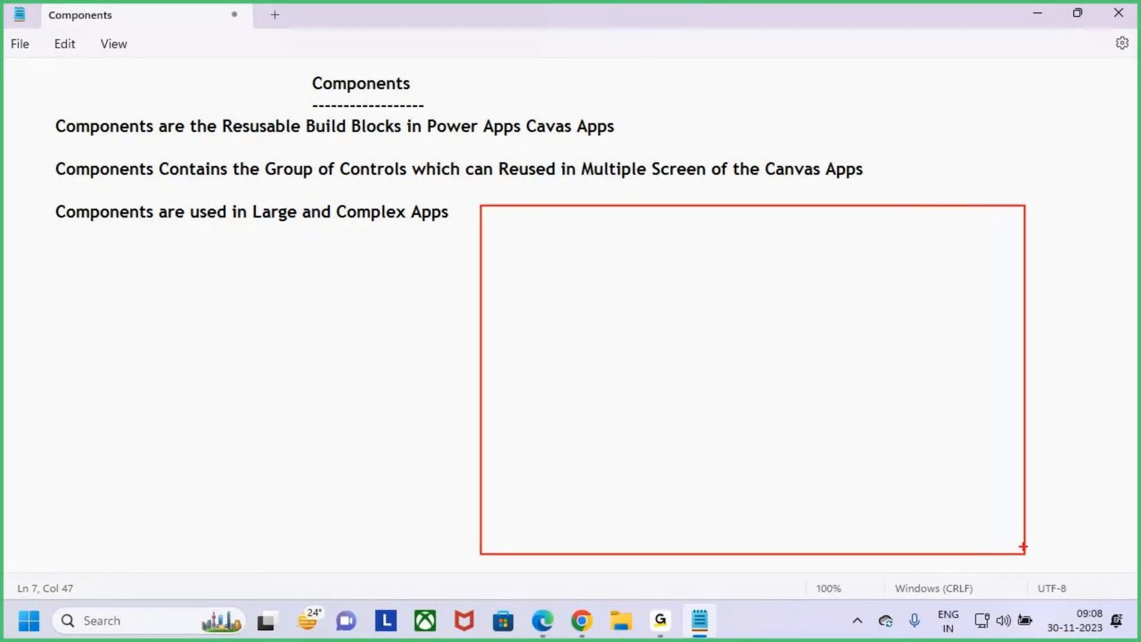
key("e")
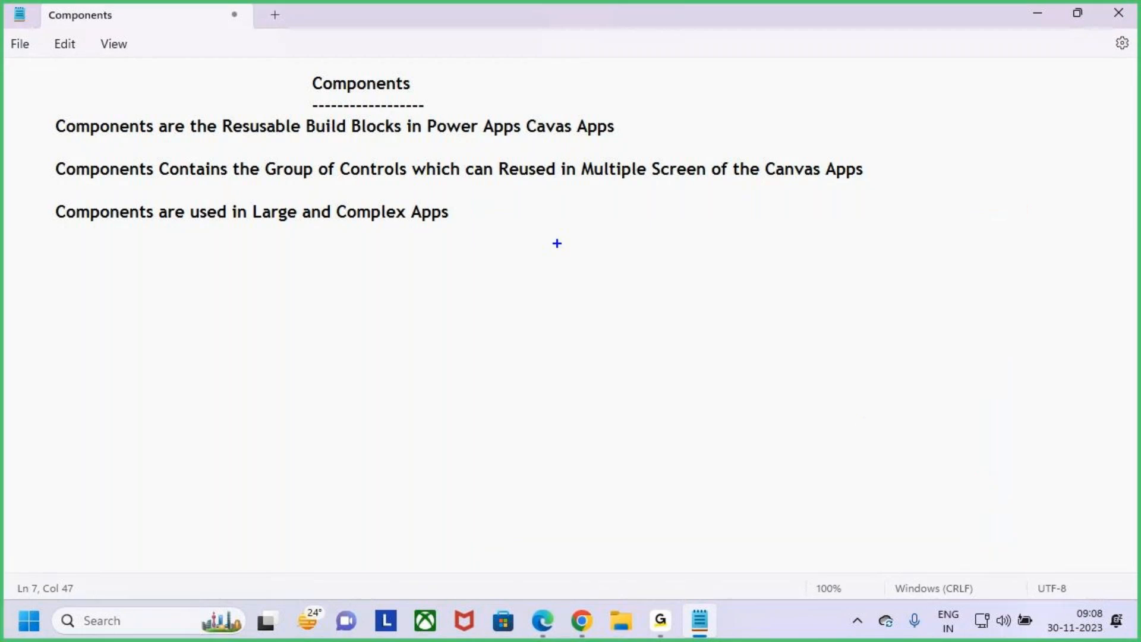
left_click_drag(482, 211, 1024, 541)
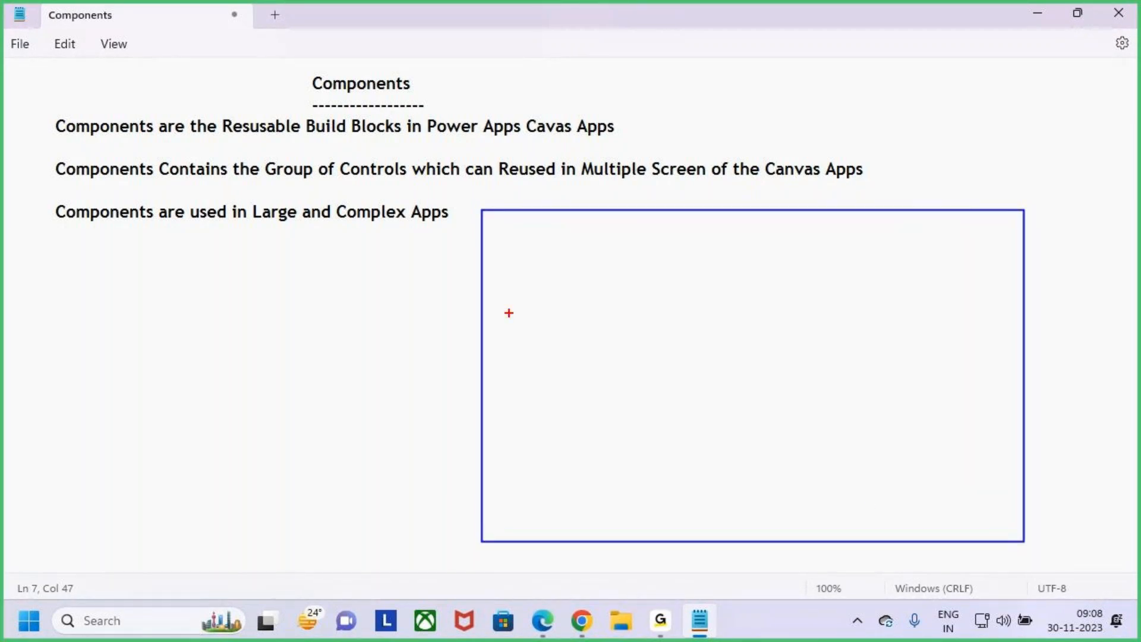
- Draw four separate red rectangles in a two-by-two arrangement inside the large blue rectangle
mouse_move(511, 226)
left_mouse_down()
mouse_move(611, 292)
mouse_move(698, 319)
left_mouse_up()
mouse_move(803, 227)
left_mouse_down()
mouse_move(958, 326)
mouse_move(1000, 328)
left_mouse_up()
mouse_move(519, 403)
left_mouse_down()
mouse_move(611, 471)
mouse_move(719, 473)
mouse_move(709, 493)
left_mouse_up()
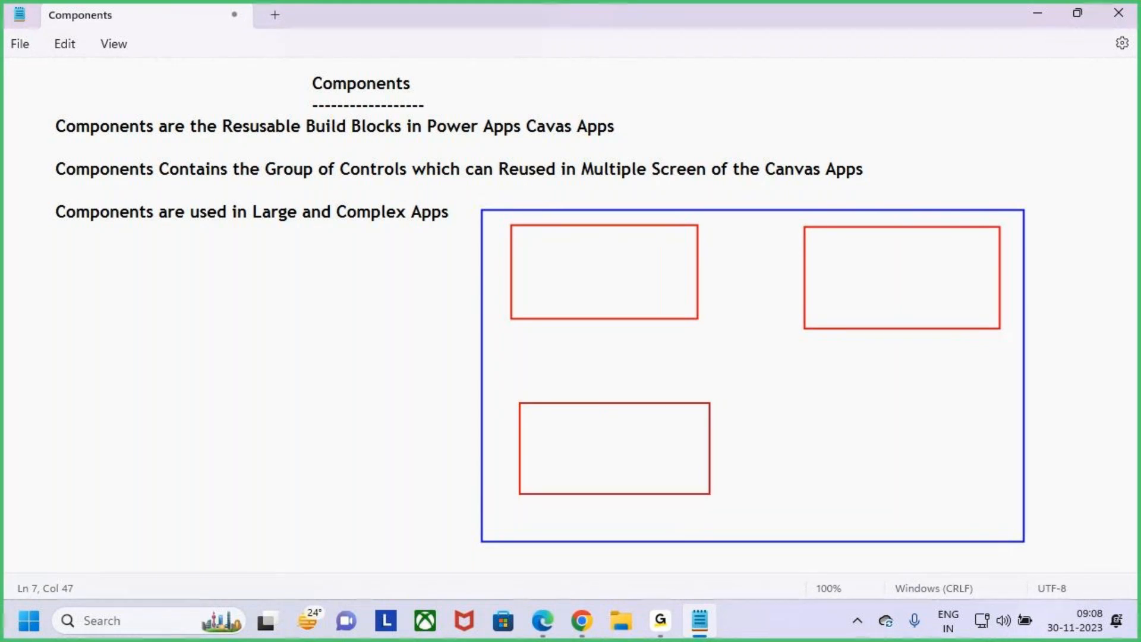
left_click_drag(798, 401, 987, 492)
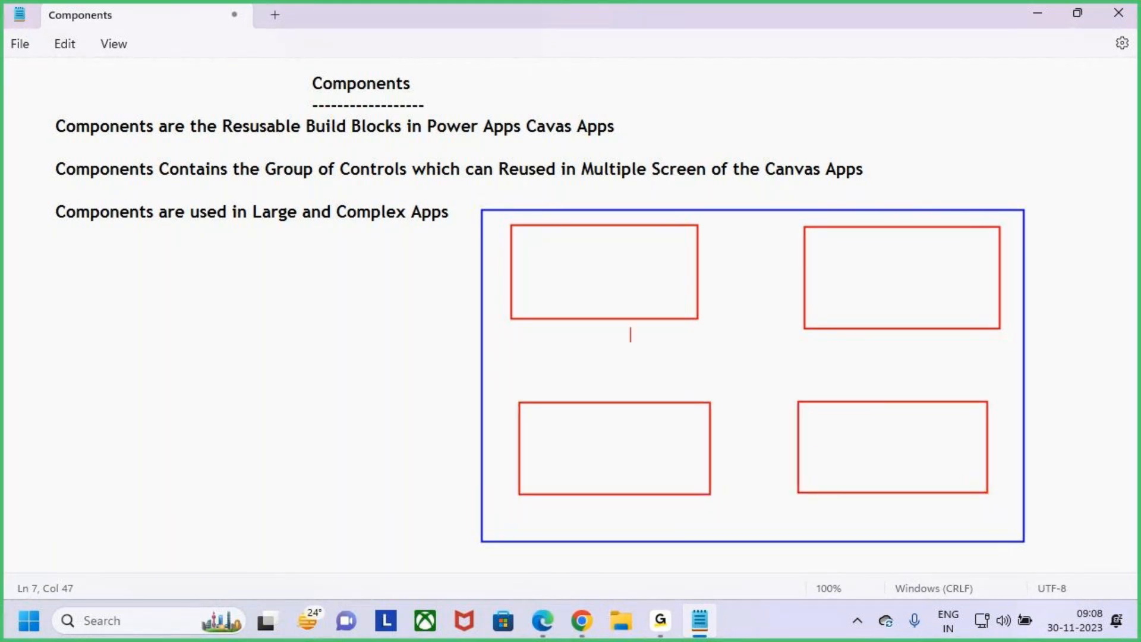
- Label the four red rectangles "Screen 1", "Screen 2", "Screen 3" and "Screen 4" in red text
type("Screen 1")
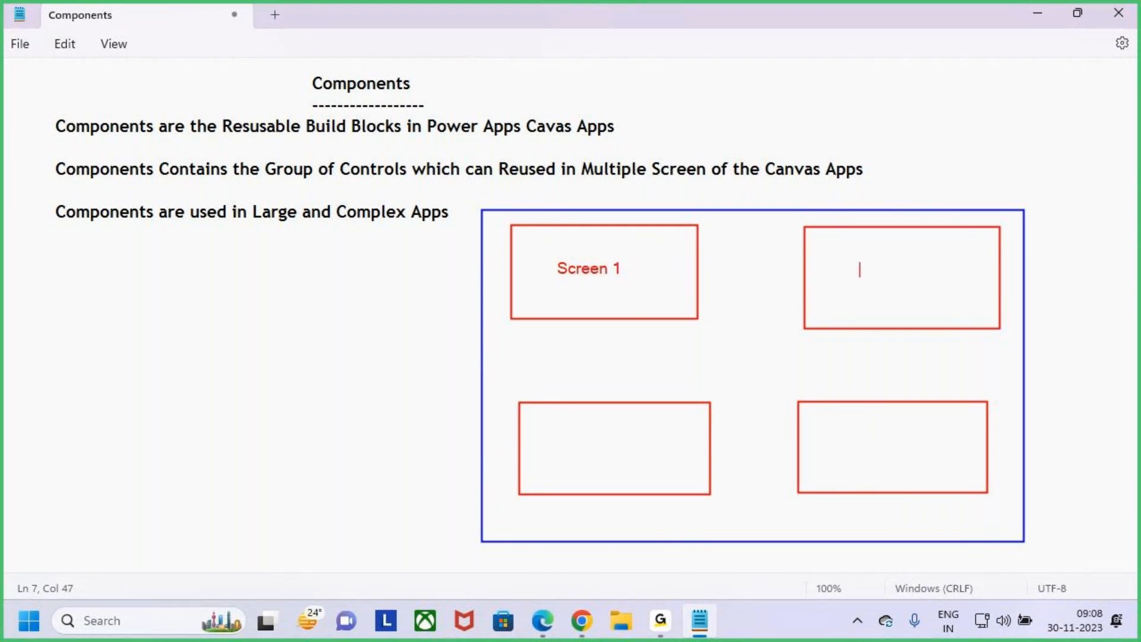
type("Screen  2\\")
key("Return")
key("Return")
key("Return")
key("Return")
key("Return")
type("Screnn")
key("BackSpace")
key("BackSpace")
key("BackSpace")
type("een  3 ")
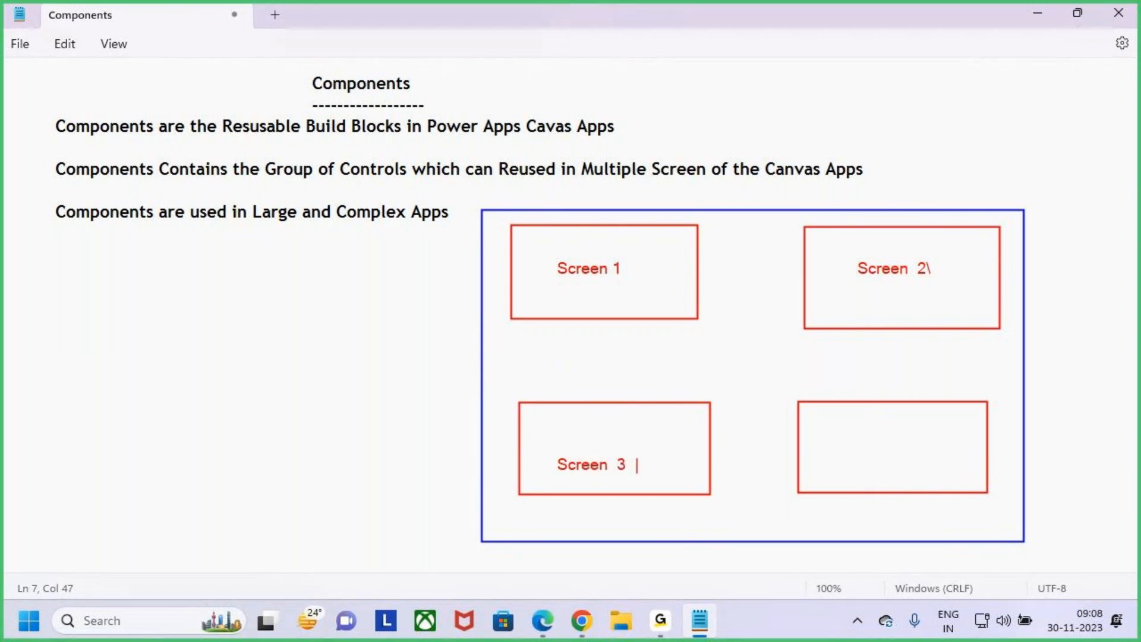
type("                          Screen")
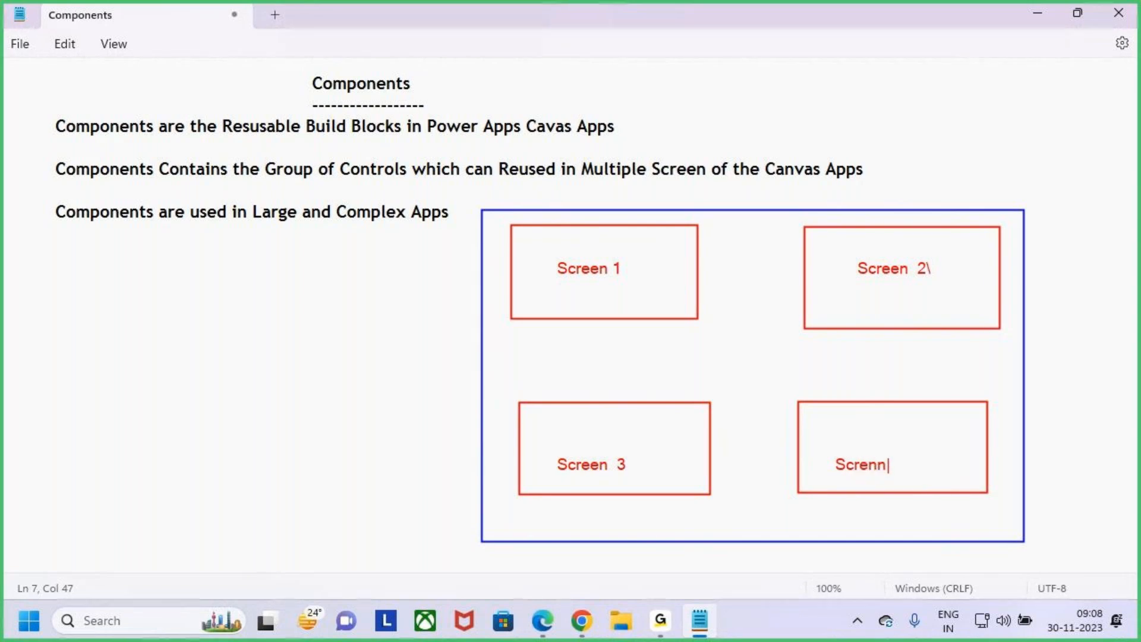
key("BackSpace")
key("BackSpace")
key("BackSpace")
type("en 4")
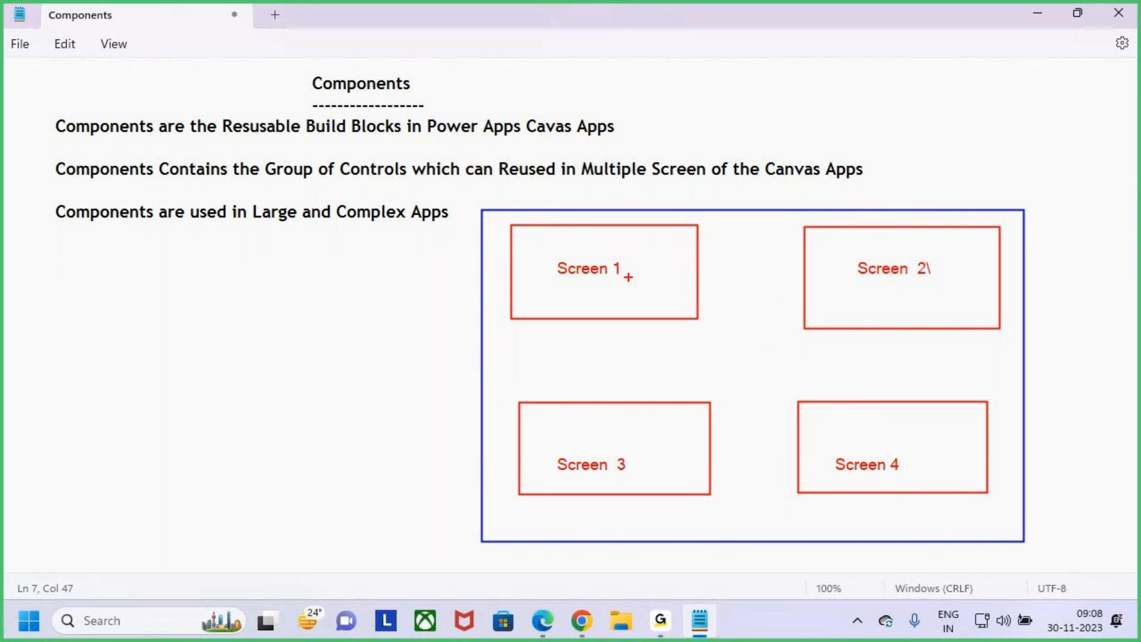
- Draw a blue horizontal line across the upper part of each of the four screen rectangles to mark a header
key("b")
key("b")
left_click_drag(511, 246, 695, 246)
left_click_drag(807, 251, 999, 249)
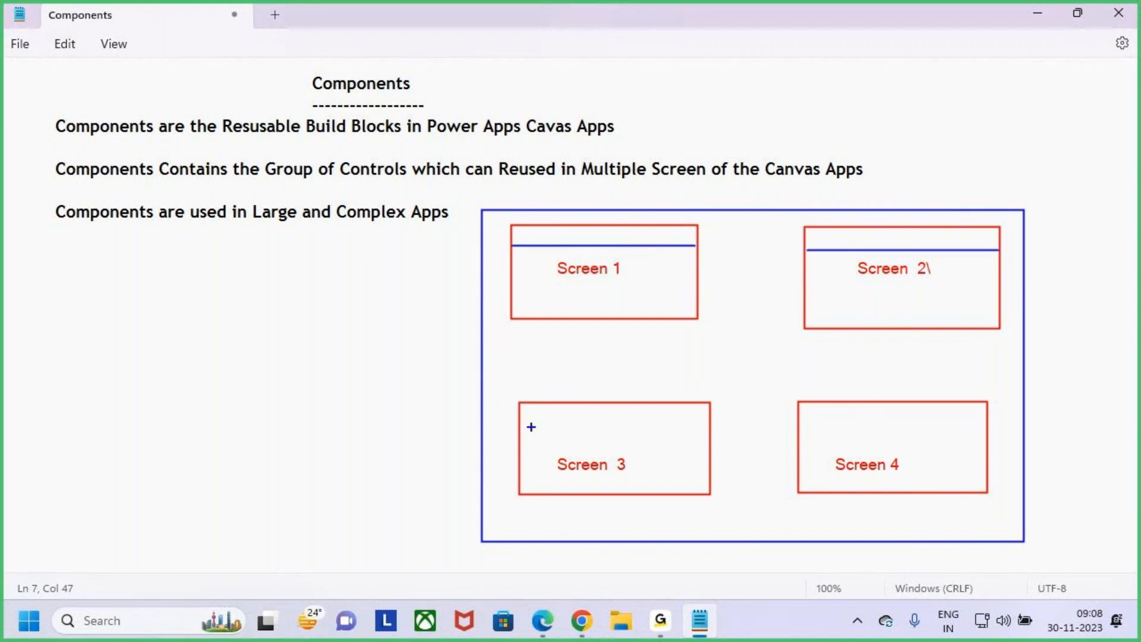
left_click_drag(519, 421, 708, 422)
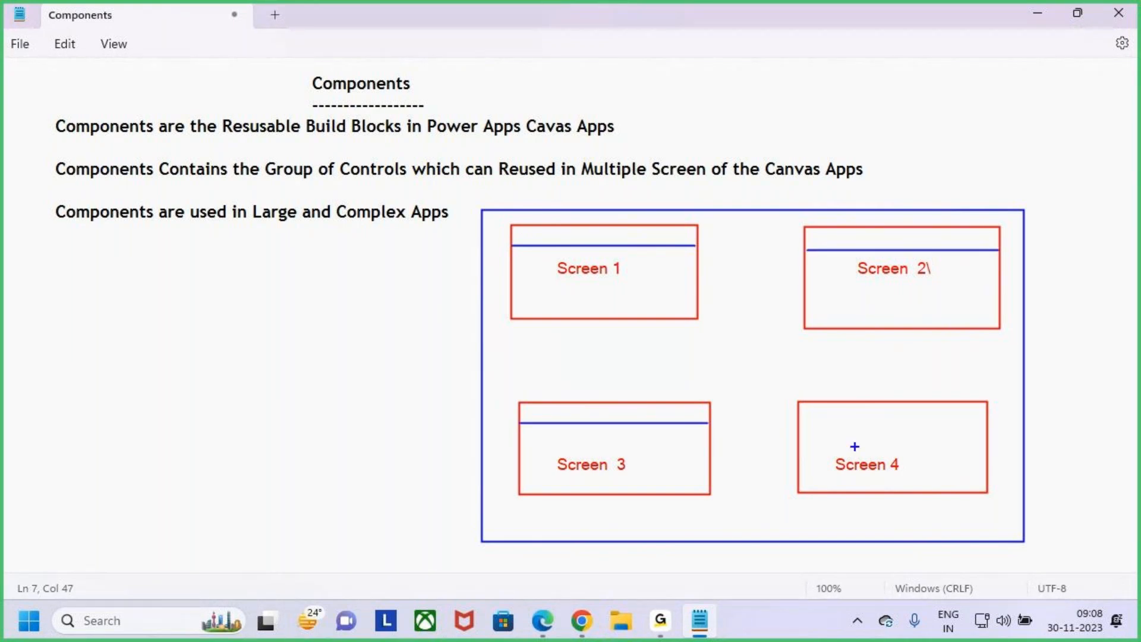
left_click_drag(800, 422, 986, 422)
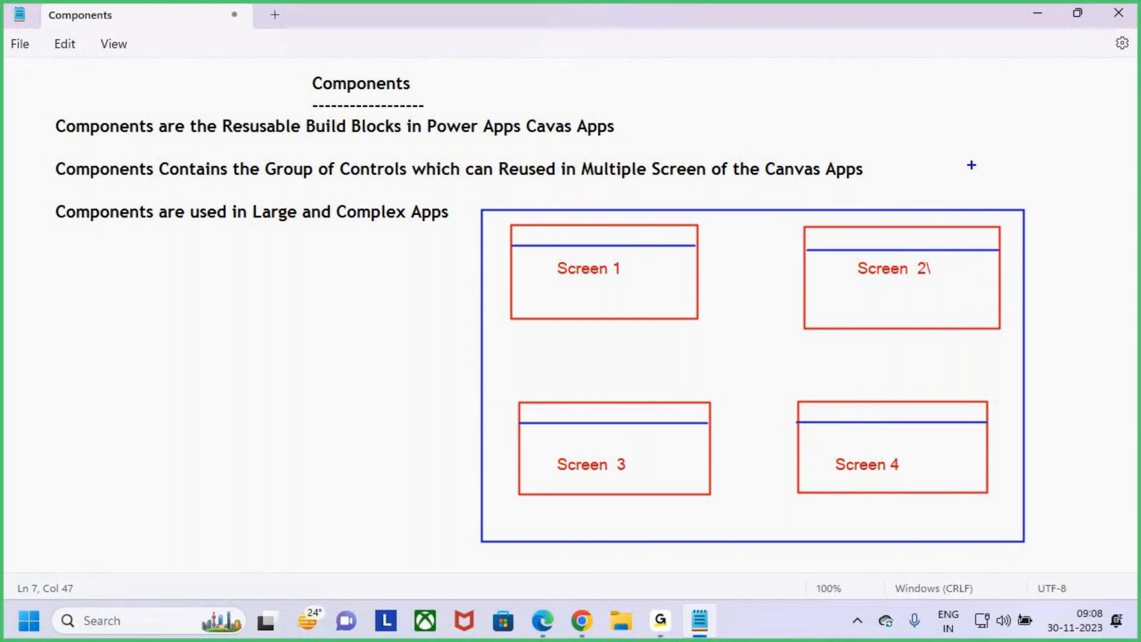
- Handwrite a circled "10" in blue above the diagram and add a tick mark on each of the four screen headers
left_click_drag(960, 107, 961, 142)
mouse_move(980, 108)
left_mouse_down()
mouse_move(968, 128)
mouse_move(1001, 105)
mouse_move(942, 137)
mouse_move(1003, 96)
left_mouse_up()
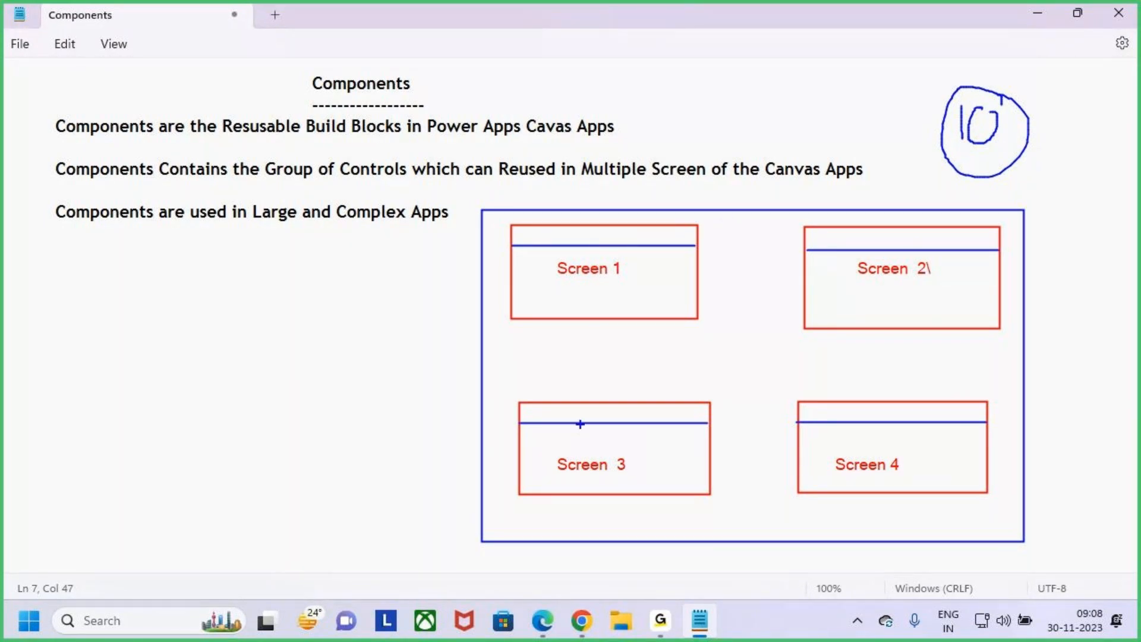
left_click_drag(870, 407, 891, 392)
- Box the "Components" heading in blue, then draw blue arrows pointing to the four screen headers and to the heading
left_click_drag(288, 73, 434, 99)
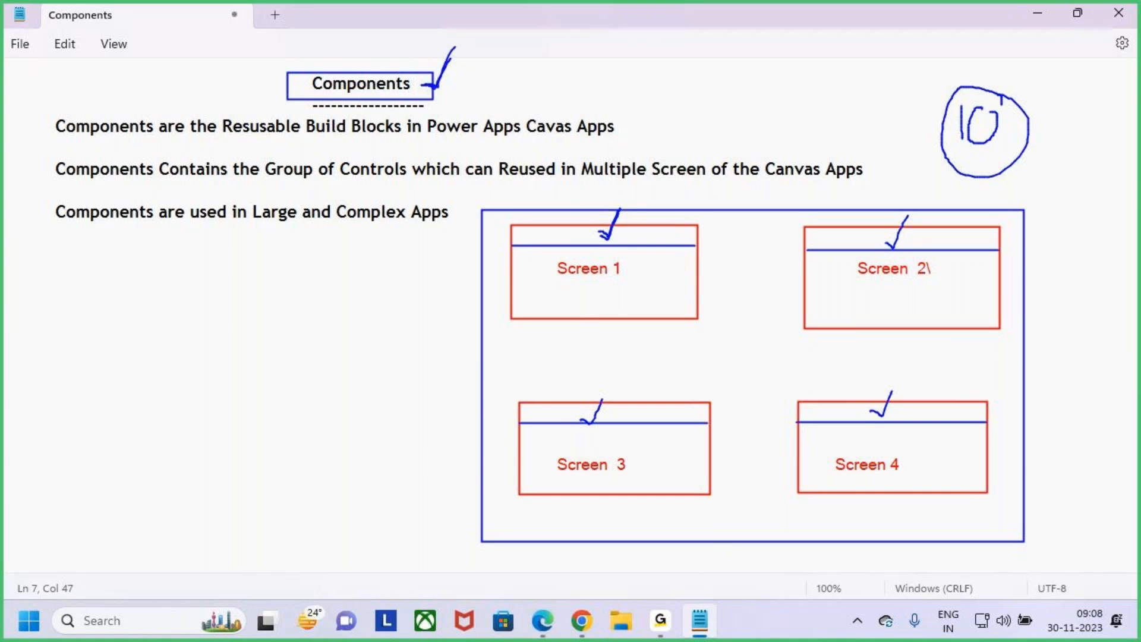
mouse_move(434, 93)
left_mouse_down()
mouse_move(579, 162)
mouse_move(592, 223)
left_mouse_up()
left_click_drag(574, 208, 601, 241)
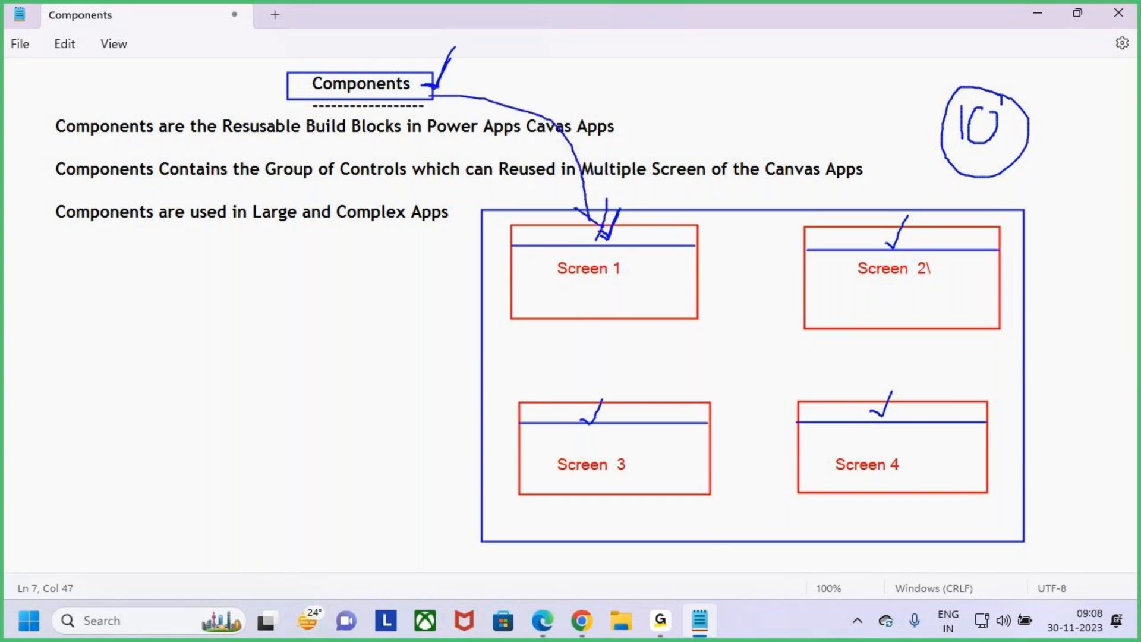
left_click_drag(842, 185, 858, 225)
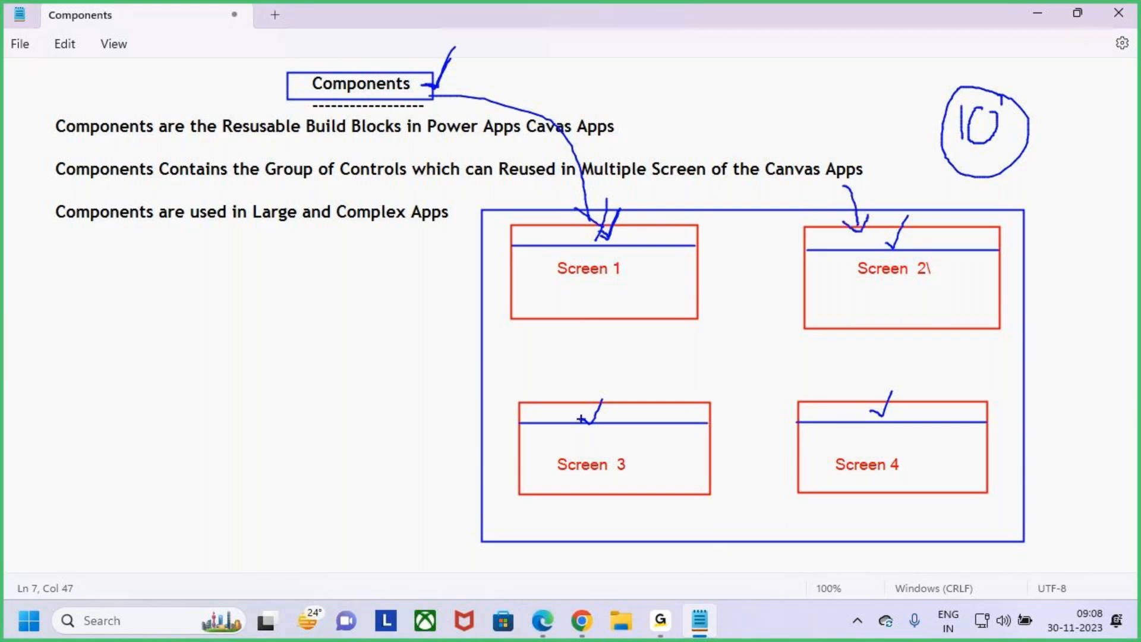
mouse_move(586, 382)
left_mouse_down()
mouse_move(594, 423)
mouse_move(610, 425)
left_mouse_up()
mouse_move(863, 362)
left_mouse_down()
mouse_move(921, 406)
mouse_move(938, 387)
left_mouse_up()
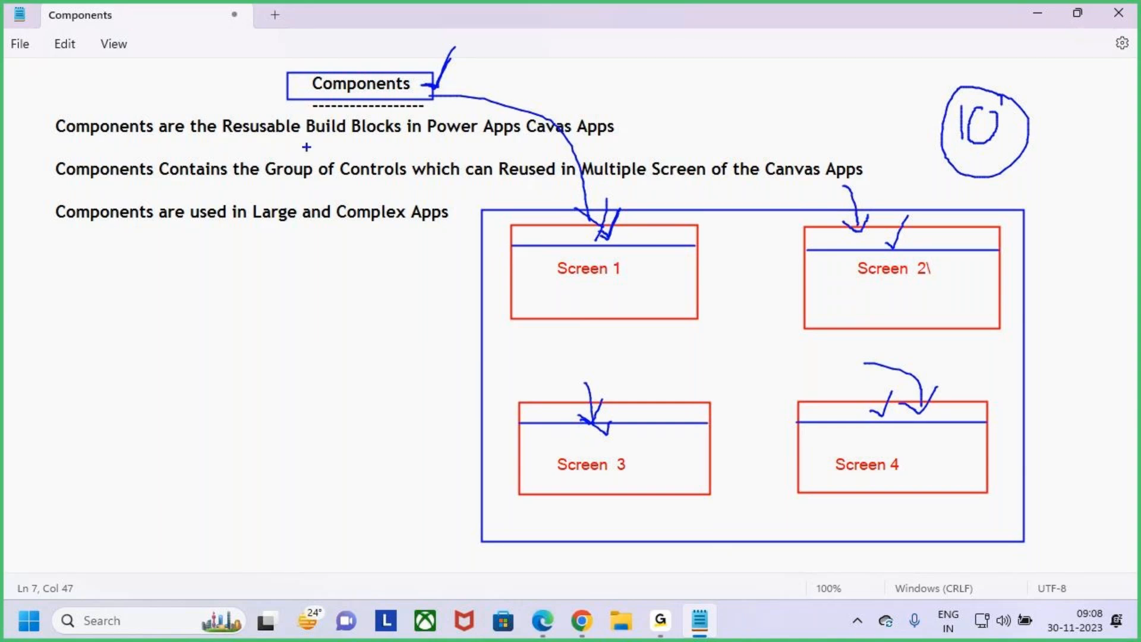
left_click_drag(356, 56, 337, 78)
mouse_move(323, 65)
left_mouse_down()
mouse_move(354, 80)
mouse_move(358, 57)
left_mouse_up()
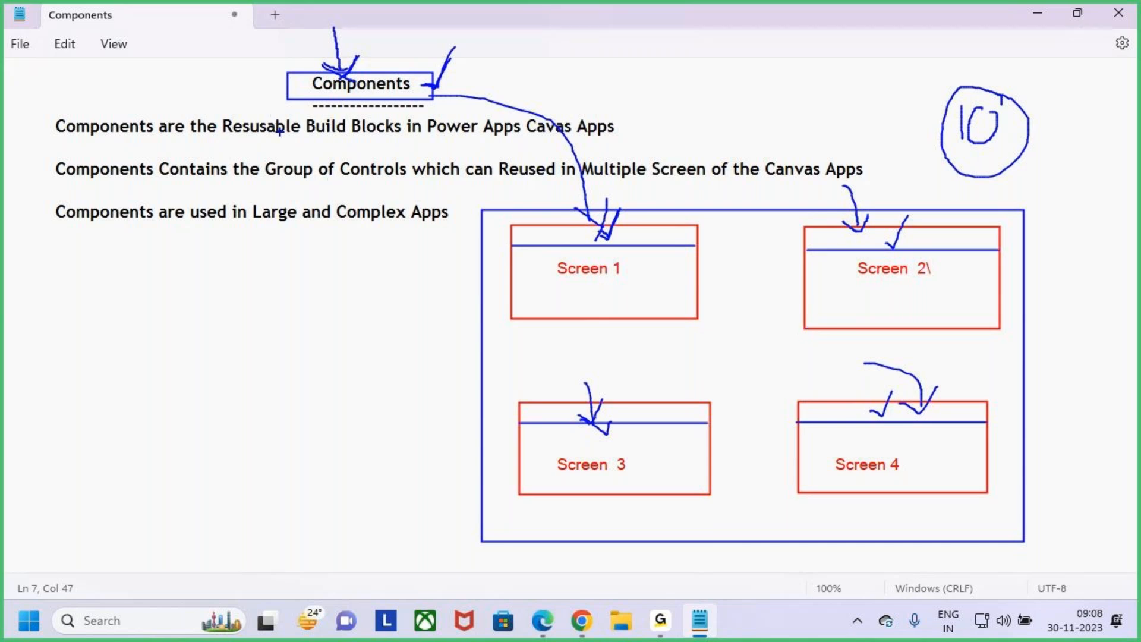
- Mark key phrases in red: box "Resusable Build Blocks in Power Apps Cavas Apps", "Group of Controls" and "Large and Complex Apps", and underline "Reused in Multiple Screen"
mouse_move(212, 111)
left_mouse_down()
mouse_move(351, 141)
mouse_move(624, 149)
left_mouse_up()
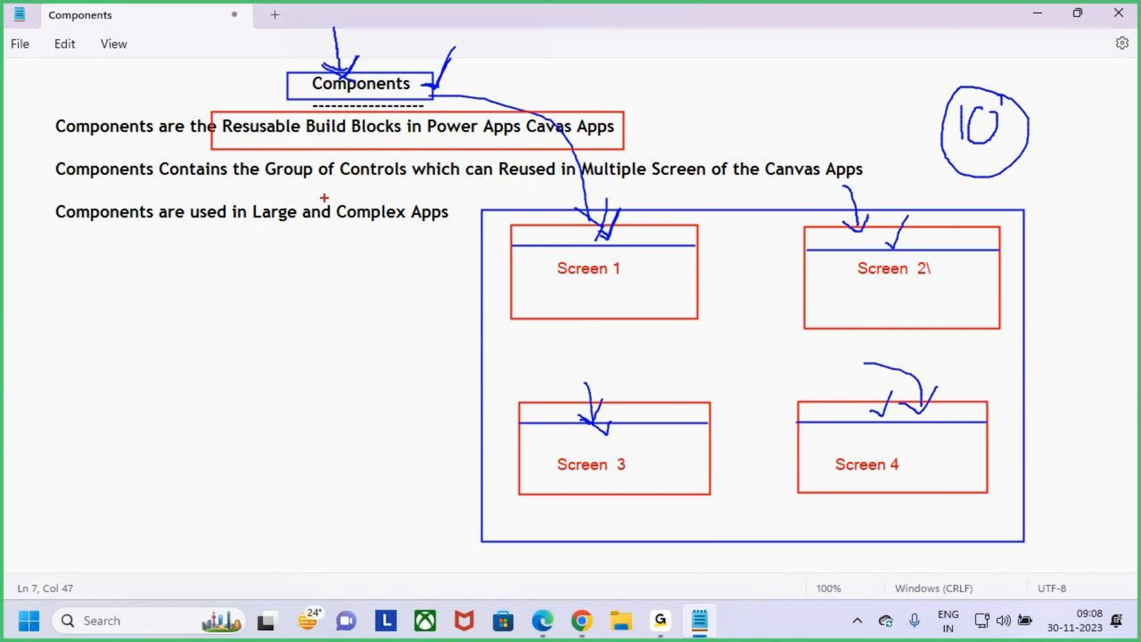
left_click_drag(260, 154, 412, 184)
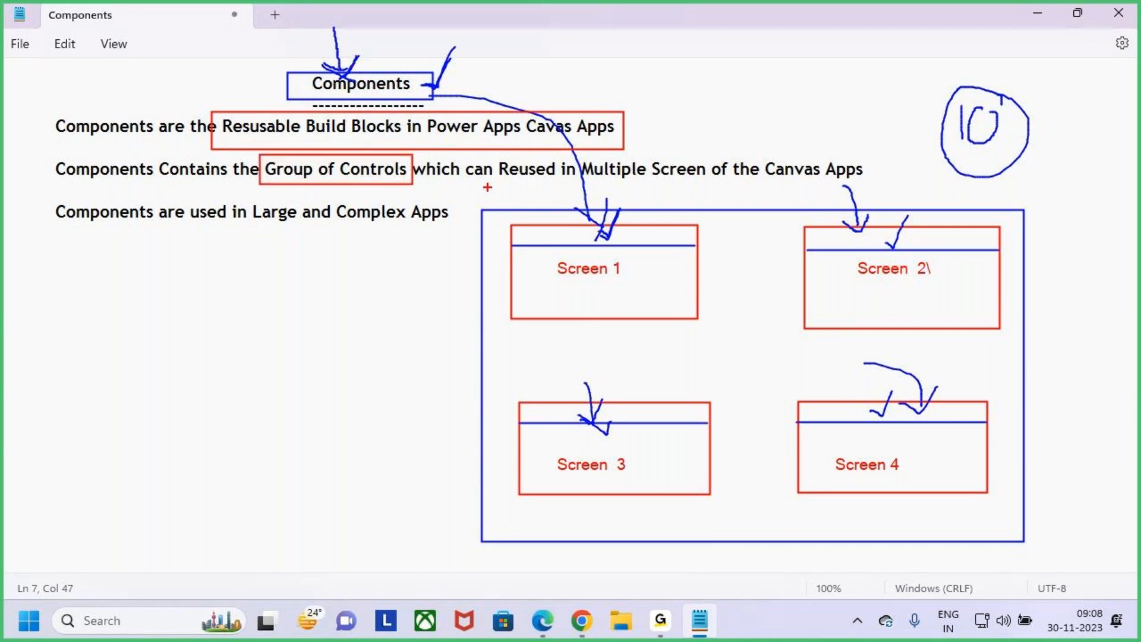
left_click_drag(514, 183, 753, 179)
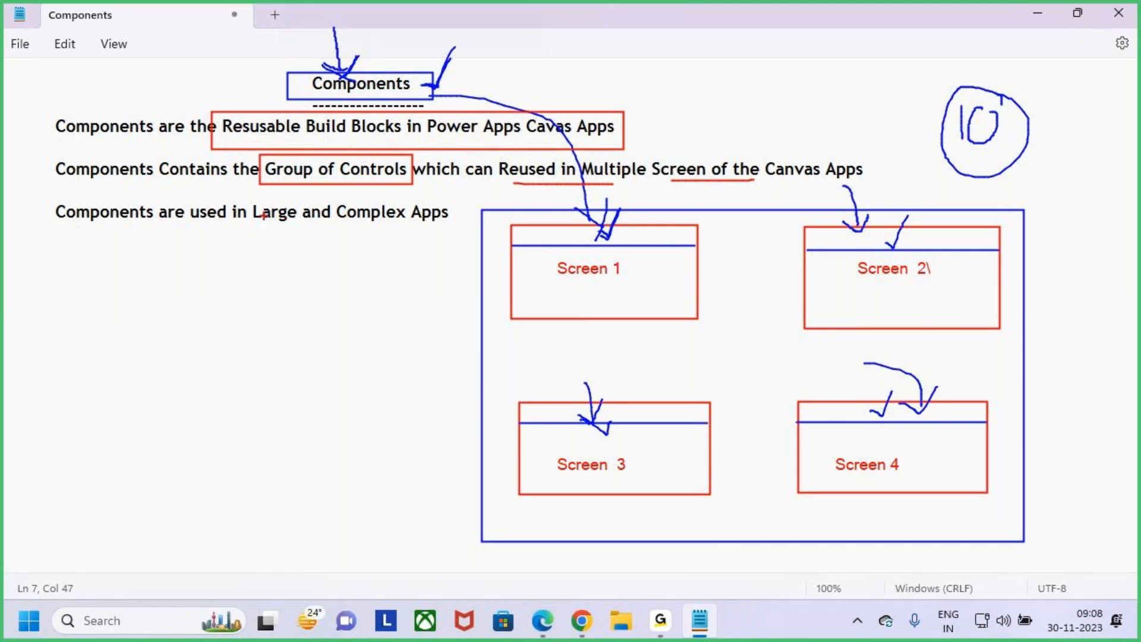
mouse_move(249, 201)
left_mouse_down()
mouse_move(380, 227)
mouse_move(461, 227)
left_mouse_up()
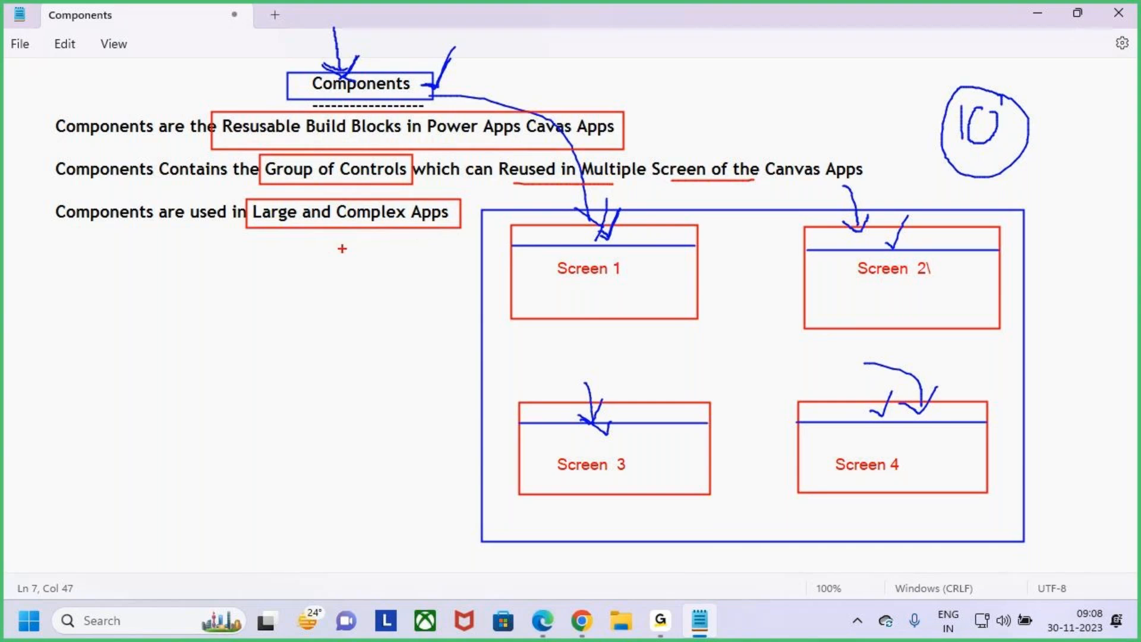
left_click_drag(342, 229, 342, 269)
left_click_drag(342, 230, 342, 277)
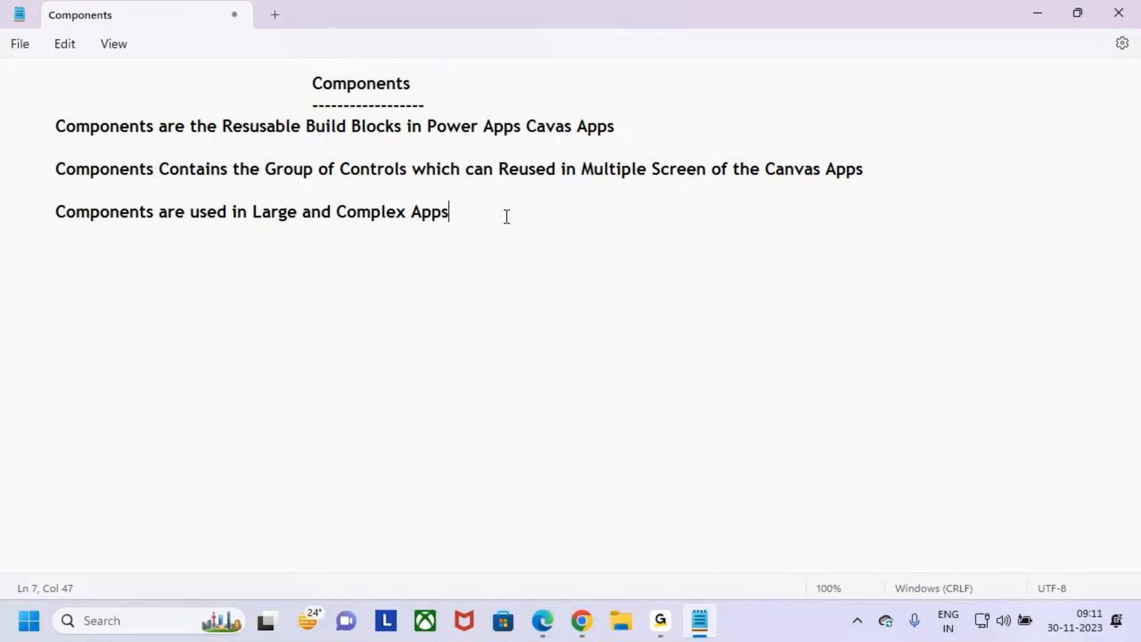
- Start a new indented line, one blank line below "Components are used in Large and Complex Apps"
key("Return")
key("Return")
key("Tab")
- Draw a large red rectangle beneath the notes and handwrite "App" and a circled "10" inside it
key("ctrl+2")
mouse_move(475, 210)
left_mouse_down()
mouse_move(828, 440)
mouse_move(948, 491)
mouse_move(962, 520)
left_mouse_up()
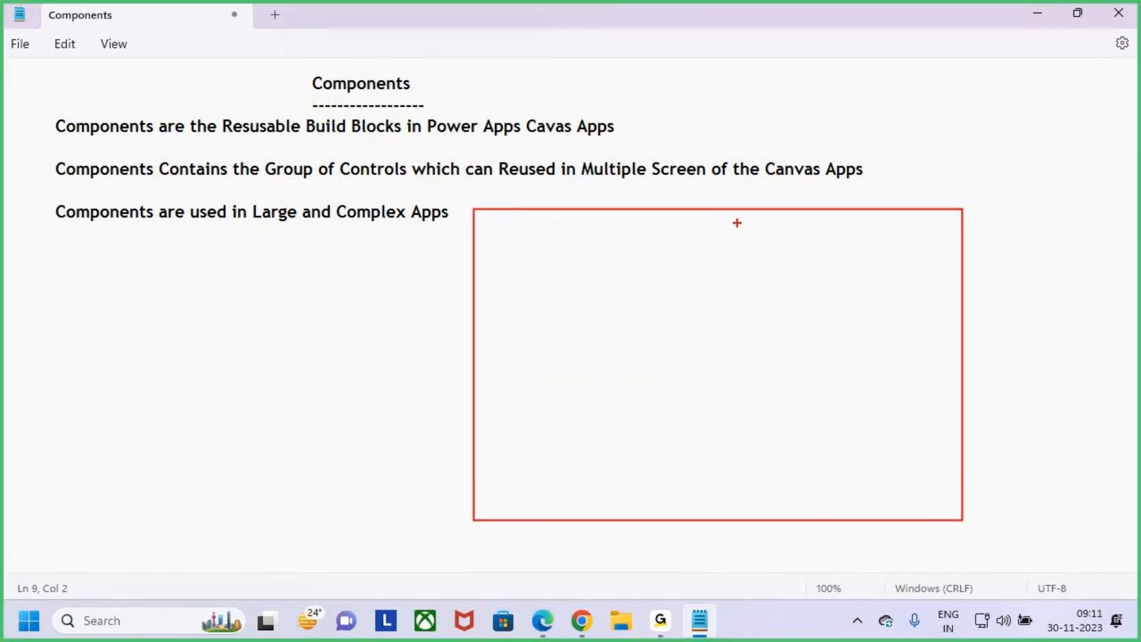
mouse_move(607, 399)
left_mouse_down()
mouse_move(668, 396)
mouse_move(685, 369)
mouse_move(660, 364)
left_mouse_up()
left_click_drag(797, 257, 791, 299)
mouse_move(811, 268)
left_mouse_down()
mouse_move(801, 273)
mouse_move(829, 249)
left_mouse_up()
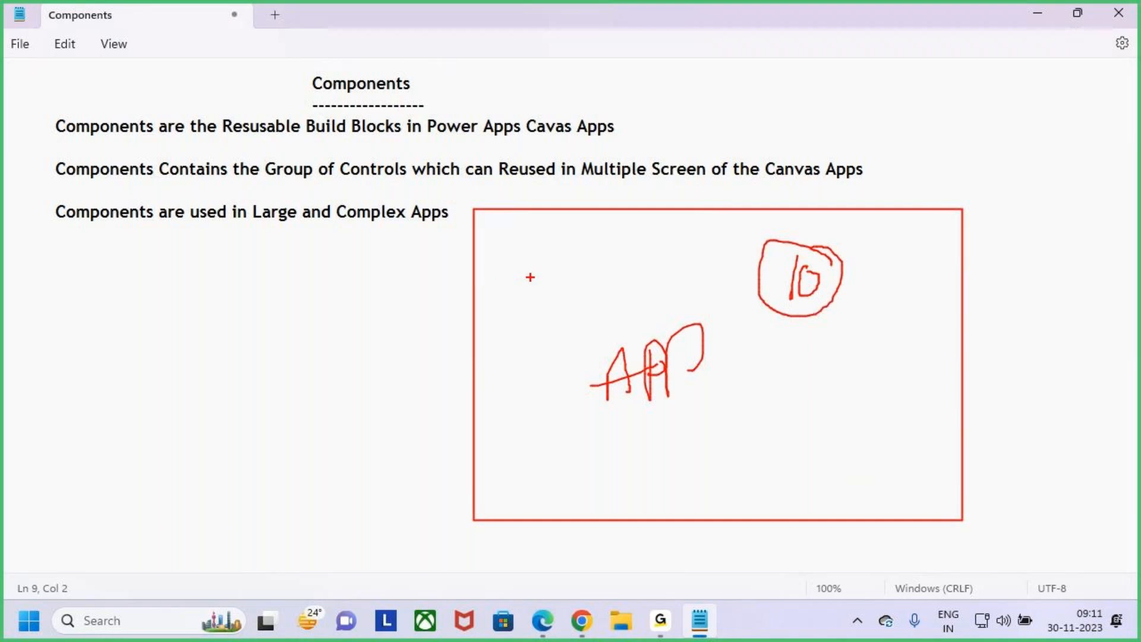
- Label the rectangle "Heards" in red, box the label, mark the second notes line, and clear the annotations
type("Heards")
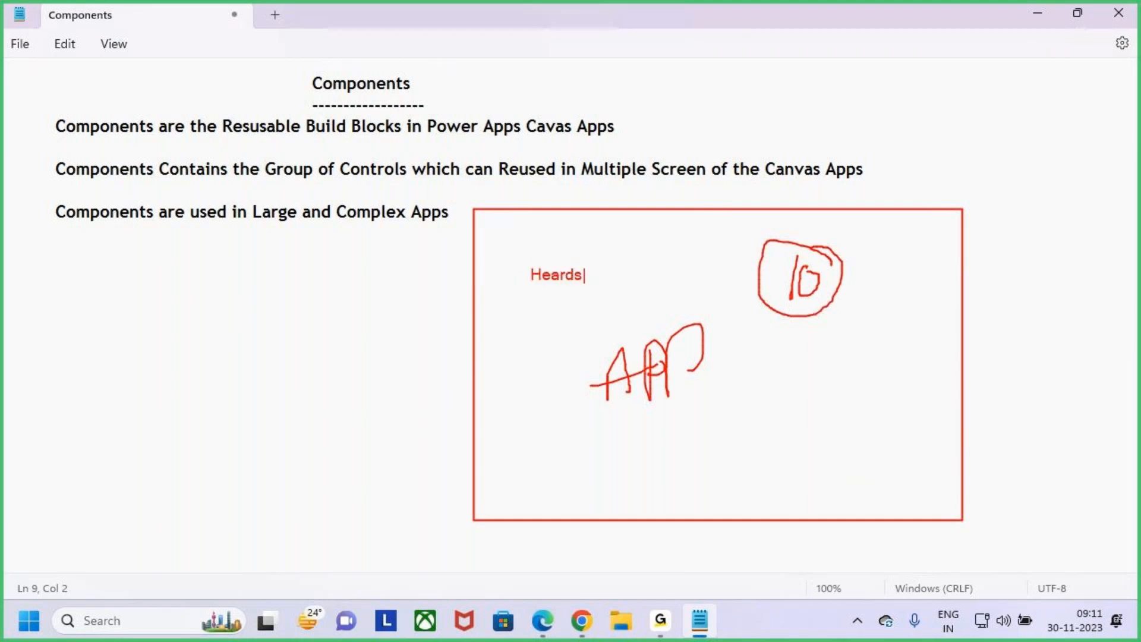
key("Escape")
left_click_drag(519, 261, 600, 287)
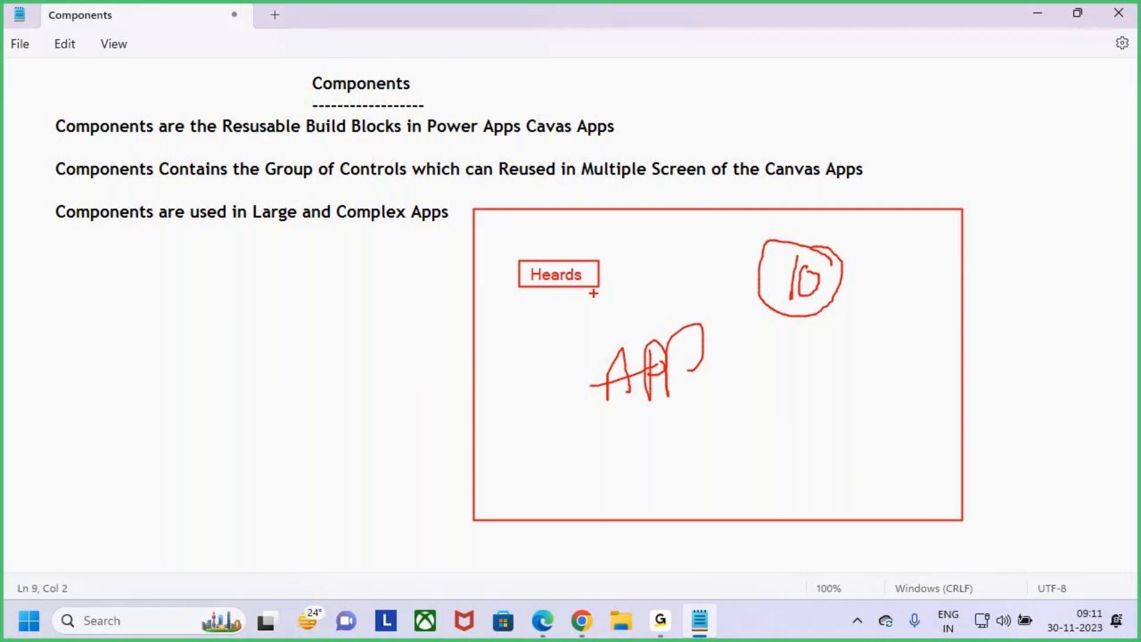
left_click_drag(698, 138, 706, 210)
left_click_drag(366, 180, 430, 179)
key("Escape")
- Write "According to Microsoft an App Contains 500" as the next notes line
left_click(472, 212)
key("Return")
key("Return")
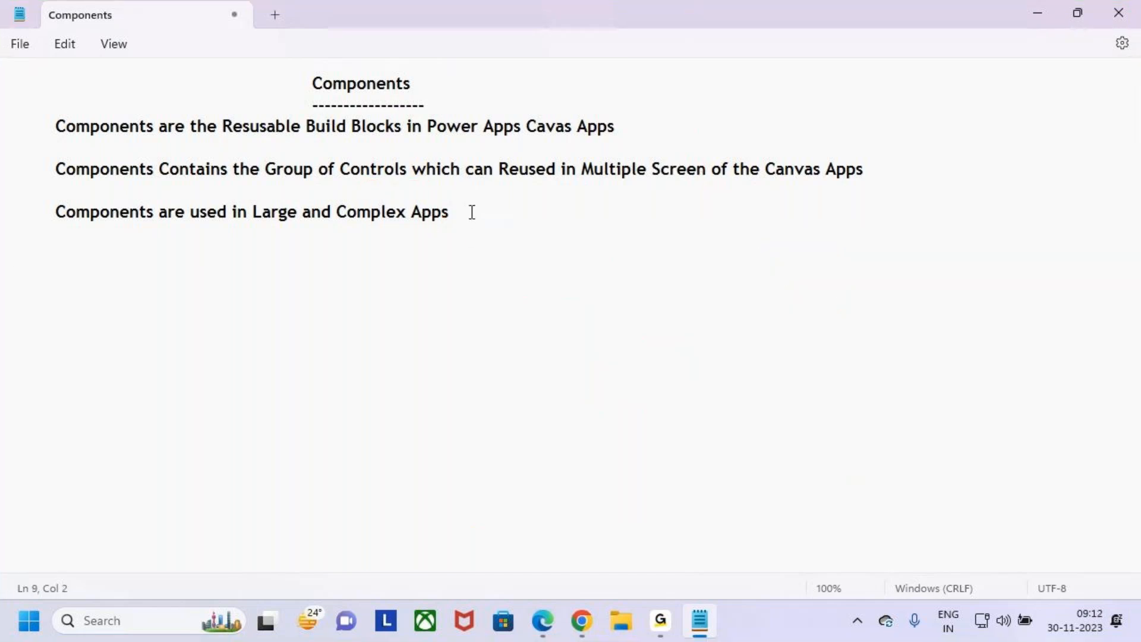
type("According to Microsoft")
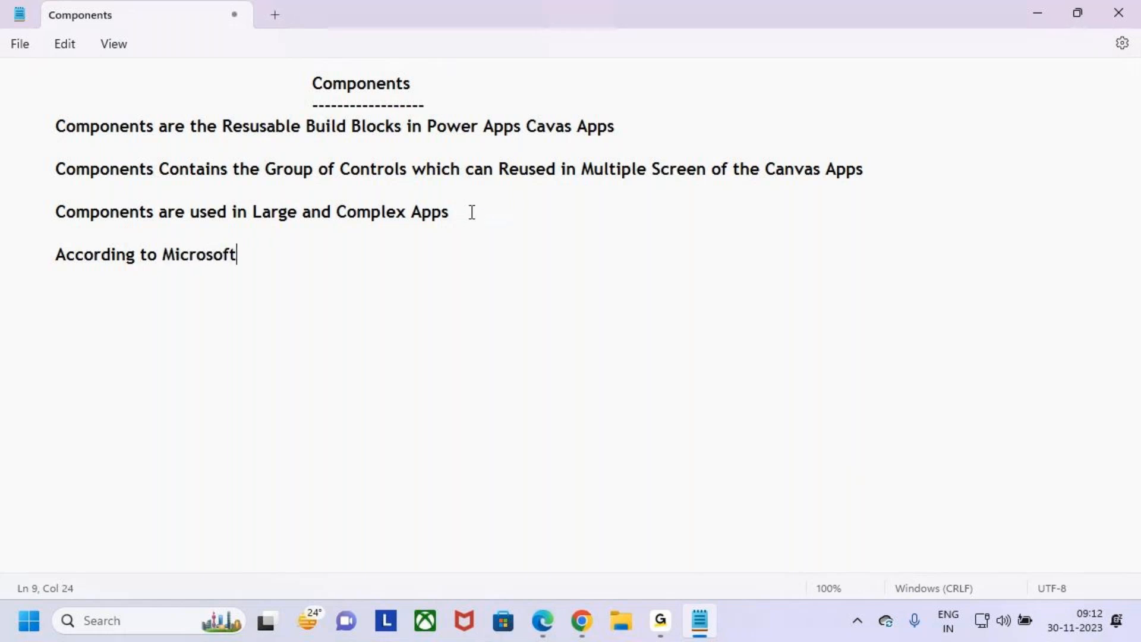
type("an App")
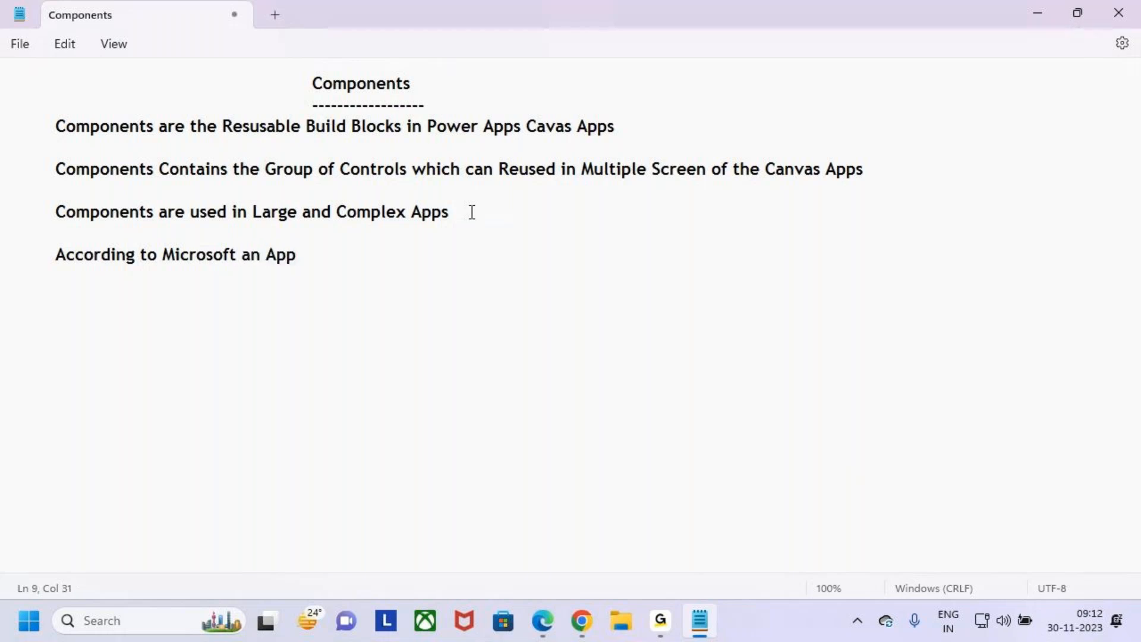
type(" Contain")
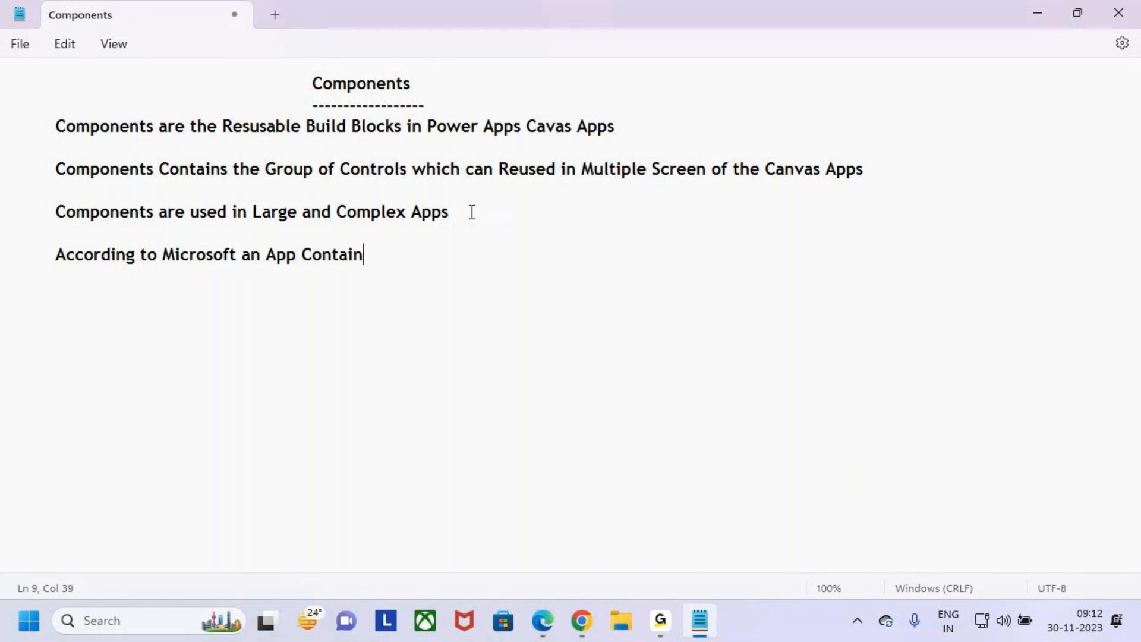
type("s 500")
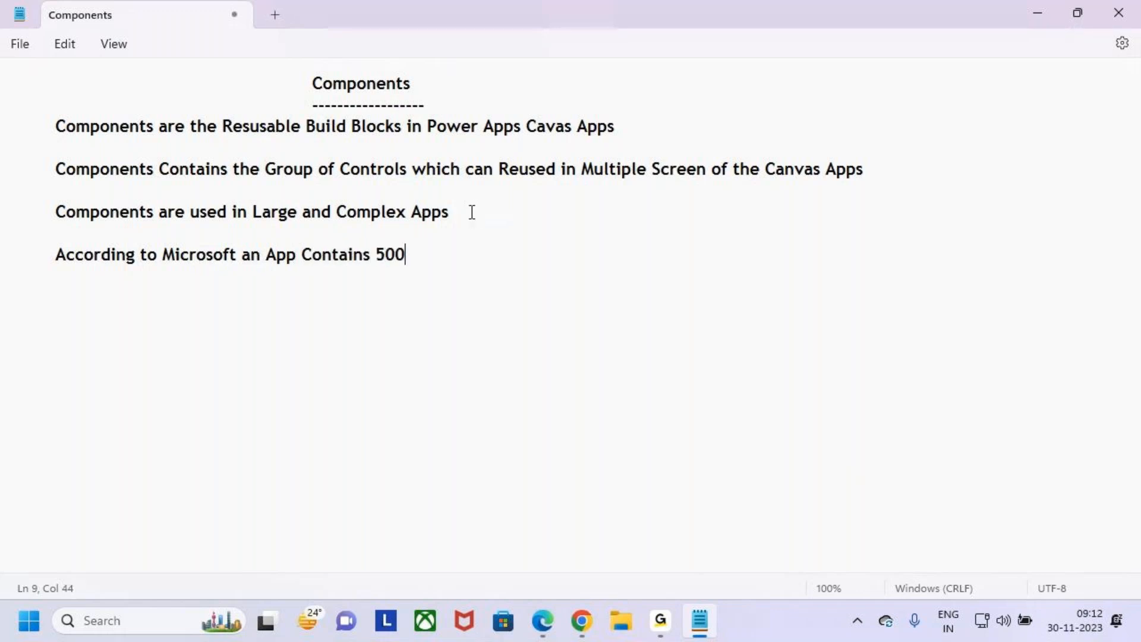
- Insert "Maximum" before 500 and end the line with "Controls"
key("Left")
key("Left")
key("Right")
key("BackSpace")
key("BackSpace")
type("ns")
key("BackSpace")
key("BackSpace")
key("BackSpace")
type("ns Max")
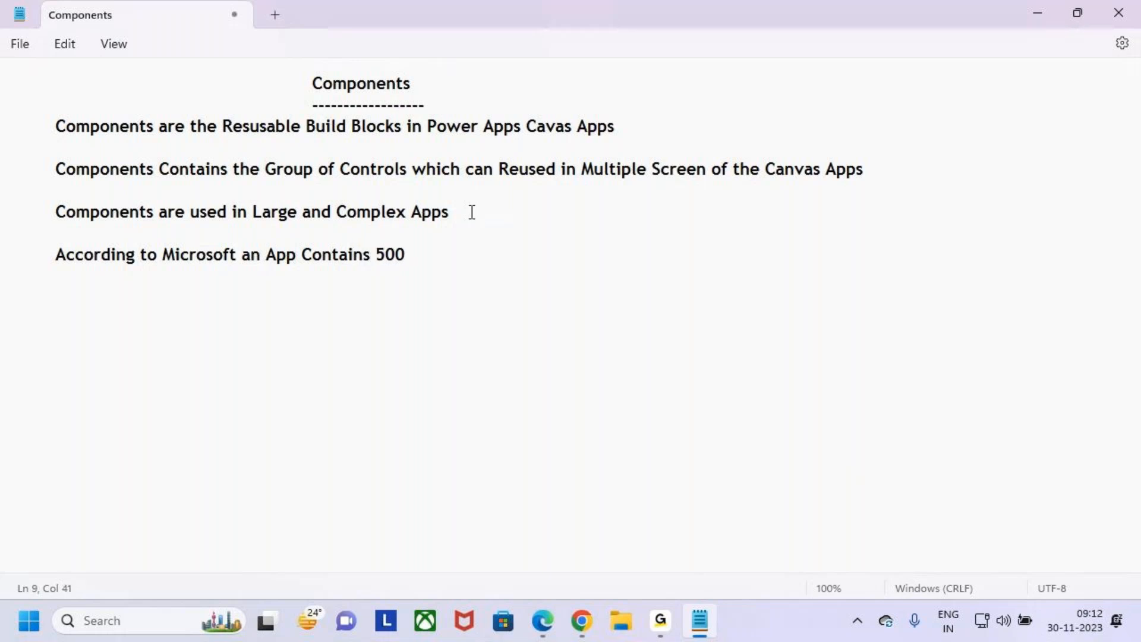
type("imum  500 ")
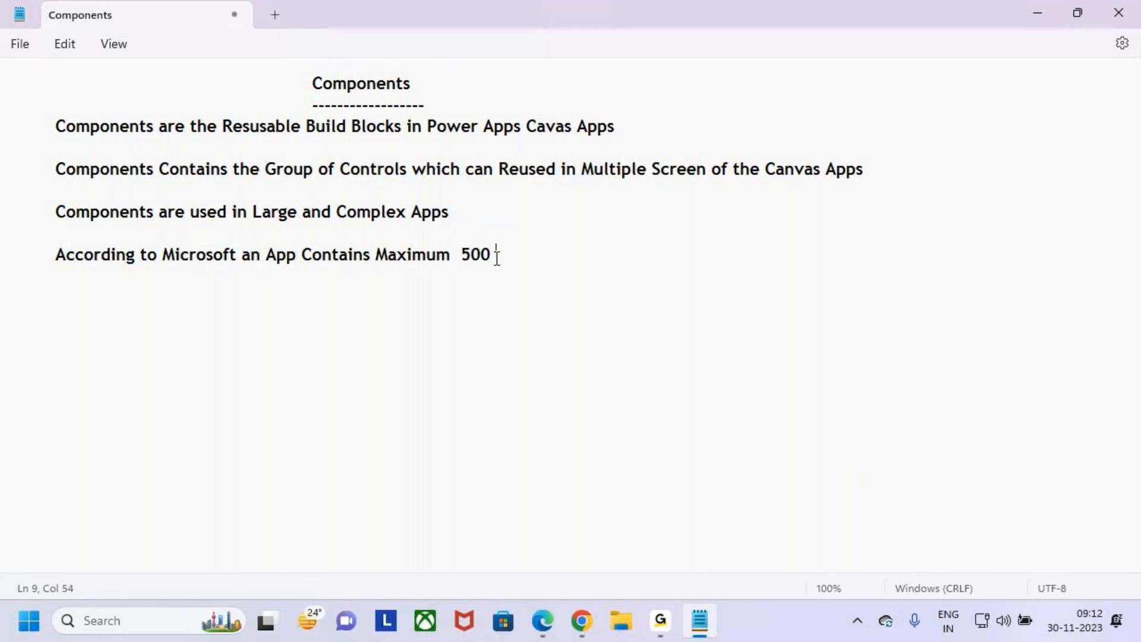
type("Controls")
- Highlight "500 Controls", the first line's "Apps", then "App" and "500" in the Microsoft line for emphasis
left_click_drag(461, 255, 639, 254)
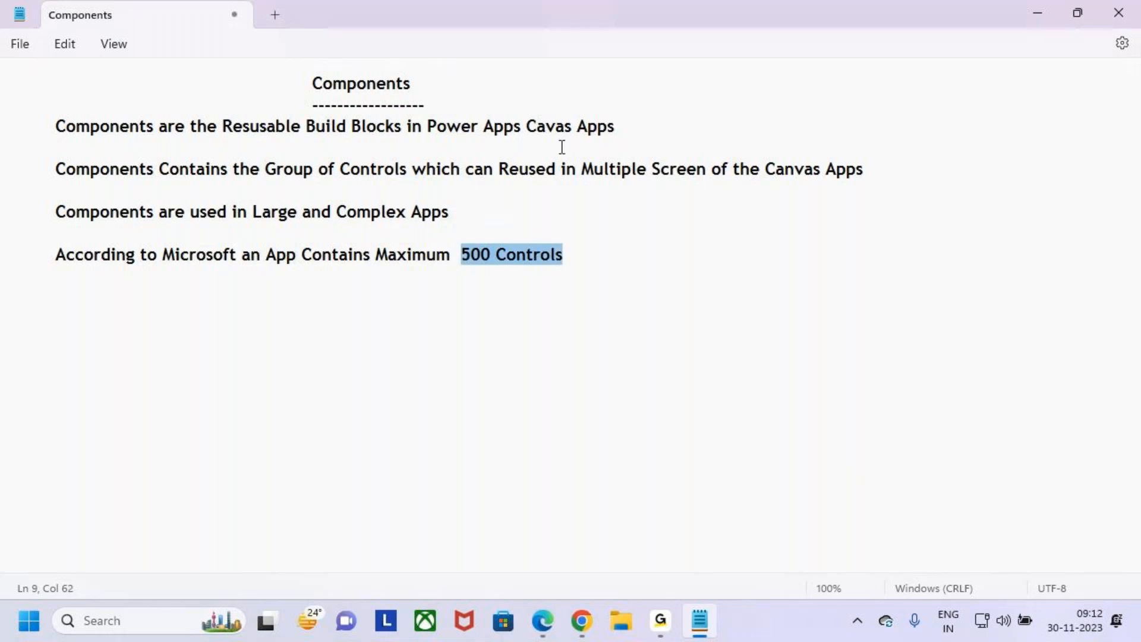
left_click_drag(570, 126, 647, 127)
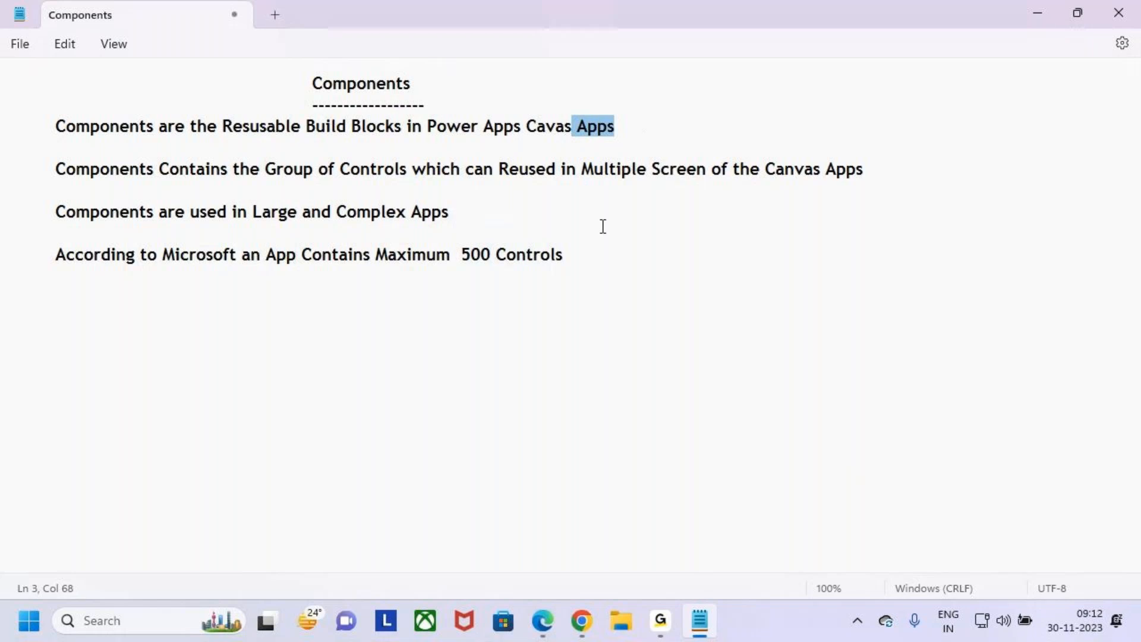
left_click_drag(265, 255, 300, 257)
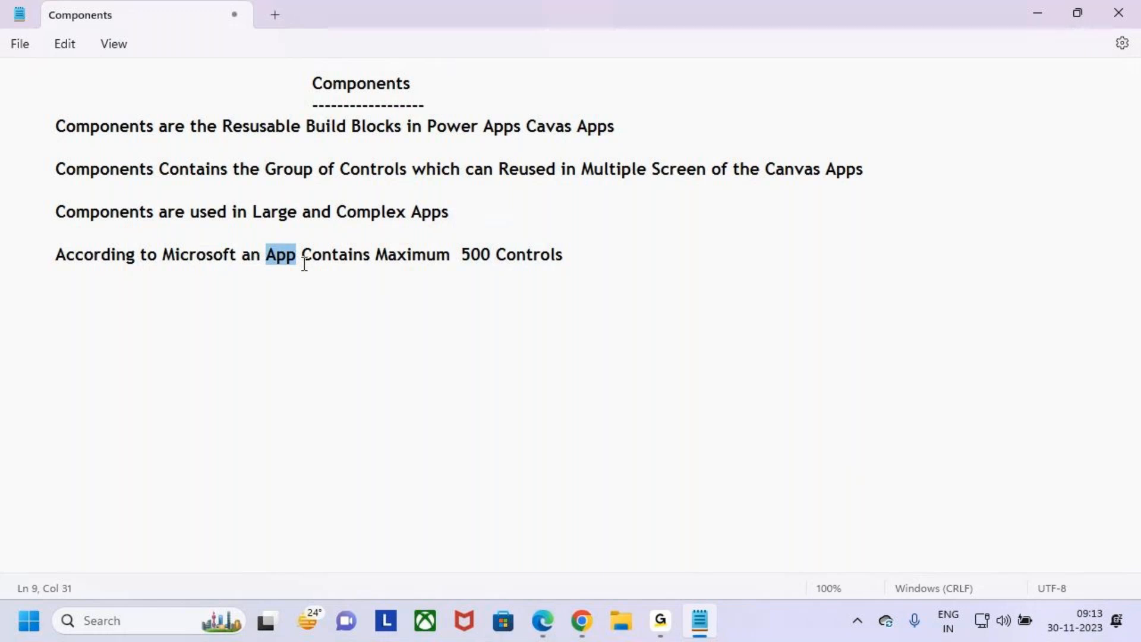
left_click_drag(461, 254, 501, 256)
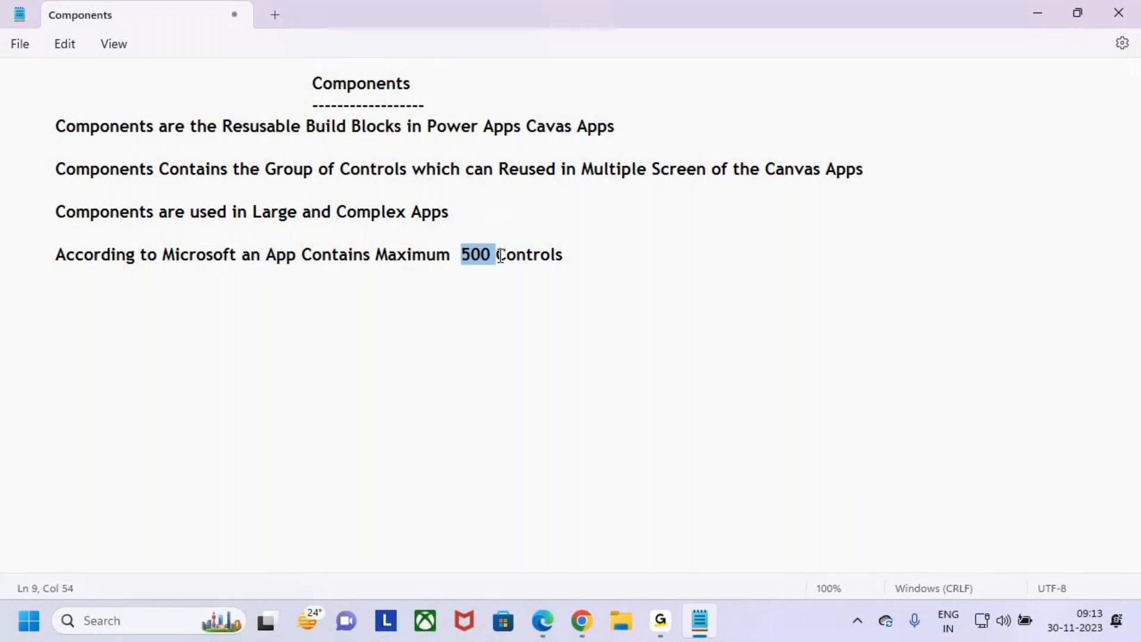
left_click(518, 286)
left_click_drag(462, 255, 493, 258)
left_click(622, 264)
- Draw a red rectangle with a handwritten "20" inside, then handwrite a red word beside it and draw a long line to the rectangle
key("ctrl+2")
mouse_move(598, 238)
left_mouse_down()
mouse_move(838, 425)
mouse_move(941, 468)
left_mouse_up()
mouse_move(721, 384)
left_mouse_down()
mouse_move(723, 370)
mouse_move(728, 408)
mouse_move(773, 424)
left_mouse_up()
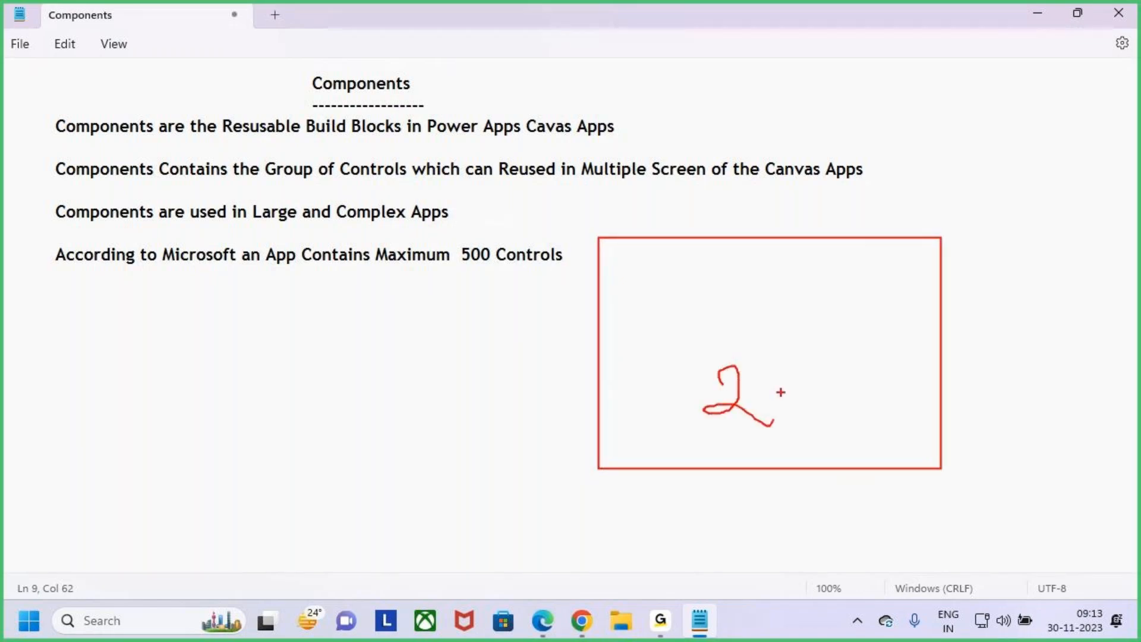
left_click_drag(766, 379, 764, 380)
mouse_move(255, 330)
left_mouse_down()
mouse_move(367, 368)
mouse_move(389, 408)
left_mouse_up()
left_click_drag(74, 495, 600, 344)
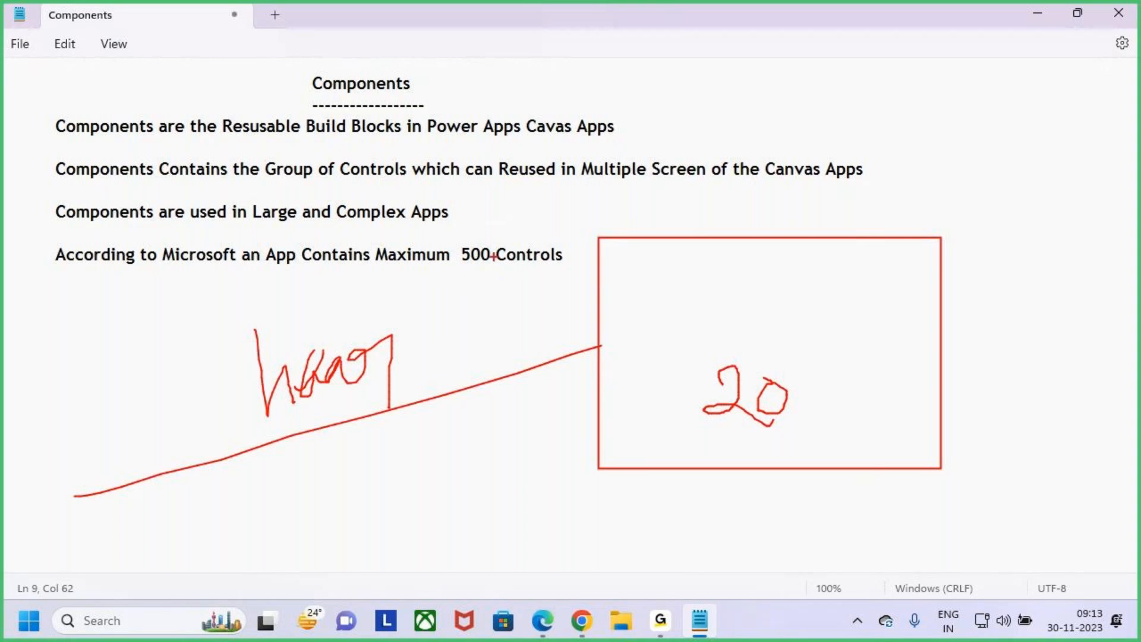
- Box "App Contains Maximum 500 Controls" and the "Components" heading in red, add an arrow to the heading, and clear the annotations
left_click_drag(259, 242, 577, 271)
left_click_drag(298, 67, 446, 106)
mouse_move(380, 43)
left_mouse_down()
mouse_move(389, 73)
mouse_move(399, 52)
left_mouse_up()
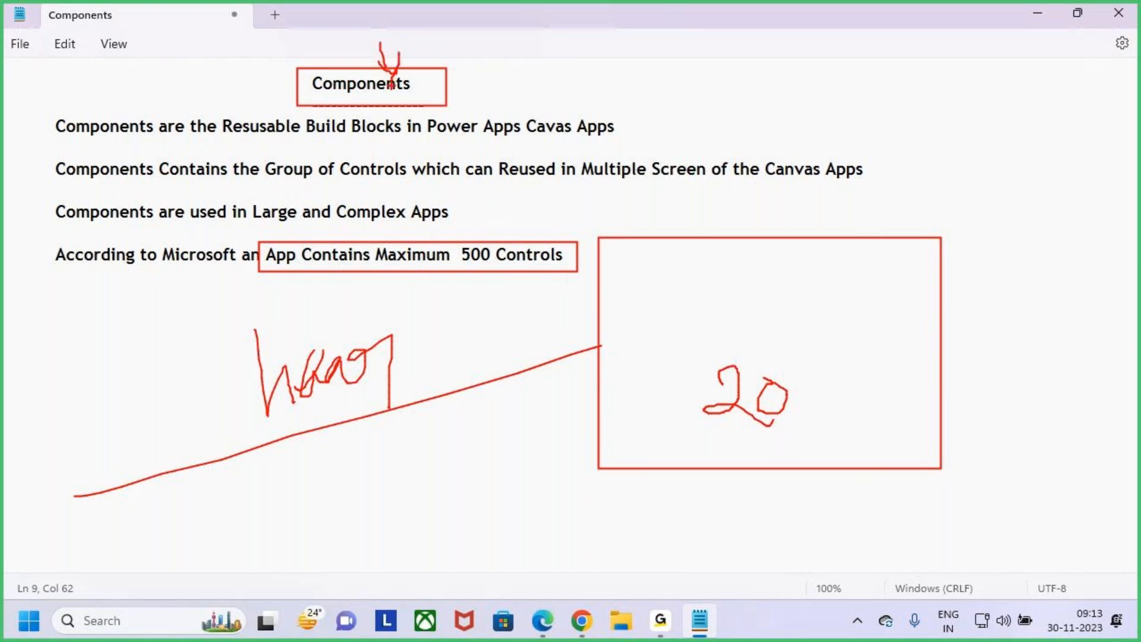
key("Escape")
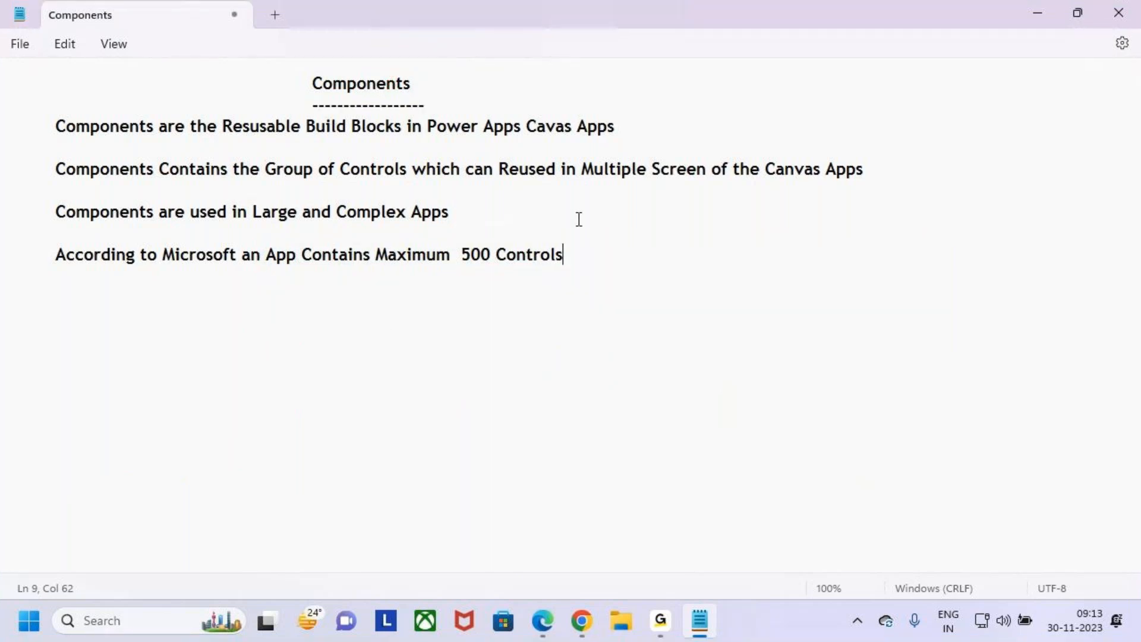
key("BackSpace")
key("BackSpace")
type("ls")
key("BackSpace")
key("BackSpace")
type("ls")
key("BackSpace")
type("s")
key("Return")
- Highlight "Contains Maximum 500 Controls", the 500-control limit and the four notes lines for review
left_click_drag(17, 132, 523, 233)
left_click(368, 233)
left_click_drag(302, 254, 575, 249)
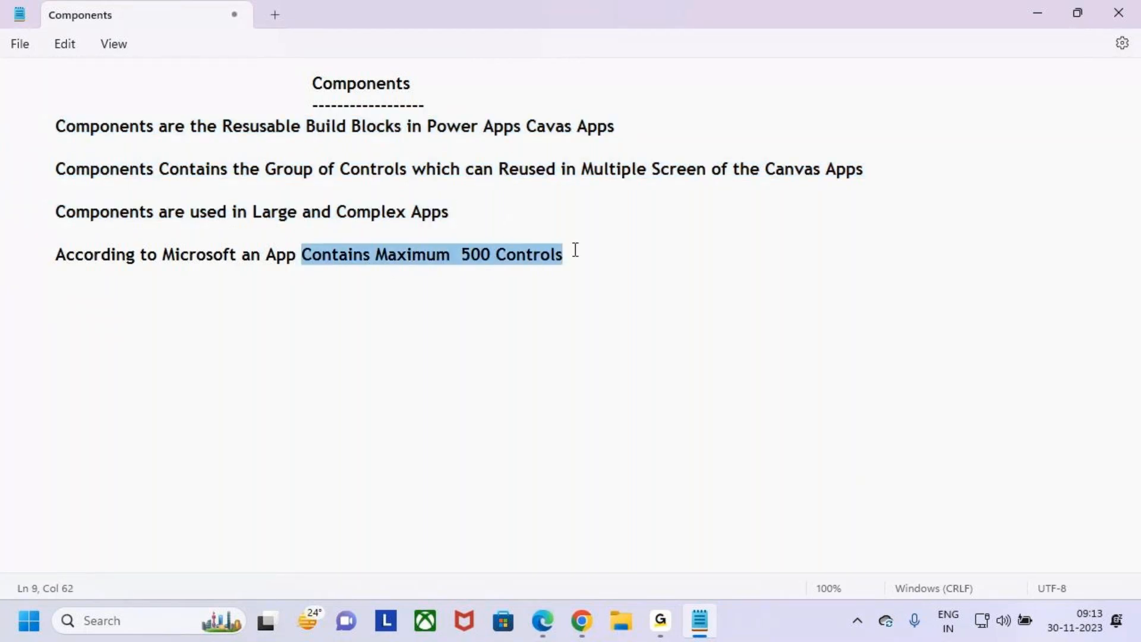
left_click(606, 249)
left_click_drag(461, 254, 529, 259)
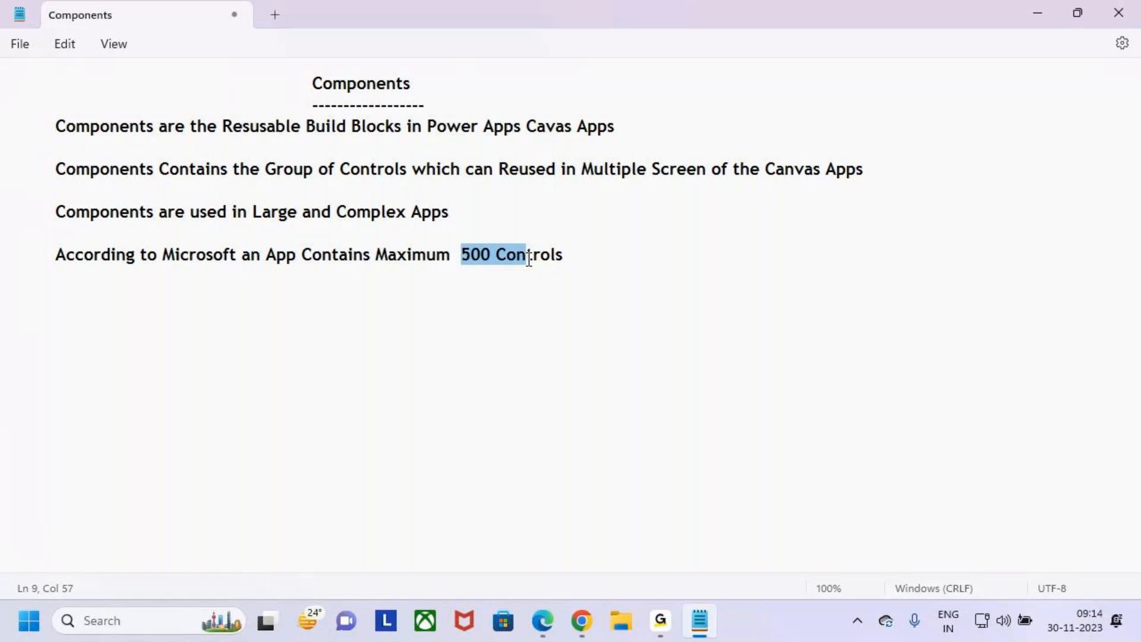
left_click(568, 261)
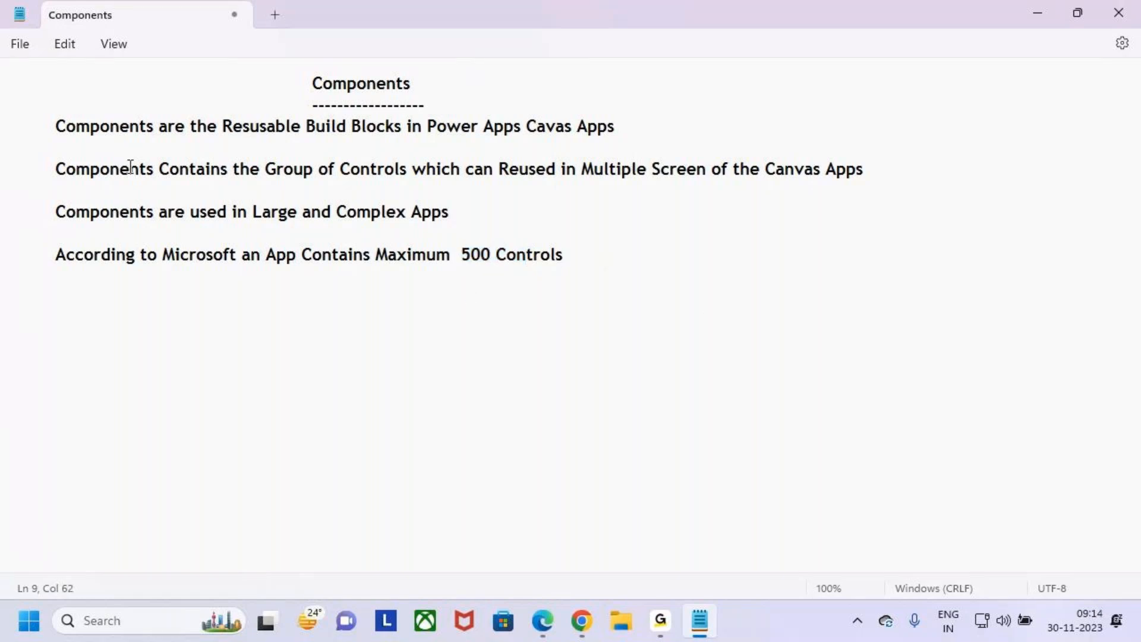
left_click_drag(44, 125, 606, 257)
- Add an example line below the 500 Controls line reading "Ex:- When ever we want to reuse the same Controls in"
left_click(608, 252)
key("Return")
key("Return")
key("Tab")
type("Ex:- w")
key("BackSpace")
type("When ever we ")
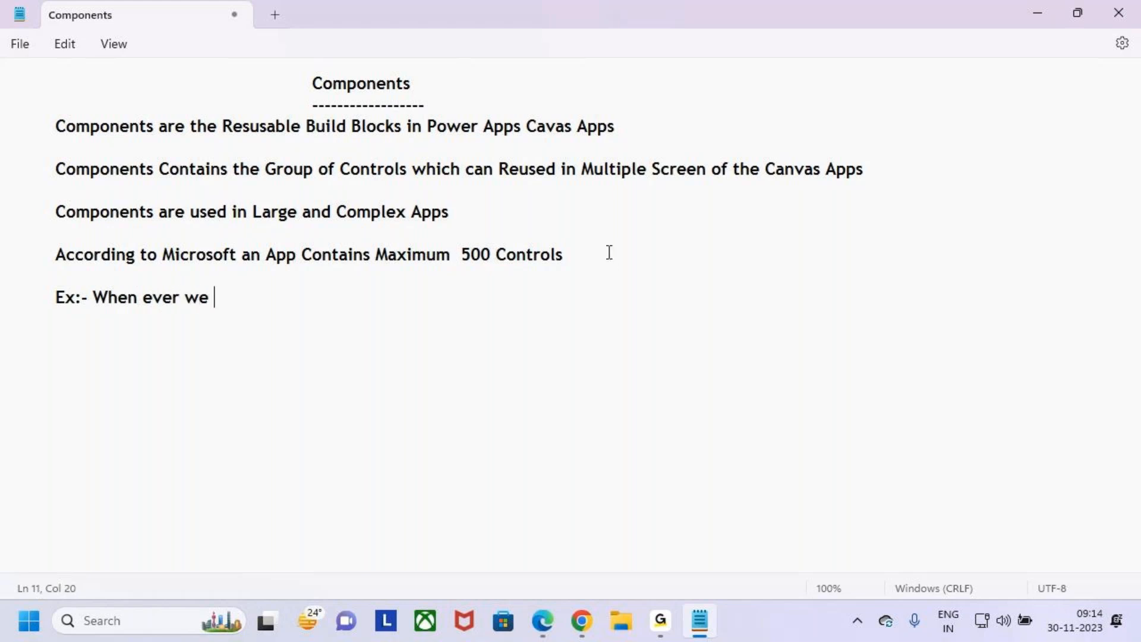
type("want to reuse")
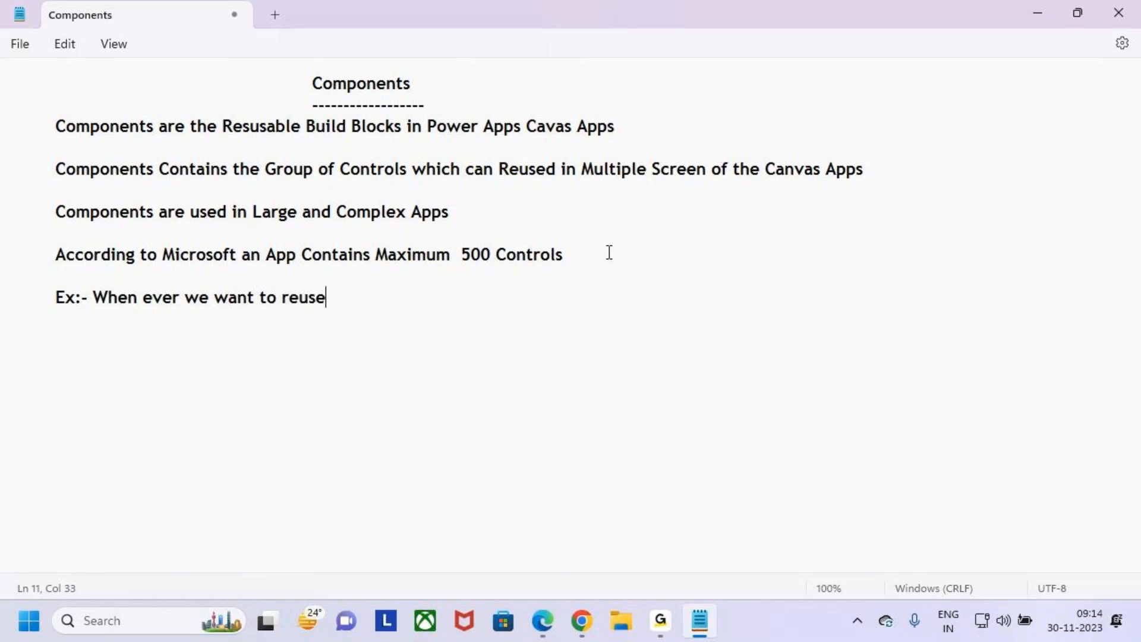
type("the same Controls in")
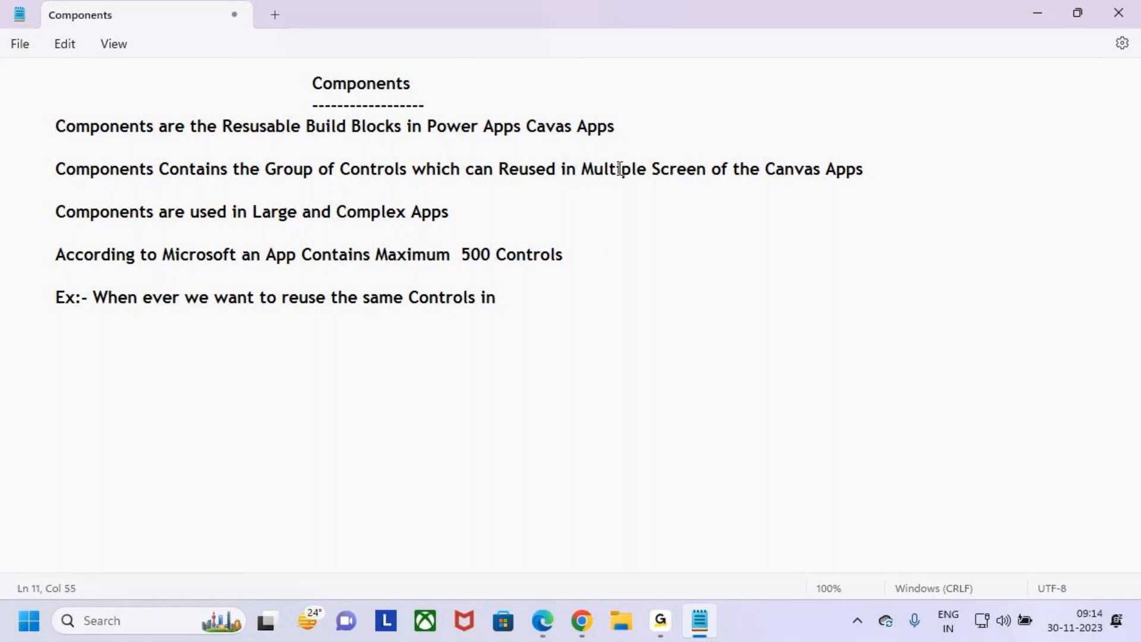
- Copy "Multiple Screen" from the second notes line and paste it at the end of the example line
left_click_drag(582, 171, 709, 170)
key("ctrl+c")
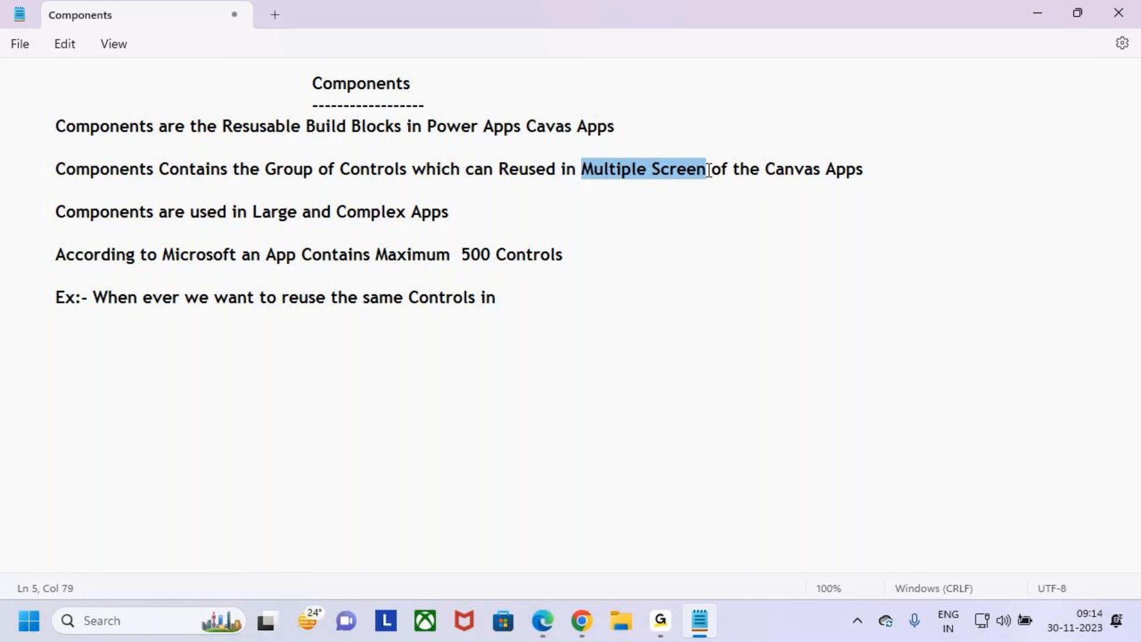
left_click(548, 293)
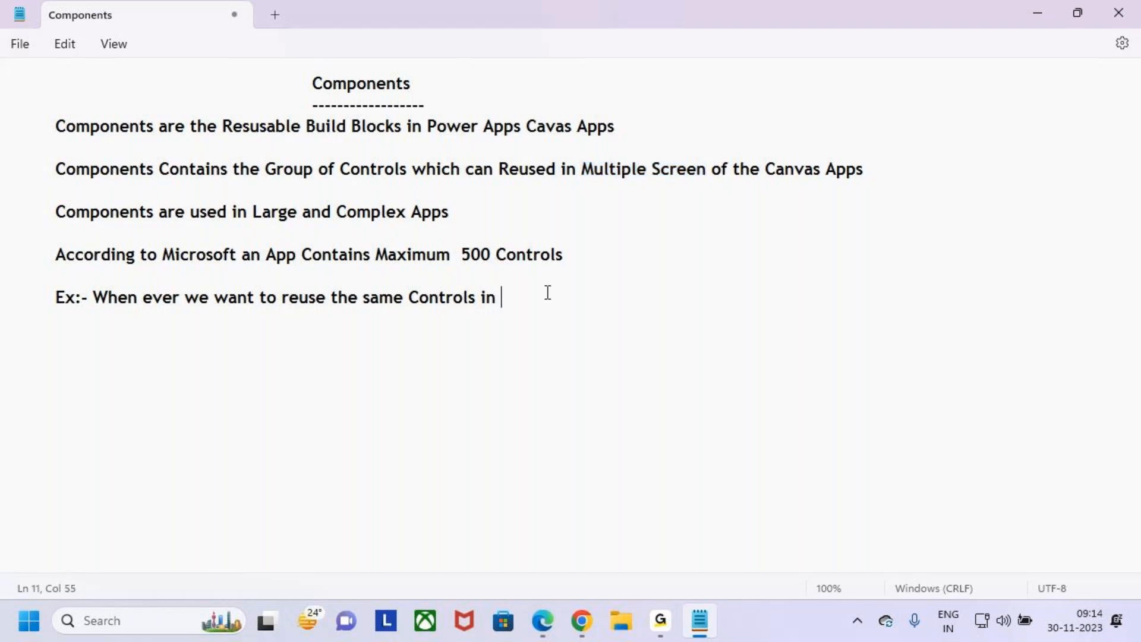
key("ctrl+v")
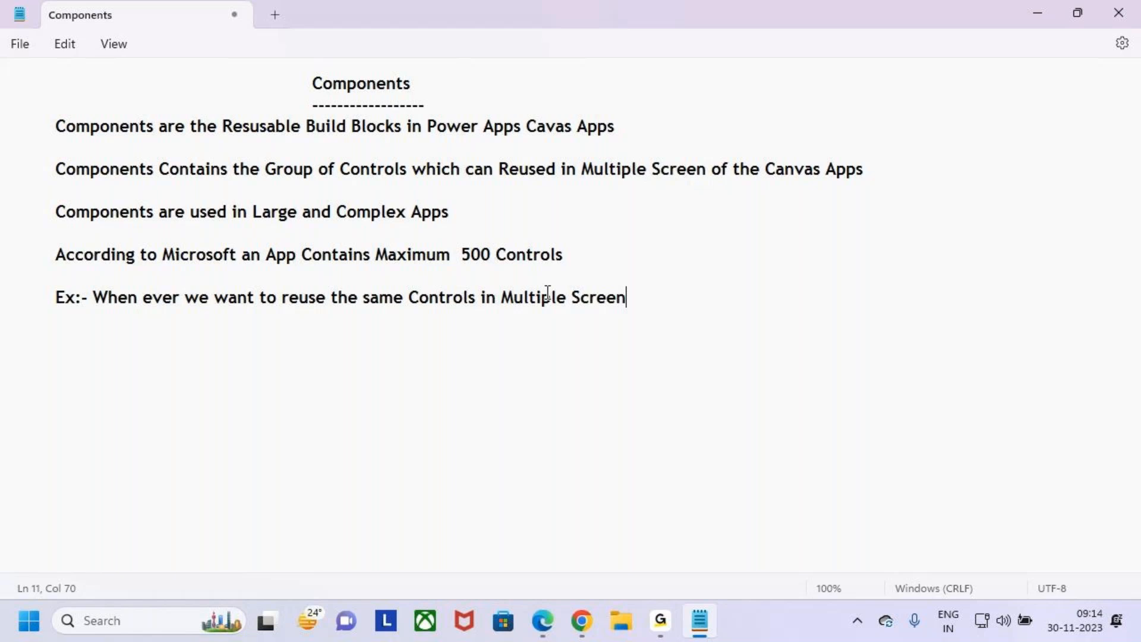
- Finish the example line with "of the App" and highlight the "Components" title for emphasis
double_click(295, 301)
left_click_drag(409, 299, 465, 300)
left_click(648, 302)
type("of the A")
type("opps")
key("BackSpace")
key("BackSpace")
key("BackSpace")
key("BackSpace")
key("BackSpace")
type("App")
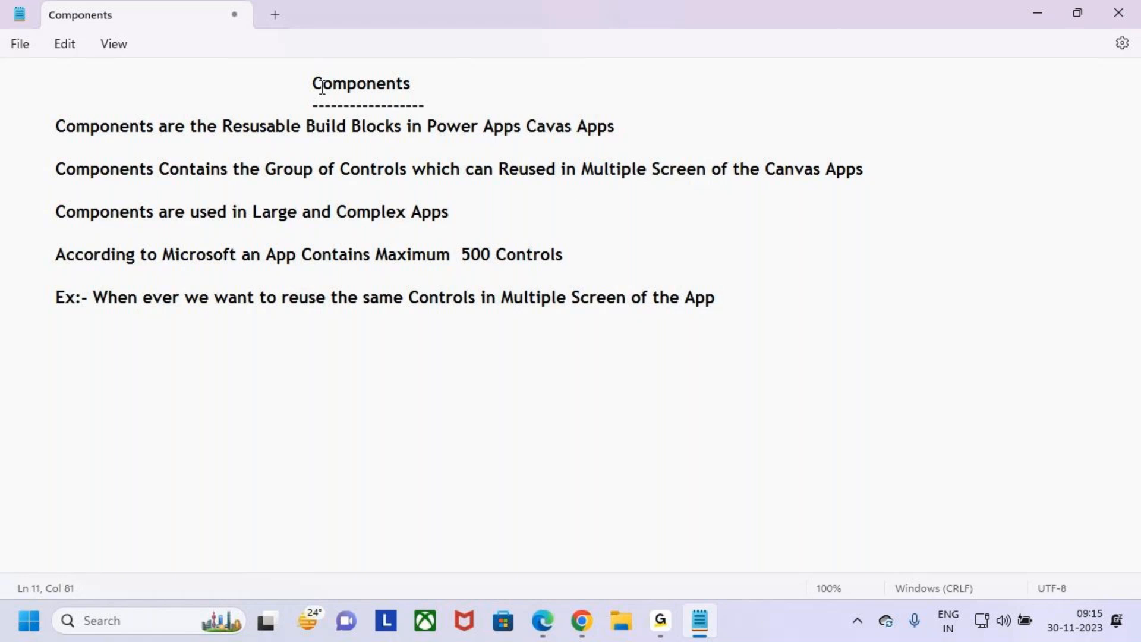
left_click_drag(314, 85, 484, 94)
left_click_drag(311, 83, 396, 84)
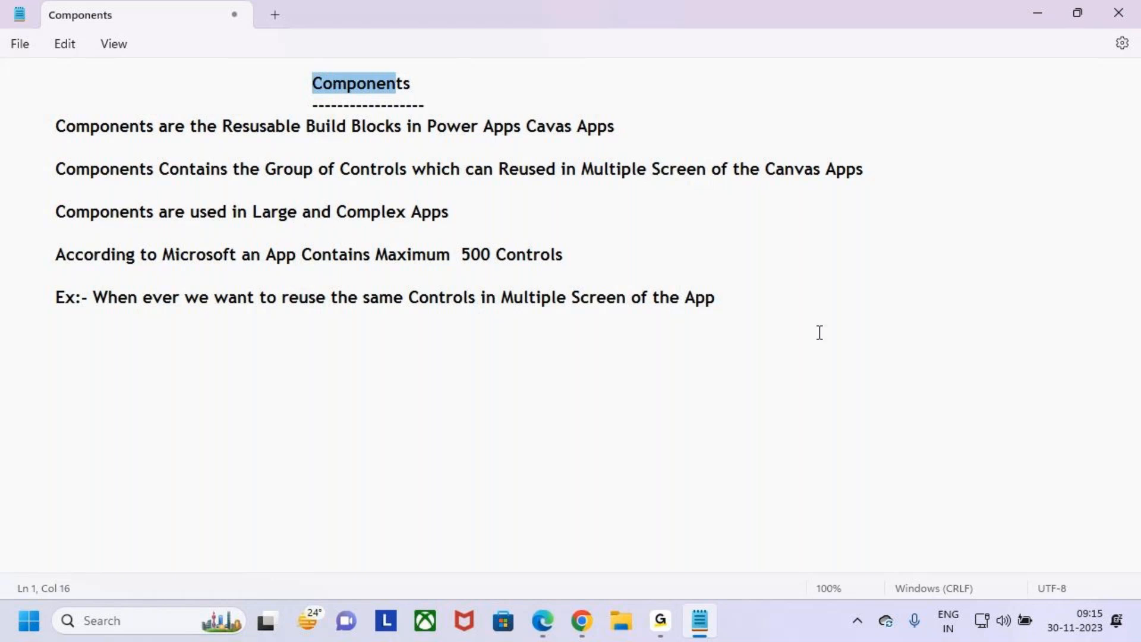
left_click(776, 309)
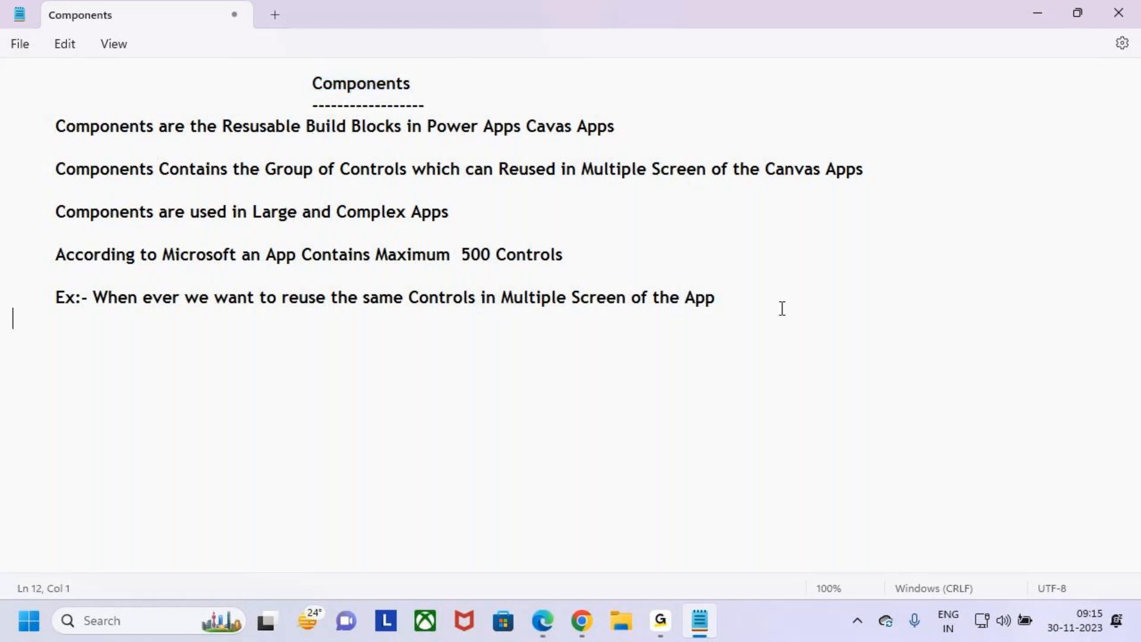
- Add a "Types of Components" heading below the example line, copying the word "Components" from the title
left_click(734, 292)
key("BackSpace")
key("BackSpace")
key("BackSpace")
type("App")
key("Return")
key("Return")
type("Types of")
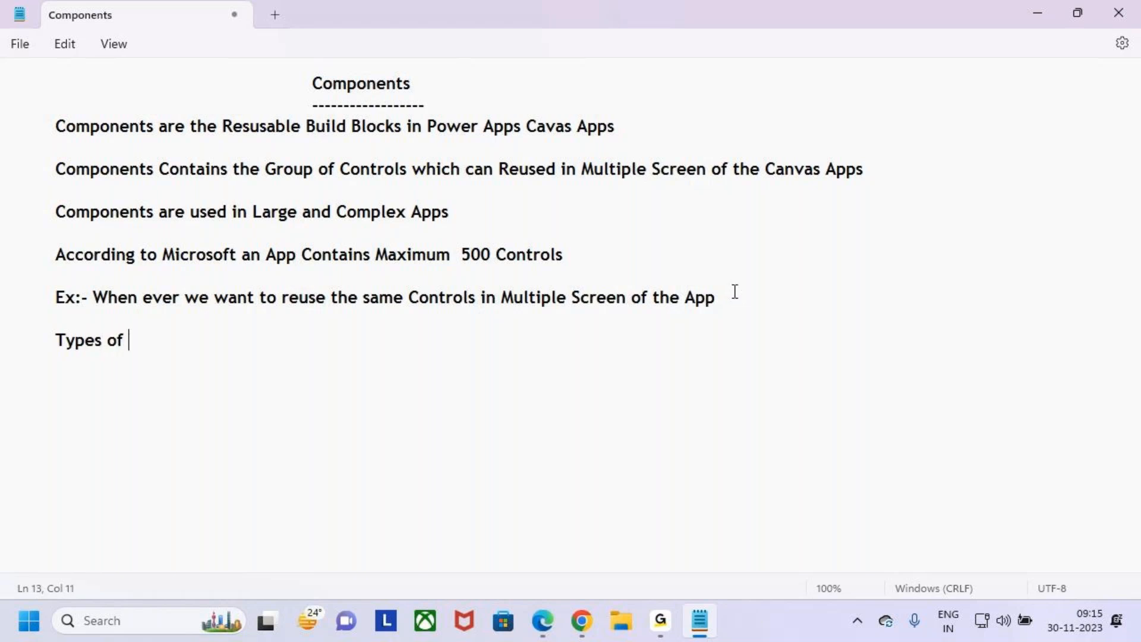
double_click(373, 84)
key("ctrl+c")
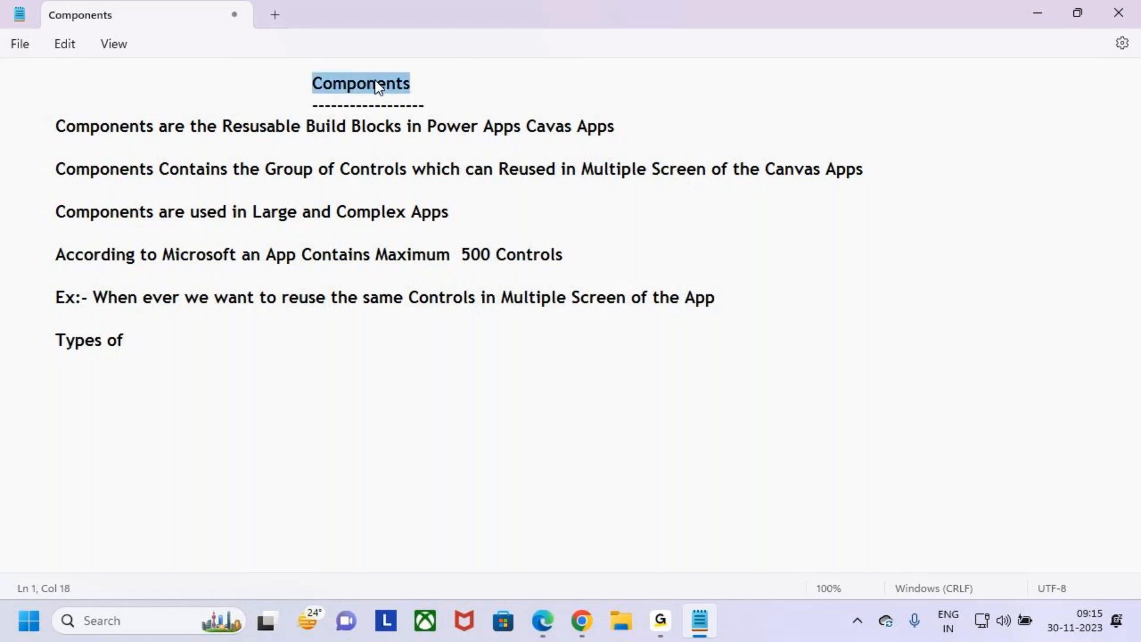
left_click(262, 340)
key("ctrl+v")
- Tidy the end of the "Types of Components" heading and underline it with a row of dashes
key("Return")
key("BackSpace")
key("BackSpace")
type("ts")
key("BackSpace")
key("BackSpace")
key("BackSpace")
key("BackSpace")
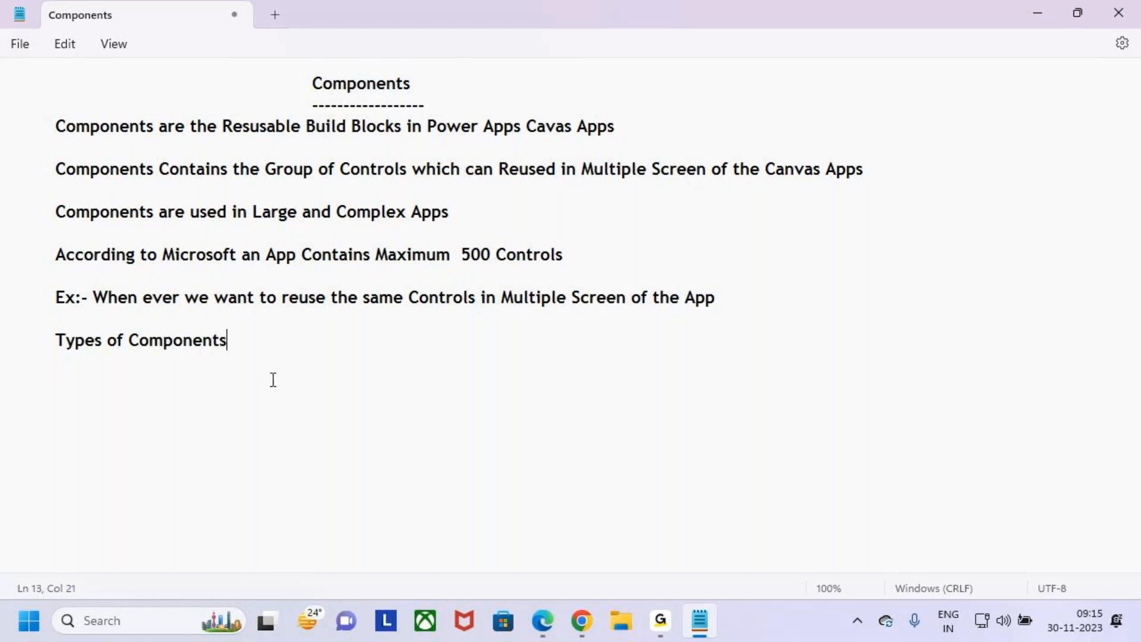
type("ts")
key("Return")
type("------------------------------")
key("Return")
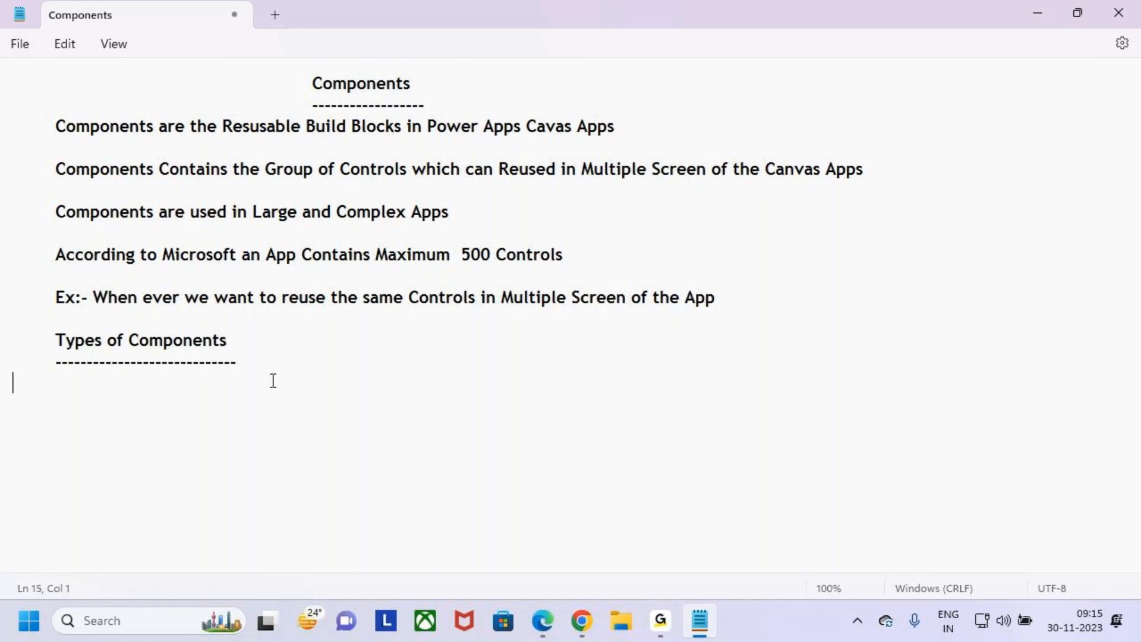
- List "1.Local Components" and "2.Global Components" under the "Types of Components" heading, separated by a blank line
type("1.Local C")
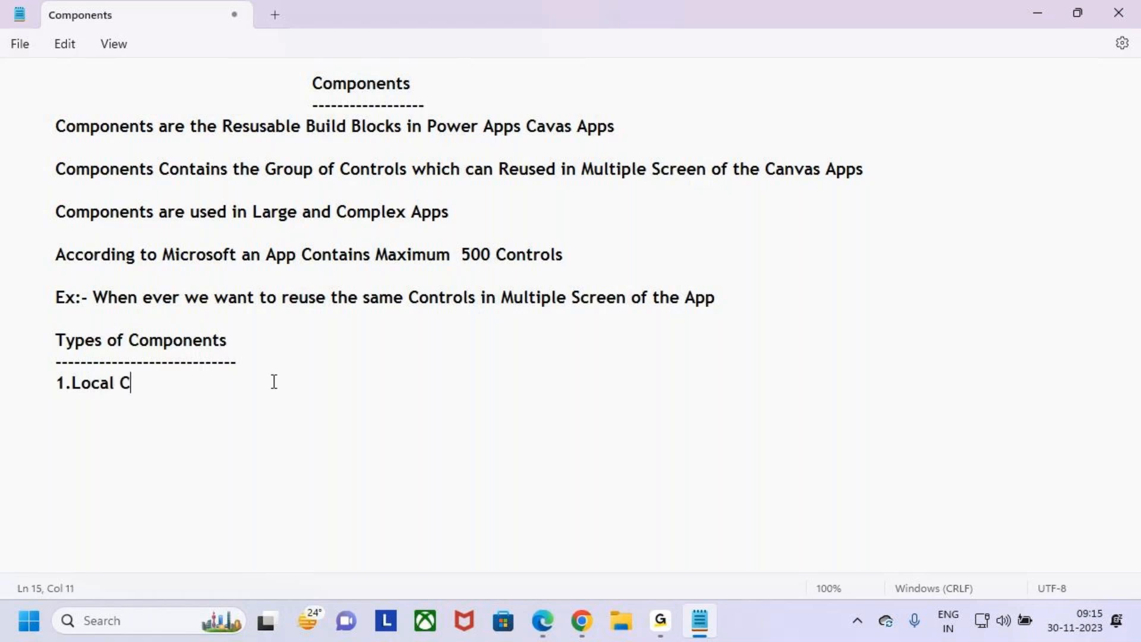
type("omponents")
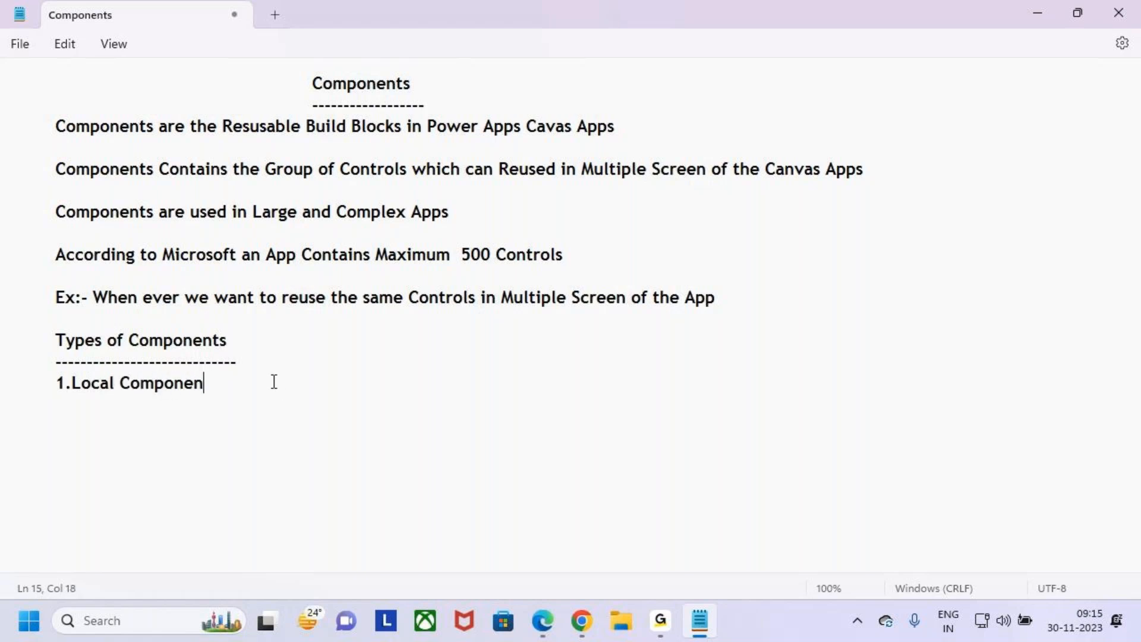
key("Return")
key("Return")
key("Tab")
type("2.Globa")
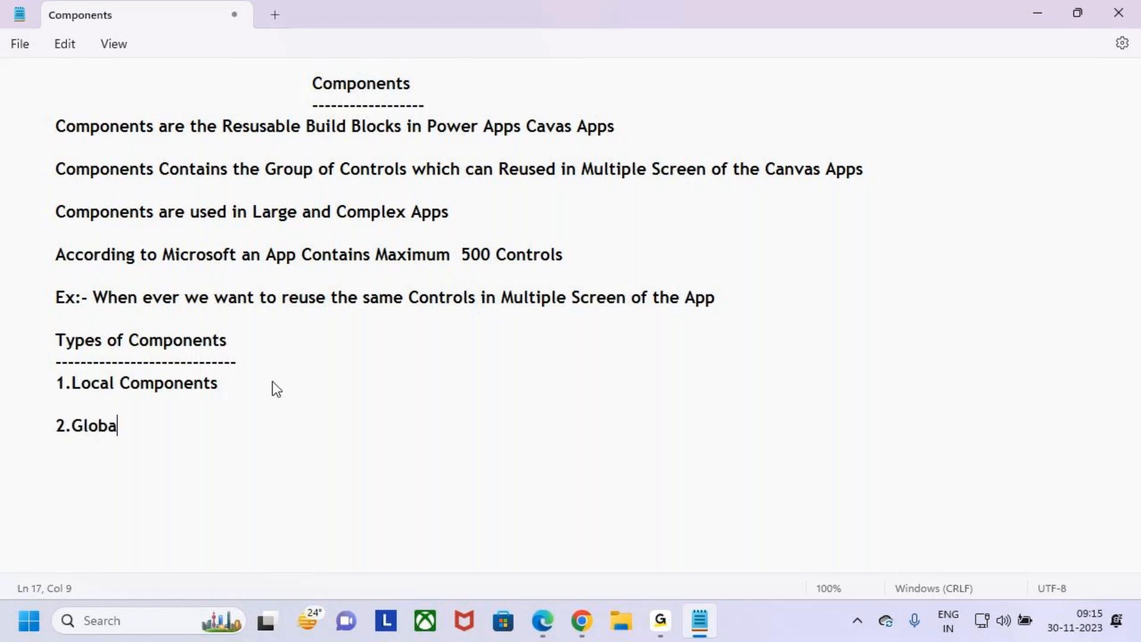
type("l Components")
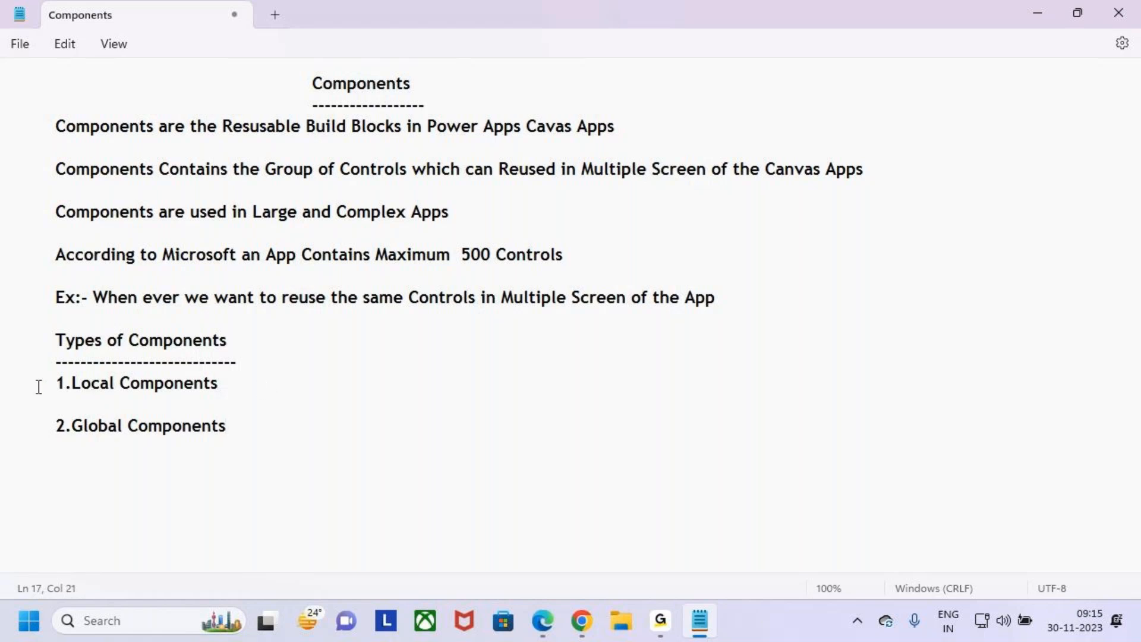
- Indent the "1.Local Components" and "2.Global Components" items by one more tab stop
left_click_drag(38, 387, 149, 388)
left_click_drag(58, 430, 247, 416)
left_click(249, 427)
left_click_drag(73, 397, 52, 386)
left_click(77, 423)
left_click(53, 389)
key("Tab")
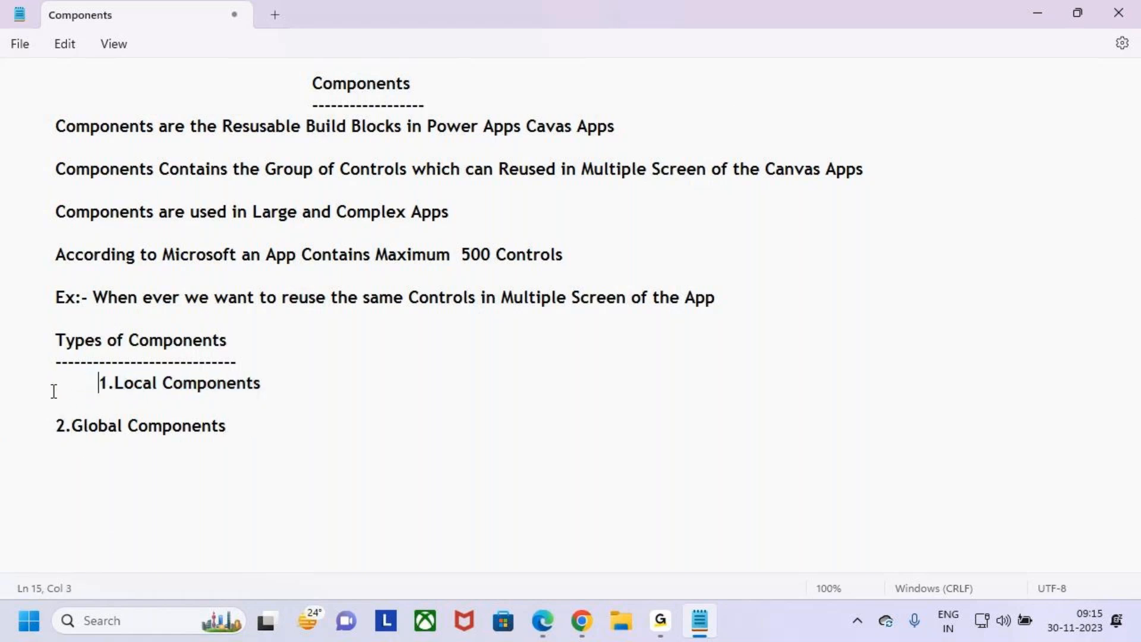
left_click(57, 428)
key("Tab")
- Add a run of blank lines below the "2.Global Components" item to make room for more notes
left_click(303, 428)
key("BackSpace")
key("BackSpace")
type("ts")
key("Return")
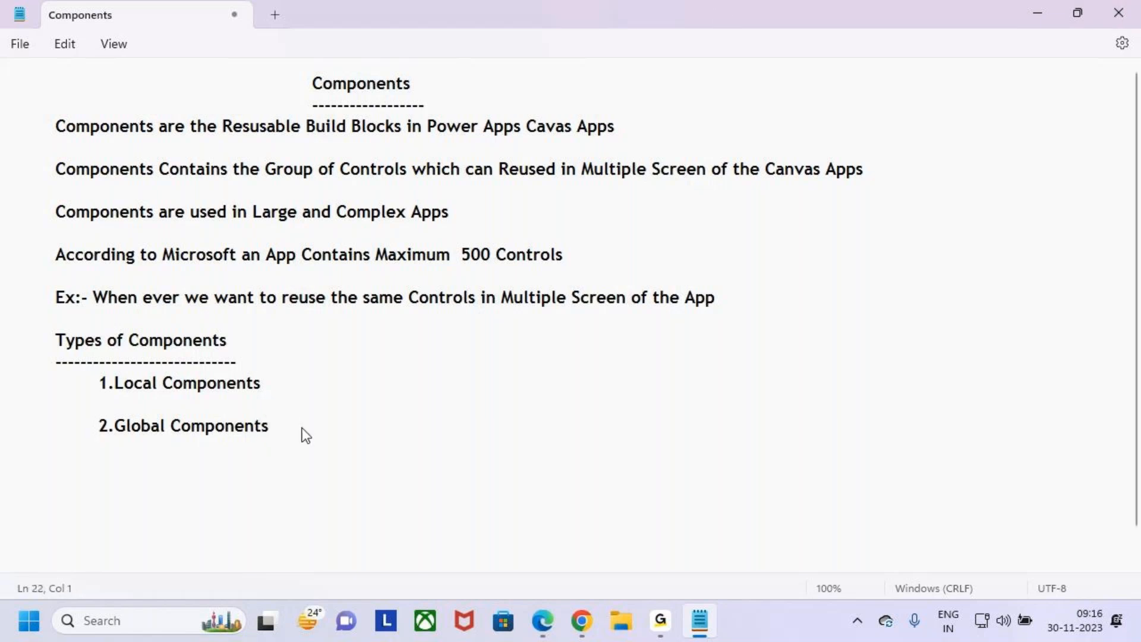
key("Return")
key("Return")
key("Return")
key("Return")
key("Return")
key("Return")
key("Return")
key("Return")
key("Return")
key("Return")
key("Return")
key("Return")
key("Return")
key("Return")
key("Return")
key("Return")
key("Return")
key("Return")
key("Return")
key("Return")
scroll(180, 172, "up", 1)
- Copy "1.Local Components" from the list and paste it as an indented section heading below the list
left_click_drag(149, 205, 95, 184)
key("ctrl+c")
left_click(62, 264)
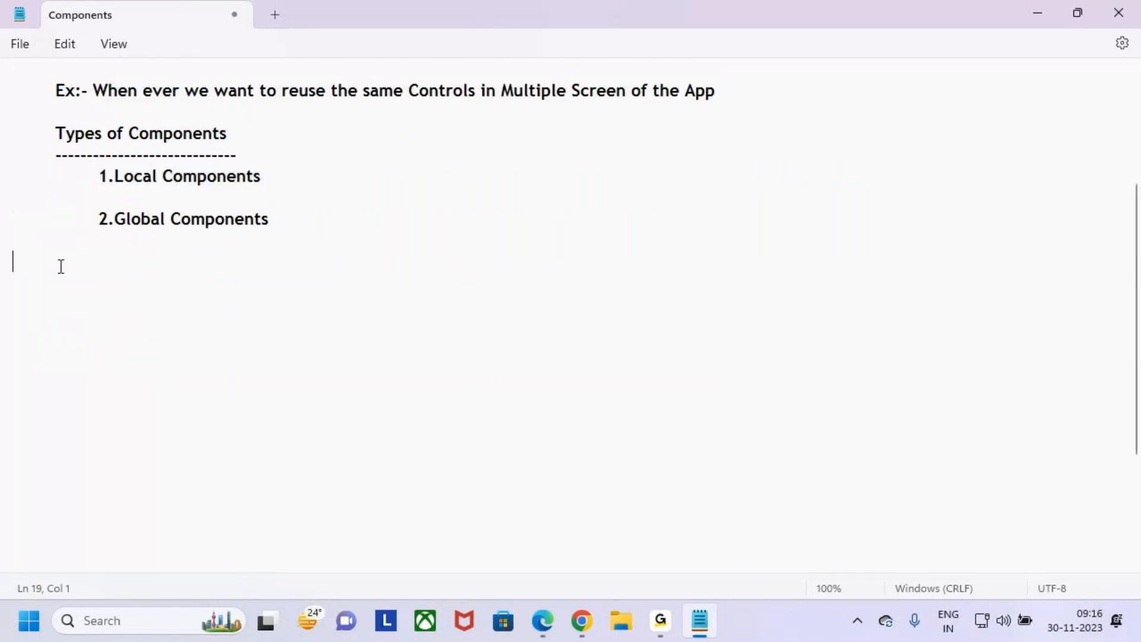
key("Tab")
key("ctrl+v")
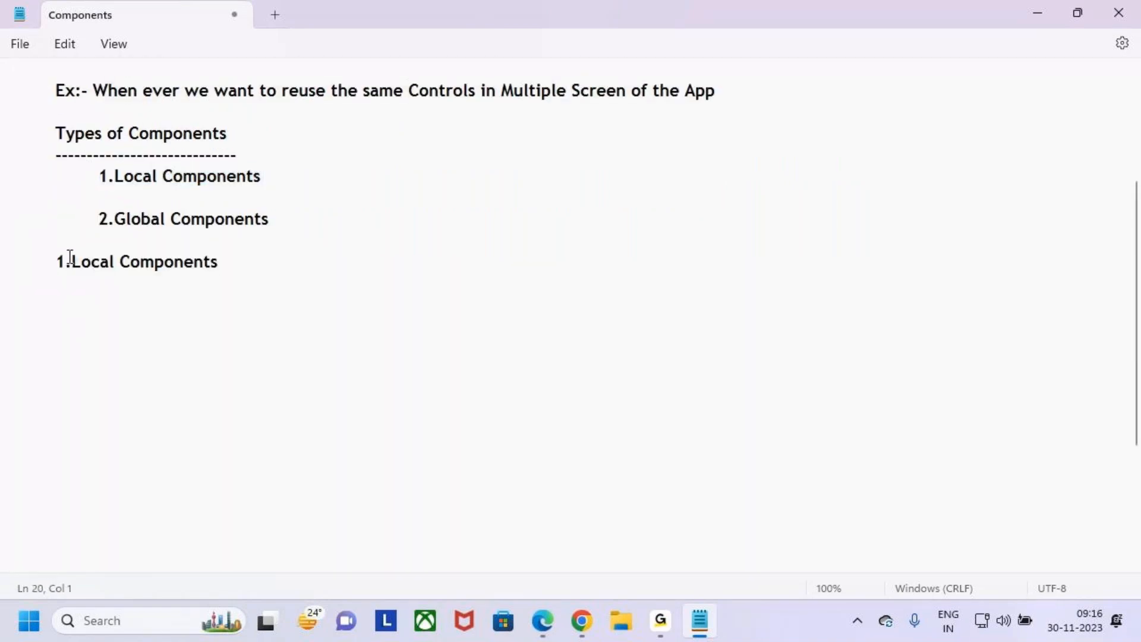
key("BackSpace")
key("BackSpace")
key("BackSpace")
type("ts")
- Underline the "1.Local Components" section heading with a row of dashes
key("Return")
type("------")
key("BackSpace")
key("BackSpace")
key("BackSpace")
key("BackSpace")
key("BackSpace")
type("-------------------------------")
key("Return")
- Start the first point under the "1.Local Components" section heading with "1.Local"
key("Tab")
type("1.Local")
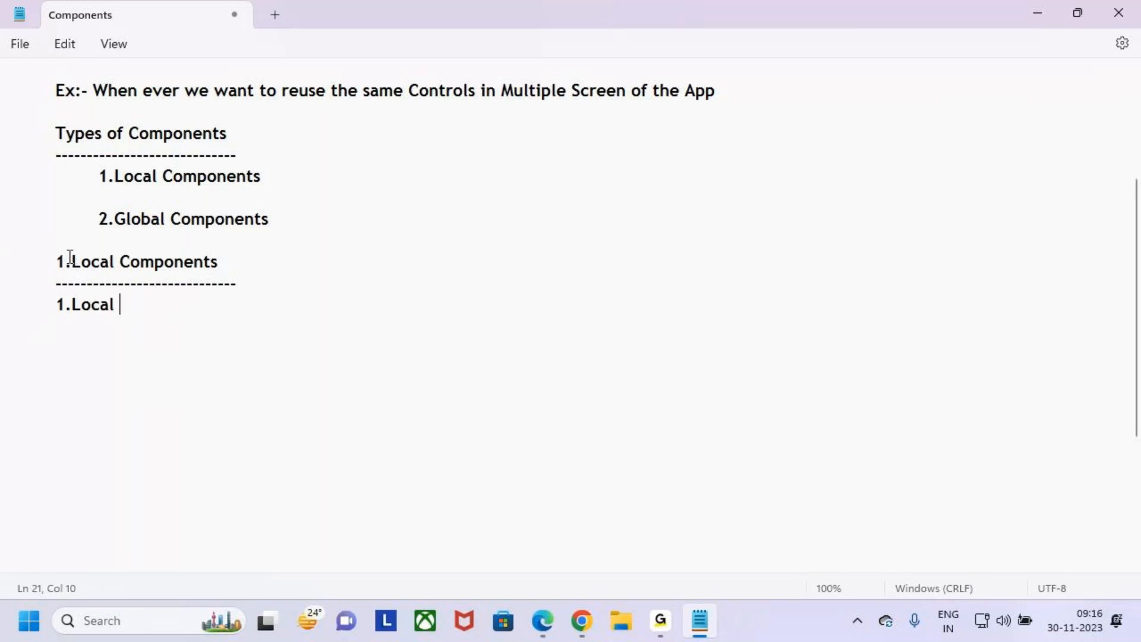
key("ctrl+v")
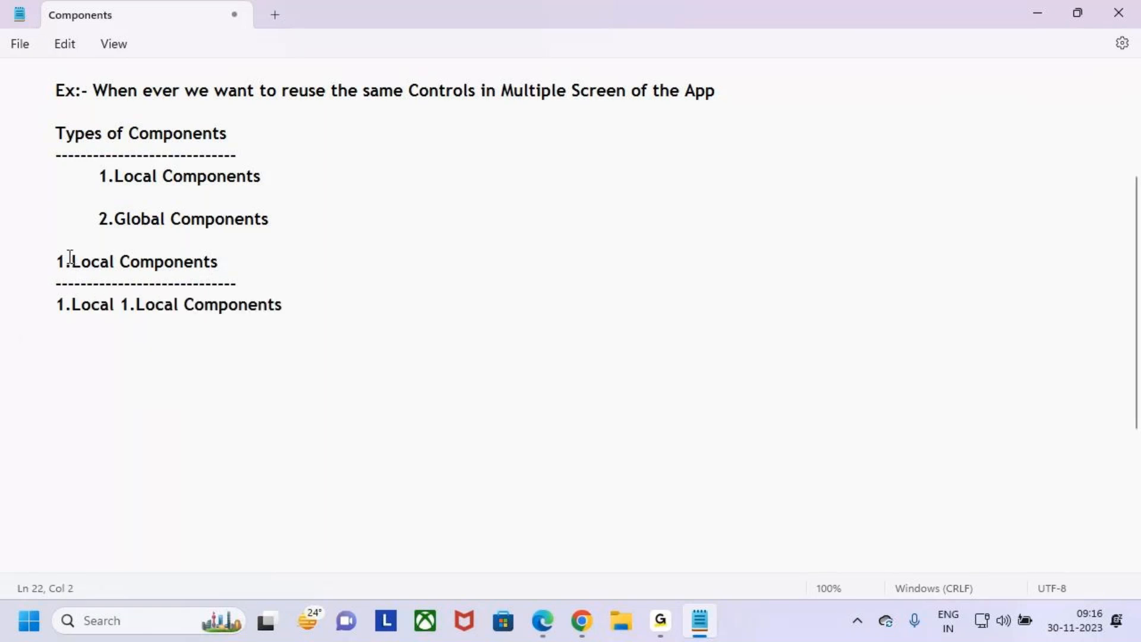
key("ctrl+z")
key("BackSpace")
key("BackSpace")
key("BackSpace")
key("BackSpace")
type("cal")
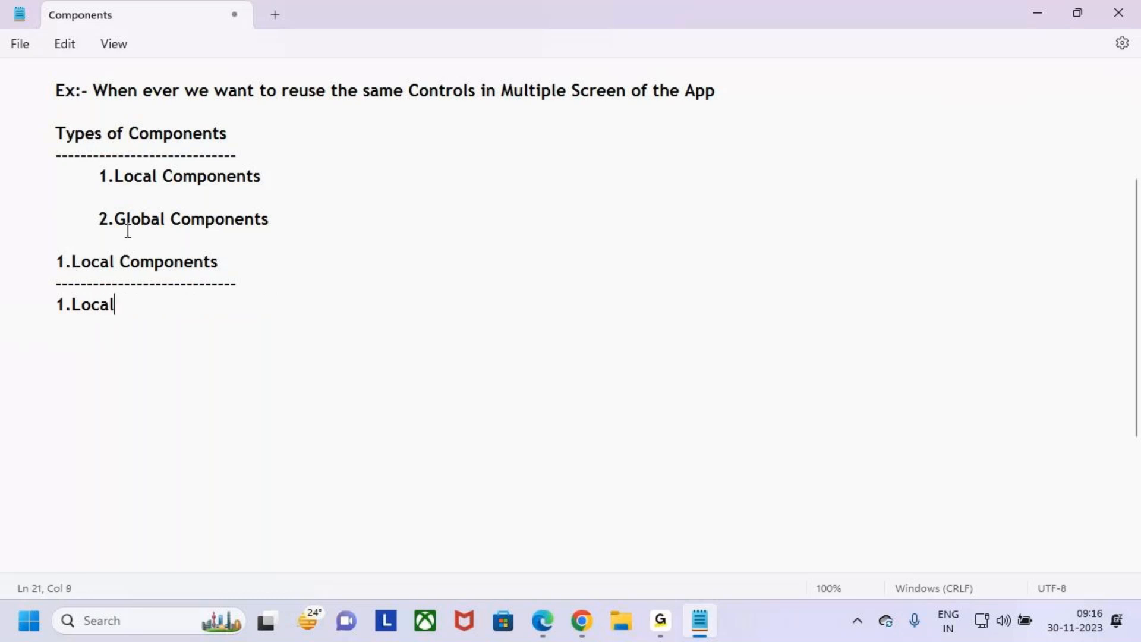
- Complete the first point as "1.Local Components are Created with in the Canvas Apps" and highlight its key words
double_click(185, 265)
left_click(164, 315)
left_click(185, 302)
key("BackSpace")
key("BackSpace")
type("cal Components are")
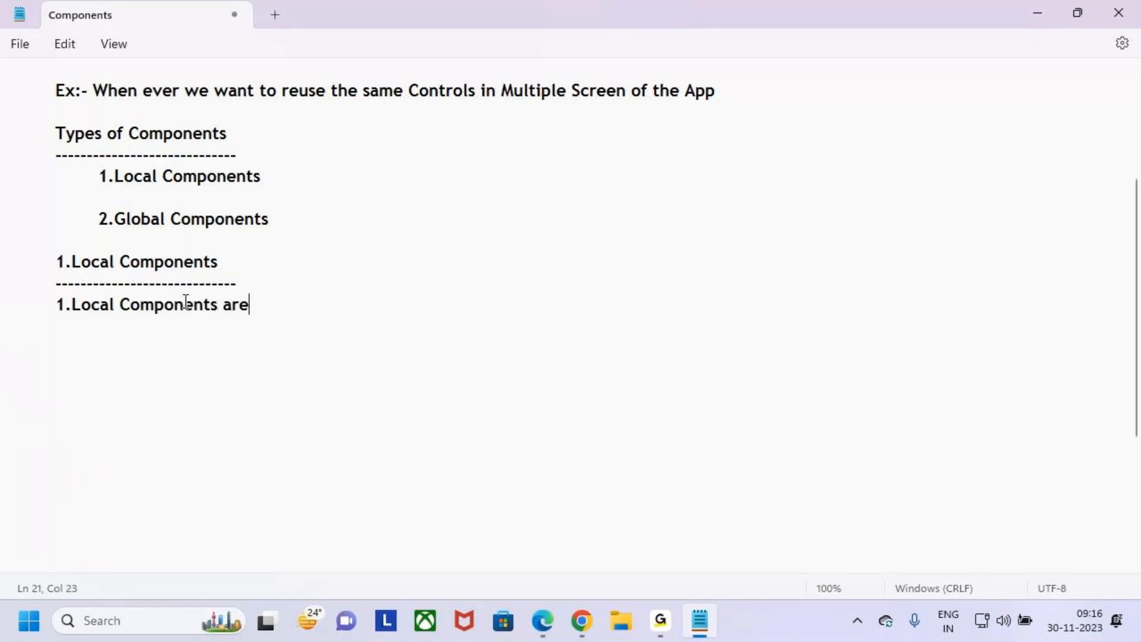
type(" Created")
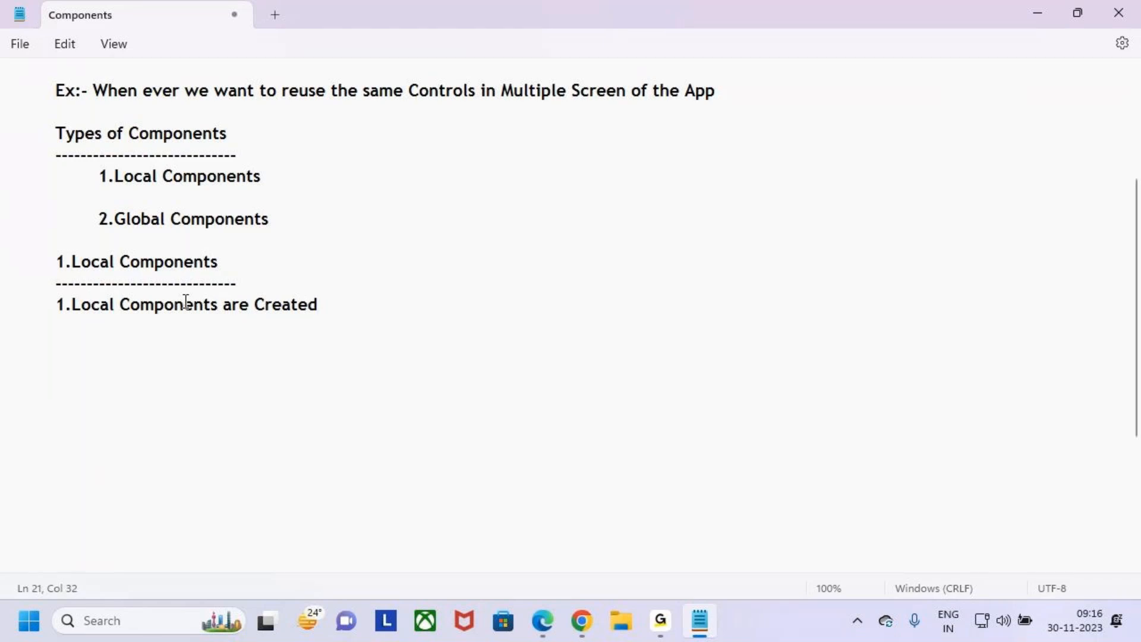
type(" with in the Can")
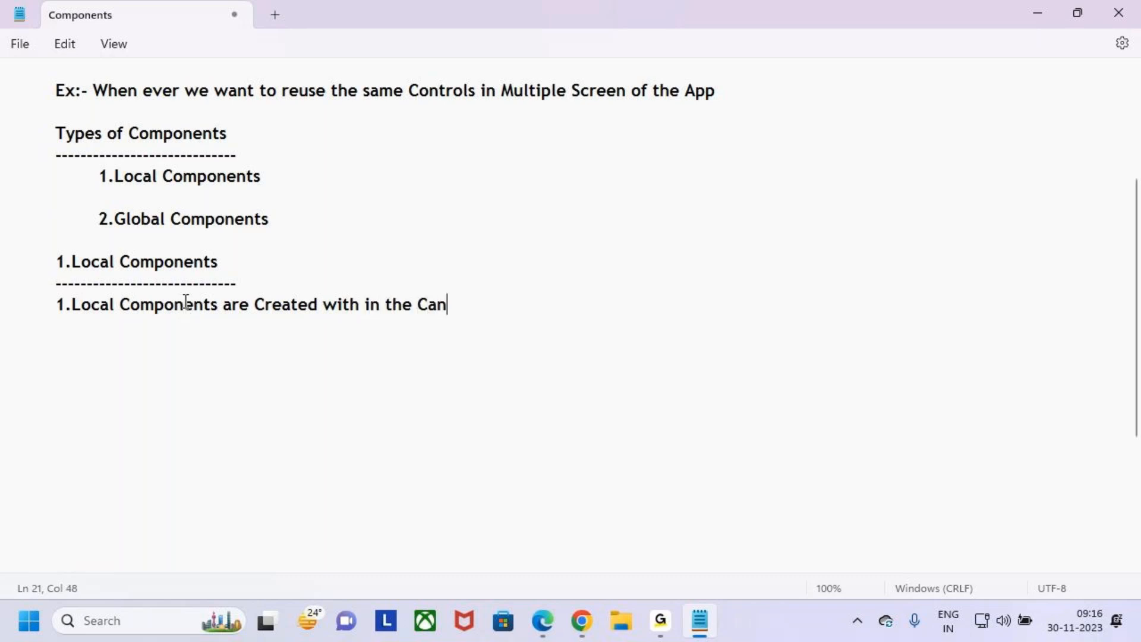
type("vas Apps")
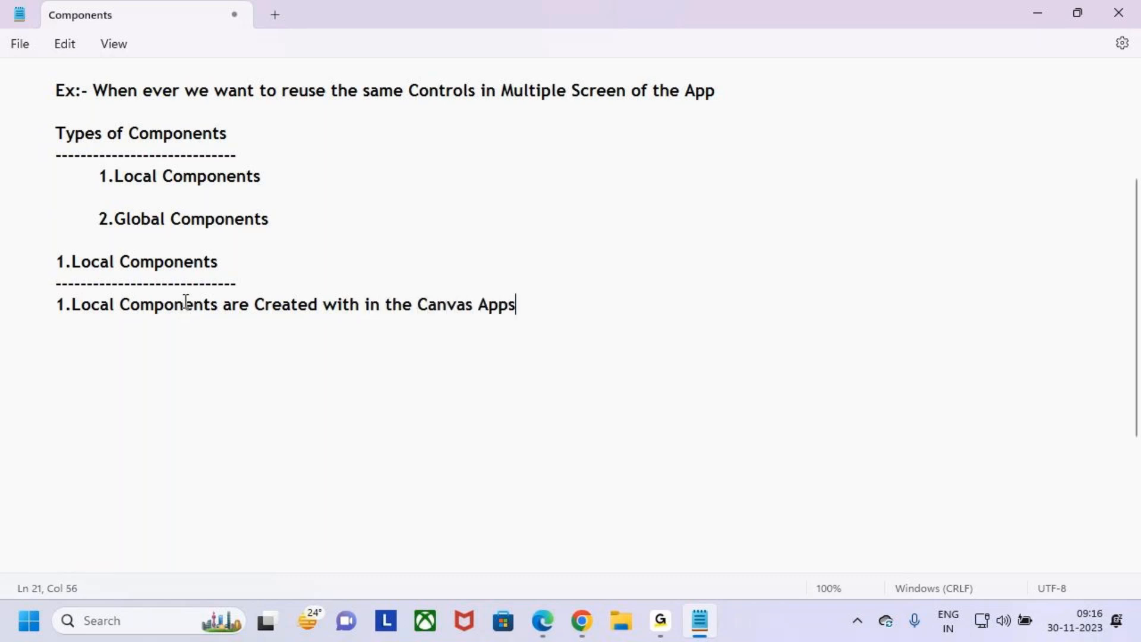
left_click_drag(99, 305, 202, 308)
left_click(212, 314)
left_click_drag(82, 306, 175, 306)
left_click_drag(417, 304, 550, 308)
- Add a second point on the next line reading "2.Local Components can be Reused"
left_click(569, 298)
key("Return")
type("2.")
type("Lo")
type("cal Components")
type(" cab")
key("BackSpace")
key("BackSpace")
key("BackSpace")
key("BackSpace")
key("BackSpace")
key("BackSpace")
type("ts can be r")
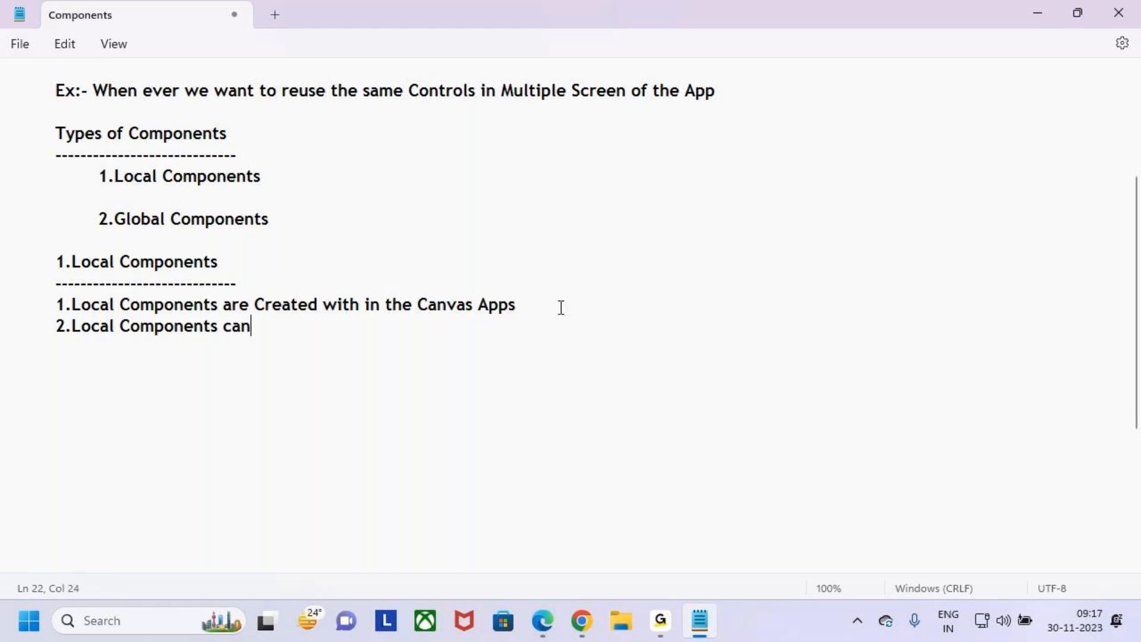
key("BackSpace")
key("BackSpace")
type("Reused ")
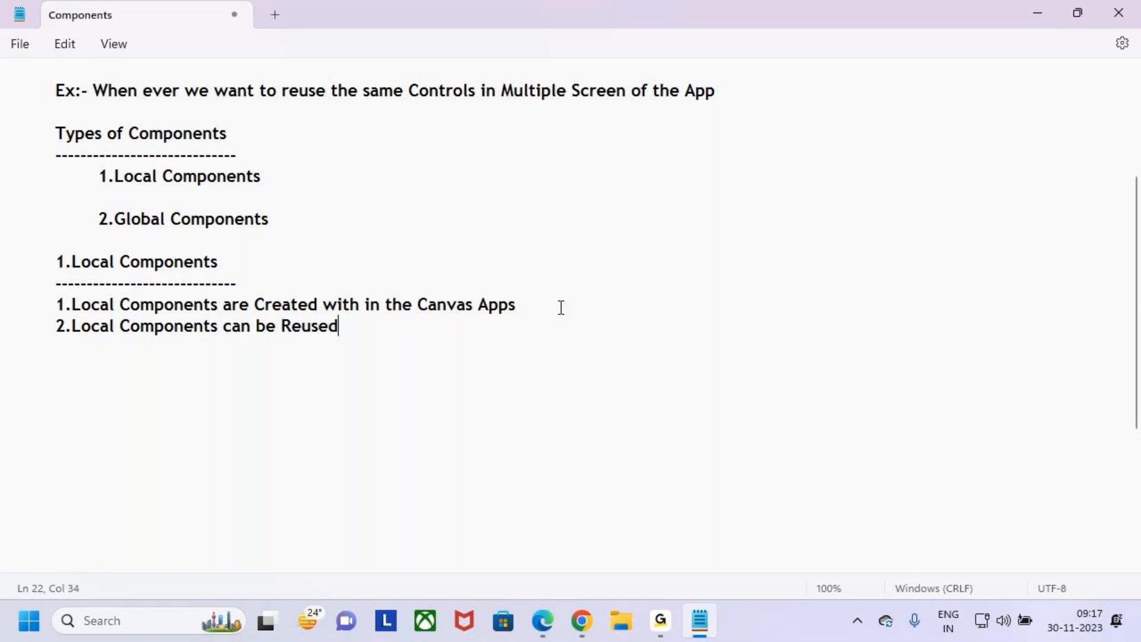
- Complete the second point with "in Multiple Screen of the Same Apps"
type("im")
key("BackSpace")
key("BackSpace")
key("BackSpace")
type("in Multiple Screen of the Same Apps")
- Box "Canvas Apps" and the "1.Local Components" heading in red, add an arrow to "Canvas Apps", and underline the second point's key words
key("ctrl+2")
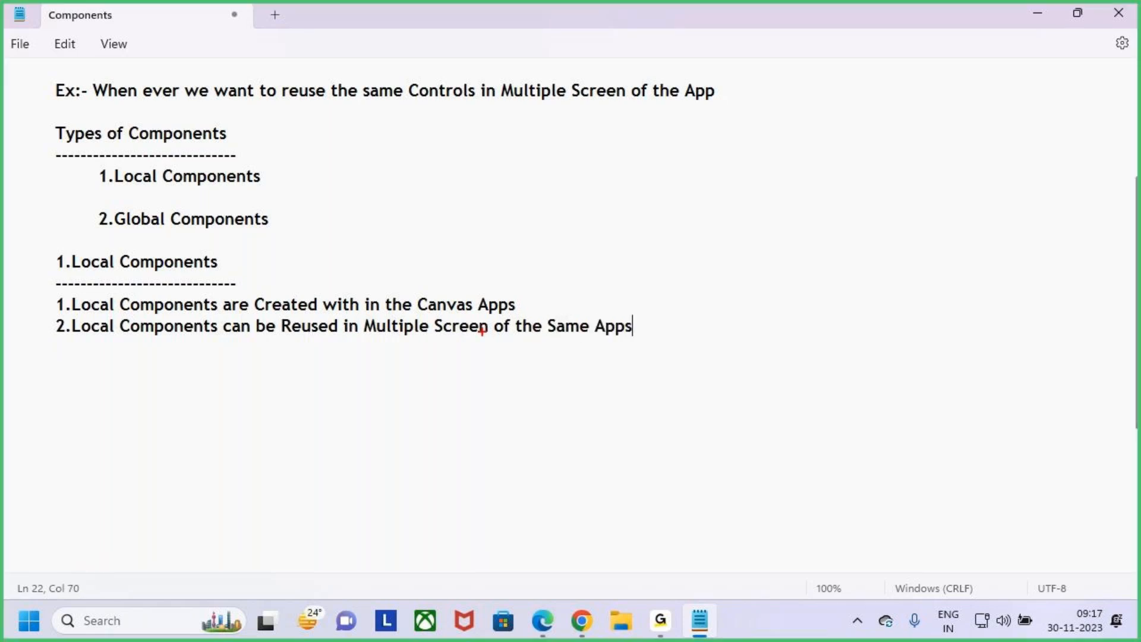
left_click_drag(408, 292, 515, 314)
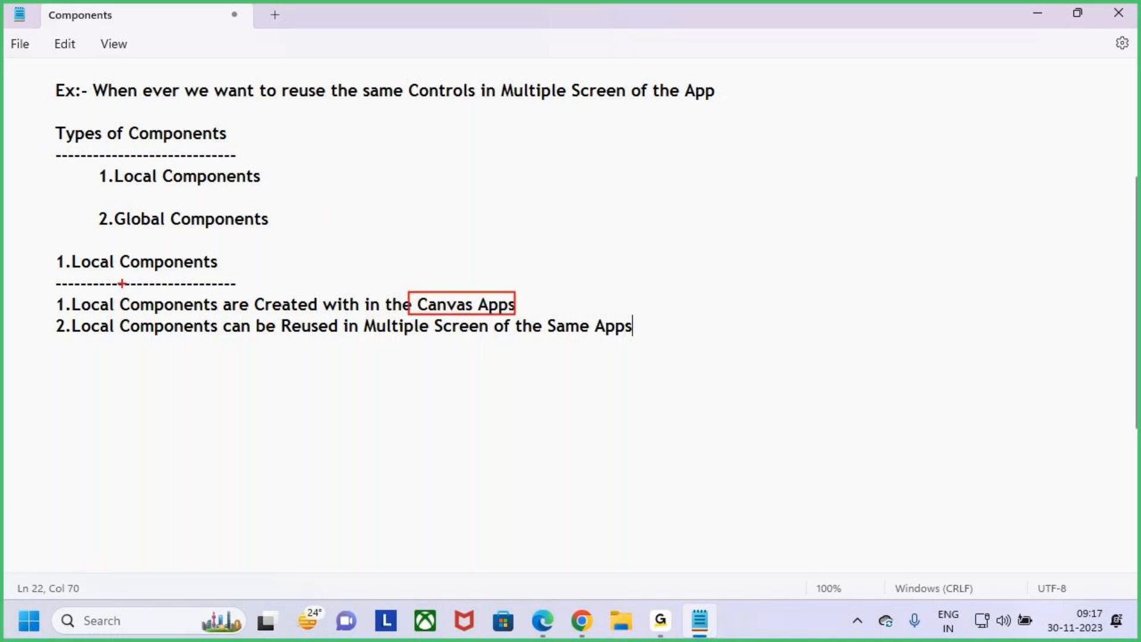
left_click_drag(60, 241, 193, 272)
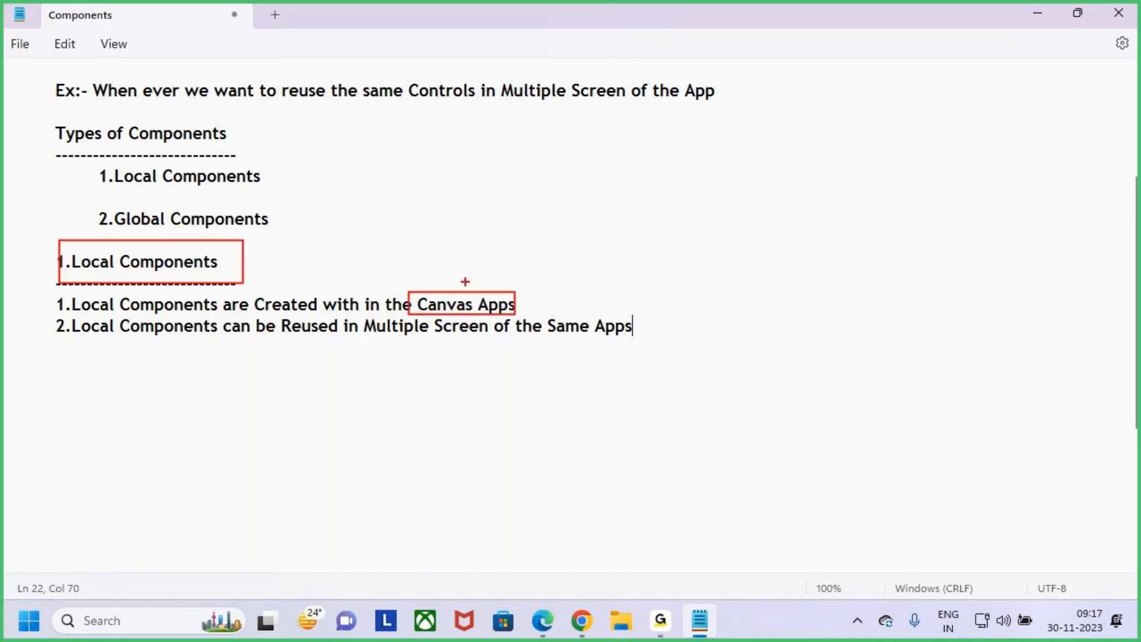
left_click_drag(449, 257, 469, 303)
left_click_drag(283, 344, 637, 330)
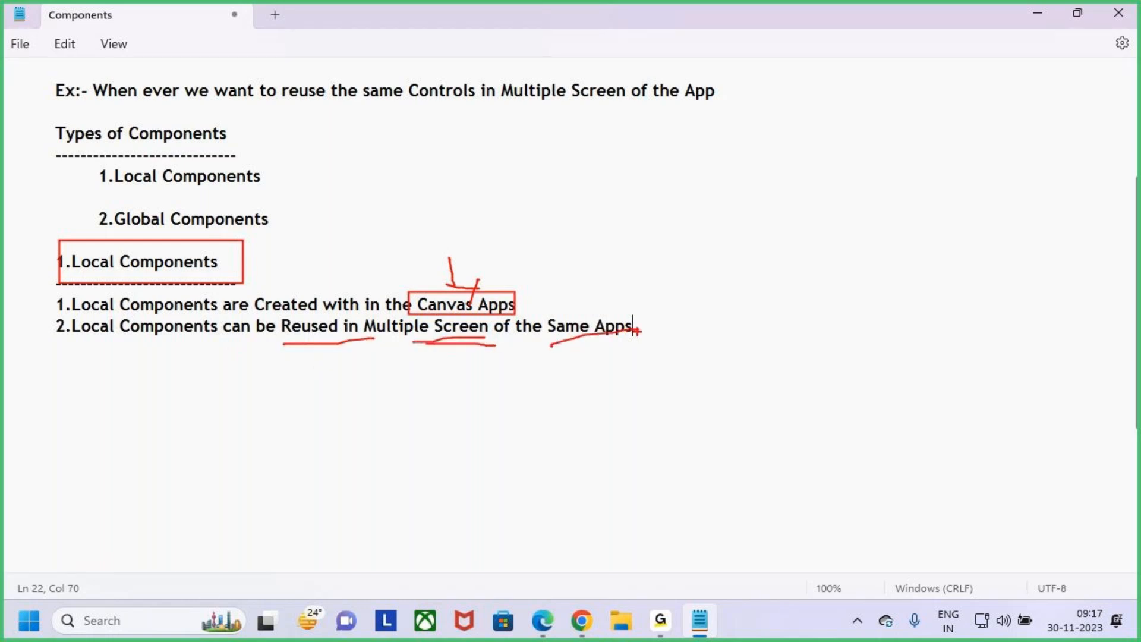
- Clear the red annotations and reword the end of the second local point to "Same Canvas App"
key("Escape")
key("BackSpace")
left_click_drag(152, 335, 496, 331)
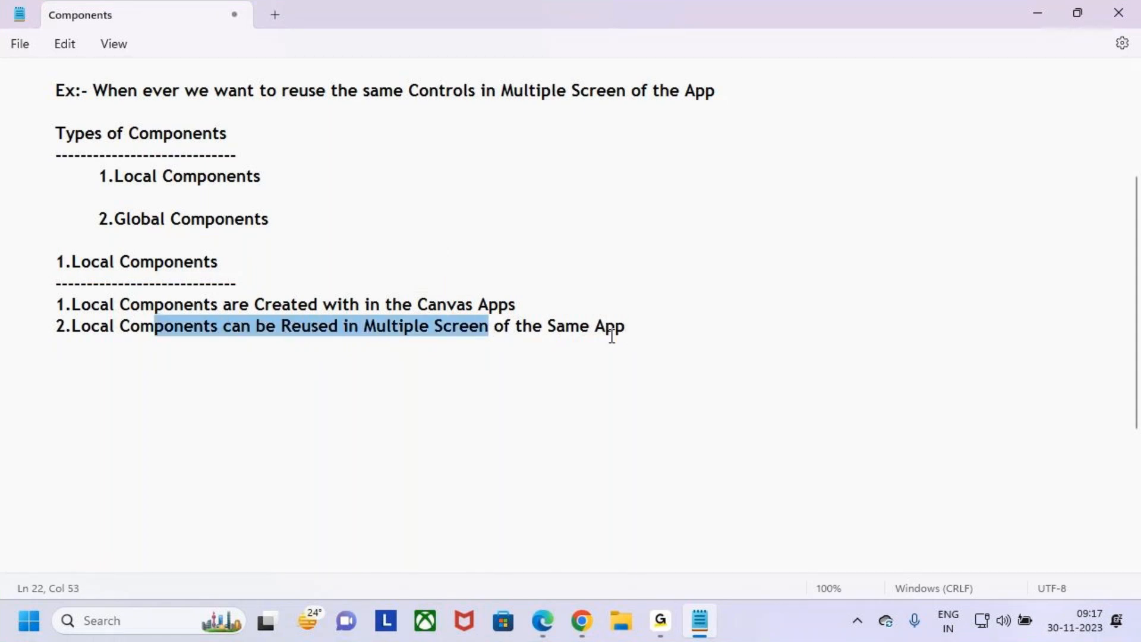
left_click(597, 323)
key("BackSpace")
key("BackSpace")
type("e ca")
key("BackSpace")
key("BackSpace")
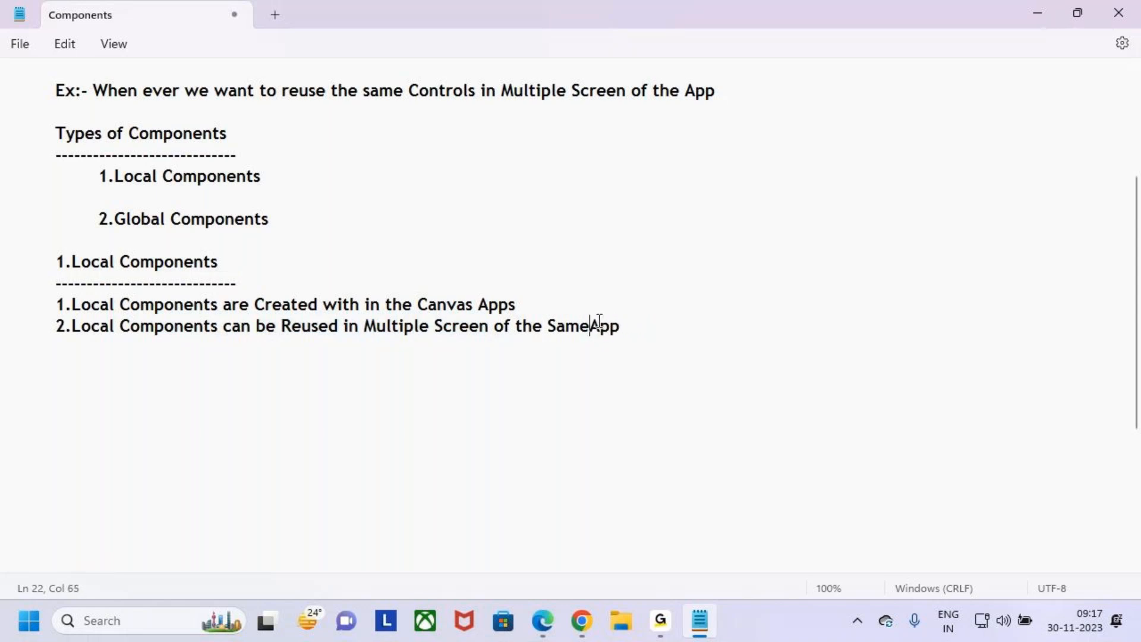
type("Canvas")
left_click_drag(58, 262, 249, 262)
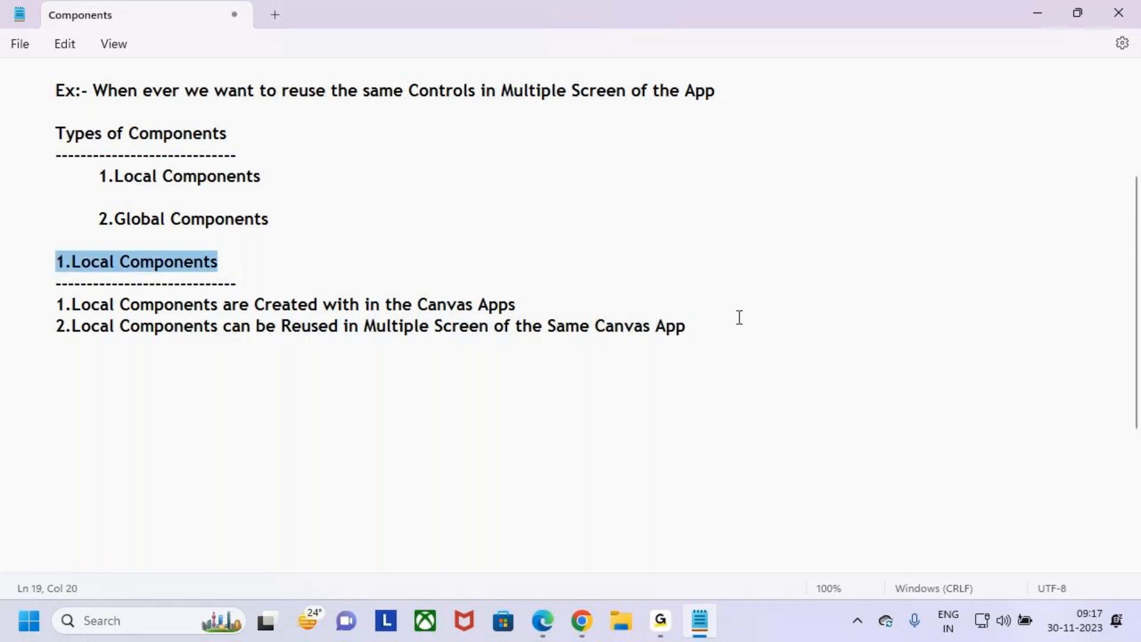
- Add a third point reading "3.It is Possible to use the Local Components in Another Canvas Apps"
left_click(716, 330)
key("Return")
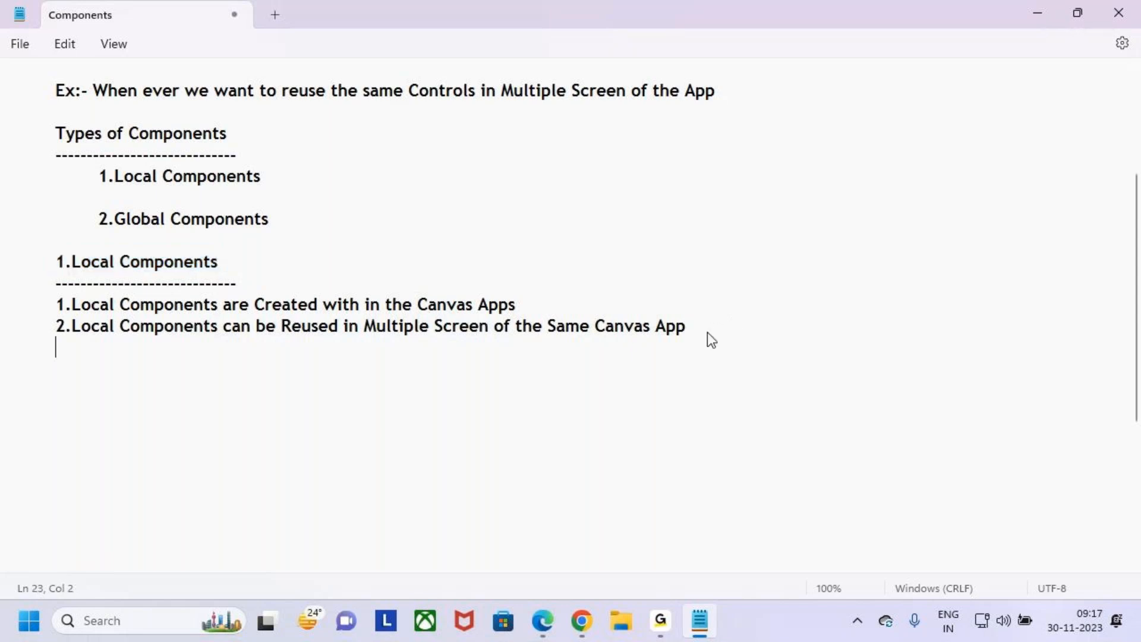
type("3.It is Pso")
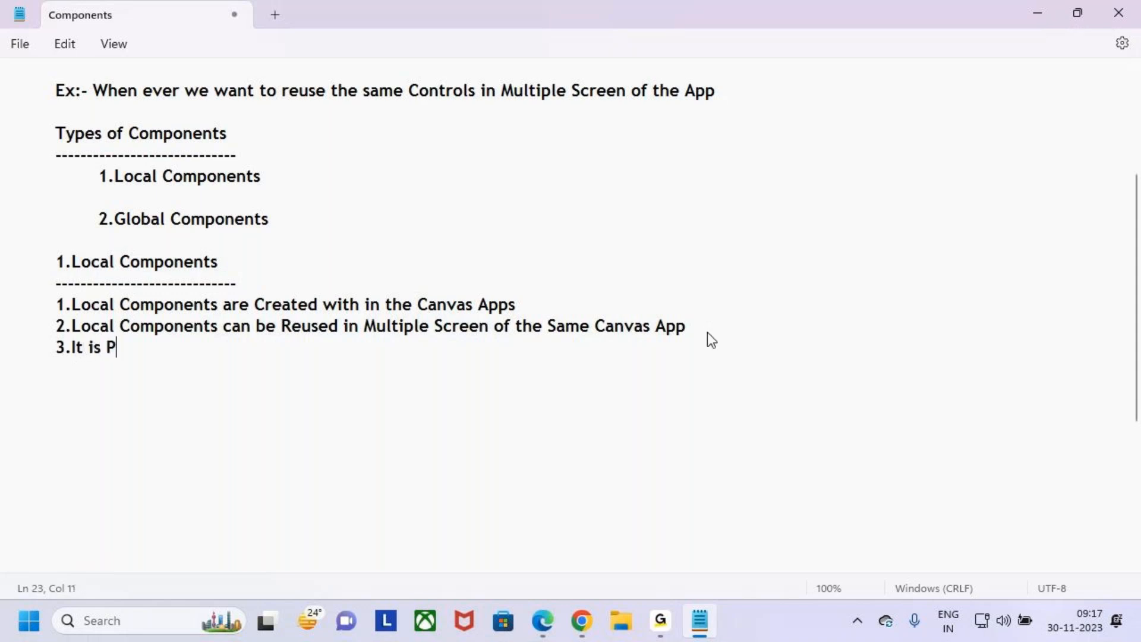
key("BackSpace")
key("BackSpace")
key("BackSpace")
type("Possible to ")
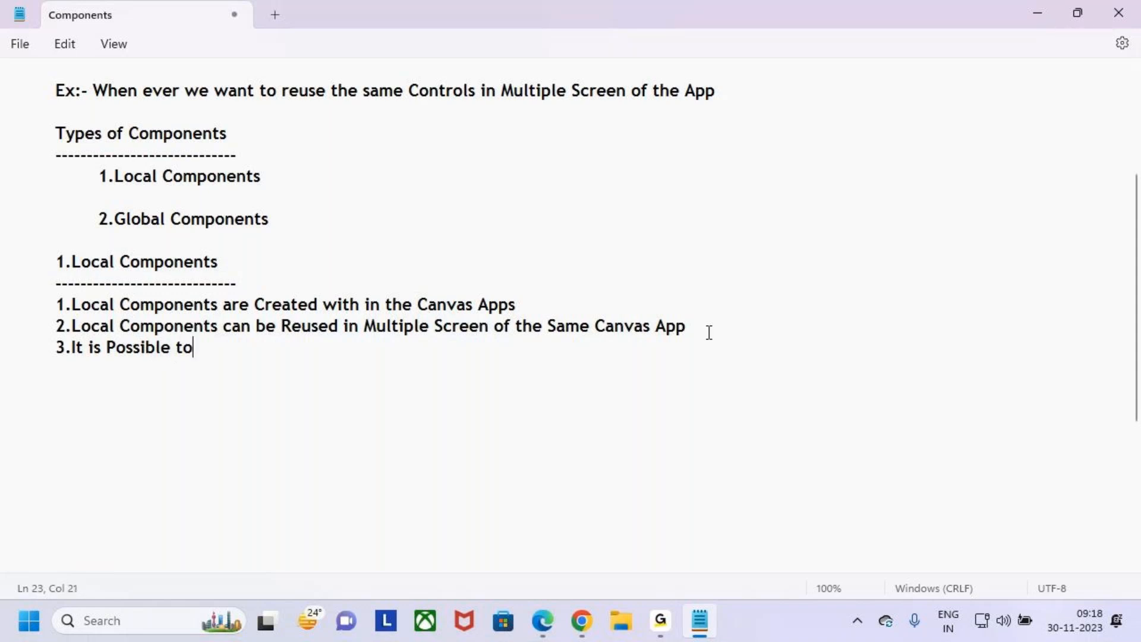
type("use the L")
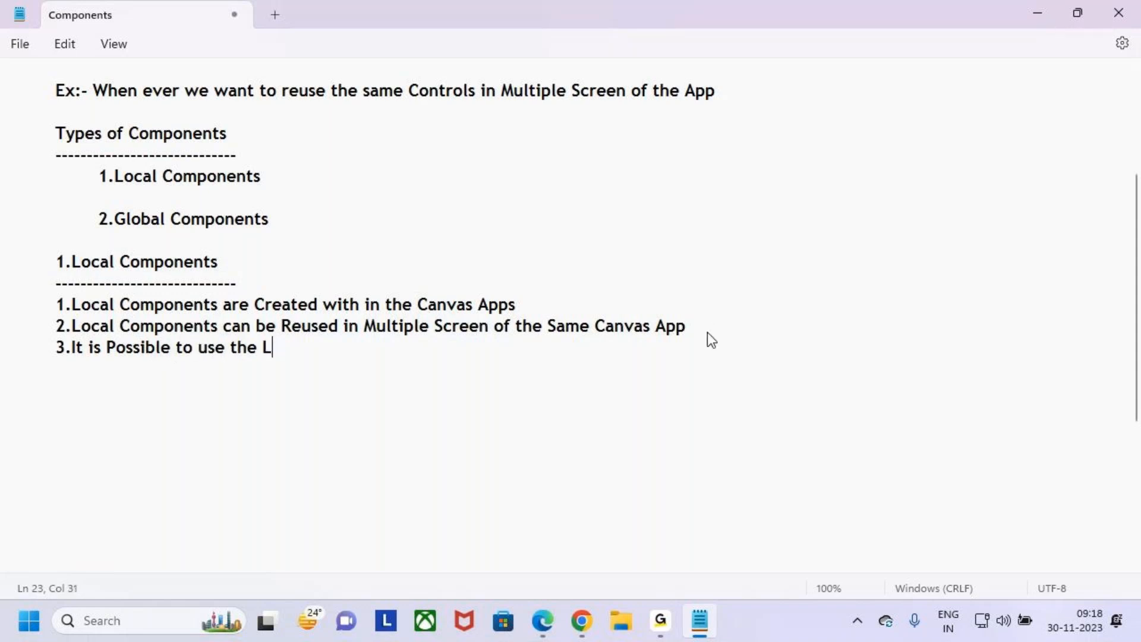
type("ocal Components in Another C Canvas Apps")
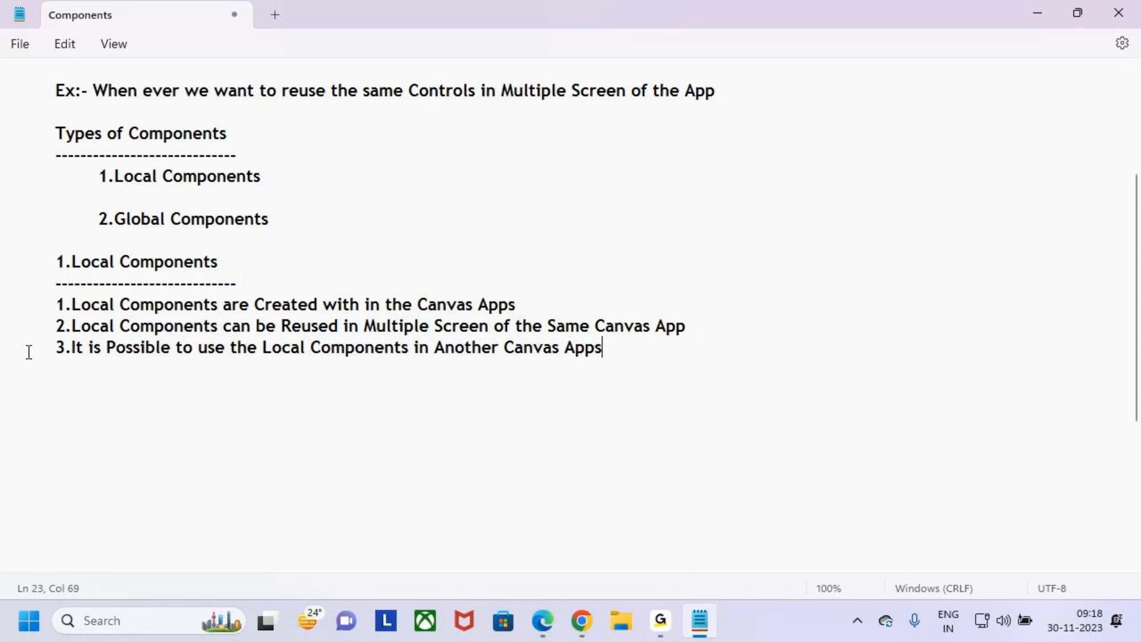
- Annotate the local notes in red: tick the heading, then box "Canvas Apps" and "Same Canvas App" with arrows, and clear the drawing
left_click_drag(71, 262, 185, 272)
left_click(275, 268)
left_click_drag(44, 305, 148, 371)
left_click(149, 375)
key("ctrl+2")
left_click_drag(54, 260, 77, 243)
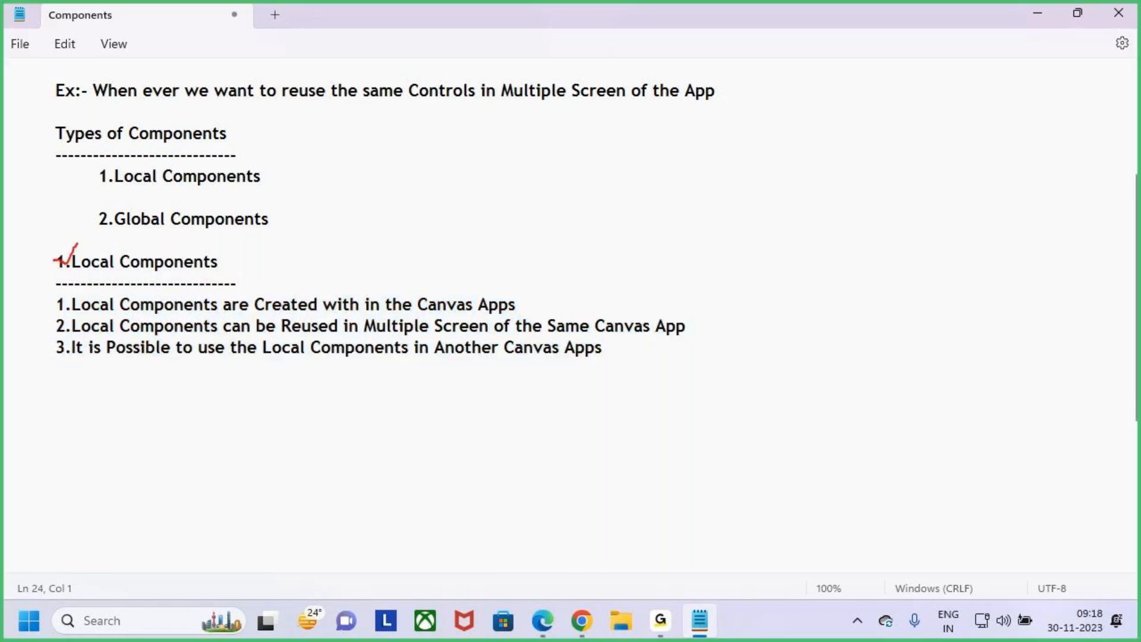
left_click_drag(412, 294, 524, 316)
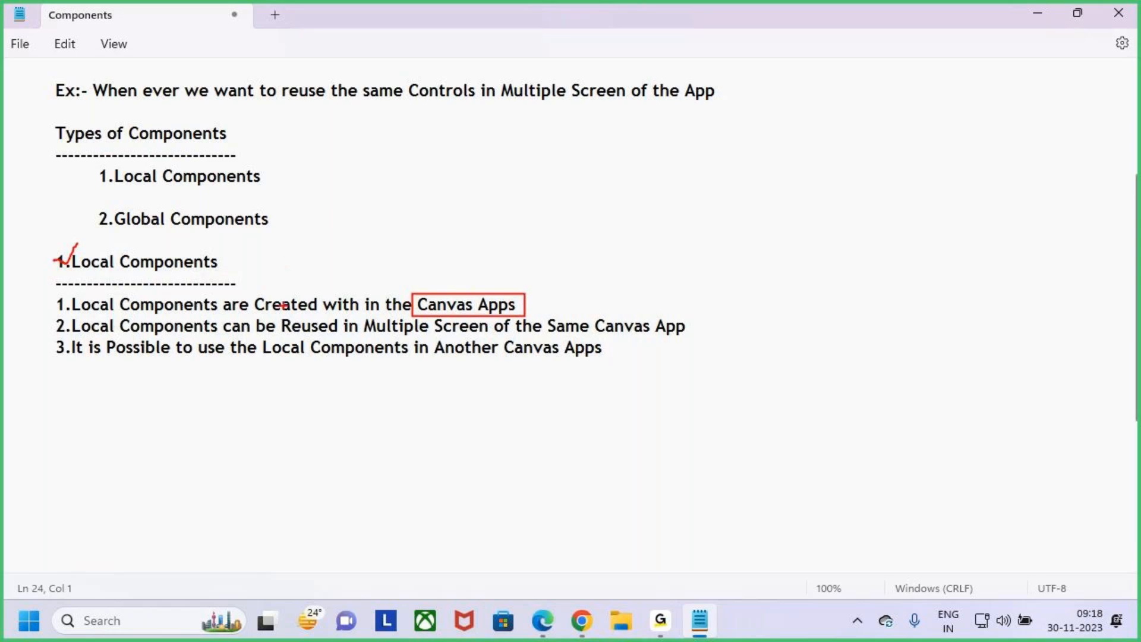
left_click_drag(461, 265, 461, 293)
left_click_drag(548, 318, 693, 341)
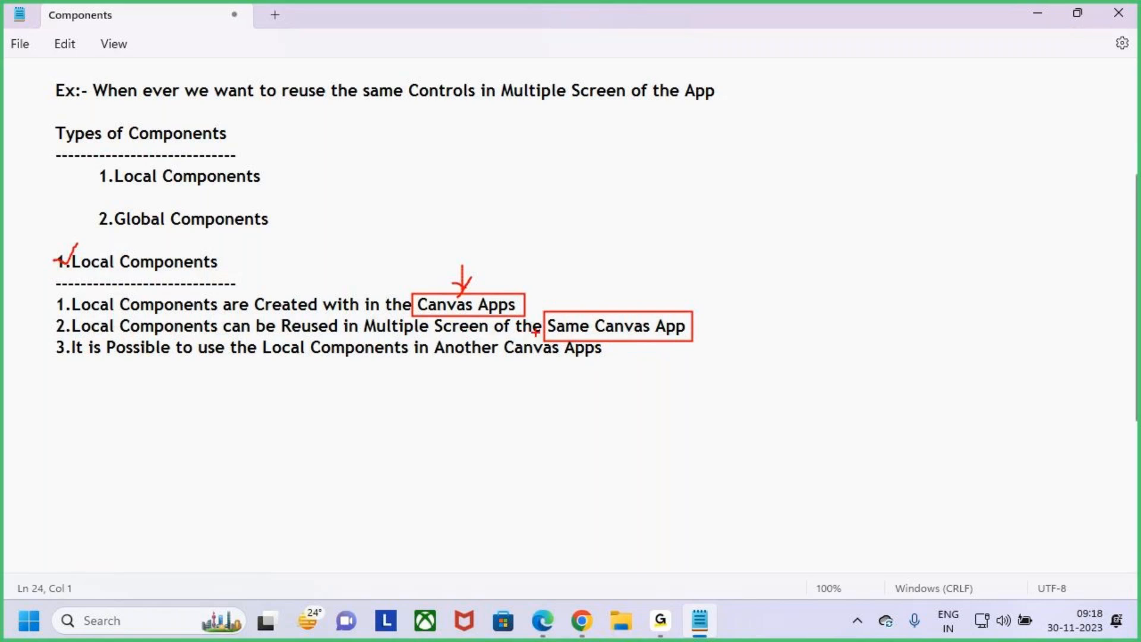
left_click_drag(612, 292, 611, 304)
key("Escape")
- Insert "not" before "Possible" in the third local components point
left_click(189, 403)
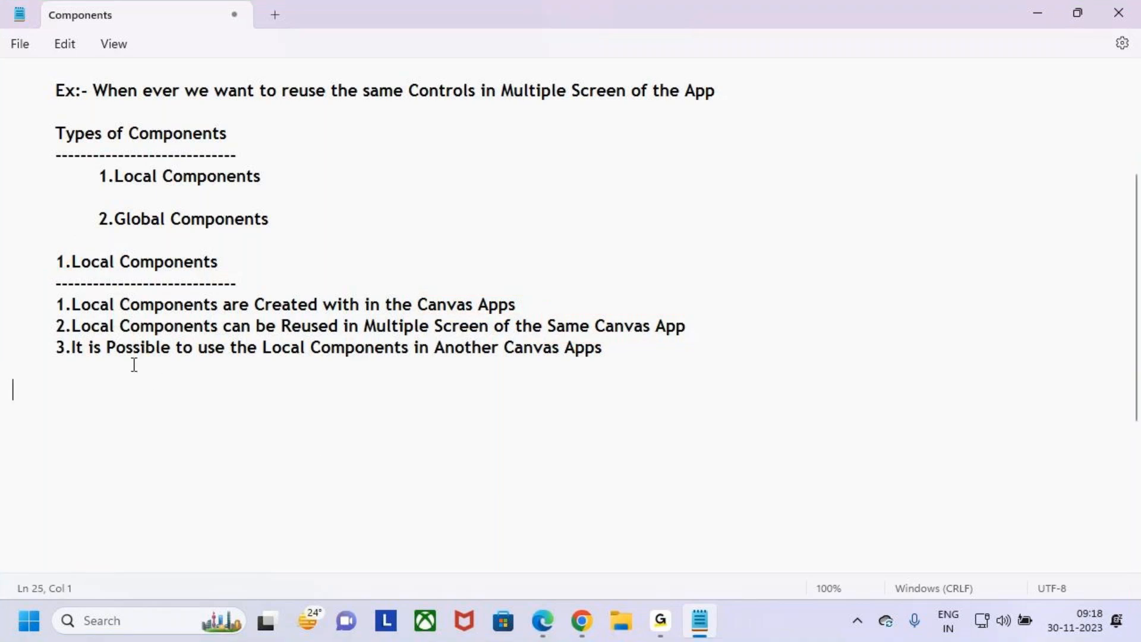
left_click(107, 347)
type("not")
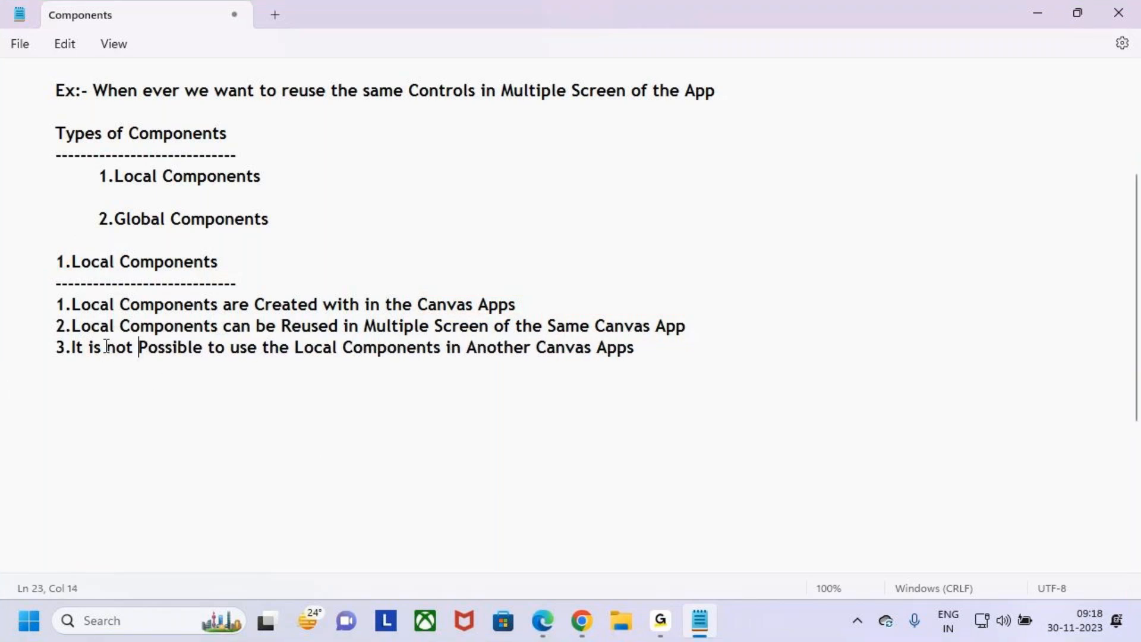
left_click(226, 350)
- Review the Local Components heading and its second and third points by highlighting them in turn
left_click_drag(101, 326, 766, 339)
left_click(775, 337)
left_click(59, 351)
left_click(81, 375)
left_click(54, 350)
left_click(98, 364)
left_click_drag(59, 259, 235, 261)
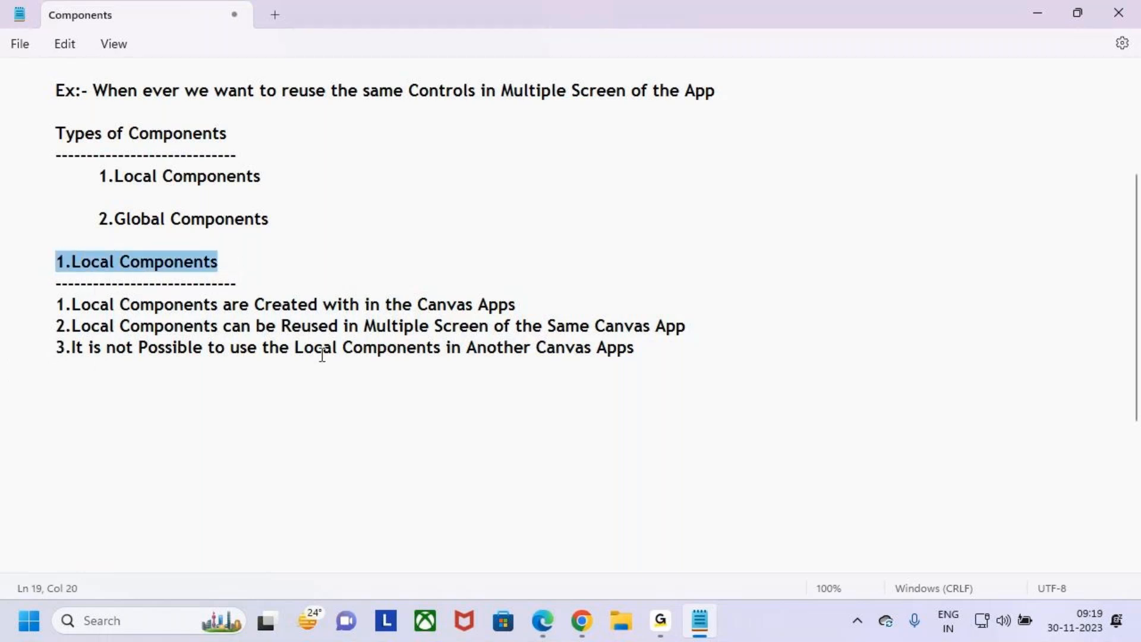
left_click(660, 353)
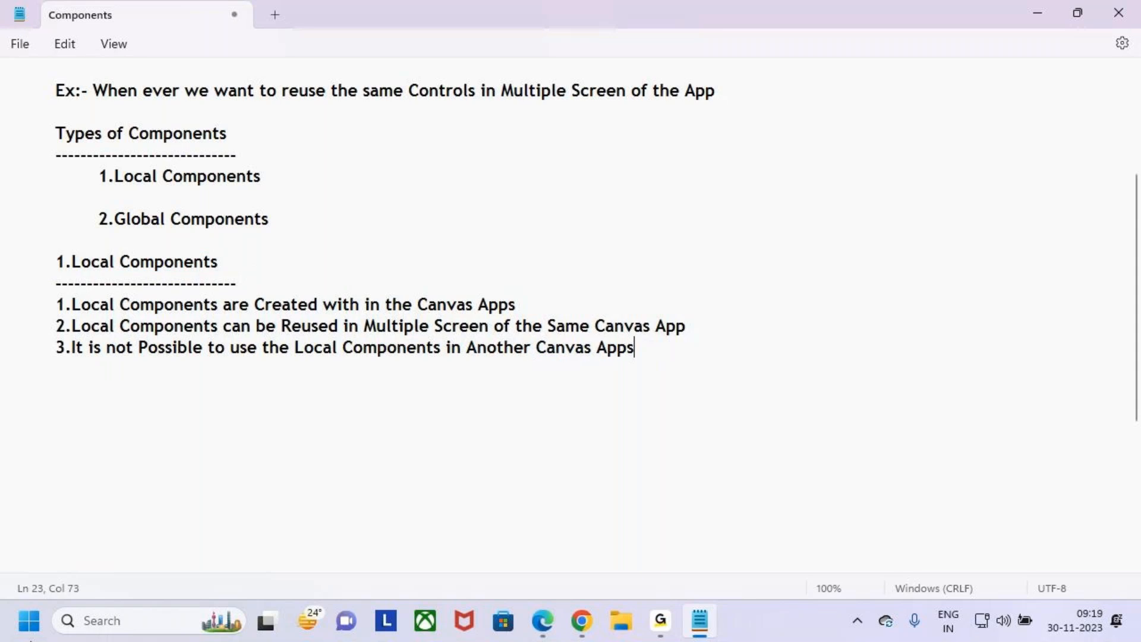
left_click(125, 415)
left_click(87, 371)
left_click_drag(53, 347, 365, 351)
left_click(318, 409)
left_click_drag(231, 348, 702, 366)
left_click(724, 365)
- Copy "2.Global Components" from the types list as a new heading below the local components points
left_click(111, 218)
left_click(127, 233)
left_click_drag(136, 237, 98, 216)
key("ctrl+c")
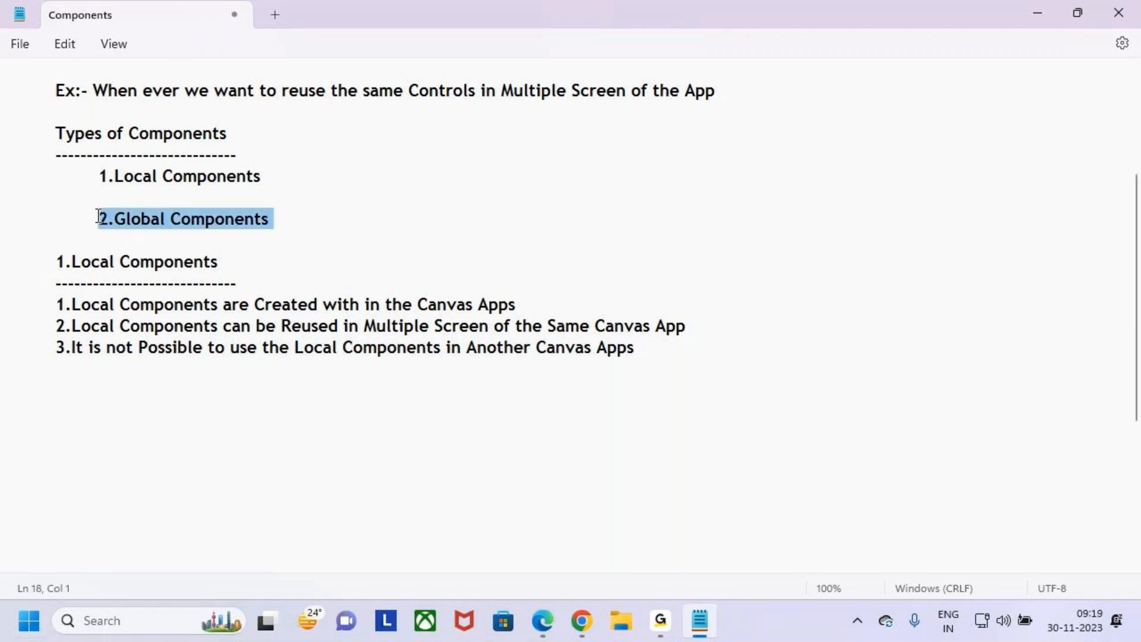
left_click(6, 405)
left_click(31, 387)
left_click(34, 374)
key("Down")
key("Down")
key("Tab")
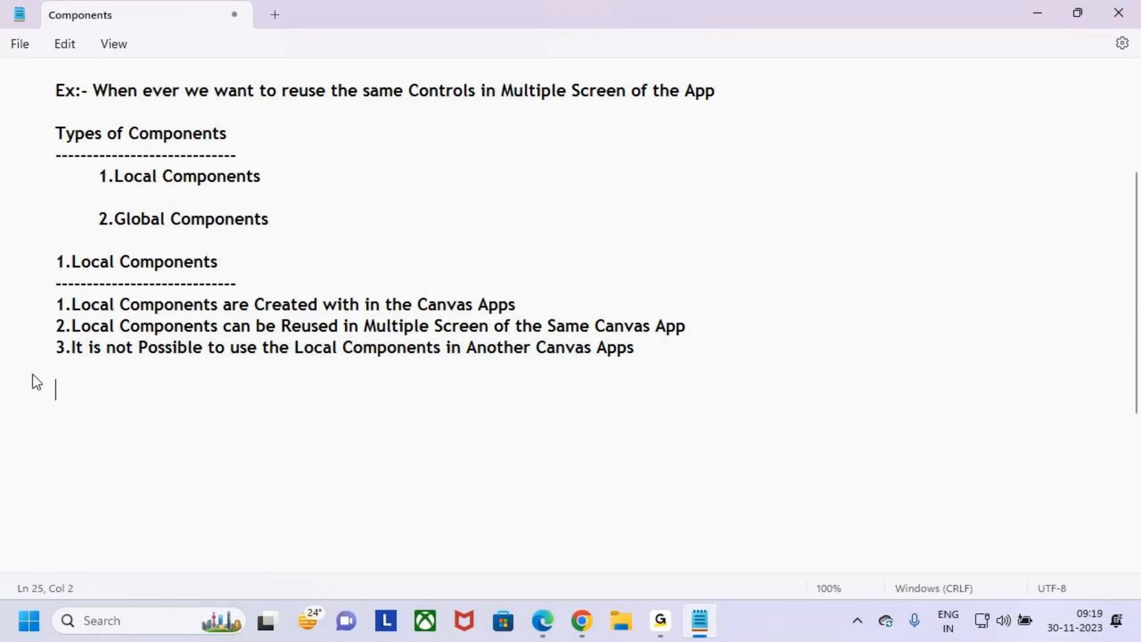
key("ctrl+v")
key("BackSpace")
key("BackSpace")
key("BackSpace")
type("ts")
- Underline the new "2.Global Components" heading with a row of dashes and start a new line
key("Return")
key("Tab")
type("----------------------")
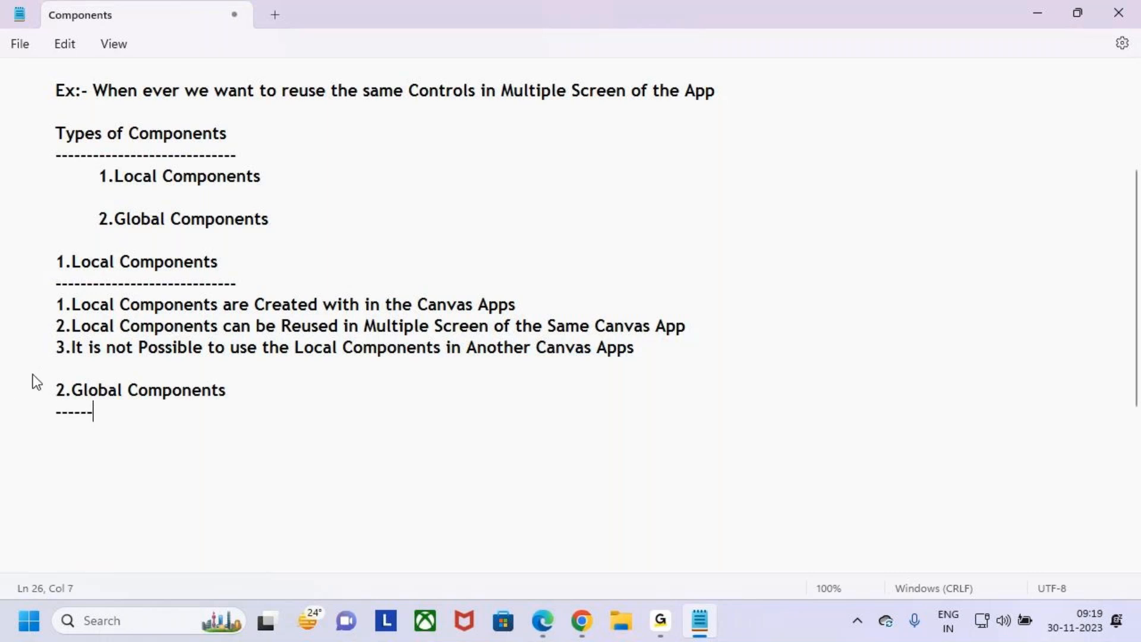
key("BackSpace")
key("BackSpace")
key("BackSpace")
type("-----")
key("BackSpace")
key("BackSpace")
key("BackSpace")
type("---------")
key("Return")
- Begin the first point under the Global Components heading with "1.Global Components", copying the word "Components" from the heading
type("1.G")
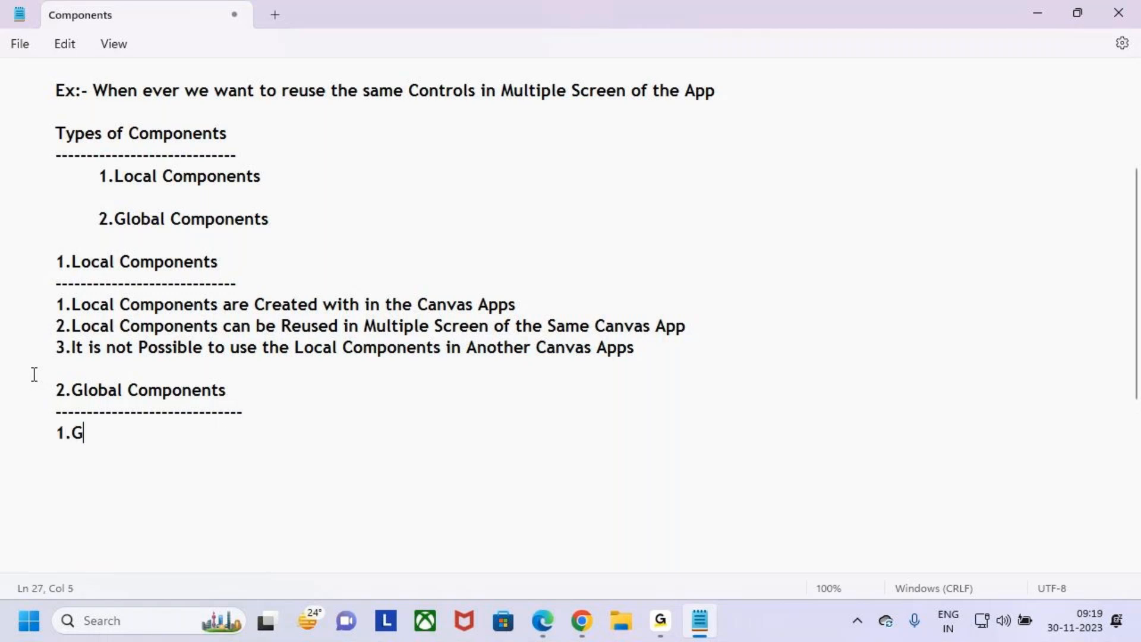
type("lobal")
key("ctrl+v")
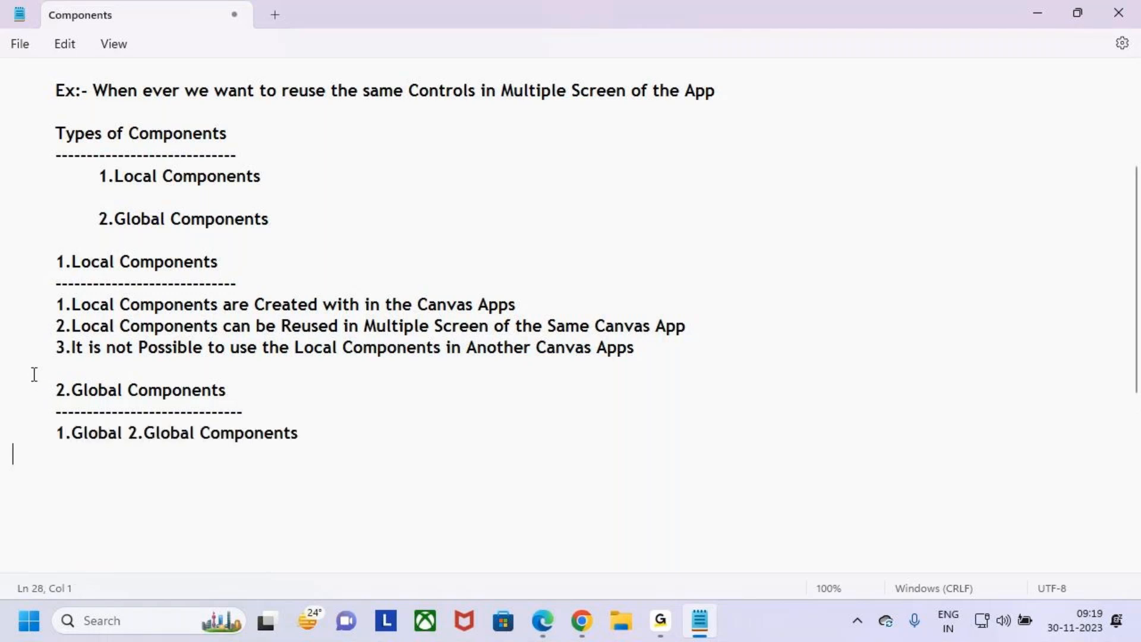
key("ctrl+z")
left_click(183, 394)
left_click(285, 394)
double_click(178, 390)
key("ctrl+c")
left_click(162, 435)
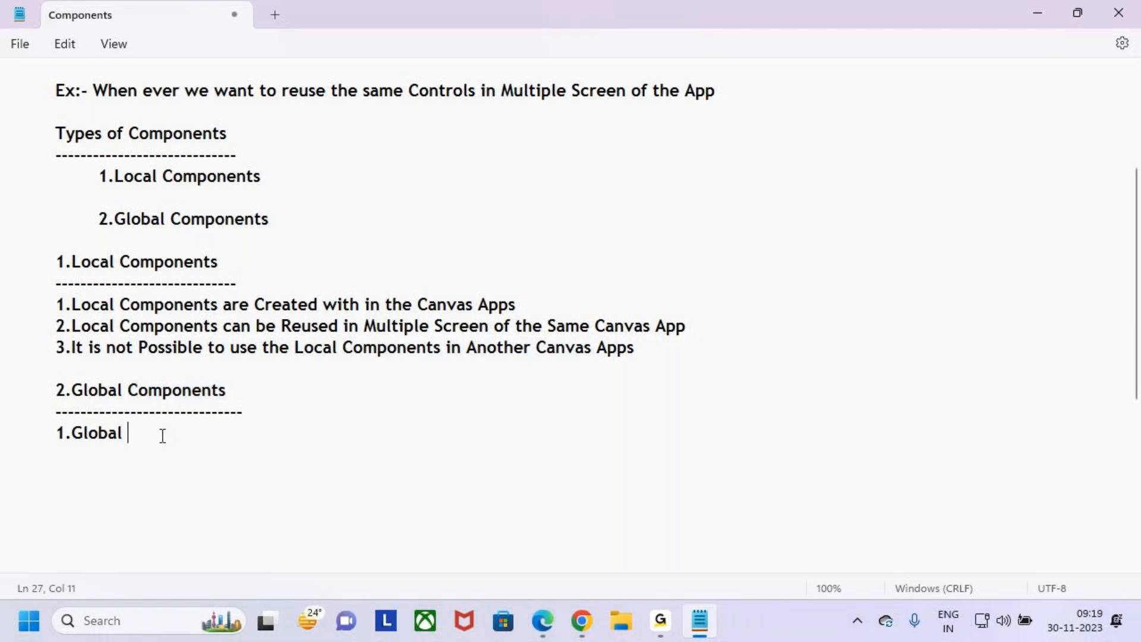
key("ctrl+v")
- Continue the first global point with "are Created Outside of the Canvas Apps"
type("are Created")
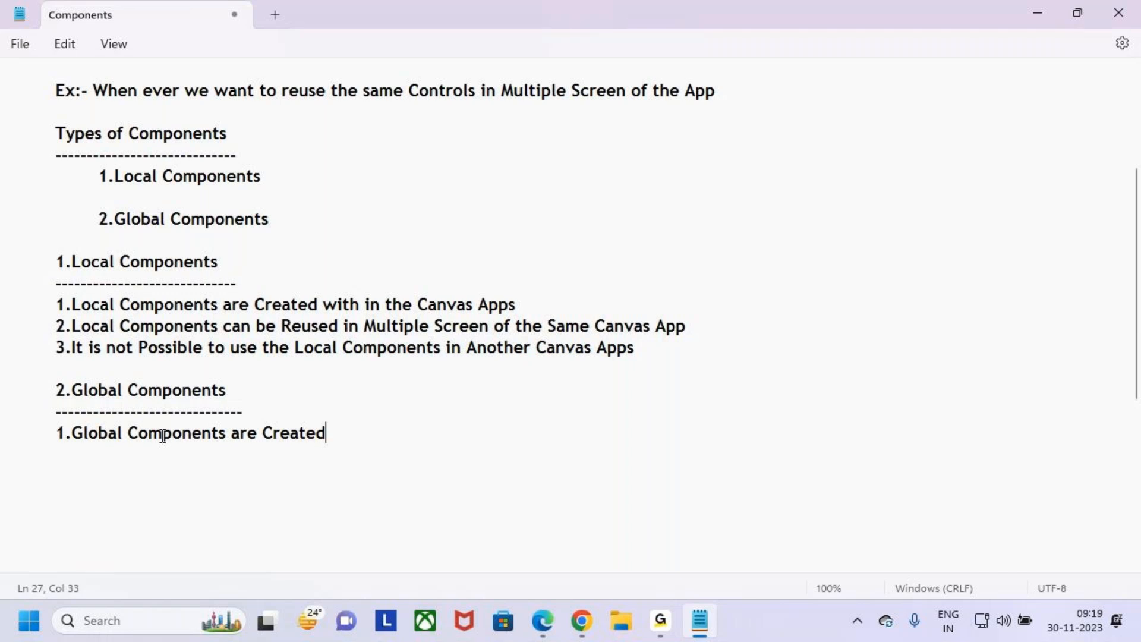
key("BackSpace")
key("BackSpace")
key("Num_Lock")
key("BackSpace")
type("ed")
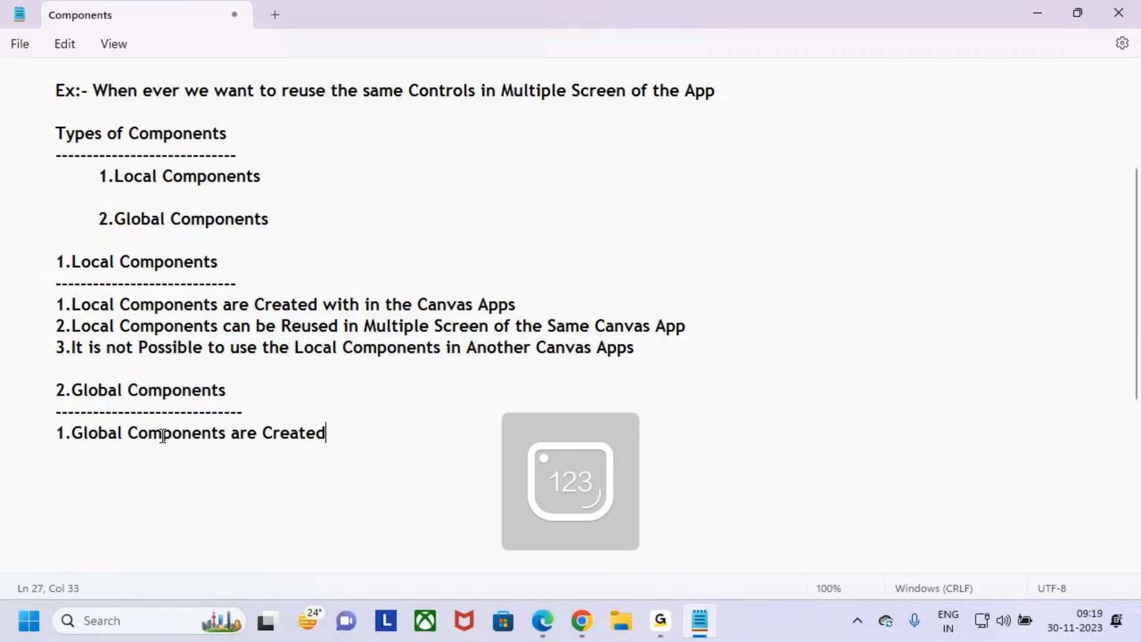
type(" Ou")
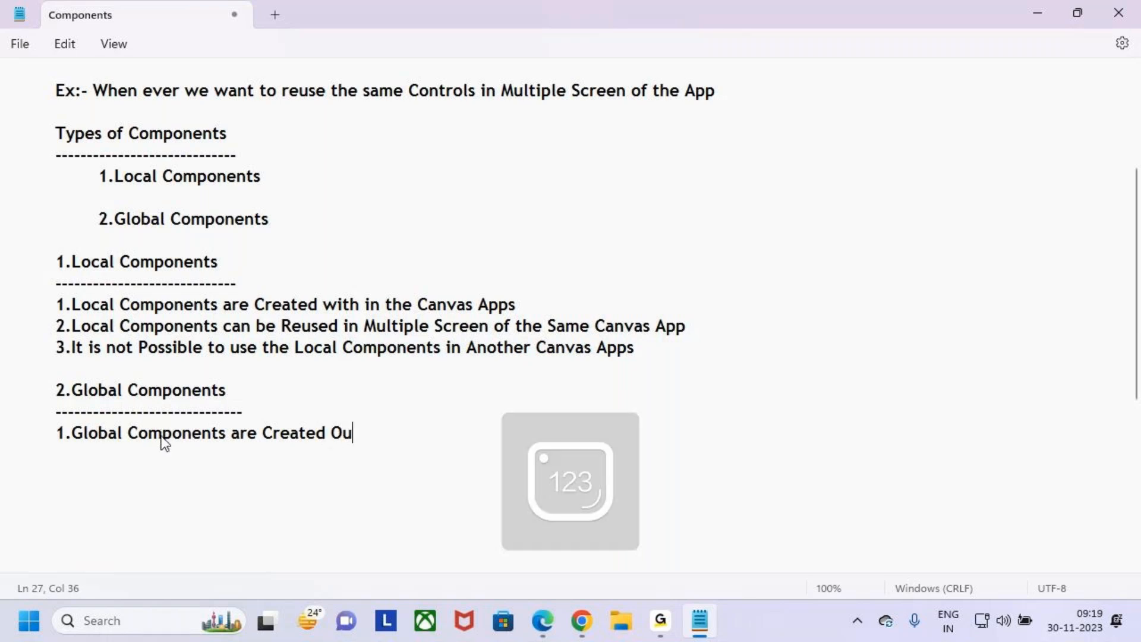
type("tside of the Canvas Apps")
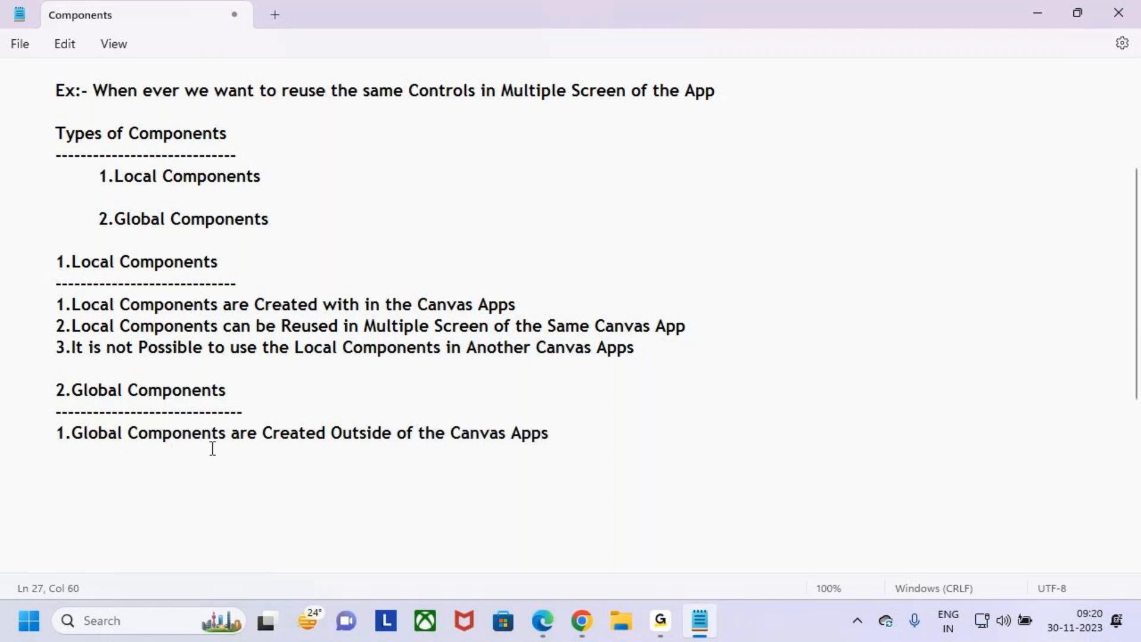
- Complete the first global point with "using Component Library"
left_click_drag(192, 433, 588, 438)
left_click(588, 439)
type("s using Com")
key("BackSpace")
key("BackSpace")
key("BackSpace")
type("Compo")
type("nent Li")
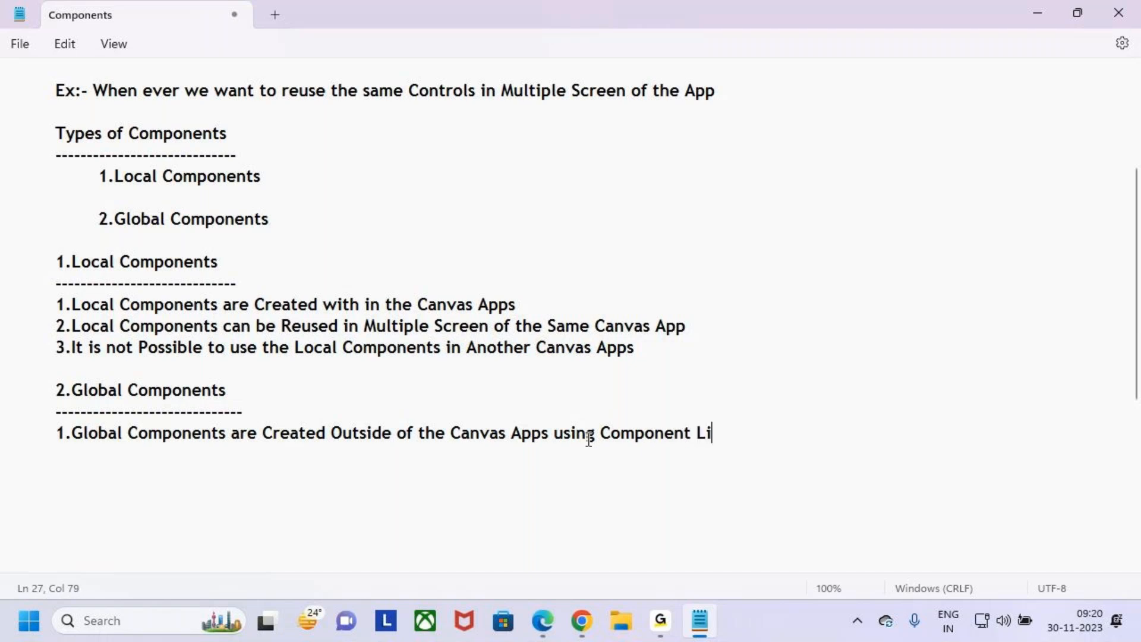
type("brary")
key("BackSpace")
type("y")
- Contrast local and global creation with red boxes and arrows on their headings and key phrases, including "Component Library", then clear the drawing
left_click_drag(600, 434, 729, 445)
key("ctrl+2")
left_click_drag(30, 373, 557, 448)
left_click_drag(62, 269, 88, 240)
left_click_drag(400, 286, 522, 316)
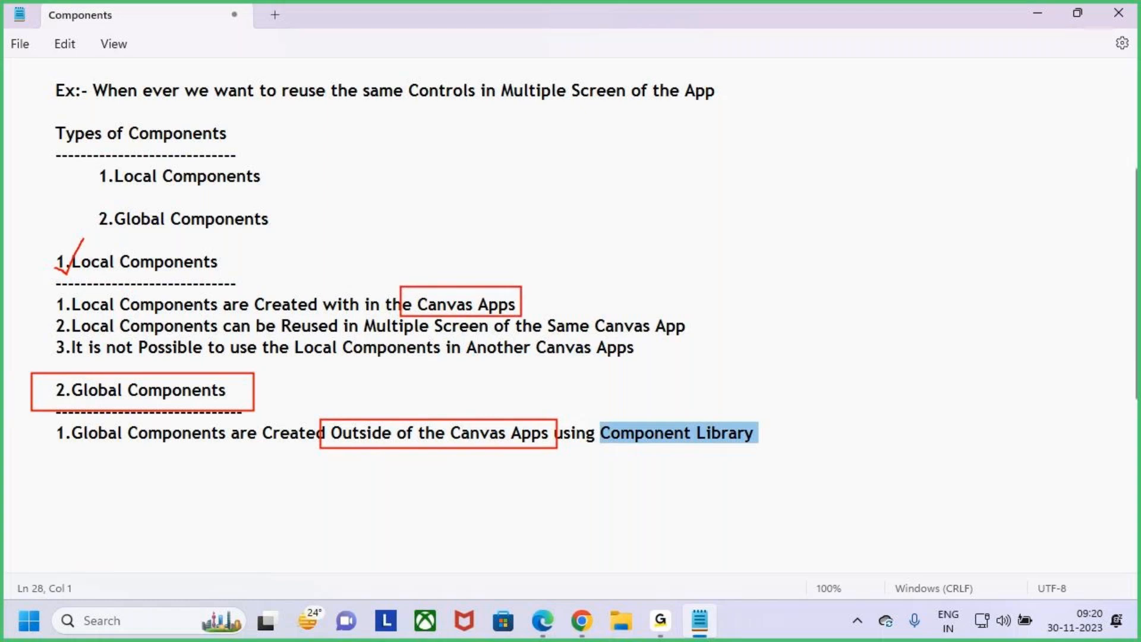
left_click_drag(464, 267, 446, 284)
left_click_drag(421, 396, 402, 438)
mouse_move(593, 416)
left_mouse_down()
mouse_move(713, 457)
mouse_move(771, 450)
left_mouse_up()
left_click_drag(682, 389, 686, 409)
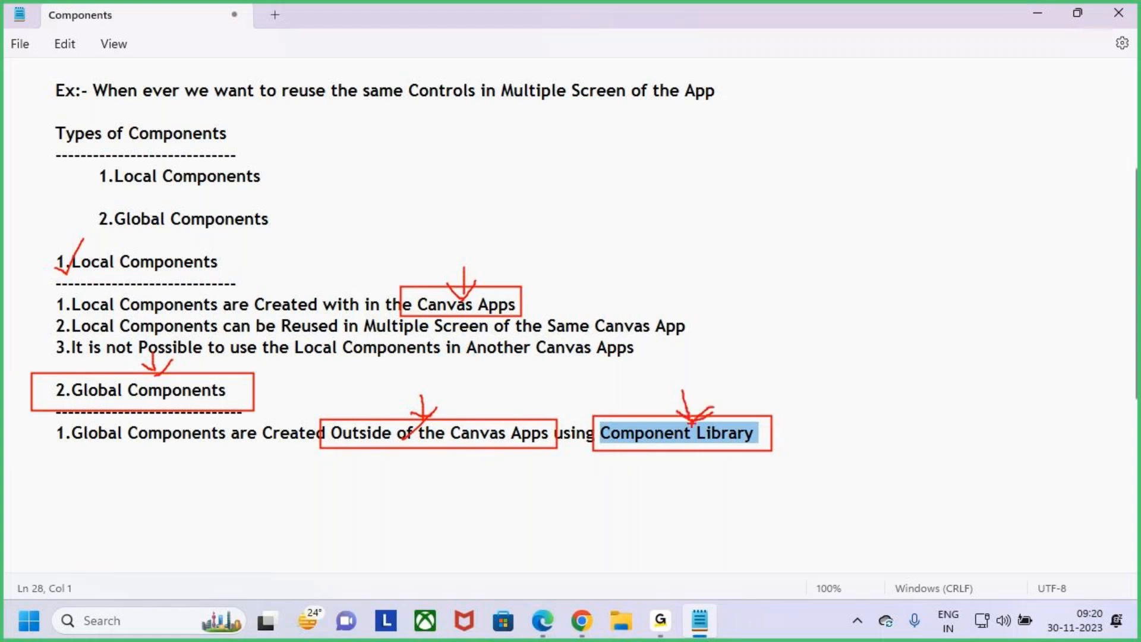
key("Escape")
left_click(805, 438)
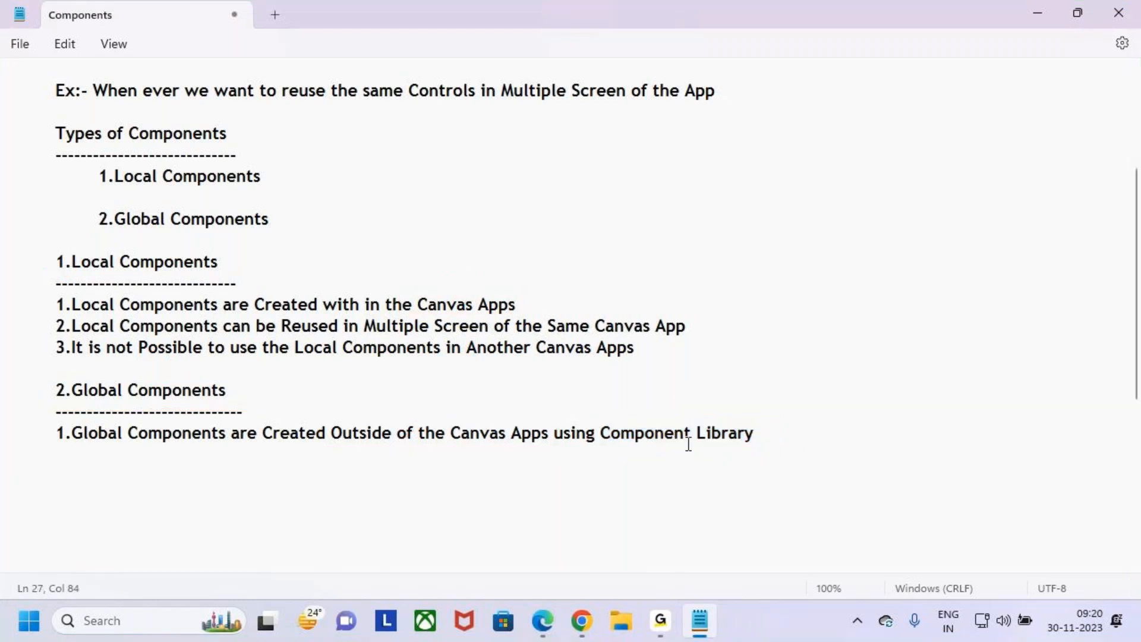
- Highlight key words of the global notes and start a second point numbered "2." on a new line
left_click_drag(634, 434, 726, 435)
left_click_drag(69, 390, 227, 390)
left_click(409, 433)
left_click_drag(409, 433, 499, 434)
key("Return")
key("Tab")
type("2.")
- Fill the second global point with the text of the second local point, replacing "Local" with "Global"
left_click_drag(84, 433, 558, 458)
left_click(556, 459)
left_click(108, 340)
left_click_drag(72, 326, 718, 324)
key("ctrl+c")
left_click(106, 457)
key("ctrl+v")
type("Globa")
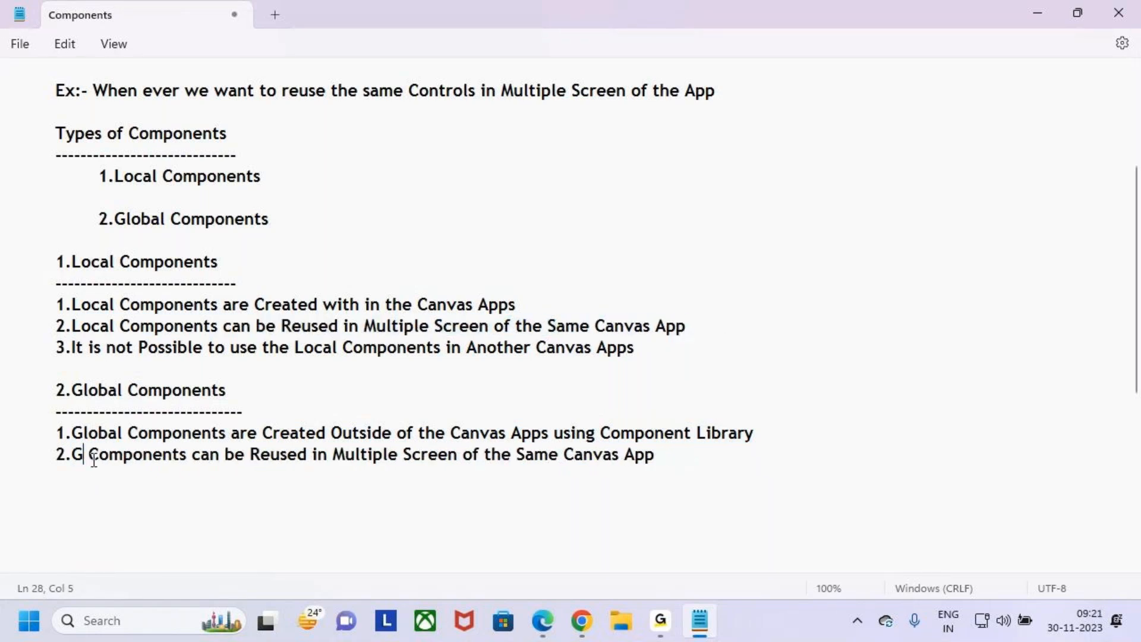
type("l")
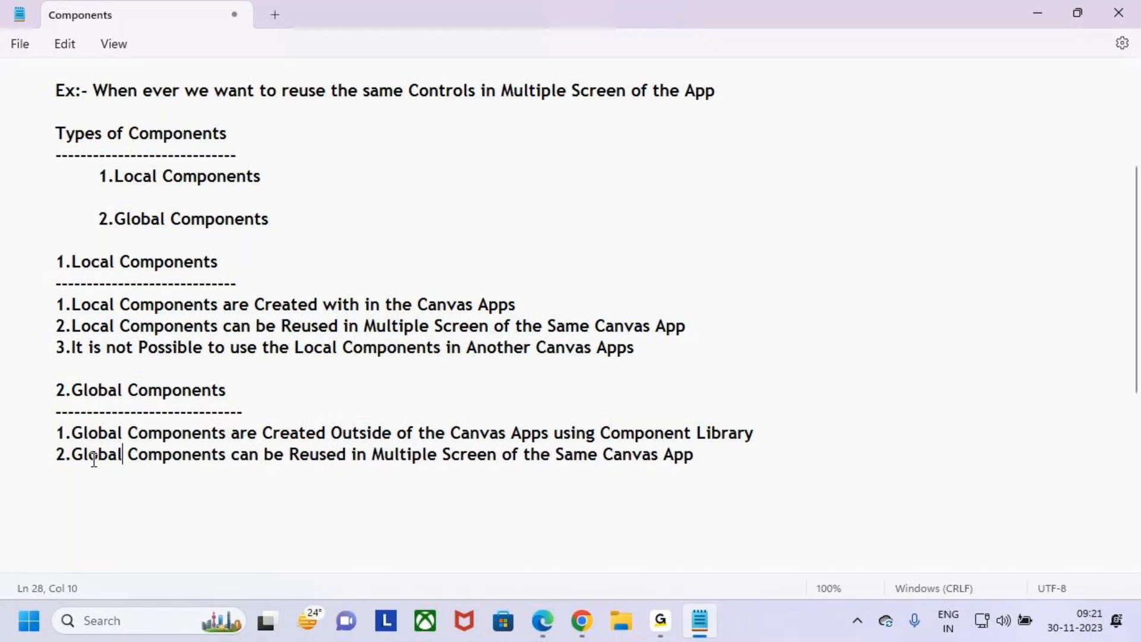
- Remove "Same" from the second global point and start a third point numbered "3." below it
left_click(290, 456)
left_click_drag(290, 456, 702, 454)
left_click(725, 454)
double_click(566, 453)
key("BackSpace")
key("BackSpace")
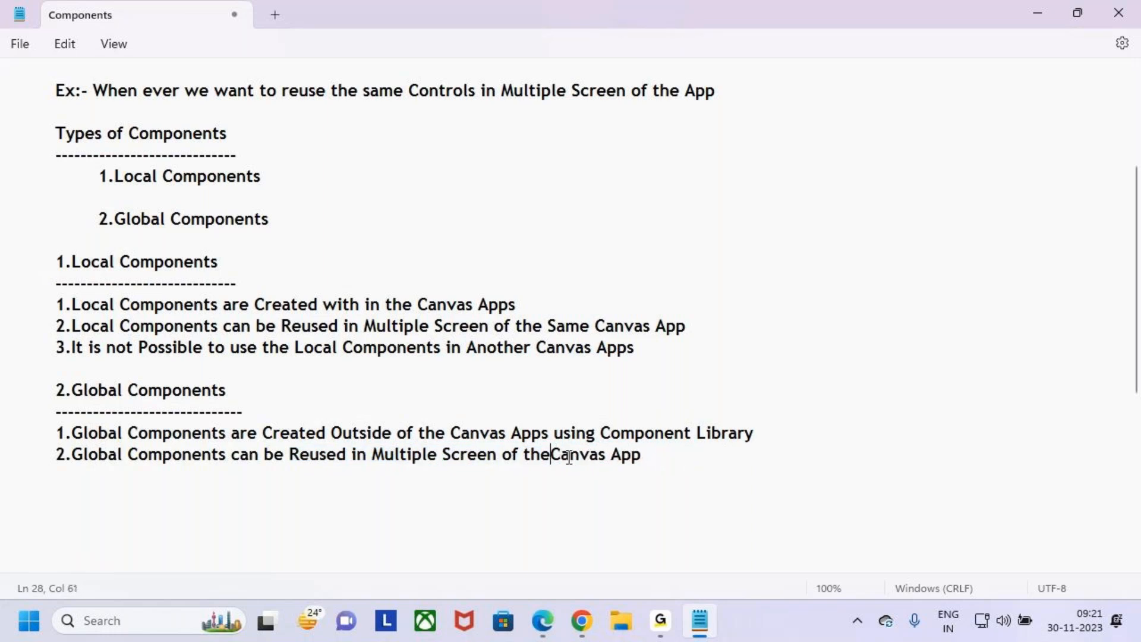
left_click_drag(572, 454, 682, 474)
left_click(645, 451)
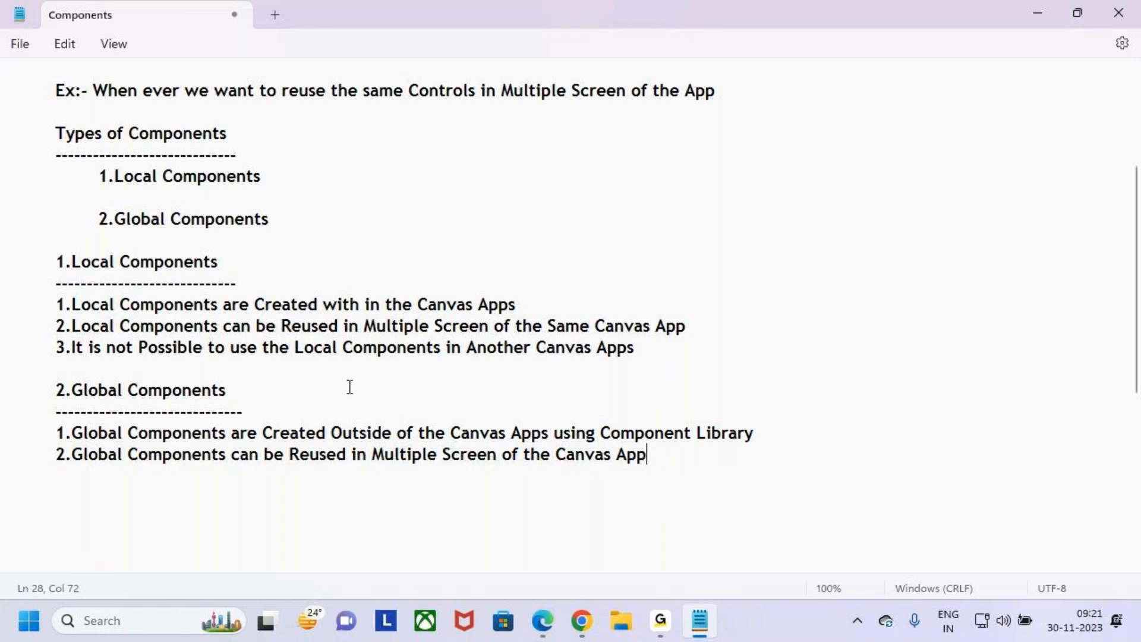
key("Return")
type("3.")
- Box the "2.Global Components" heading with an arrow, sketch three red boxes beside the notes as separate apps, then clear the drawing
left_click_drag(55, 374, 252, 408)
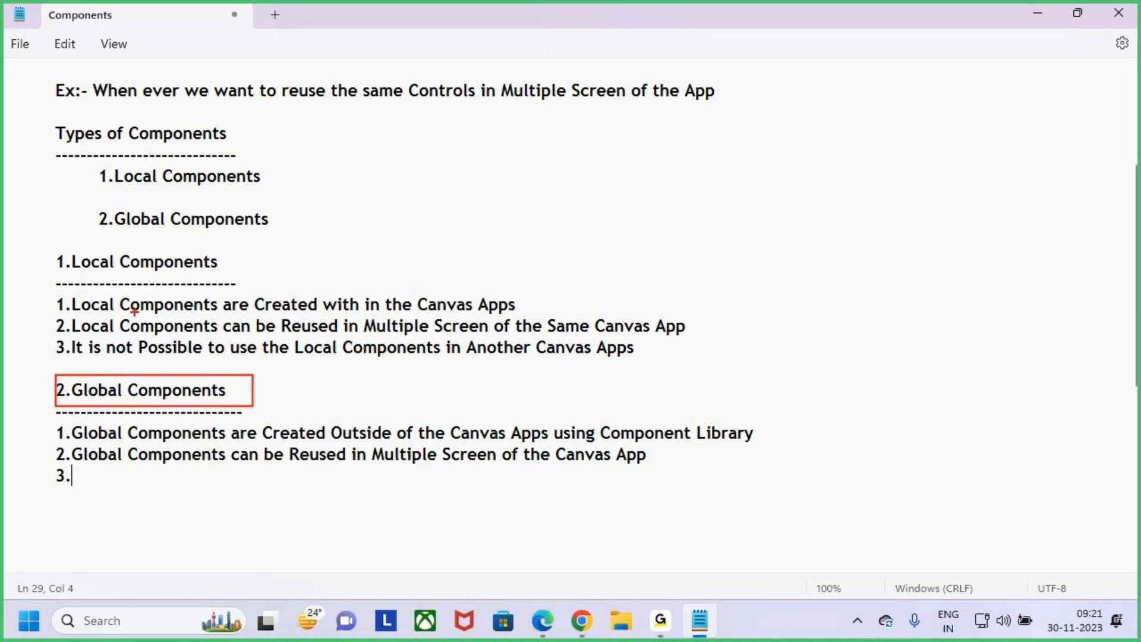
left_click_drag(152, 347, 168, 368)
left_click_drag(672, 244, 783, 302)
left_click_drag(906, 245, 991, 319)
left_click_drag(794, 370, 919, 476)
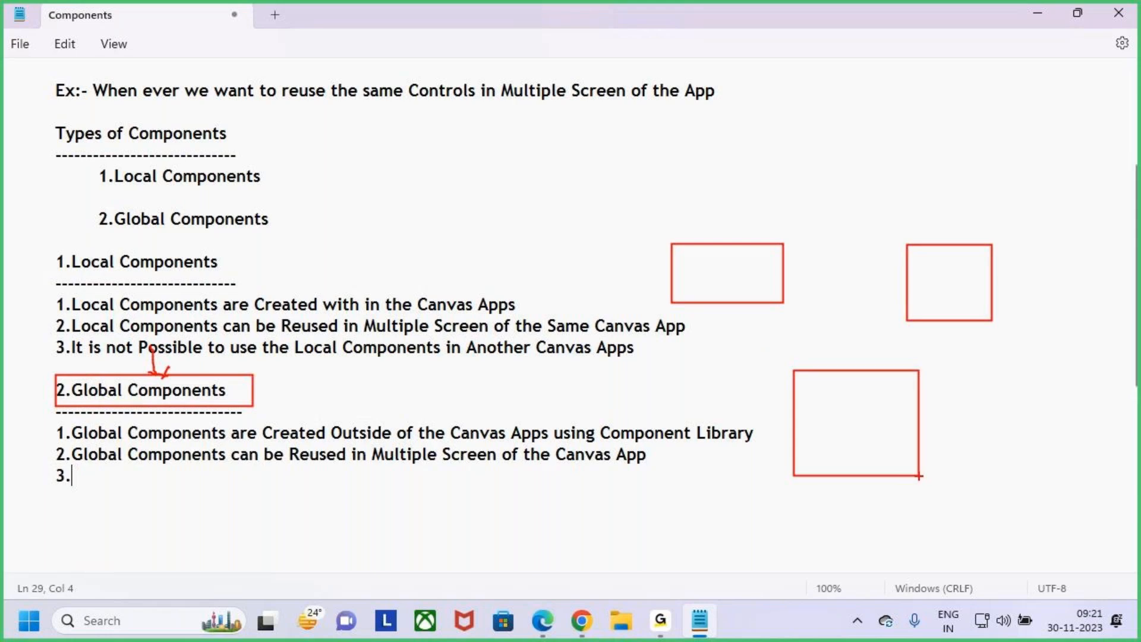
key("Escape")
- Copy the text of the third local point into the third global point
left_click(65, 347)
left_click_drag(71, 348, 687, 358)
key("ctrl+c")
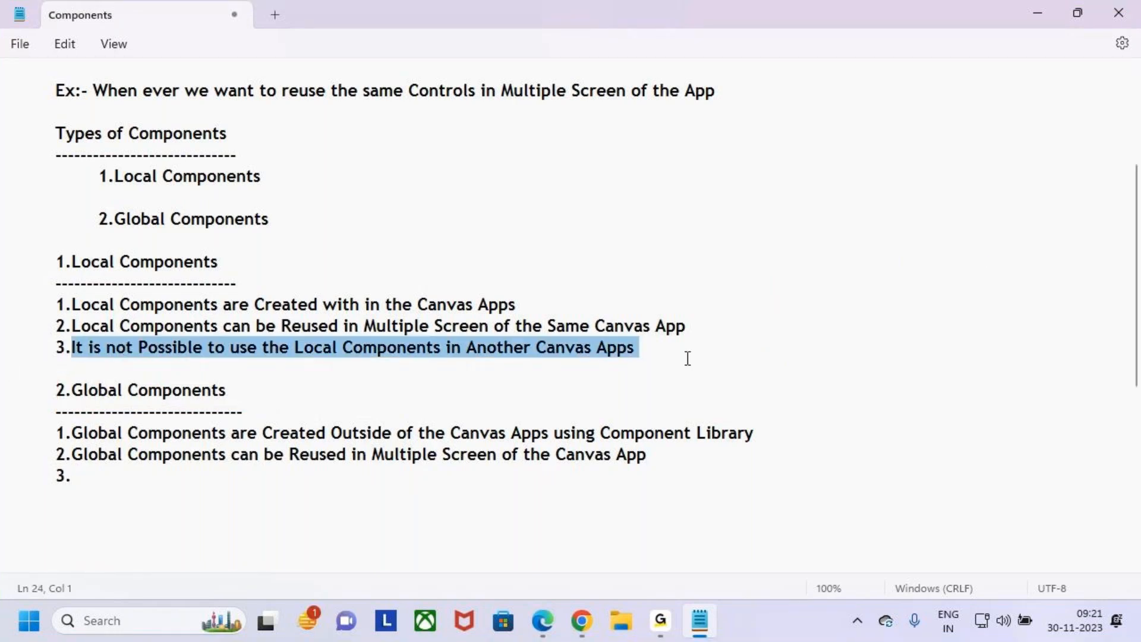
left_click(114, 478)
key("ctrl+v")
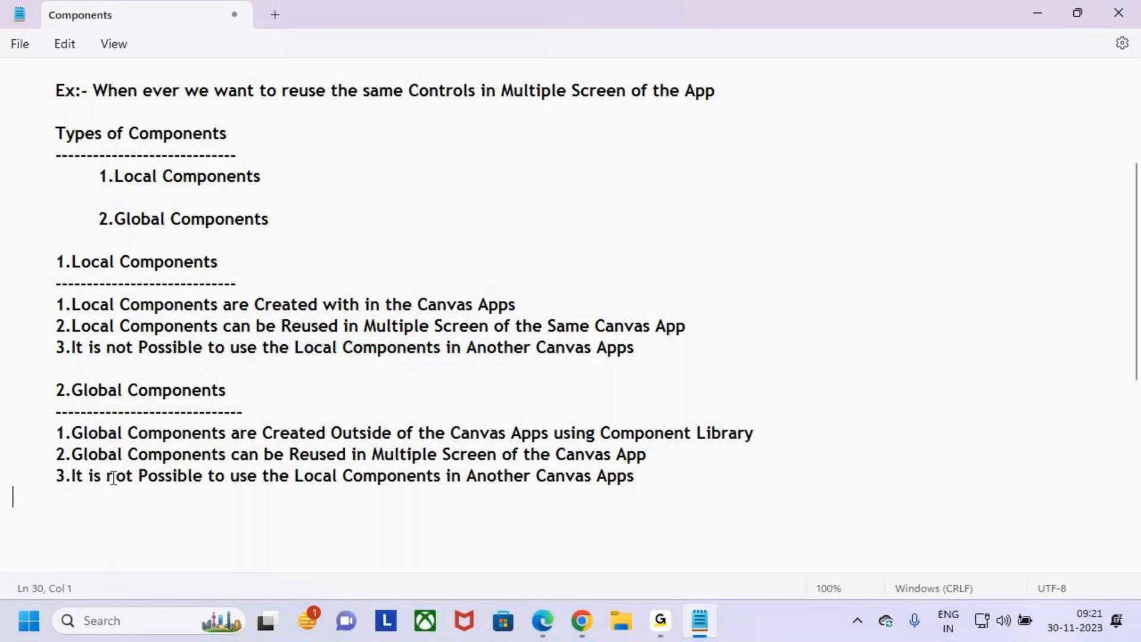
- In the third global point, remove "not", replace "Local" with "Global" and highlight the words "Canvas Apps"
left_click(118, 476)
double_click(118, 475)
key("BackSpace")
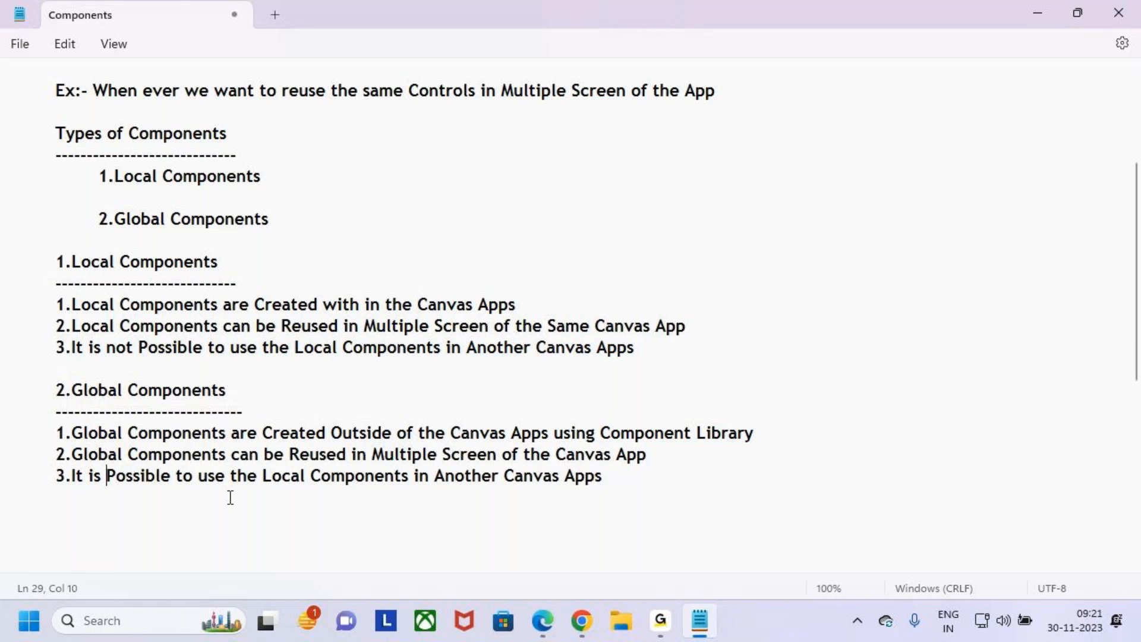
left_click_drag(162, 475, 287, 475)
double_click(287, 476)
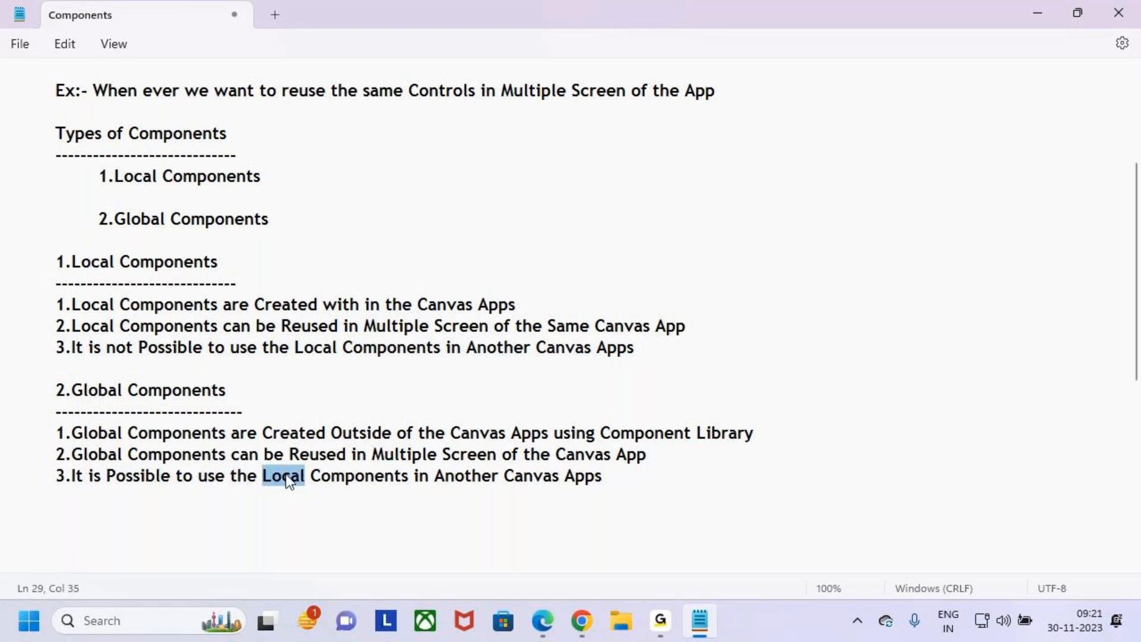
type("Global")
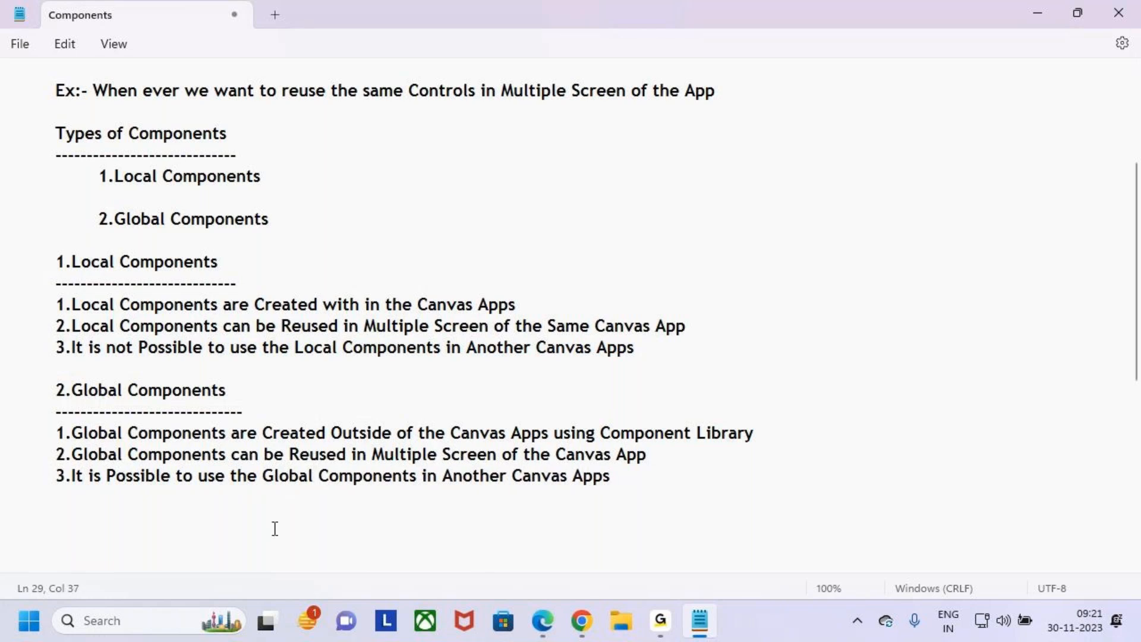
left_click_drag(512, 482, 626, 479)
left_click(636, 478)
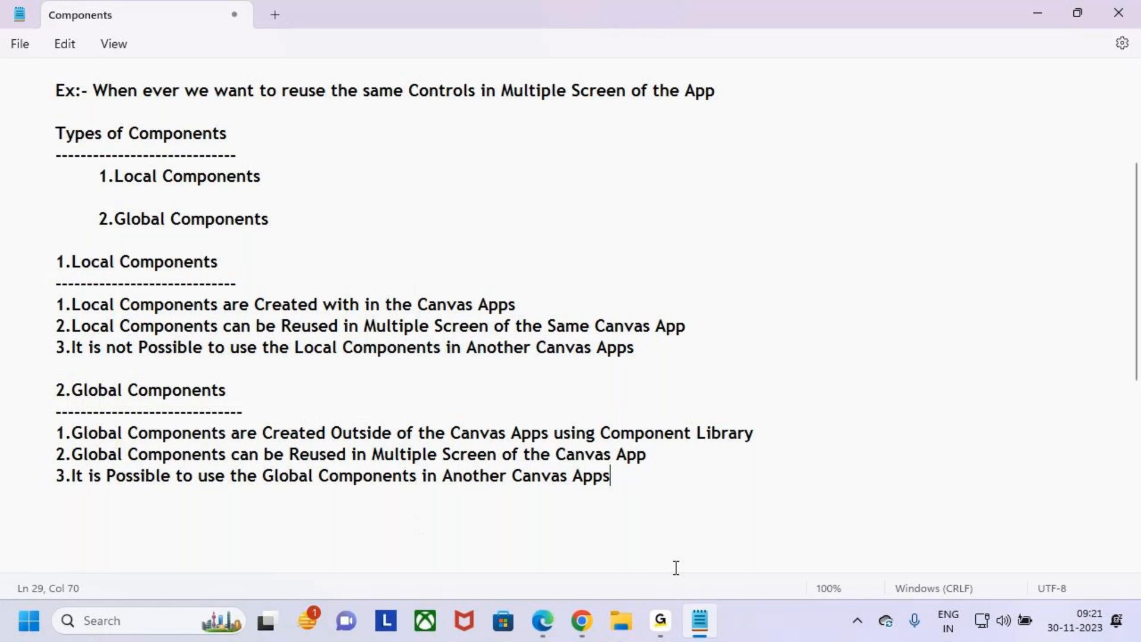
- Frame the full Local and Global Components sections in separate red boxes and add a large check mark beside the global section
left_click_drag(53, 262, 247, 407)
left_click_drag(53, 390, 400, 497)
left_click(628, 480)
key("ctrl+2")
left_click_drag(49, 251, 728, 373)
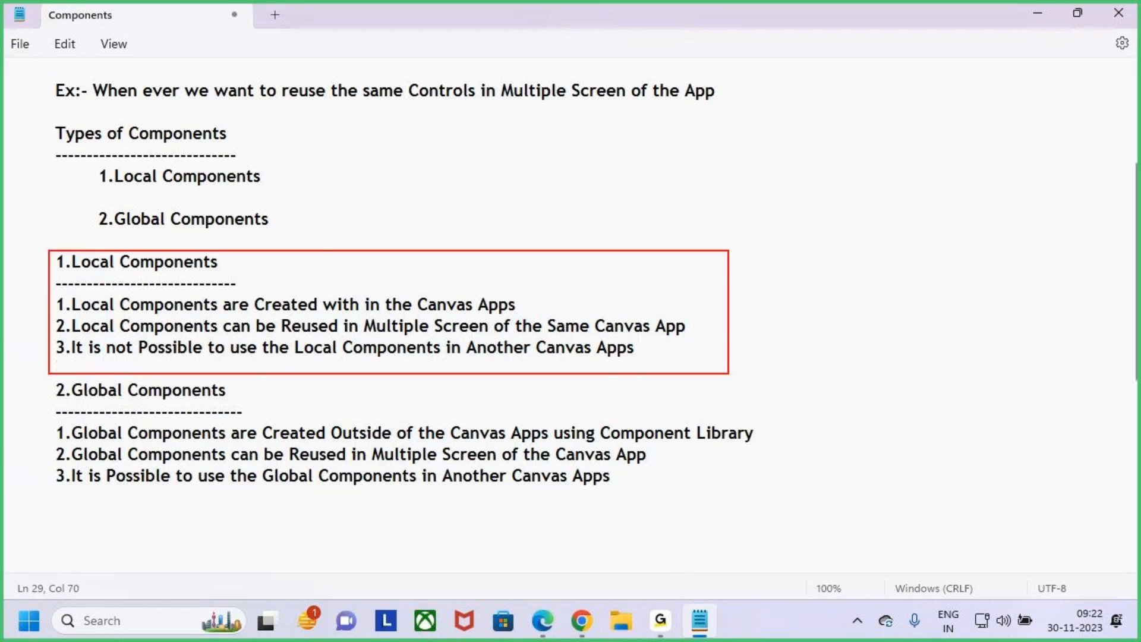
mouse_move(43, 379)
left_mouse_down()
mouse_move(287, 436)
mouse_move(782, 511)
left_mouse_up()
mouse_move(743, 447)
left_mouse_down()
mouse_move(754, 458)
mouse_move(863, 359)
left_mouse_up()
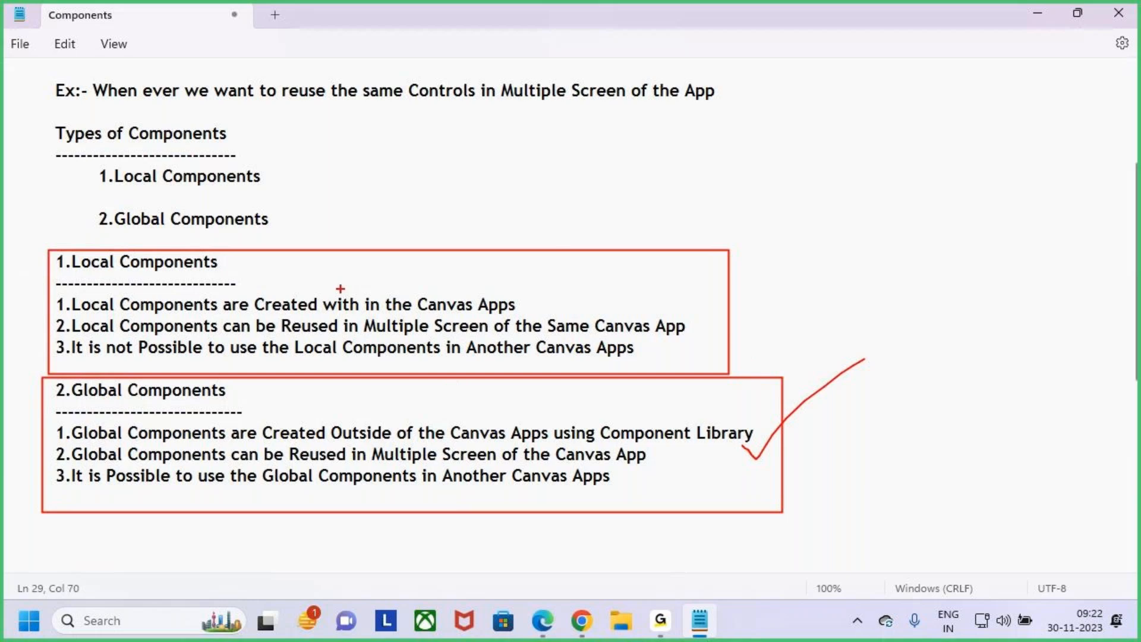
- Box and link "Canvas Apps" and "Same Canvas App", underline "Possible to" and add a check mark below the third local point
left_click_drag(414, 294, 522, 314)
left_click_drag(491, 278, 578, 271)
left_click_drag(543, 308, 682, 341)
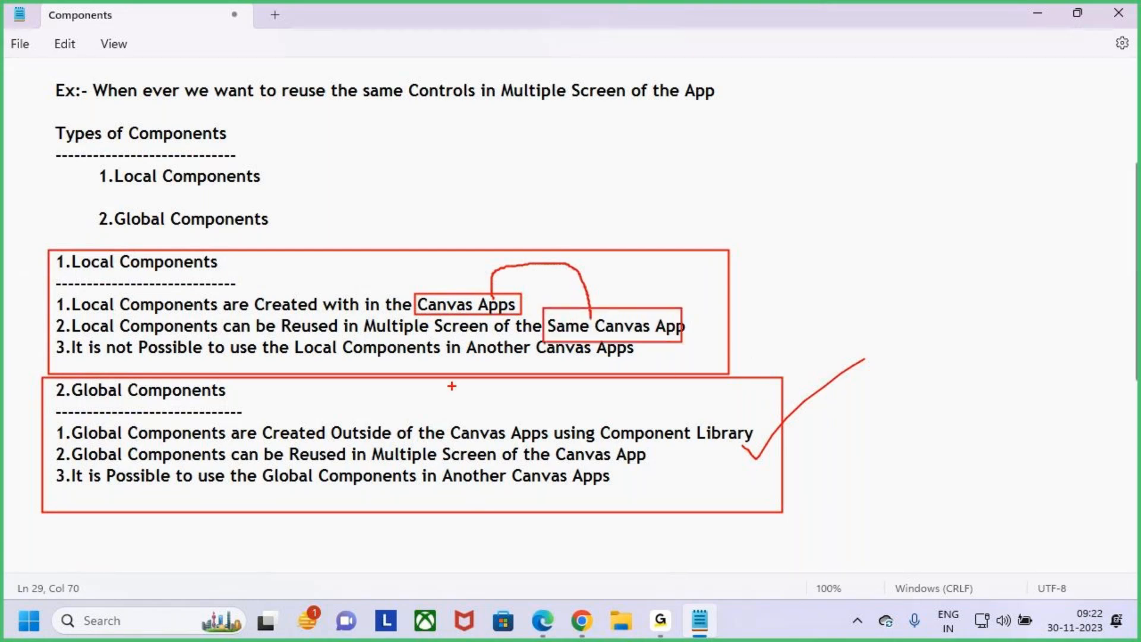
left_click_drag(149, 361, 238, 363)
left_click_drag(43, 402, 88, 363)
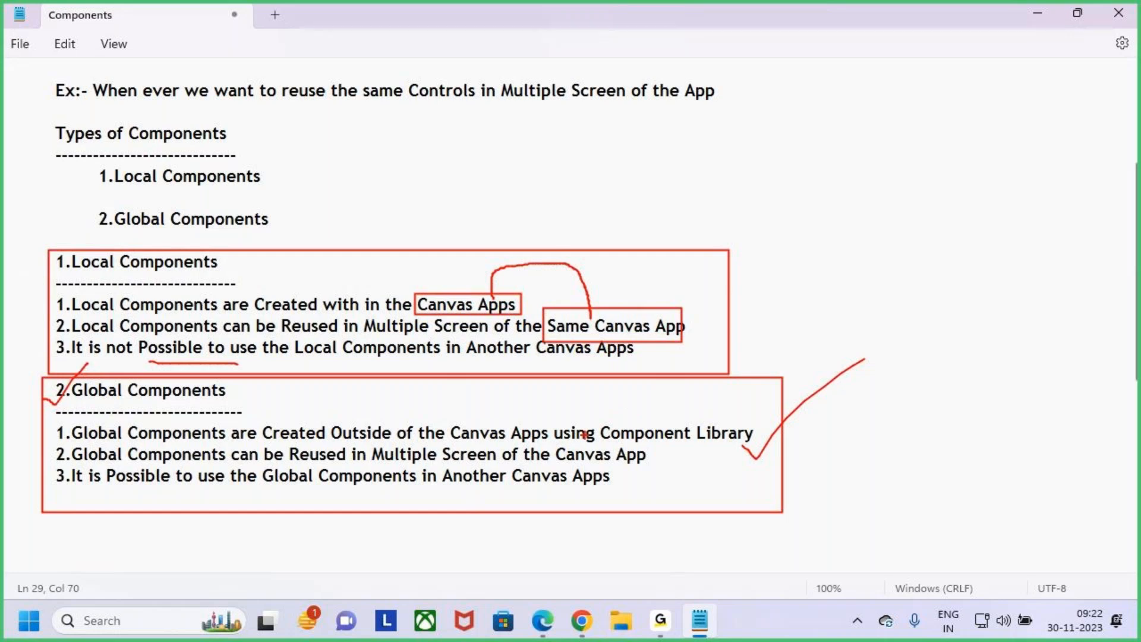
- Box "Outside of the Canvas Apps", "Component Library" and "Multiple Screen of the Canvas App", underline "Another Canvas", then clear all drawings
left_click_drag(323, 424, 533, 443)
left_click_drag(598, 423, 767, 449)
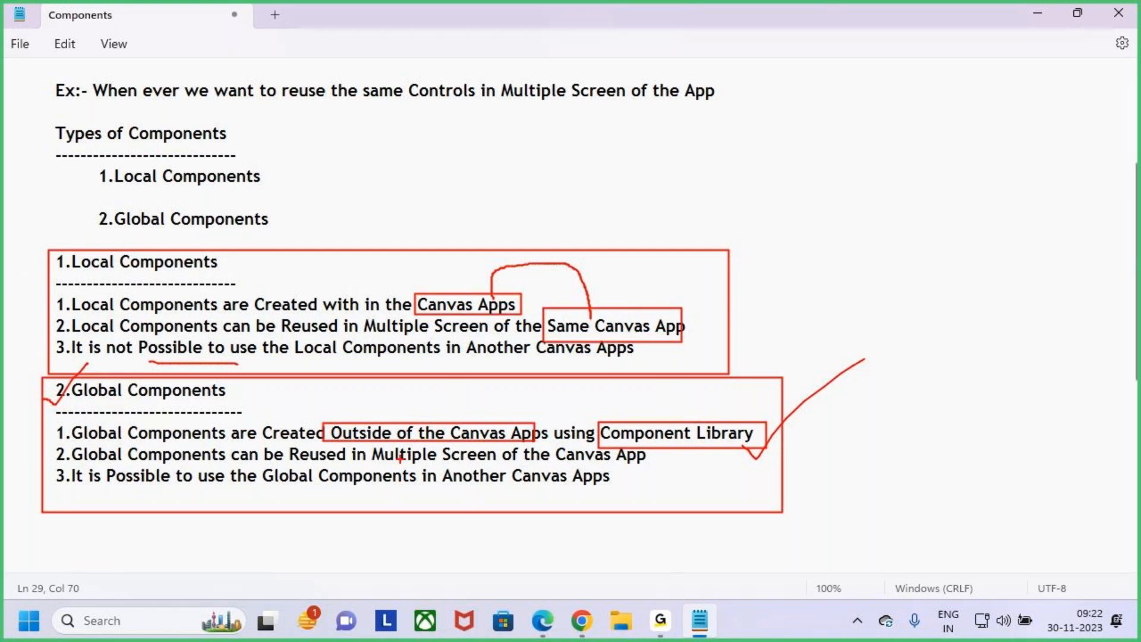
left_click_drag(372, 444, 646, 469)
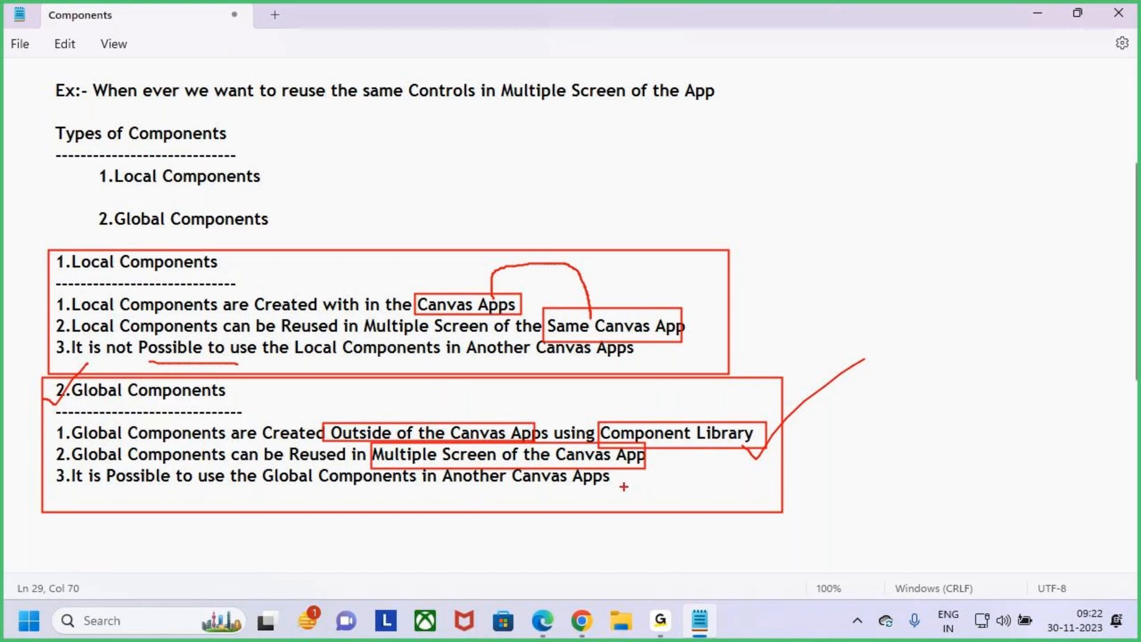
left_click_drag(45, 400, 88, 355)
left_click_drag(472, 493, 561, 493)
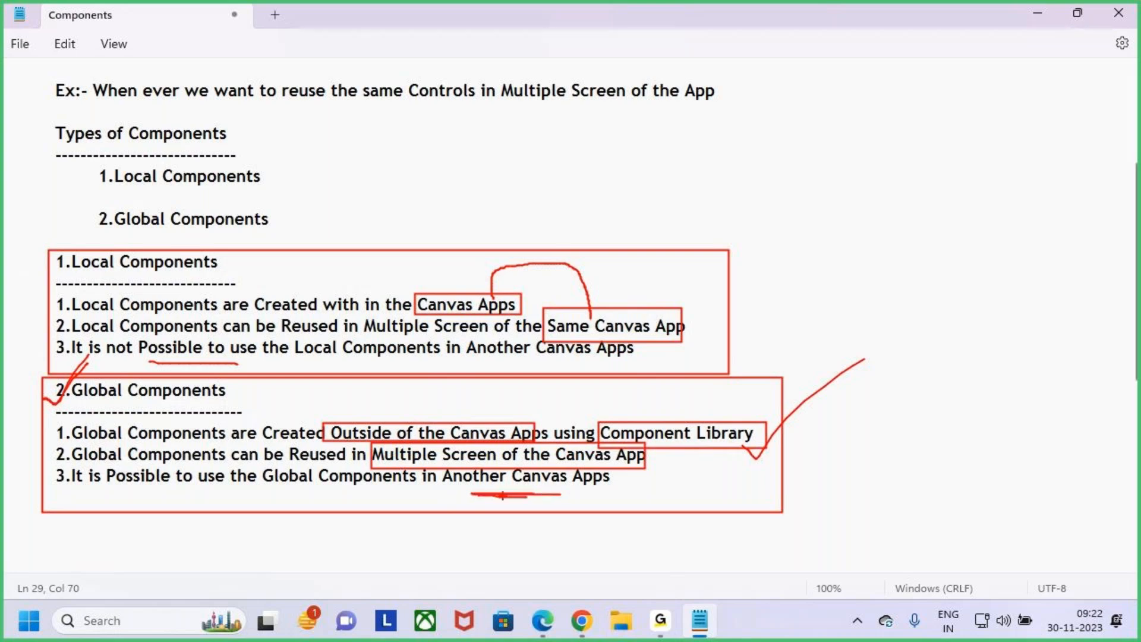
key("Escape")
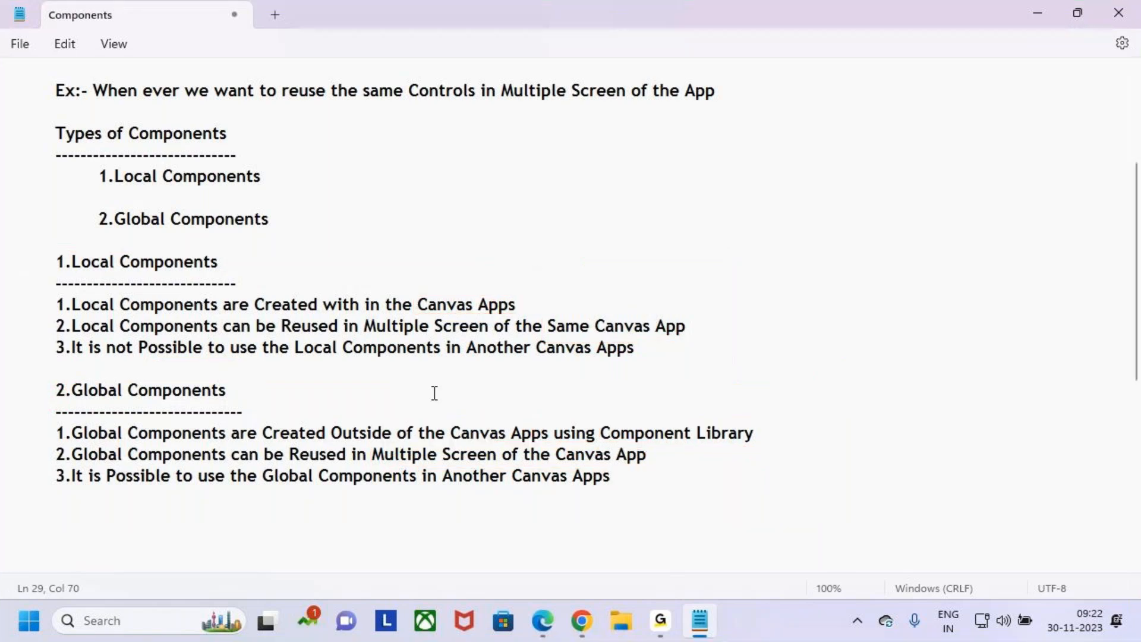
- Review the local and global sections, the reuse example and the "Components" title by highlighting them in turn
left_click_drag(291, 362, 1, 246)
left_click_drag(176, 515, 1, 402)
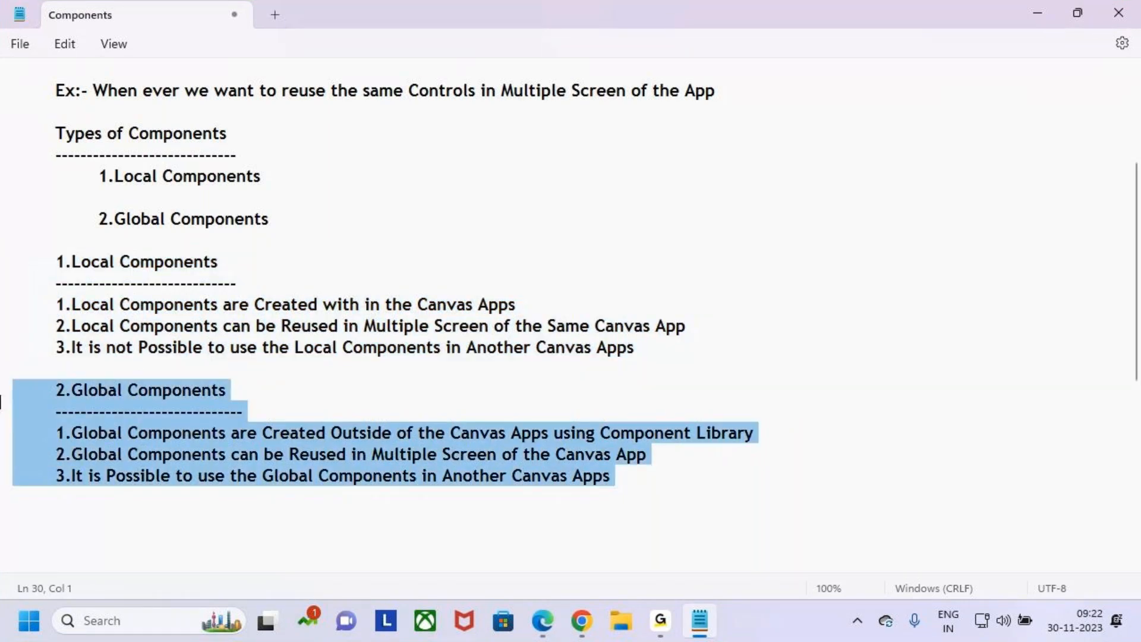
left_click(274, 383)
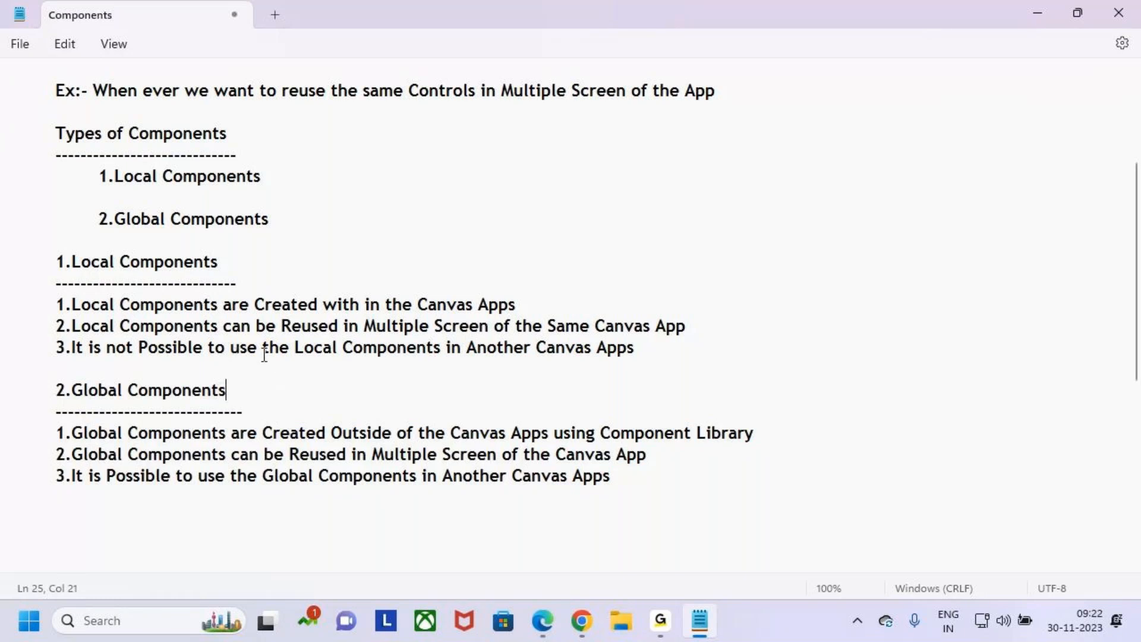
scroll(264, 347, "up", 3)
left_click_drag(56, 298, 108, 299)
left_click_drag(199, 297, 741, 300)
left_click(743, 301)
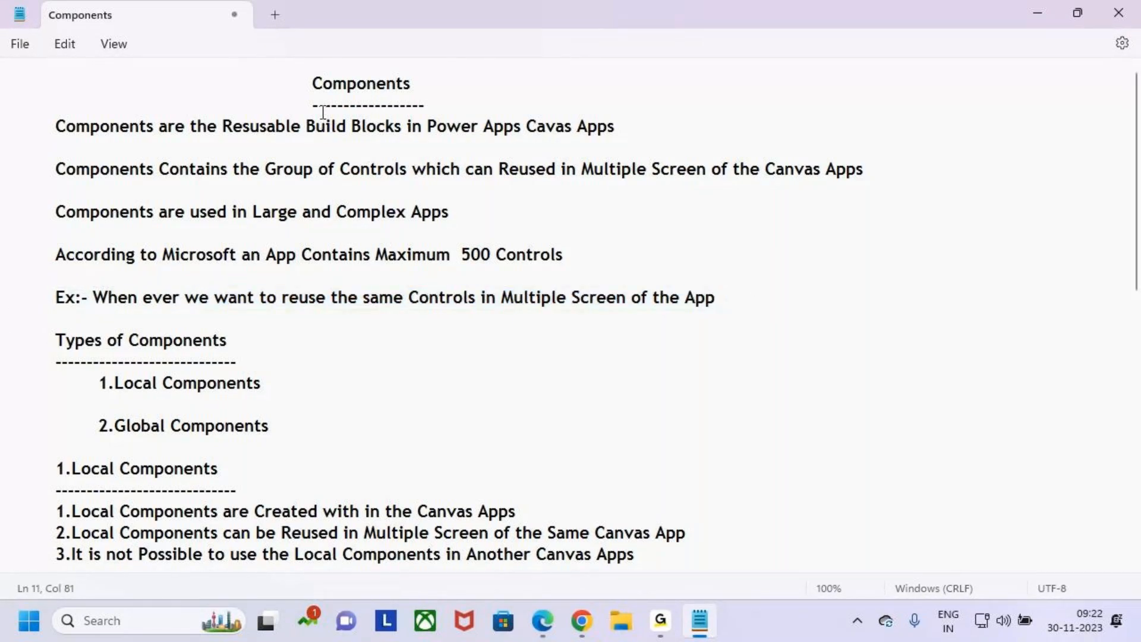
left_click_drag(313, 83, 453, 89)
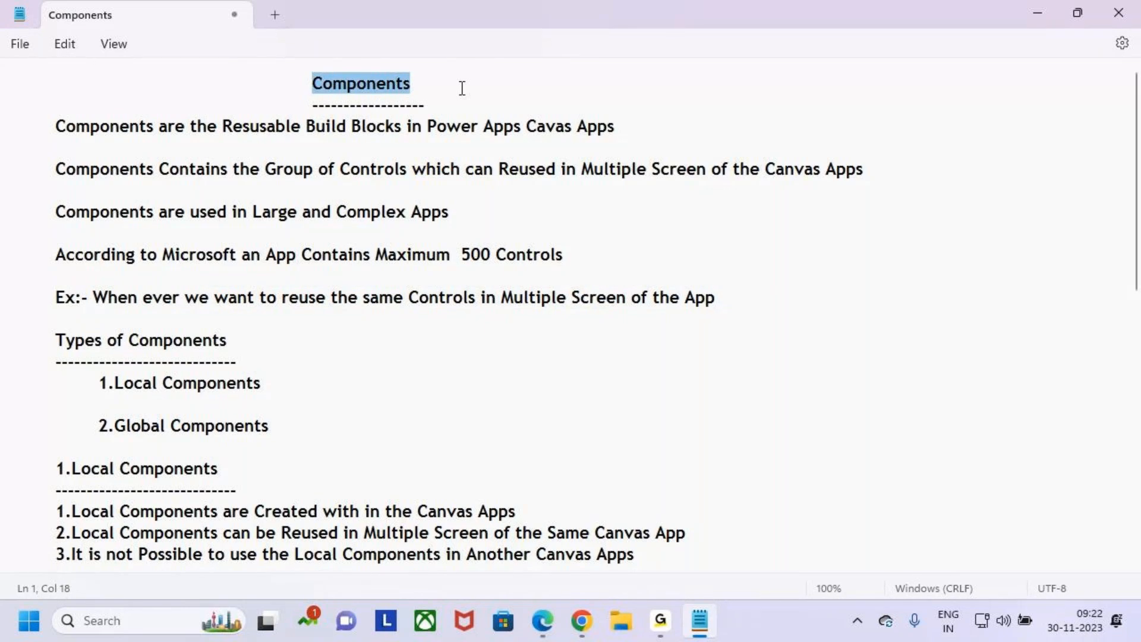
left_click(425, 400)
- Review the two entries under "Types of Components" and the detailed sections that follow
left_click(309, 387)
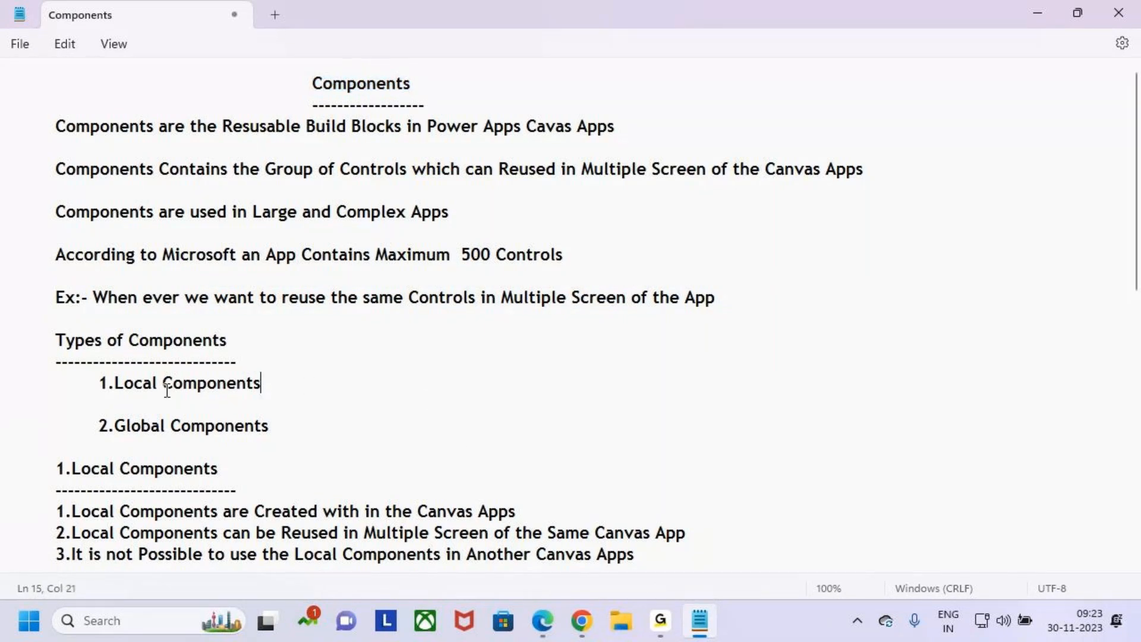
scroll(143, 357, "down", 1)
left_click(96, 305)
key("shift+End")
left_click_drag(99, 347, 313, 349)
left_click(319, 349)
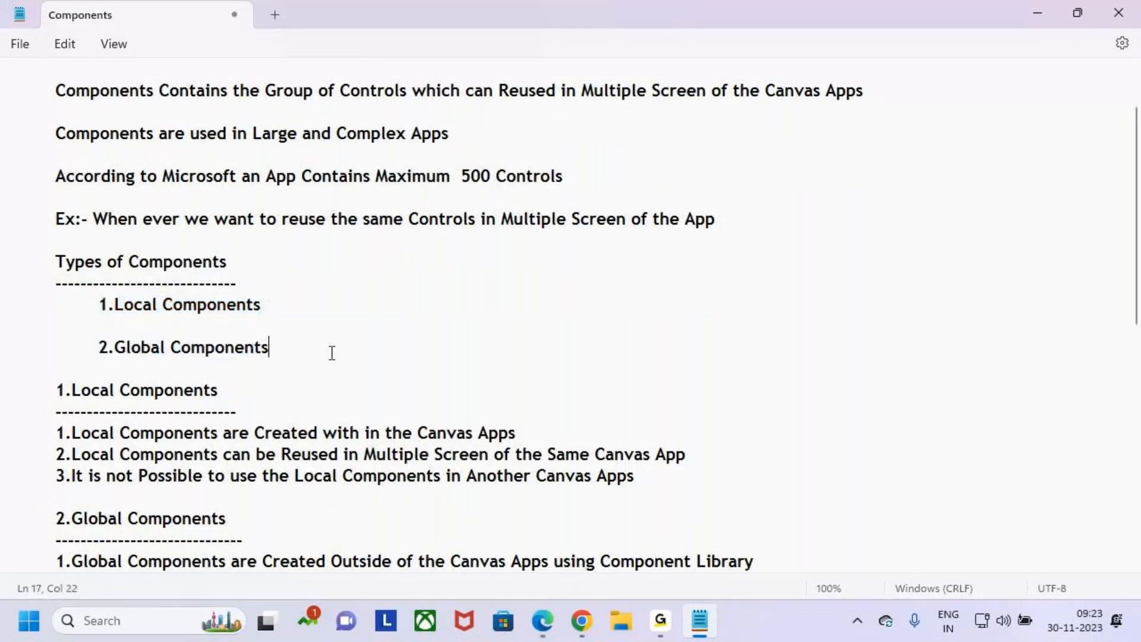
scroll(833, 364, "down", 2)
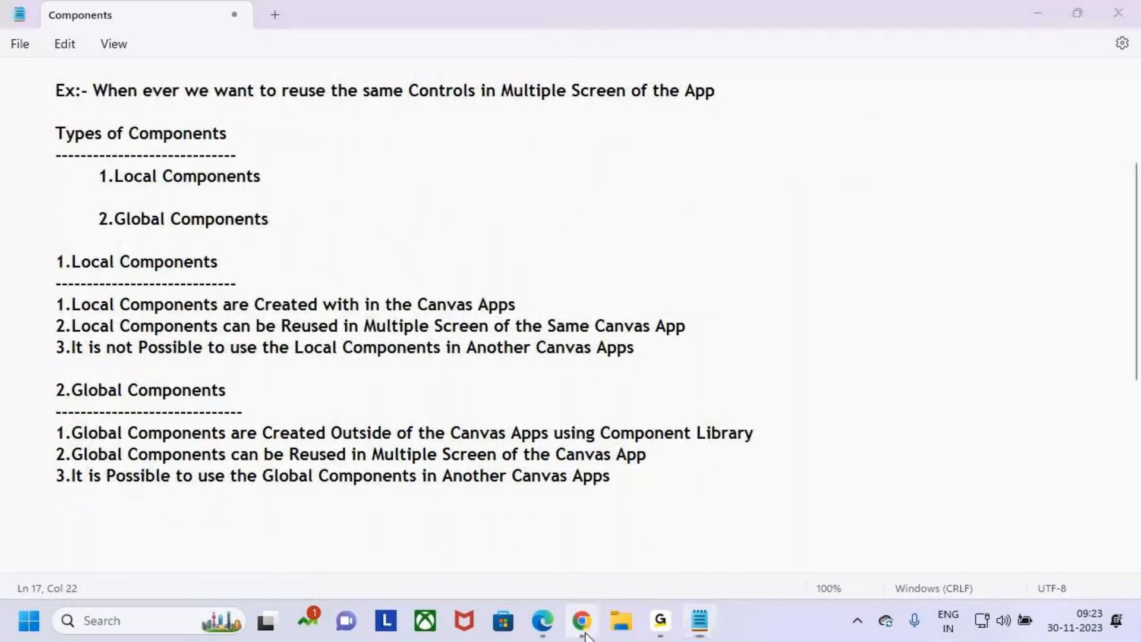
- Switch to Power Apps in Chrome, create a blank canvas app named "Components" in Tablet format and skip the welcome dialog
left_click(583, 630)
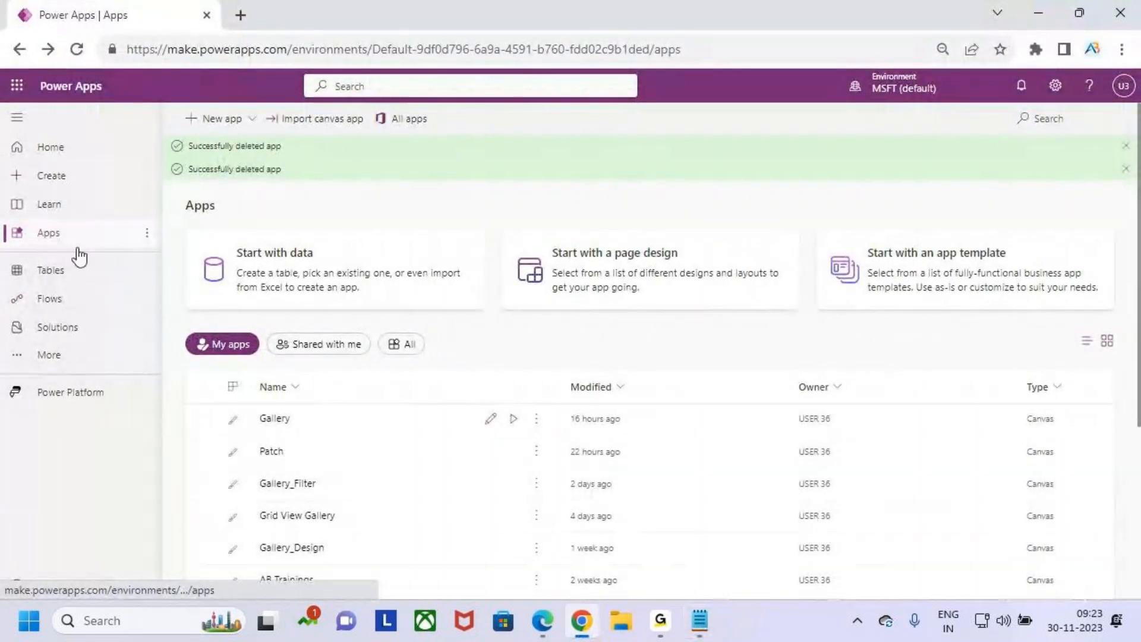
left_click(83, 176)
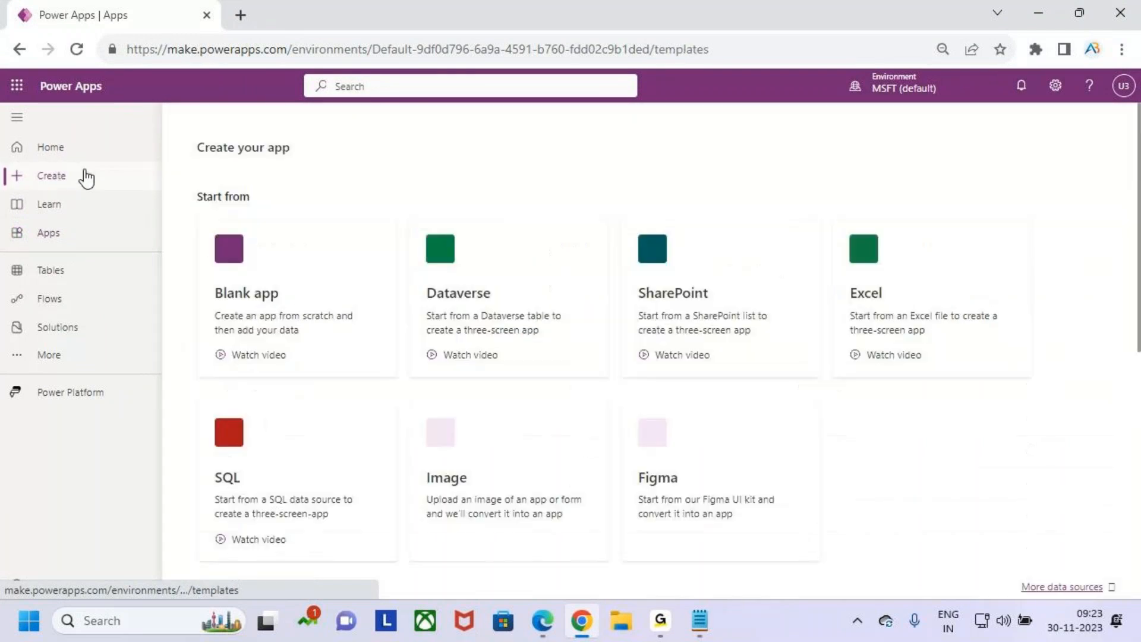
left_click(321, 276)
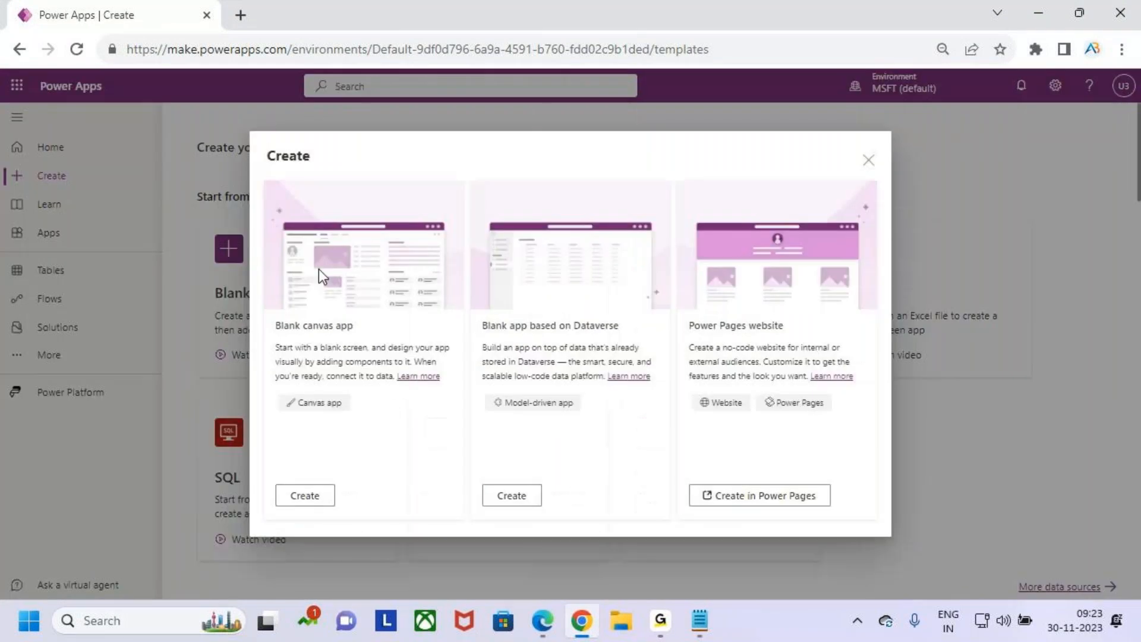
left_click(312, 496)
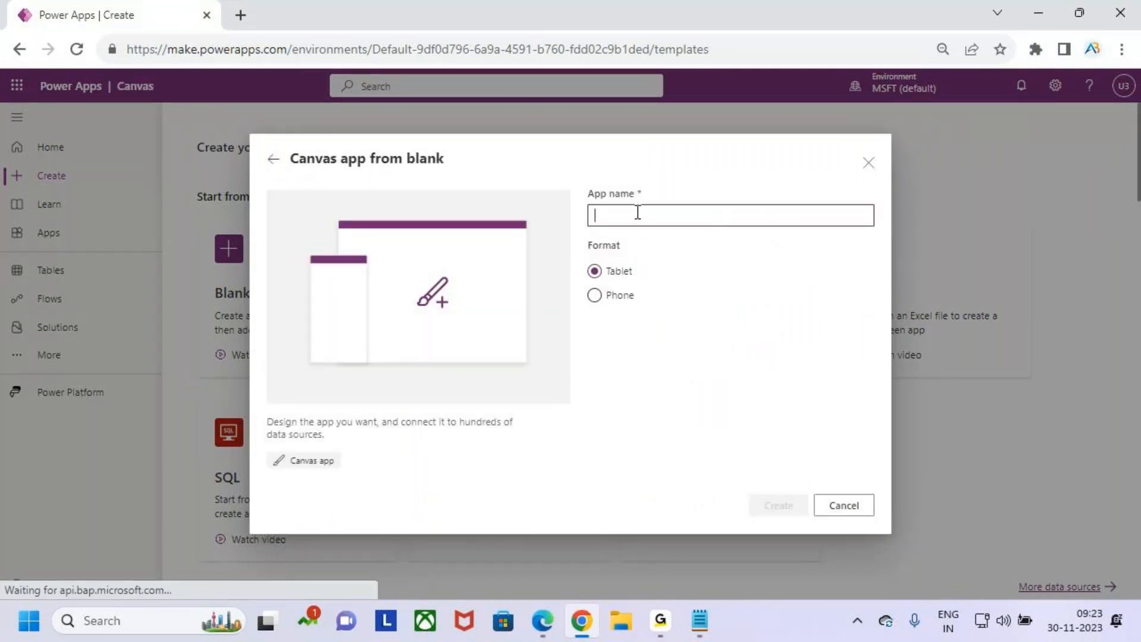
type("Components")
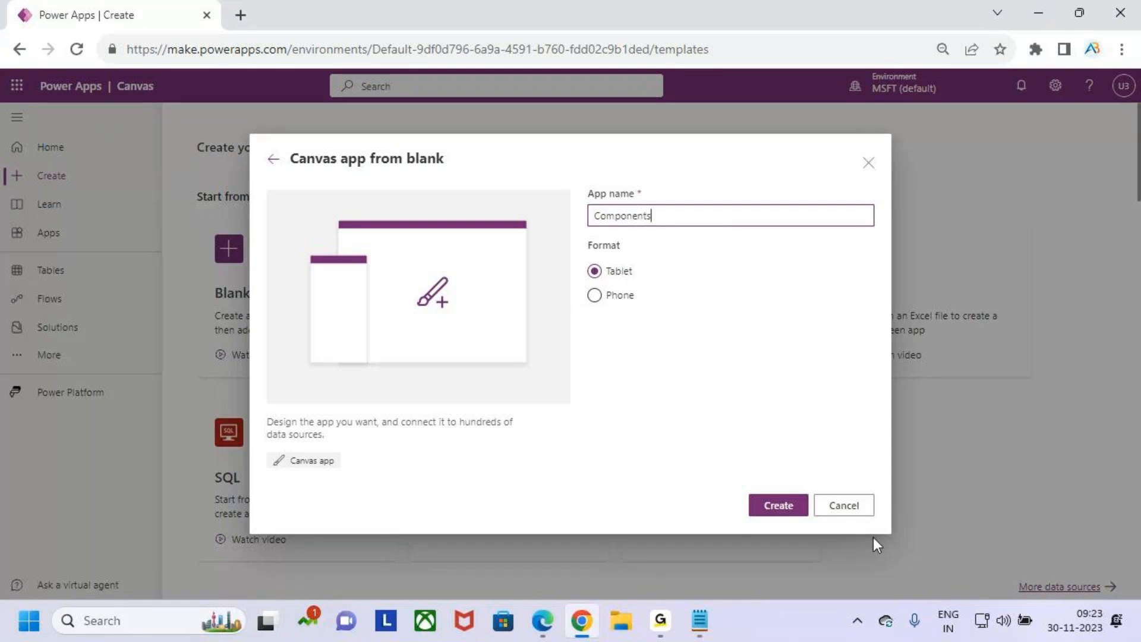
left_click(789, 507)
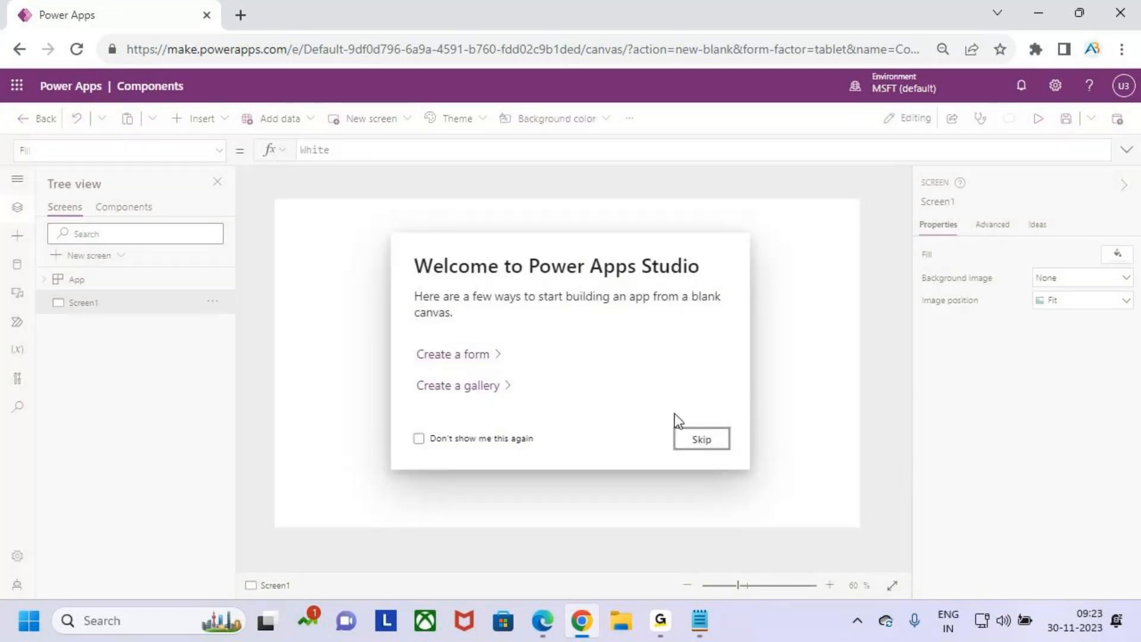
left_click(685, 452)
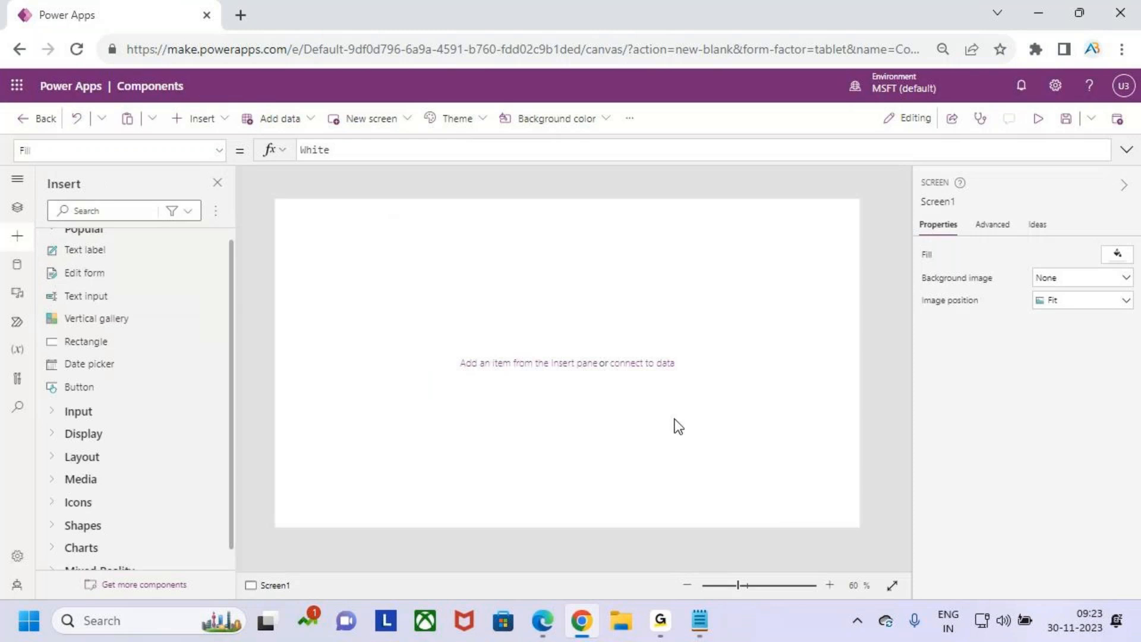
- Show the Tree view and mark its heading, then its Components option, with red boxes, clearing the first box in between
left_click(18, 181)
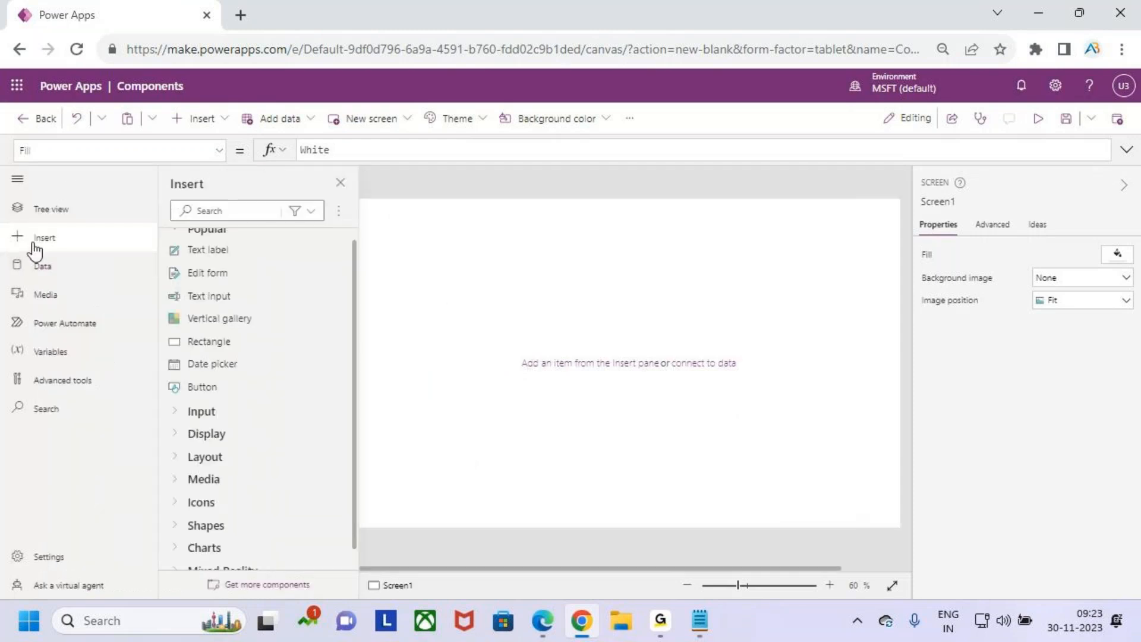
left_click(23, 209)
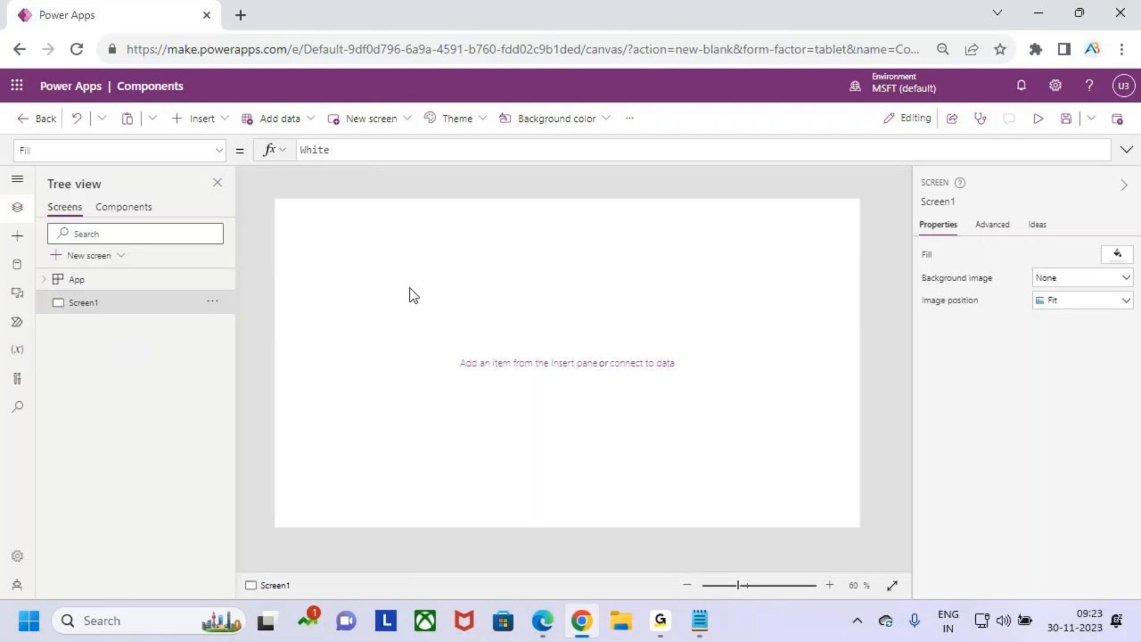
key("ctrl+2")
left_click_drag(43, 173, 109, 196)
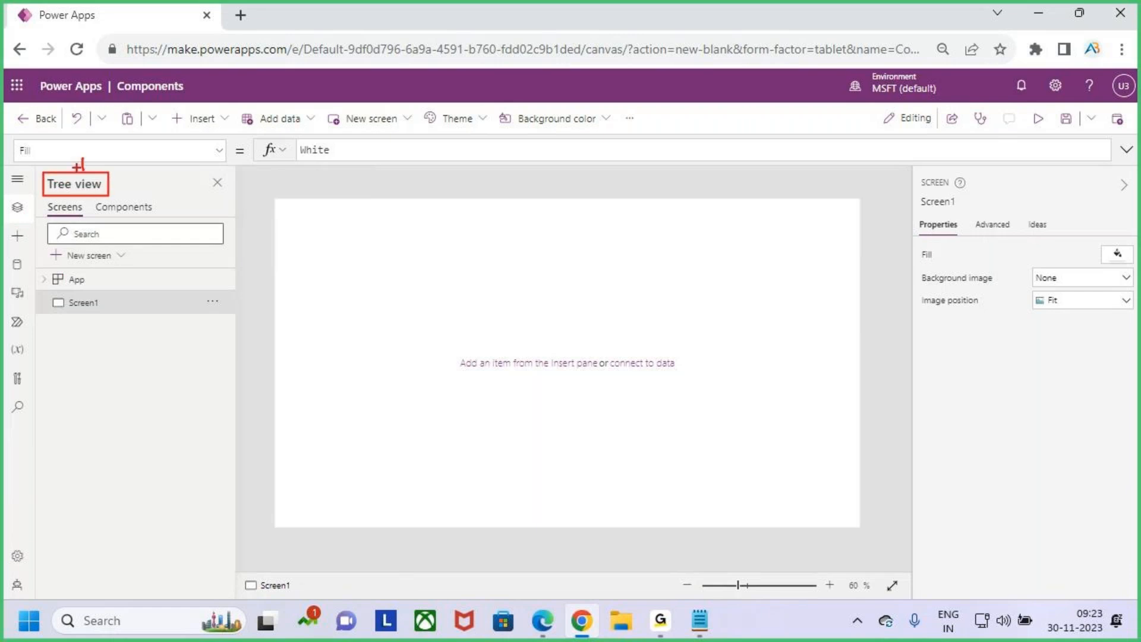
key("Escape")
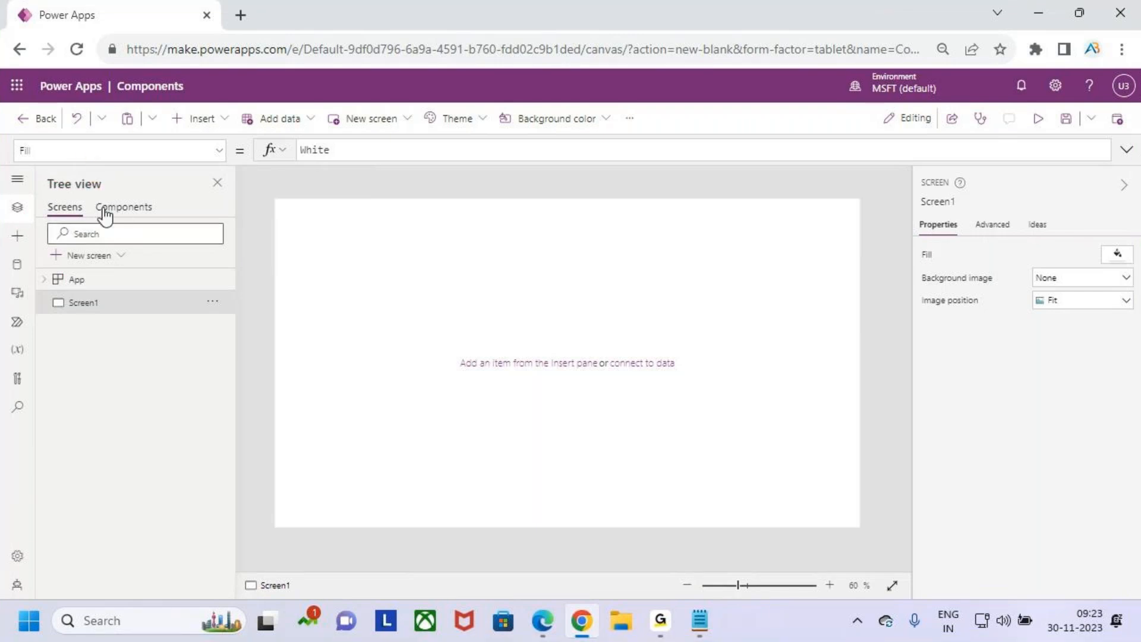
key("ctrl+2")
mouse_move(93, 196)
left_mouse_down()
mouse_move(111, 211)
mouse_move(171, 217)
left_mouse_up()
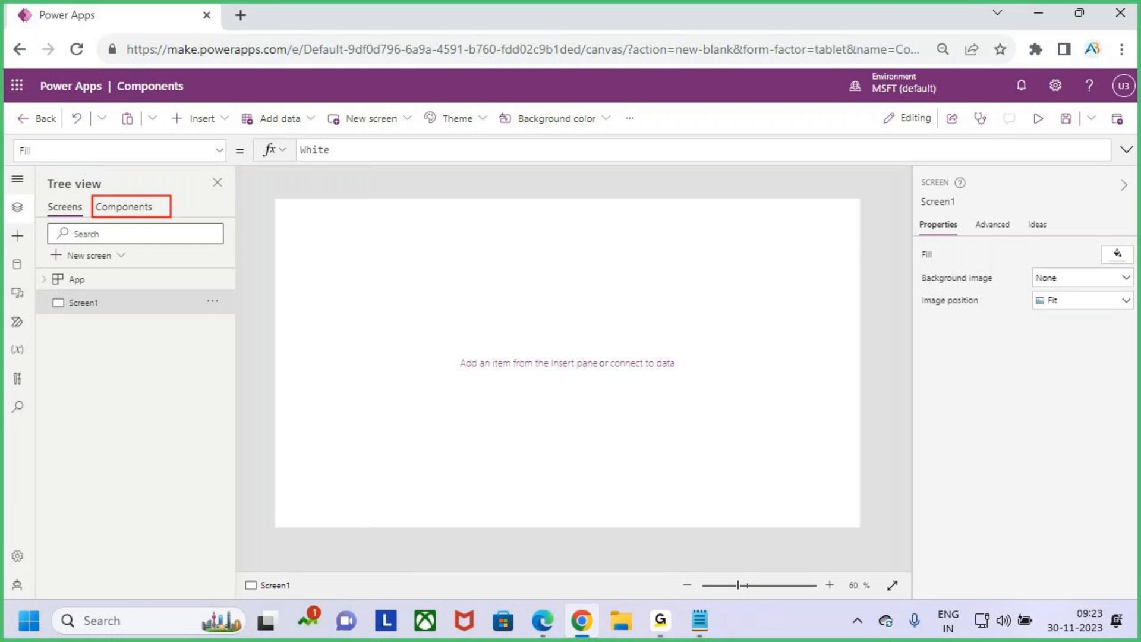
- Clear the red box, revisit the component notes in Notepad by highlighting parts of them, and return to Power Apps in Chrome
key("Escape")
left_click(700, 619)
left_click_drag(67, 271, 7, 262)
left_click(657, 348)
left_click_drag(665, 484, 142, 392)
left_click(367, 389)
left_click(290, 262)
key("alt+Tab")
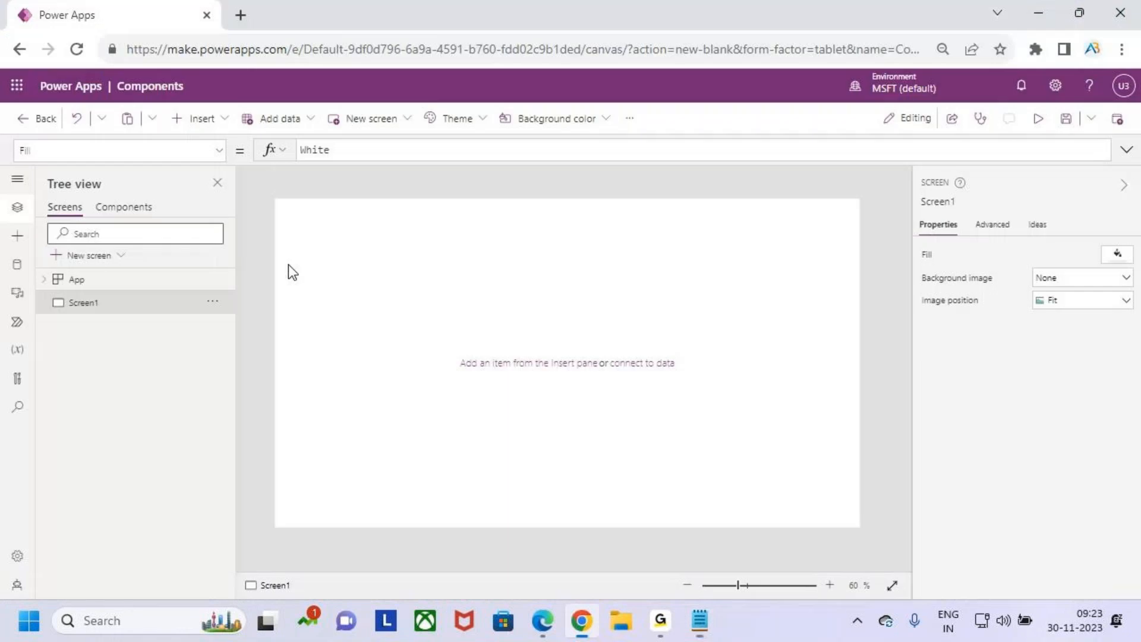
- Rename the app's only screen as "WElcome_Screen"
double_click(99, 304)
type("WElcom")
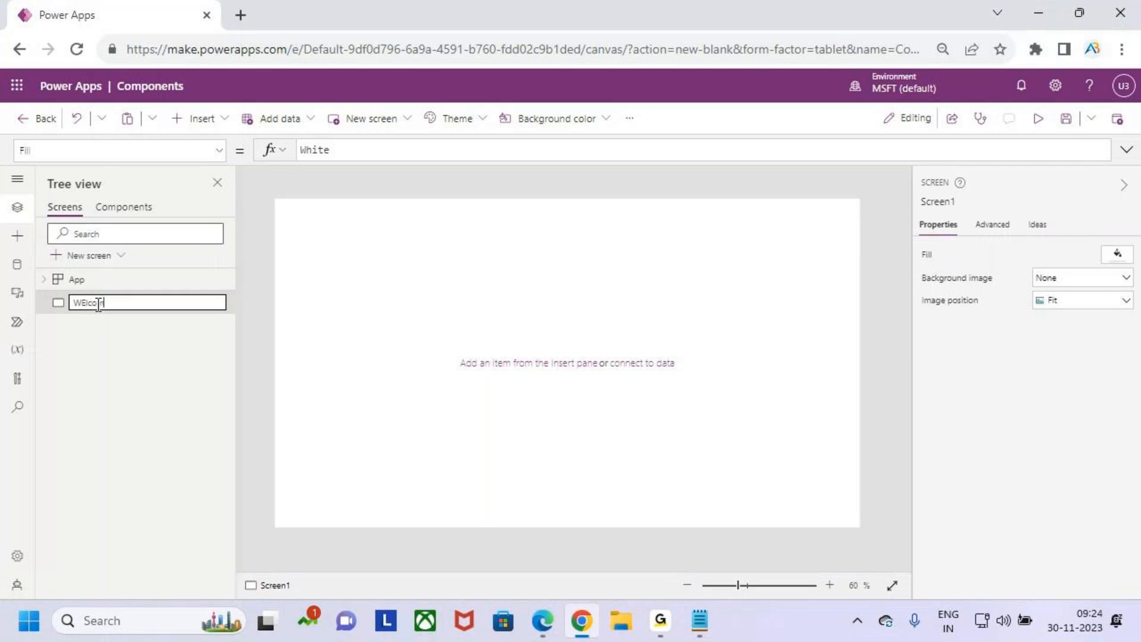
type("e_Screen")
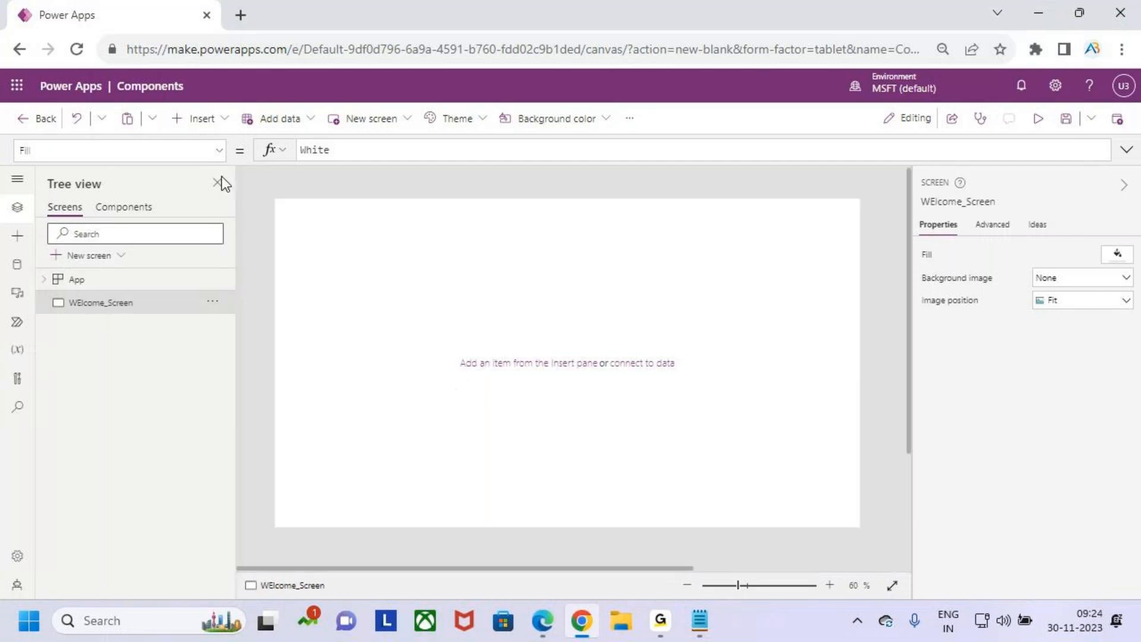
- Insert a text label on the welcome screen and stretch it along the upper edge to about 1366 wide and 85 high
left_click(203, 118)
left_click(245, 207)
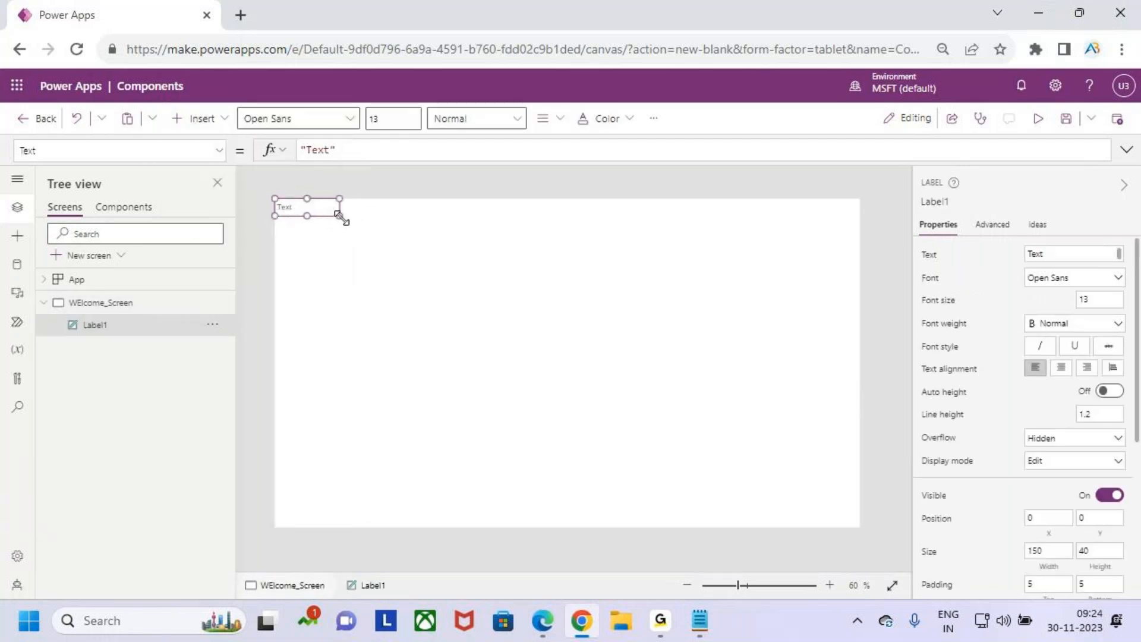
left_click_drag(344, 215, 860, 235)
- Format the welcome screen's label as bold, size 20 and centre-aligned
left_click(501, 122)
left_click(405, 126)
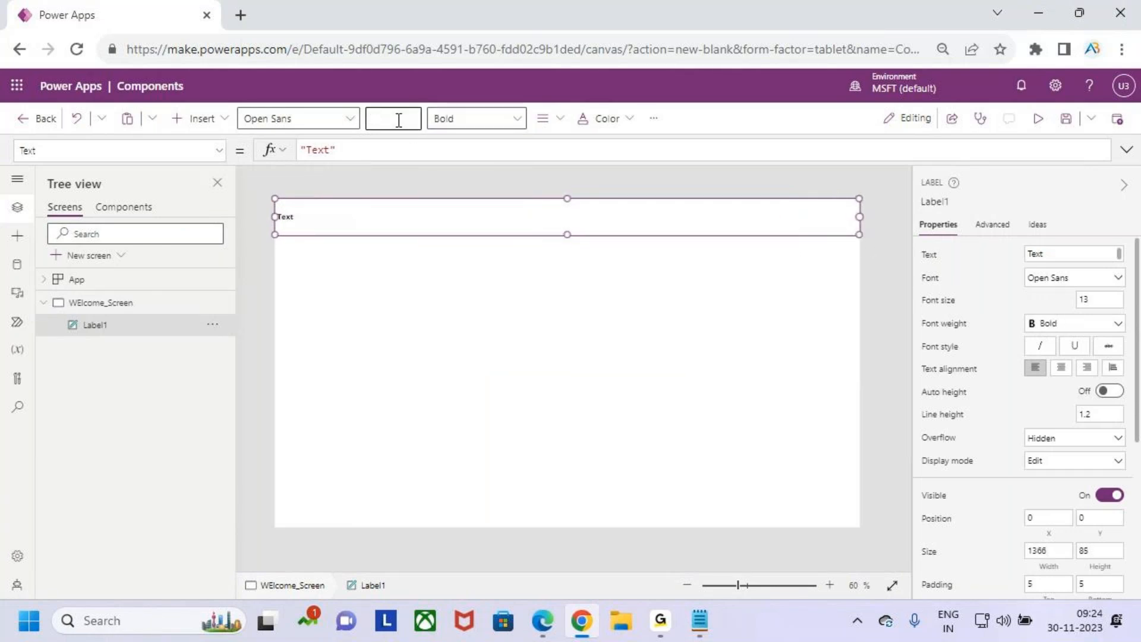
left_click(560, 120)
left_click(584, 173)
- Replace the welcome screen label's default text with "Welcome"
double_click(322, 149)
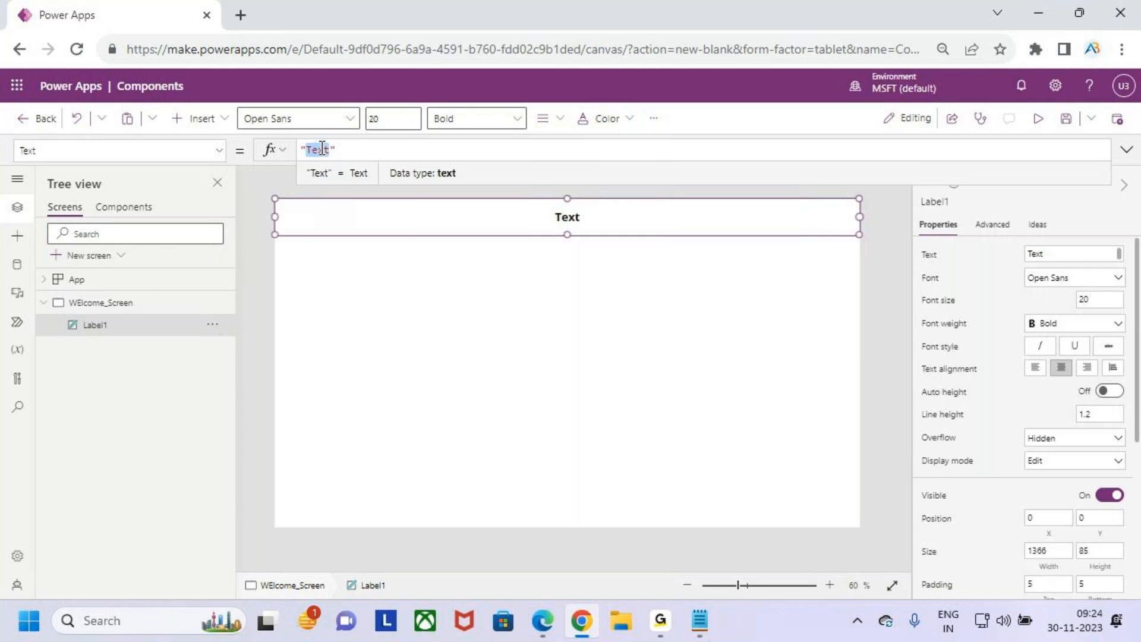
key("BackSpace")
type("WEc")
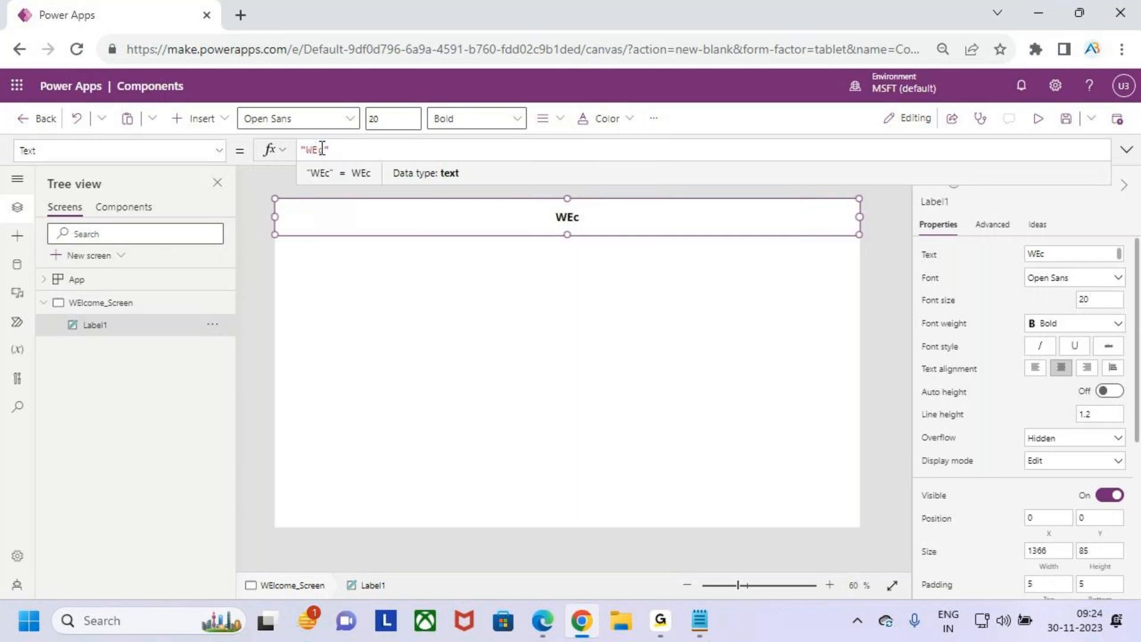
key("BackSpace")
key("BackSpace")
key("BackSpace")
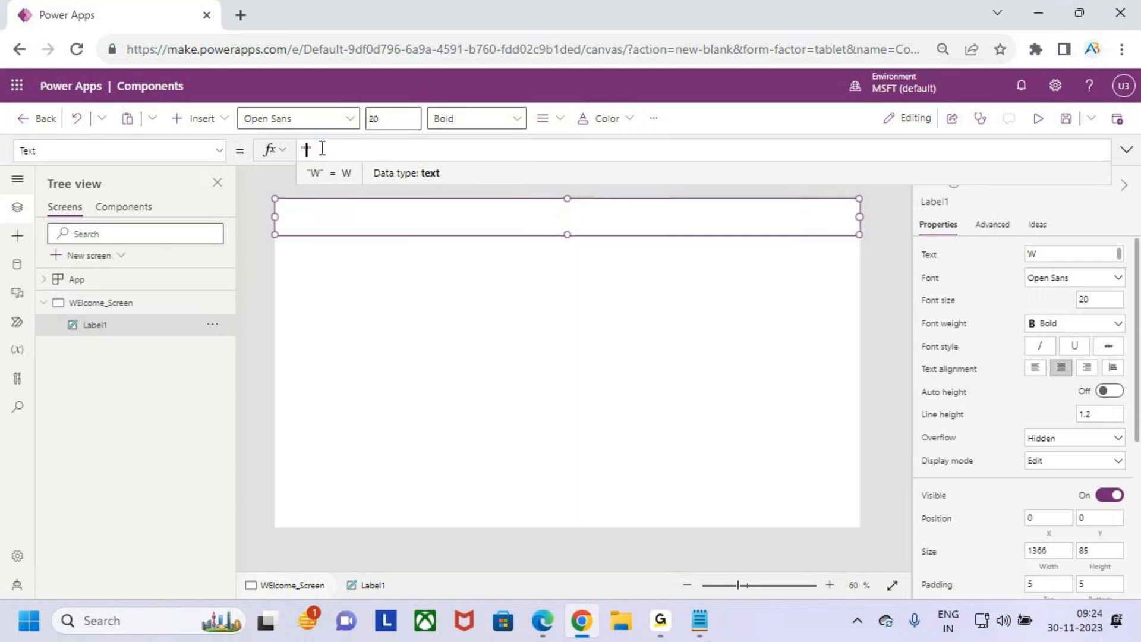
type("WEcome")
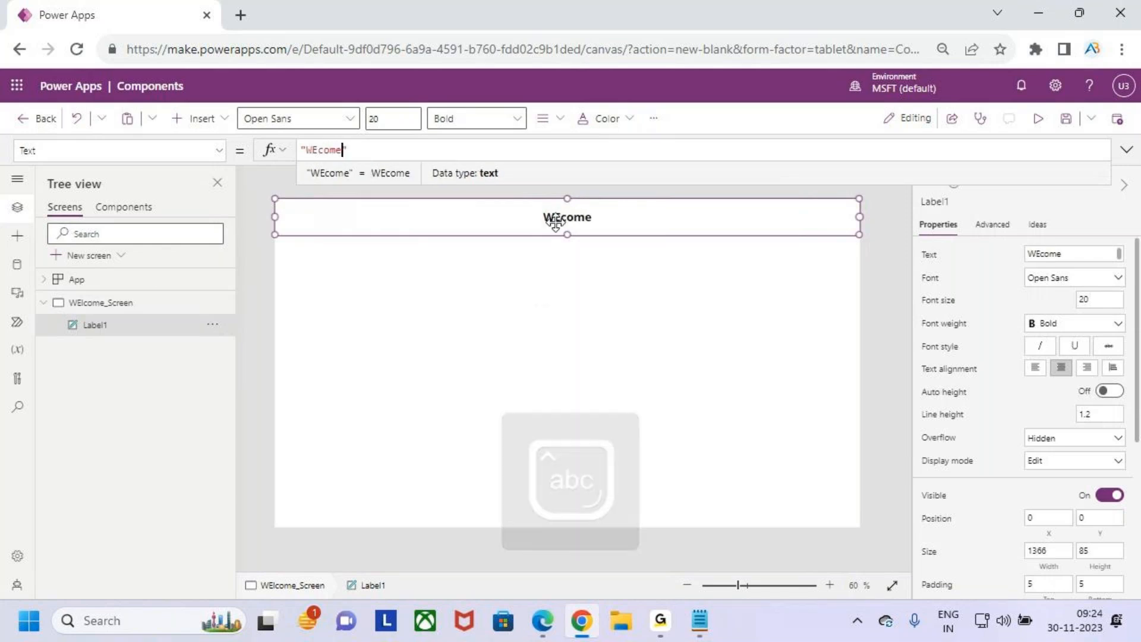
key("Left")
key("Left")
key("BackSpace")
type("el")
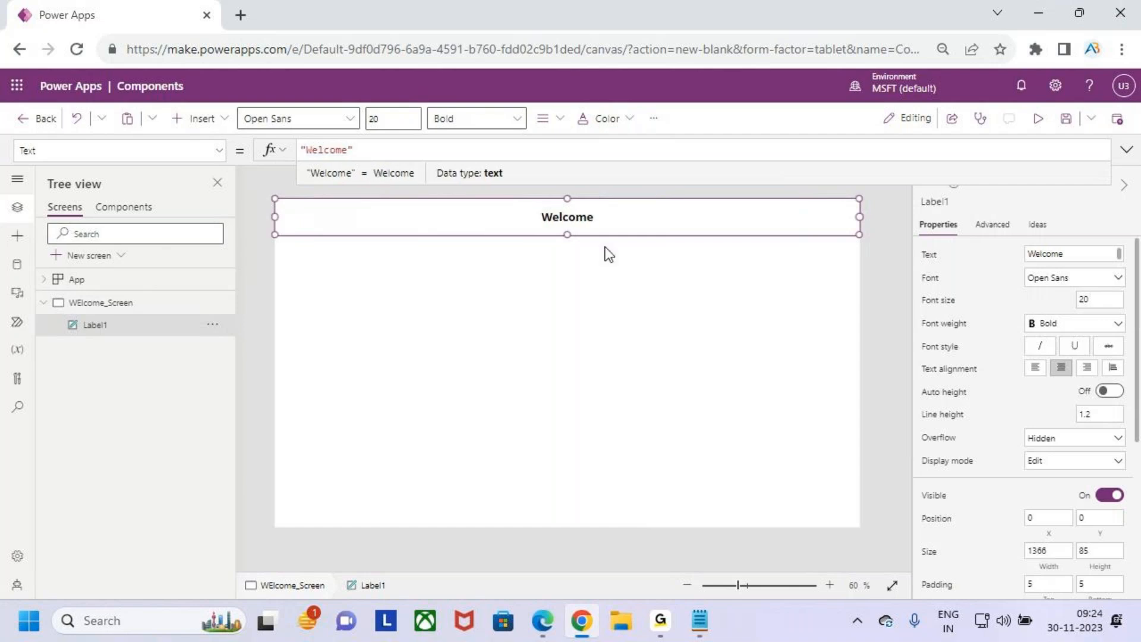
left_click(607, 283)
- Give the "Welcome" label white text on an orange background
left_click(613, 223)
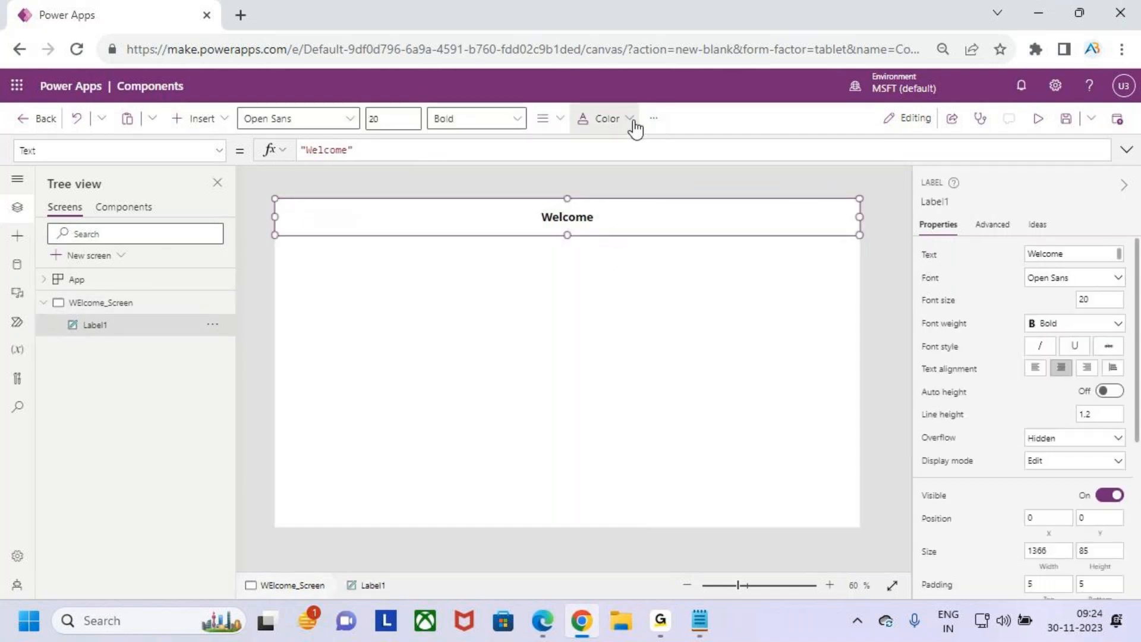
left_click(628, 119)
left_click(754, 198)
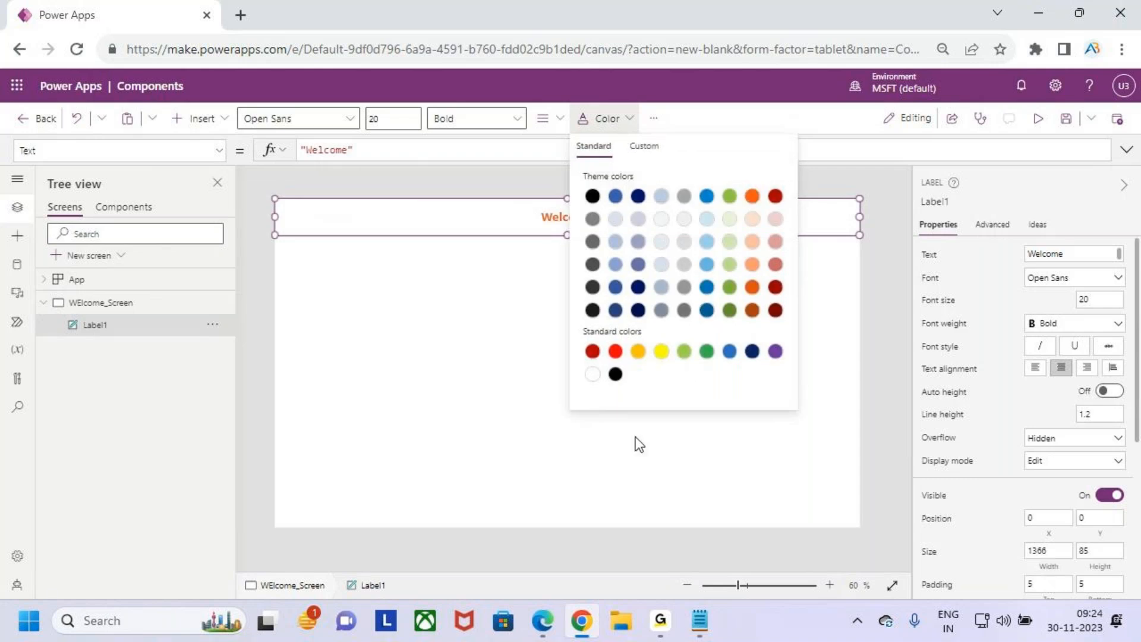
left_click(592, 373)
left_click(654, 118)
mouse_move(698, 151)
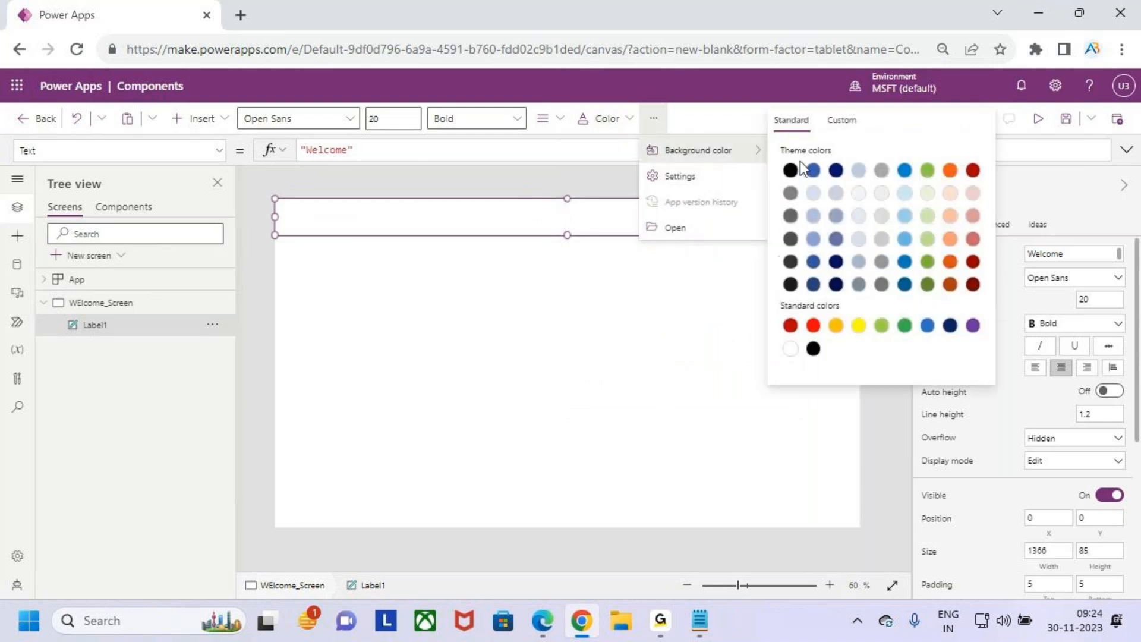
left_click(950, 170)
left_click(594, 380)
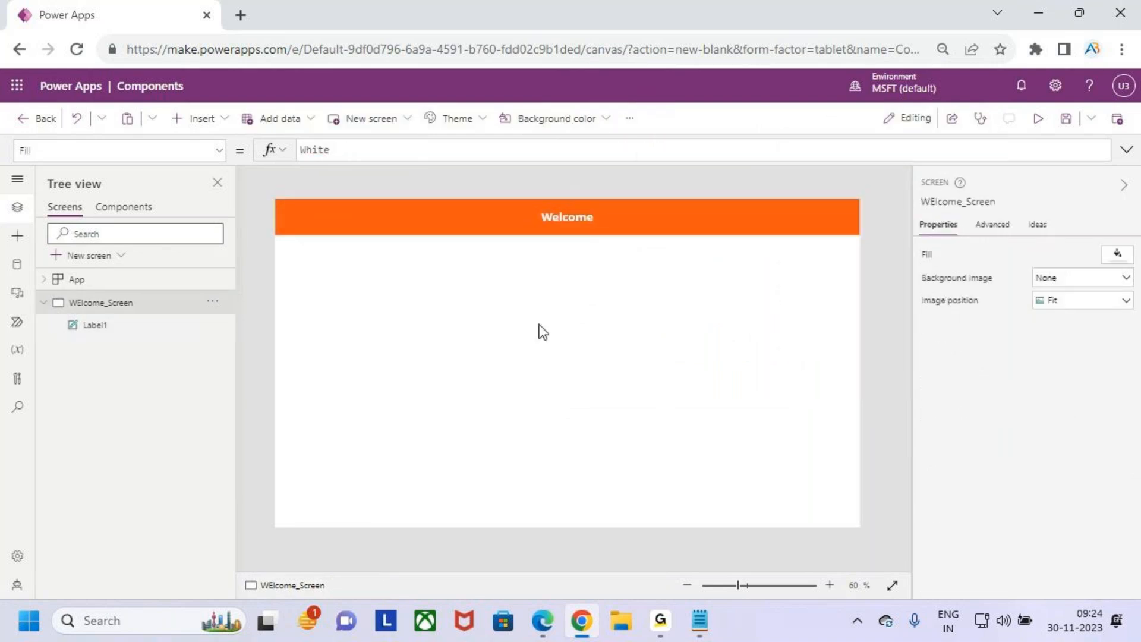
- Add a second blank screen and name it "Gallery_Screen"
left_click(89, 255)
left_click(126, 376)
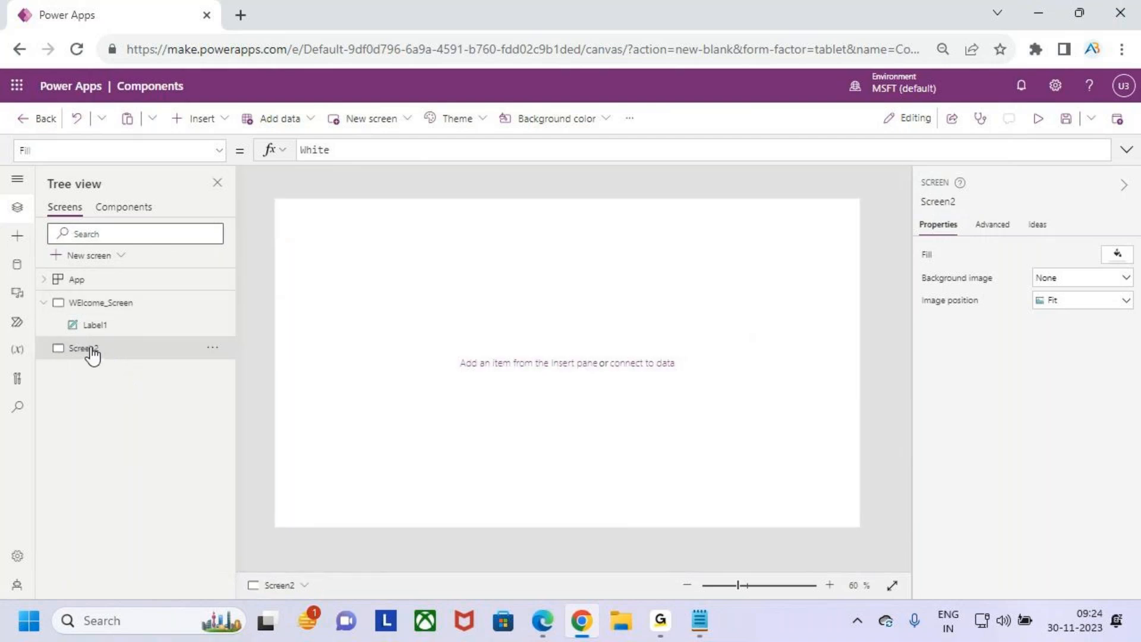
double_click(90, 351)
type("Gallery_Sc")
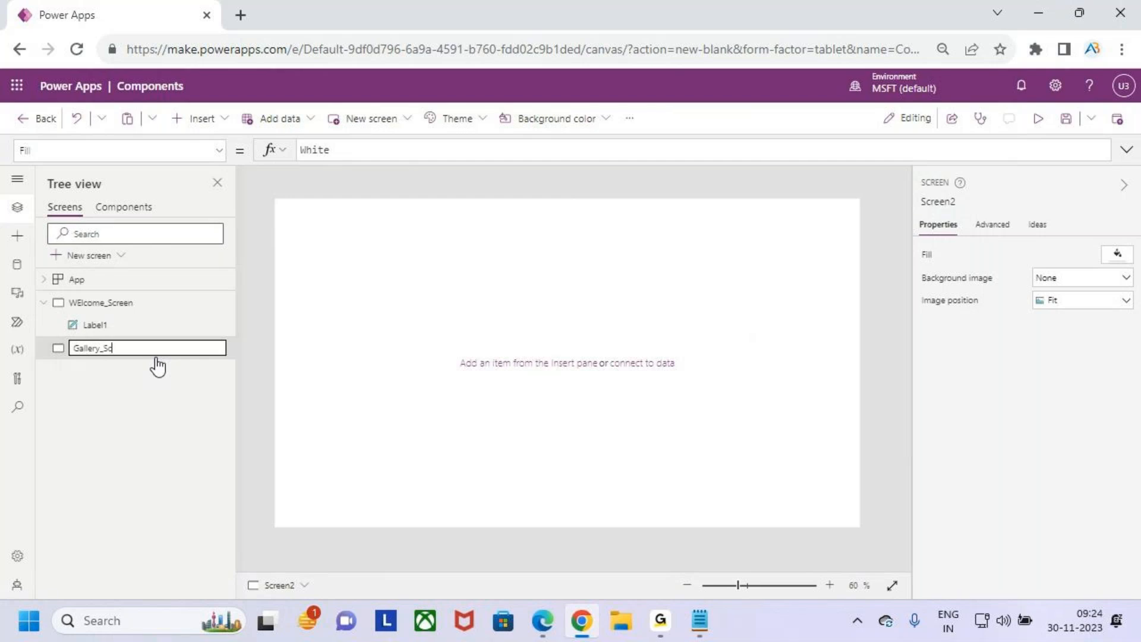
type("reen")
left_click(349, 330)
- Insert a text label on Gallery_Screen and stretch it along the upper edge to about 1366 wide and 95 high
left_click(199, 118)
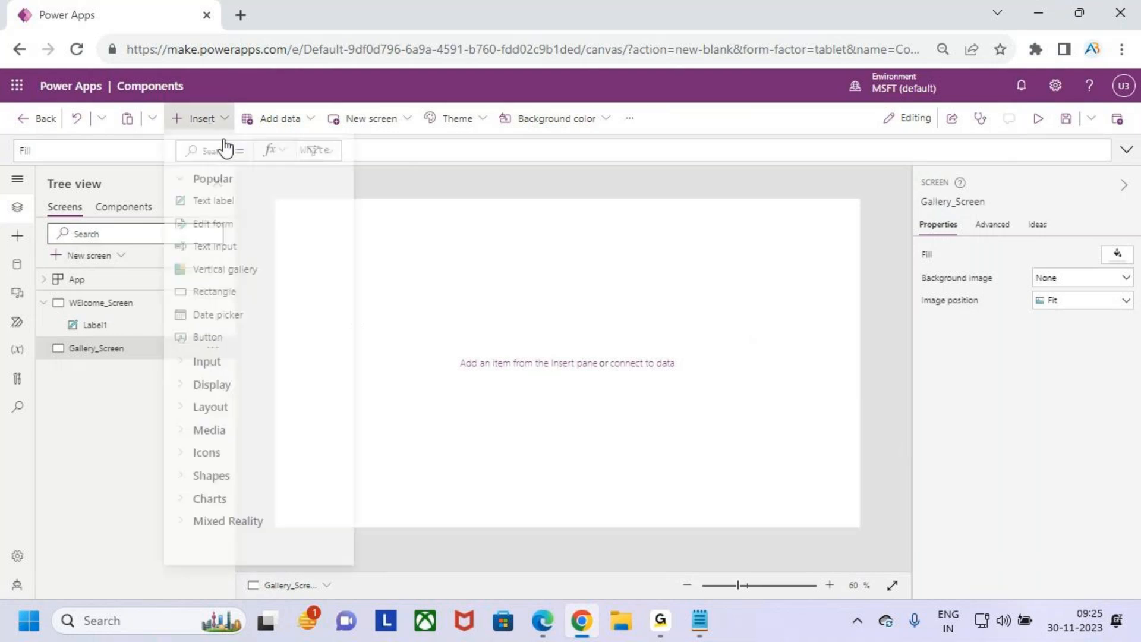
left_click(240, 201)
left_click_drag(302, 206, 861, 242)
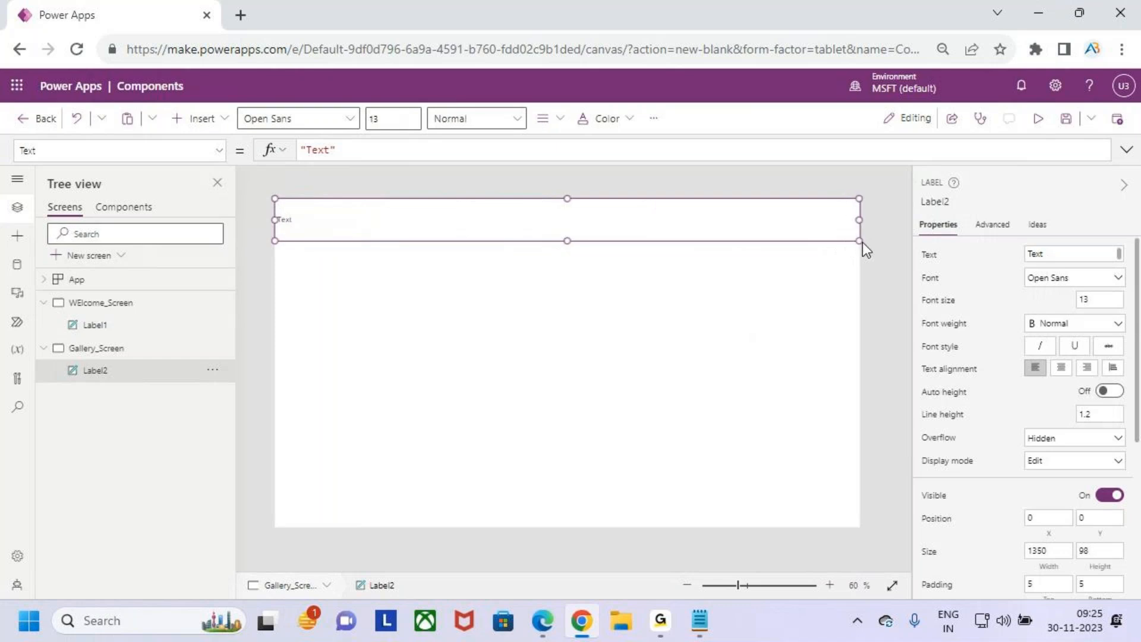
- Format the Gallery_Screen label with font size 20, bold weight and centre alignment
left_click(387, 121)
double_click(387, 121)
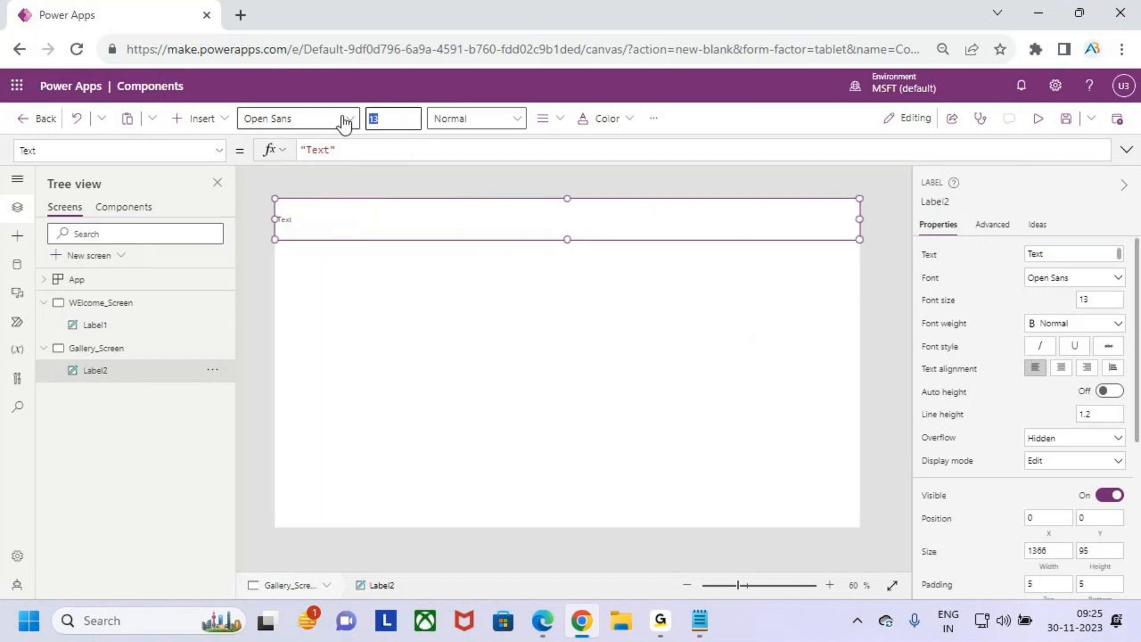
key("Return")
left_click(487, 126)
left_click(484, 141)
left_click(558, 119)
left_click(579, 172)
- Set the Gallery_Screen label's text colour to white and its background to orange
left_click(606, 119)
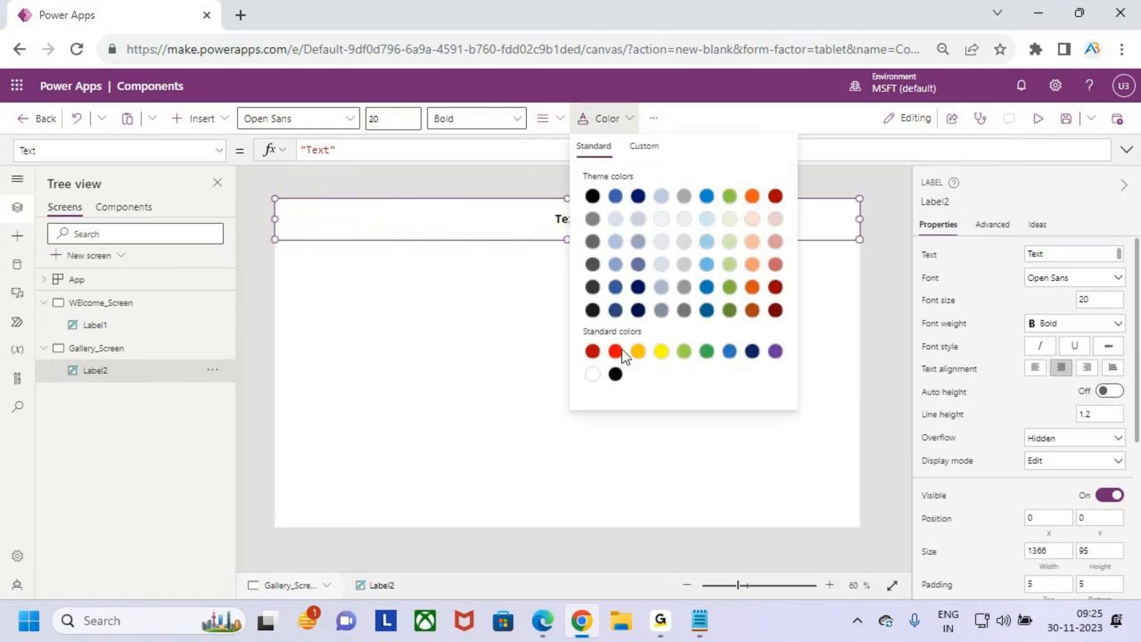
left_click(592, 374)
left_click(654, 118)
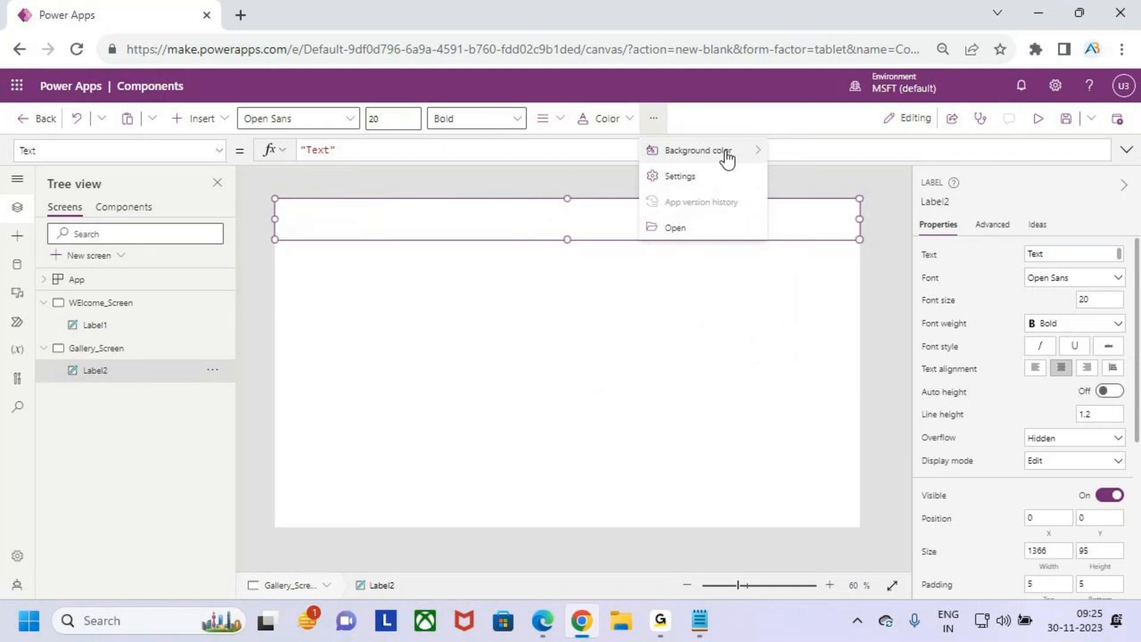
mouse_move(728, 158)
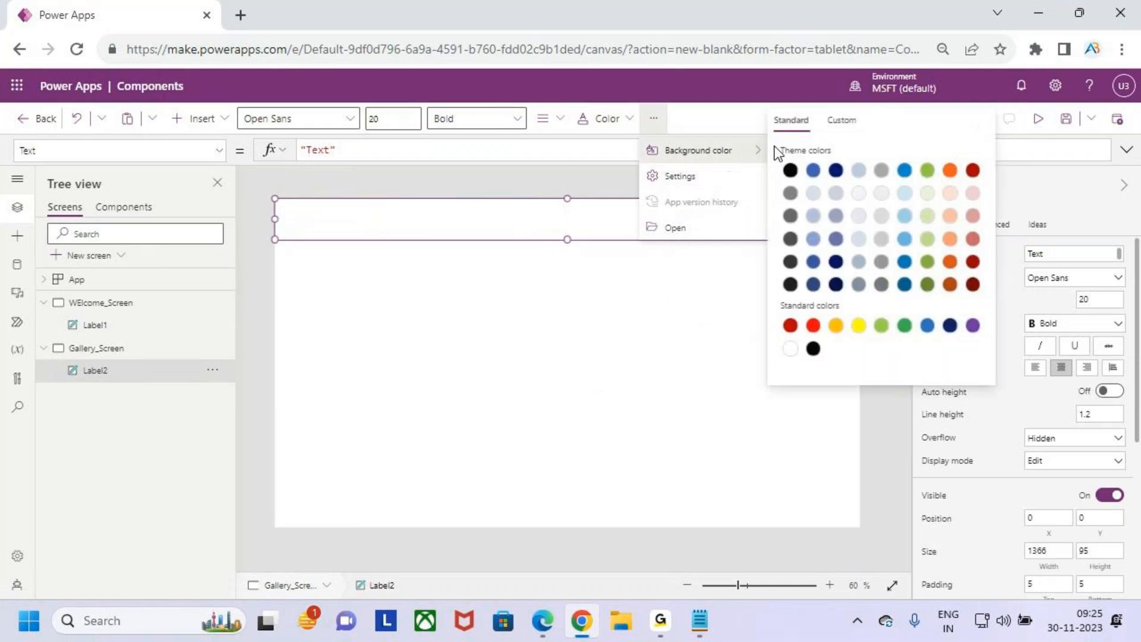
left_click(949, 171)
left_click(646, 275)
- Change the Gallery_Screen label's text to "Gallery"
left_click(583, 219)
left_click(582, 219)
type("Gallery")
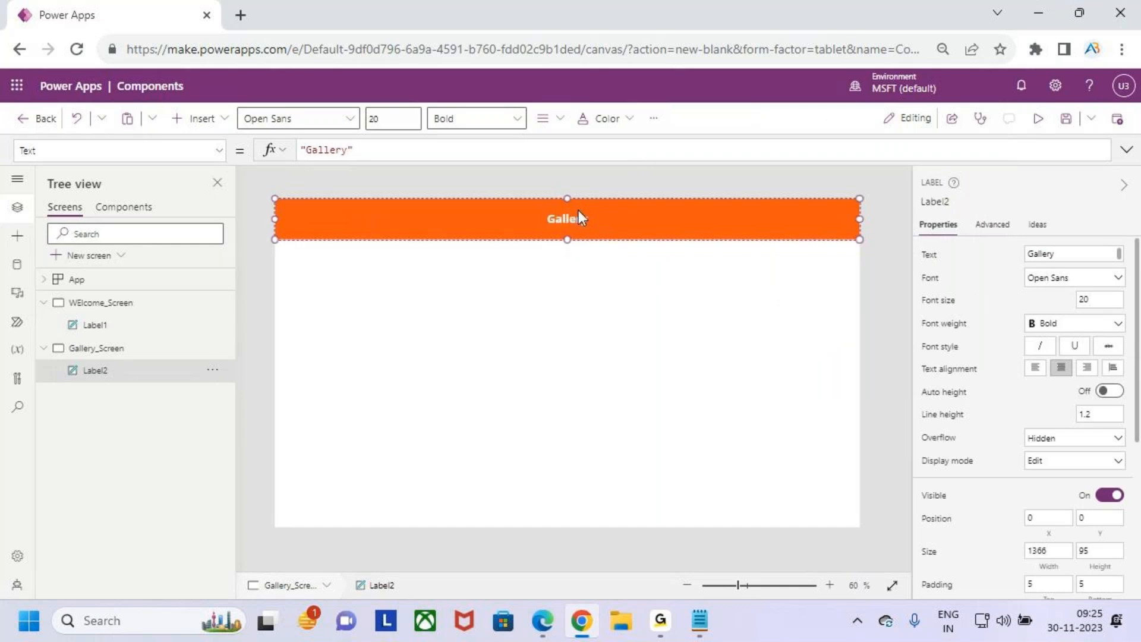
left_click(577, 269)
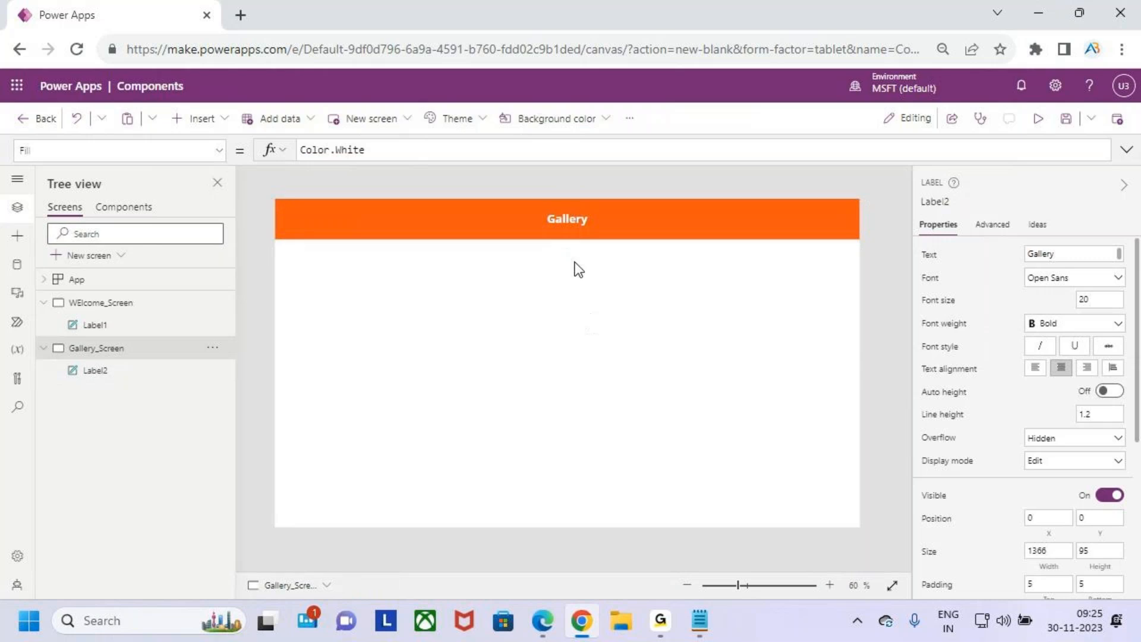
left_click(575, 222)
- Add a third blank screen and name it "Form_Screen"
left_click(89, 255)
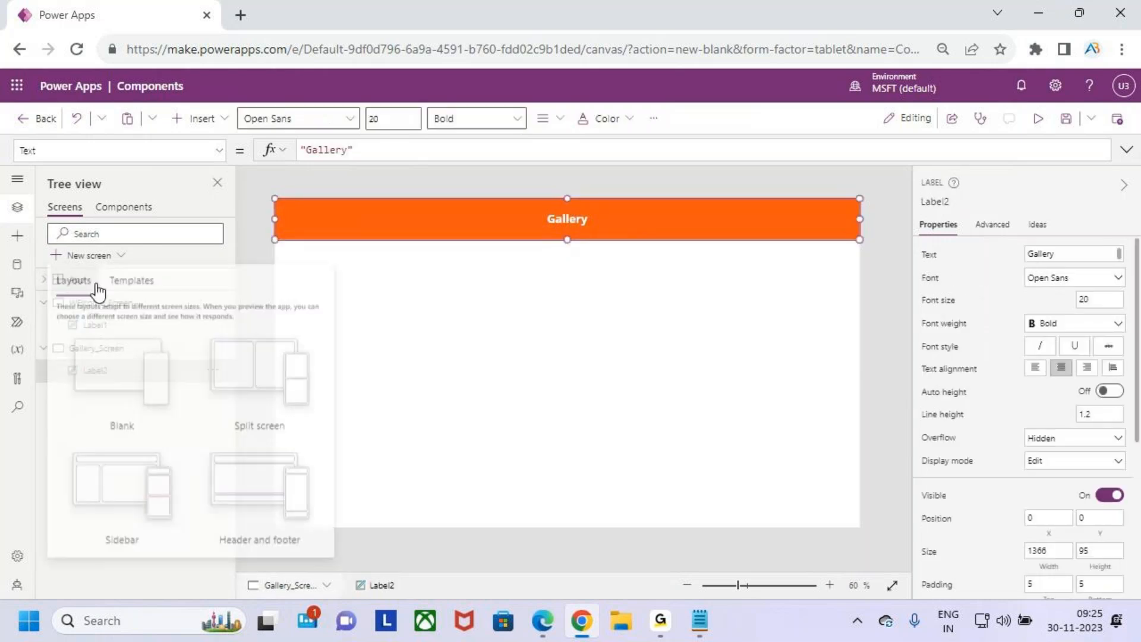
left_click(126, 394)
double_click(93, 398)
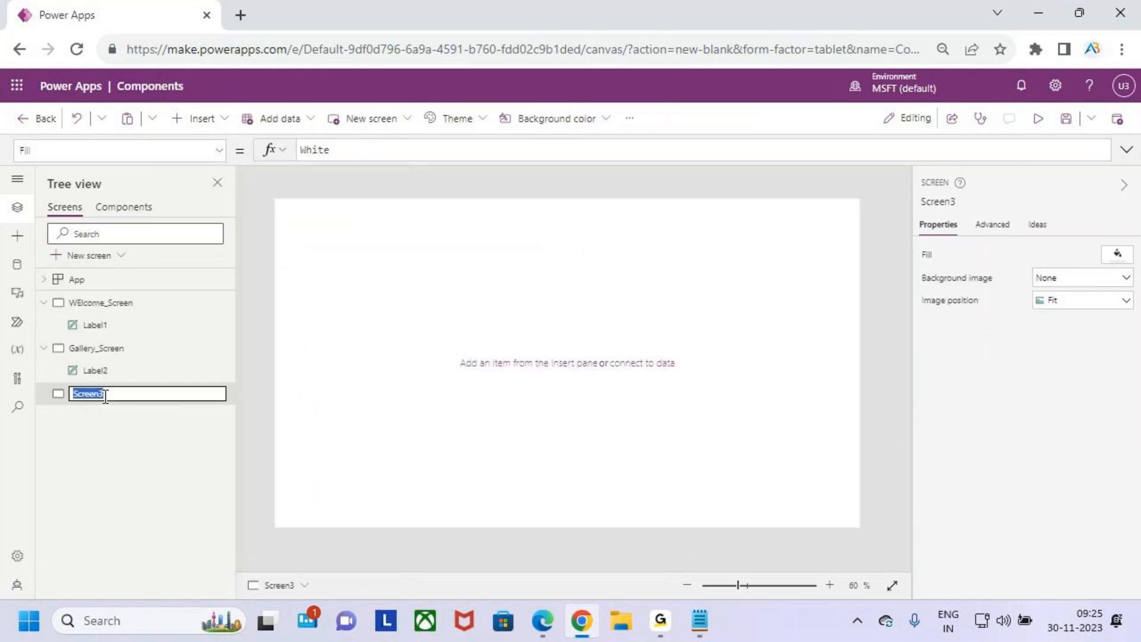
type("Form_Screen")
key("Return")
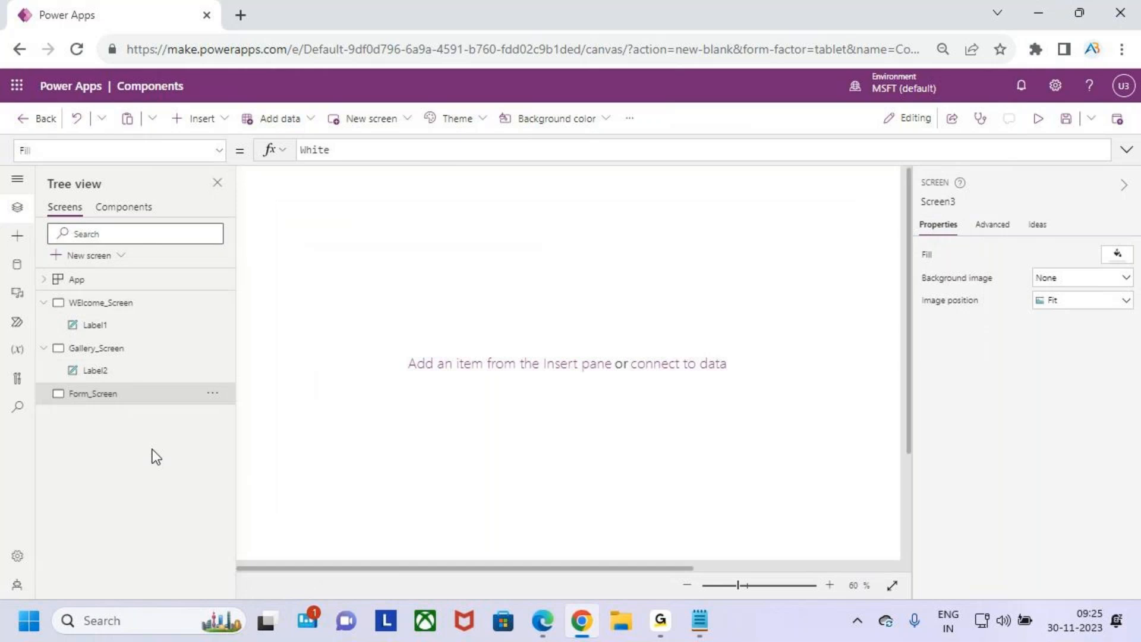
- Insert a text label on Form_Screen and stretch it along the upper edge to about 1366 wide and 91 high
left_click(196, 119)
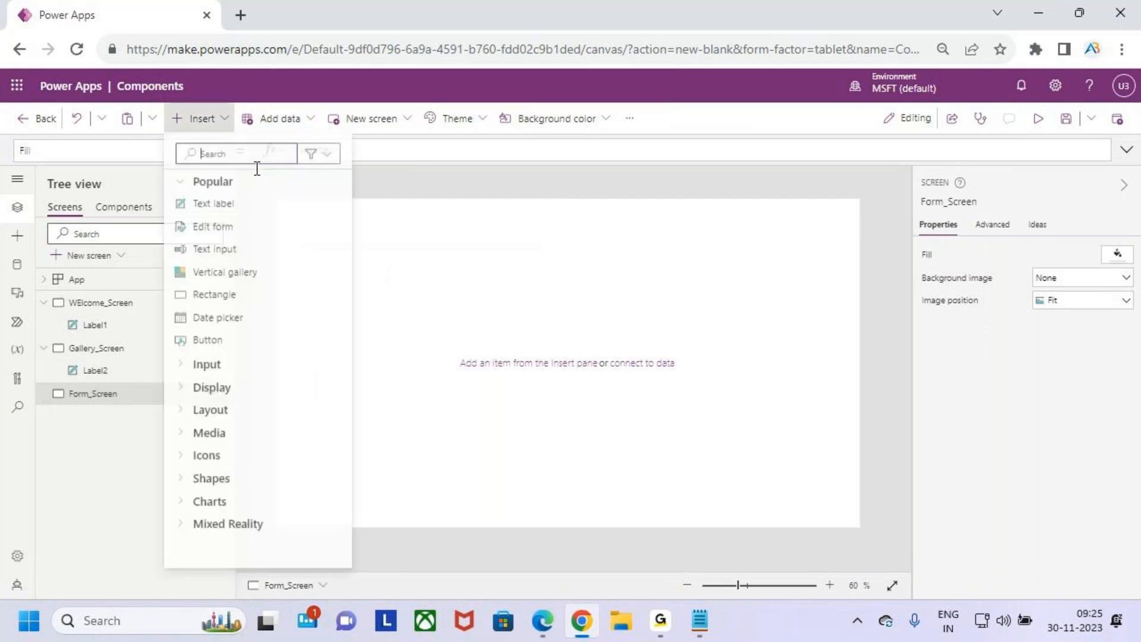
left_click(248, 203)
left_click_drag(327, 222, 881, 242)
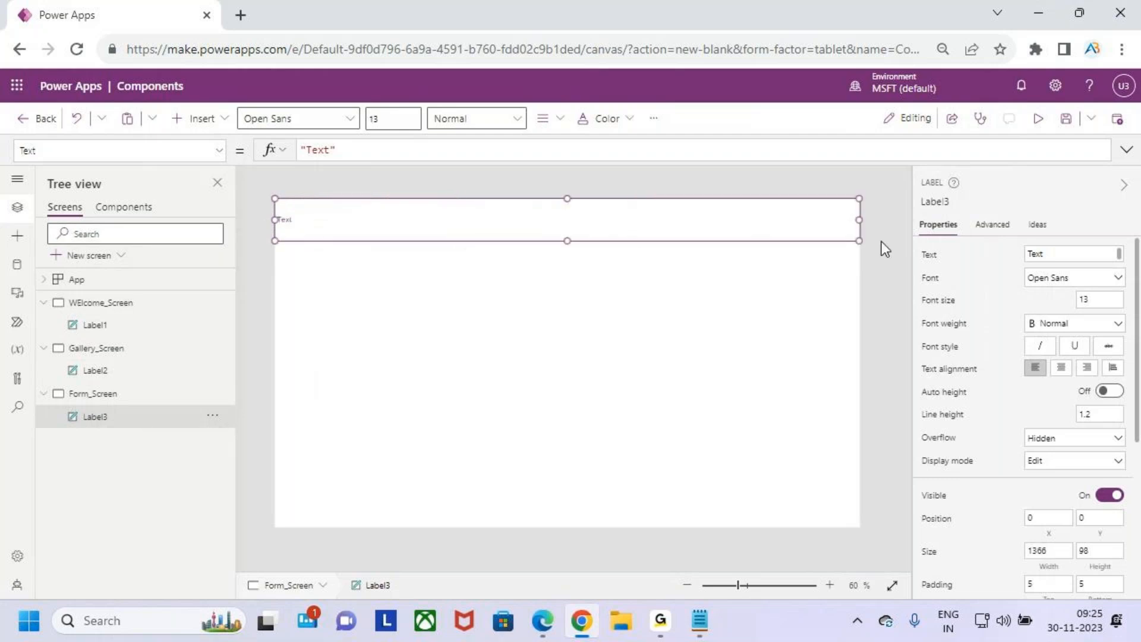
- Format the Form_Screen label with font size 20, bold weight and centre alignment
left_click(386, 119)
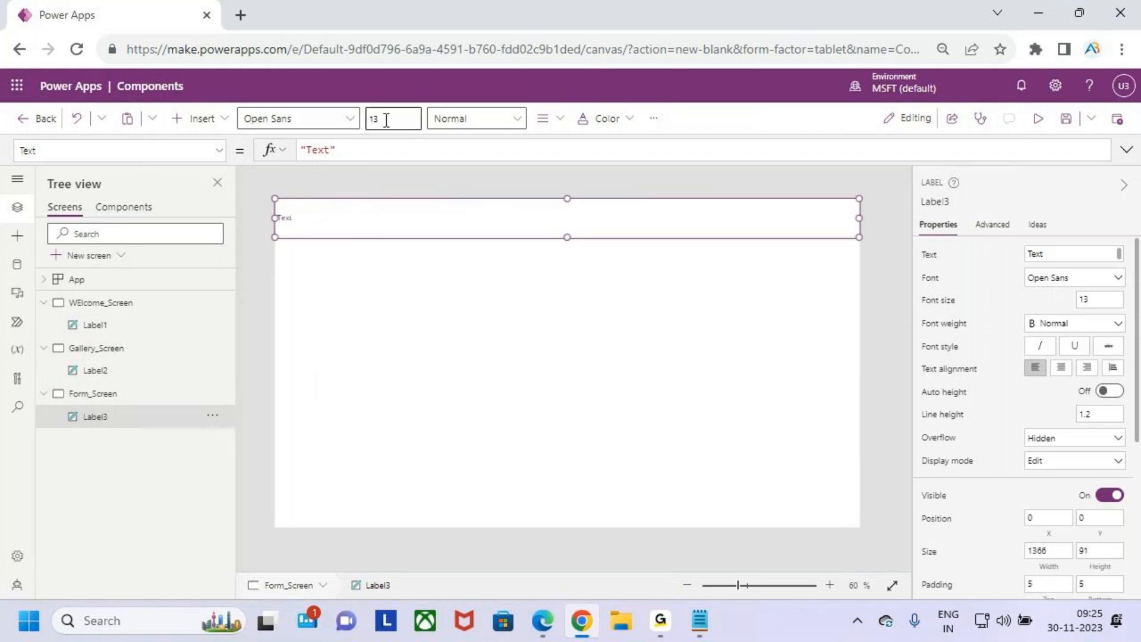
type("20")
key("Return")
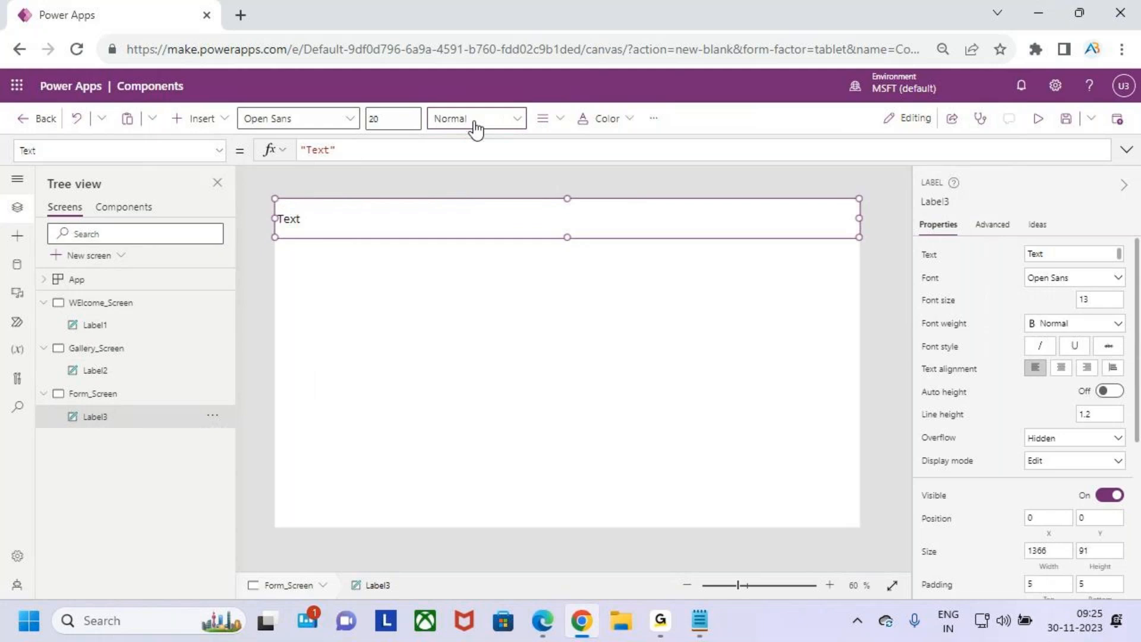
left_click(476, 126)
left_click(514, 144)
left_click(545, 123)
left_click(572, 177)
- Set the Form_Screen label's text colour to white and its background to orange
left_click(615, 128)
left_click(634, 237)
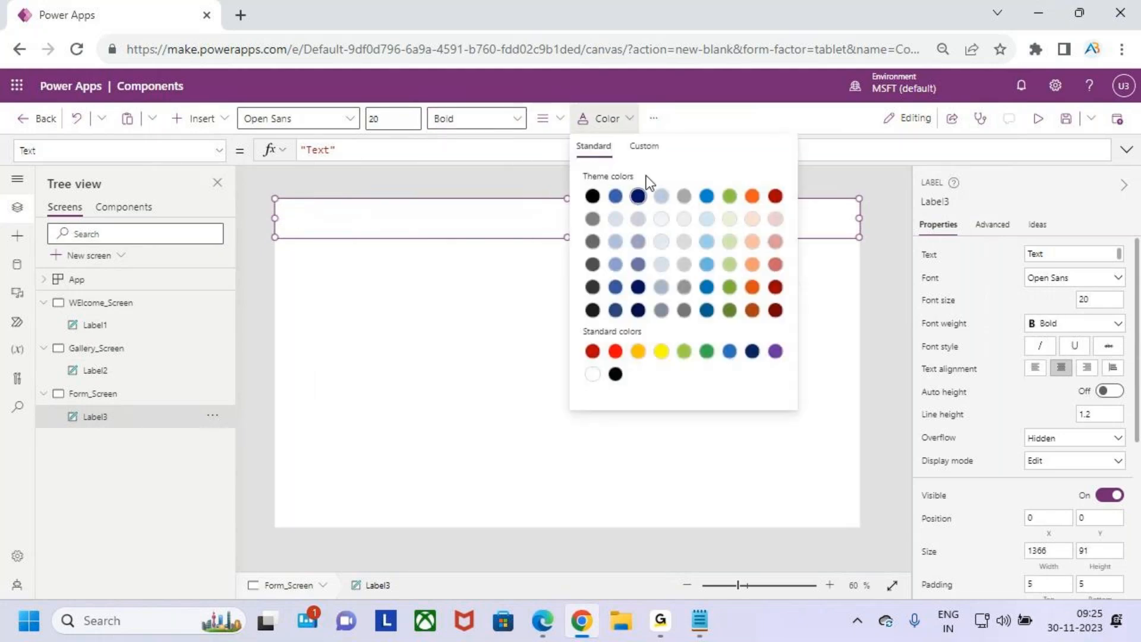
left_click(654, 118)
mouse_move(677, 152)
left_click(950, 173)
left_click(435, 368)
- Change the Form_Screen label's text to "Forms"
left_click(652, 219)
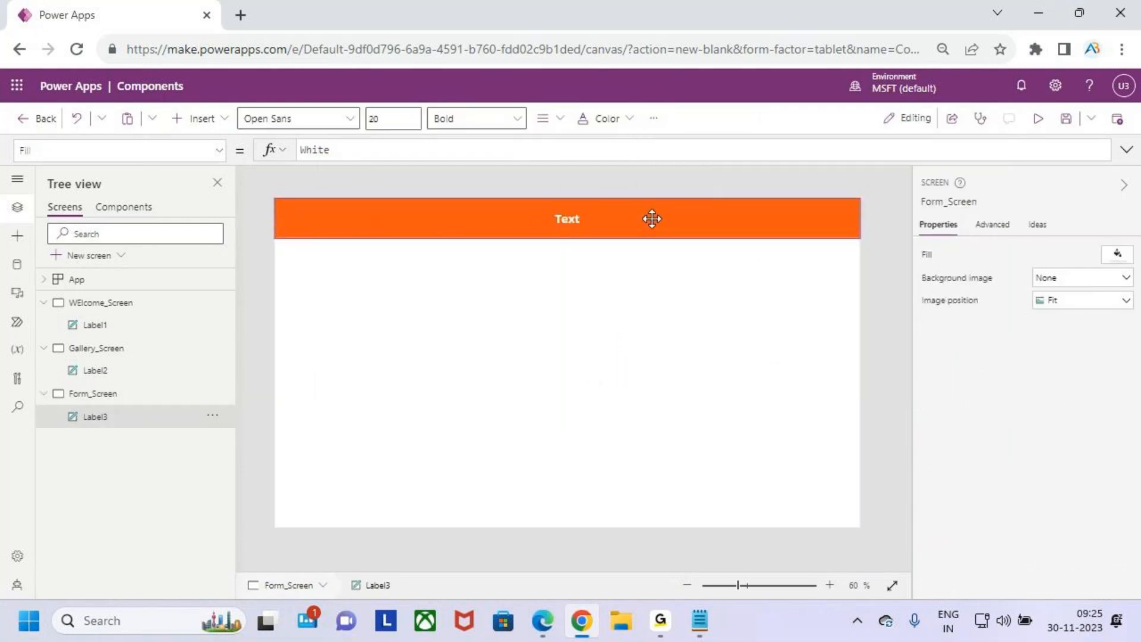
double_click(701, 214)
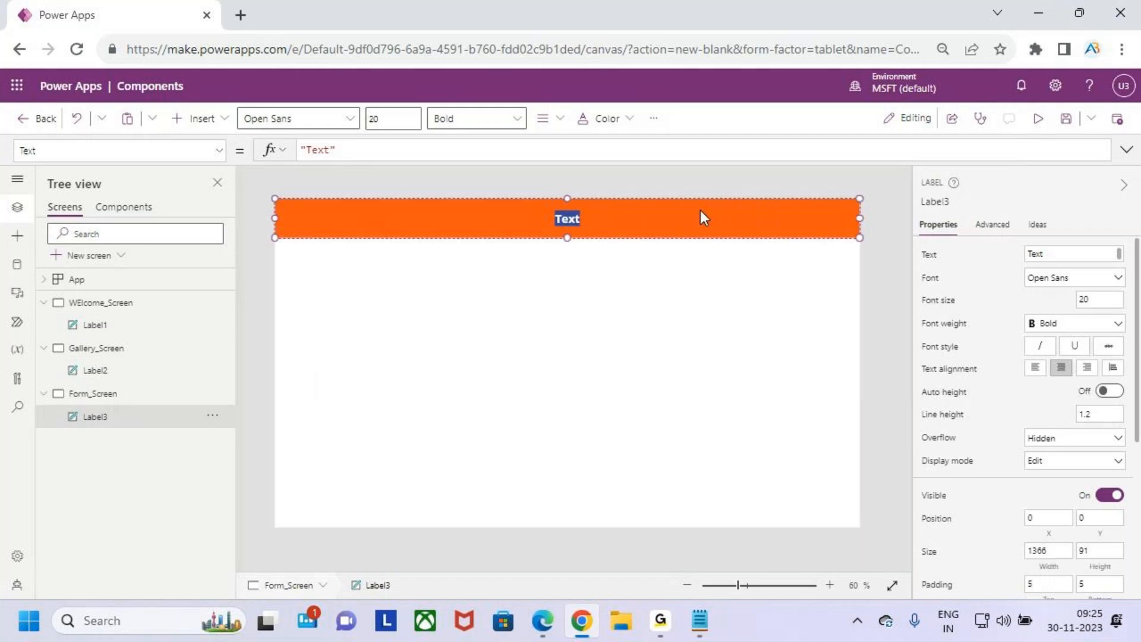
type("Forms")
left_click(555, 337)
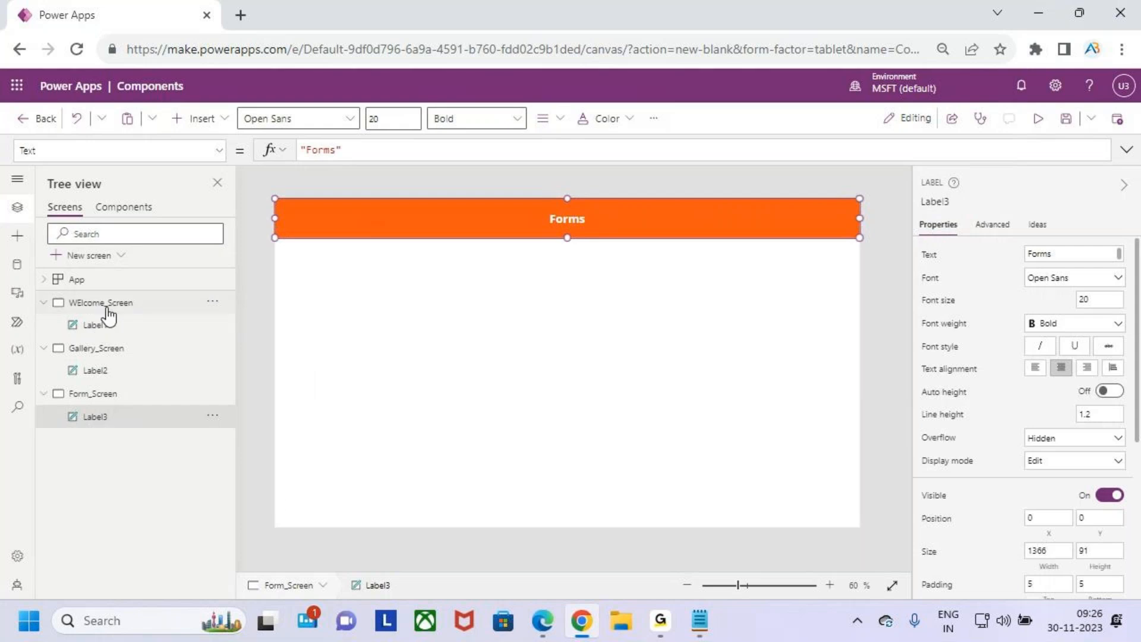
- Collapse the contents of all three screens and correct the first screen's name to Welcome_Screen
left_click(44, 304)
left_click(45, 327)
left_click(44, 348)
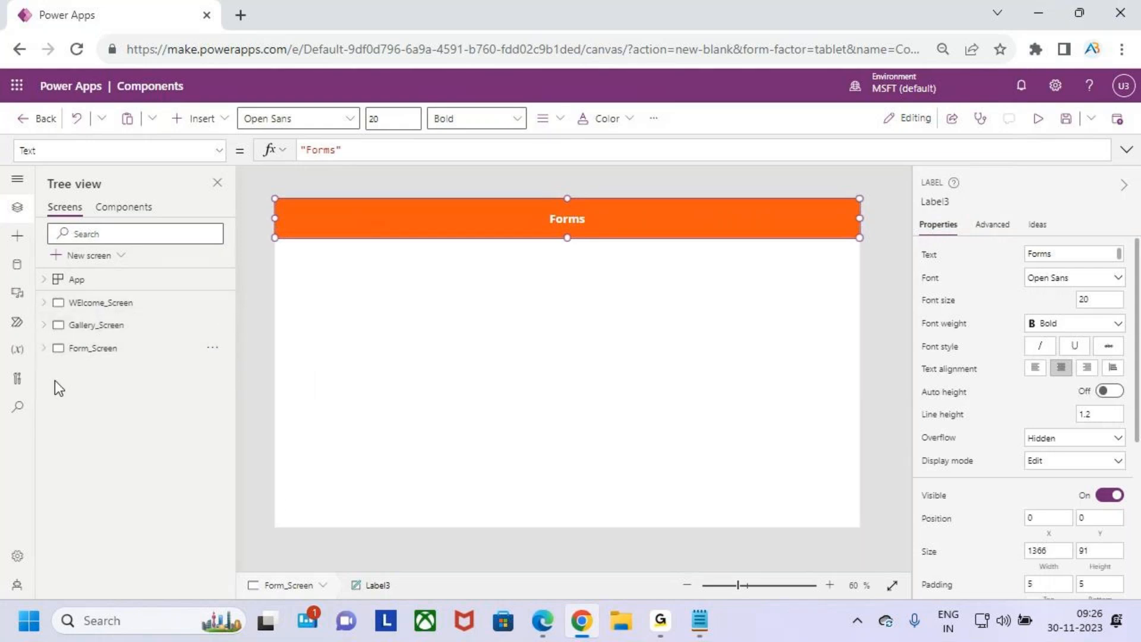
double_click(111, 304)
type("Welcome")
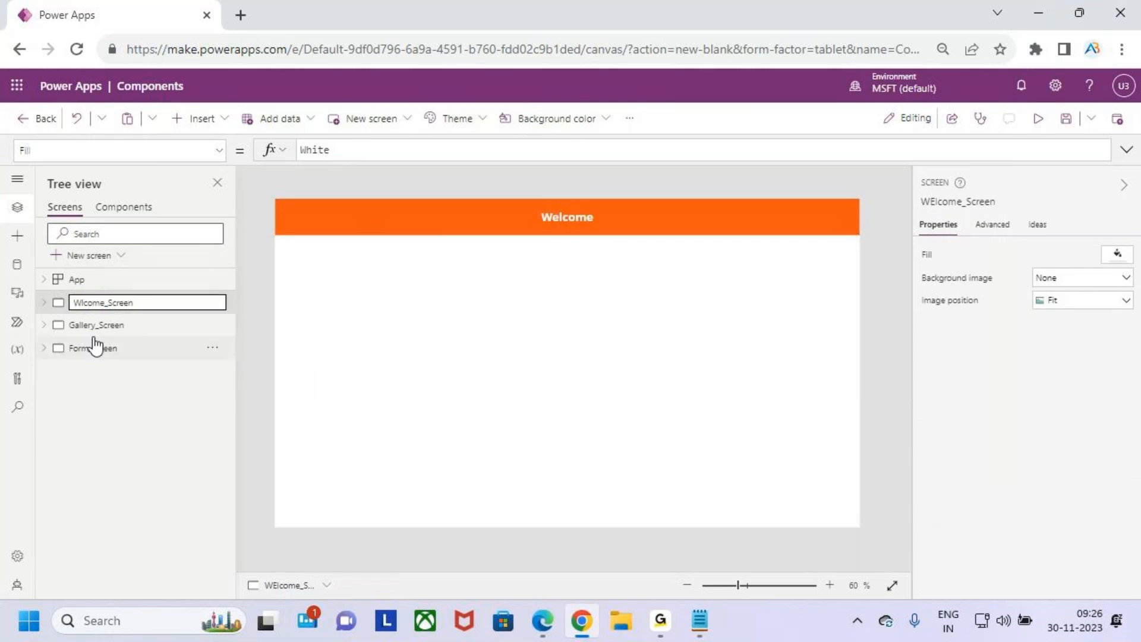
key("Return")
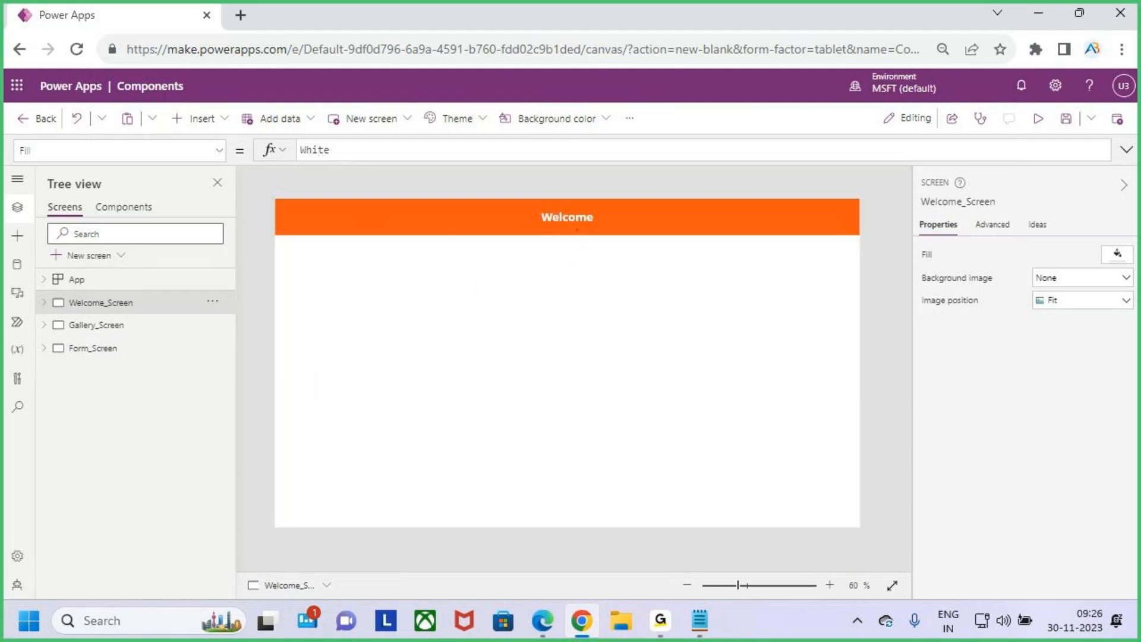
- Select the header label on Welcome_Screen, Gallery_Screen and Form_Screen in turn to inspect its properties
left_click(636, 221)
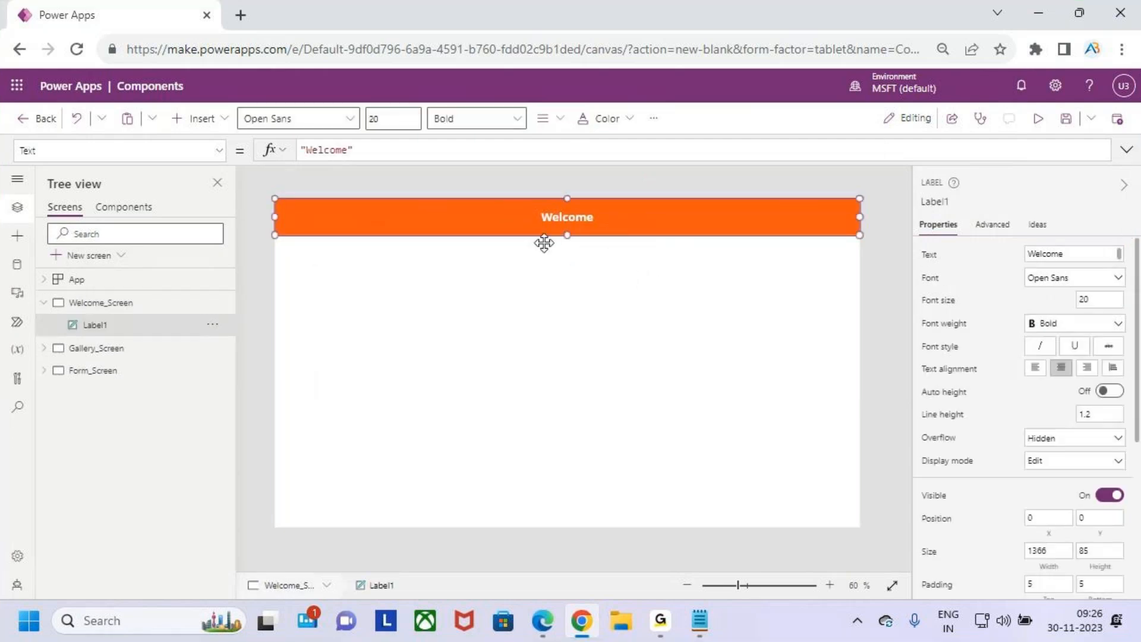
left_click(108, 352)
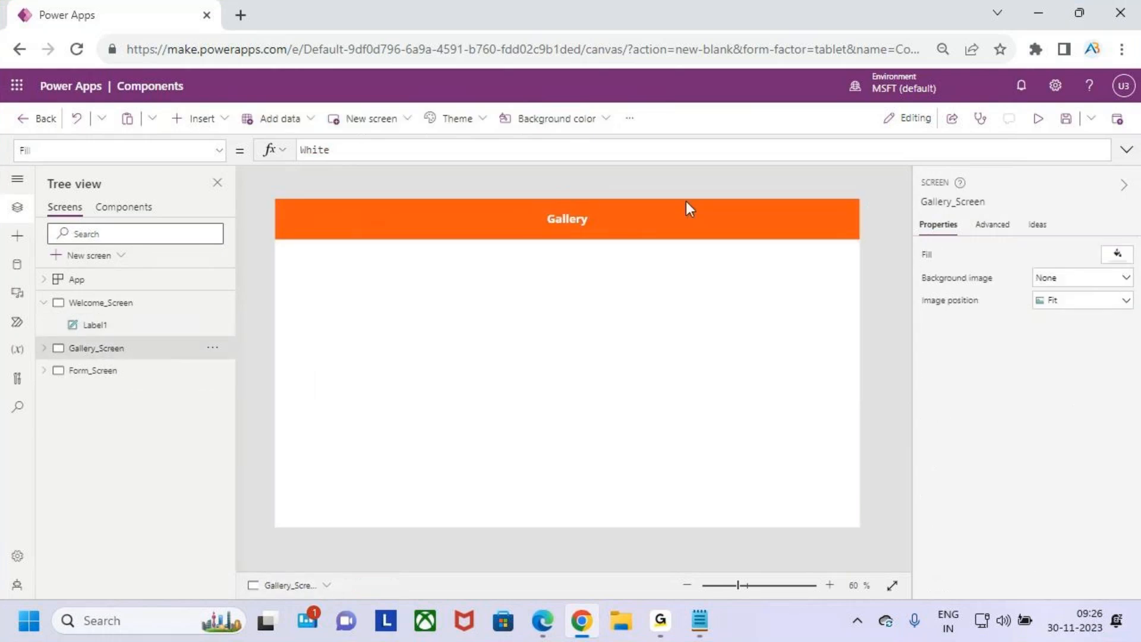
left_click(641, 220)
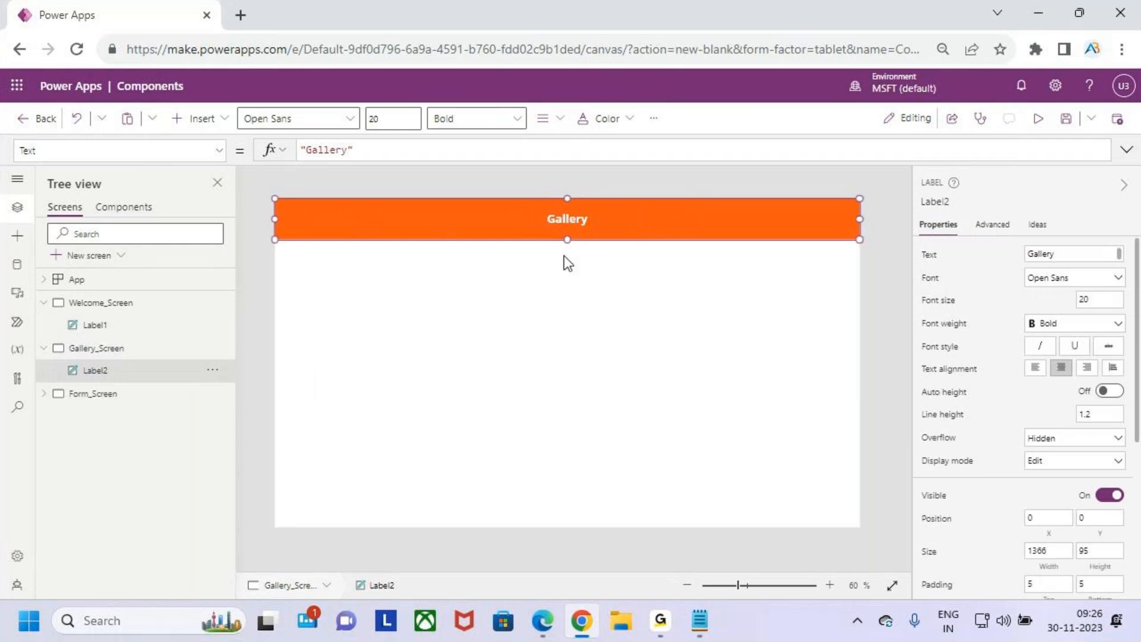
left_click(128, 393)
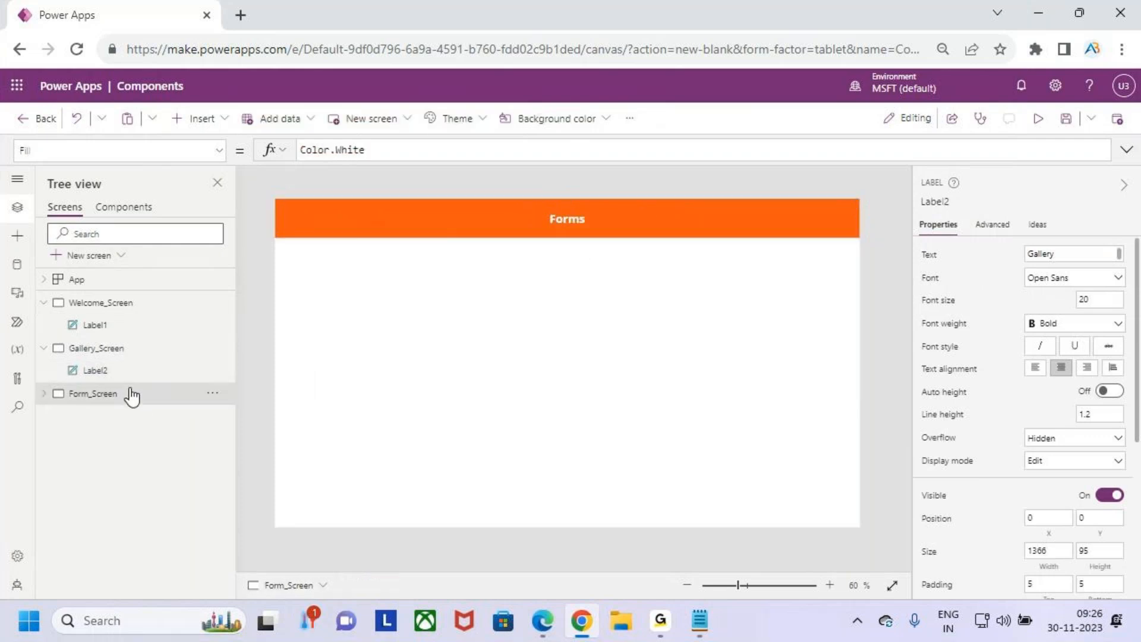
left_click(641, 220)
mouse_move(631, 225)
left_mouse_down()
mouse_move(644, 264)
mouse_move(635, 209)
left_mouse_up()
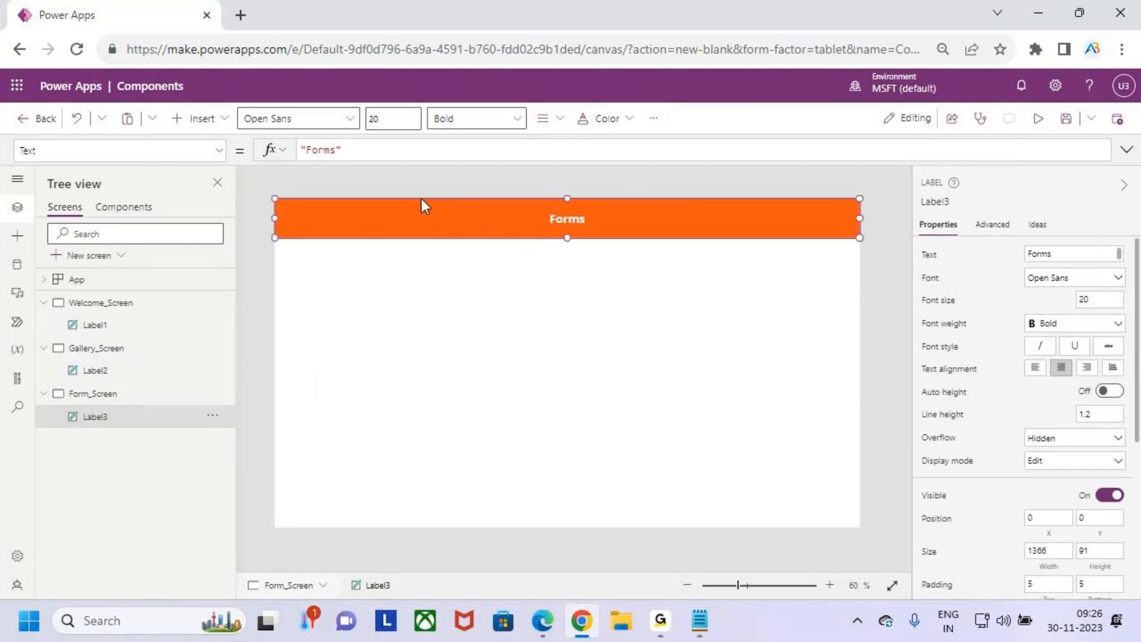
- Collapse the screens' contents and switch between the three screens to compare the height and placement of their headers
left_click(43, 302)
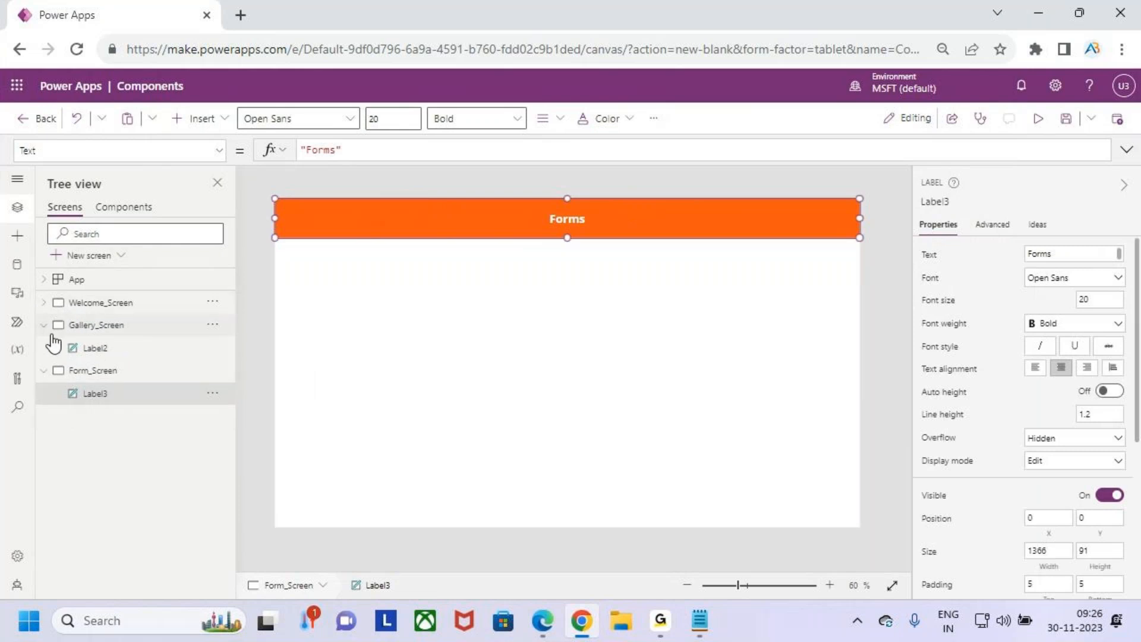
left_click(43, 325)
left_click(43, 348)
left_click(124, 310)
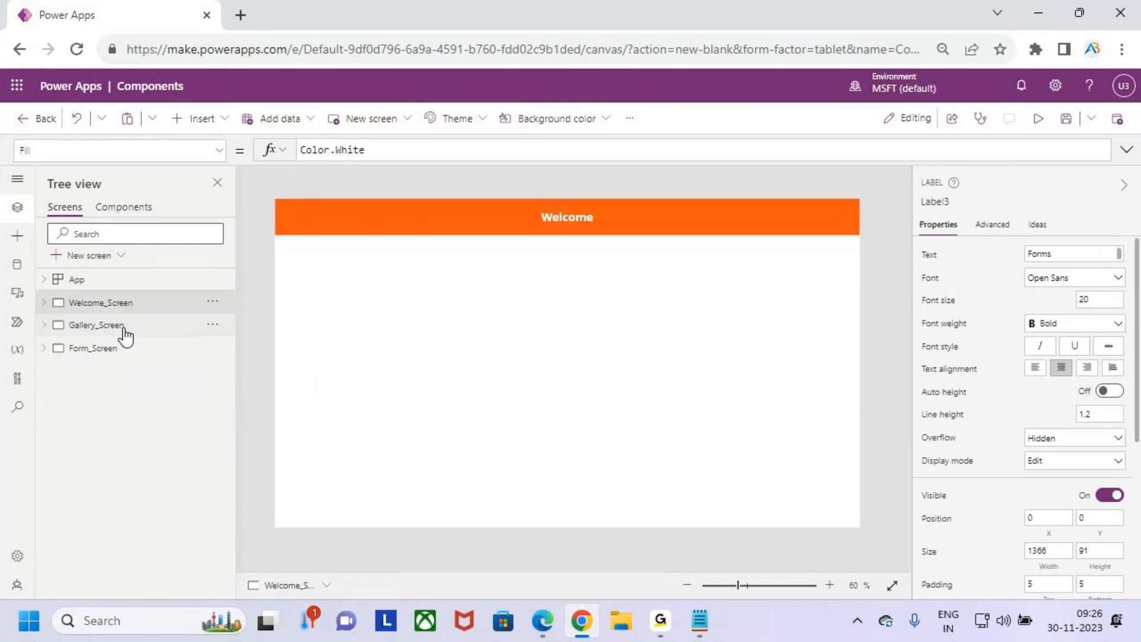
left_click(123, 331)
left_click(127, 345)
left_click(127, 328)
left_click(128, 309)
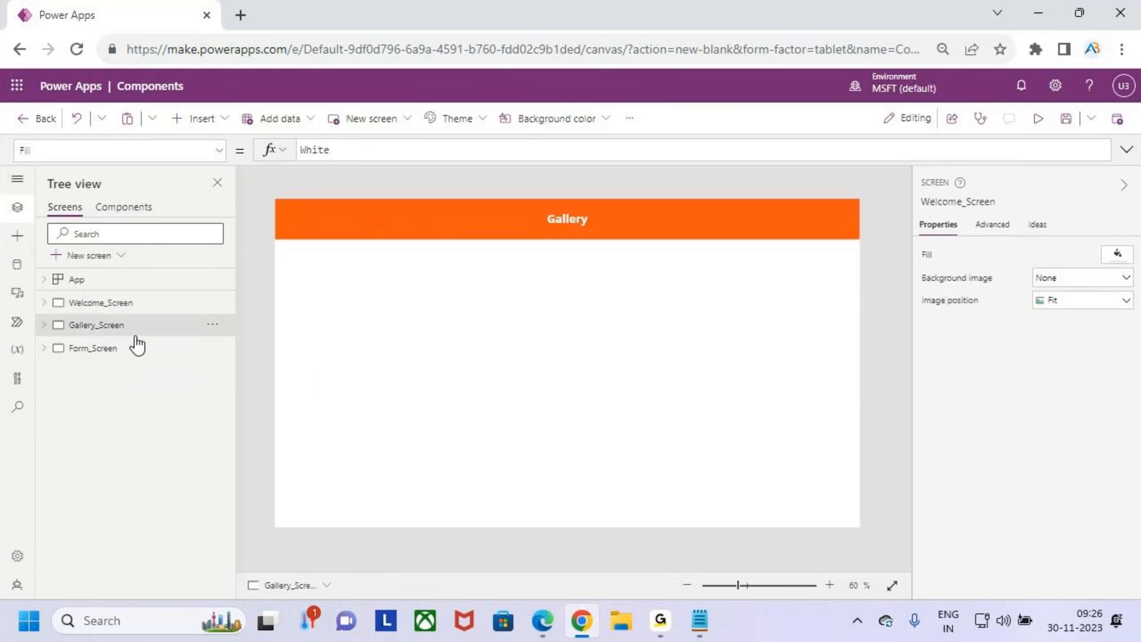
left_click(133, 328)
left_click(135, 348)
left_click(134, 329)
left_click(137, 310)
left_click(141, 329)
left_click(135, 346)
left_click(135, 304)
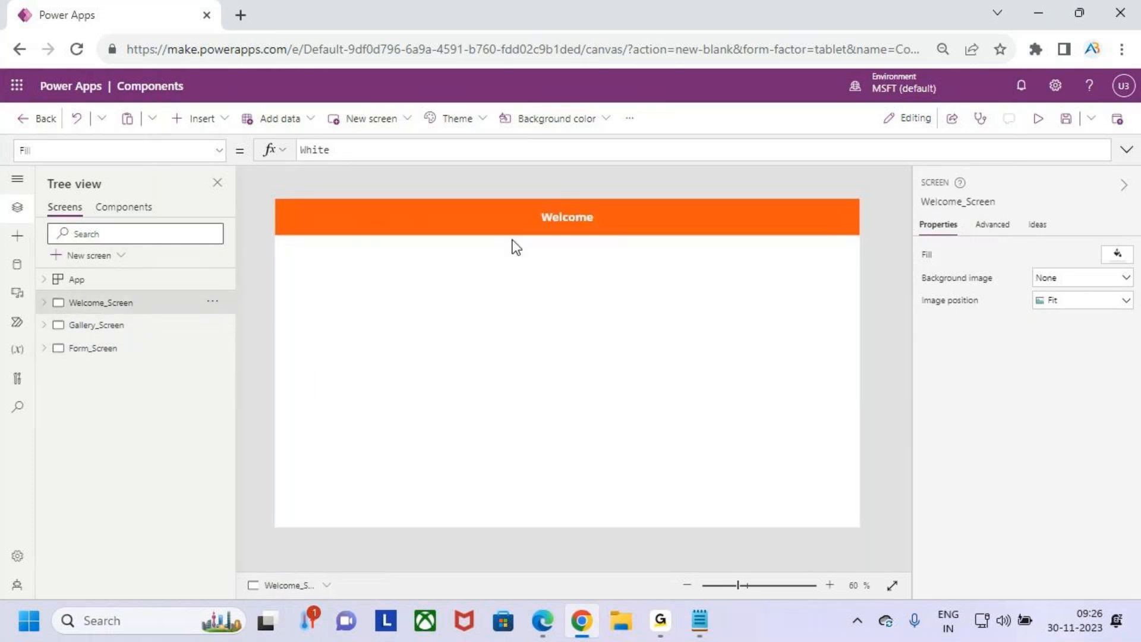
left_click(588, 219)
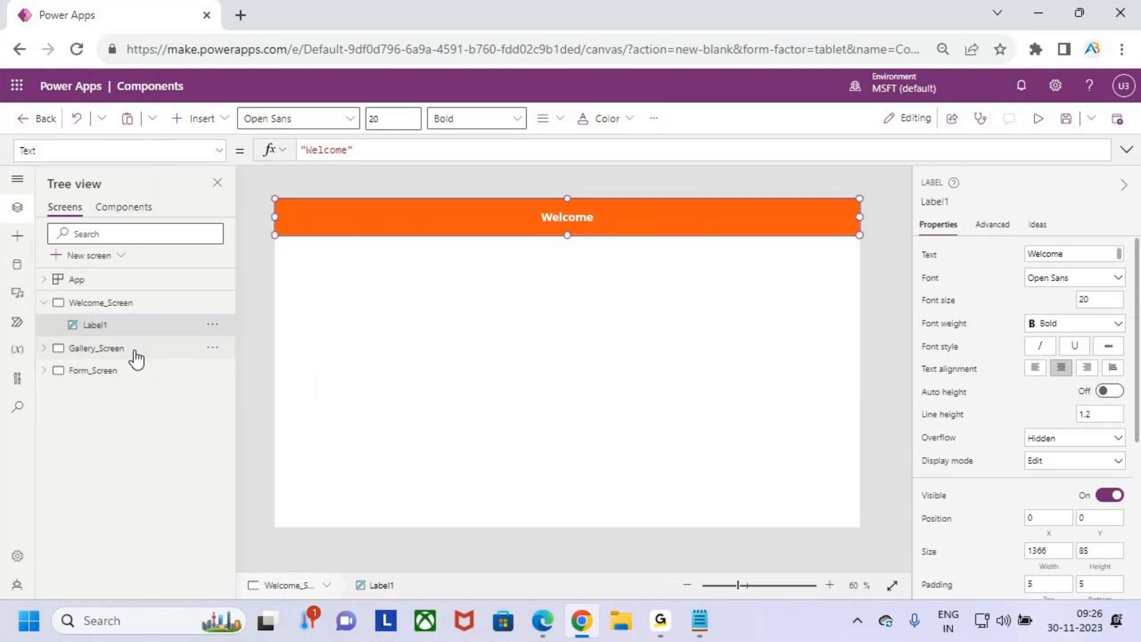
left_click(134, 348)
left_click(497, 233)
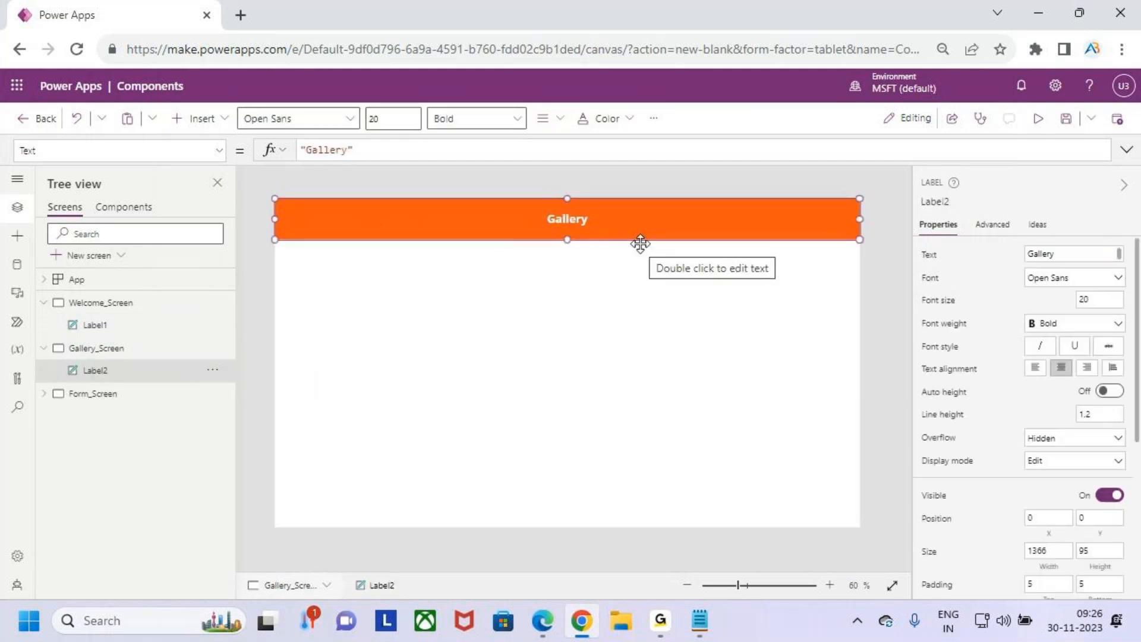
left_click(95, 393)
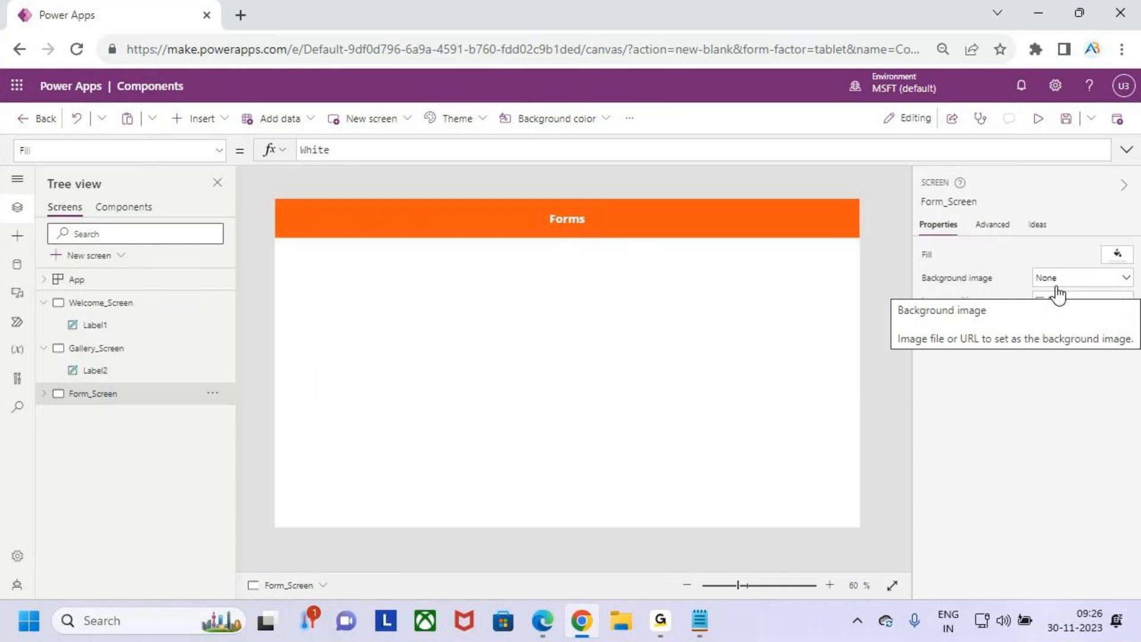
mouse_move(476, 344)
left_mouse_down()
mouse_move(469, 375)
mouse_move(523, 357)
mouse_move(475, 315)
mouse_move(538, 324)
left_mouse_up()
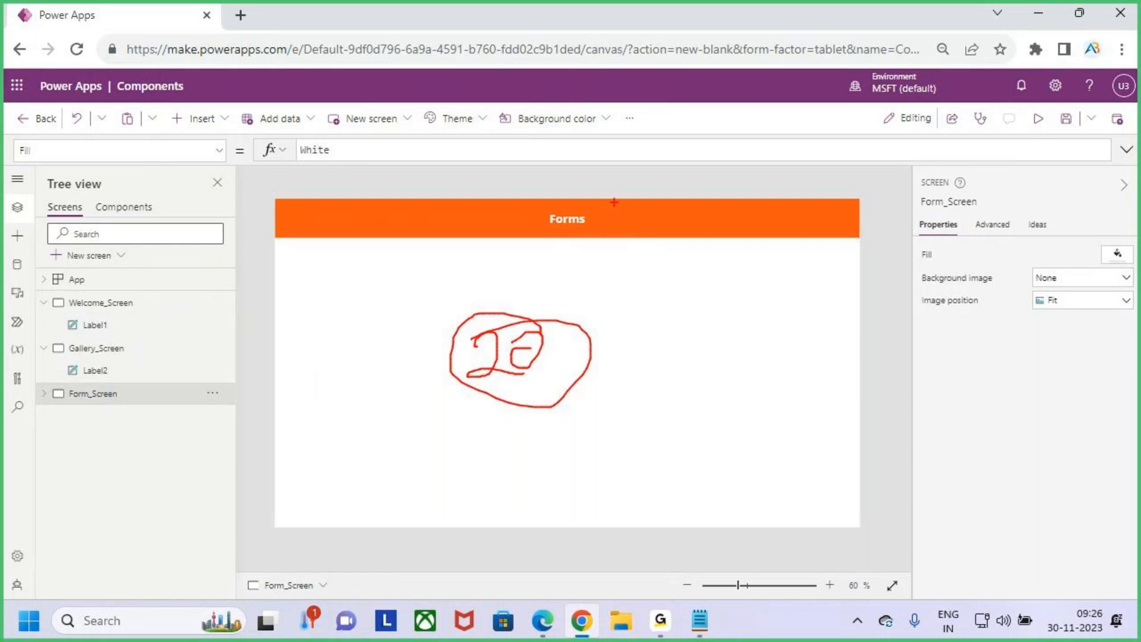
left_click_drag(573, 342, 611, 328)
left_click_drag(612, 227, 680, 173)
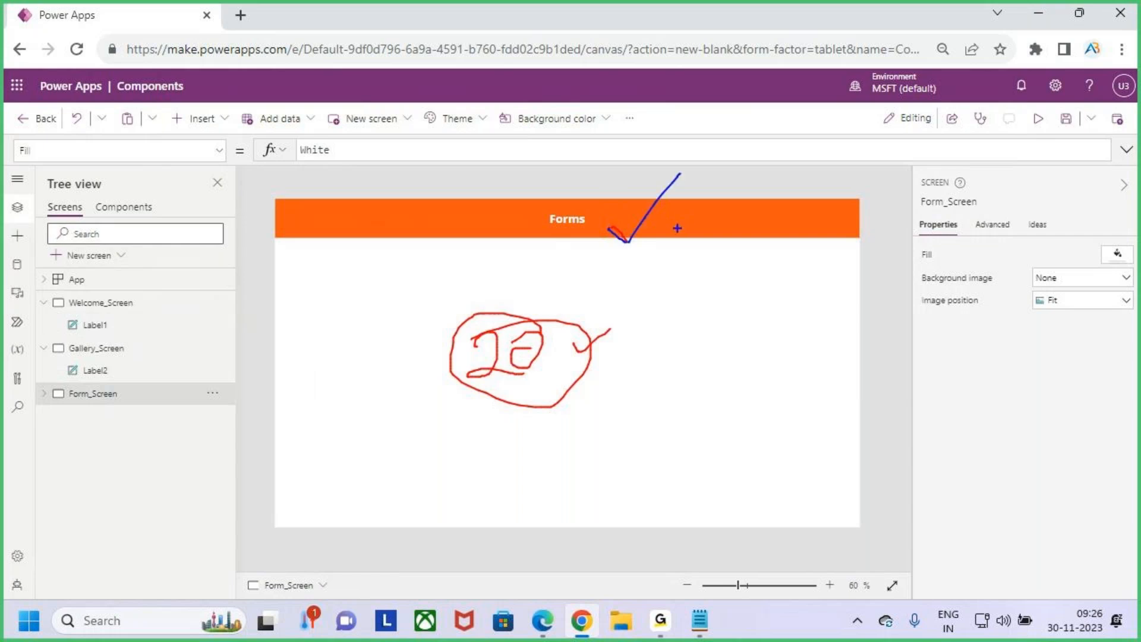
left_click_drag(551, 233, 608, 228)
key("Escape")
key("ctrl+2")
mouse_move(541, 329)
left_mouse_down()
mouse_move(525, 393)
mouse_move(562, 369)
left_mouse_up()
mouse_move(570, 344)
left_mouse_down()
mouse_move(597, 344)
mouse_move(493, 321)
mouse_move(593, 326)
left_mouse_up()
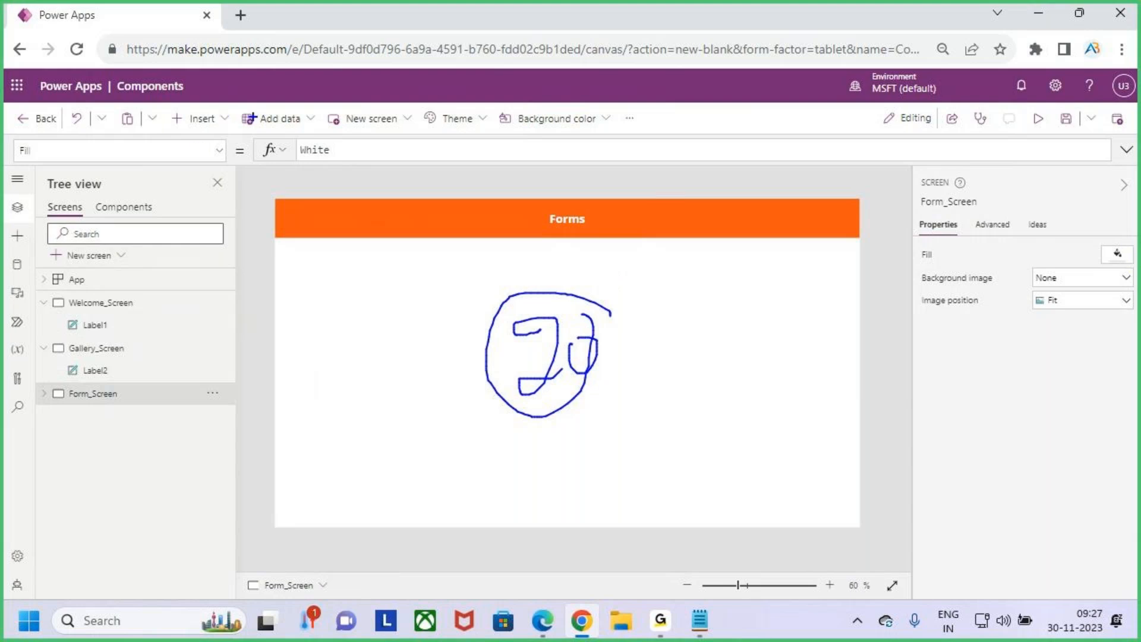
key("Escape")
left_click(698, 215)
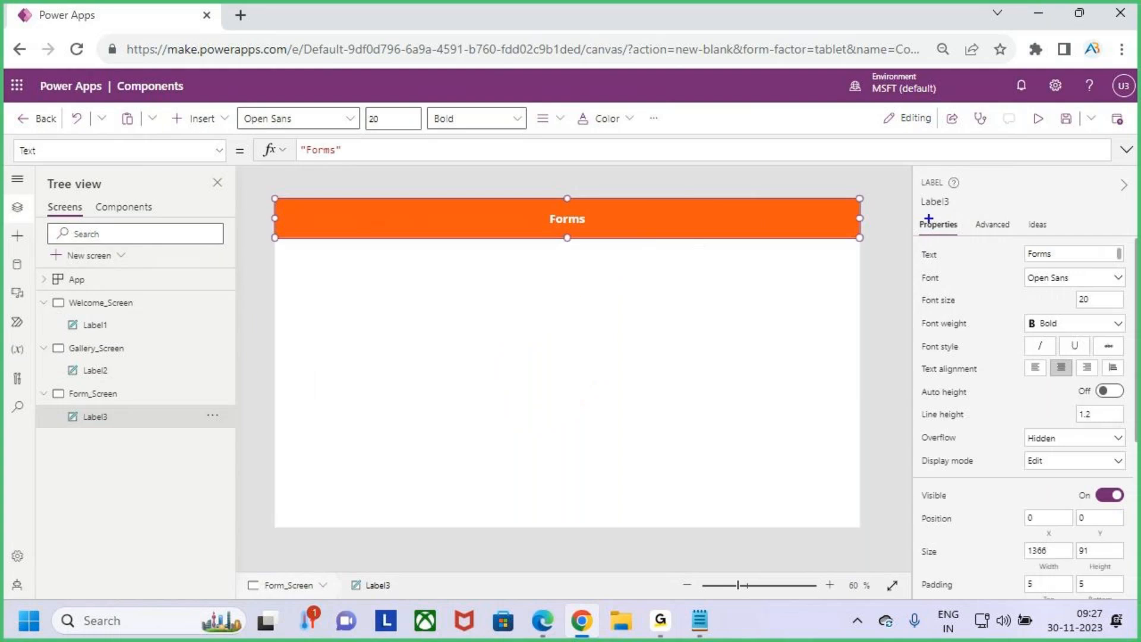
left_click_drag(919, 189, 966, 218)
mouse_move(504, 290)
left_mouse_down()
mouse_move(493, 334)
mouse_move(532, 324)
left_mouse_up()
mouse_move(532, 314)
left_mouse_down()
mouse_move(540, 302)
mouse_move(502, 353)
mouse_move(548, 332)
mouse_move(554, 283)
mouse_move(611, 316)
left_mouse_up()
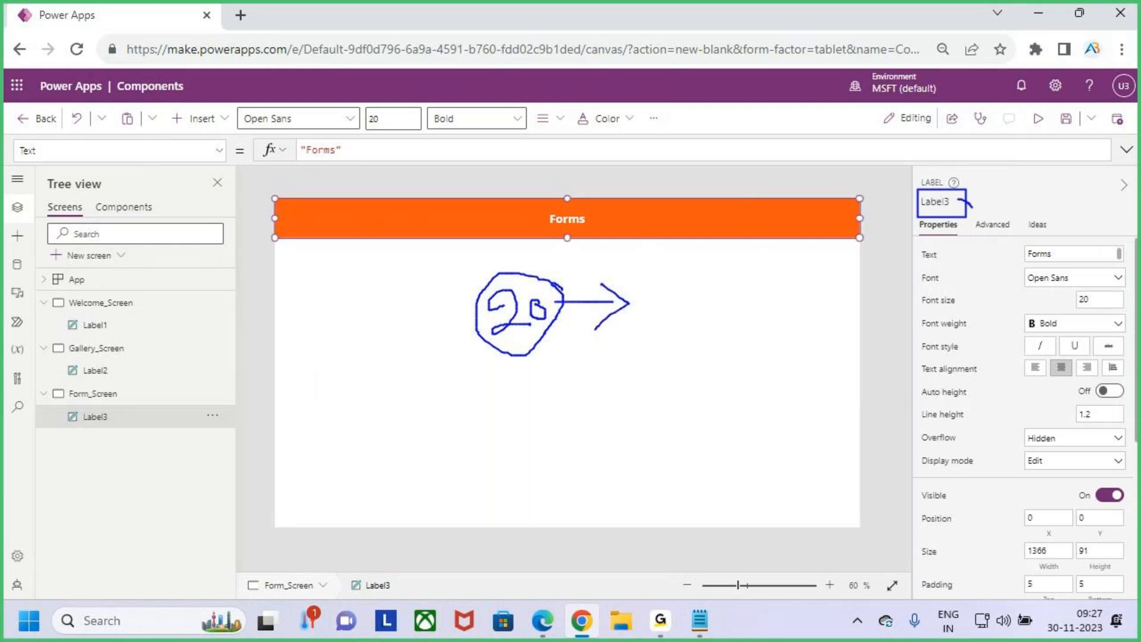
left_click_drag(108, 70, 182, 105)
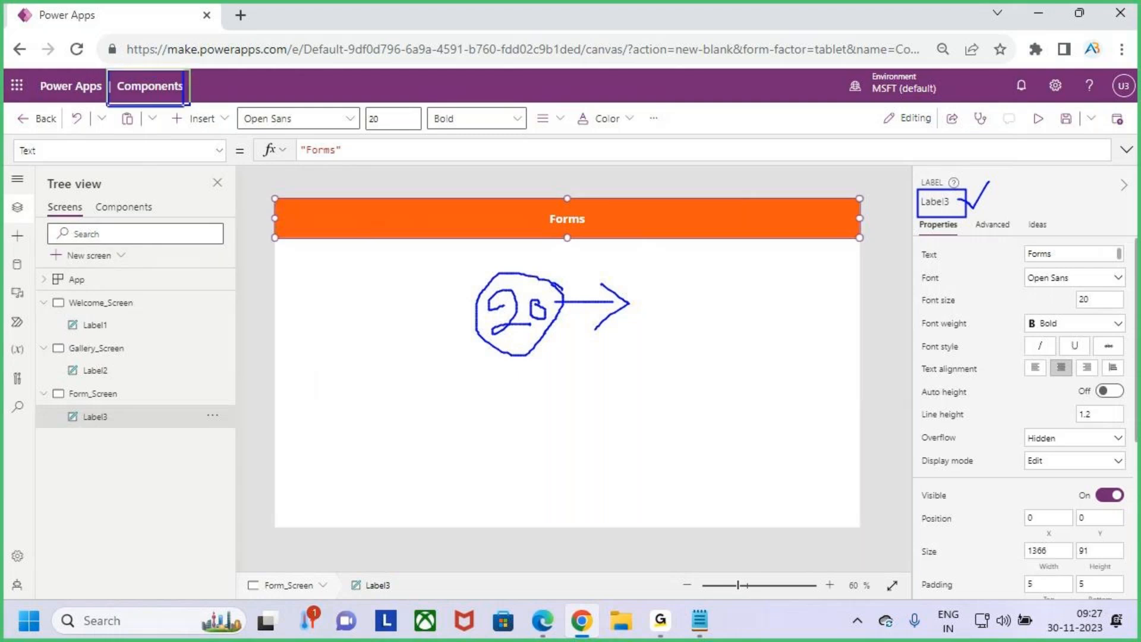
mouse_move(681, 291)
left_mouse_down()
mouse_move(691, 323)
mouse_move(736, 301)
left_mouse_up()
mouse_move(726, 278)
left_mouse_down()
mouse_move(757, 300)
mouse_move(724, 291)
left_mouse_up()
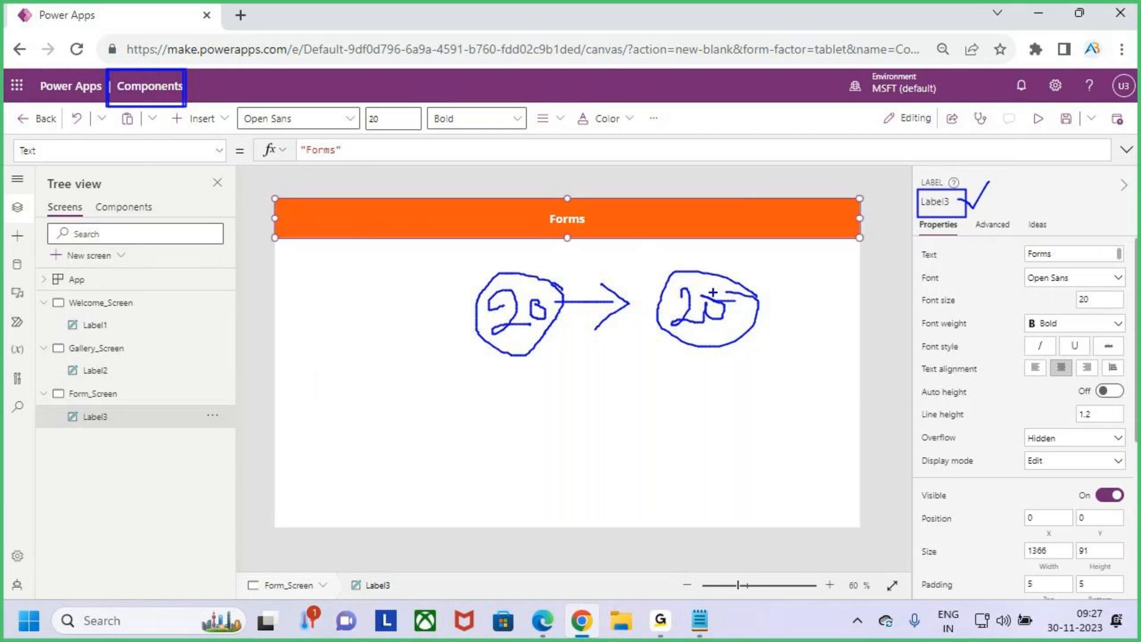
mouse_move(735, 255)
left_mouse_down()
mouse_move(734, 304)
mouse_move(787, 270)
left_mouse_up()
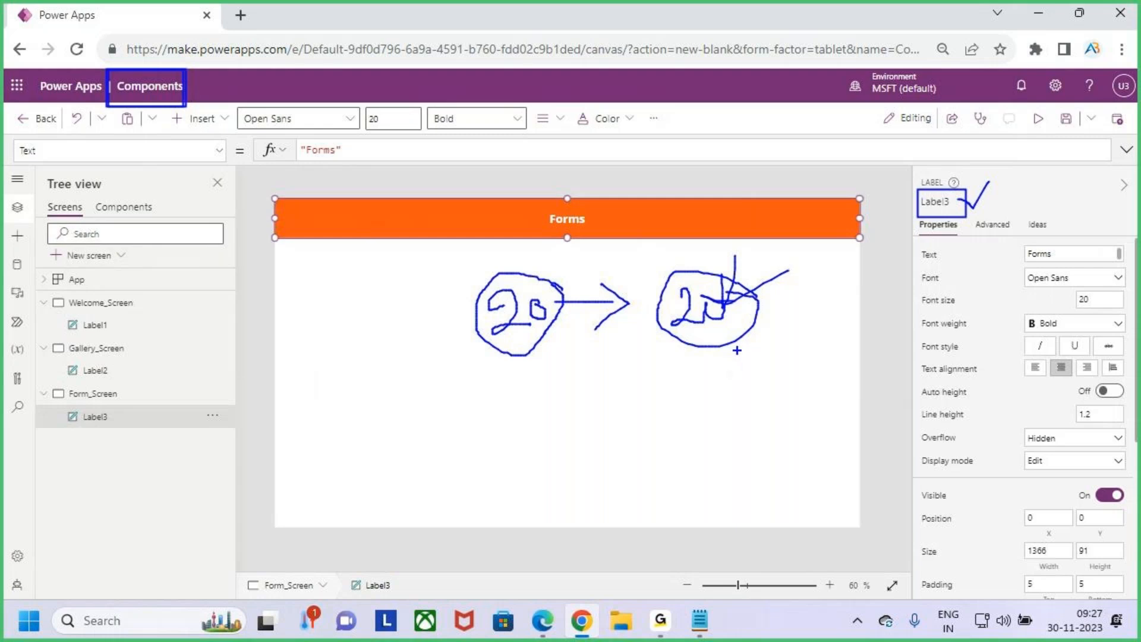
key("Escape")
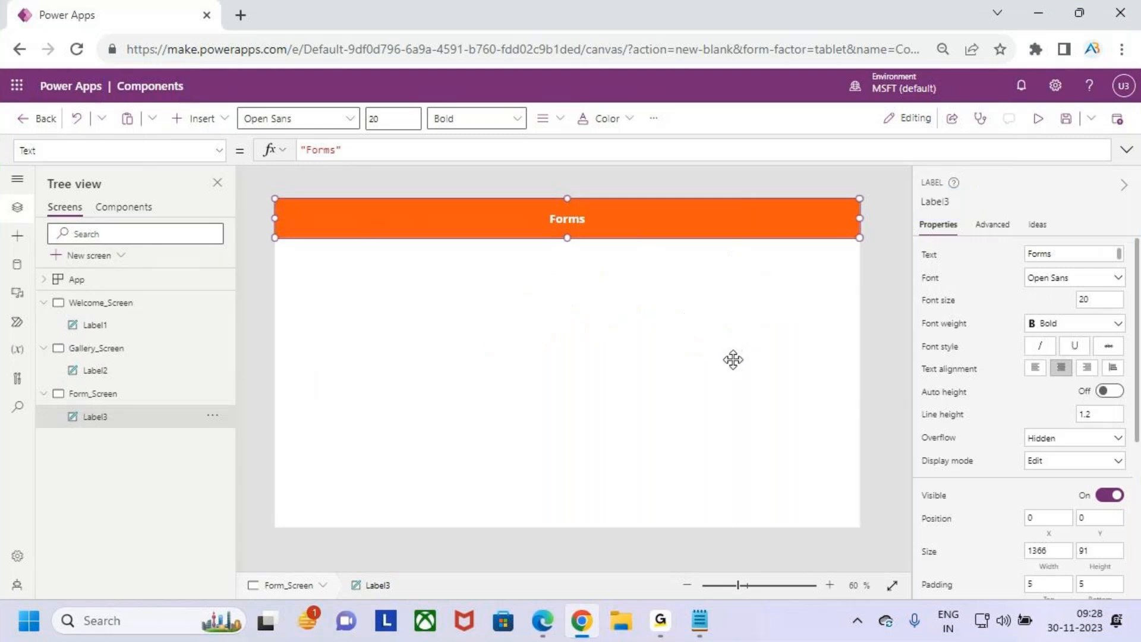
left_click(116, 305)
key("ctrl+2")
left_click_drag(99, 66, 201, 102)
left_click_drag(153, 39, 153, 81)
left_click_drag(135, 69, 170, 75)
key("Escape")
- Collapse the contents of all three screens and review the orange header on each screen
left_click(43, 303)
left_click(43, 325)
left_click(48, 365)
left_click(44, 349)
key("ctrl+2")
left_click_drag(583, 217, 636, 178)
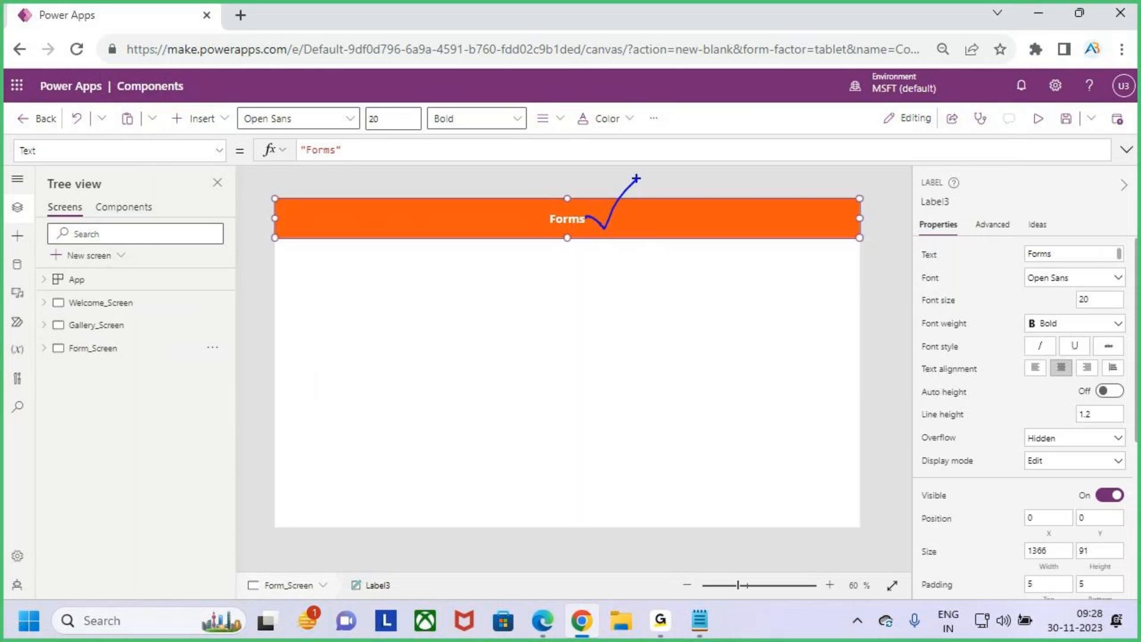
key("Escape")
left_click(148, 305)
left_click(127, 351)
left_click(126, 327)
left_click(132, 303)
left_click(125, 324)
left_click(127, 349)
left_click(131, 326)
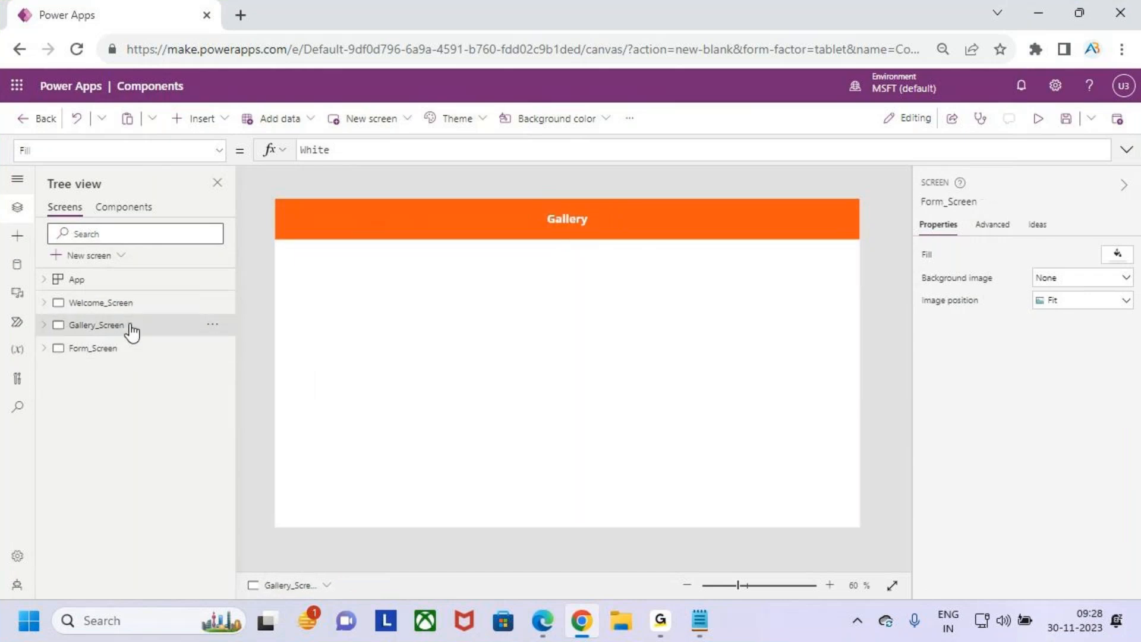
left_click(134, 304)
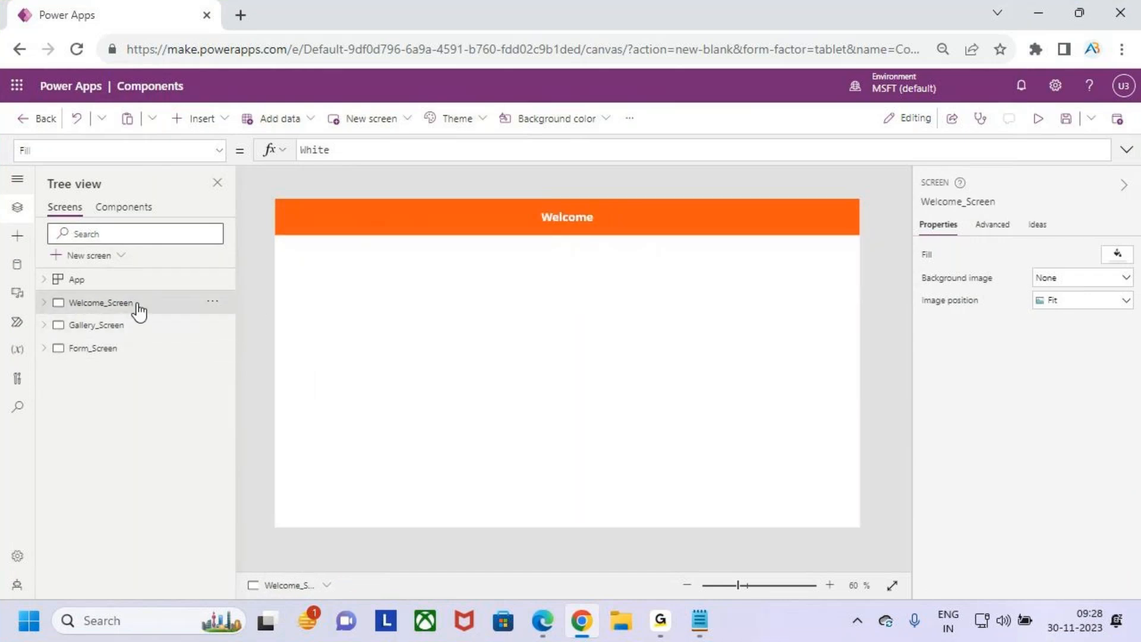
- Delete the orange header labels from Welcome_Screen and Form_Screen
left_click(623, 212)
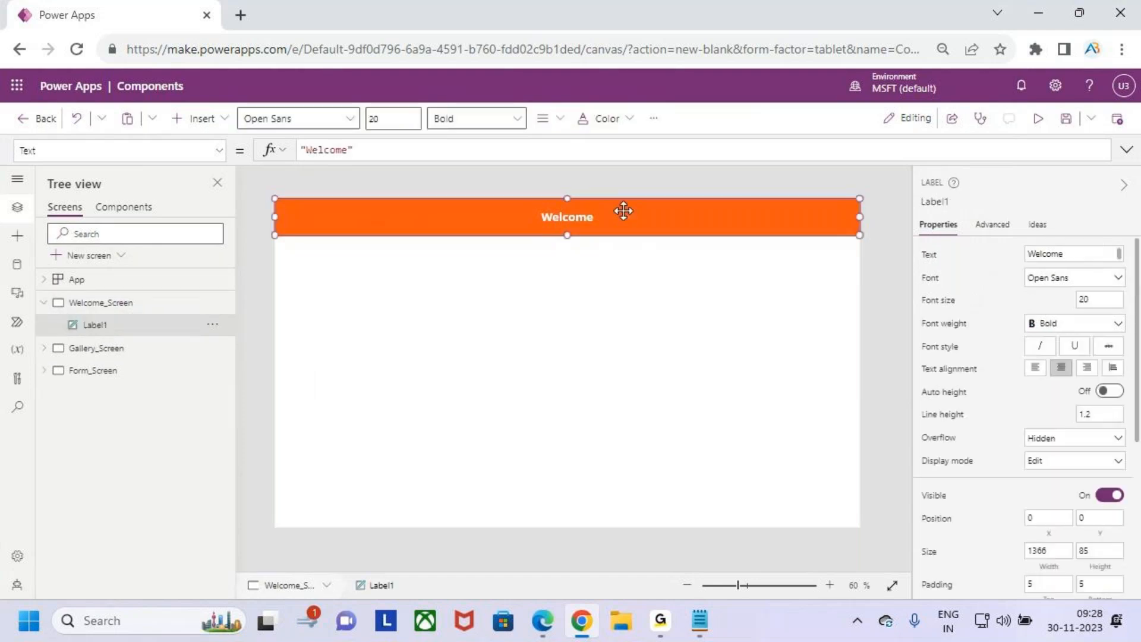
key("Delete")
left_click(203, 322)
left_click(514, 224)
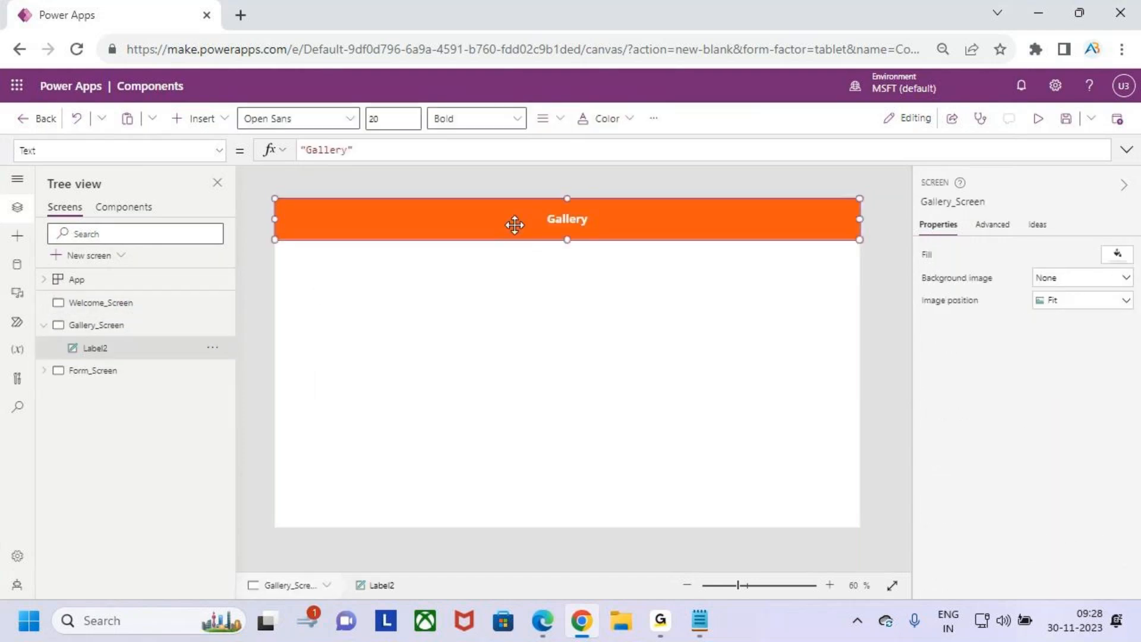
left_click(196, 370)
left_click(504, 214)
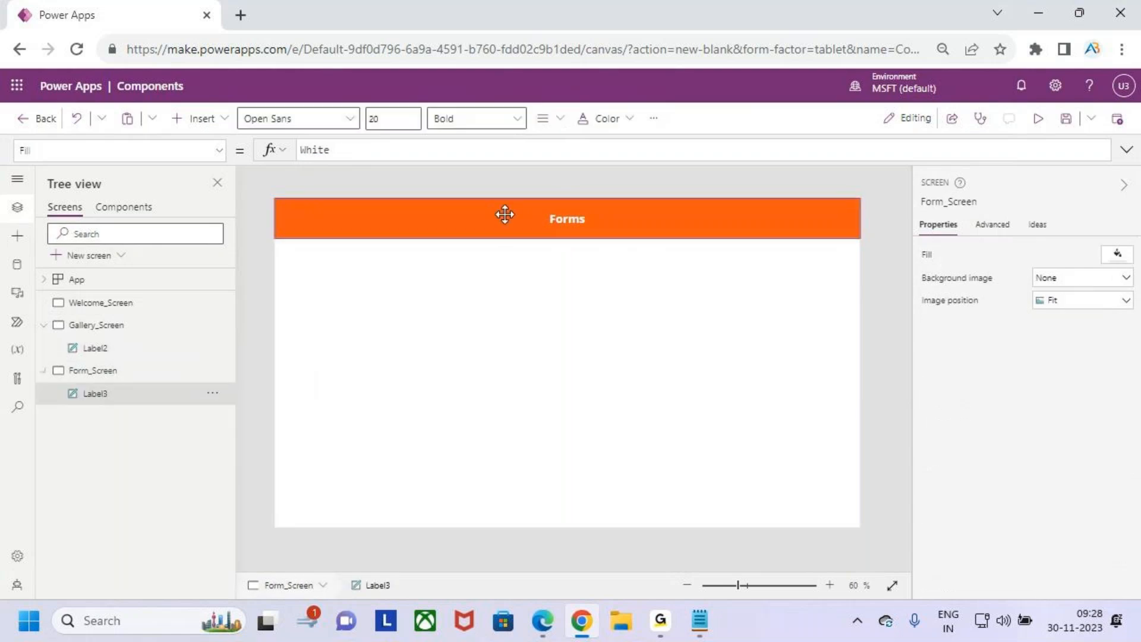
key("Delete")
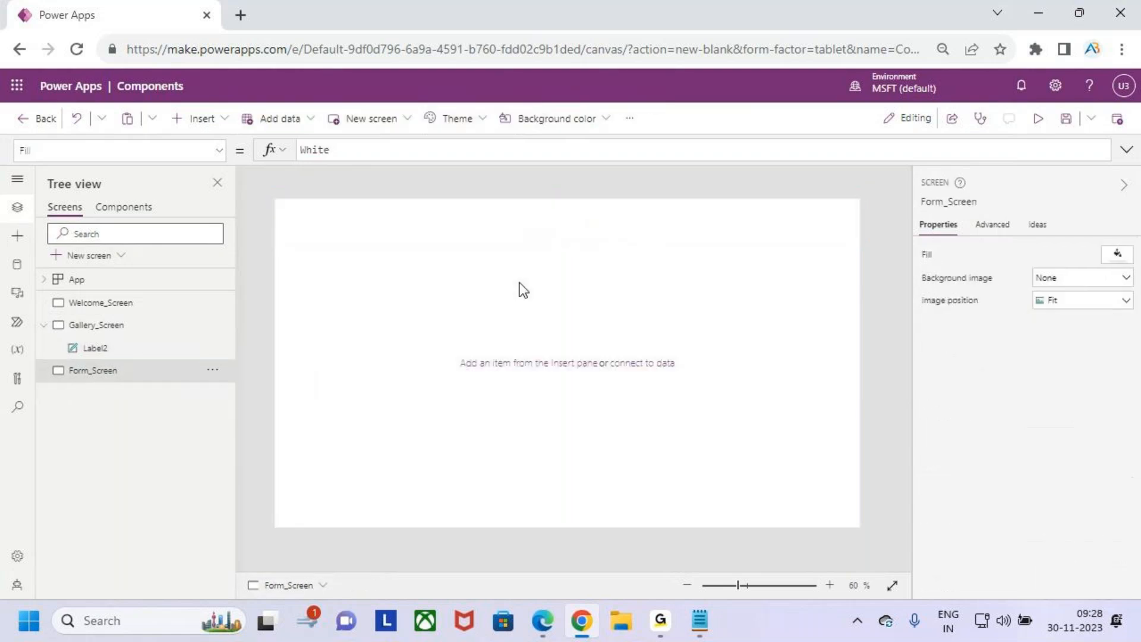
- Delete the orange header label from Gallery_Screen and check the canvas of each of the three screens
left_click(43, 325)
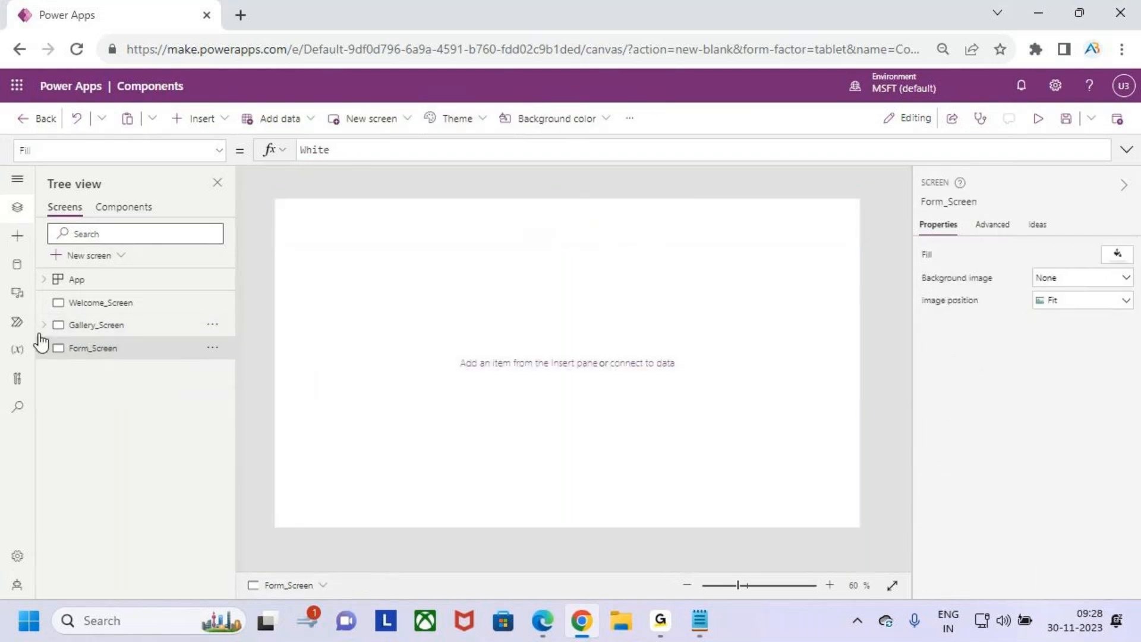
left_click(43, 324)
left_click(119, 325)
left_click(491, 211)
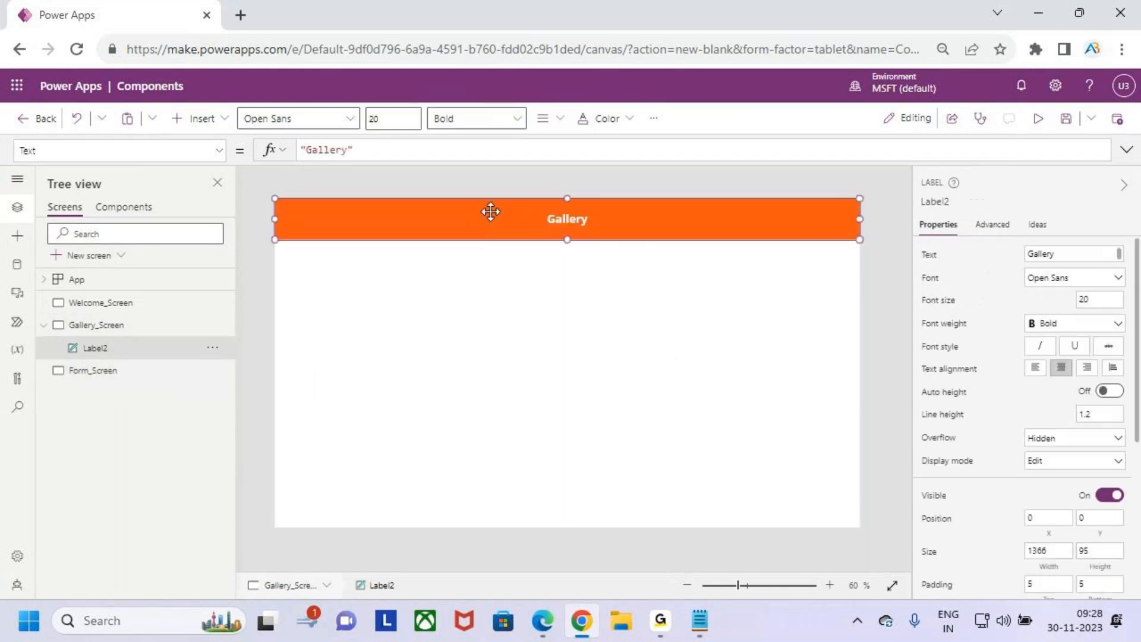
key("Delete")
left_click(89, 303)
left_click(115, 344)
left_click(113, 327)
left_click(122, 306)
left_click(122, 324)
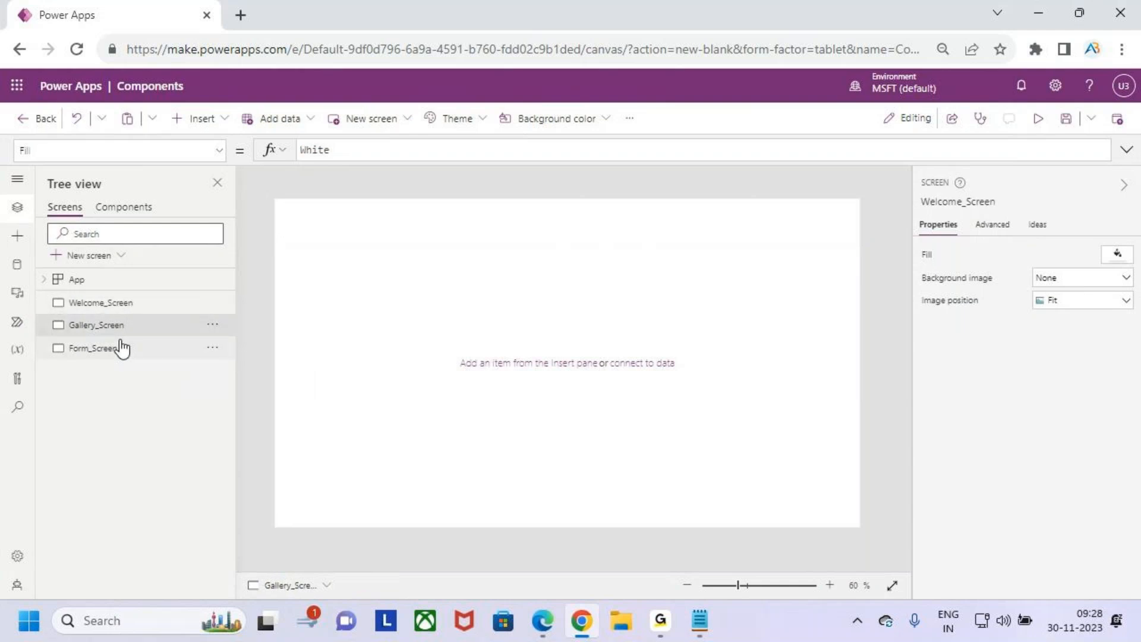
left_click(120, 342)
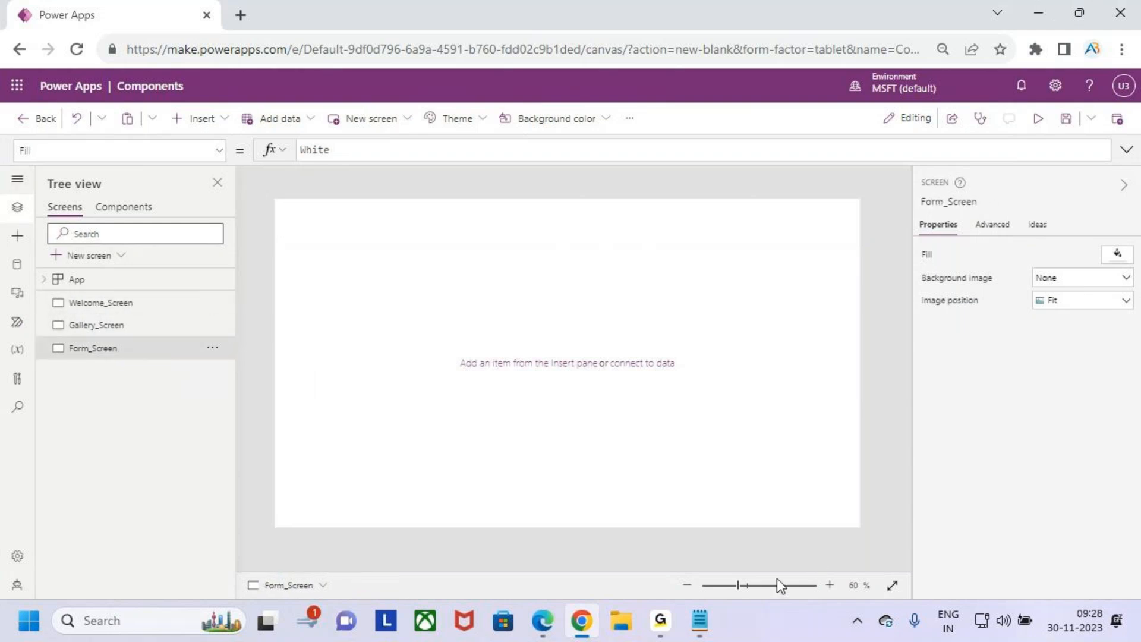
- Switch to the Notepad notes, highlight the relevant lines of text, and return to the Power Apps editor
left_click(692, 625)
left_click_drag(44, 265, 226, 257)
left_click(284, 280)
left_click_drag(418, 306, 550, 305)
left_click(621, 307)
left_click(1035, 15)
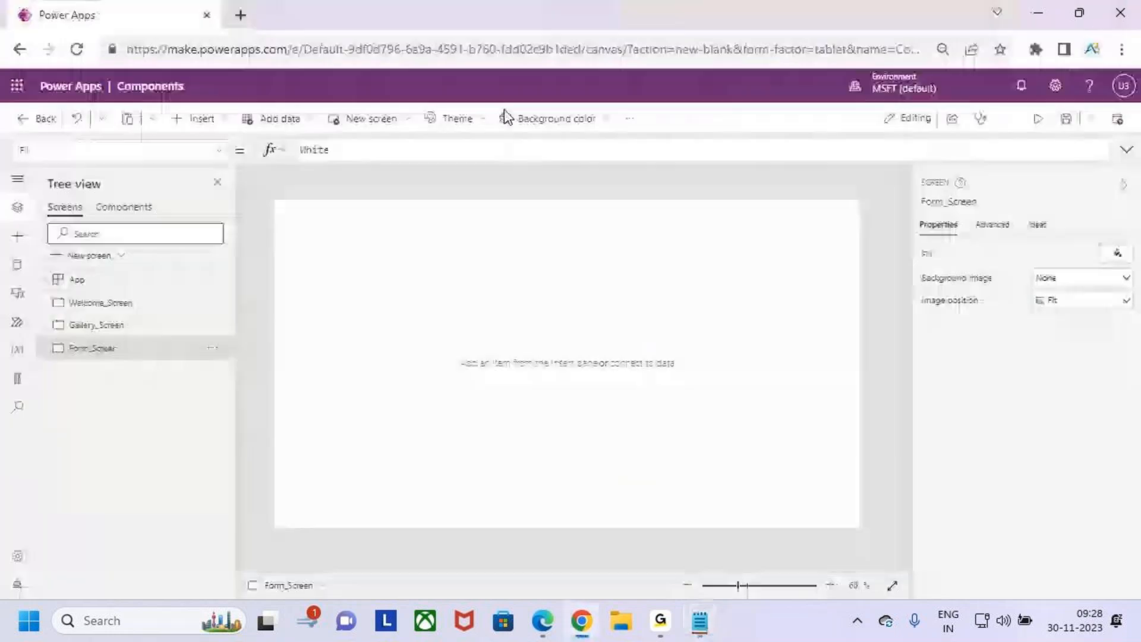
- Annotate the whole app editor and the Screens heading of the tree view with on-screen drawings, and clear them
mouse_move(22, 70)
left_mouse_down()
mouse_move(1133, 558)
mouse_move(1138, 596)
mouse_move(1089, 605)
left_mouse_up()
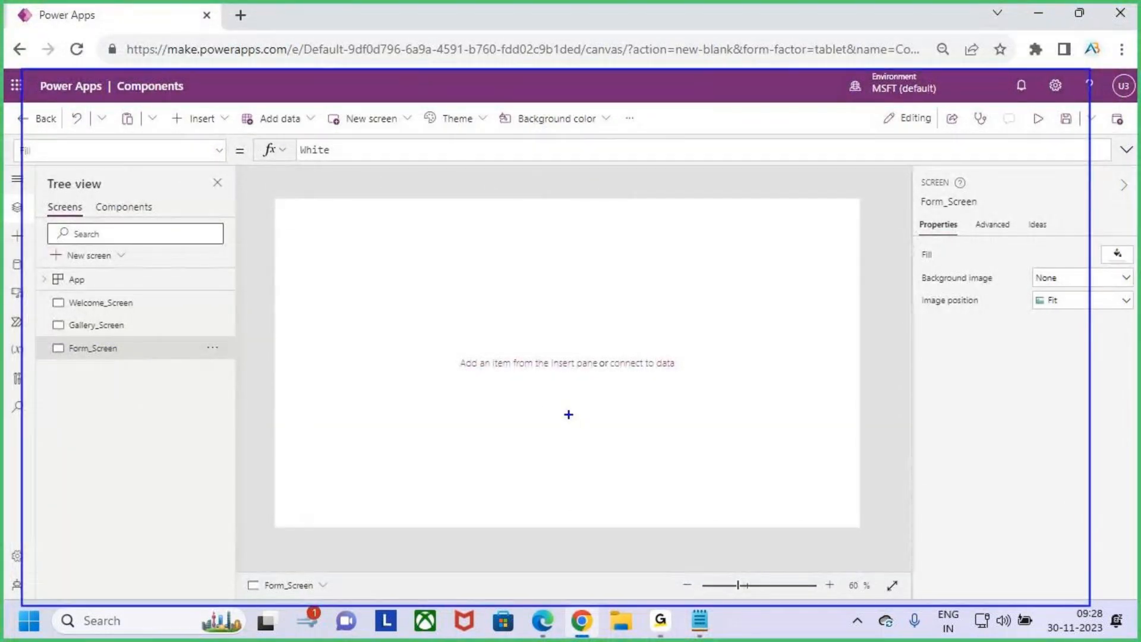
left_click_drag(541, 407, 882, 229)
key("Escape")
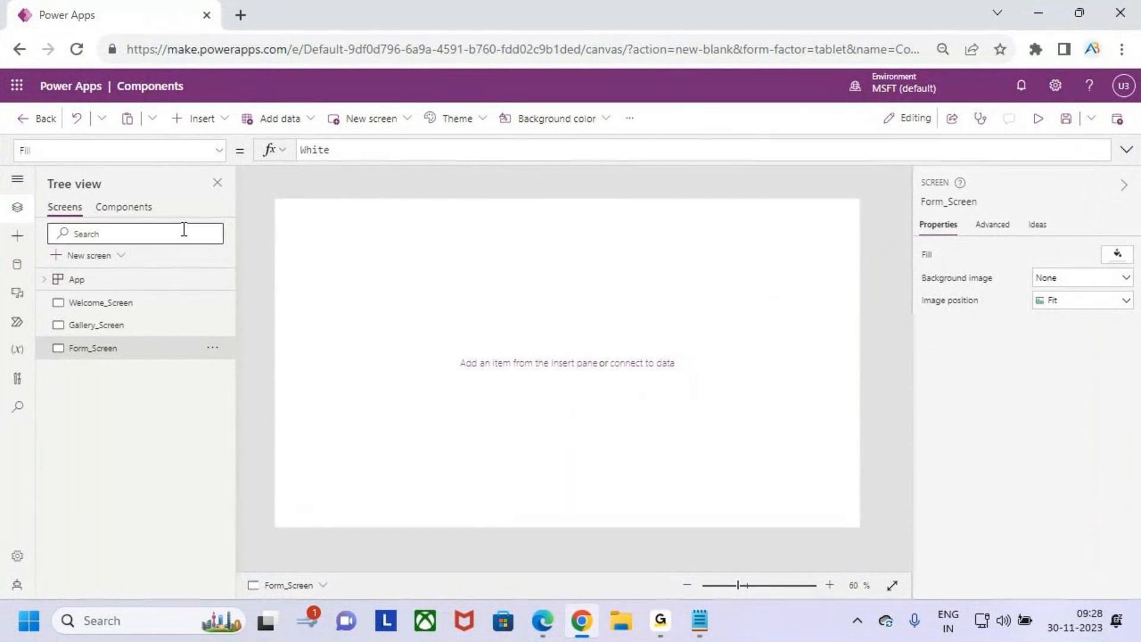
key("ctrl+2")
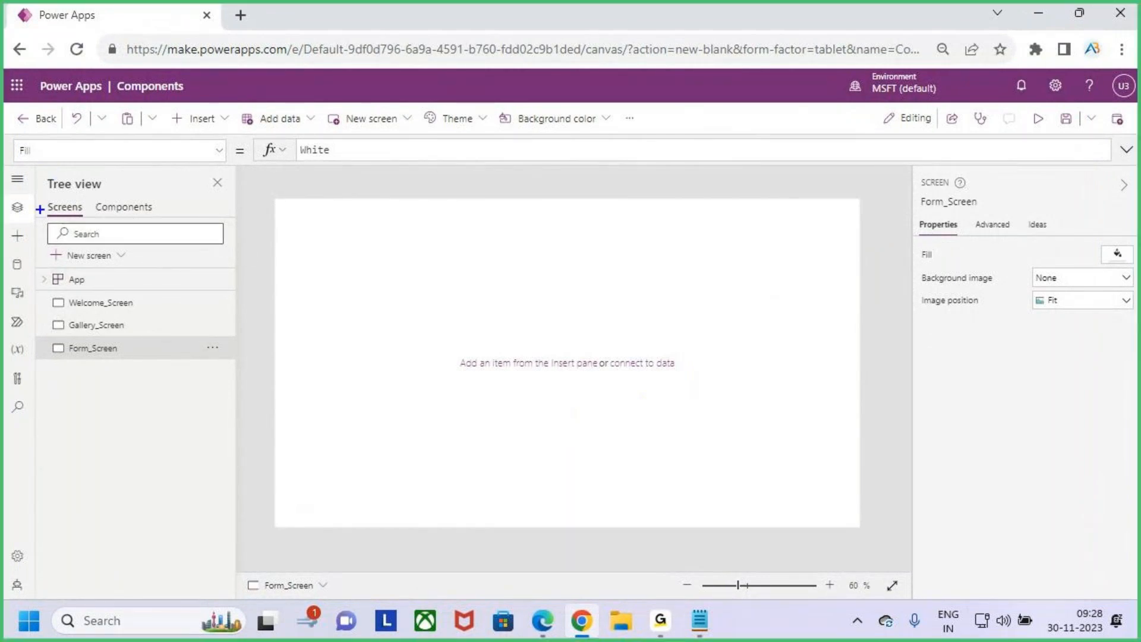
mouse_move(9, 219)
left_mouse_down()
mouse_move(83, 197)
mouse_move(168, 218)
left_mouse_up()
key("Escape")
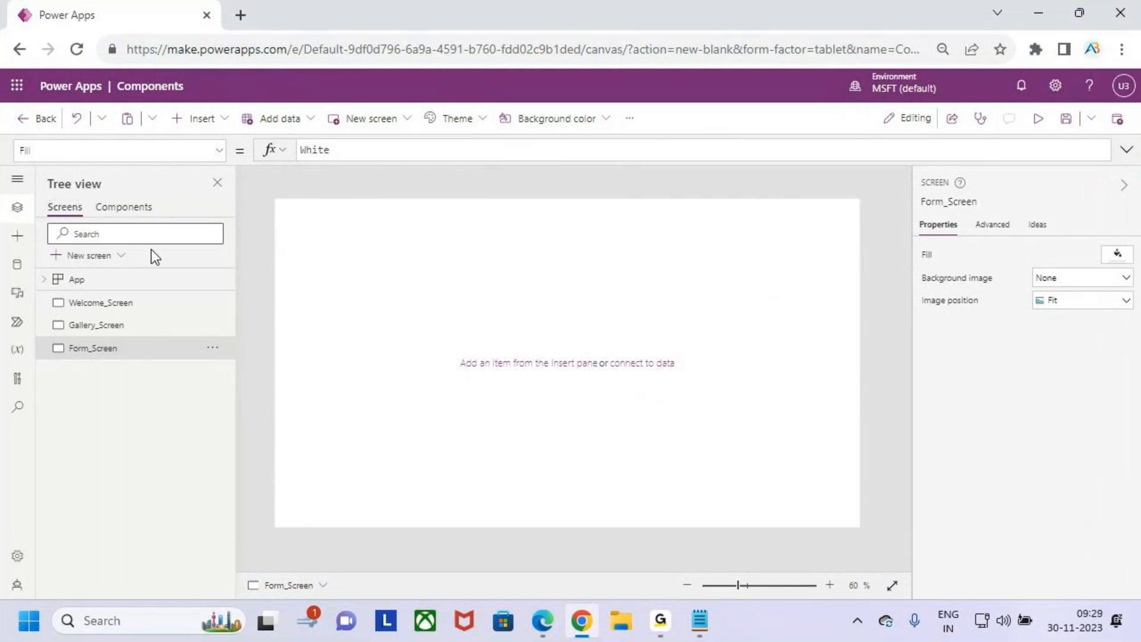
- Show the app's components in the tree view and temporarily mark the option for creating a new component
left_click(132, 209)
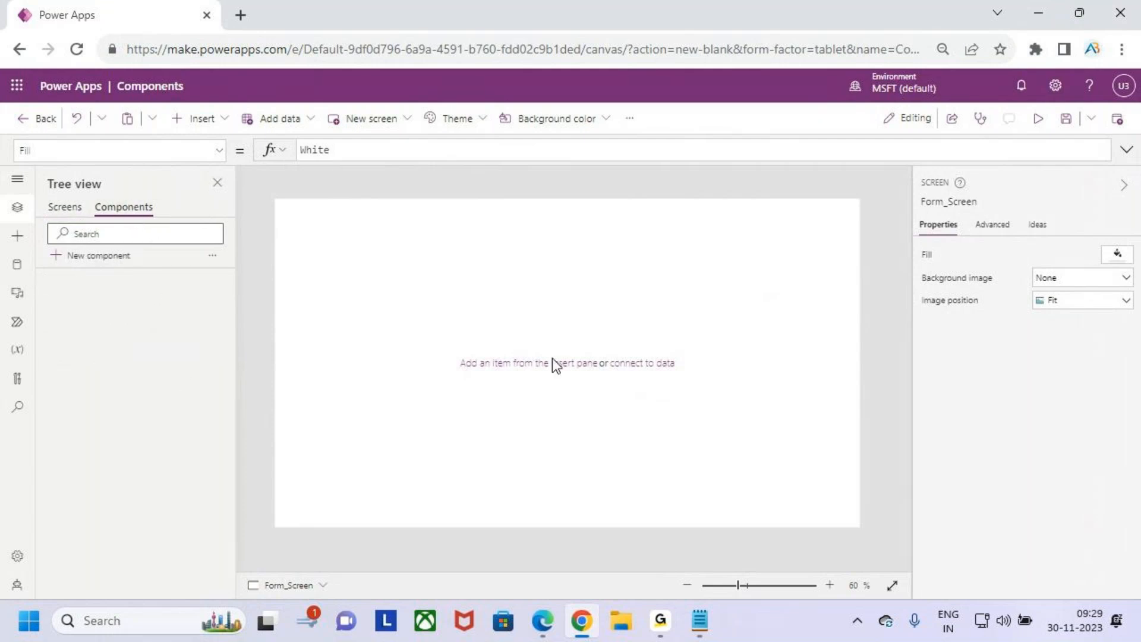
left_click(64, 208)
left_click(124, 208)
key("ctrl+2")
mouse_move(52, 243)
left_mouse_down()
mouse_move(145, 273)
mouse_move(140, 252)
mouse_move(159, 225)
left_mouse_up()
key("Escape")
- Create a new blank canvas component and mark its entry in the tree view with an on-screen annotation
left_click(113, 259)
key("ctrl+2")
mouse_move(59, 267)
left_mouse_down()
mouse_move(140, 294)
mouse_move(153, 253)
left_mouse_up()
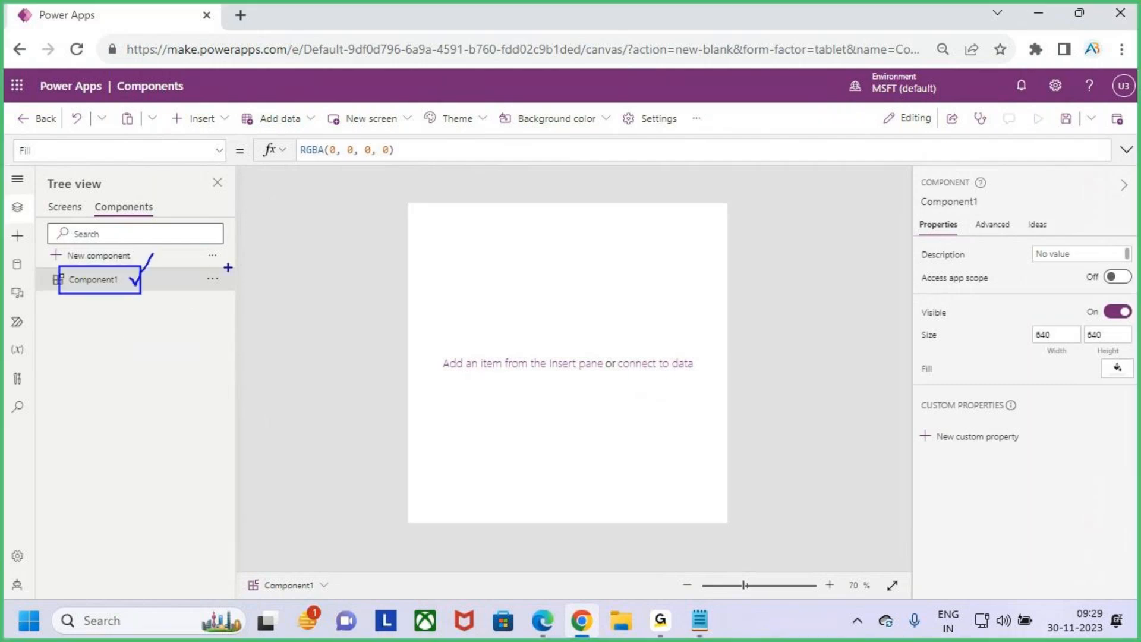
left_click_drag(409, 208, 727, 517)
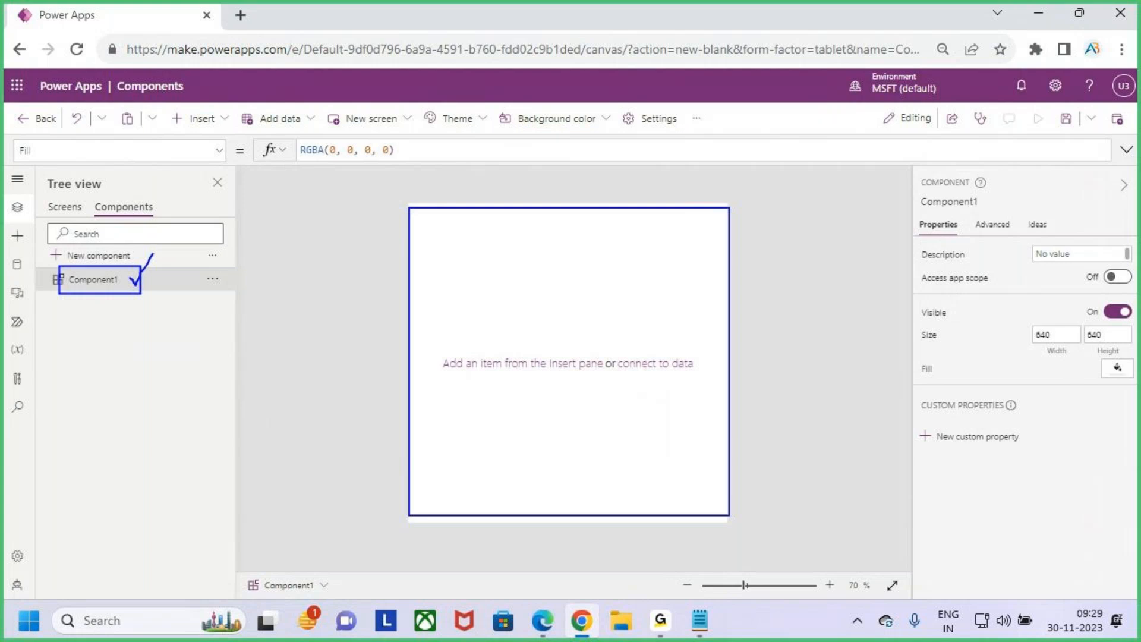
mouse_move(545, 156)
left_mouse_down()
mouse_move(538, 201)
mouse_move(552, 214)
left_mouse_up()
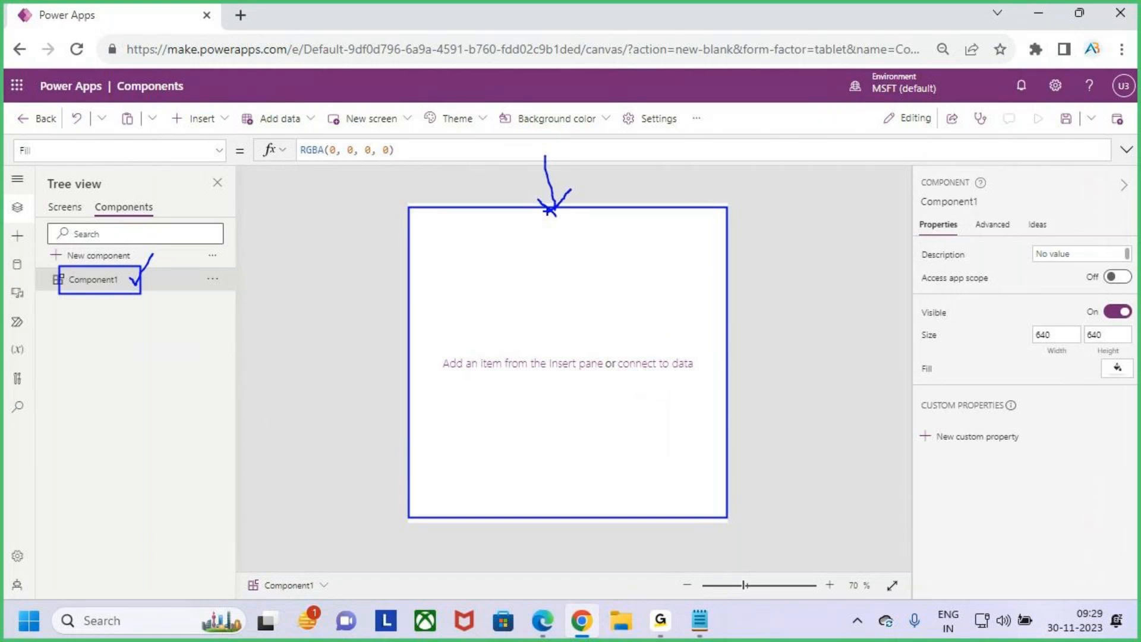
key("Escape")
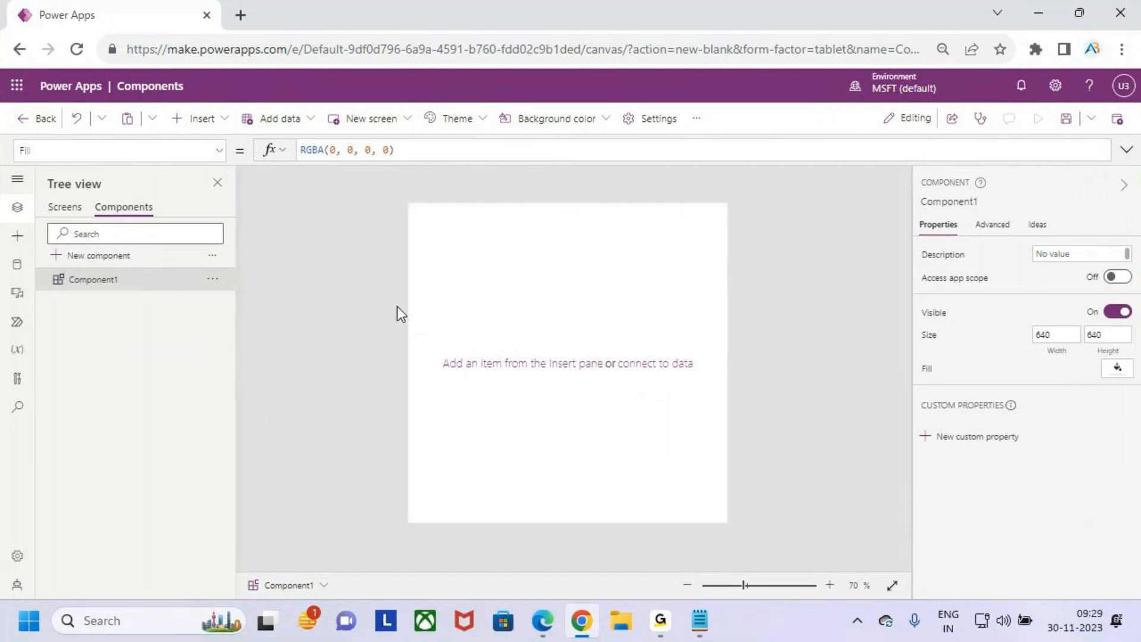
- Rename Component1 as Header_Component
double_click(114, 281)
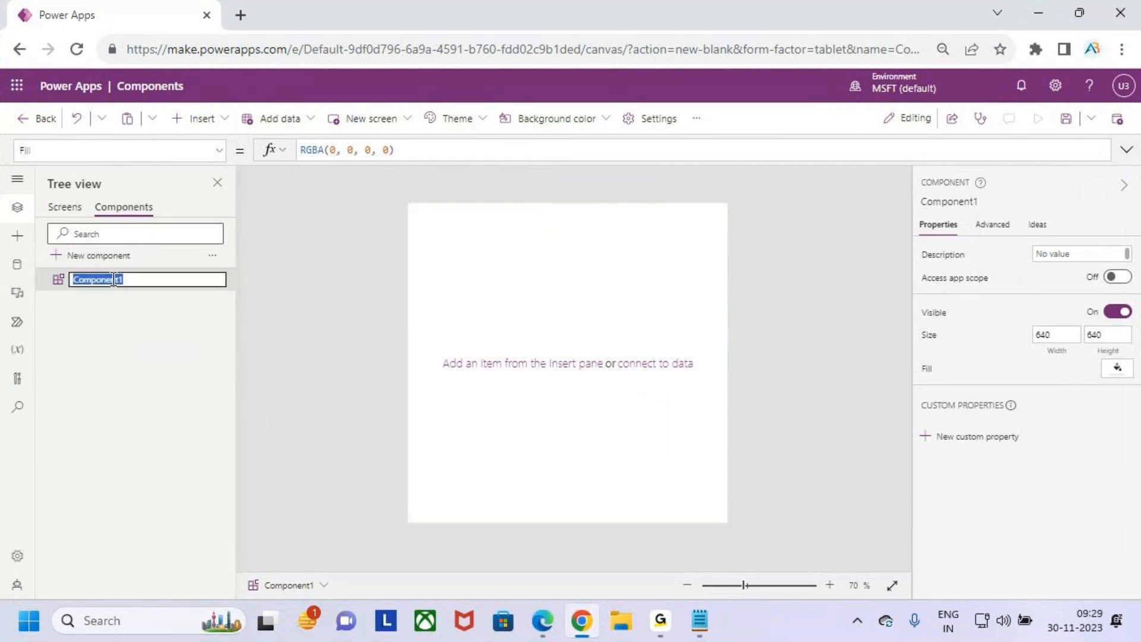
type("Header_Componen")
key("Return")
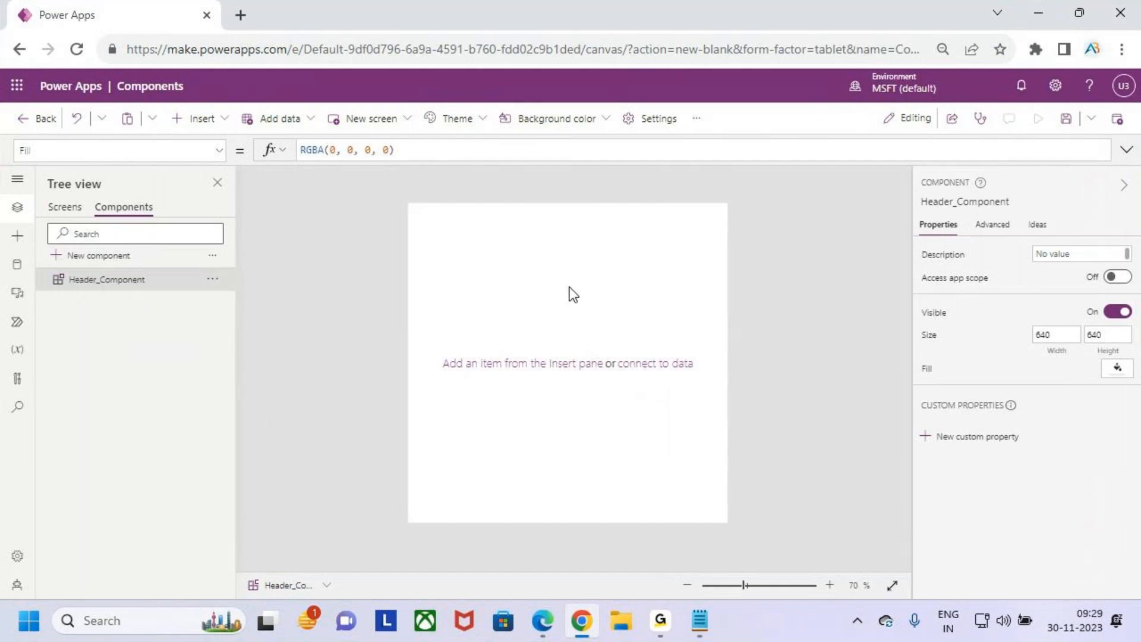
- Insert a text label at the component's upper-left corner and stretch it across the full width, about 640 by 64
left_click(202, 118)
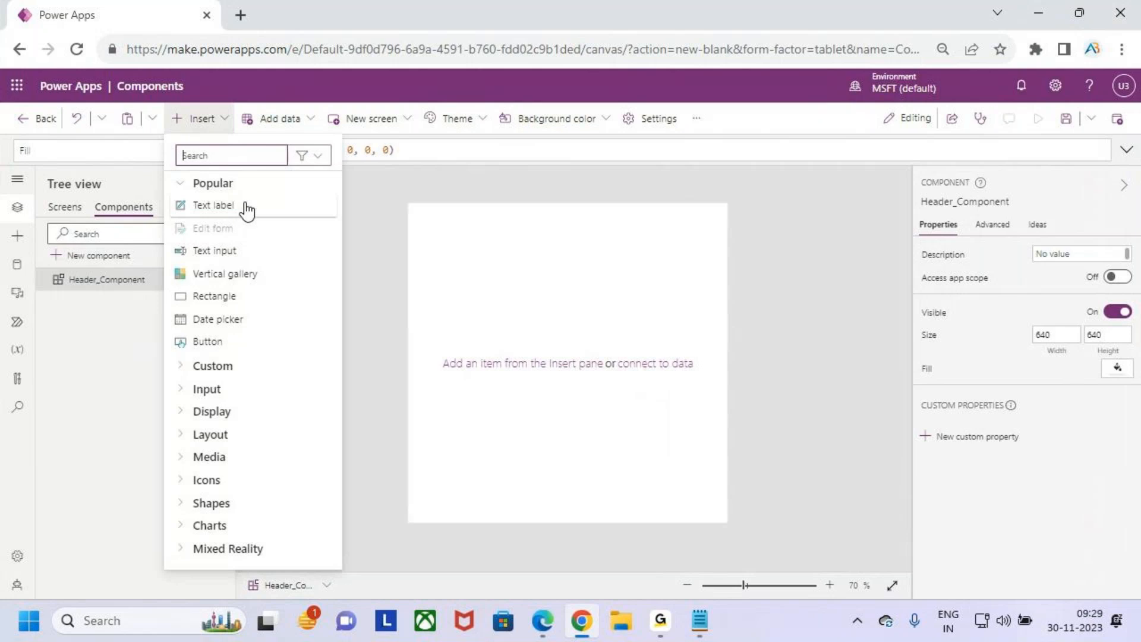
left_click(239, 205)
left_click_drag(461, 234, 428, 202)
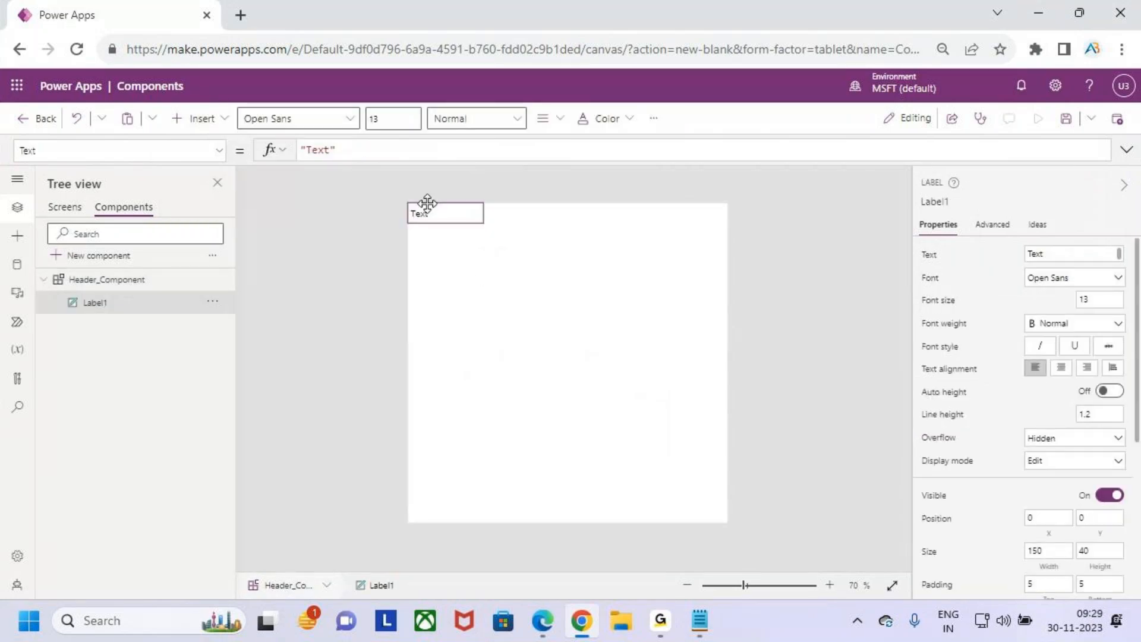
left_click_drag(493, 222, 754, 243)
- Format the label's text with font size 20, bold weight and centred alignment
left_click(418, 120)
type("20")
key("Return")
left_click(475, 118)
left_click(470, 142)
left_click(552, 122)
left_click(628, 167)
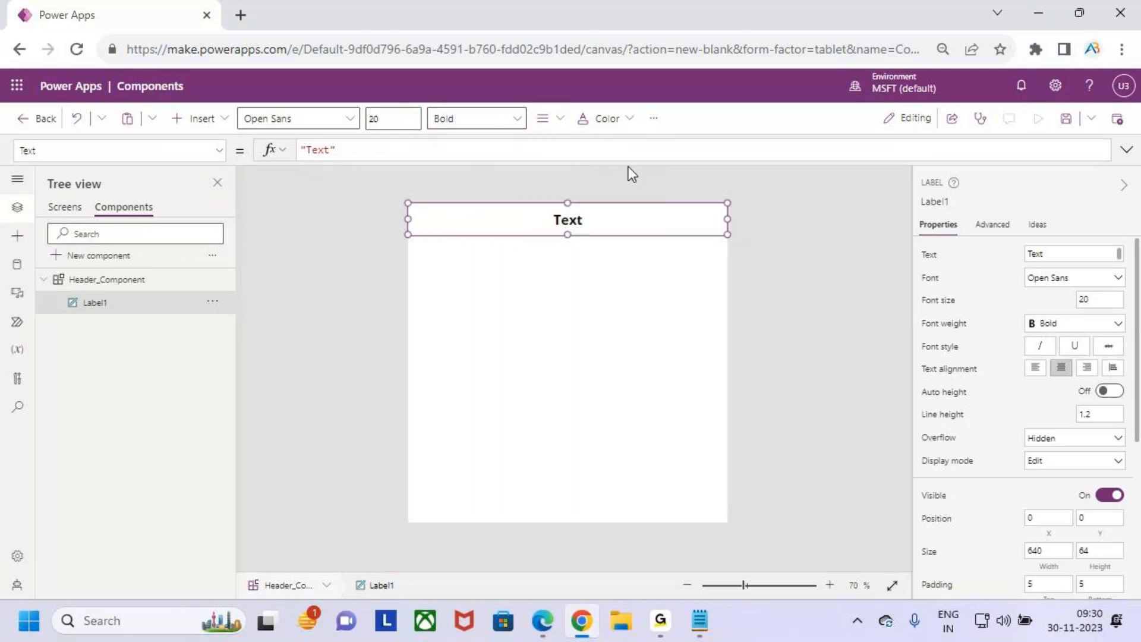
- Set the label's font color to white and its background color to orange
left_click(615, 120)
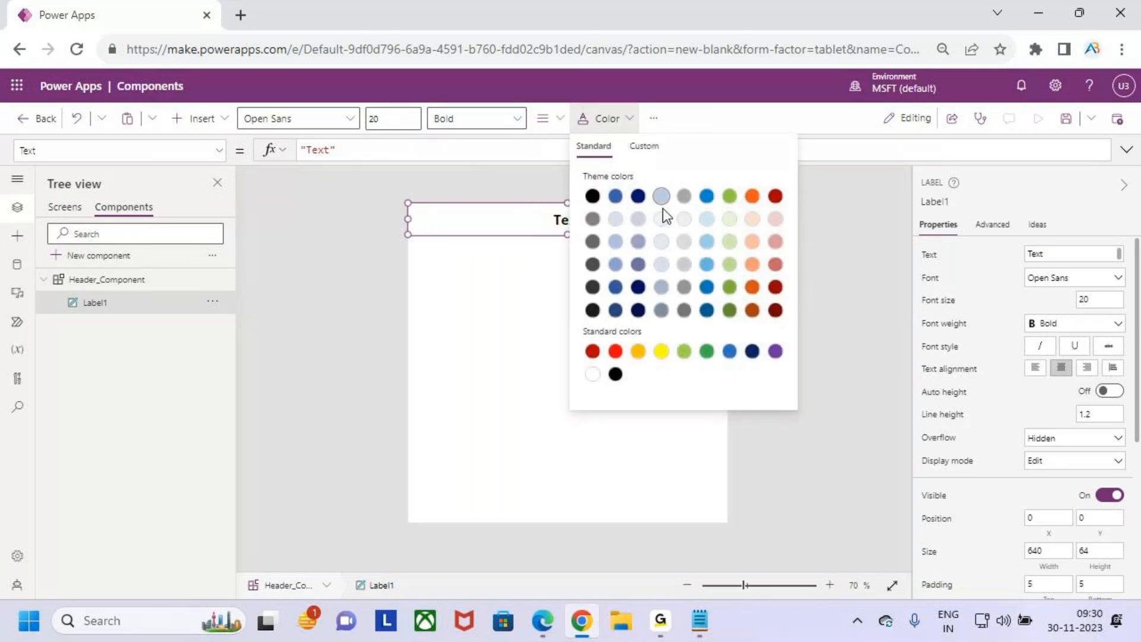
left_click(593, 374)
left_click(654, 117)
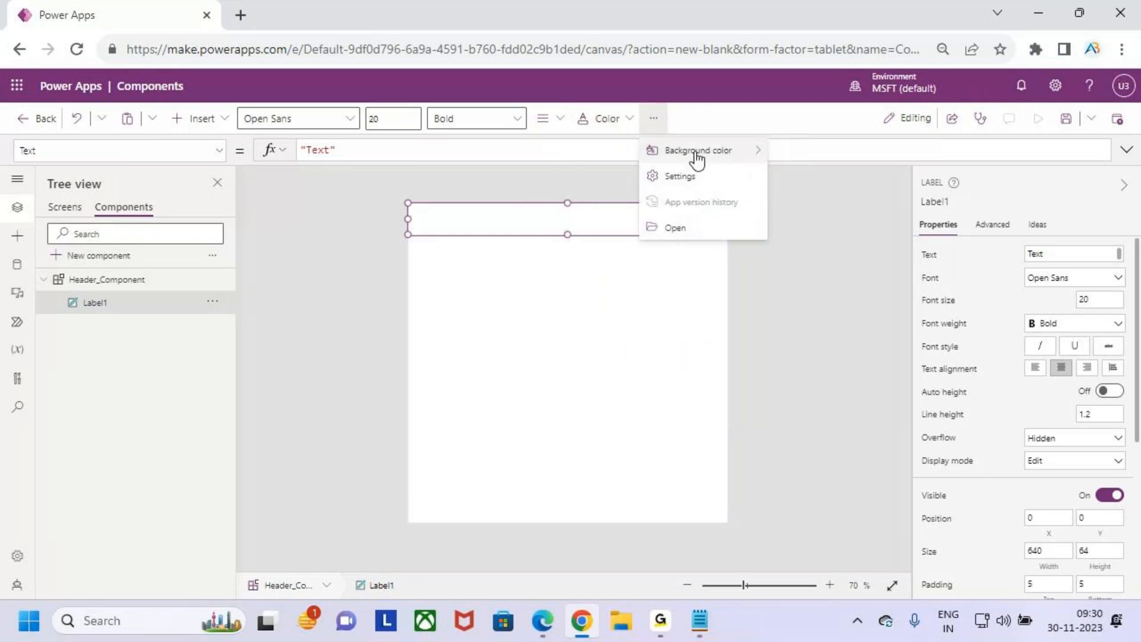
mouse_move(720, 153)
left_click(950, 170)
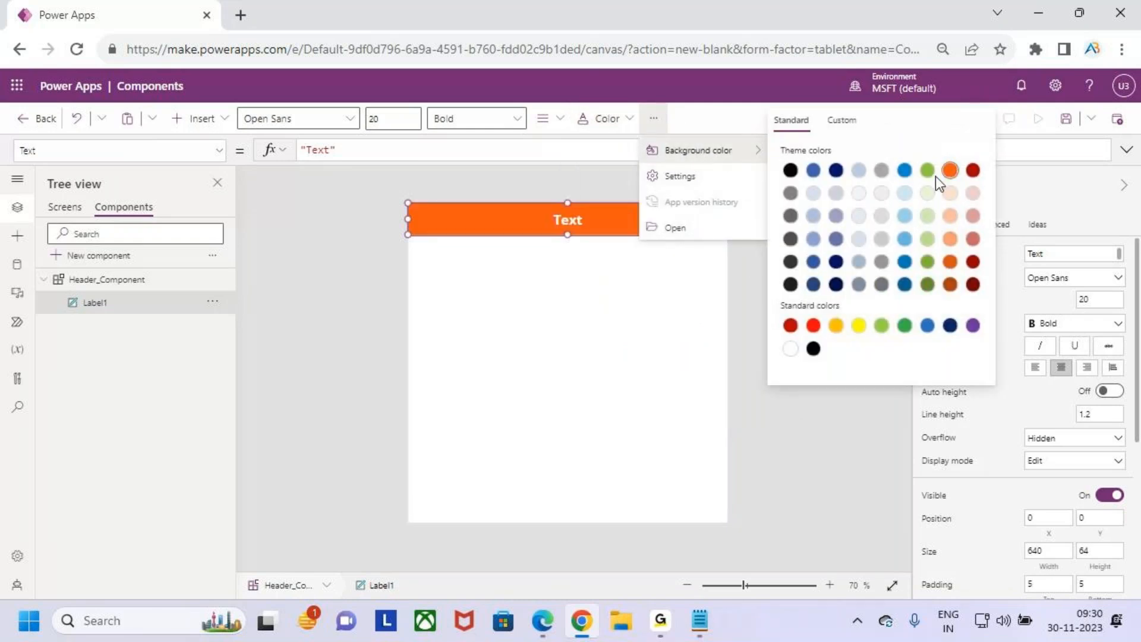
left_click(744, 258)
- Replace the label's text with "Hearder"
double_click(586, 222)
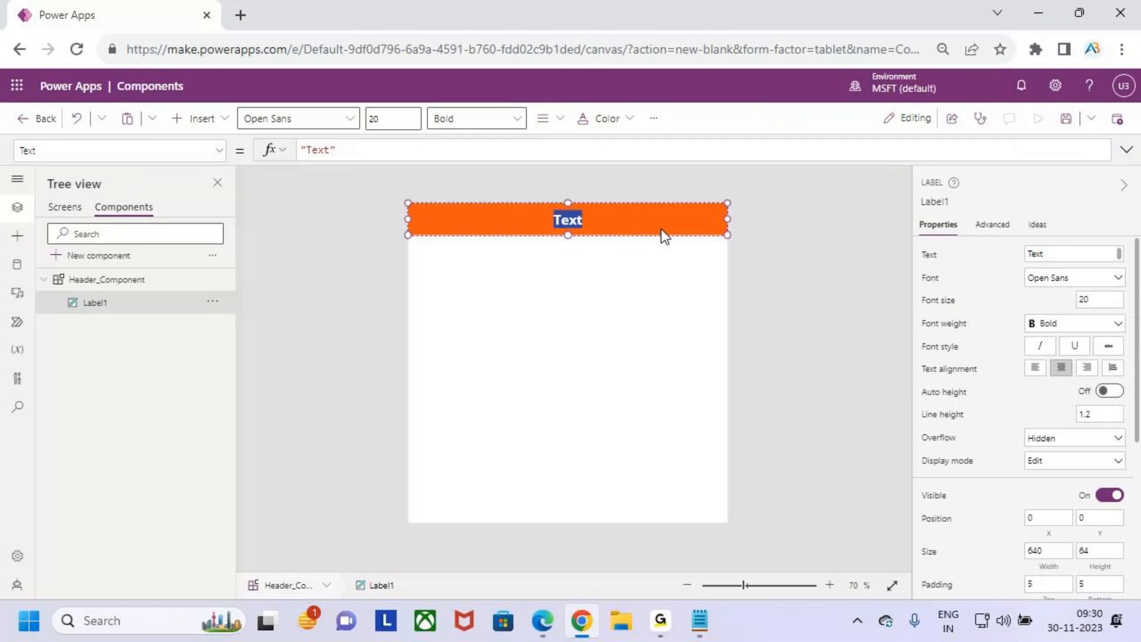
type("Hear")
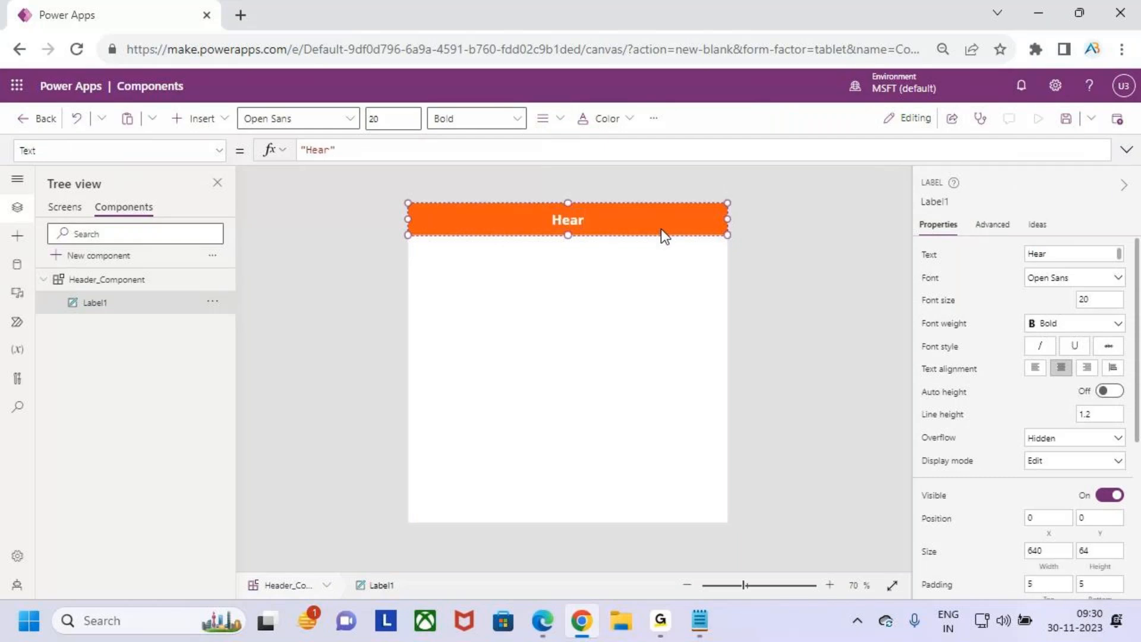
type("der")
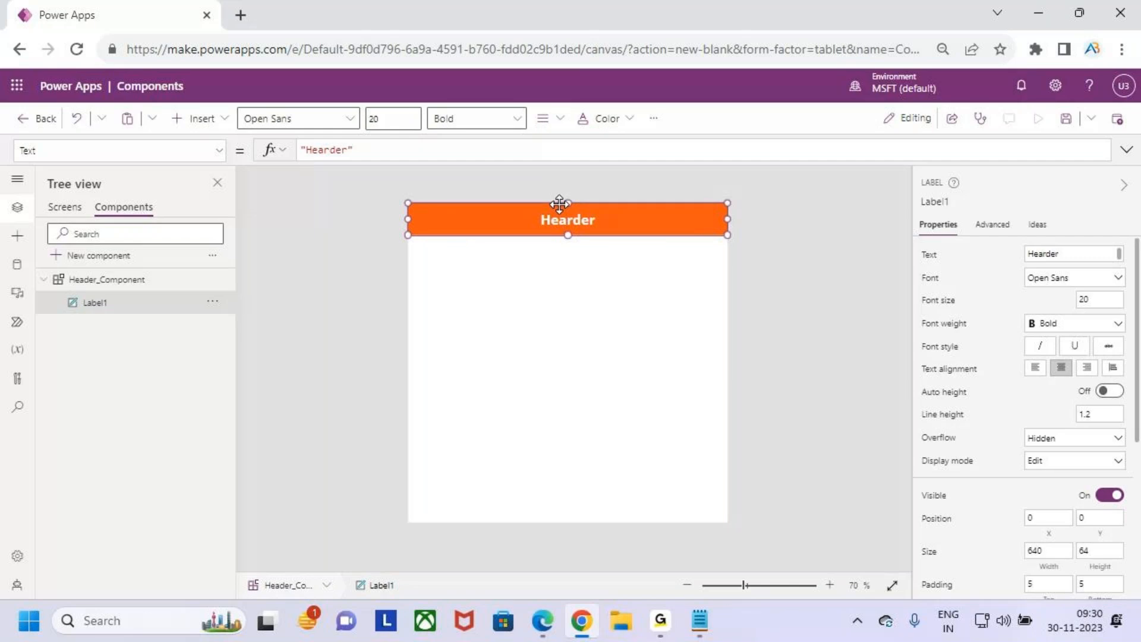
left_click(552, 326)
- Return to the app's screens and open Welcome_Screen for editing
left_click(67, 208)
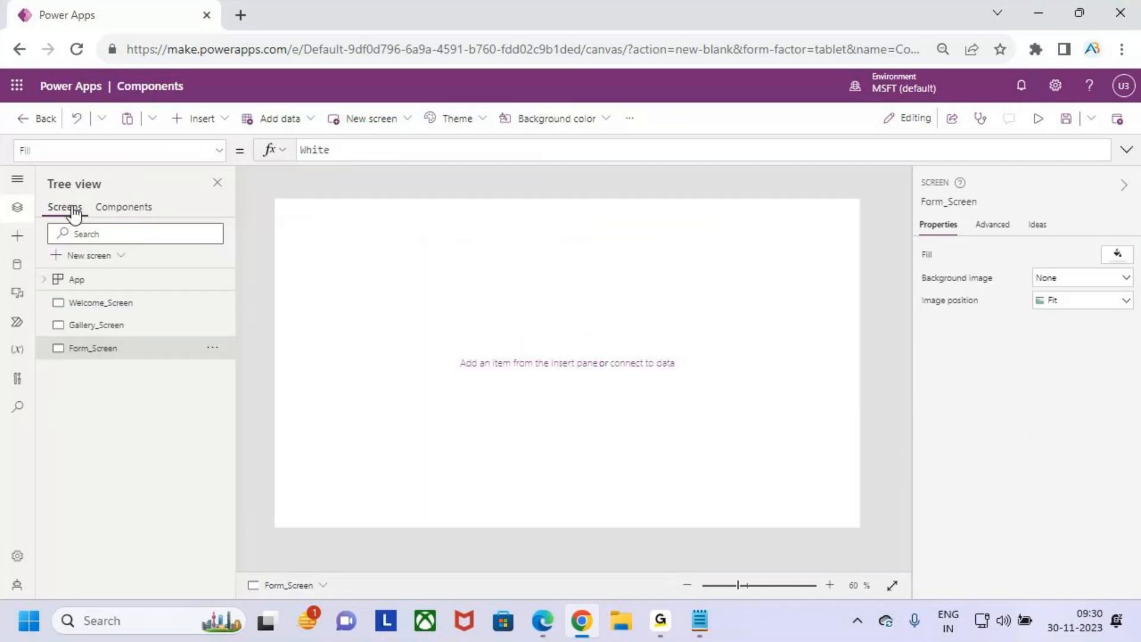
left_click(110, 304)
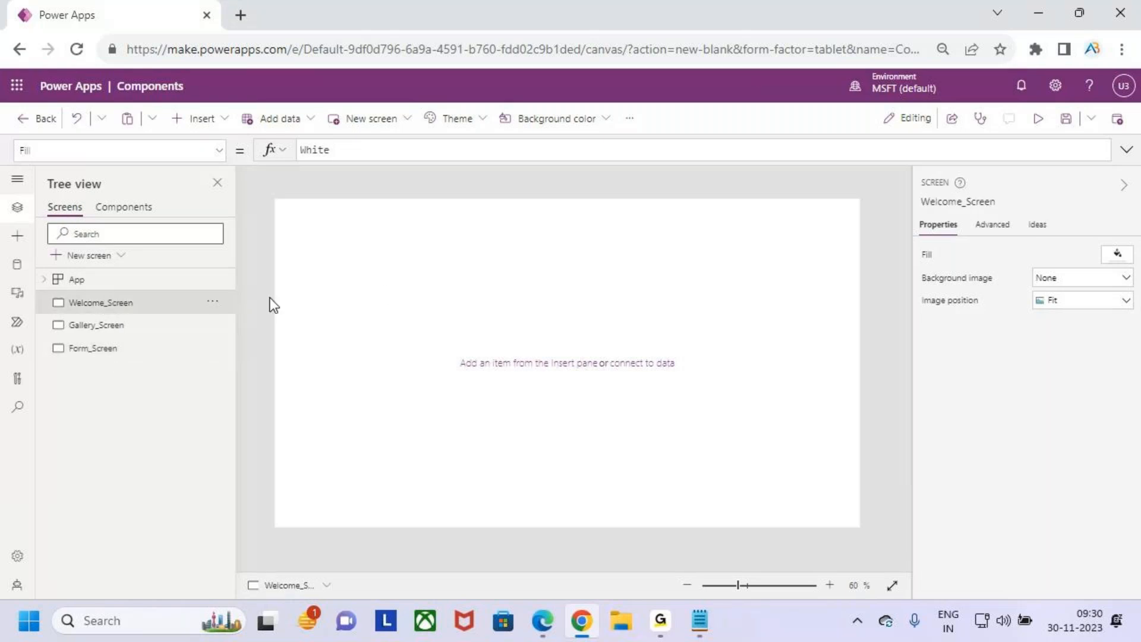
left_click(229, 122)
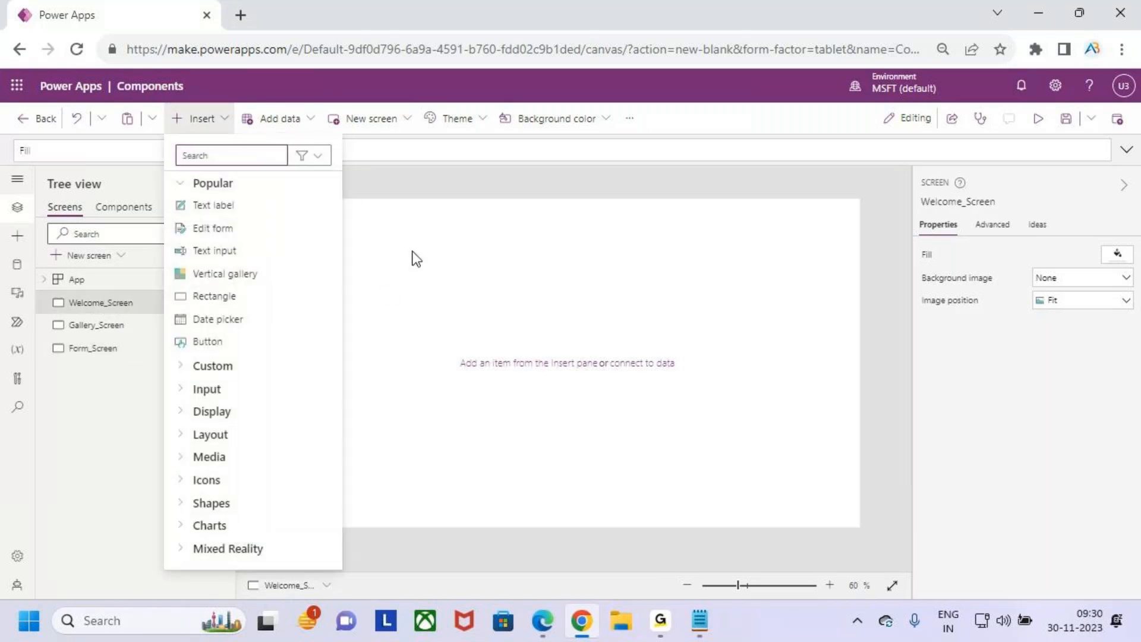
left_click(131, 217)
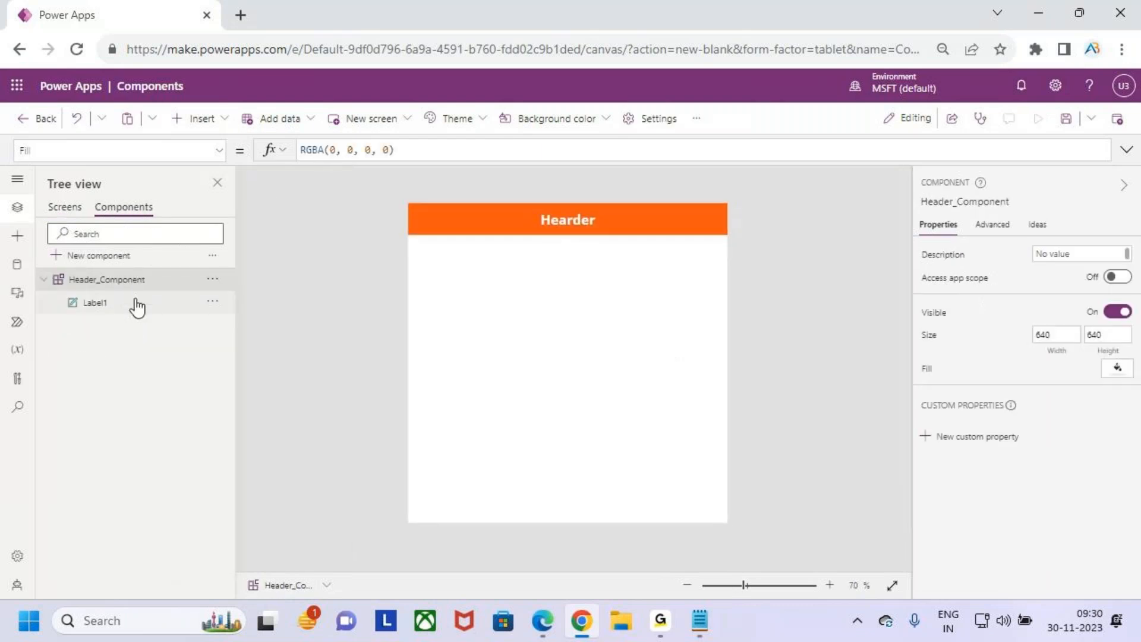
left_click_drag(57, 265, 164, 305)
left_click_drag(515, 249, 547, 223)
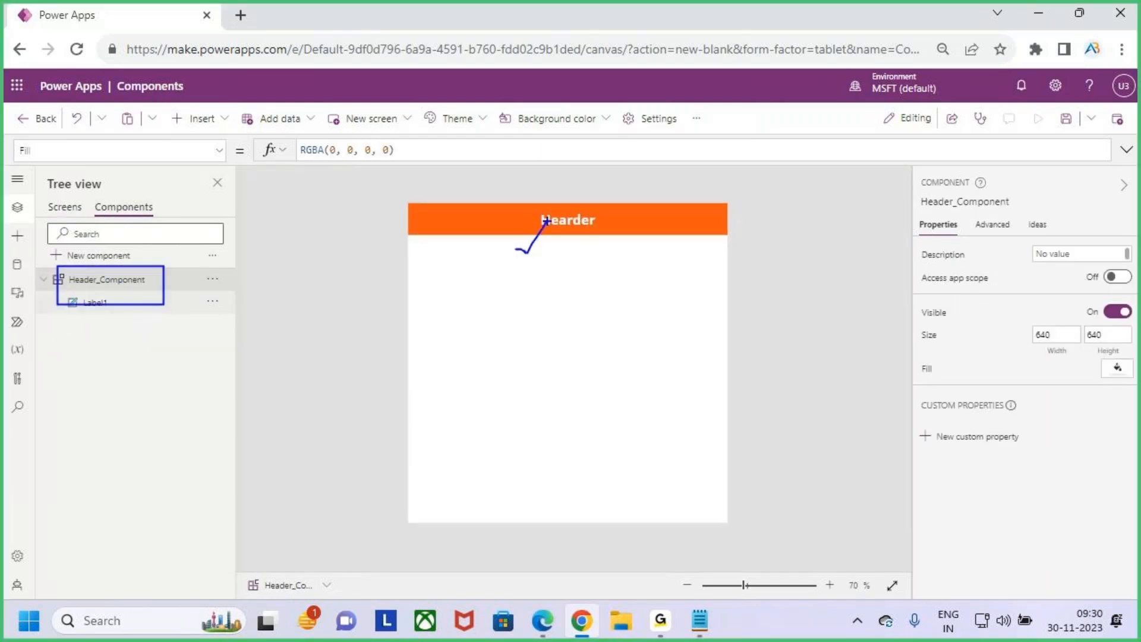
key("Escape")
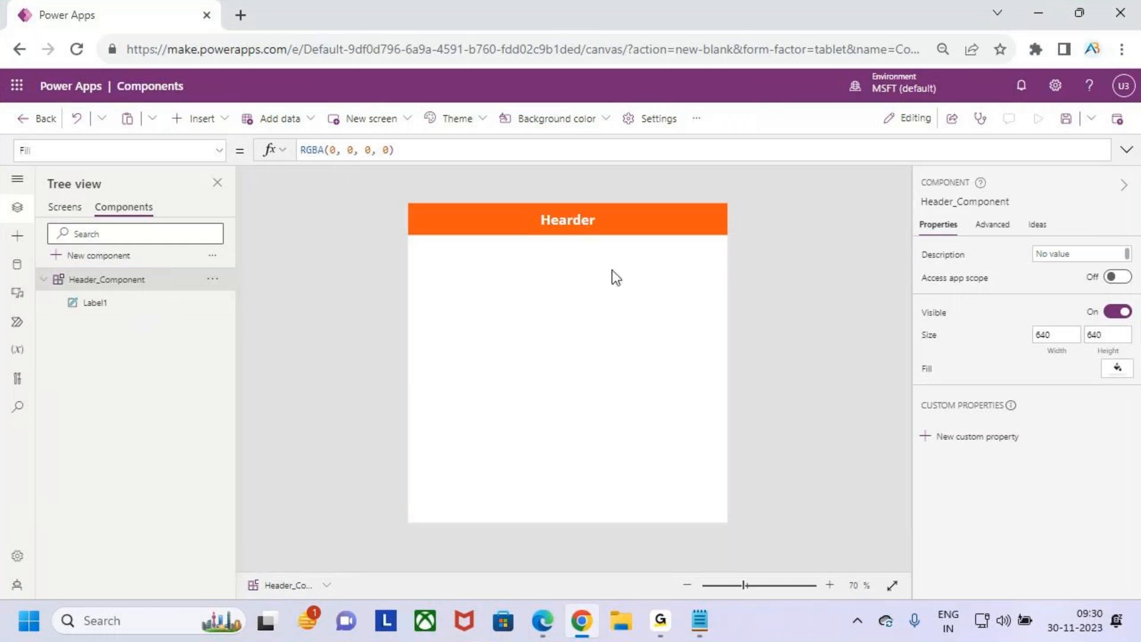
left_click(65, 207)
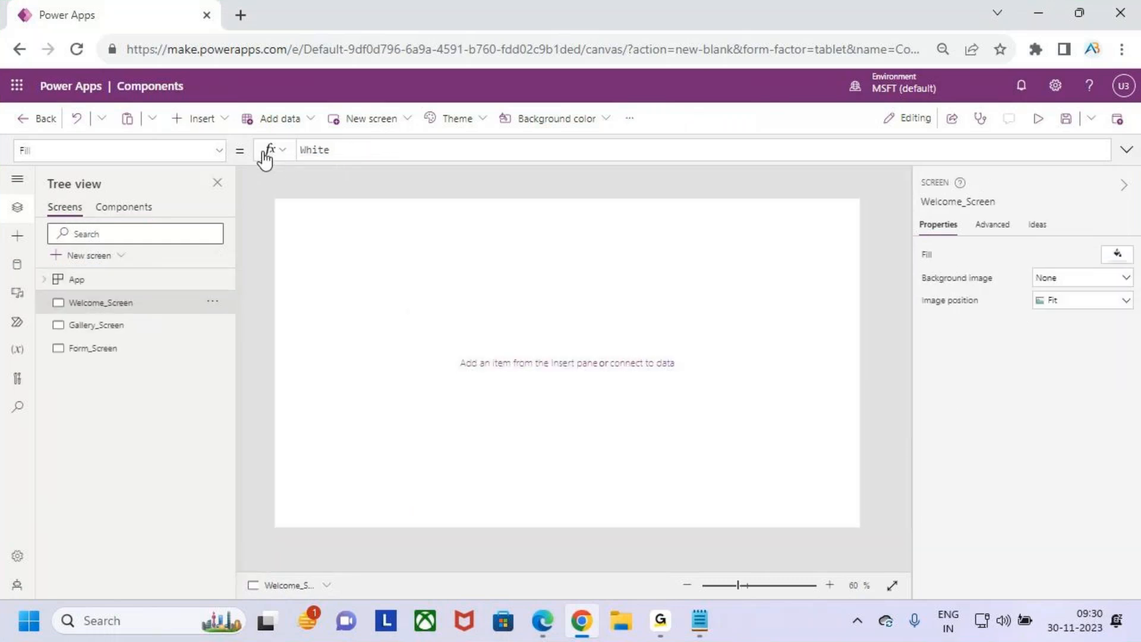
left_click(221, 120)
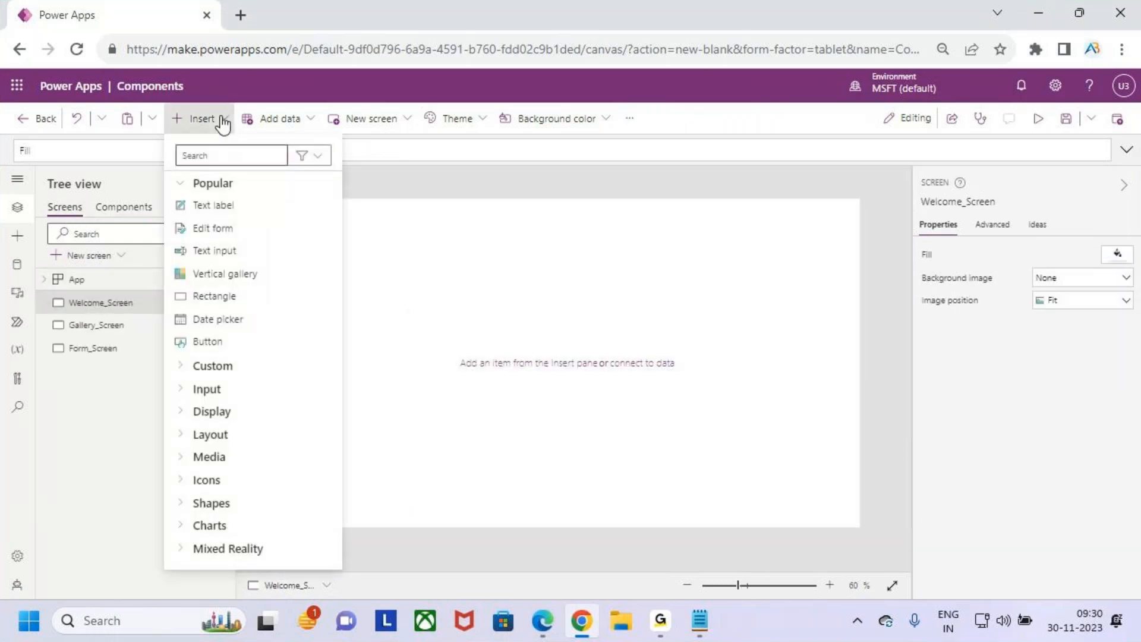
left_click(426, 257)
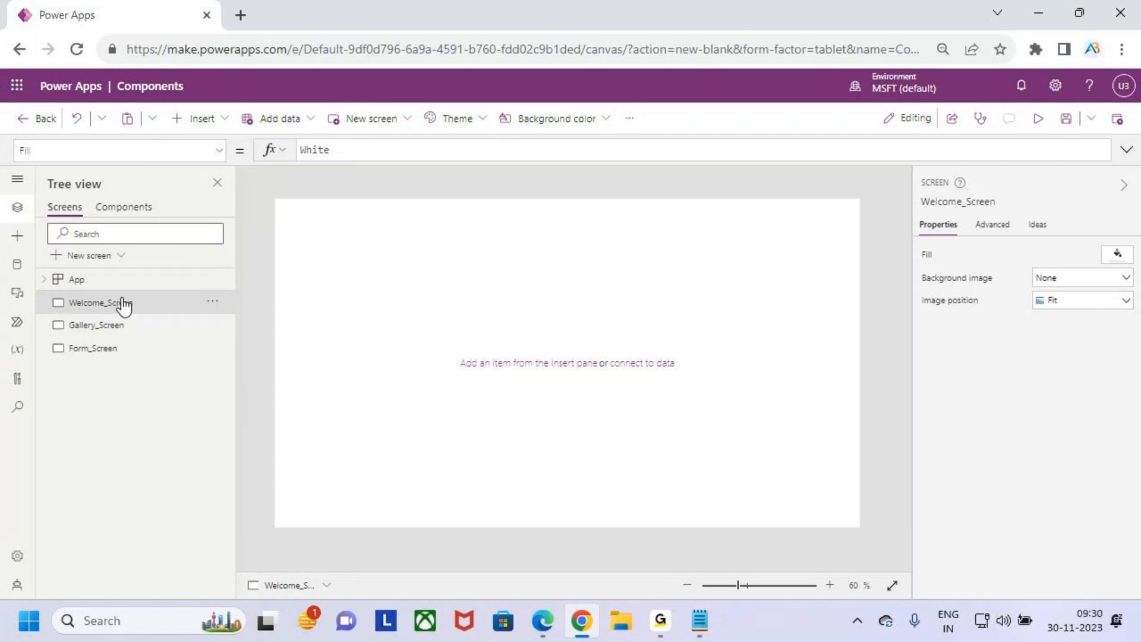
- Insert the custom Header_Component onto Welcome_Screen
left_click(221, 119)
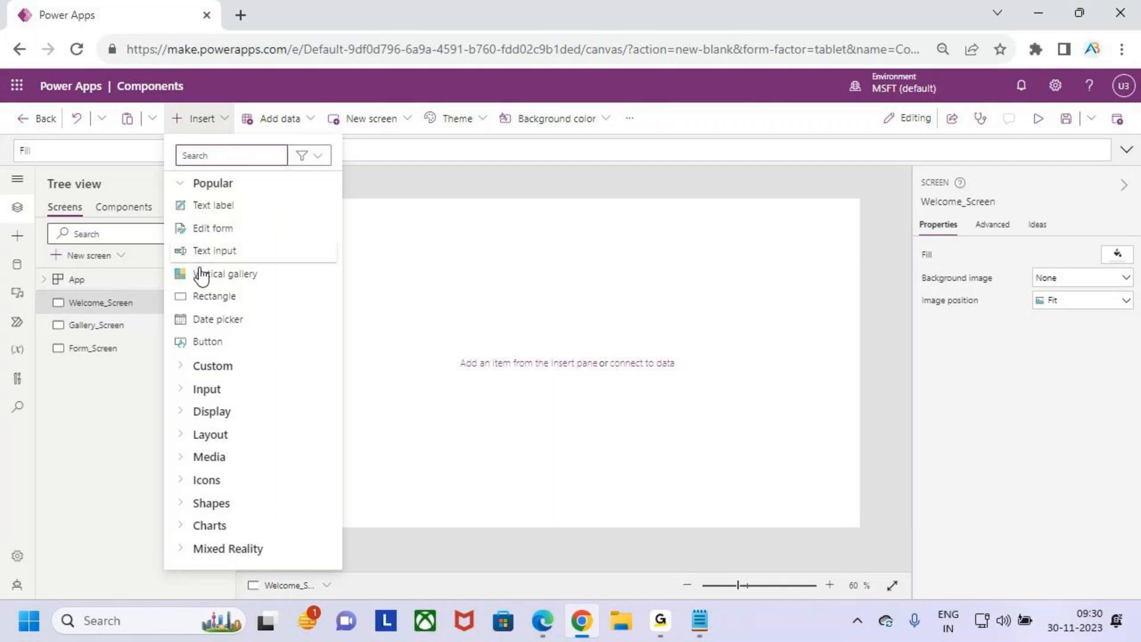
left_click(186, 368)
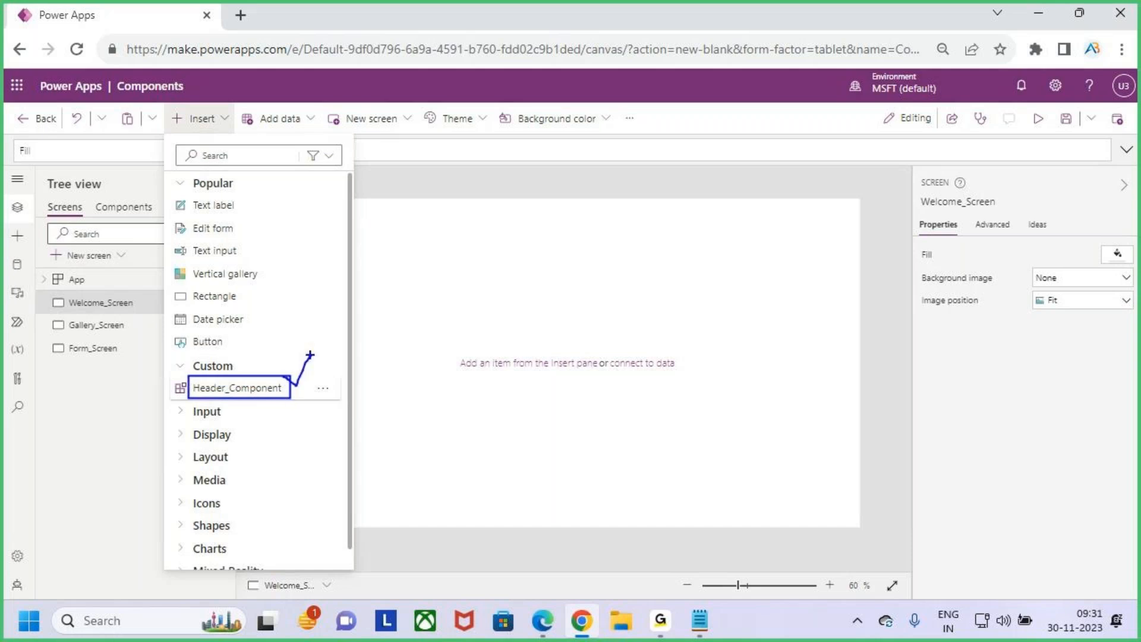
left_click(250, 389)
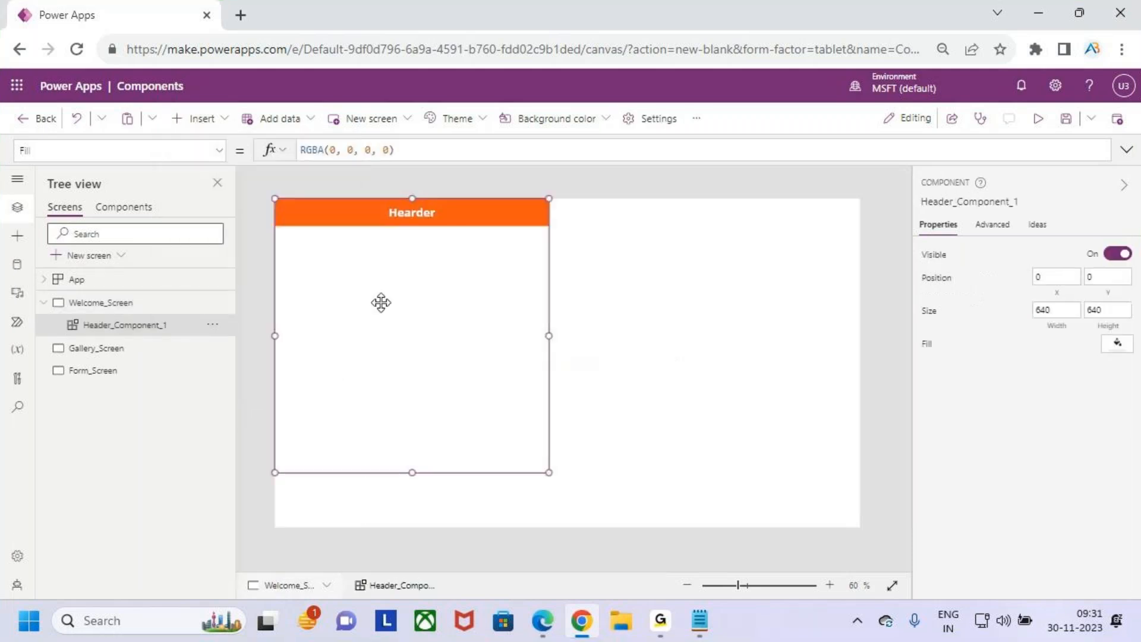
- Resize the header component on Welcome_Screen to the full screen width of 1366 and a height of about 66
left_click_drag(509, 375, 476, 337)
left_click_drag(550, 339, 901, 323)
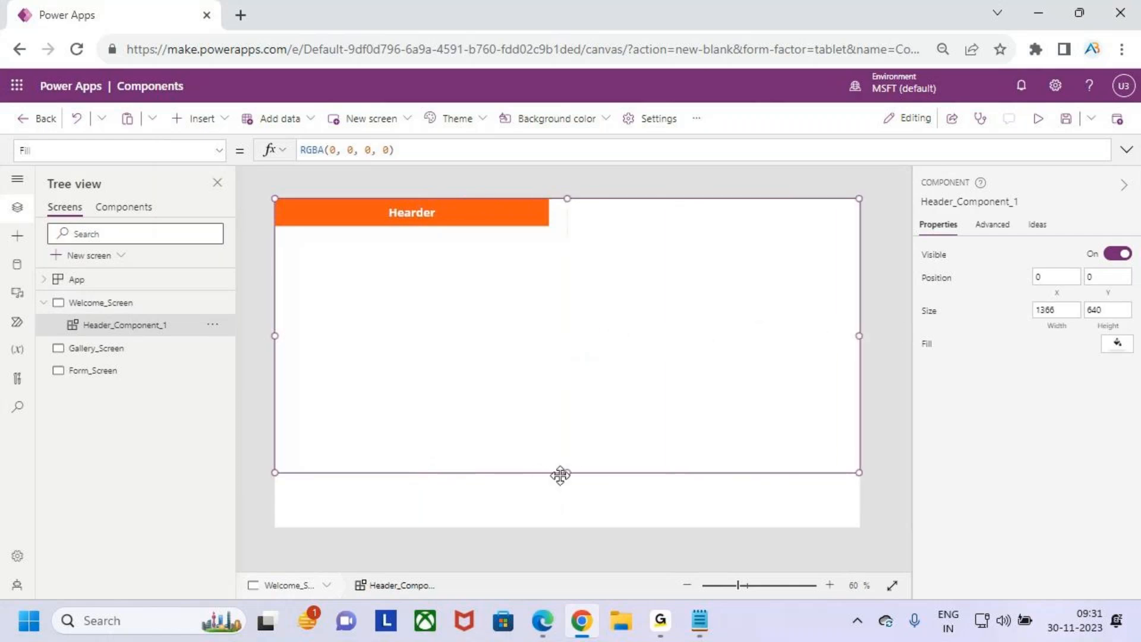
left_click_drag(568, 471, 570, 226)
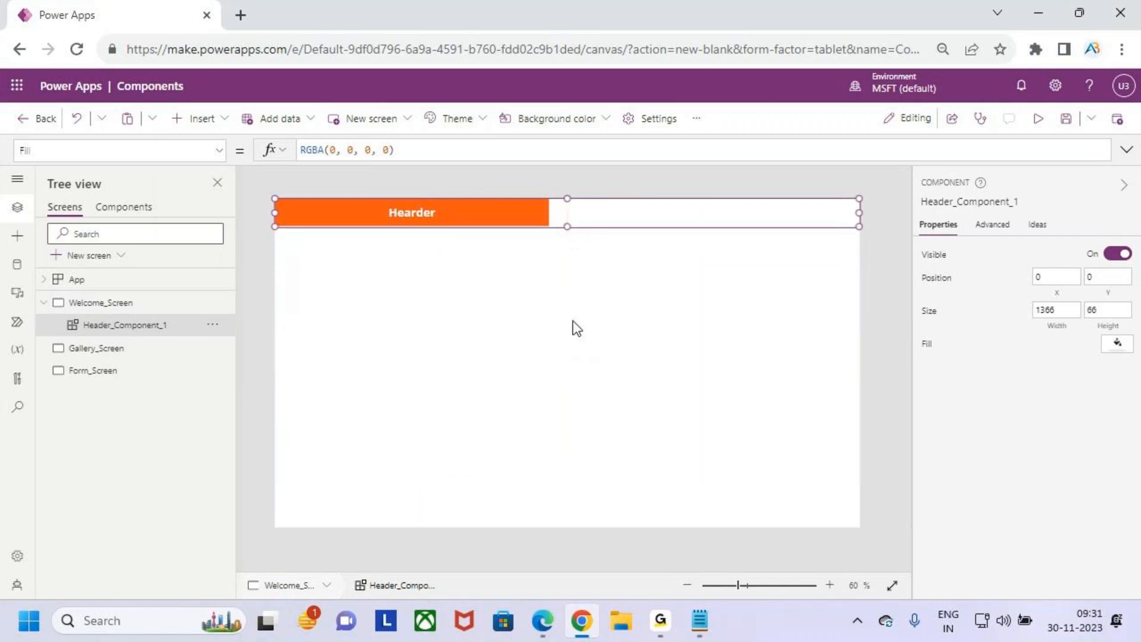
left_click(573, 353)
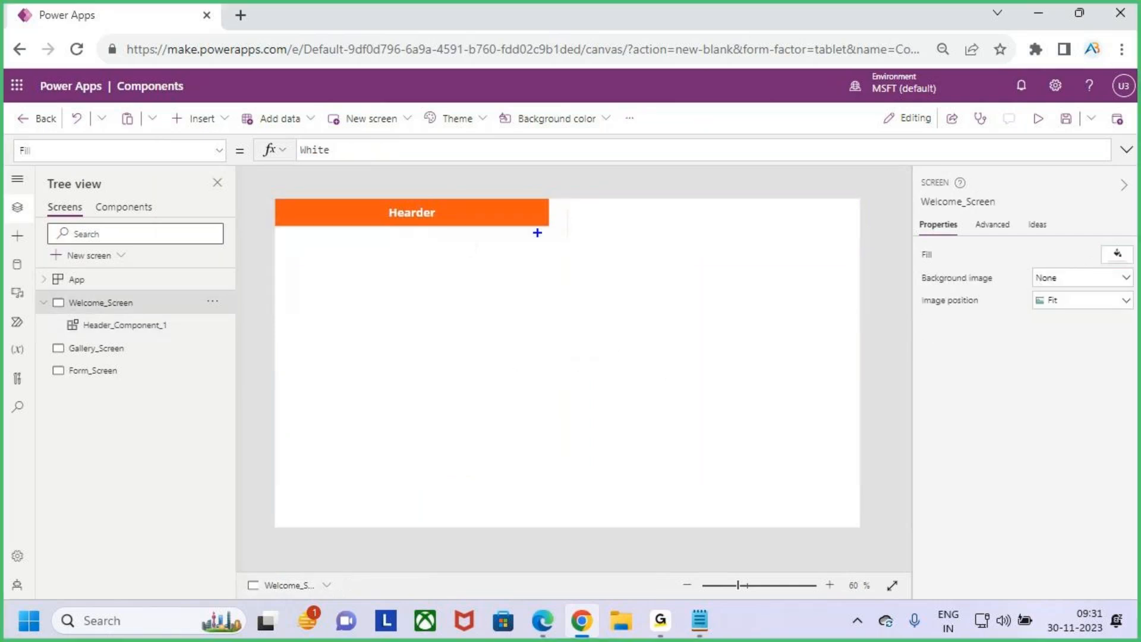
- Compare how far the orange label fills the component's width on Welcome_Screen and in the Header_Component definition
left_click(601, 224)
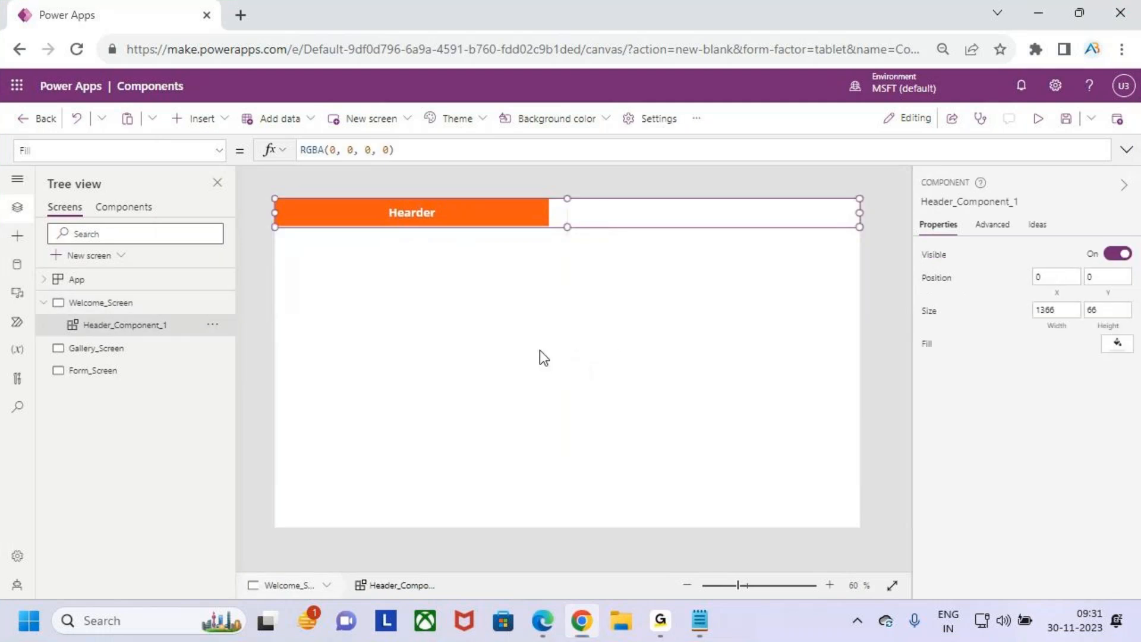
mouse_move(274, 197)
left_mouse_down()
mouse_move(828, 247)
mouse_move(860, 226)
left_mouse_up()
left_click_drag(779, 214, 848, 160)
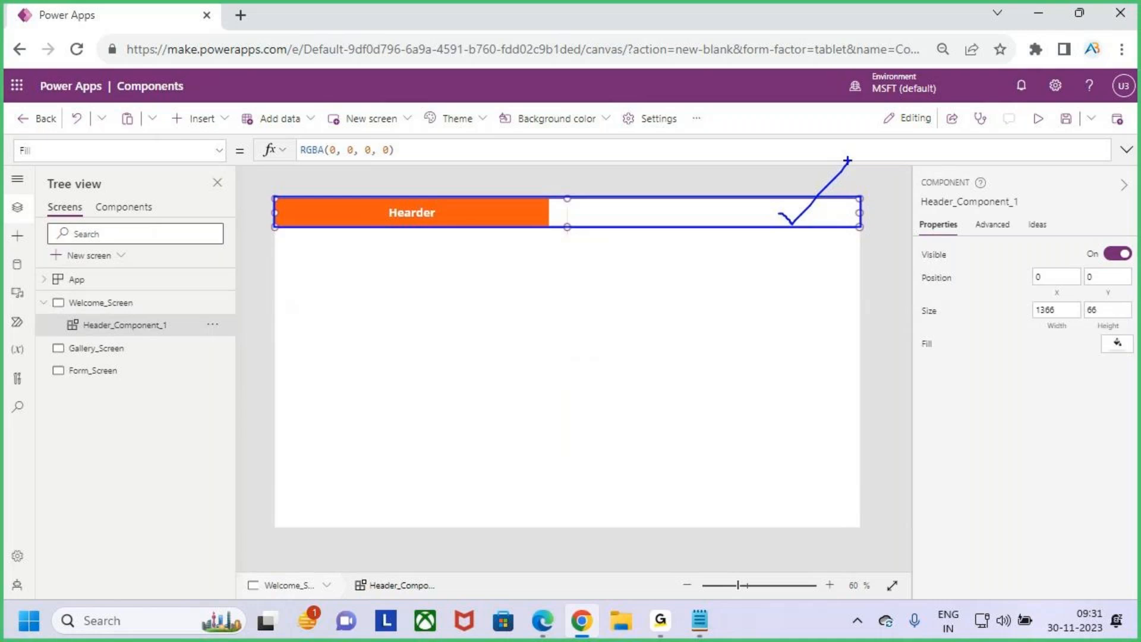
key("Escape")
key("ctrl+2")
left_click_drag(547, 176, 541, 293)
key("Escape")
left_click(123, 206)
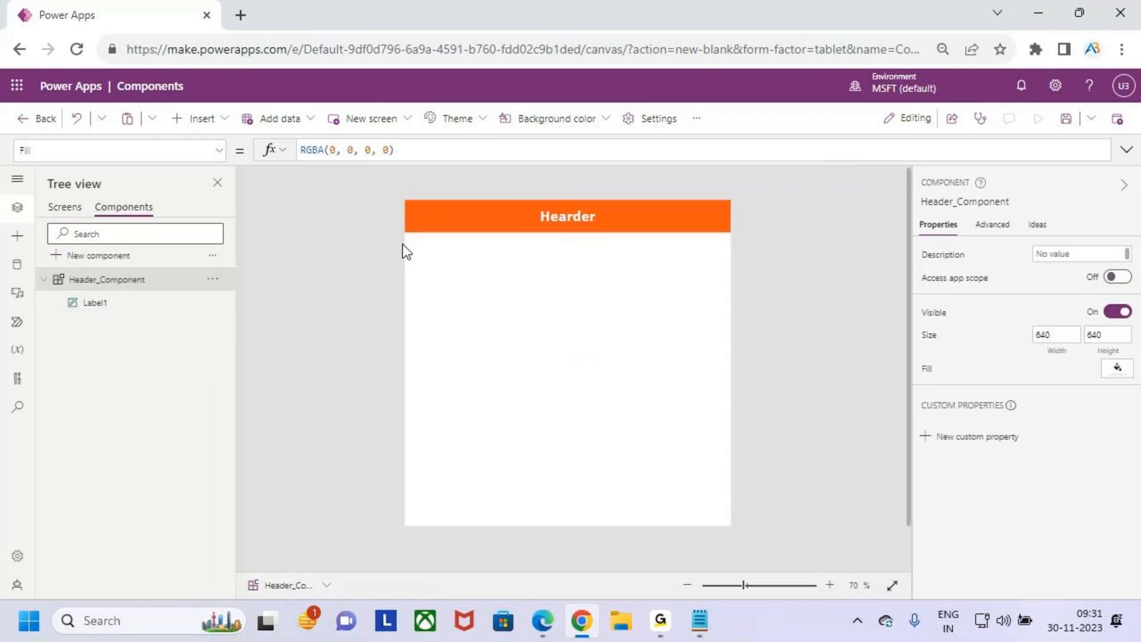
key("ctrl+2")
mouse_move(406, 204)
left_mouse_down()
mouse_move(649, 244)
mouse_move(729, 236)
mouse_move(718, 227)
mouse_move(740, 199)
left_mouse_up()
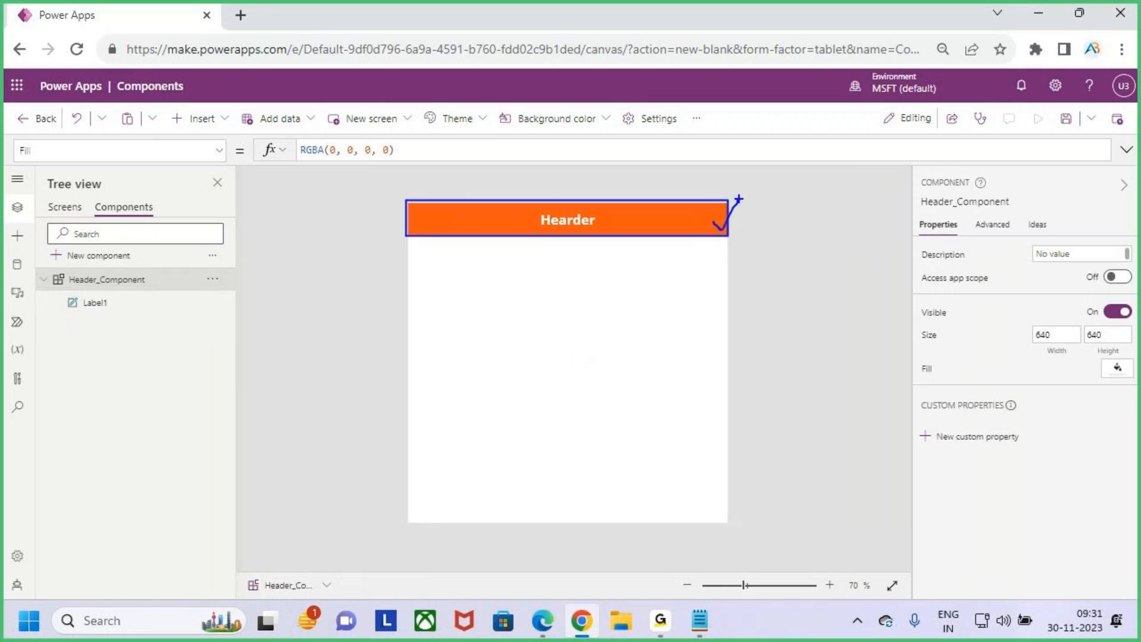
key("Escape")
left_click(70, 207)
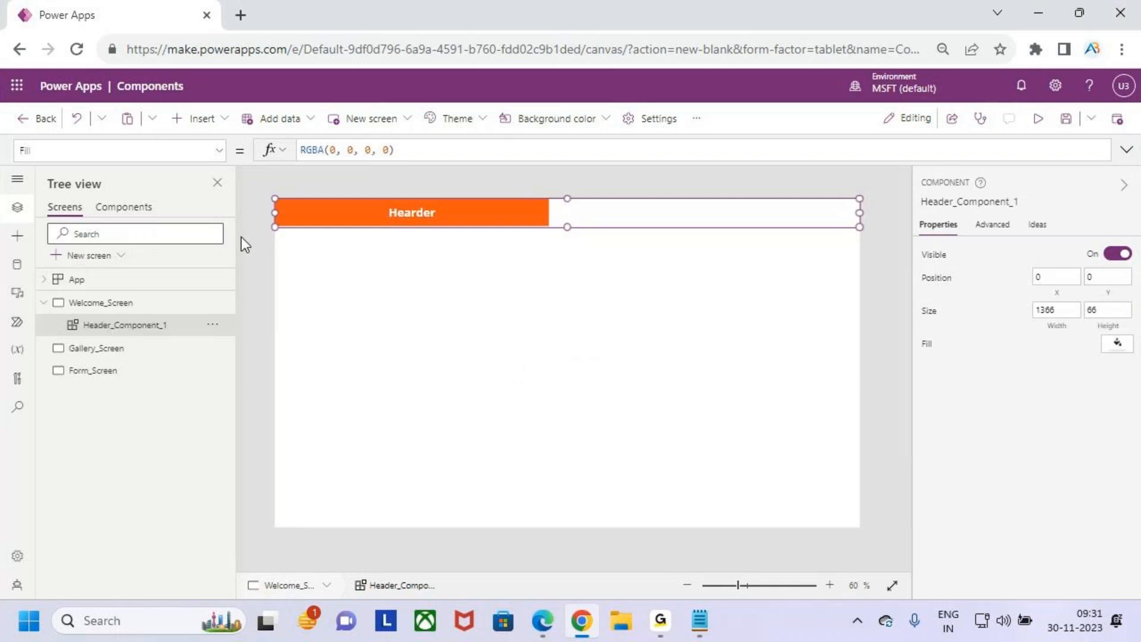
left_click(137, 213)
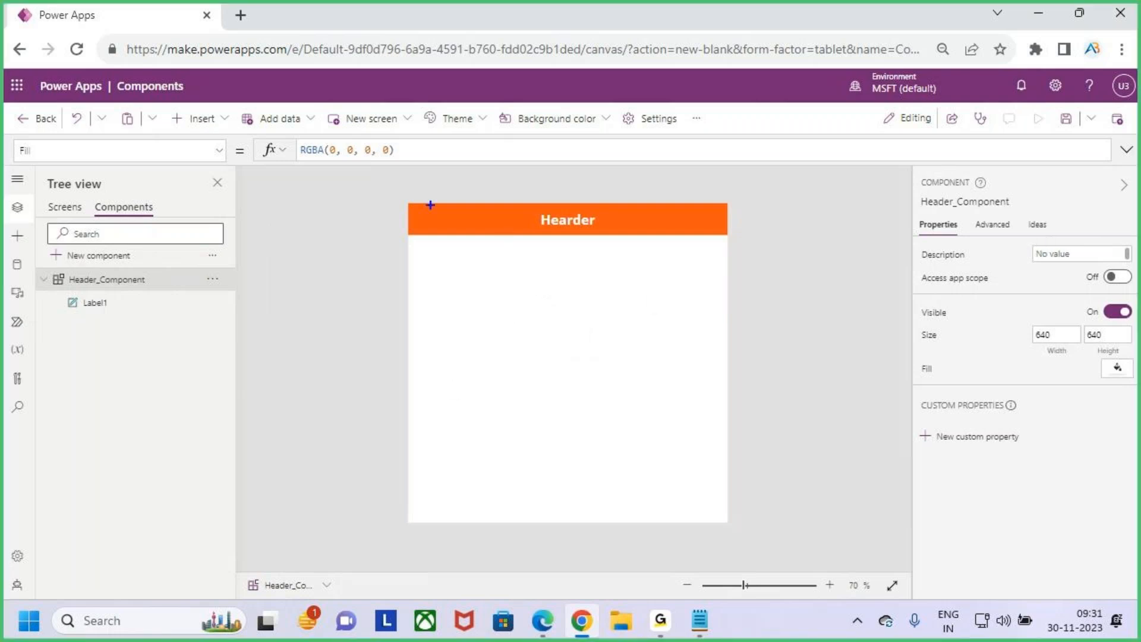
mouse_move(402, 202)
left_mouse_down()
mouse_move(734, 501)
mouse_move(733, 521)
left_mouse_up()
mouse_move(635, 347)
left_mouse_down()
mouse_move(792, 366)
mouse_move(798, 424)
left_mouse_up()
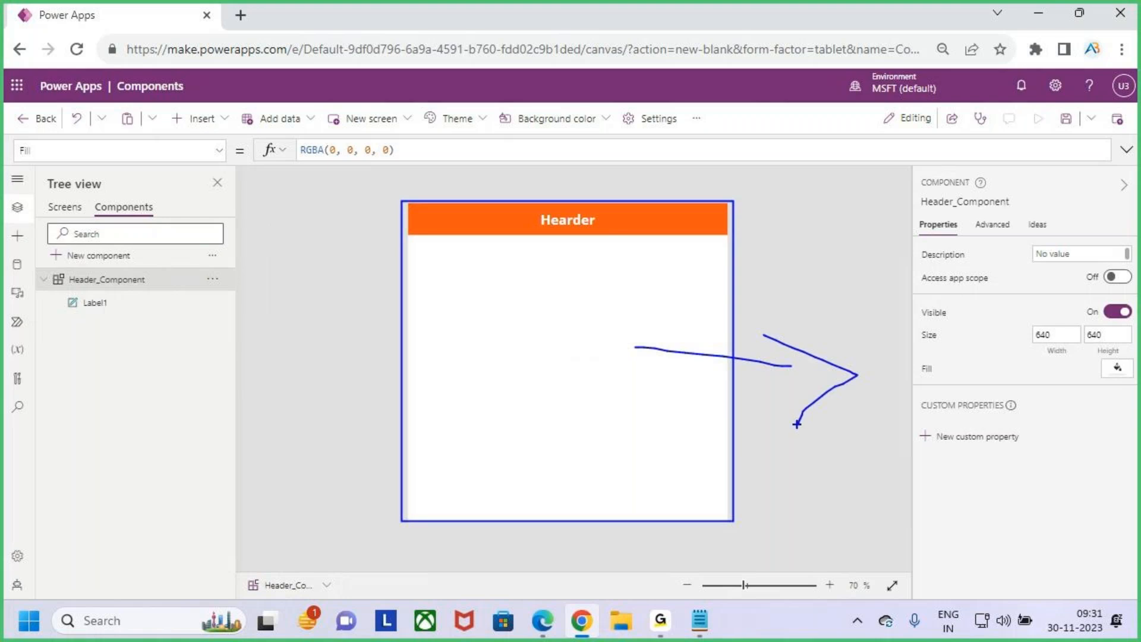
key("Escape")
key("ctrl+2")
left_click_drag(457, 260, 657, 394)
key("Escape")
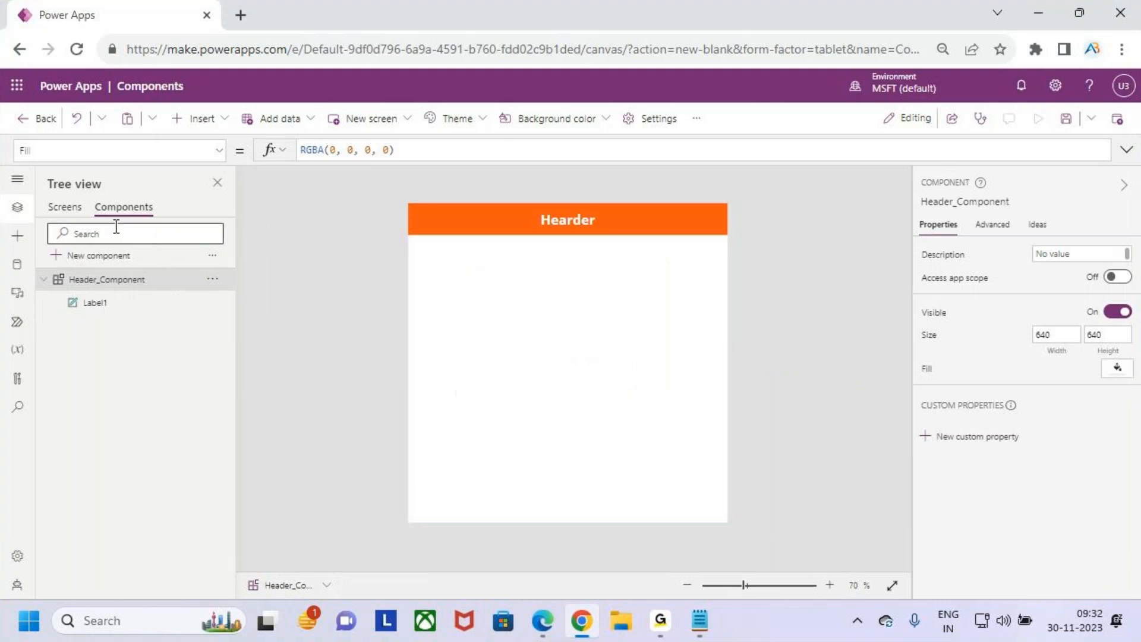
- Check the header instance on Welcome_Screen, and return to the Header_Component definition
left_click(65, 207)
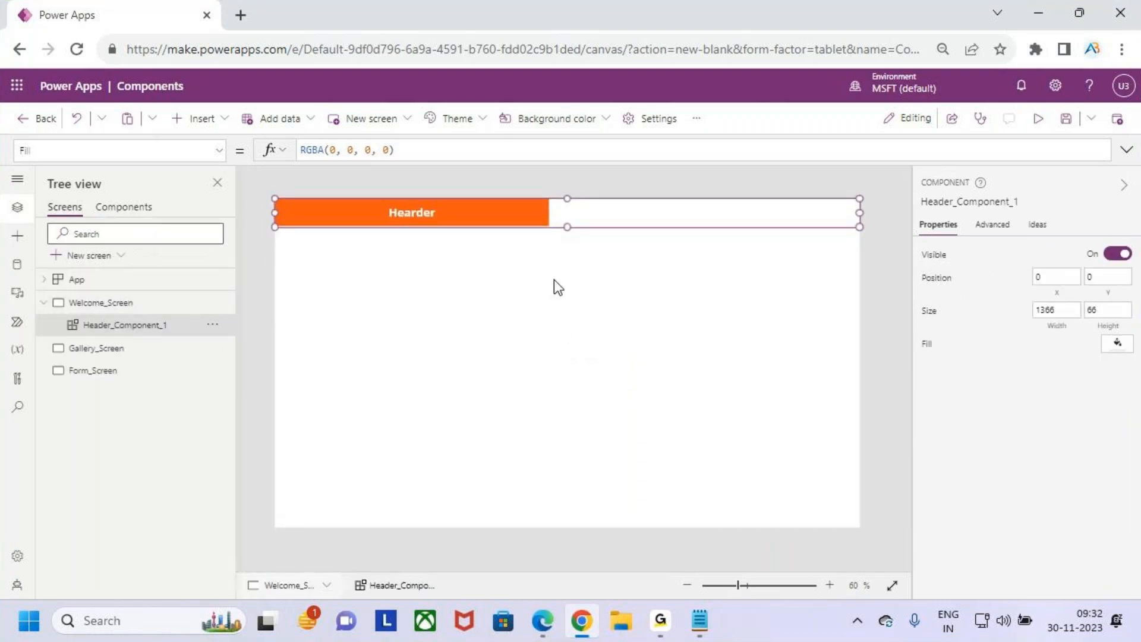
left_click(97, 210)
left_click(70, 208)
left_click(567, 306)
left_click(141, 213)
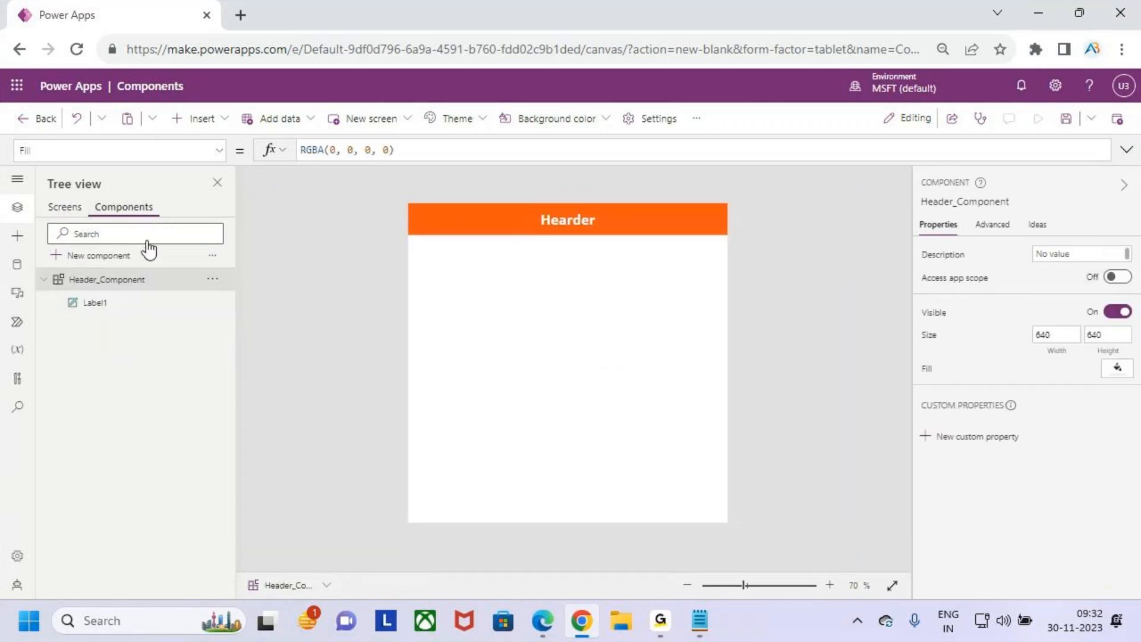
left_click(220, 151)
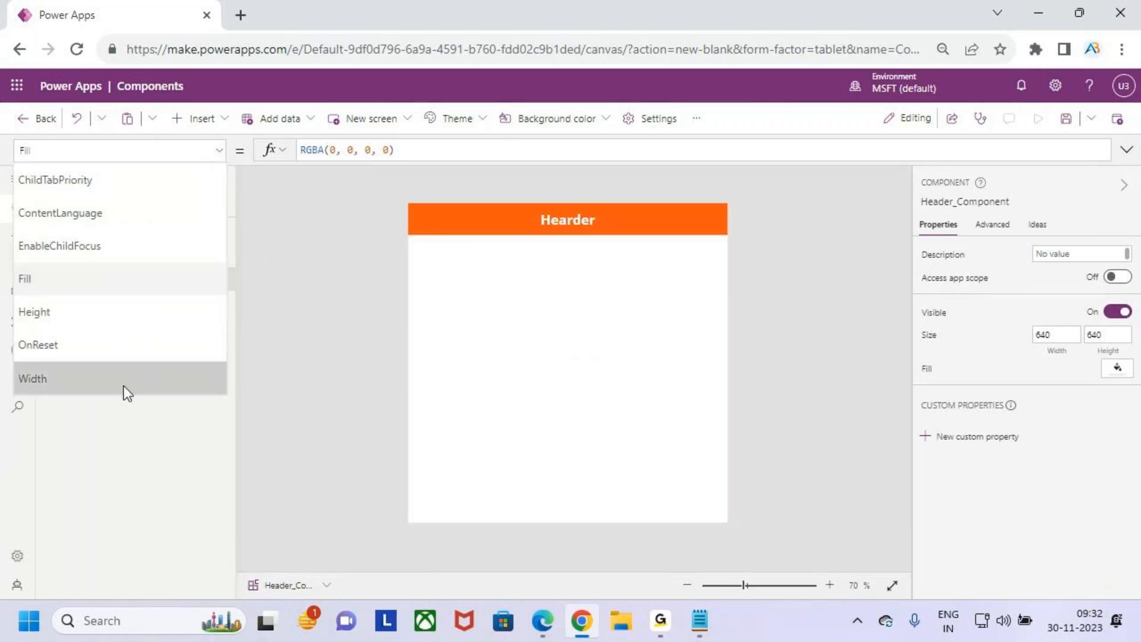
left_click(498, 362)
left_click(145, 280)
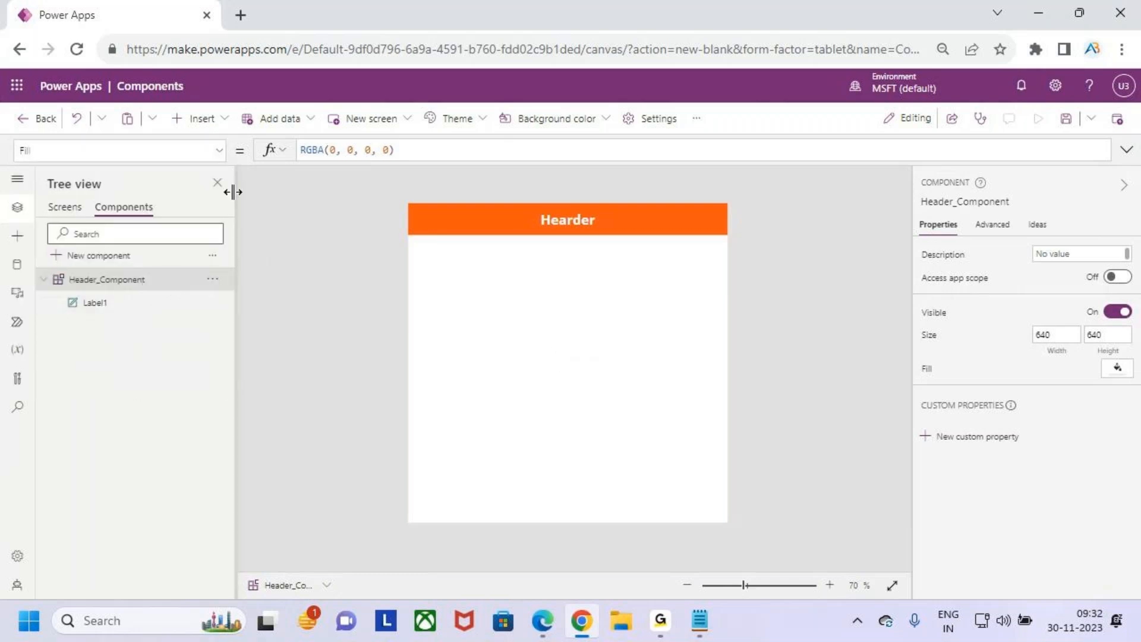
- Set the Width property of Header_Component to the formula App.ActiveScreen.Width
left_click(218, 152)
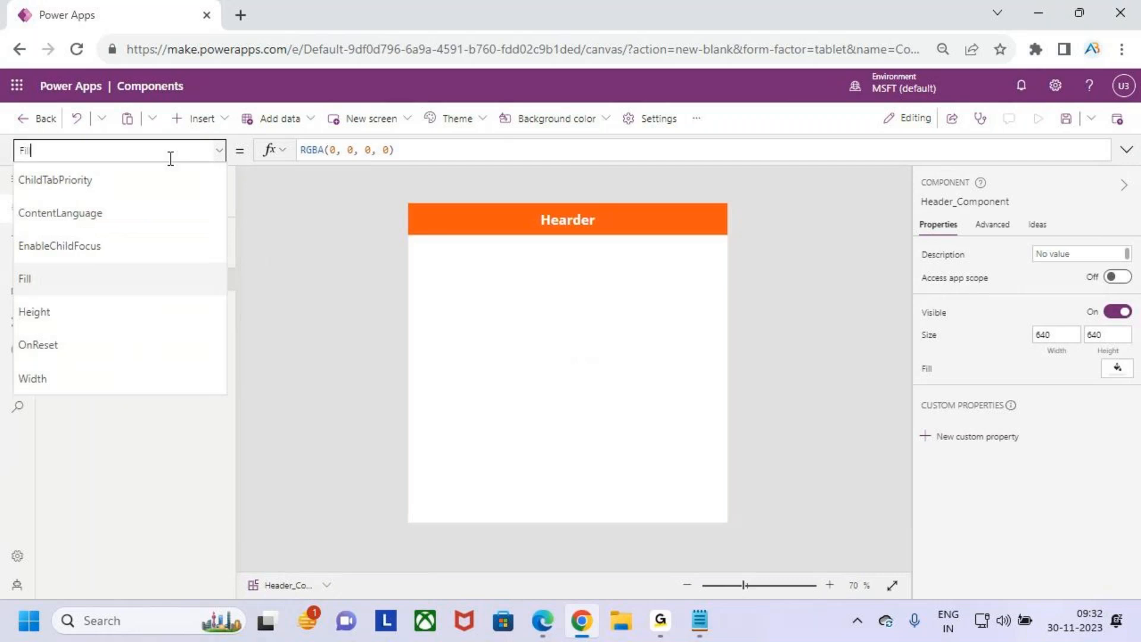
left_click(158, 383)
left_click(341, 149)
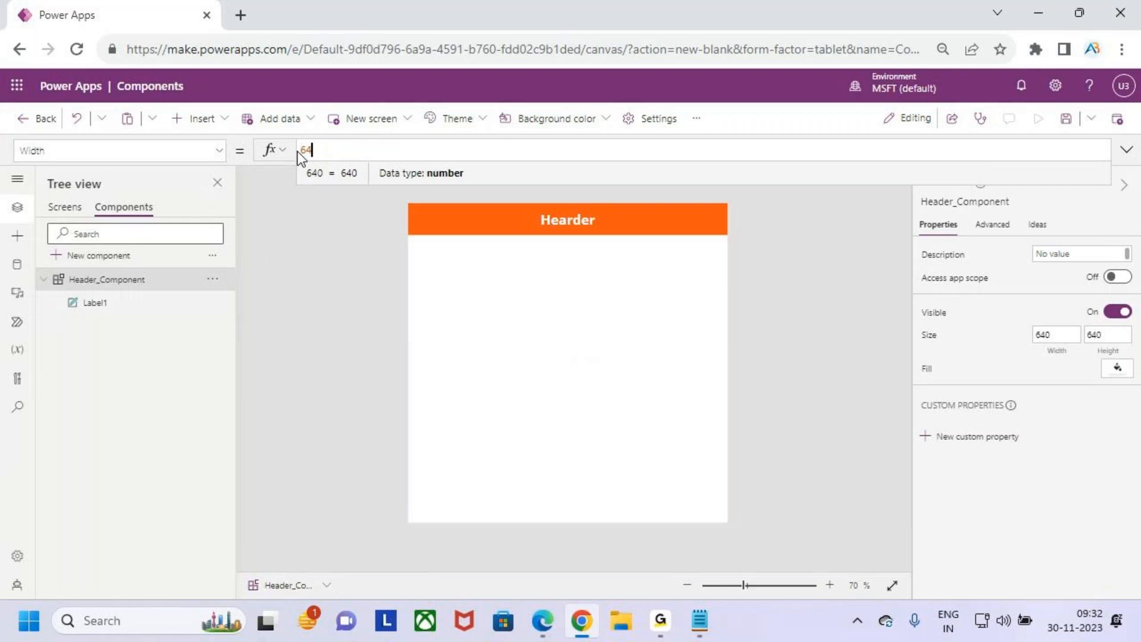
key("BackSpace")
key("BackSpace")
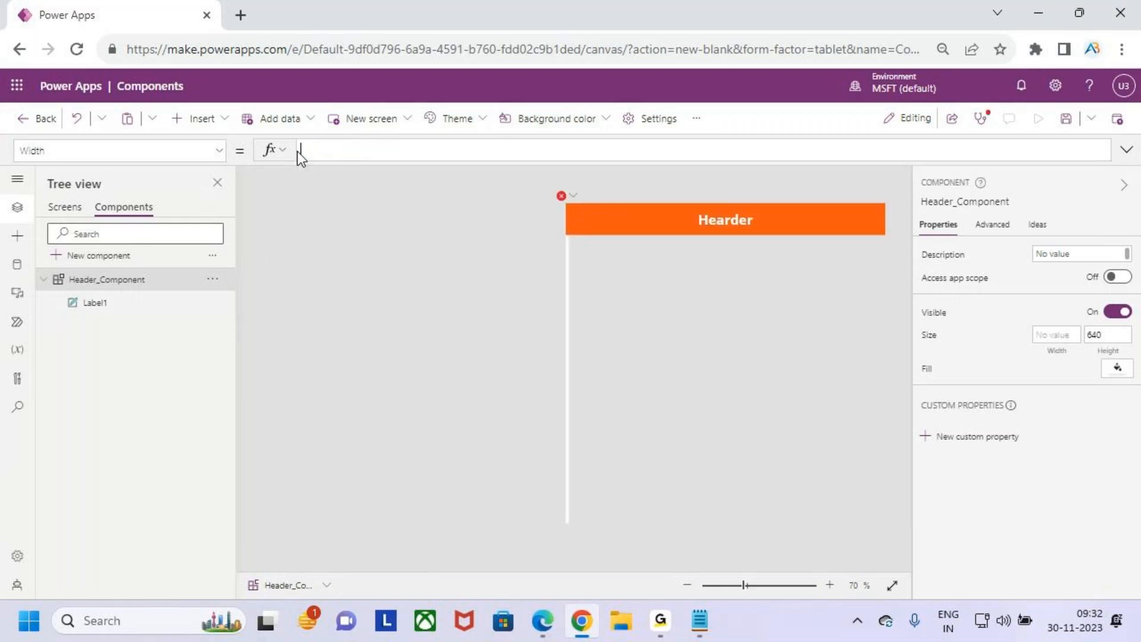
type("App.")
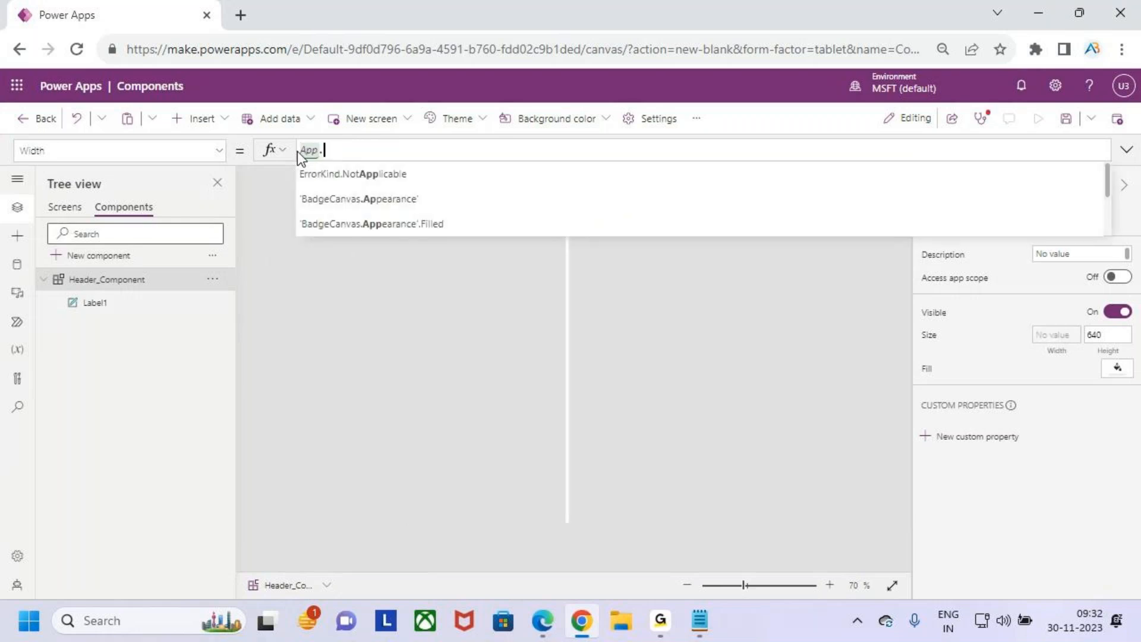
type("act")
key("Tab")
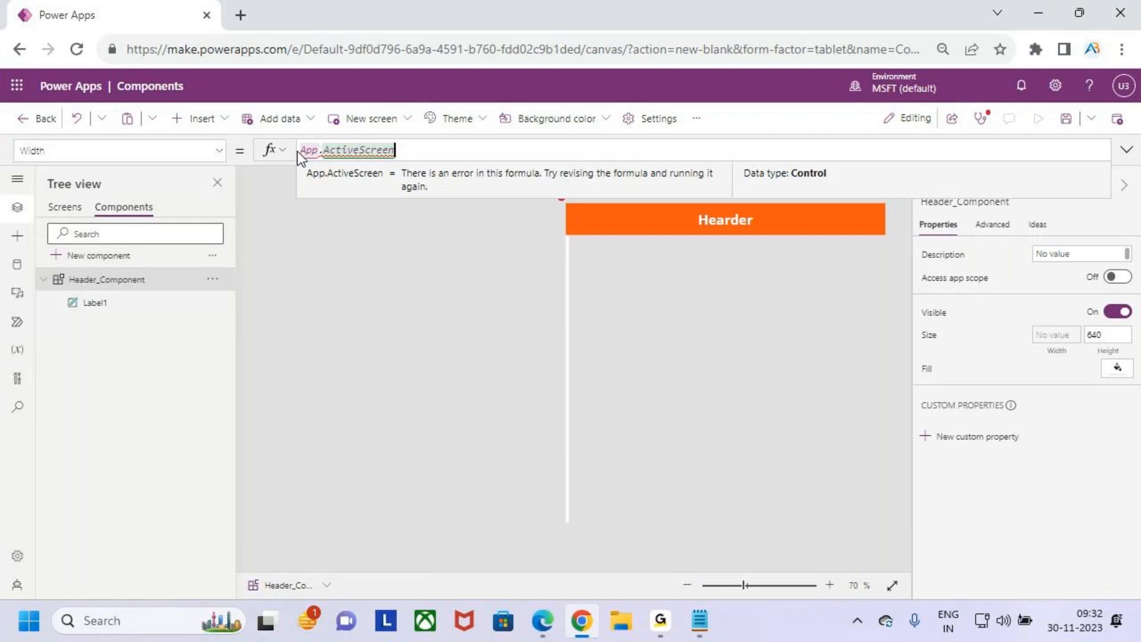
type(".w")
key("Tab")
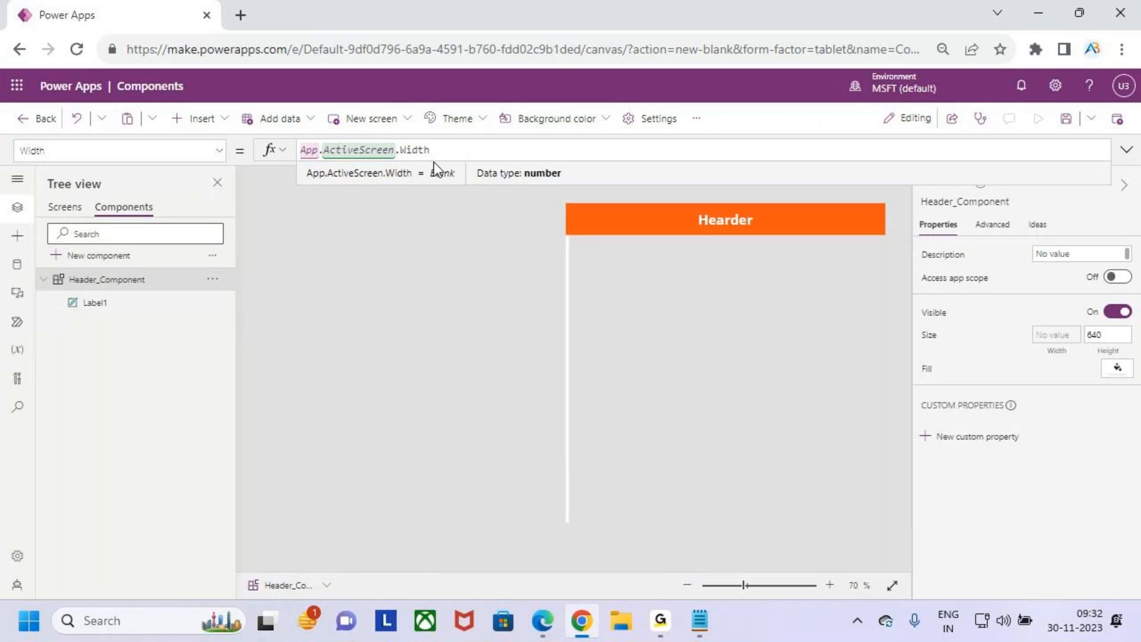
left_click_drag(440, 152, 299, 154)
left_click(358, 197)
- Switch to the app's screens and back to Header_Component to refresh the component's width
left_click(66, 208)
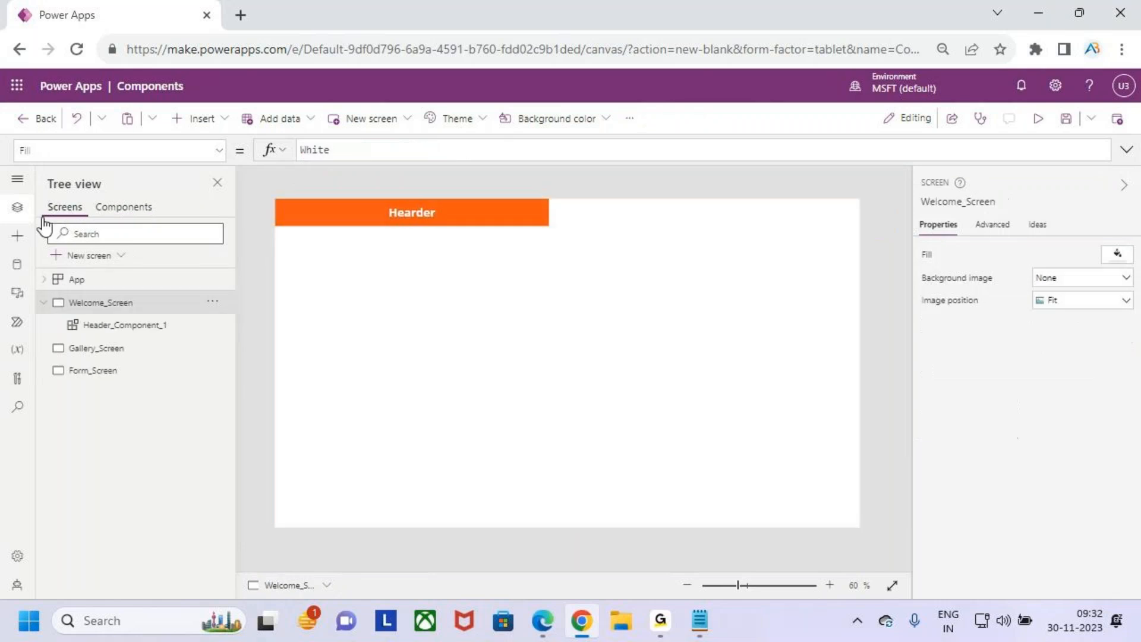
left_click(141, 208)
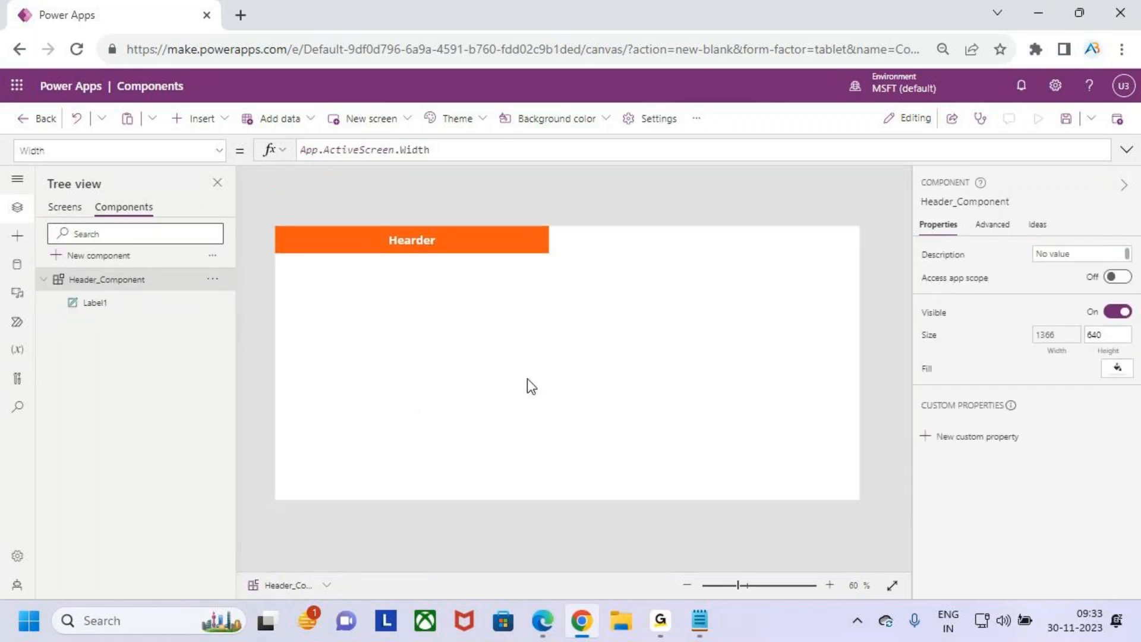
key("ctrl+2")
mouse_move(277, 227)
left_mouse_down()
mouse_move(667, 288)
mouse_move(875, 292)
left_mouse_up()
key("Escape")
- Set the Width property of the orange header label inside the component to Parent.Width
left_click(498, 247)
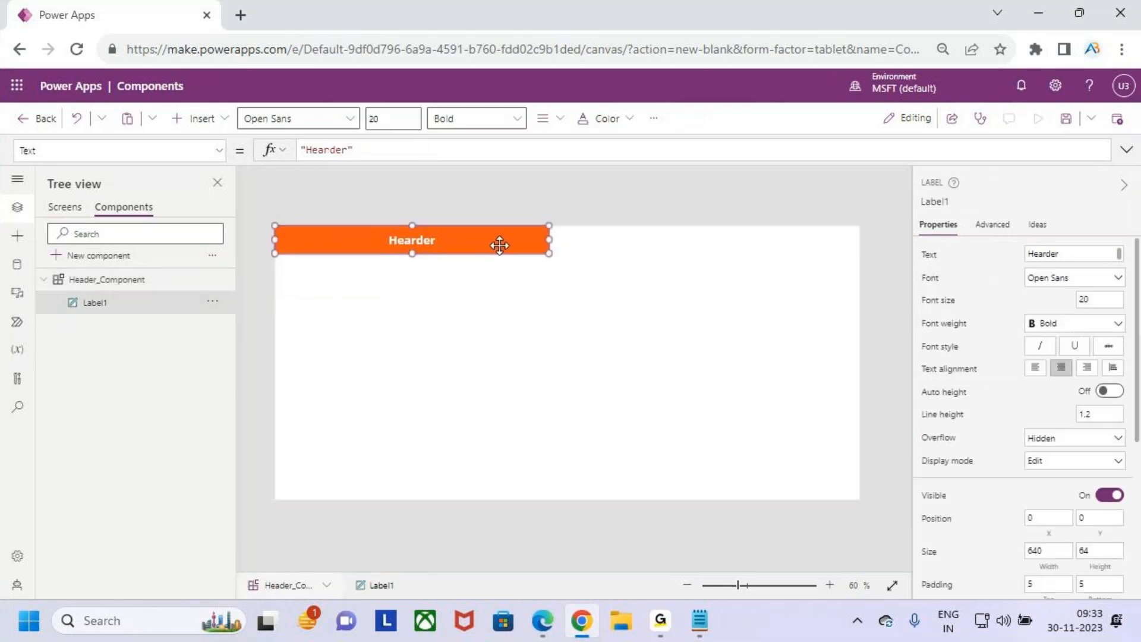
left_click(219, 150)
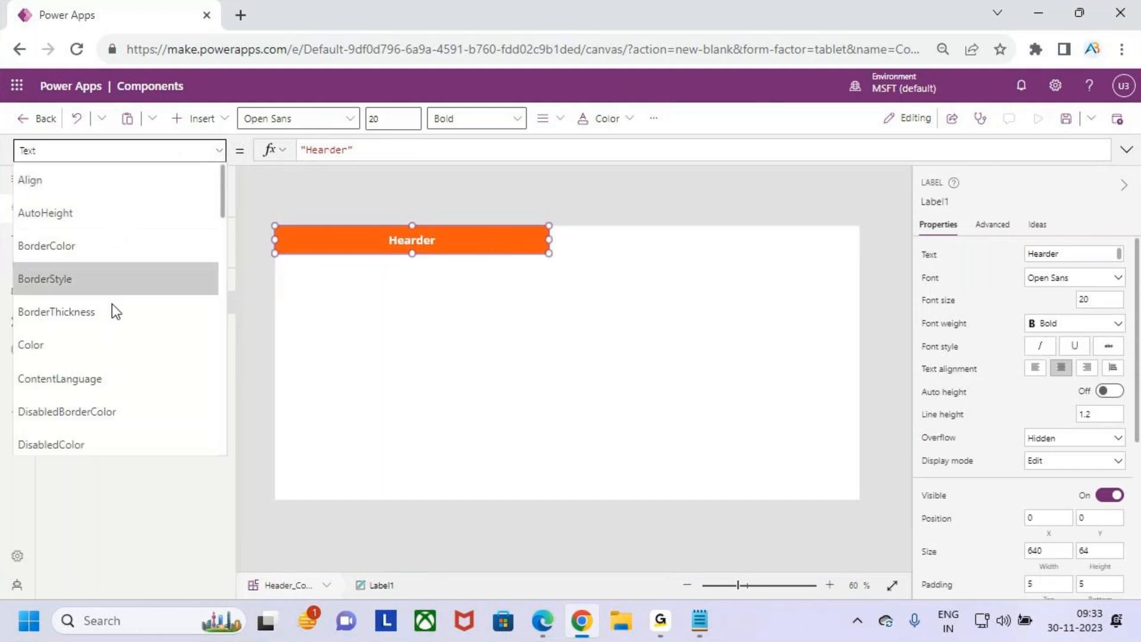
scroll(108, 328, "down", 8)
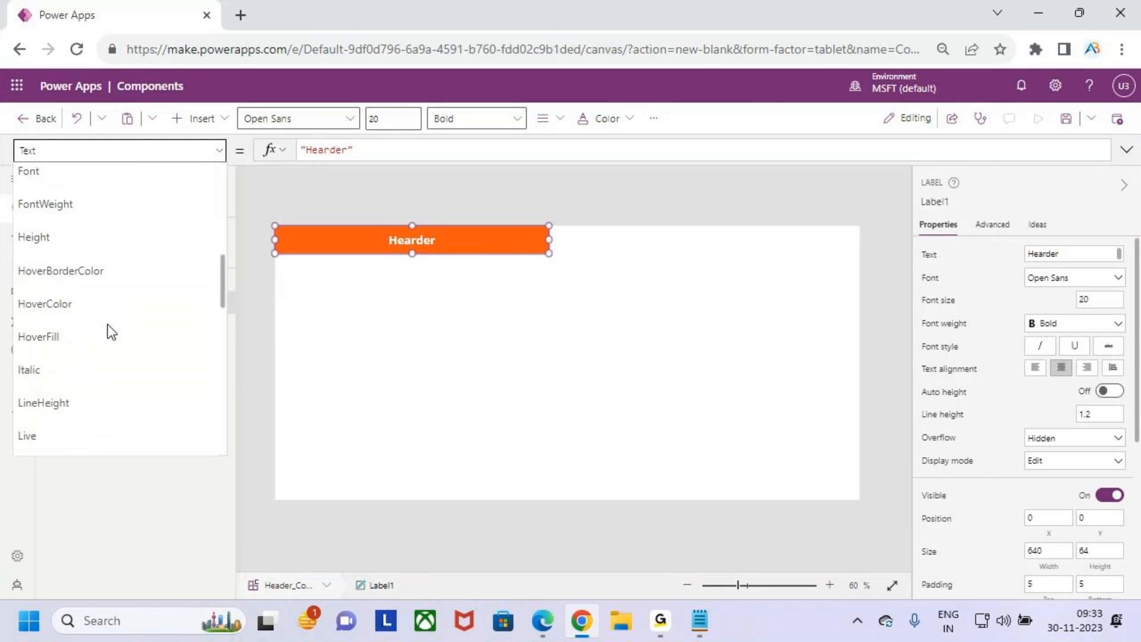
scroll(108, 326, "down", 8)
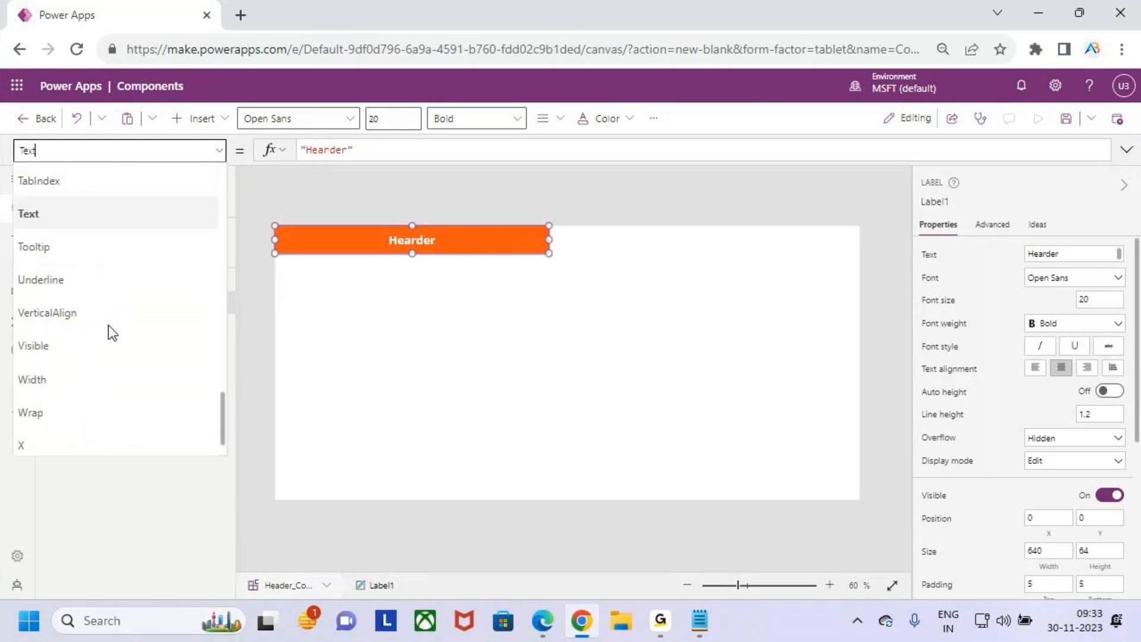
left_click(93, 375)
left_click_drag(329, 153, 304, 151)
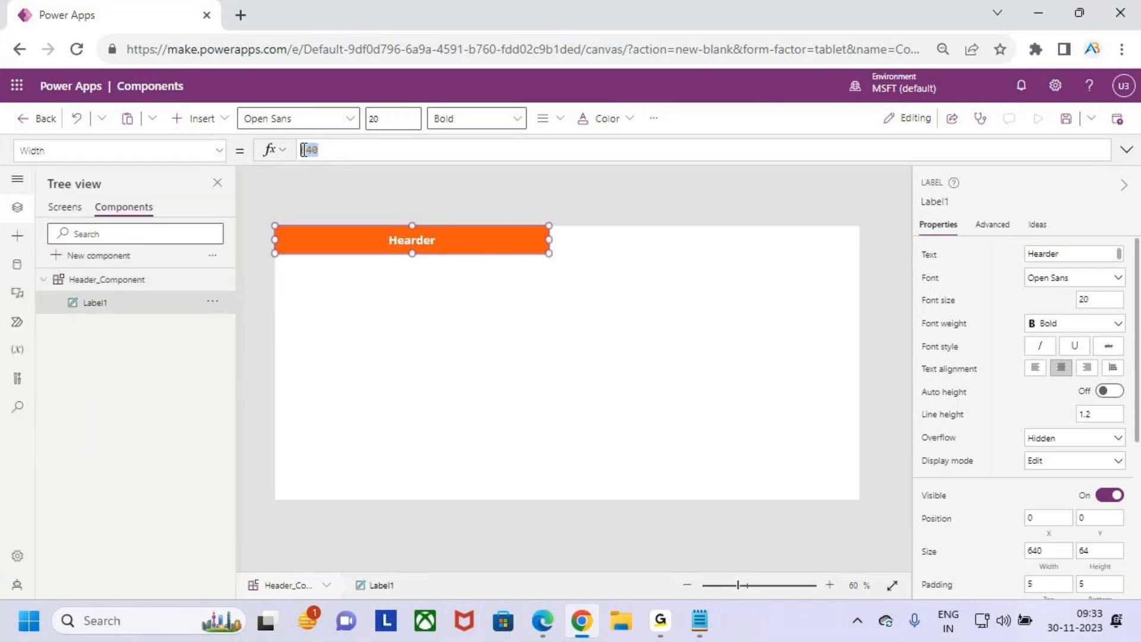
key("BackSpace")
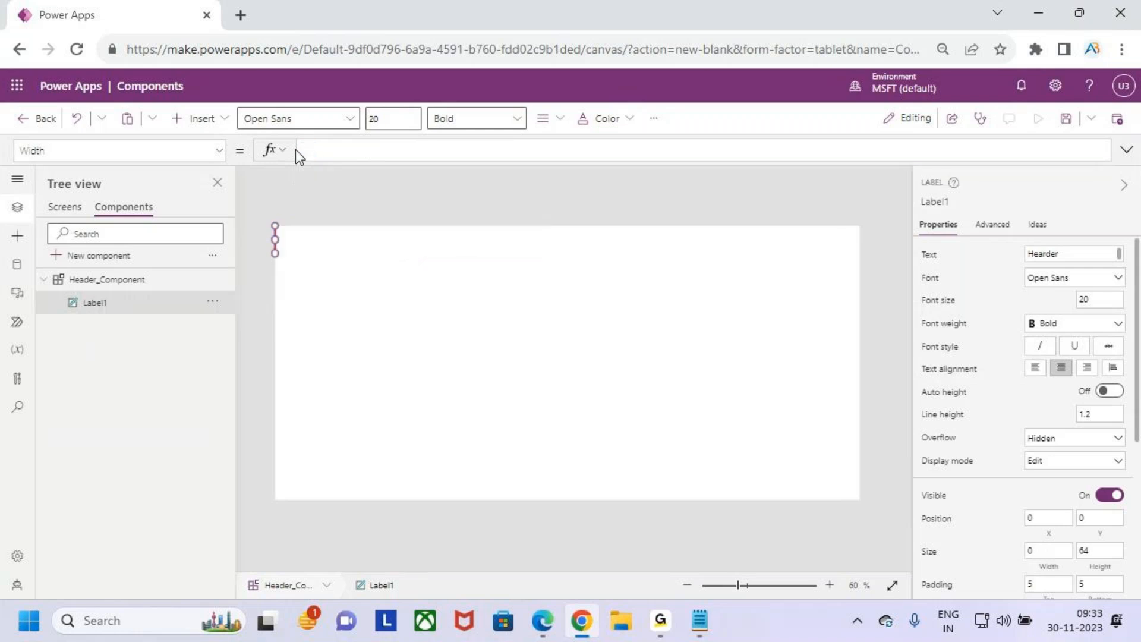
type("parent")
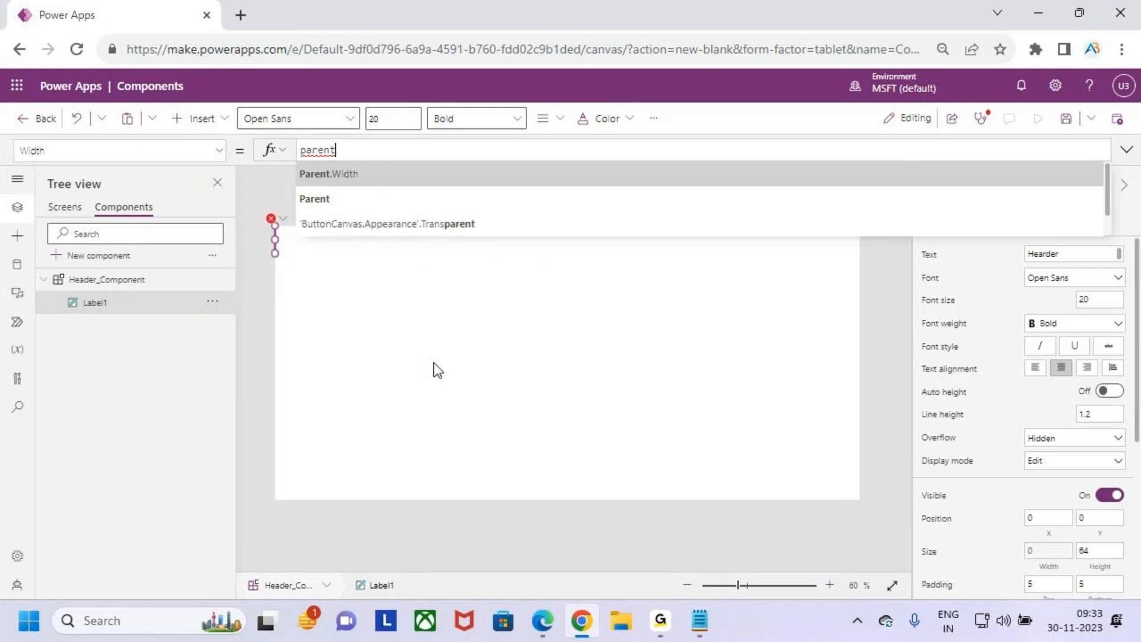
left_click(359, 173)
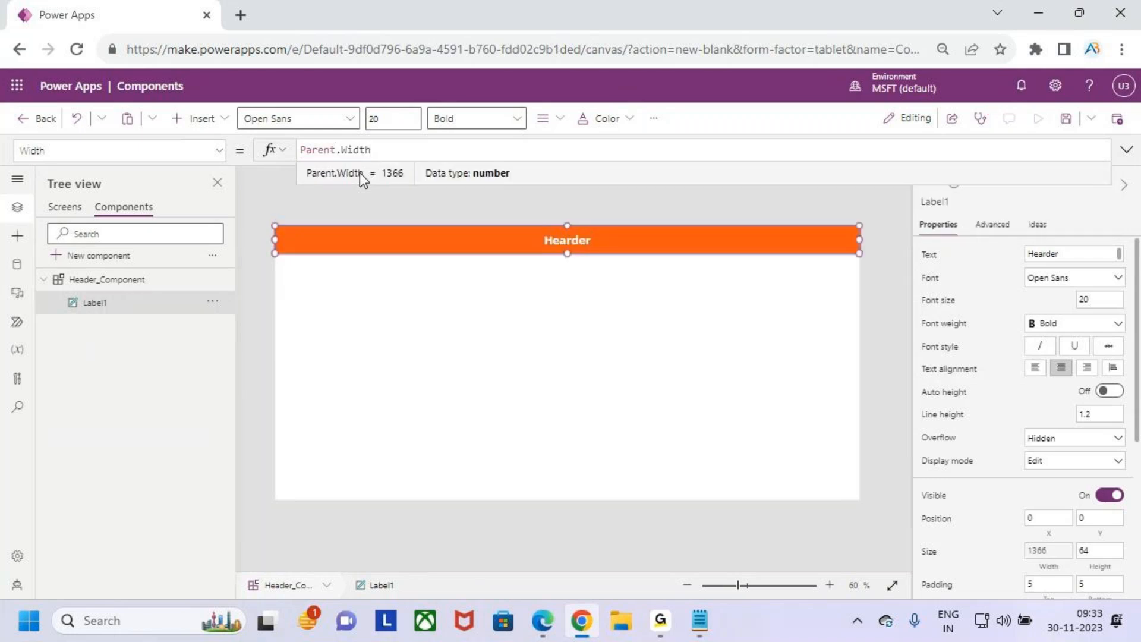
mouse_move(268, 224)
left_mouse_down()
mouse_move(867, 262)
mouse_move(906, 190)
left_mouse_up()
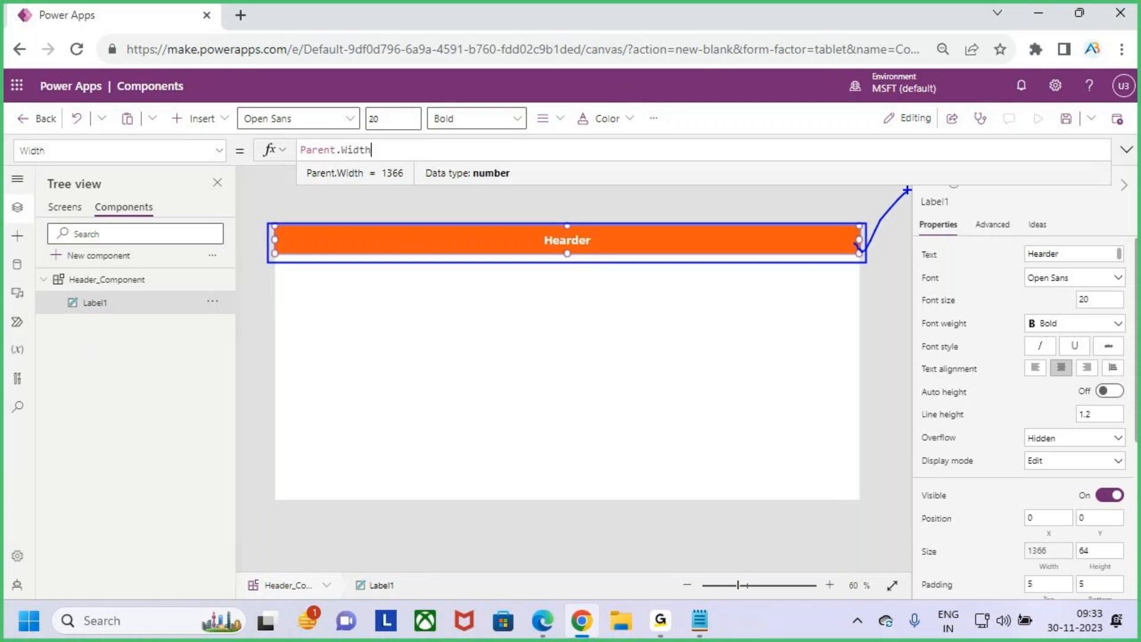
key("Escape")
left_click(637, 333)
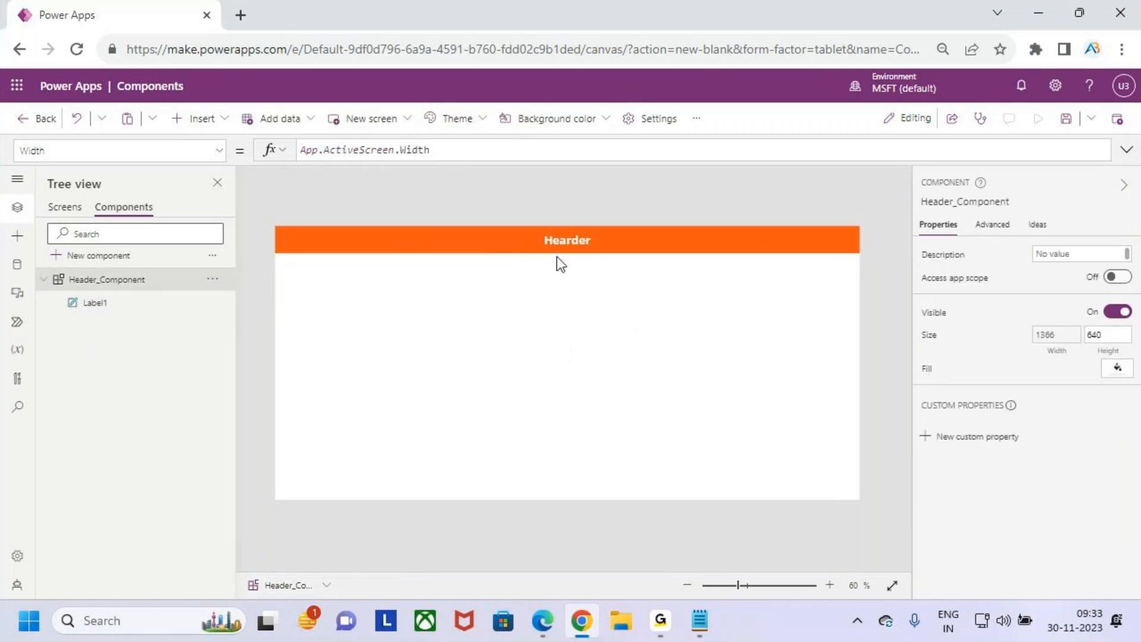
key("ctrl+2")
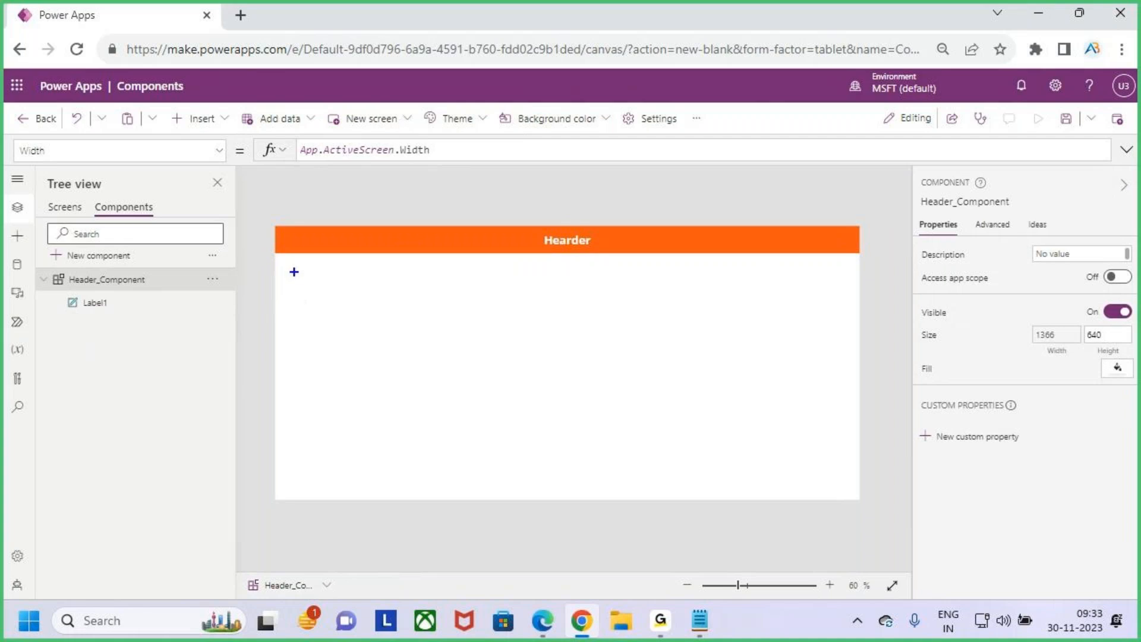
mouse_move(274, 226)
left_mouse_down()
mouse_move(692, 476)
mouse_move(858, 504)
left_mouse_up()
key("e")
left_click_drag(527, 239, 563, 214)
key("Escape")
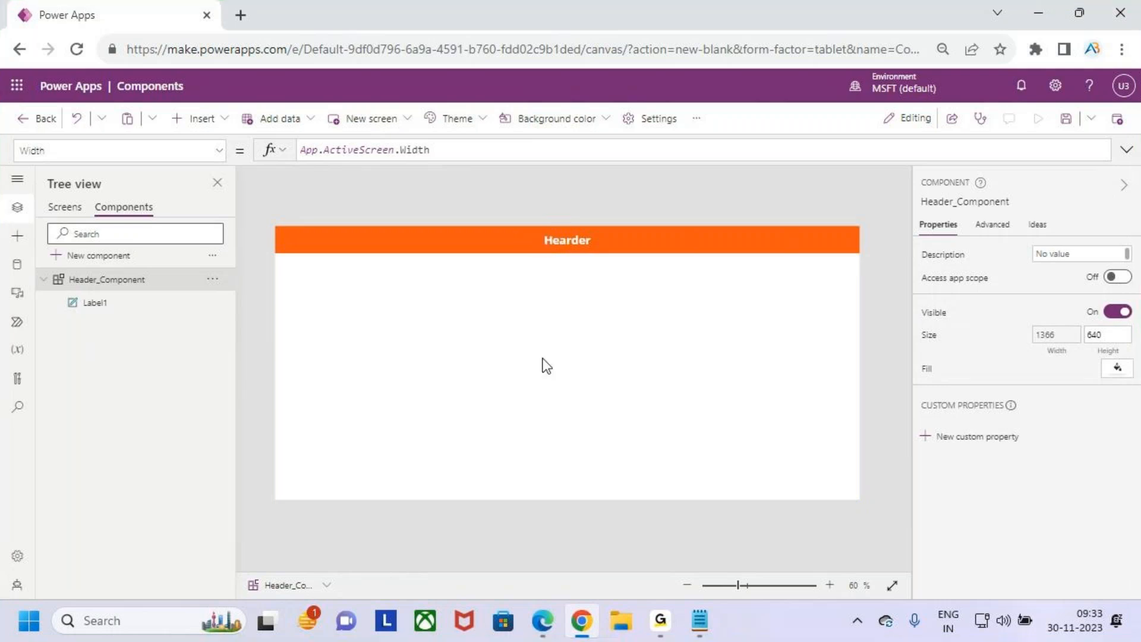
- Set the height of the orange header label in the component to 65
left_click(641, 236)
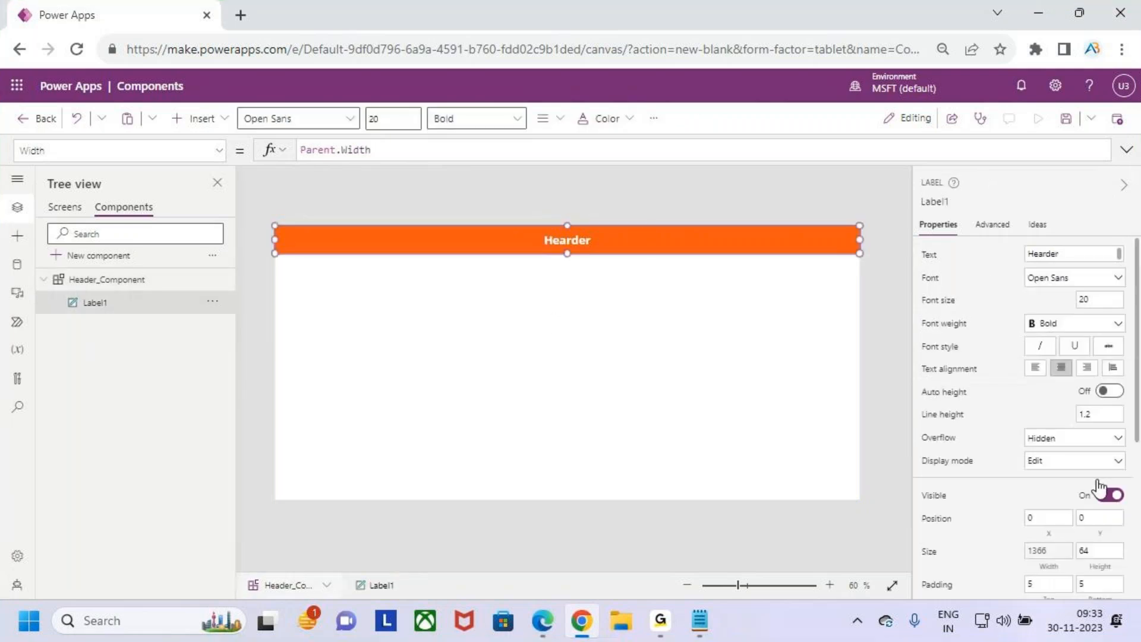
scroll(1123, 508, "down", 2)
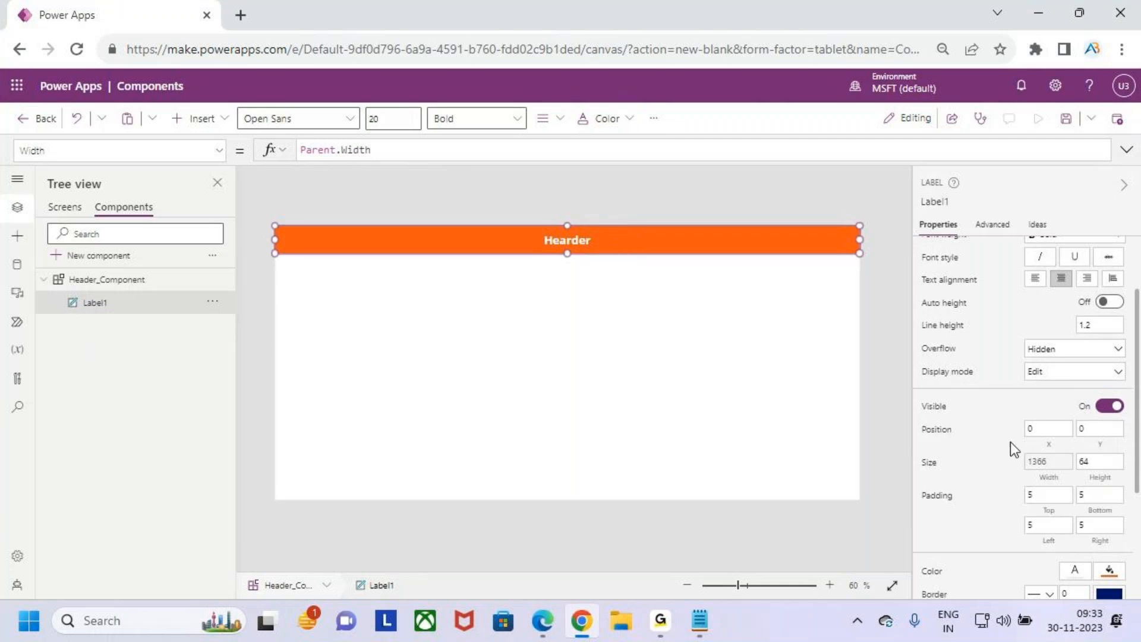
scroll(1105, 398, "down", 2)
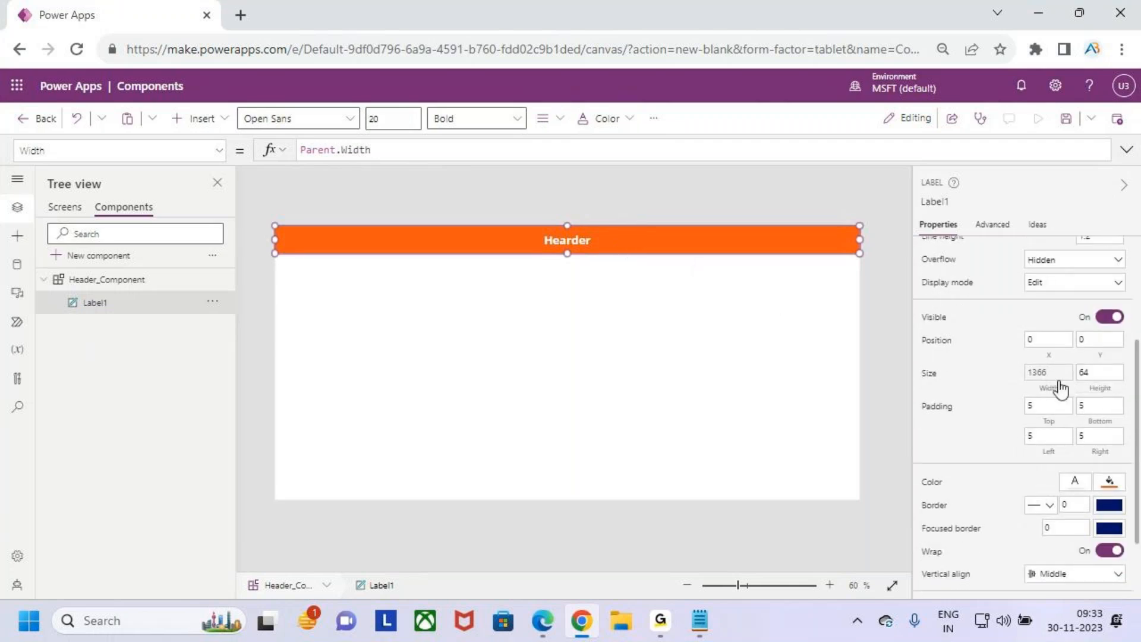
left_click(1091, 372)
key("BackSpace")
type("5")
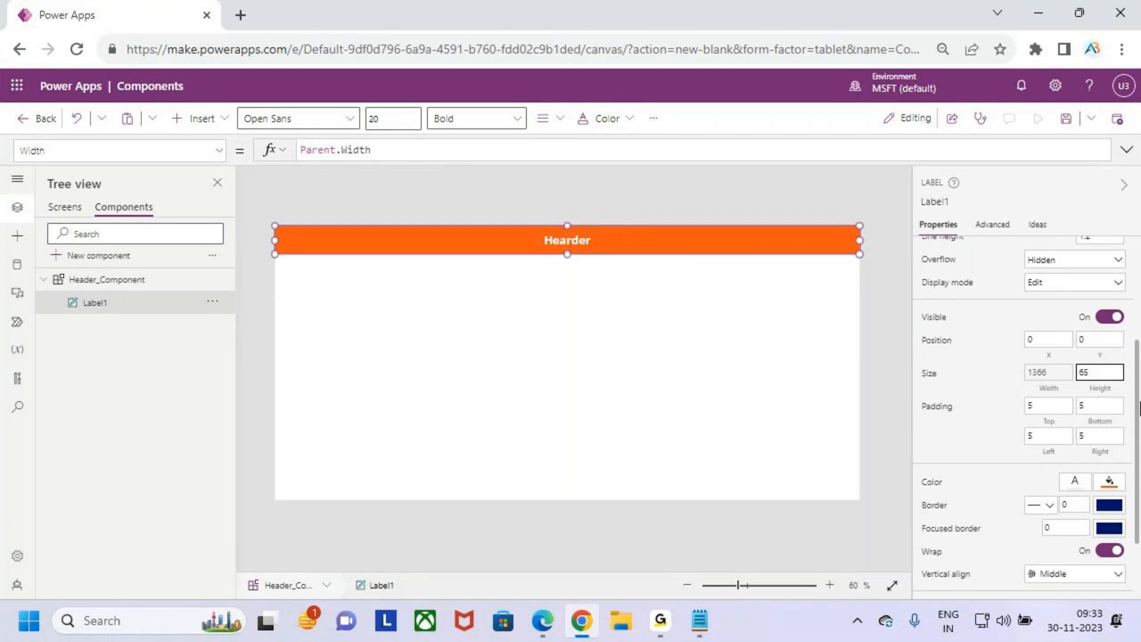
left_click(630, 399)
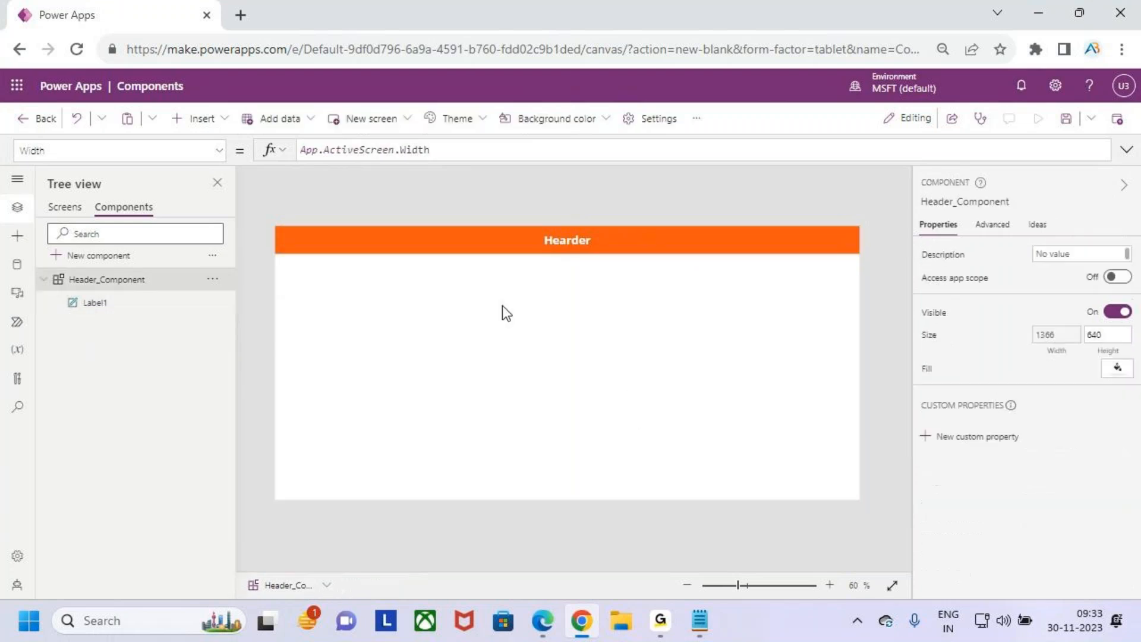
key("ctrl+2")
left_click_drag(463, 389, 521, 336)
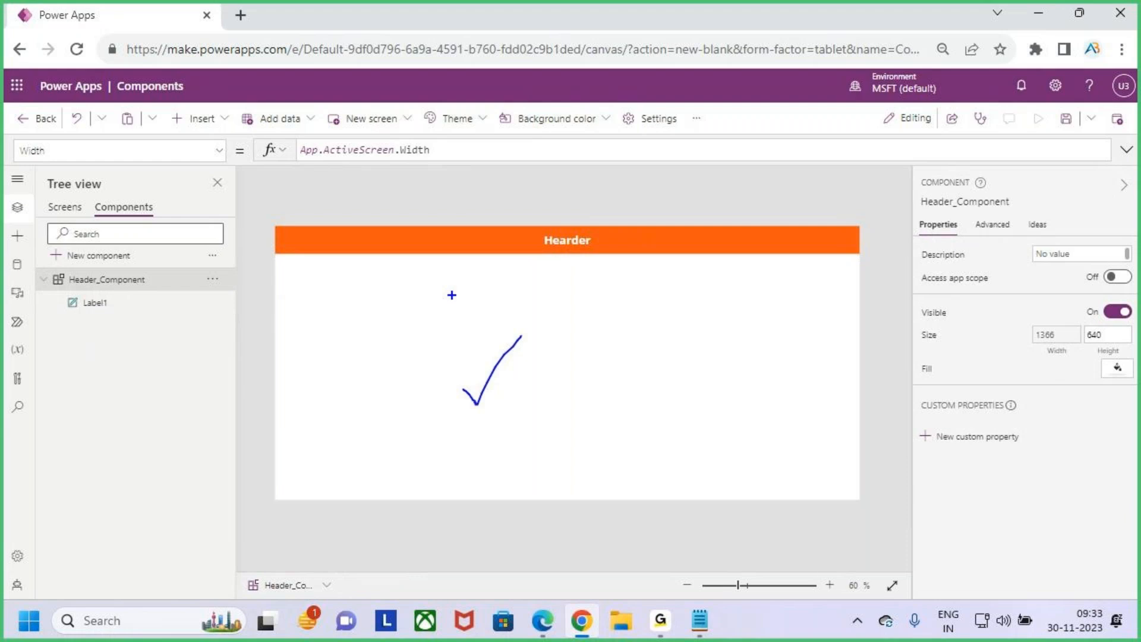
left_click_drag(275, 257, 346, 253)
key("Escape")
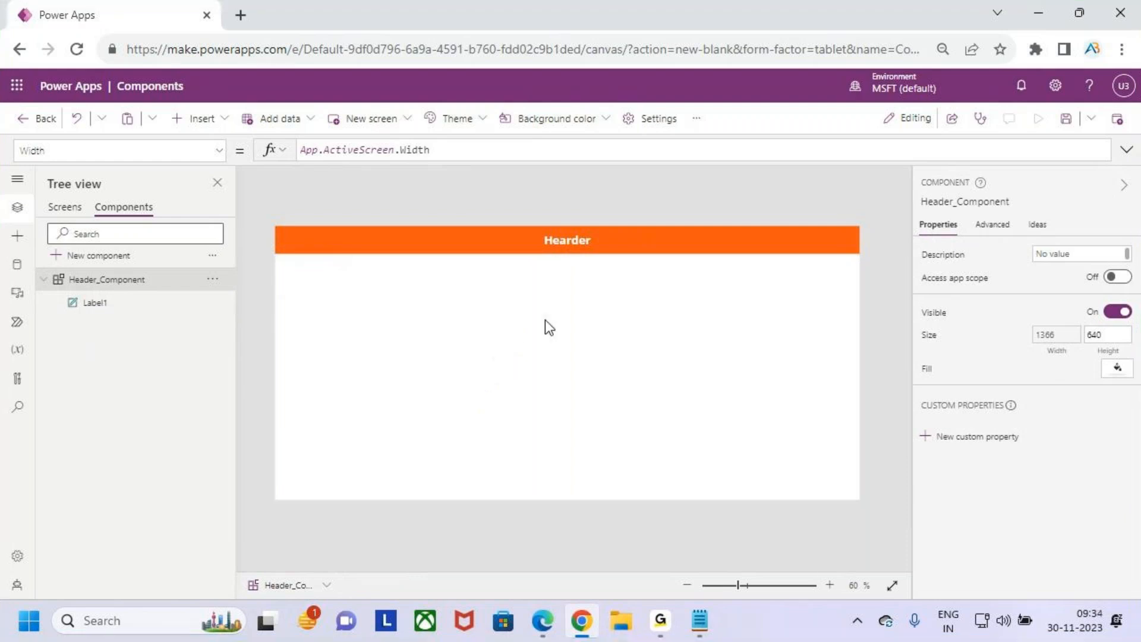
- Set the Height property of Header_Component to 65
left_click(218, 151)
left_click(106, 310)
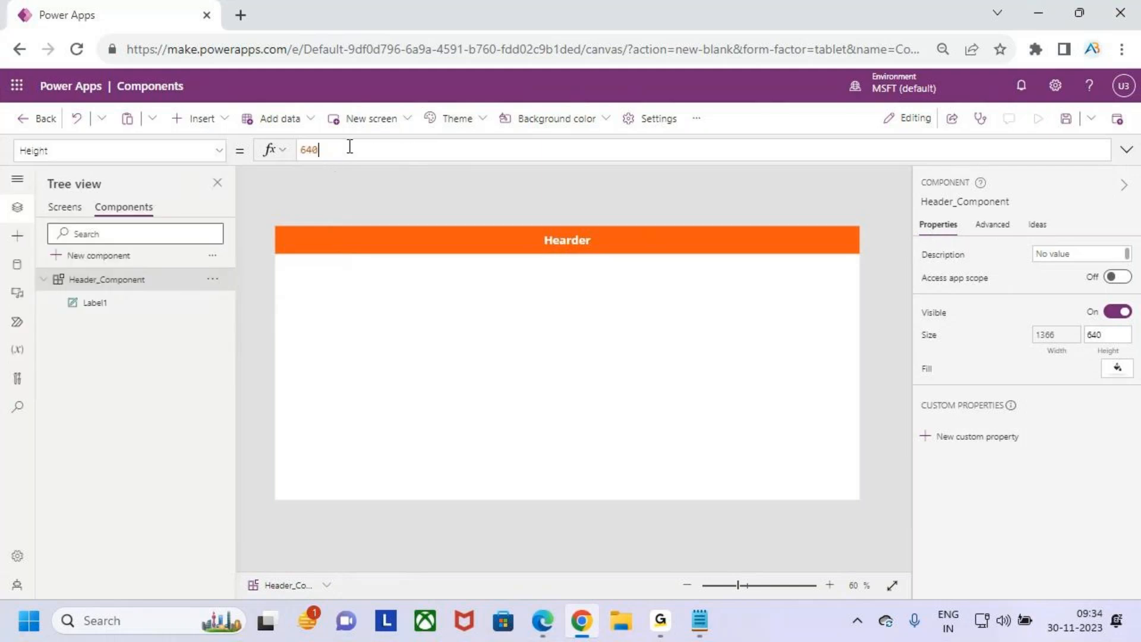
left_click_drag(343, 150, 289, 152)
type("65")
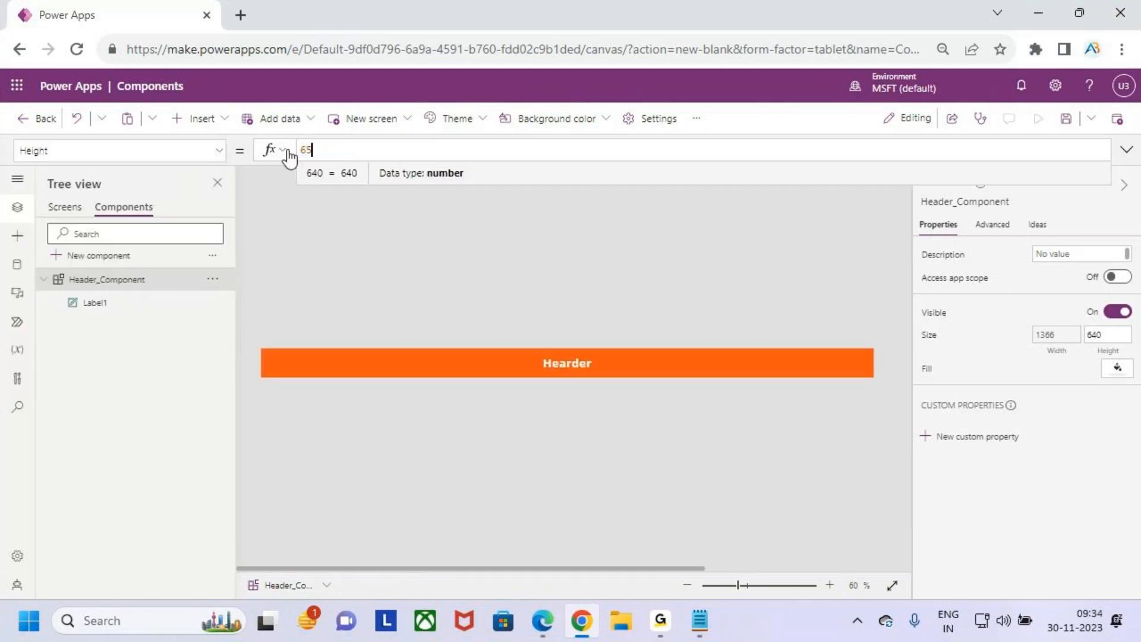
- Apply the 65 height to Header_Component and check the resized header in the component and on Welcome_Screen
key("Return")
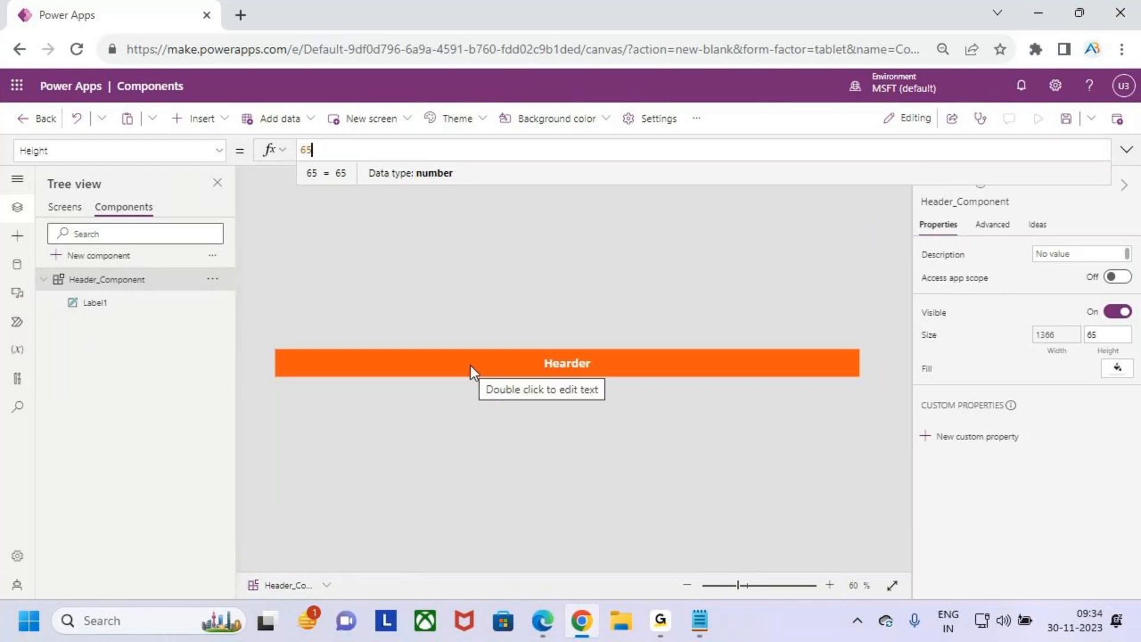
key("ctrl+2")
mouse_move(272, 343)
left_mouse_down()
mouse_move(749, 404)
mouse_move(868, 386)
left_mouse_up()
mouse_move(588, 291)
left_mouse_down()
mouse_move(601, 348)
mouse_move(621, 355)
left_mouse_up()
left_click_drag(624, 339, 608, 367)
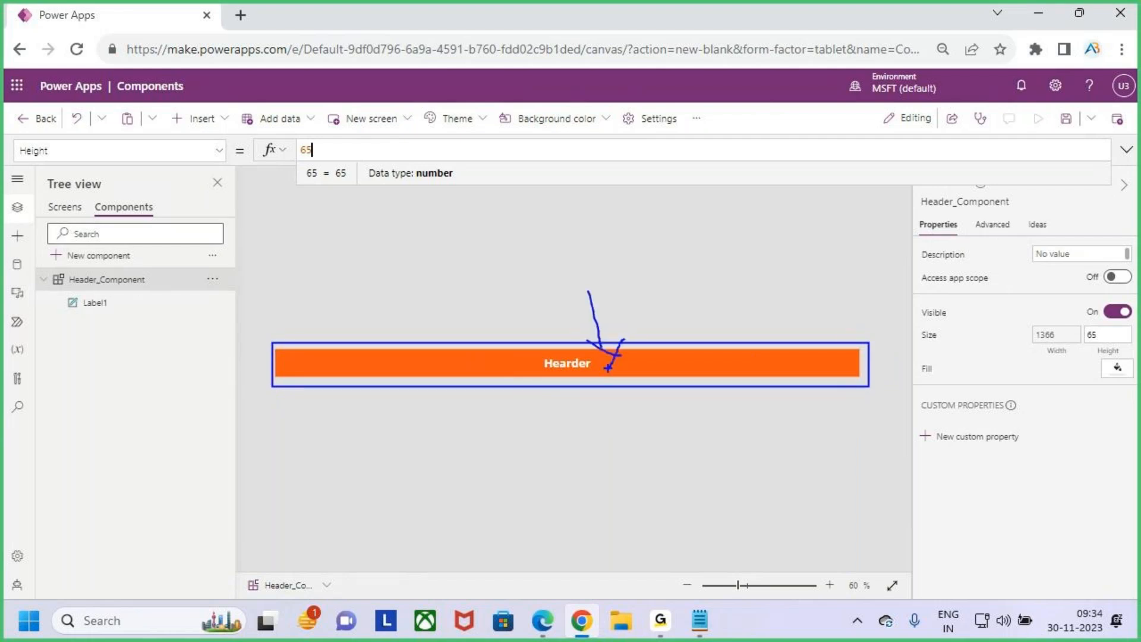
key("Escape")
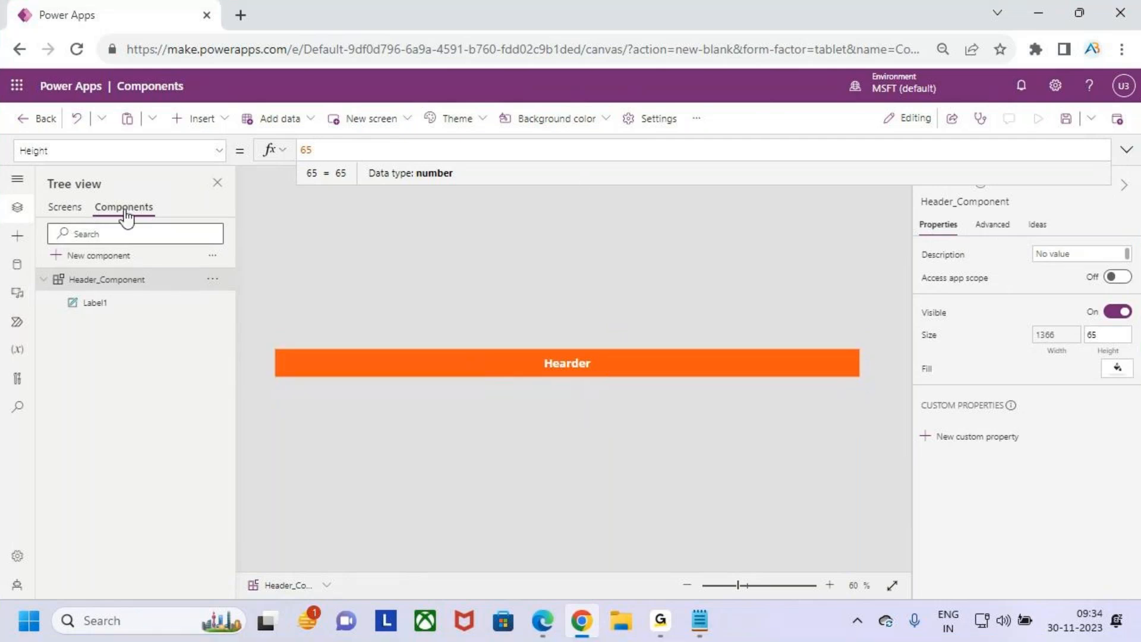
left_click(60, 208)
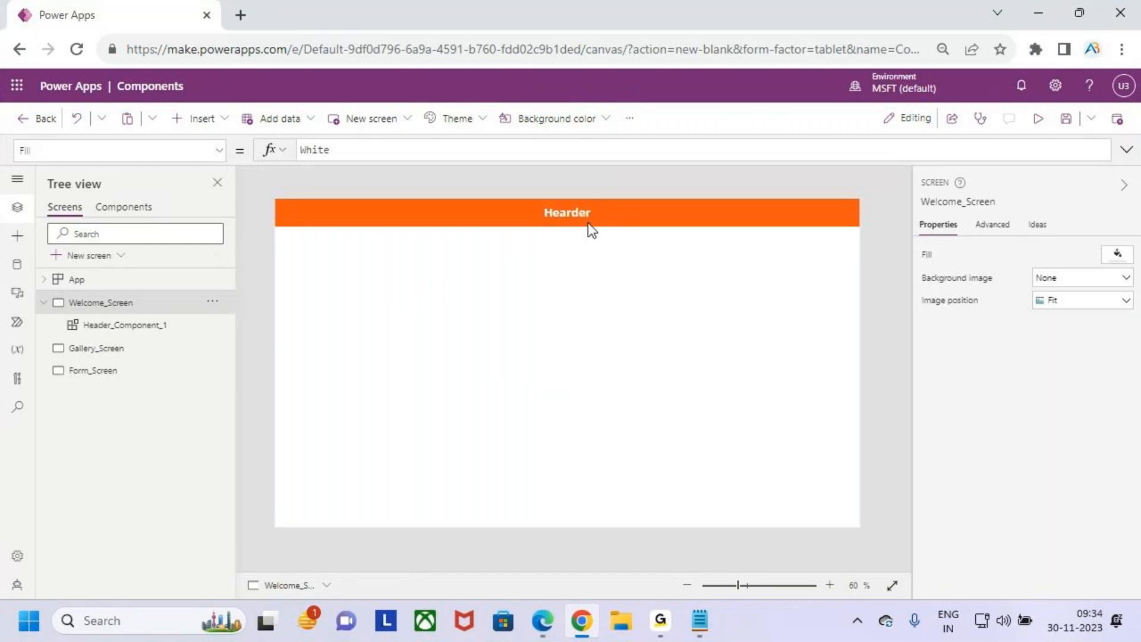
key("ctrl+2")
left_click_drag(536, 194, 601, 230)
key("Escape")
left_click(125, 207)
left_click(66, 212)
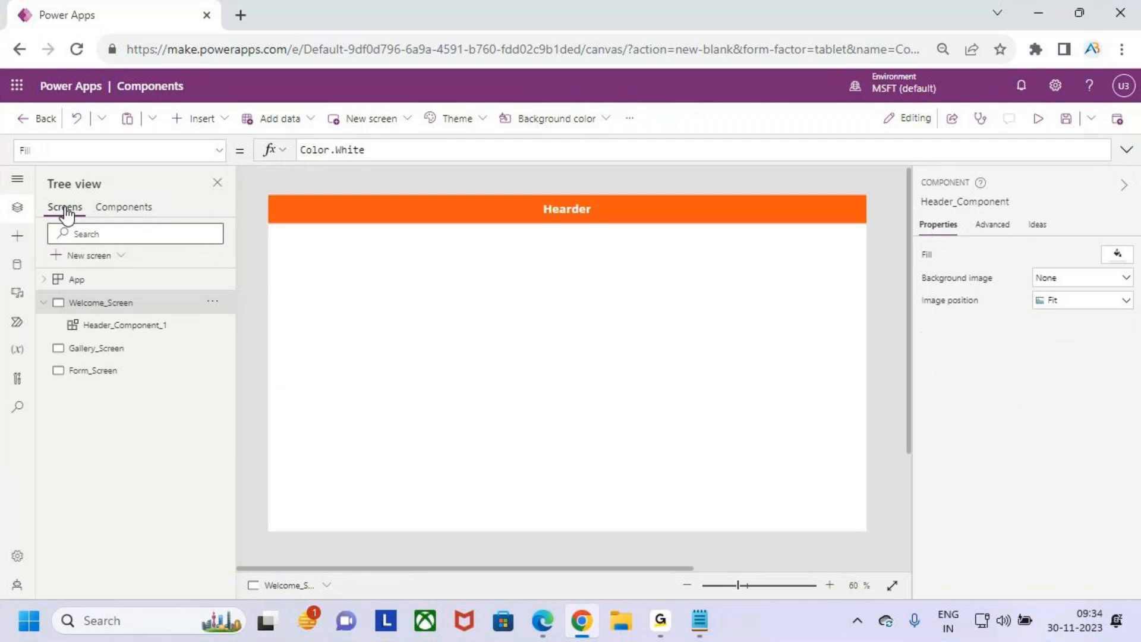
- Insert the custom Header_Component on Gallery_Screen
left_click(116, 352)
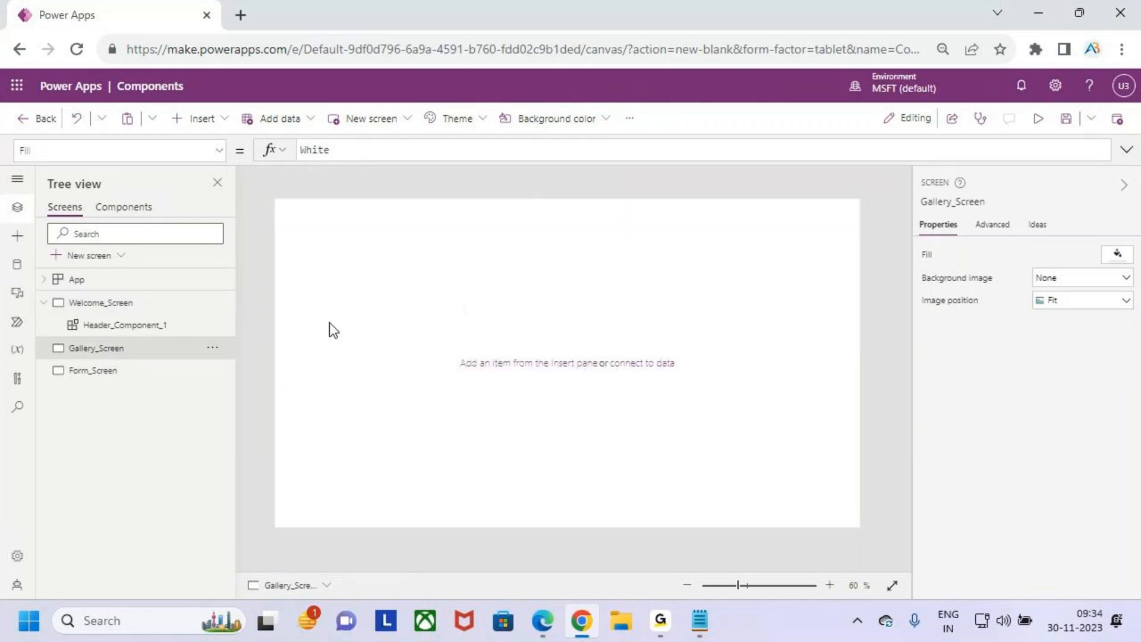
left_click(215, 119)
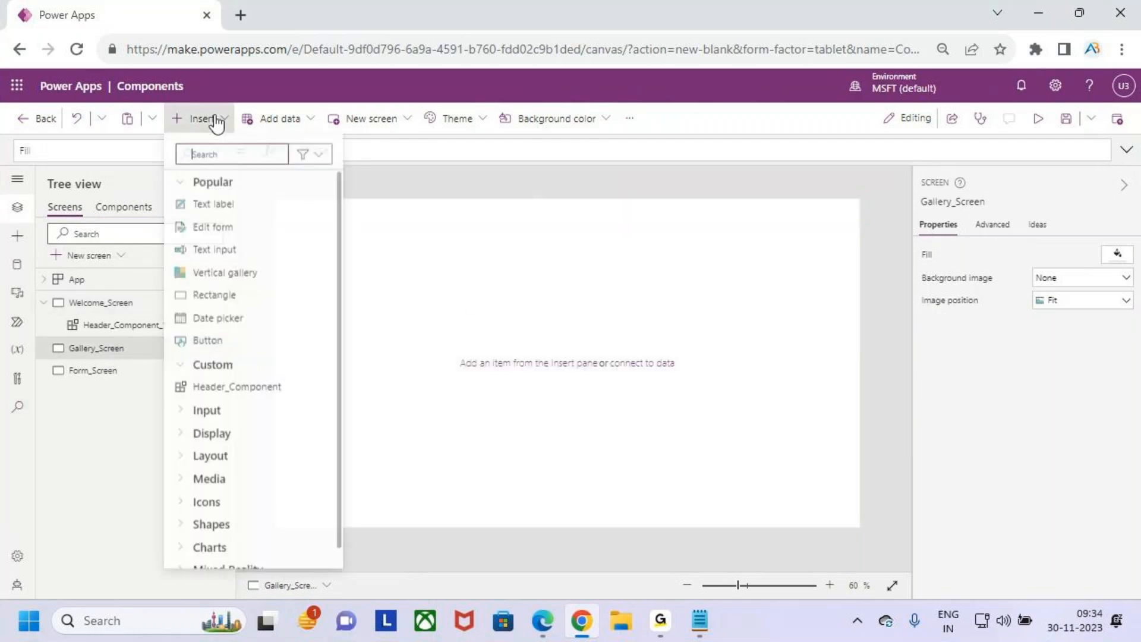
left_click(247, 392)
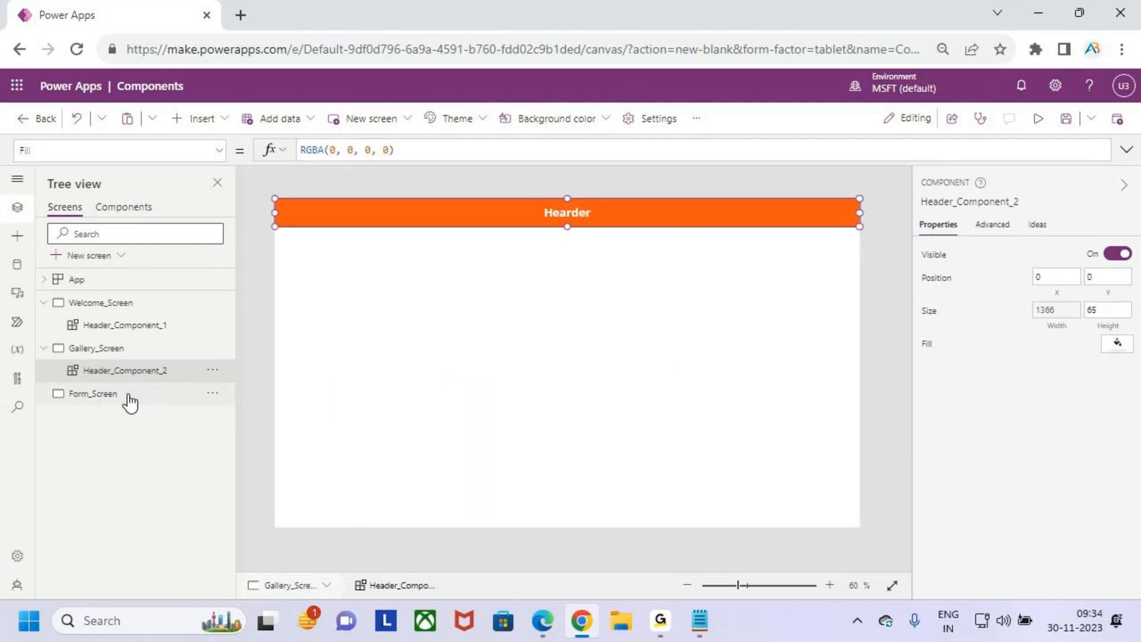
- Insert the custom Header_Component on Form_Screen
left_click(129, 395)
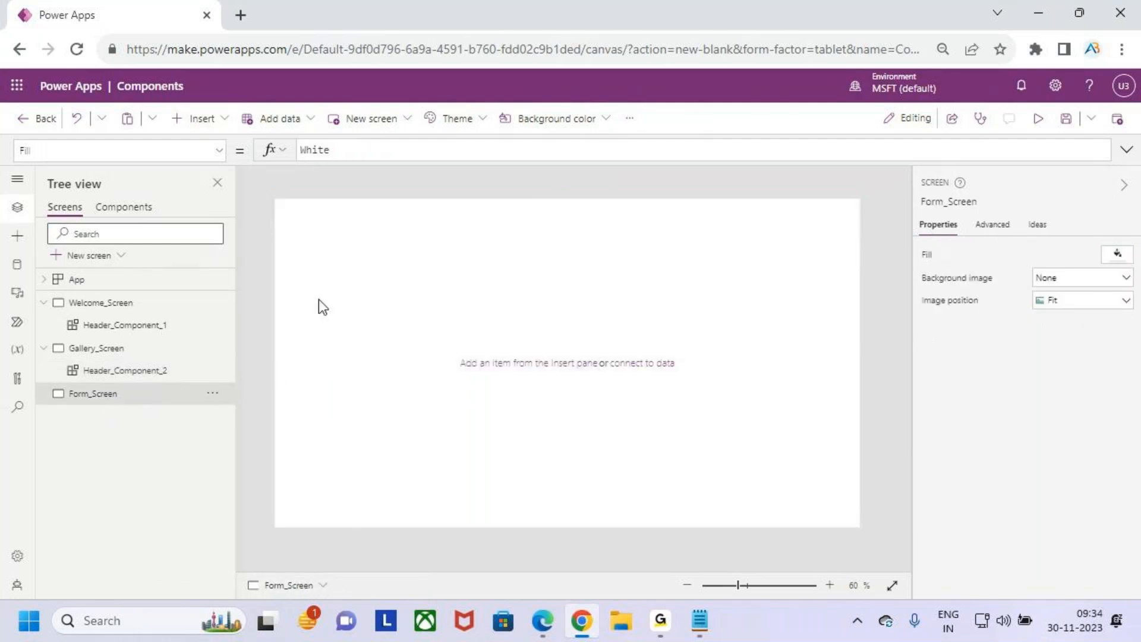
left_click(205, 118)
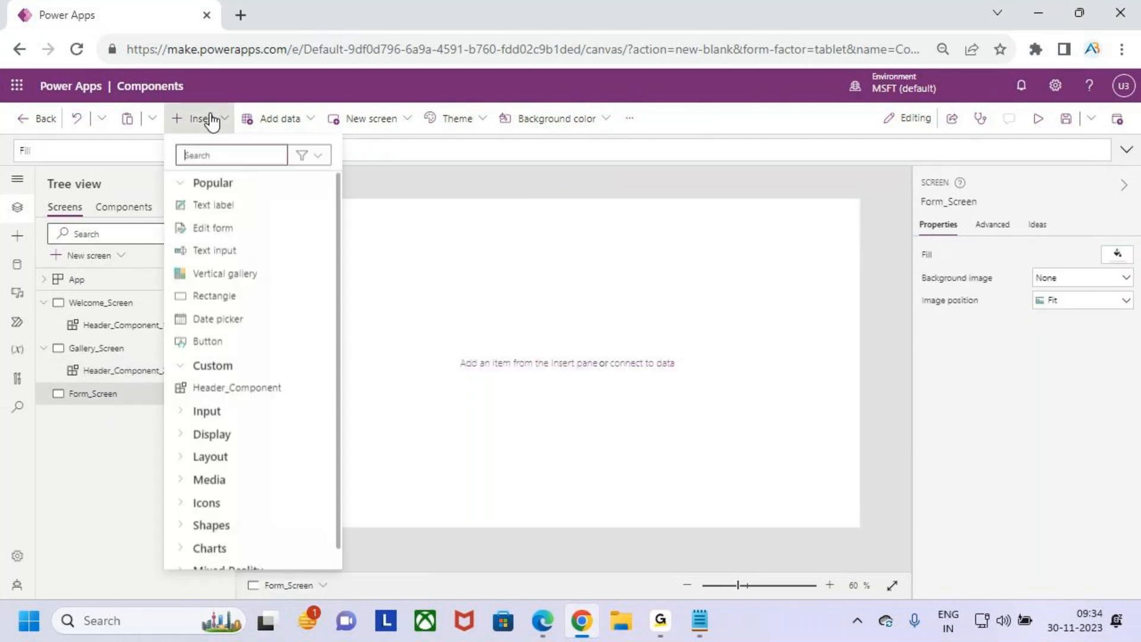
left_click(270, 392)
left_click(633, 333)
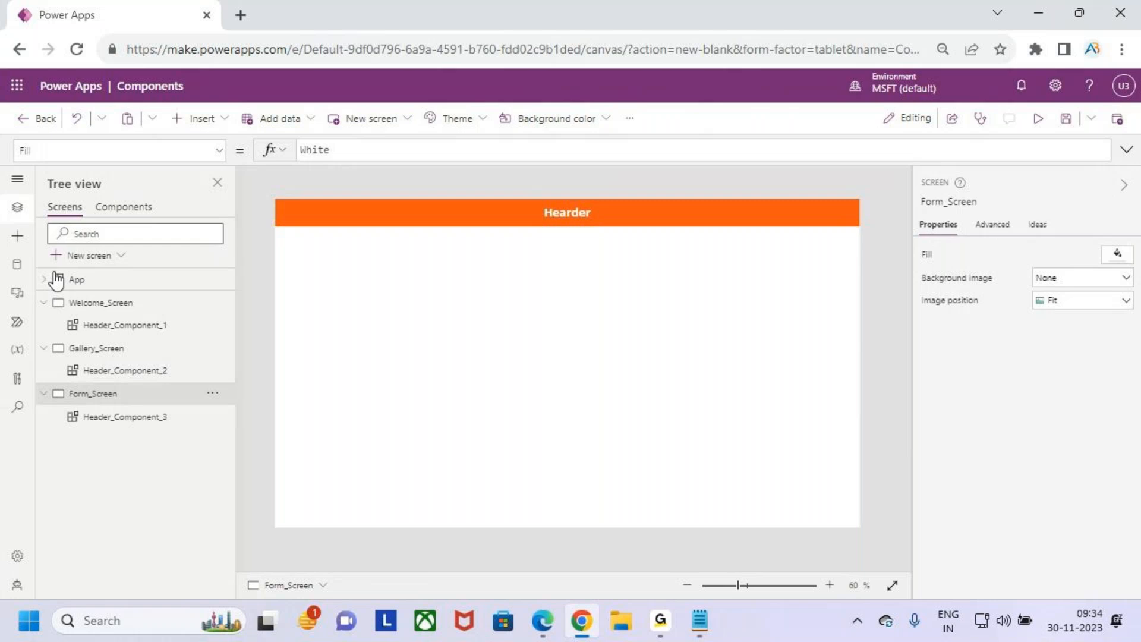
- Compare the source Header_Component with its instances on Welcome_Screen, Gallery_Screen and Form_Screen
left_click(108, 307)
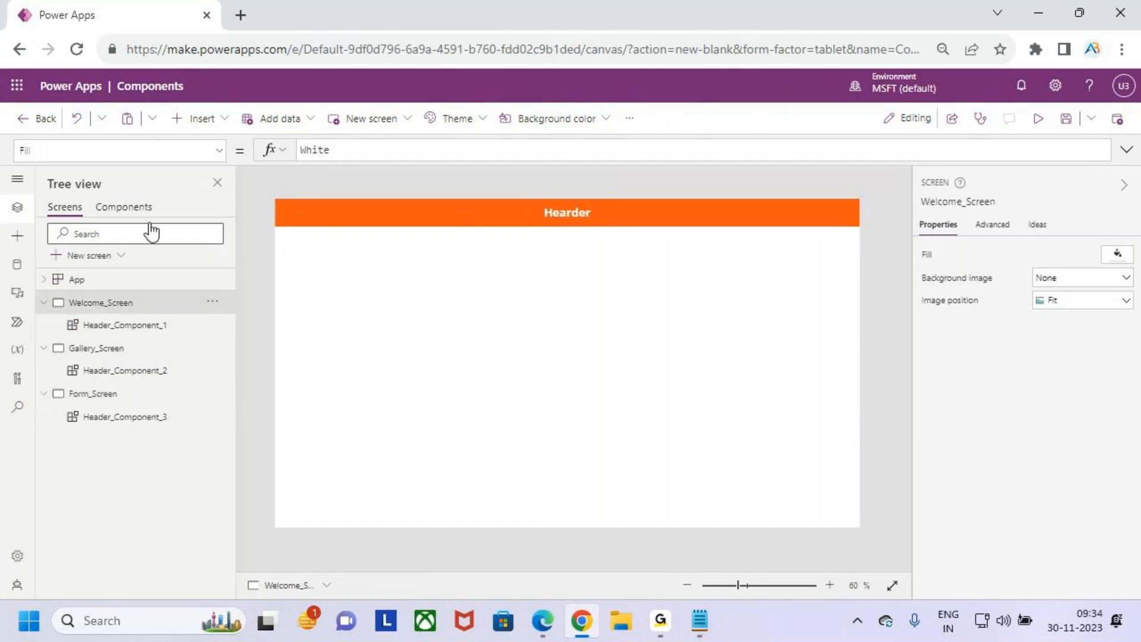
left_click(132, 208)
left_click_drag(524, 335, 626, 392)
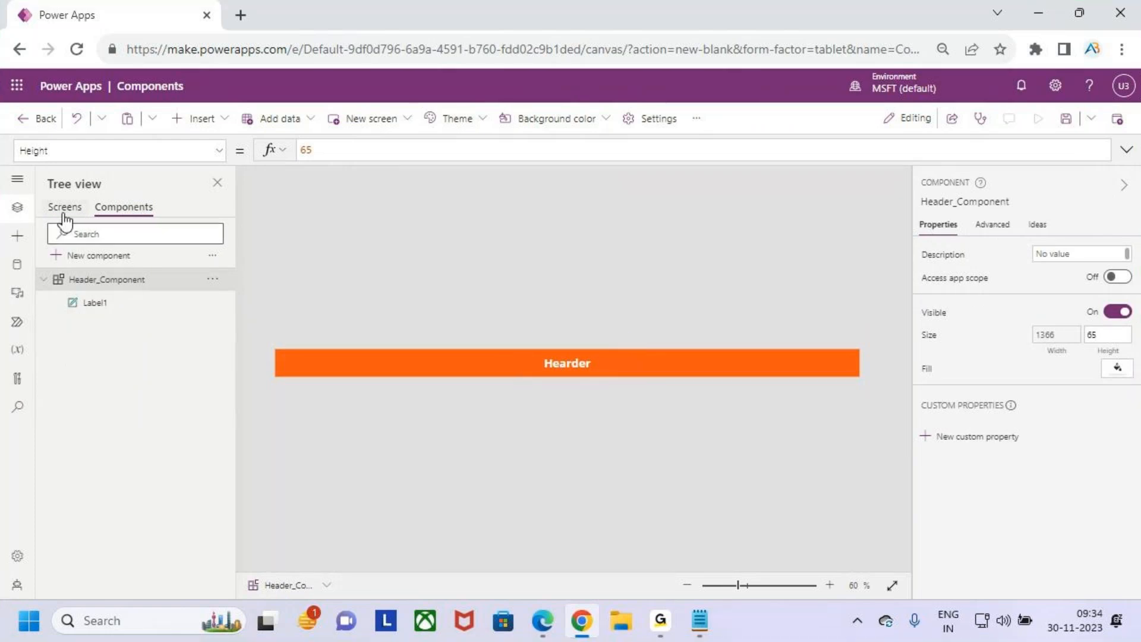
left_click(65, 207)
left_click(128, 374)
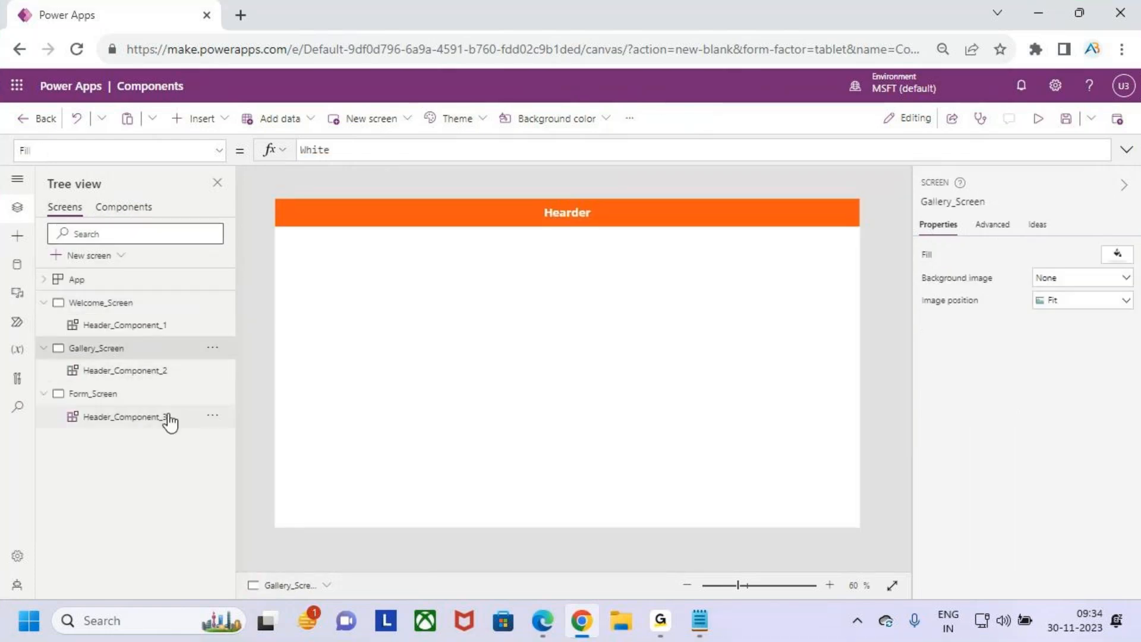
left_click(127, 419)
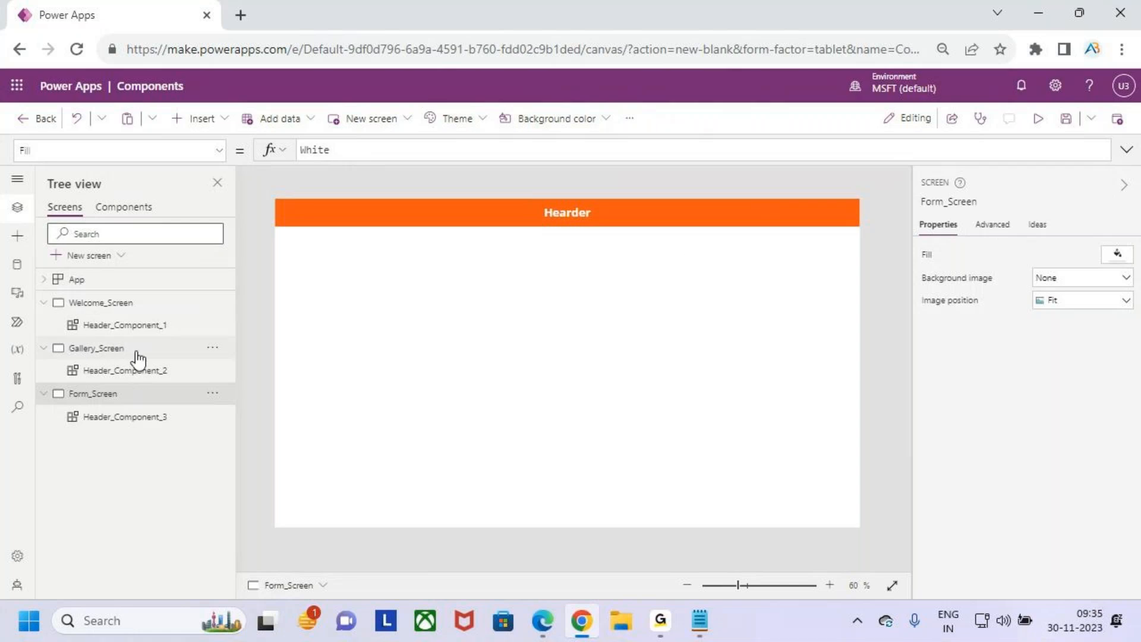
left_click(135, 328)
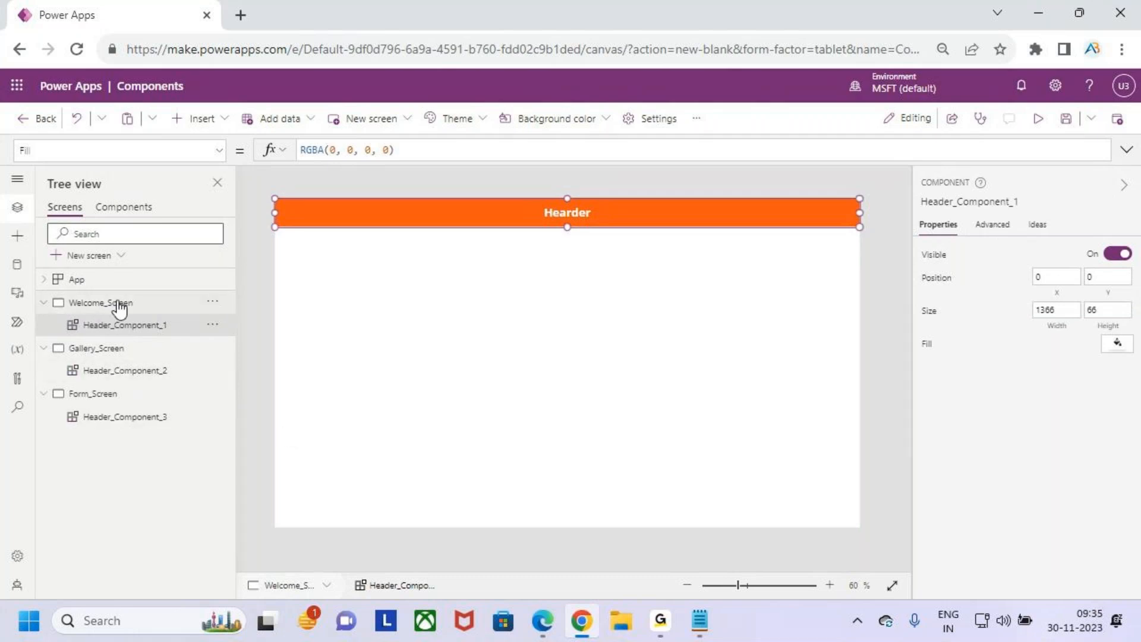
- Collapse Welcome_Screen, Gallery_Screen and Form_Screen in the tree view, keeping Welcome_Screen selected
left_click(44, 347)
left_click(43, 370)
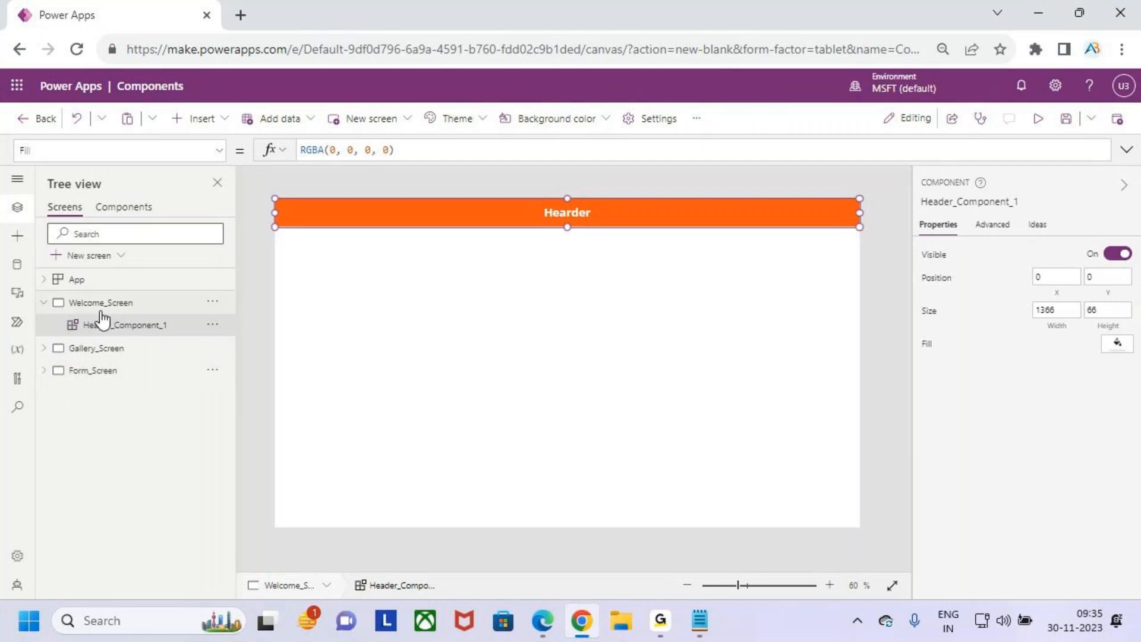
left_click(96, 304)
left_click(44, 302)
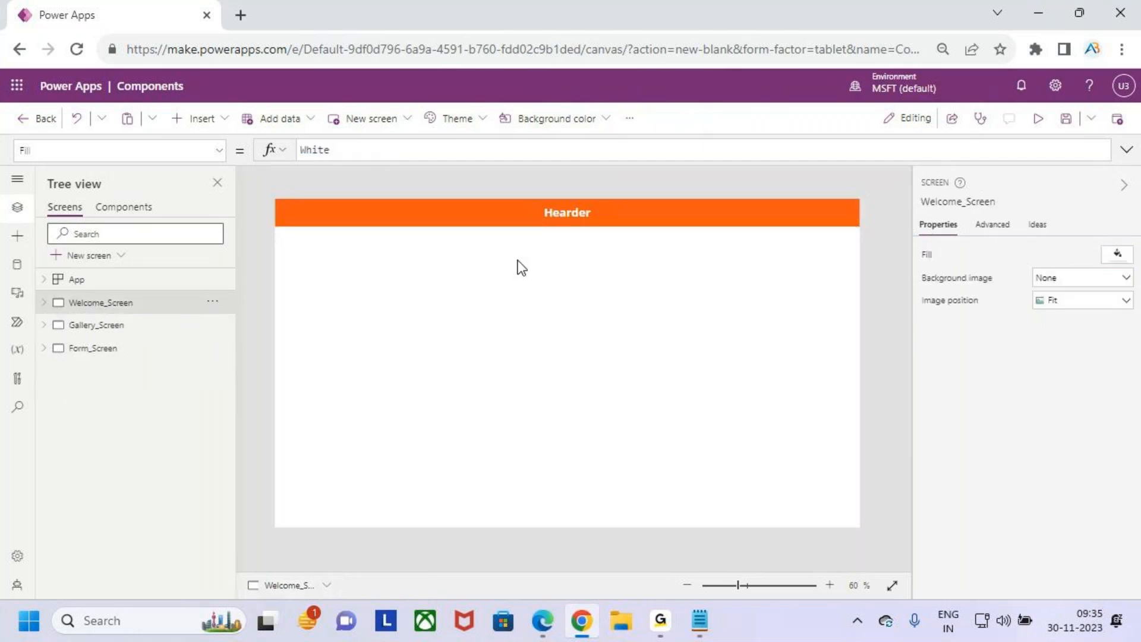
- Examine the header text shown on Welcome_Screen, Gallery_Screen and Form_Screen in turn
key("ctrl+2")
left_click_drag(532, 202, 602, 216)
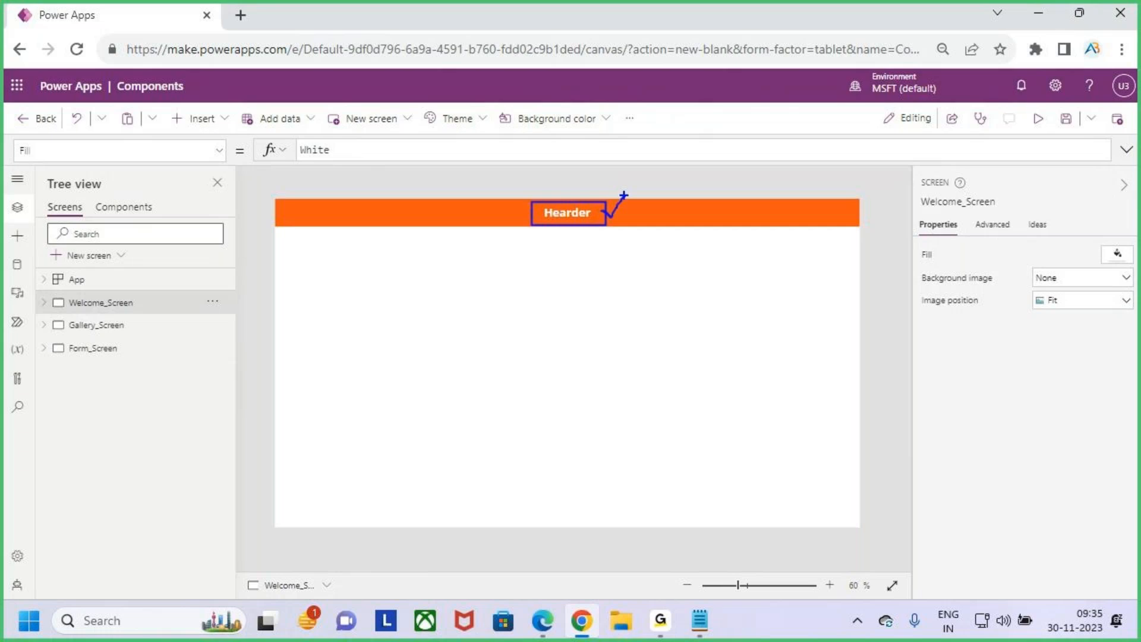
key("Escape")
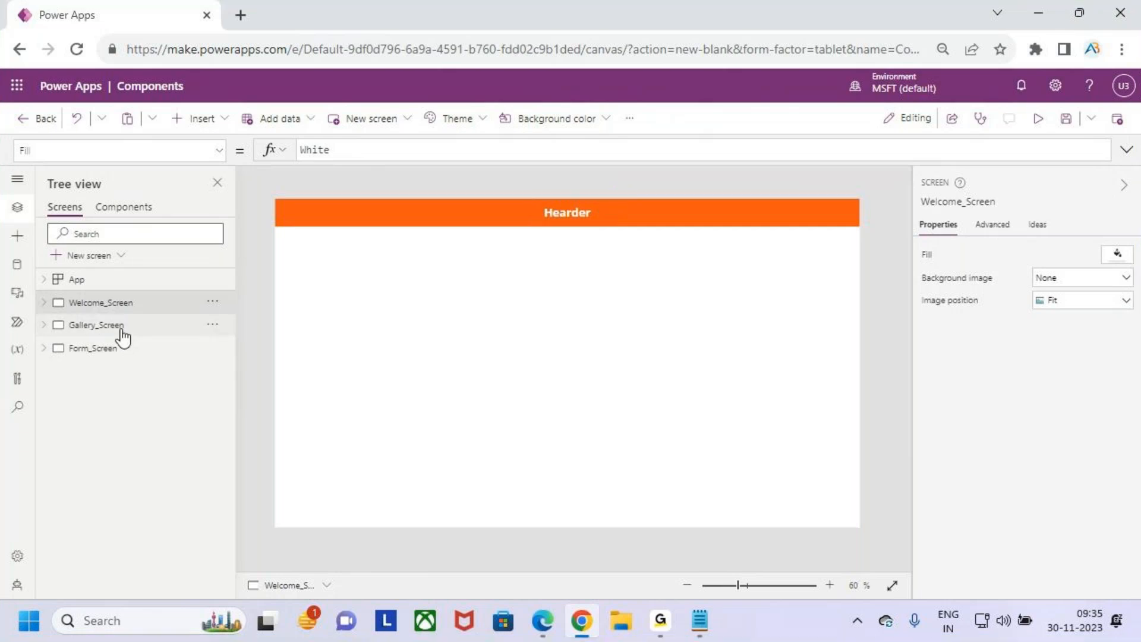
left_click(118, 326)
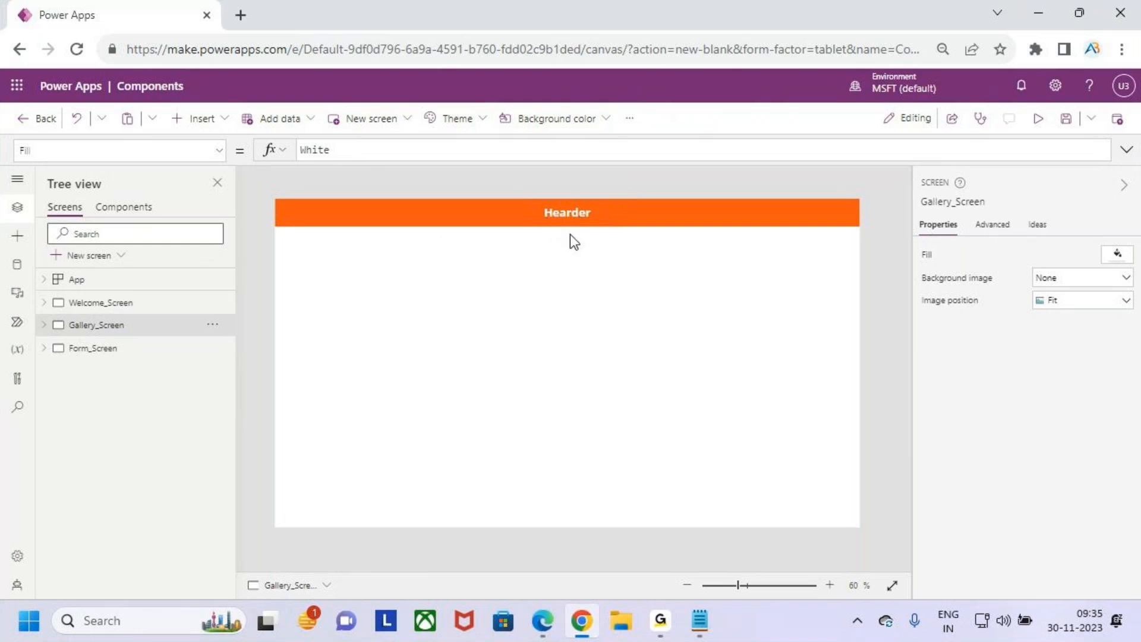
left_click(110, 350)
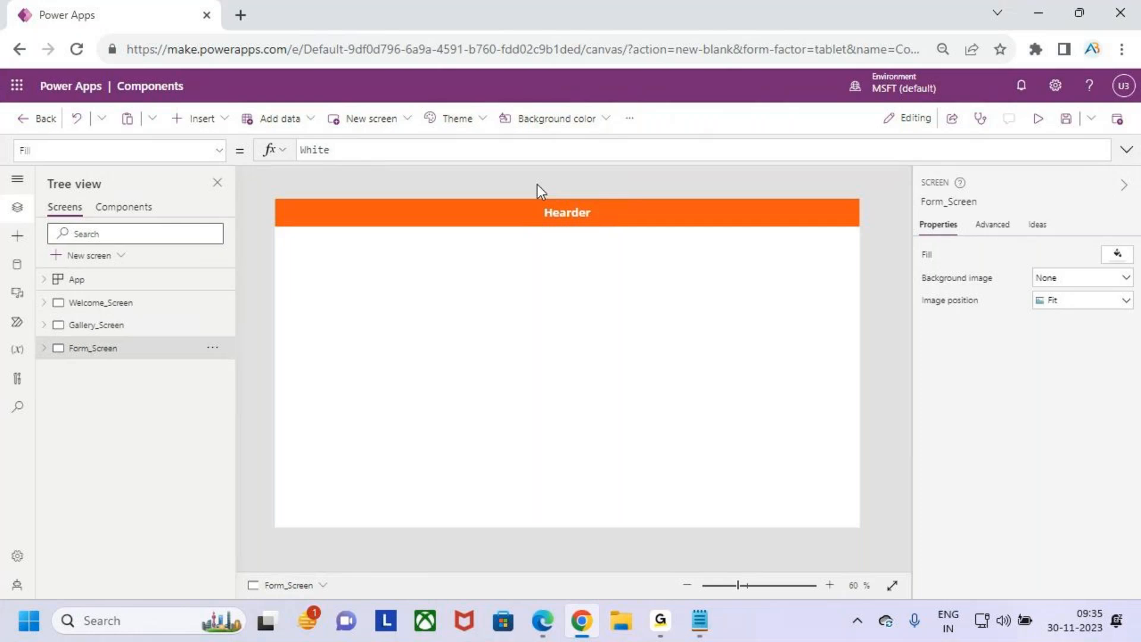
key("ctrl+2")
mouse_move(532, 194)
left_mouse_down()
mouse_move(618, 237)
mouse_move(642, 187)
left_mouse_up()
key("Escape")
left_click(78, 303)
key("ctrl+2")
mouse_move(517, 197)
left_mouse_down()
mouse_move(607, 227)
mouse_move(710, 218)
mouse_move(736, 232)
mouse_move(739, 248)
left_mouse_up()
key("Escape")
left_click(122, 326)
key("ctrl+2")
mouse_move(523, 197)
left_mouse_down()
mouse_move(590, 229)
mouse_move(570, 304)
mouse_move(639, 296)
left_mouse_up()
key("Escape")
left_click(112, 349)
key("ctrl+2")
left_click_drag(531, 194, 605, 238)
mouse_move(580, 268)
left_mouse_down()
mouse_move(583, 325)
mouse_move(611, 298)
mouse_move(668, 297)
mouse_move(686, 330)
left_mouse_up()
left_click_drag(620, 367, 666, 353)
key("Escape")
left_click(107, 309)
- Check the header text in the source Header_Component against the text on the app's screens
left_click(124, 207)
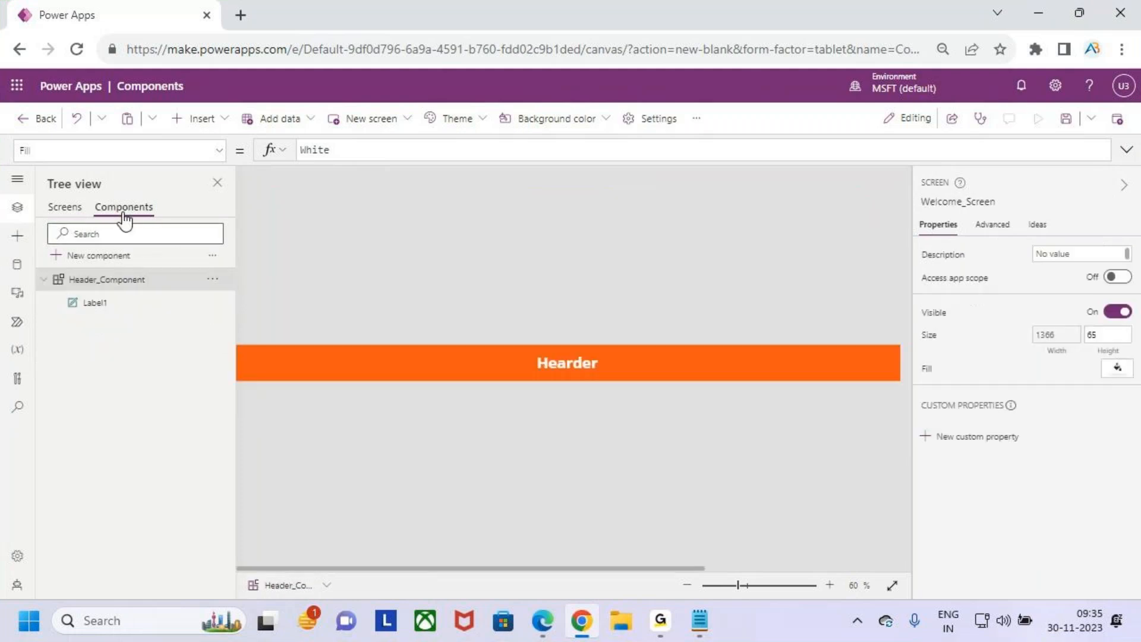
key("ctrl+2")
left_click_drag(529, 344, 608, 383)
left_click_drag(561, 313, 566, 343)
key("Escape")
left_click(65, 207)
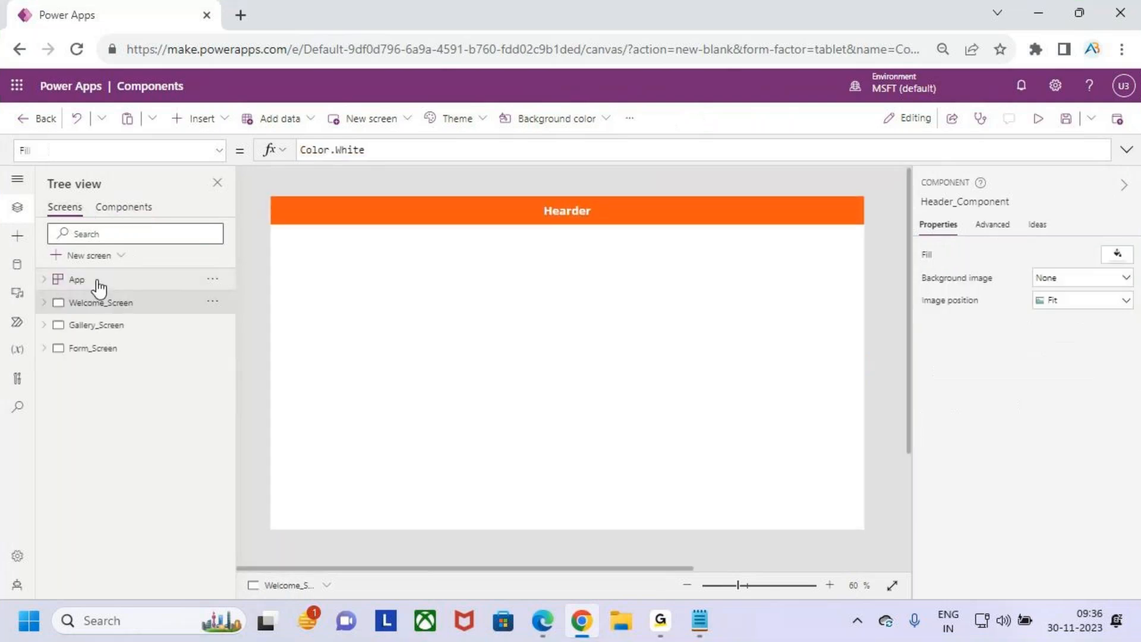
left_click(116, 335)
left_click(119, 349)
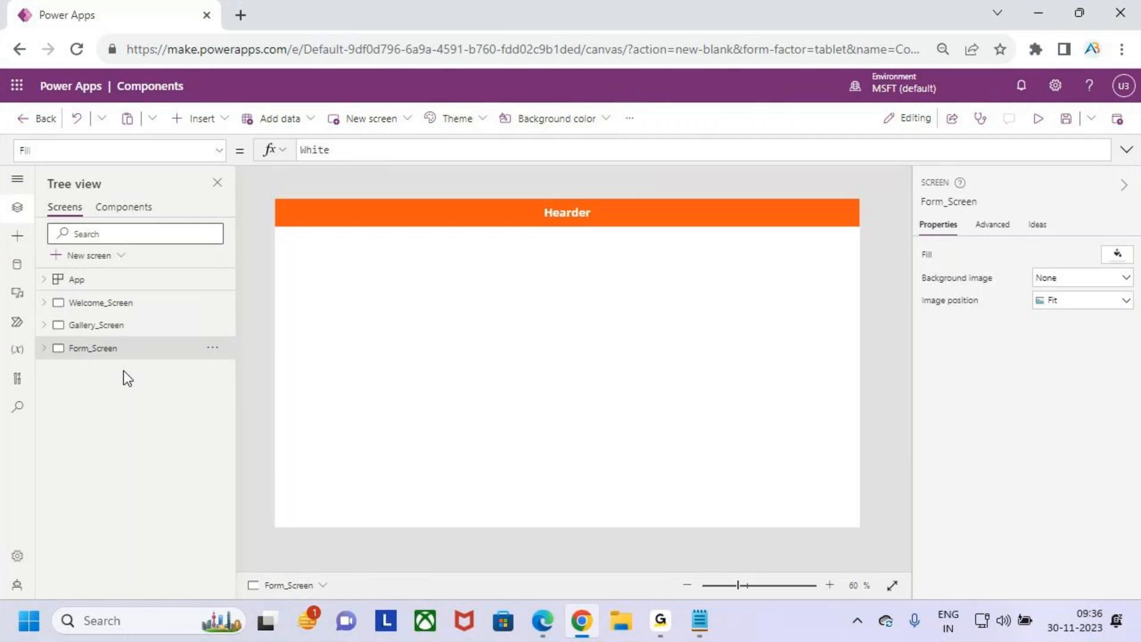
left_click(124, 208)
left_click(60, 208)
left_click(130, 208)
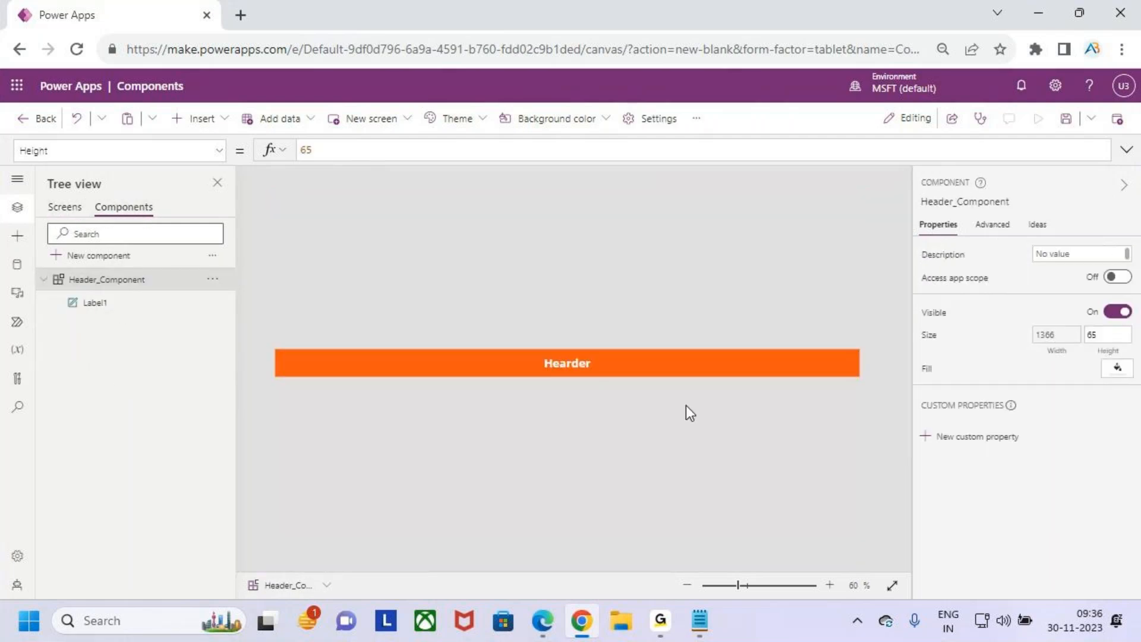
- Inspect the header label inside the component and the custom properties section of Header_Component
left_click(715, 361)
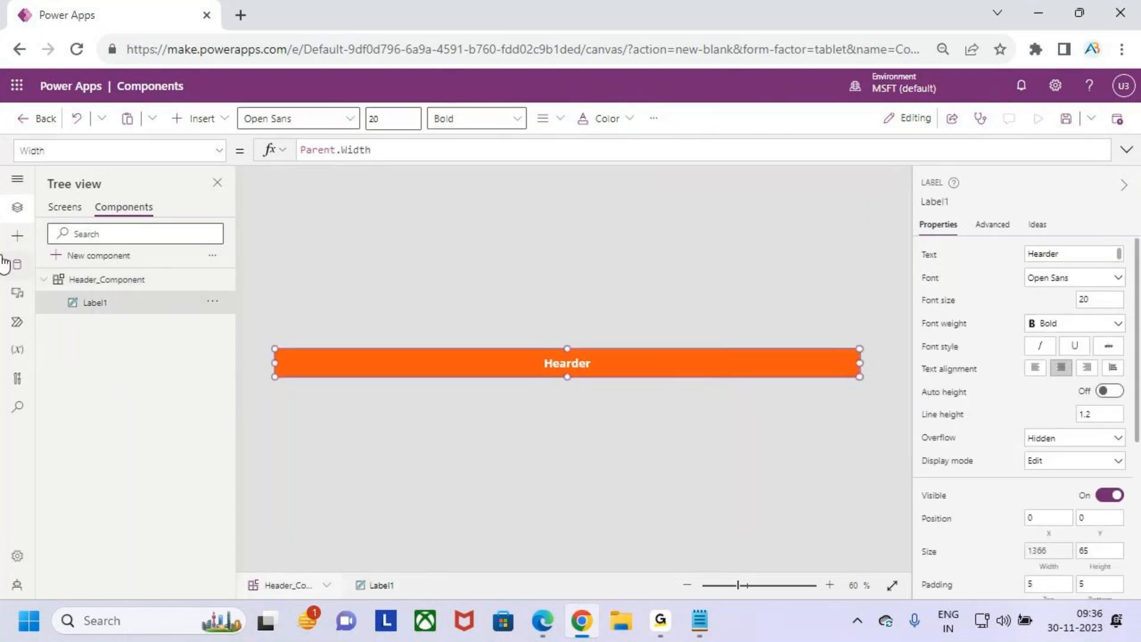
left_click(147, 282)
left_click(144, 304)
left_click(141, 283)
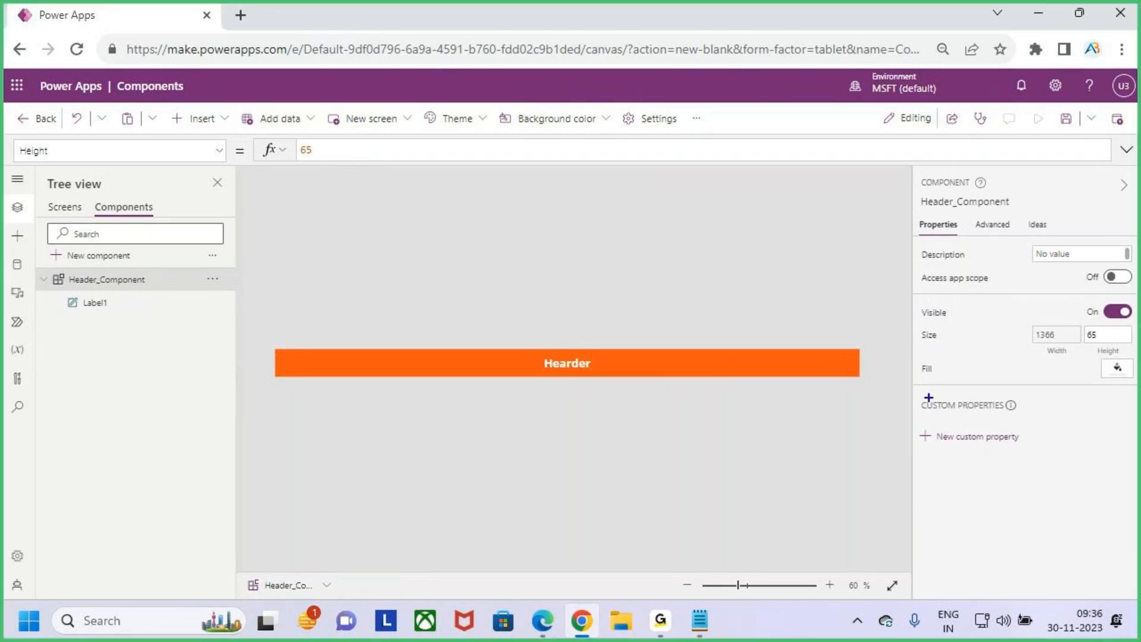
left_click_drag(911, 391, 1027, 421)
left_click_drag(978, 361, 982, 388)
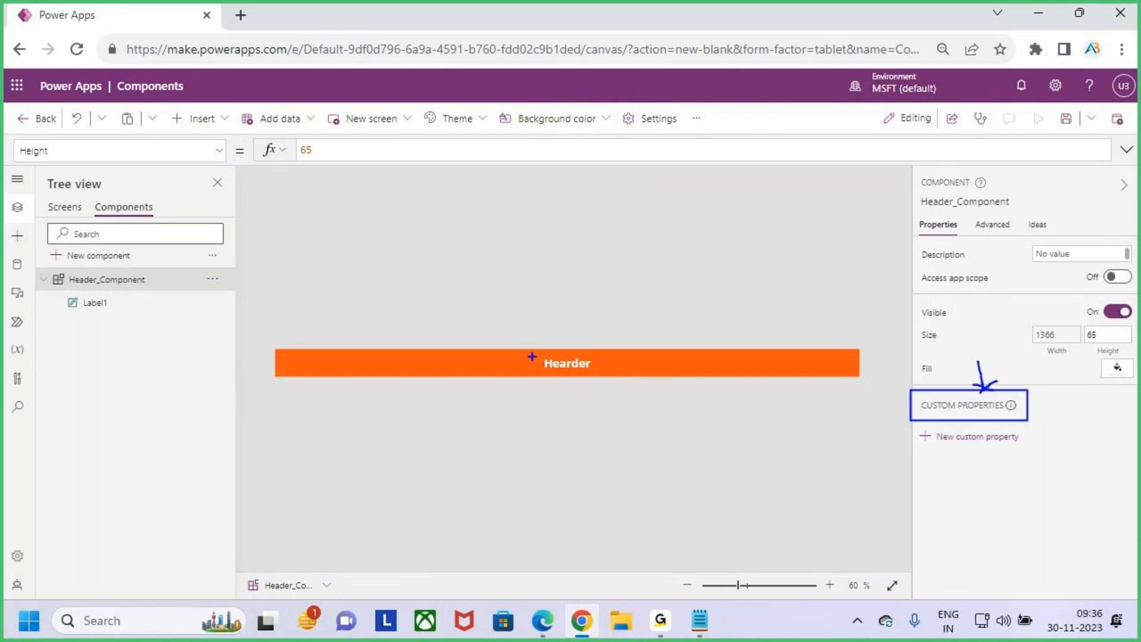
left_click_drag(530, 351, 605, 376)
left_click_drag(577, 325, 581, 357)
left_click_drag(567, 348, 584, 357)
key("Escape")
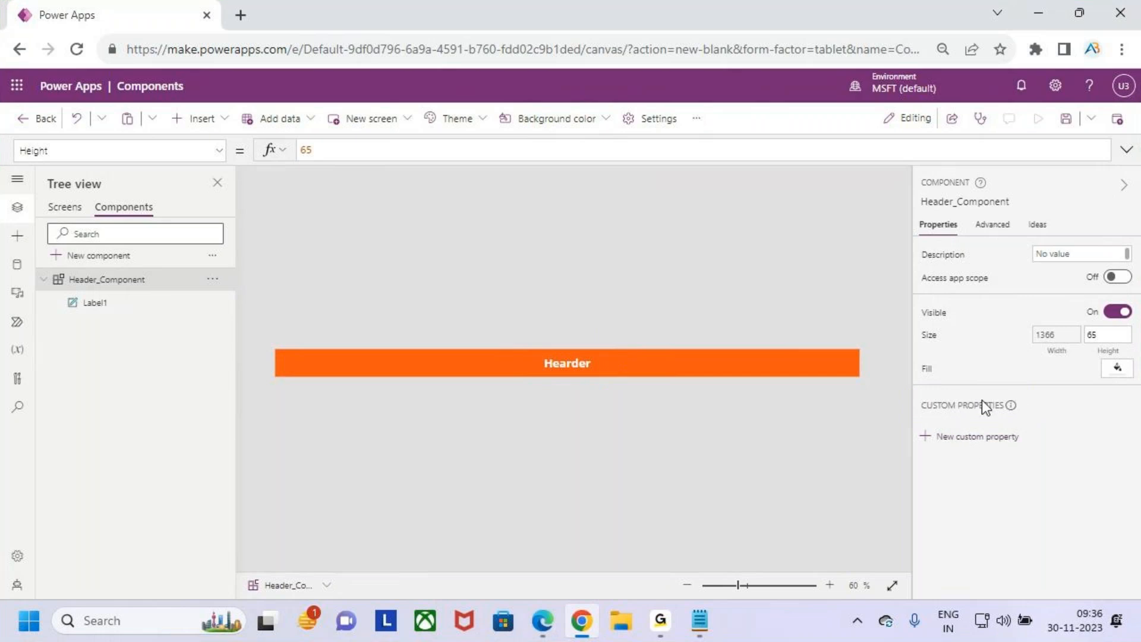
- Start a new custom property on Header_Component with Headertext as both its display name and its name
left_click(1001, 437)
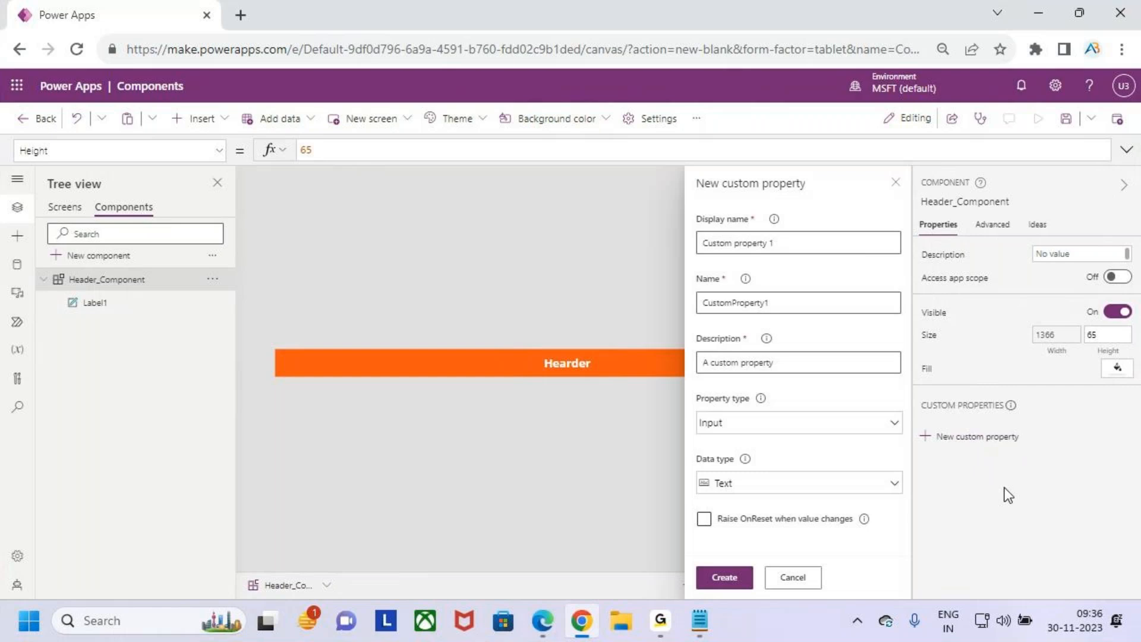
left_click(705, 241)
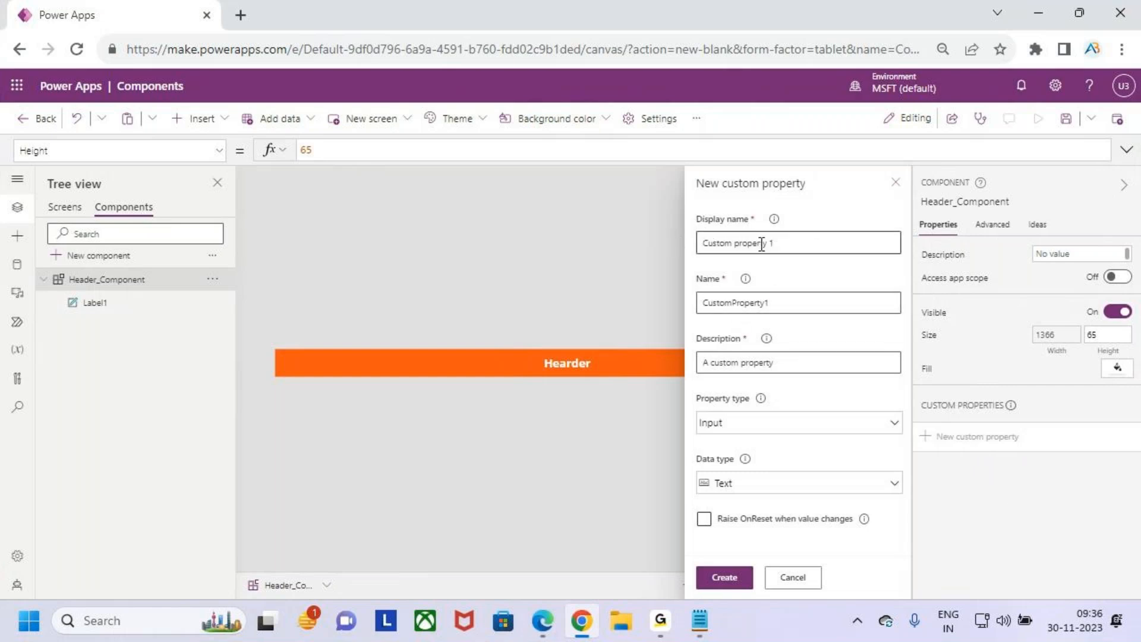
left_click_drag(803, 244, 687, 248)
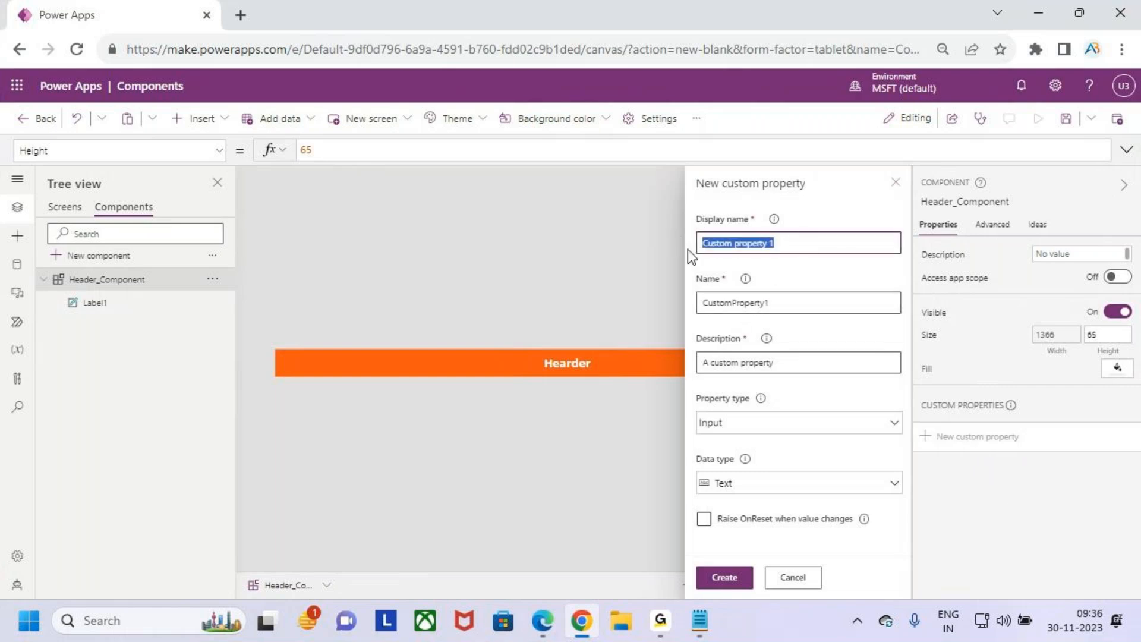
type("H")
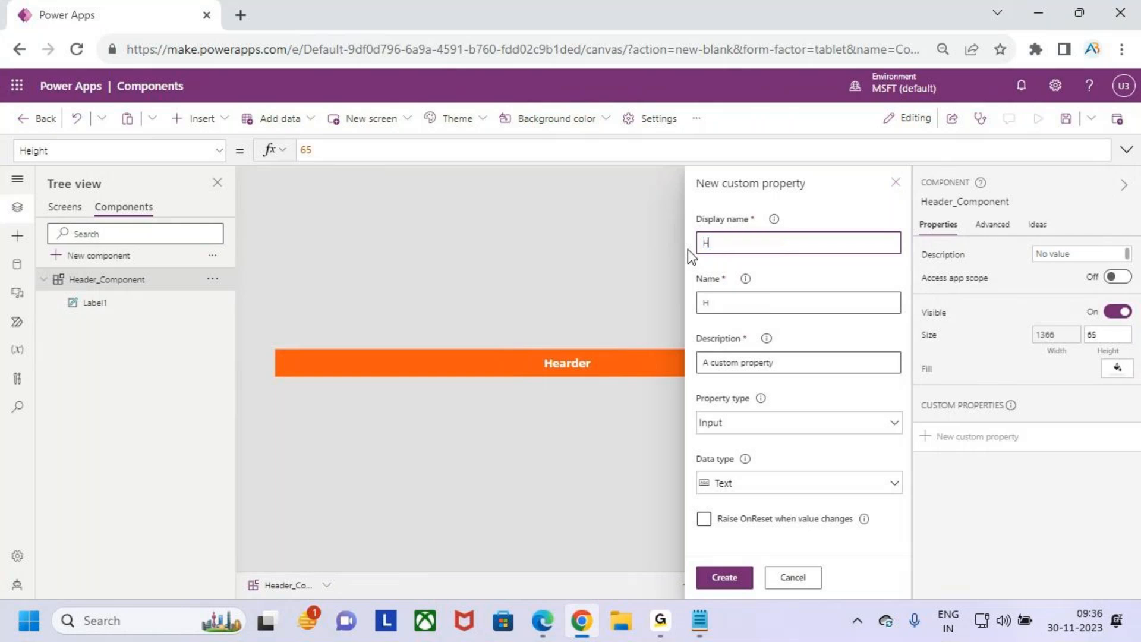
type("eadertext")
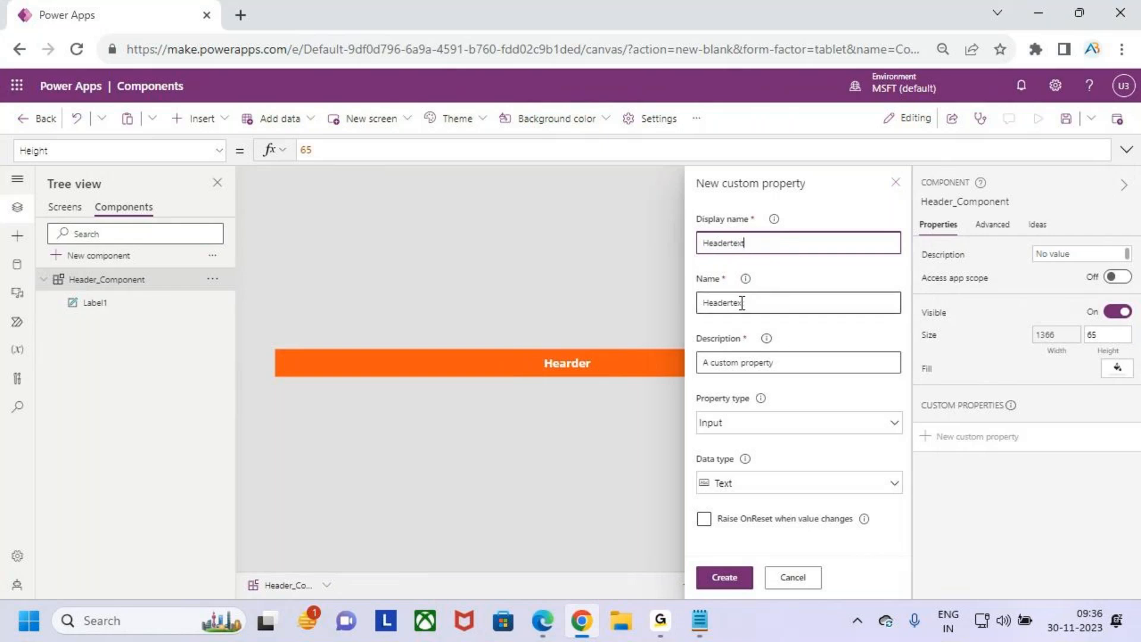
left_click_drag(772, 302, 699, 305)
left_click(779, 306)
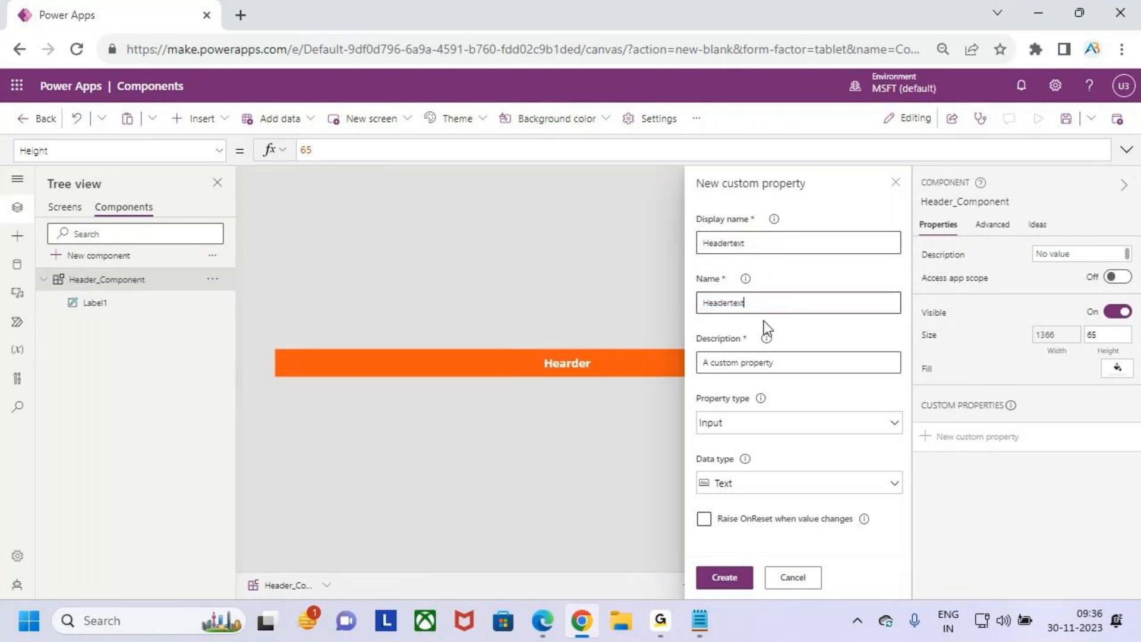
left_click_drag(782, 364, 755, 363)
left_click(803, 366)
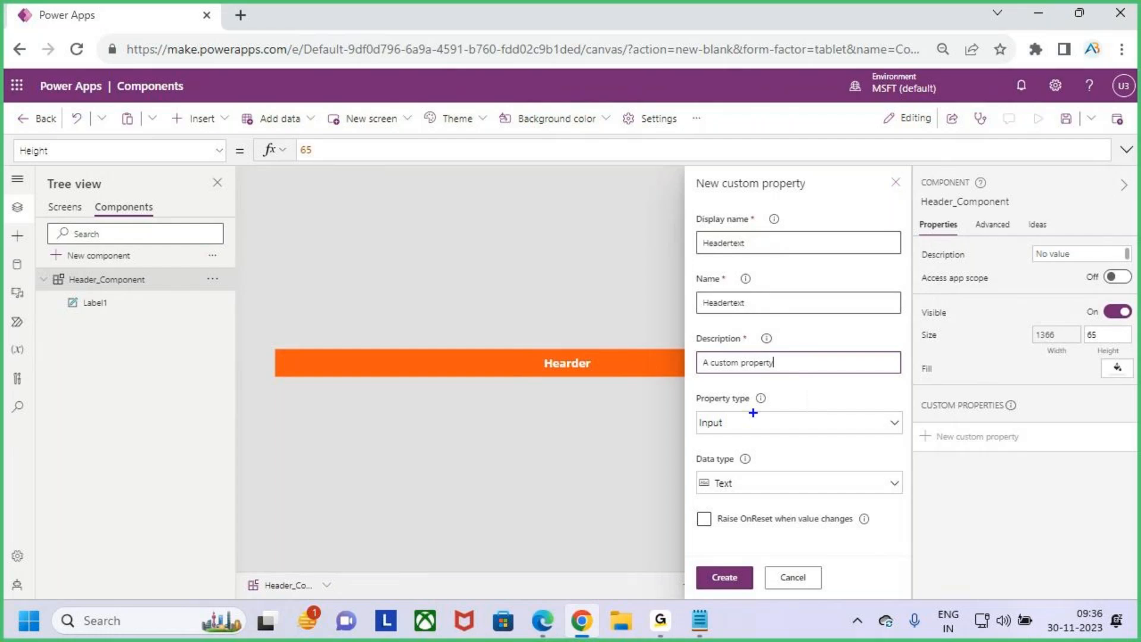
- Review the property types available for the new custom property and choose Input
left_click_drag(688, 384, 769, 420)
left_click_drag(712, 197, 790, 197)
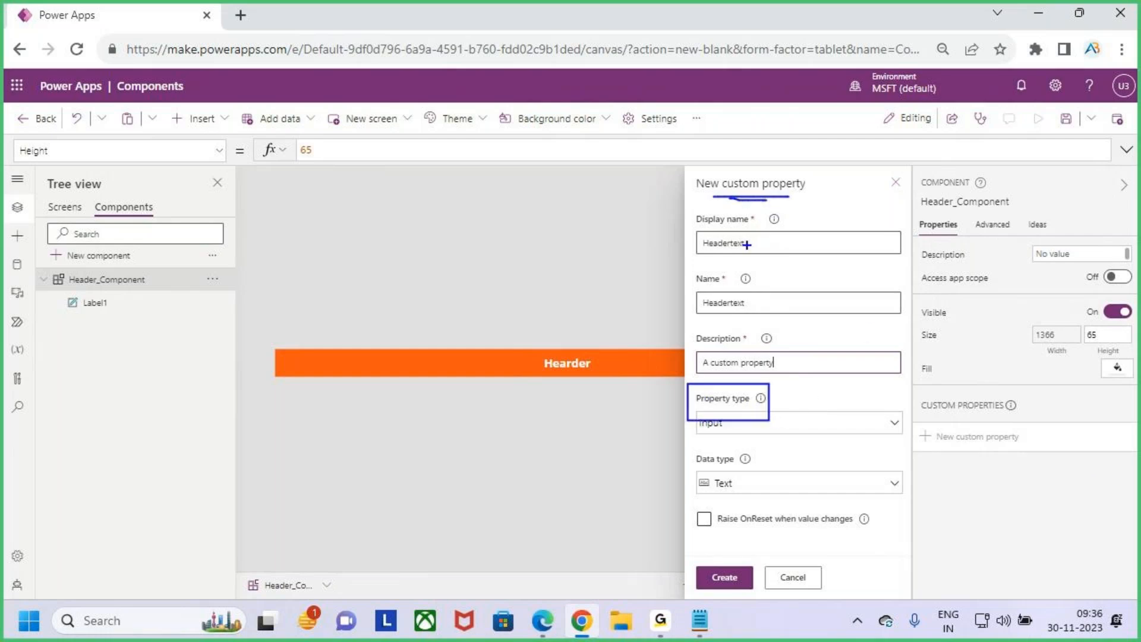
key("Escape")
left_click(811, 425)
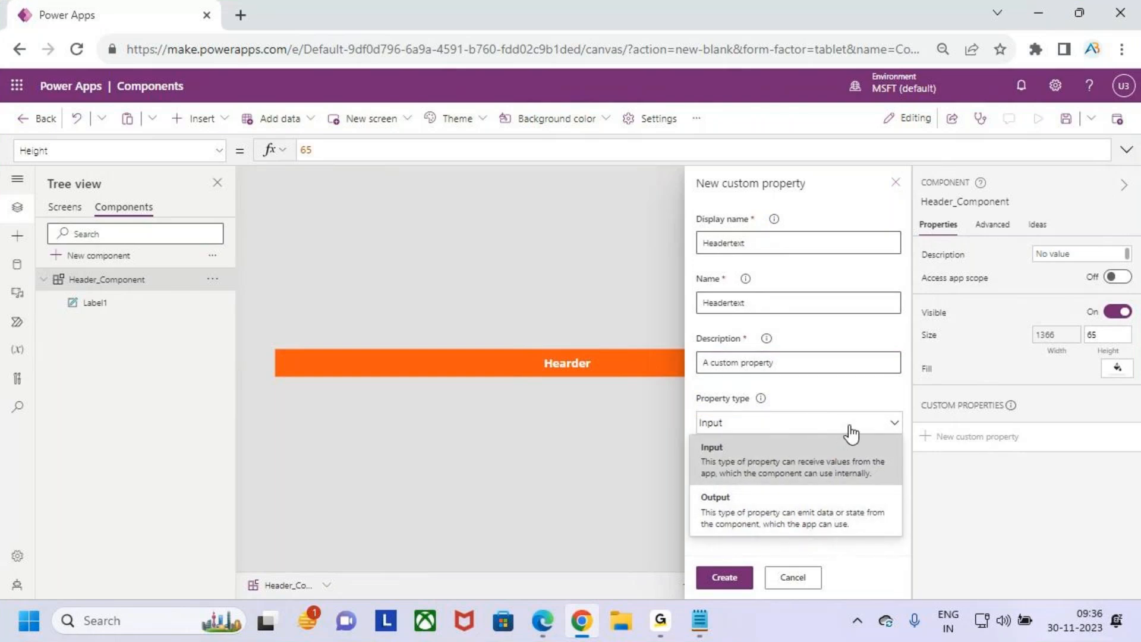
left_click(823, 465)
key("ctrl+2")
left_click_drag(611, 298, 585, 351)
key("Escape")
left_click(796, 426)
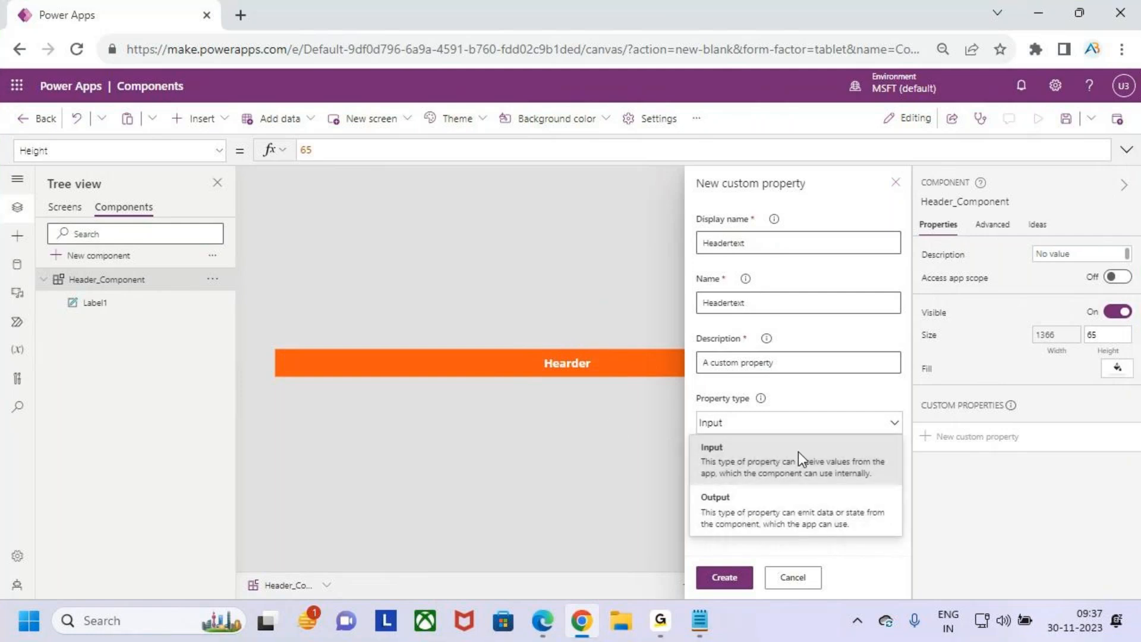
left_click(799, 453)
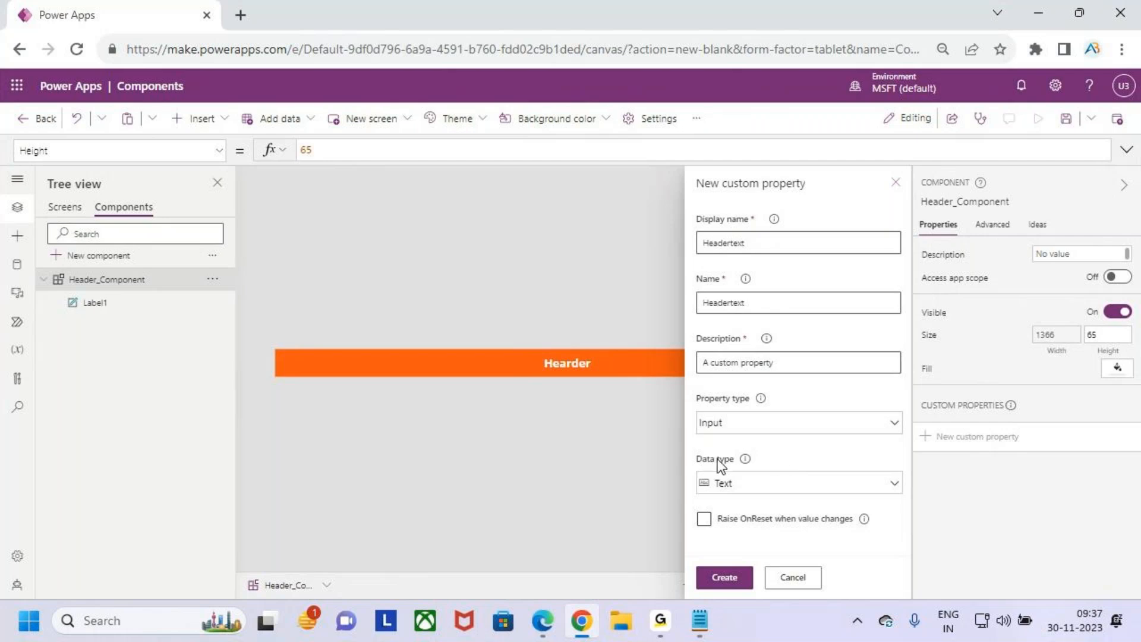
- Review the available data types, choose Text and create the Headertext custom property
key("ctrl+2")
mouse_move(692, 232)
left_mouse_down()
mouse_move(770, 260)
mouse_move(826, 205)
left_mouse_up()
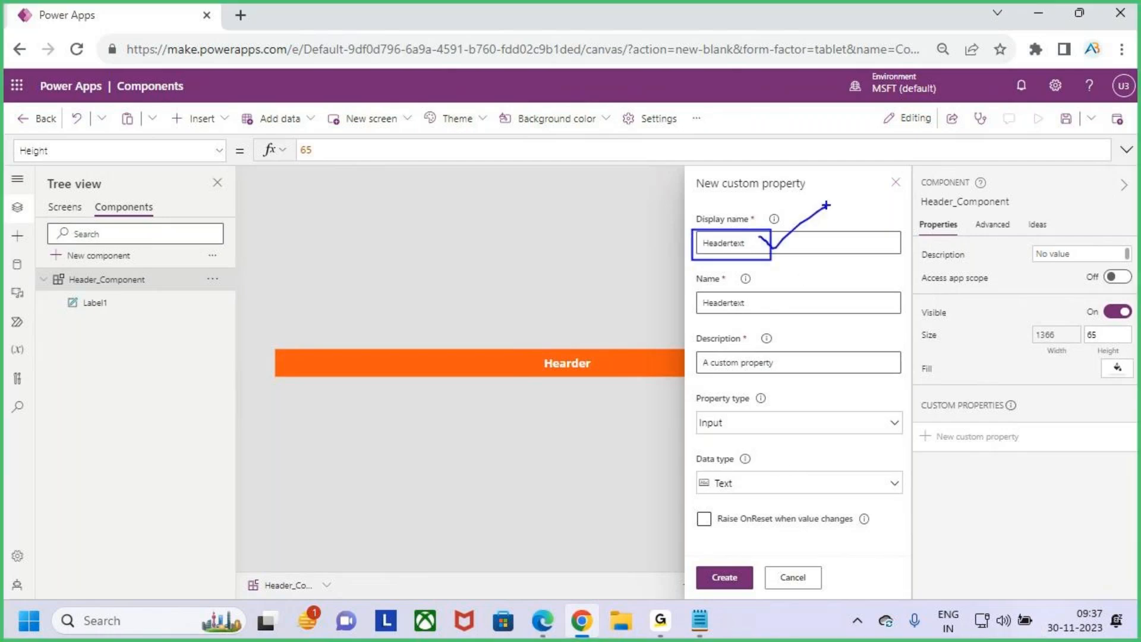
left_click_drag(770, 246, 801, 207)
key("Escape")
left_click(822, 490)
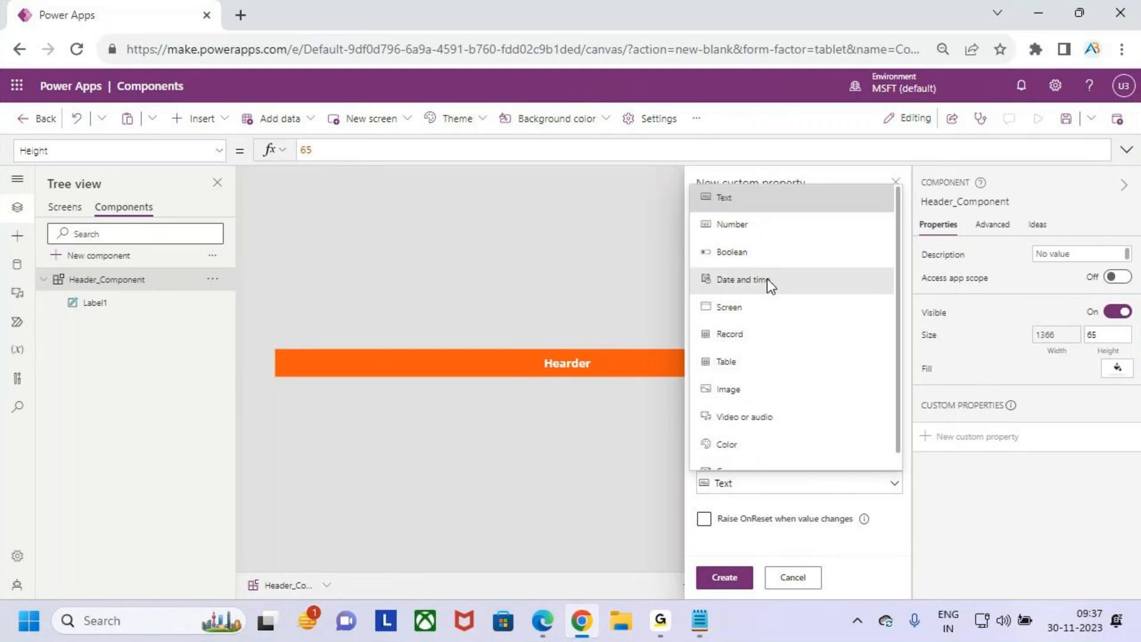
scroll(762, 422, "down", 1)
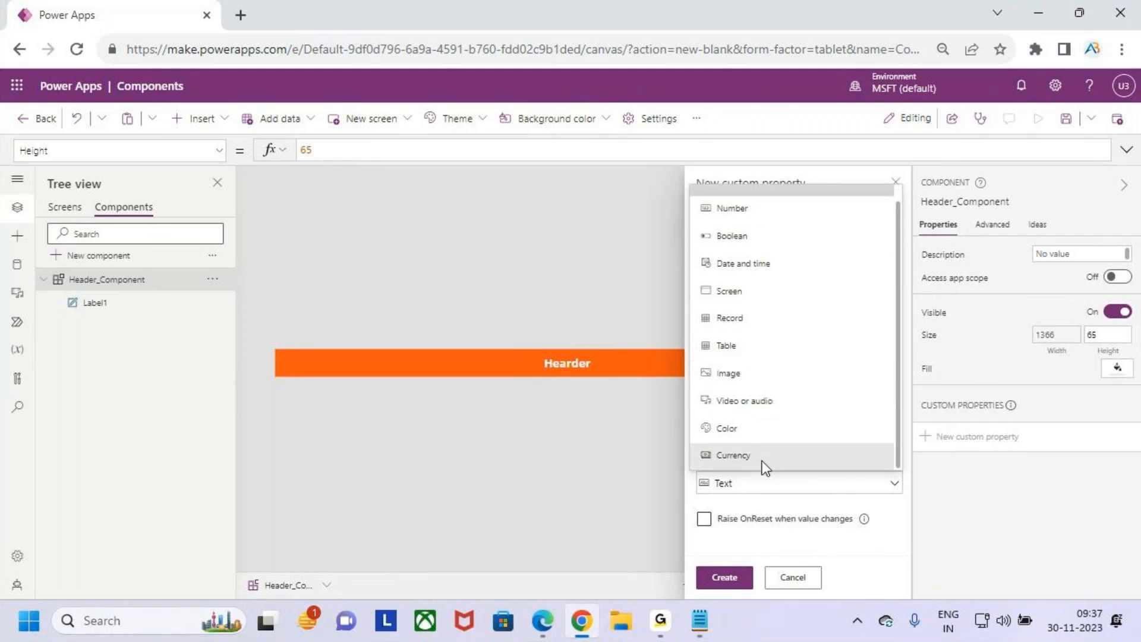
scroll(791, 392, "up", 1)
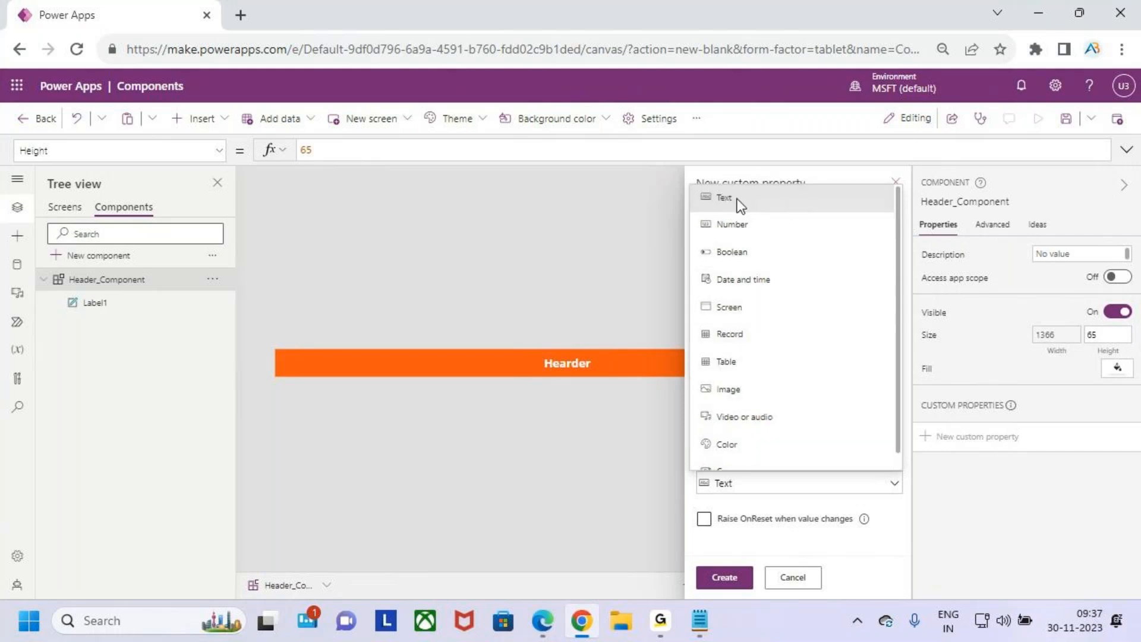
left_click(754, 199)
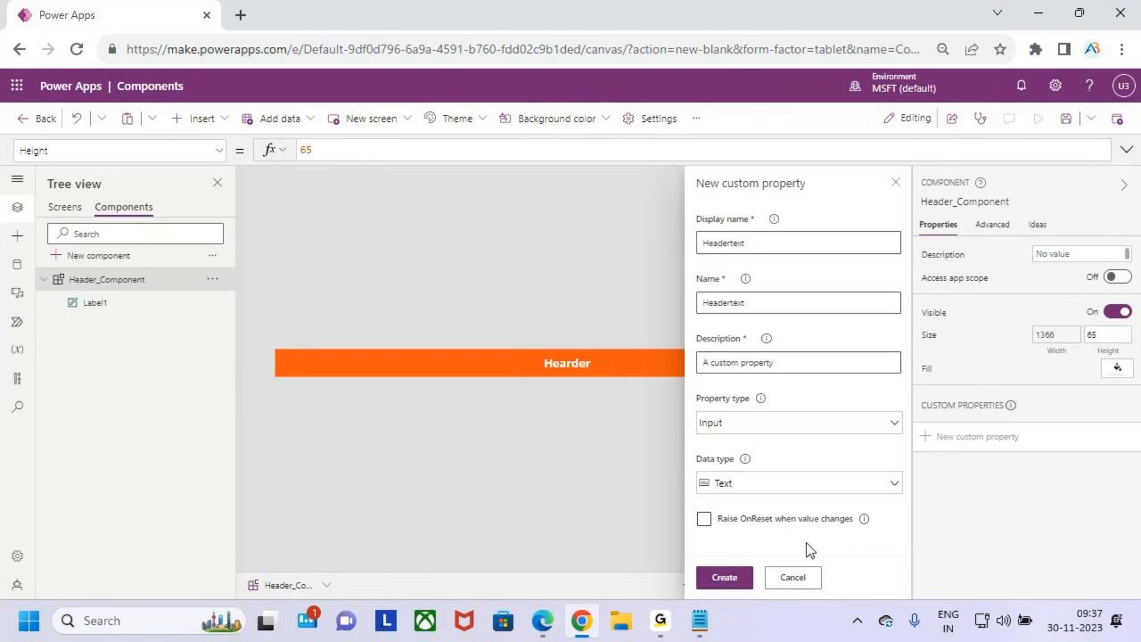
left_click(726, 577)
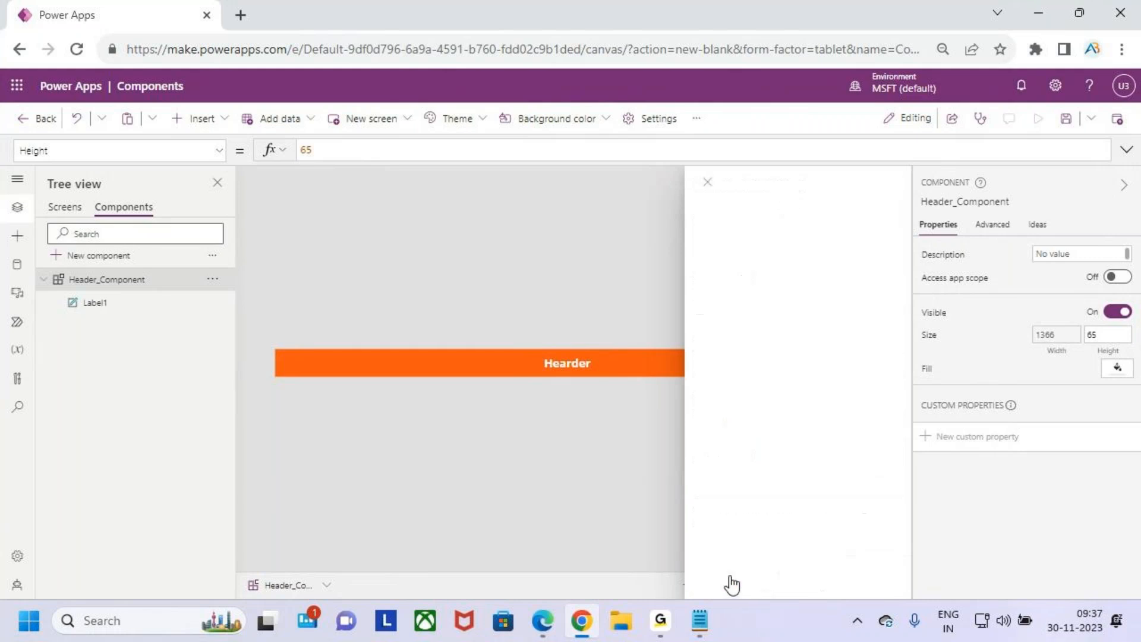
- Check the Headertext entry among Header_Component's custom properties and in its list of formula properties
key("ctrl+2")
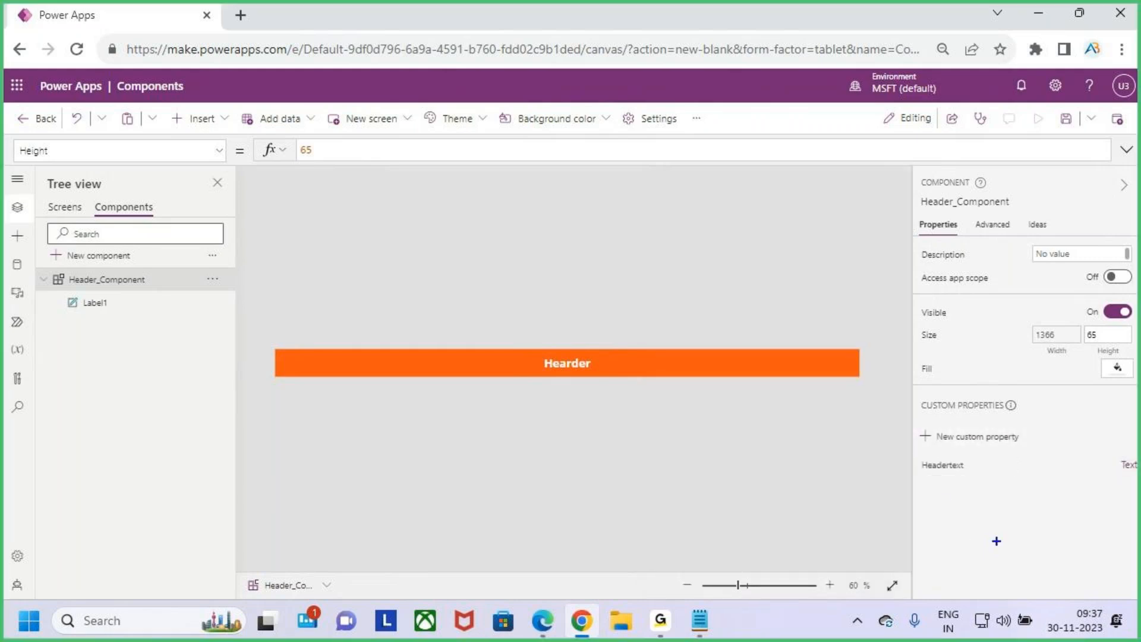
mouse_move(916, 449)
left_mouse_down()
mouse_move(1073, 483)
mouse_move(1139, 482)
left_mouse_up()
left_click_drag(1040, 415, 1039, 452)
left_click_drag(927, 477, 971, 477)
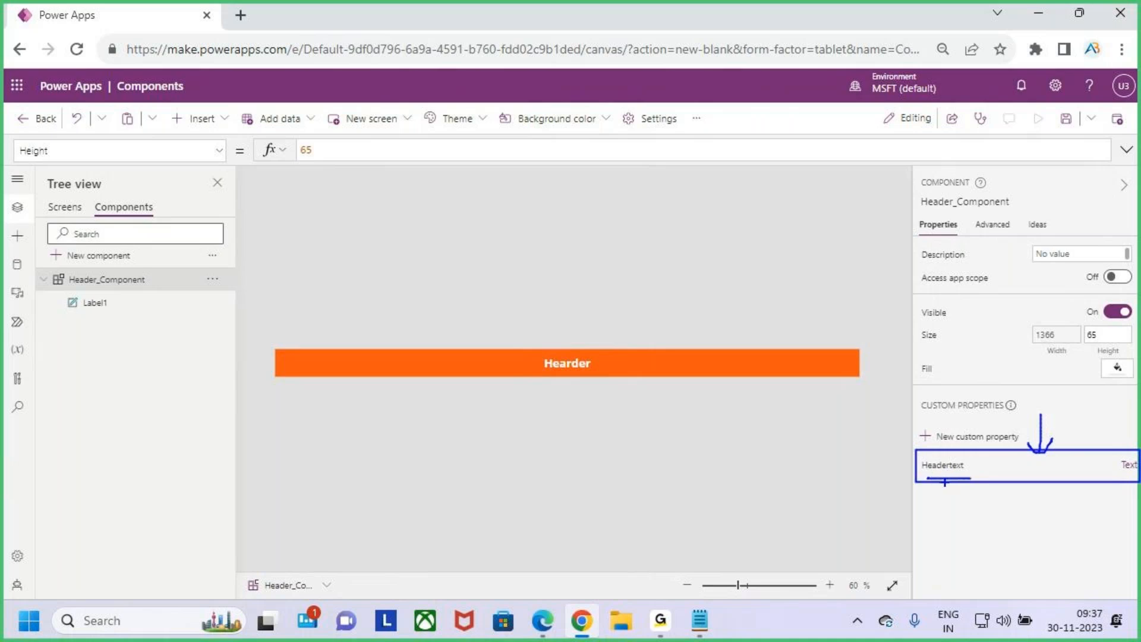
key("Escape")
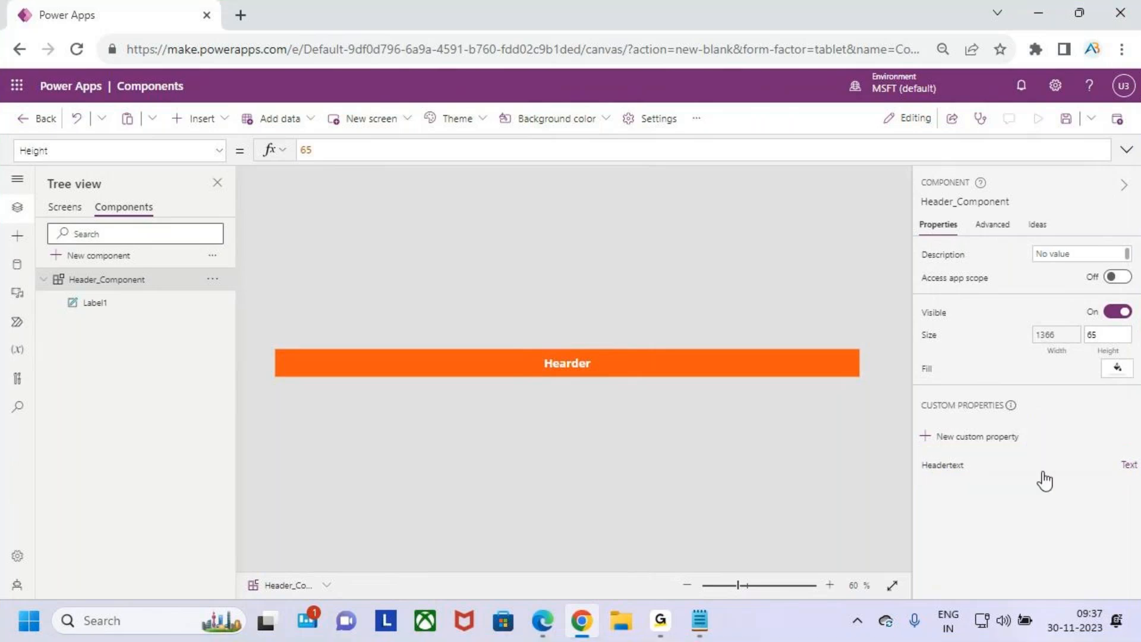
left_click(155, 301)
left_click(148, 287)
left_click(220, 152)
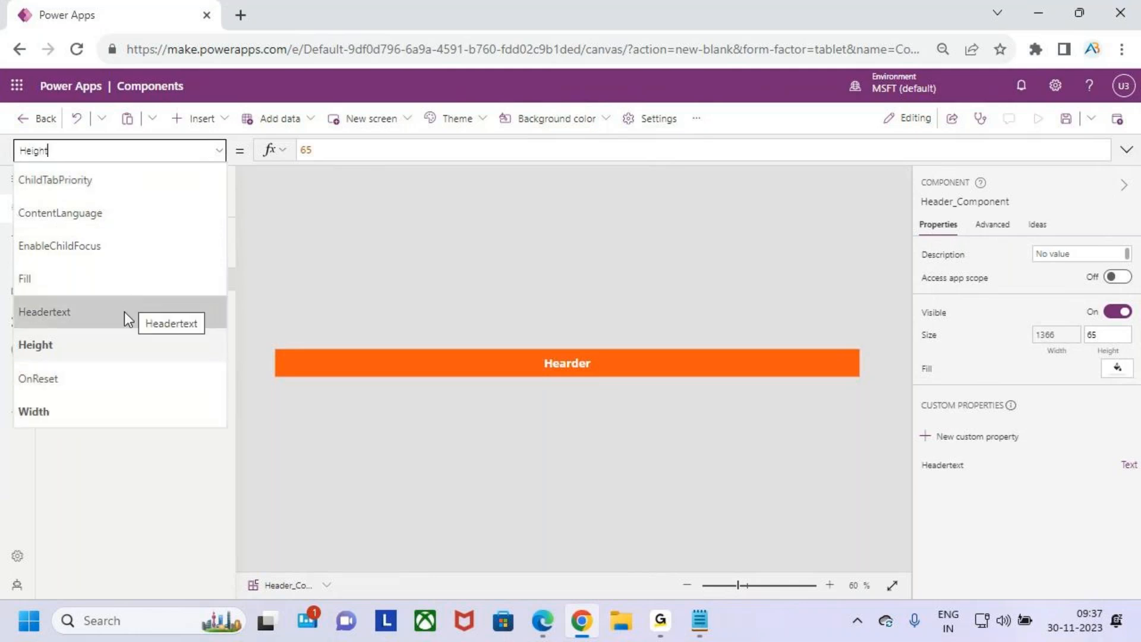
key("ctrl+2")
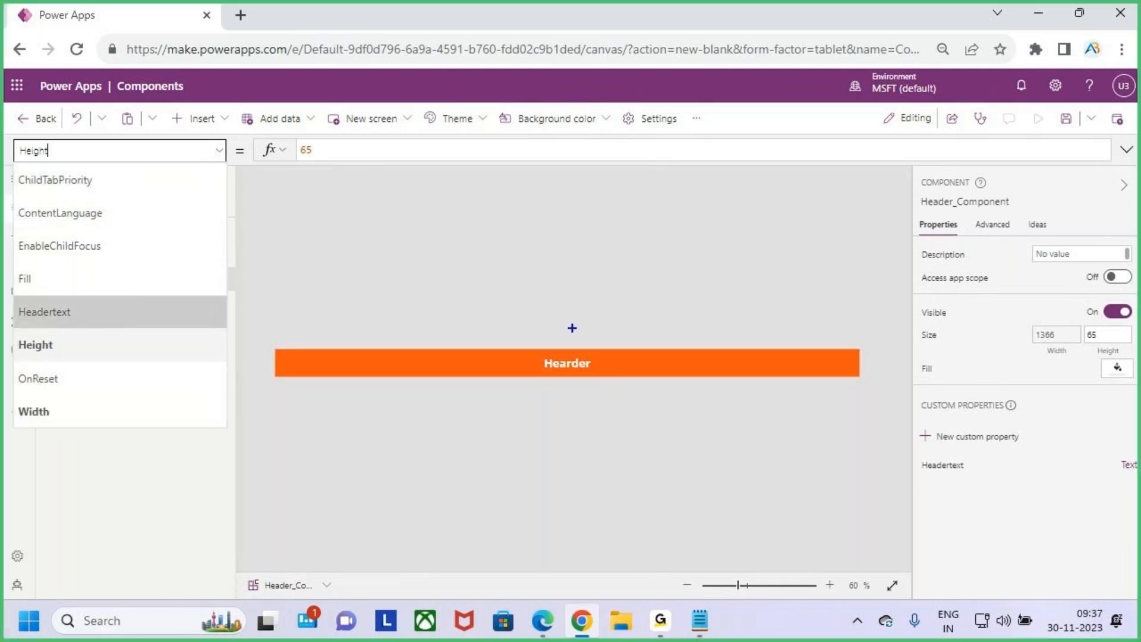
left_click_drag(949, 413, 1015, 409)
mouse_move(9, 294)
left_mouse_down()
mouse_move(105, 328)
mouse_move(146, 260)
left_mouse_up()
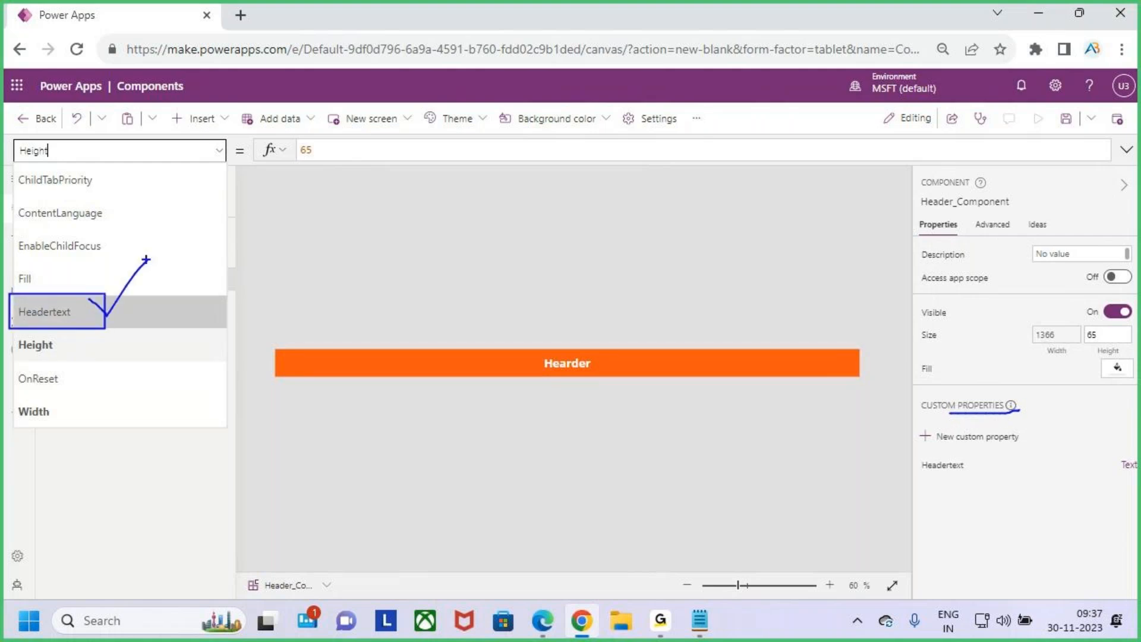
key("Escape")
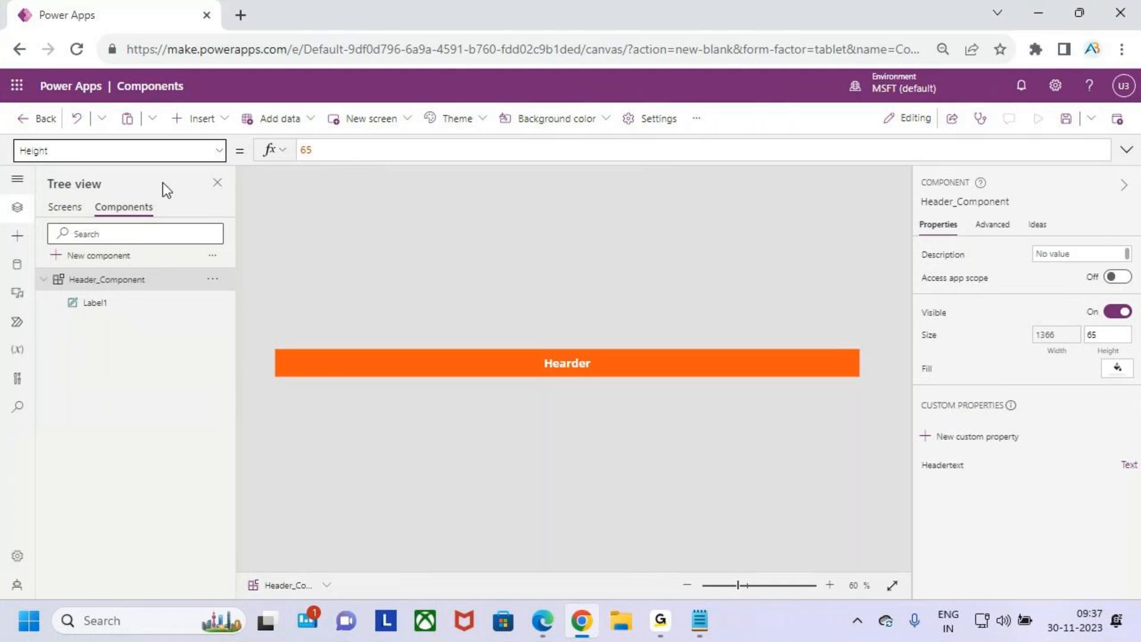
- Show the formula of Header_Component's Headertext property and inspect its default value
left_click(217, 156)
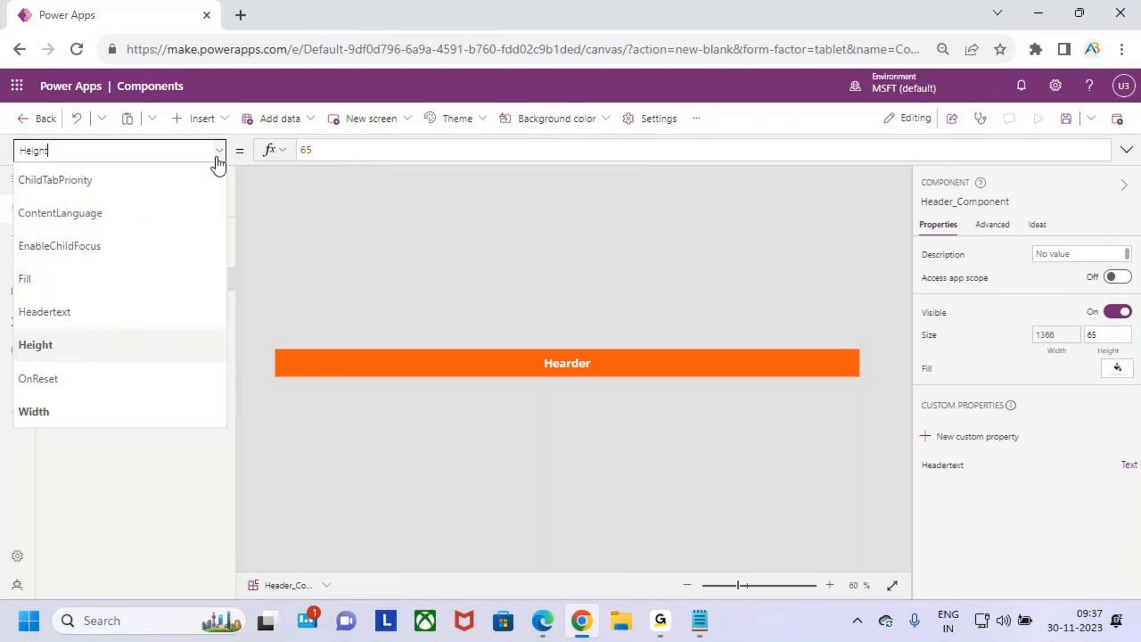
left_click(106, 311)
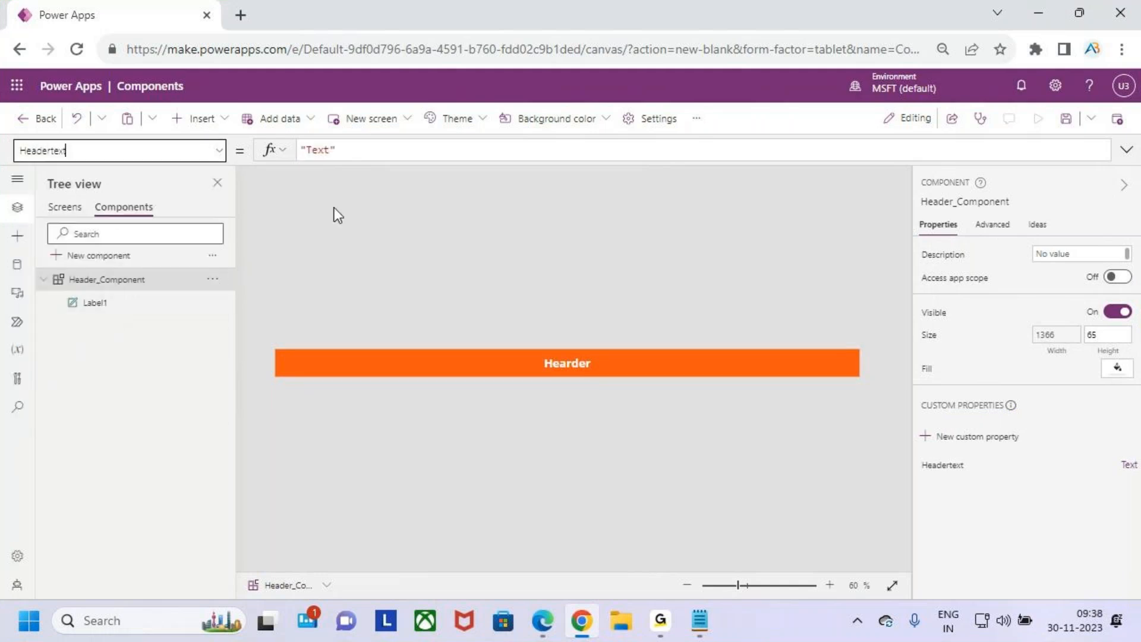
left_click(349, 149)
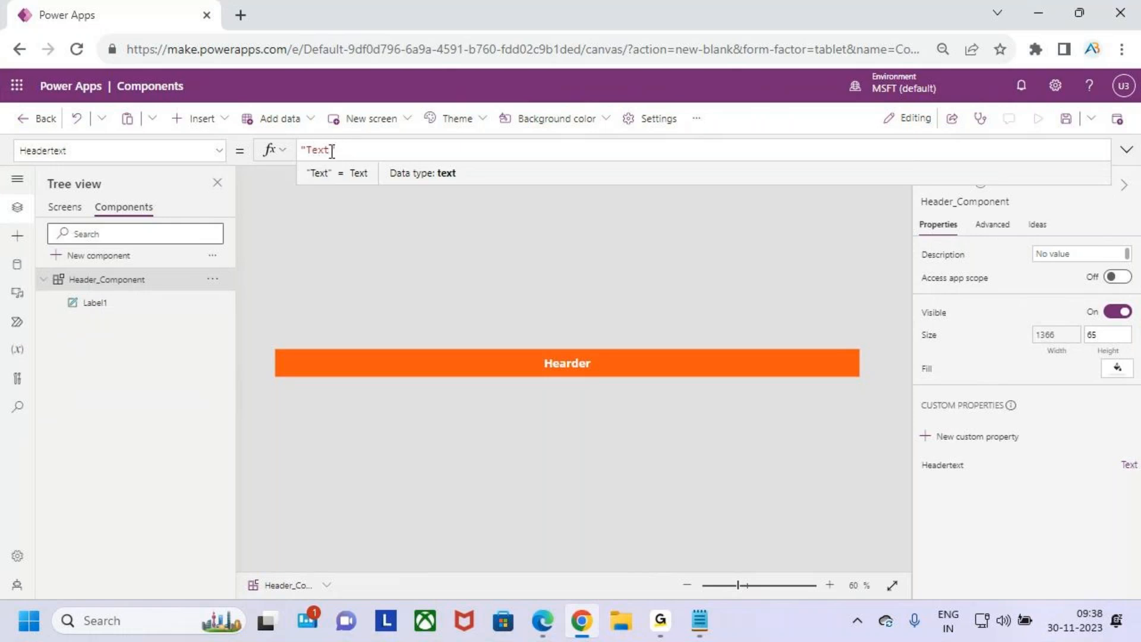
mouse_move(343, 150)
left_mouse_down()
mouse_move(297, 151)
mouse_move(362, 149)
left_mouse_up()
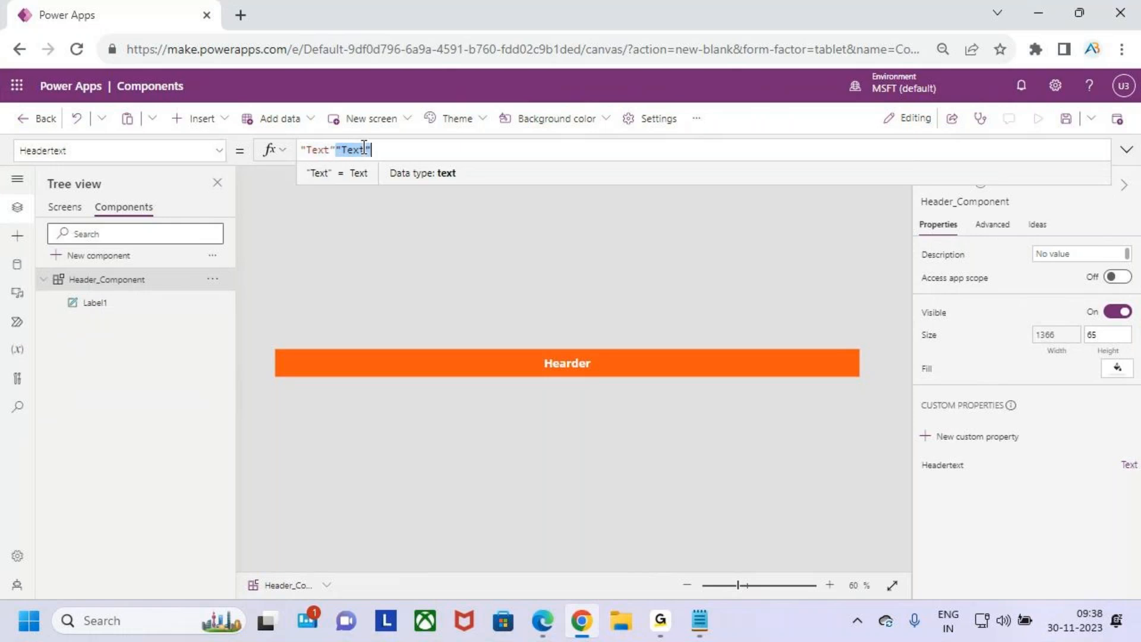
key("ctrl+z")
left_click(397, 151)
double_click(321, 149)
left_click(348, 150)
- Bring up the Text formula of Label1 inside Header_Component and clear its fixed text
left_click(125, 308)
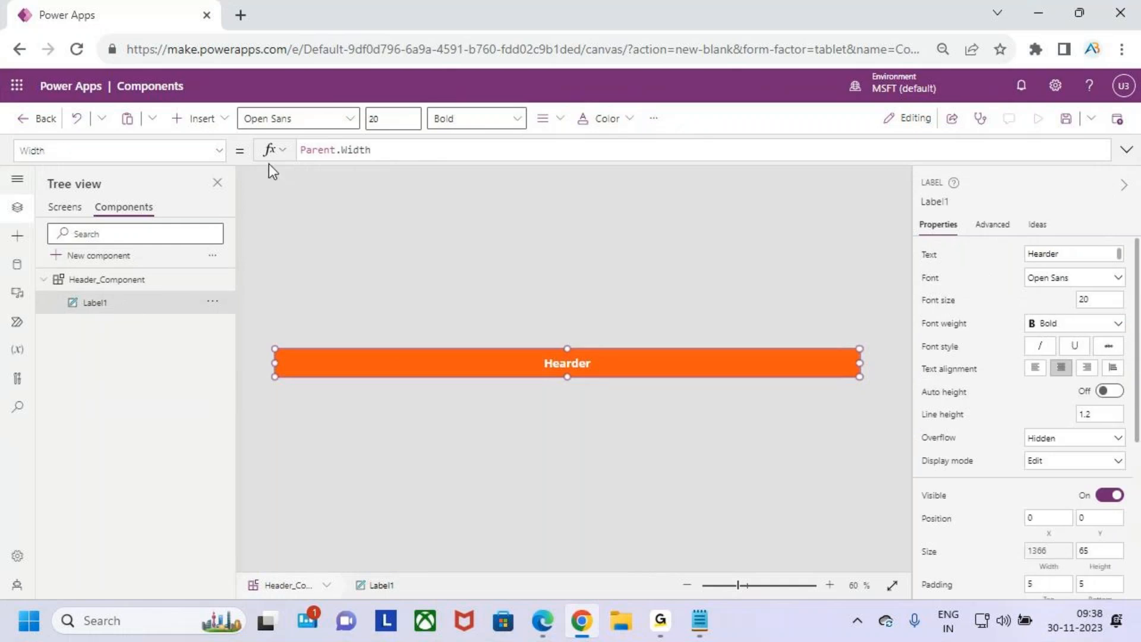
left_click(931, 254)
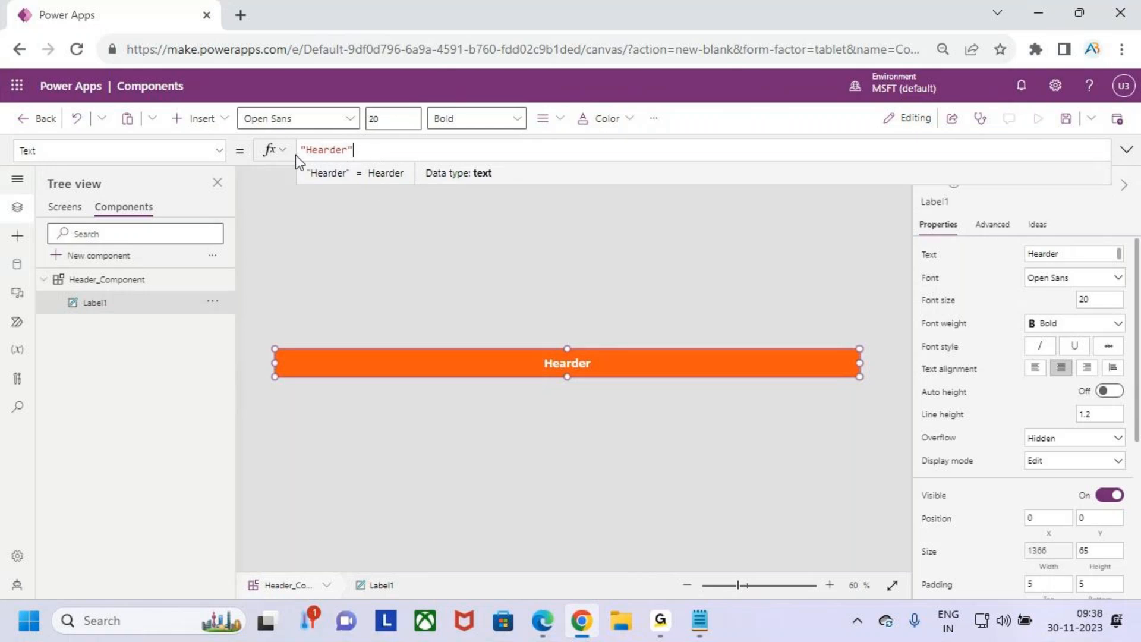
key("ctrl+2")
left_click_drag(20, 160, 68, 159)
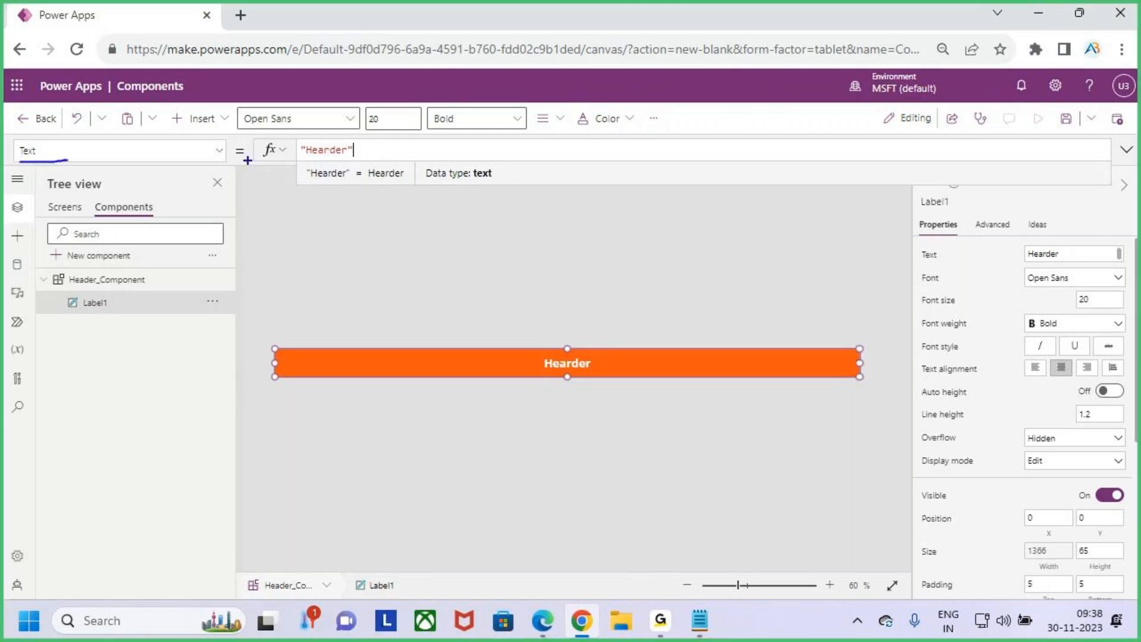
mouse_move(283, 172)
left_mouse_down()
mouse_move(360, 162)
mouse_move(255, 148)
left_mouse_up()
key("Escape")
key("BackSpace")
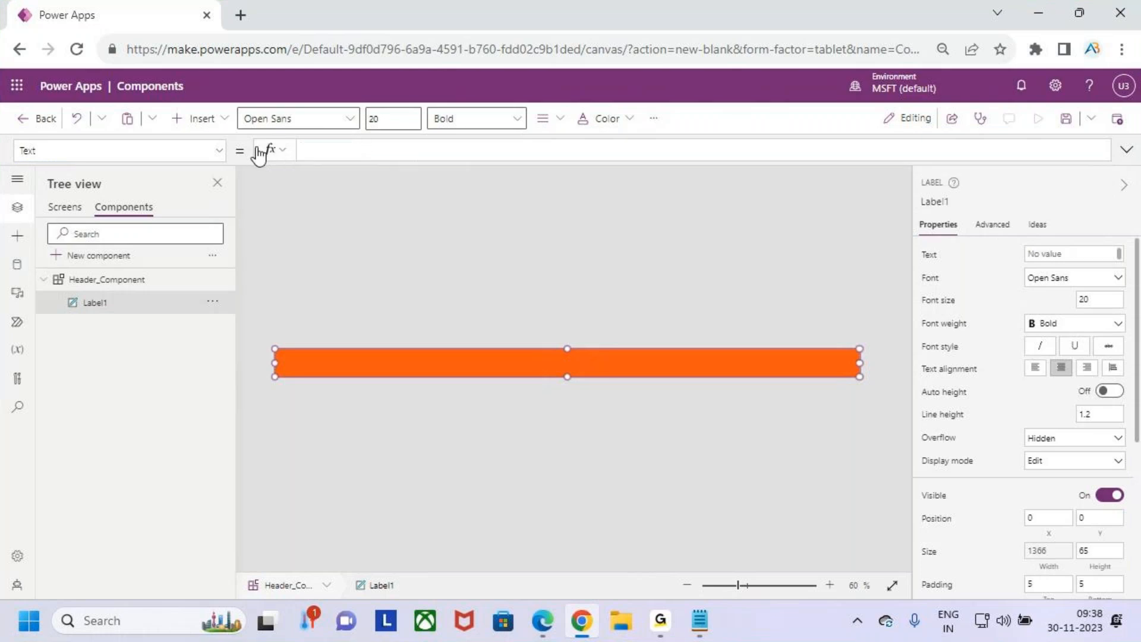
- Set Label1's Text formula to Header_Component.Headertext
type("hea")
key("BackSpace")
key("BackSpace")
key("BackSpace")
type("hea")
key("Down")
key("Down")
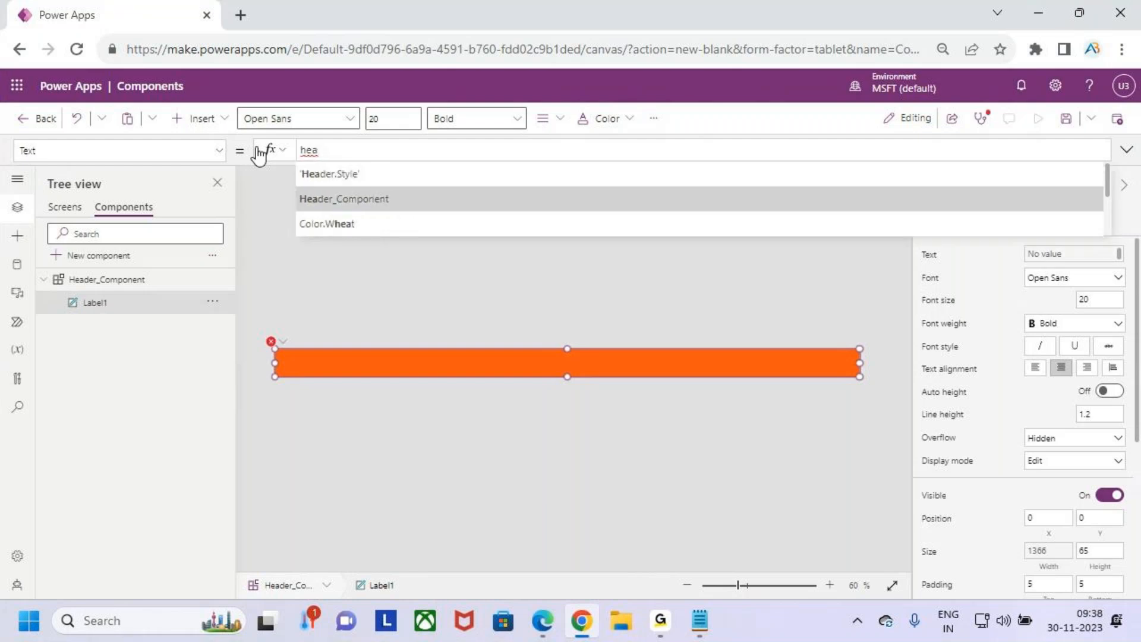
key("Tab")
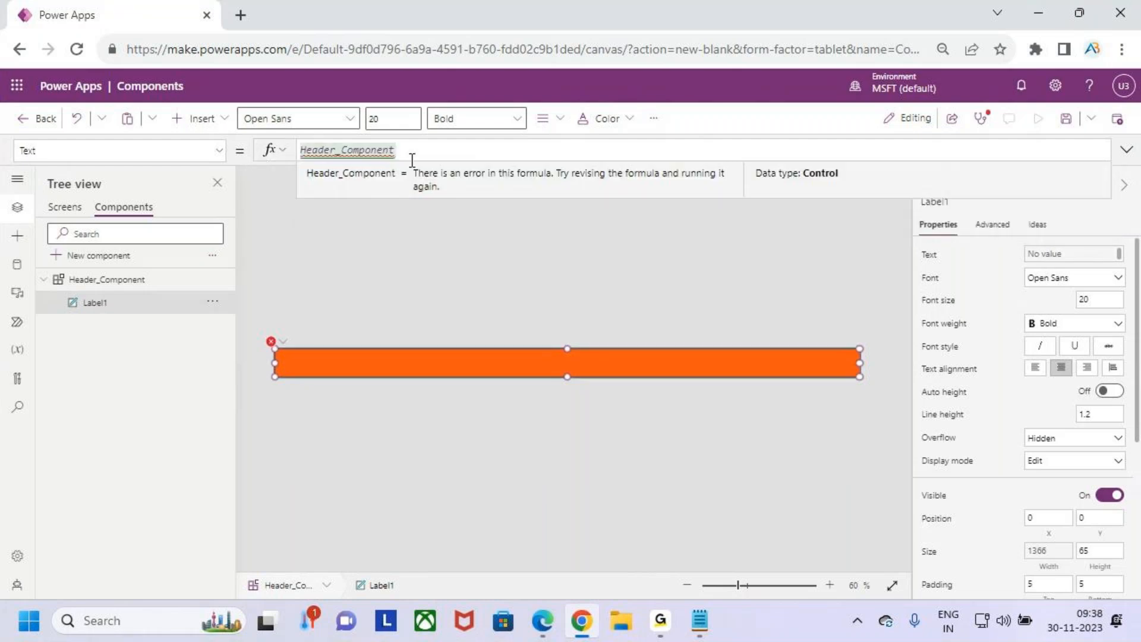
type(".")
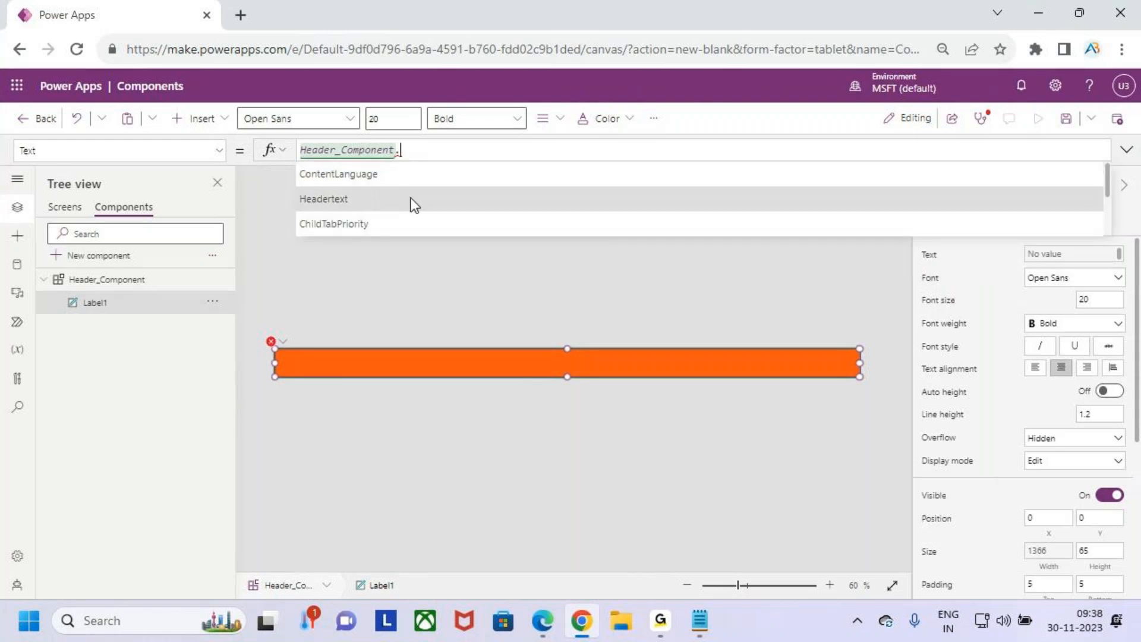
left_click(375, 198)
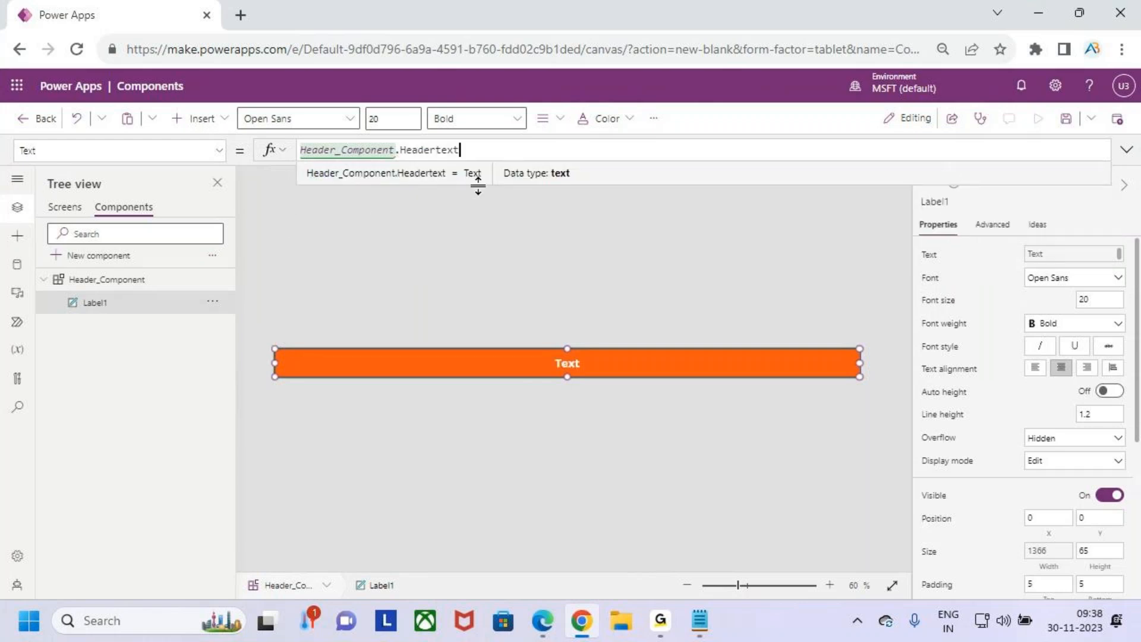
- Compare the label's displayed text and formula with Header_Component's Headertext property and its default value
key("ctrl+2")
left_click_drag(538, 338, 612, 399)
mouse_move(580, 307)
left_mouse_down()
mouse_move(582, 346)
mouse_move(599, 322)
left_mouse_up()
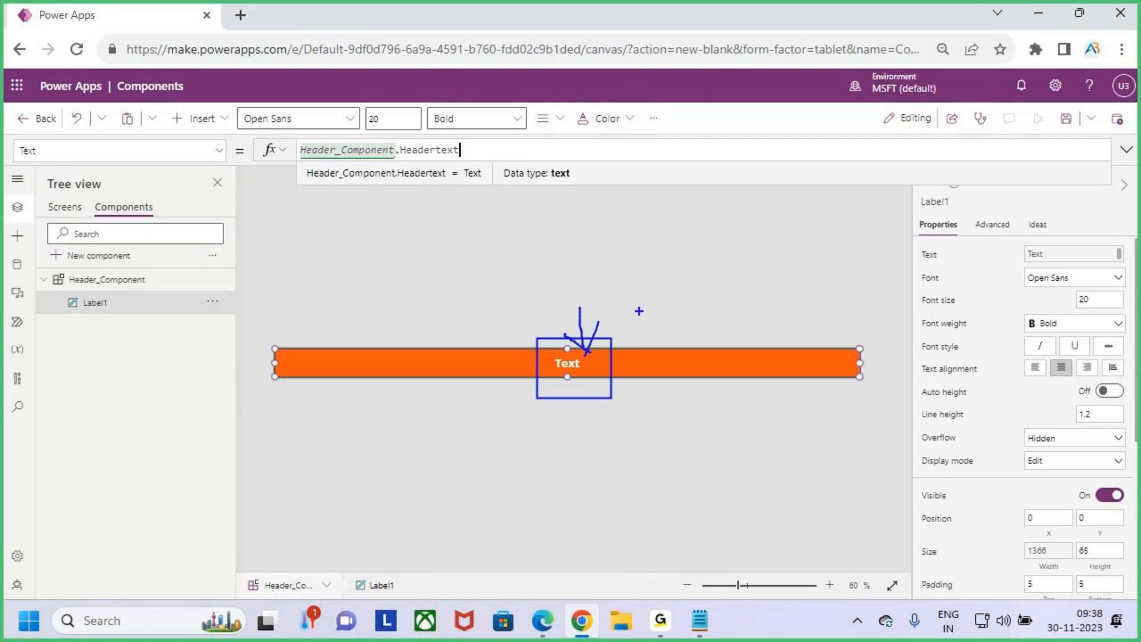
key("Escape")
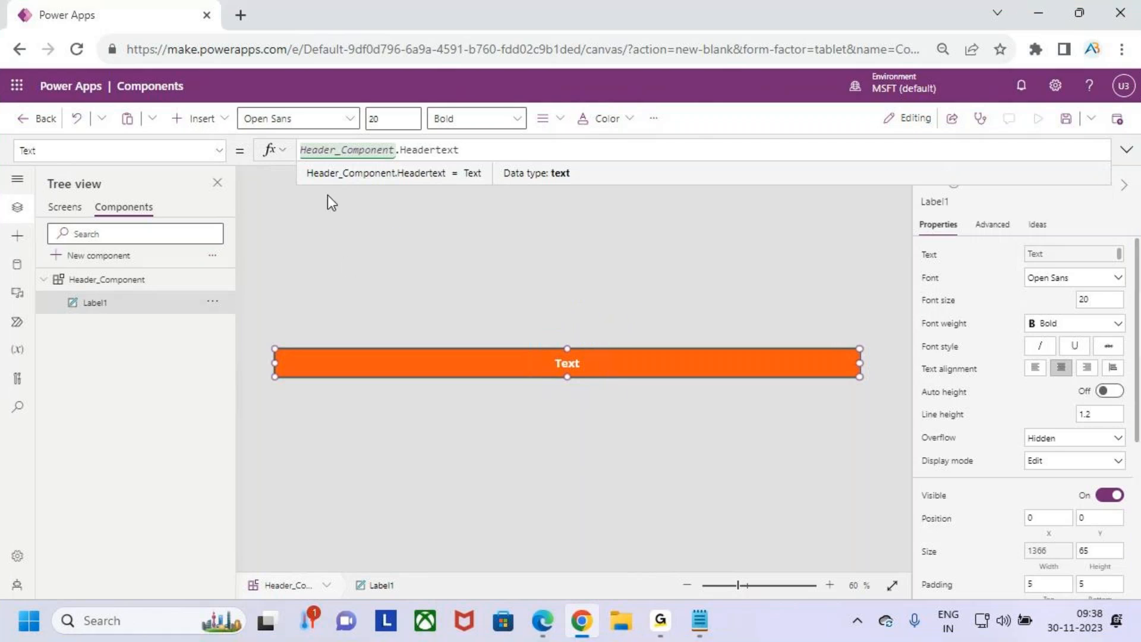
left_click(179, 279)
left_click(167, 150)
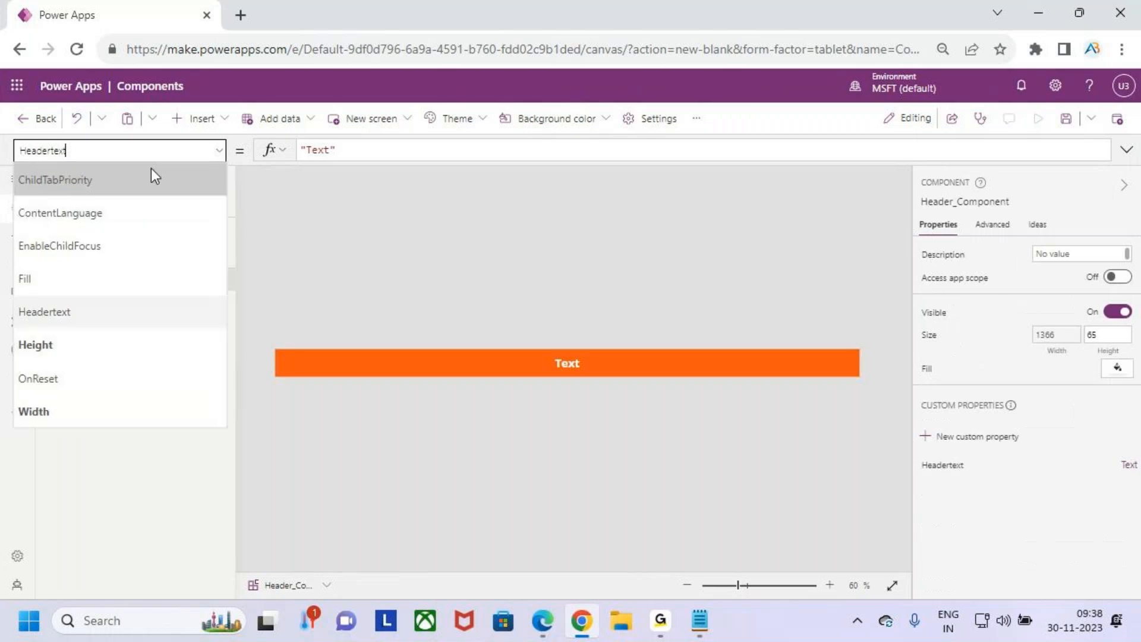
double_click(38, 148)
left_click(568, 264)
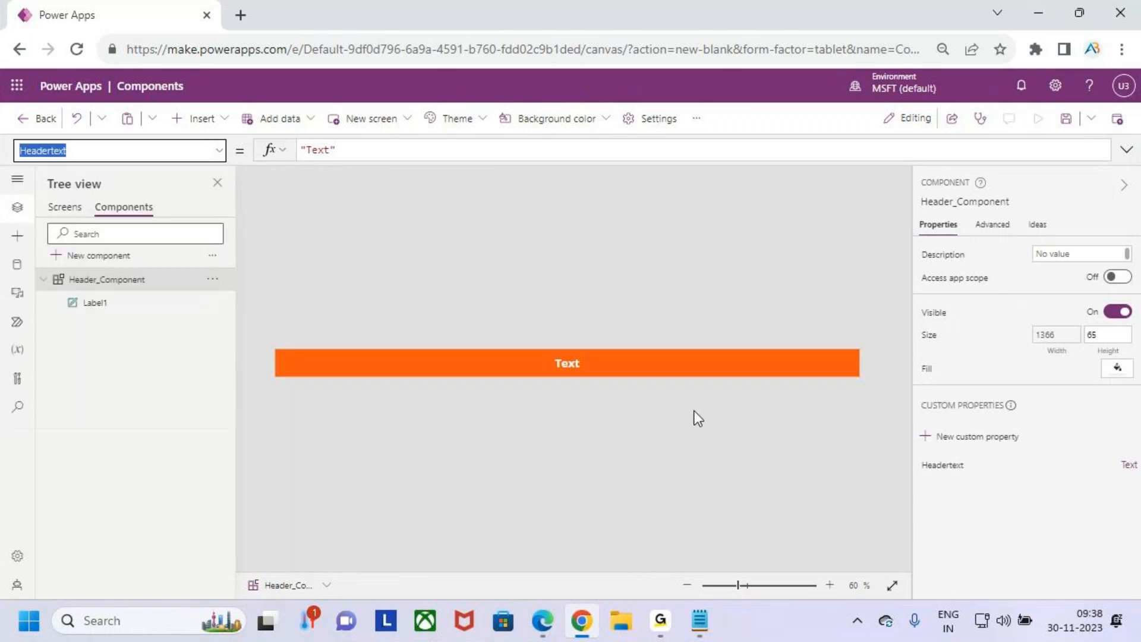
left_click(629, 365)
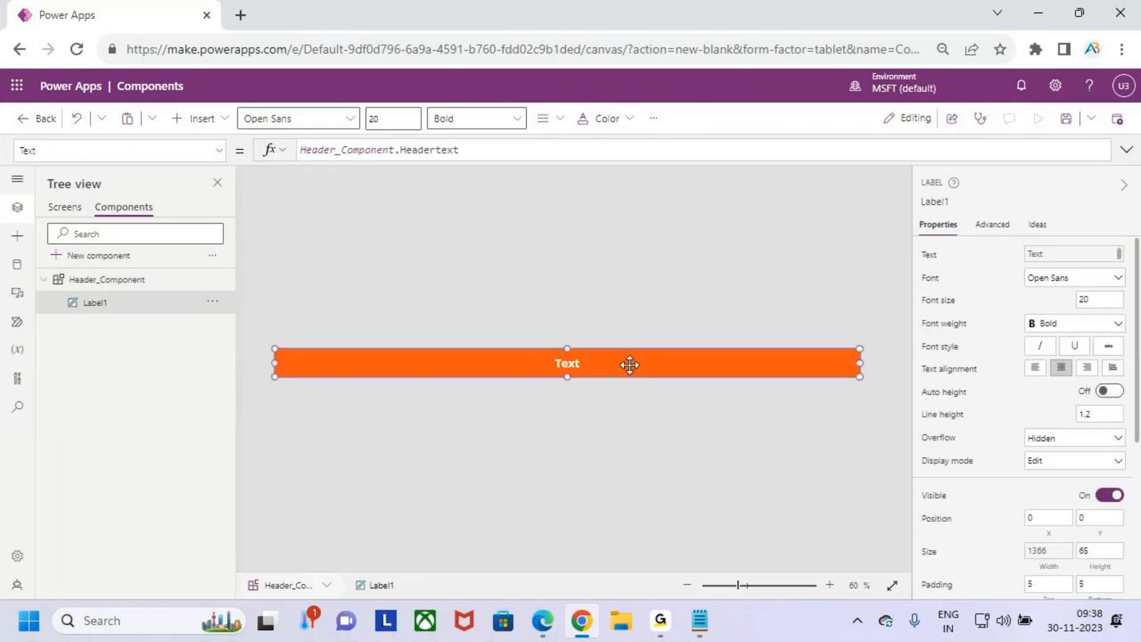
- Select the header component on Welcome_Screen and examine its Headertext custom property
left_click(68, 207)
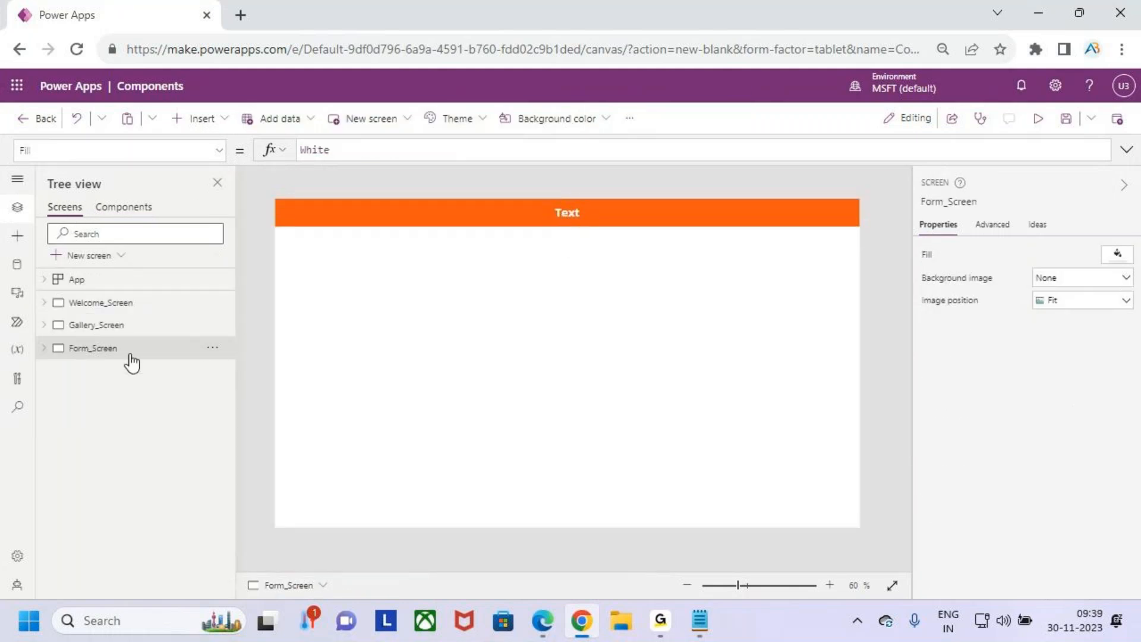
left_click(66, 305)
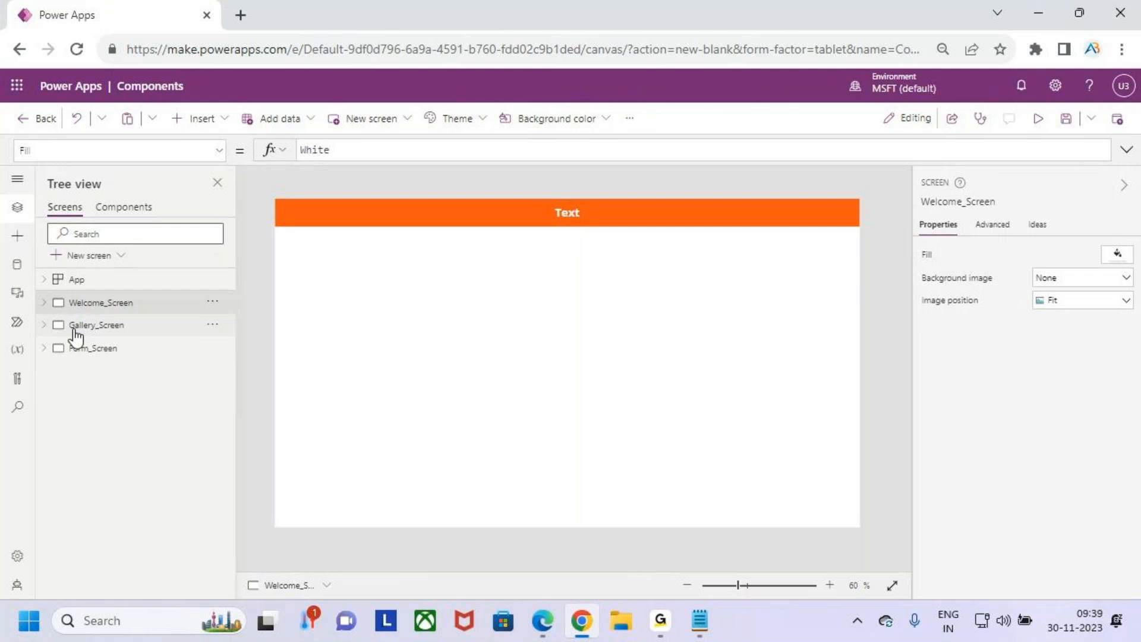
left_click(44, 303)
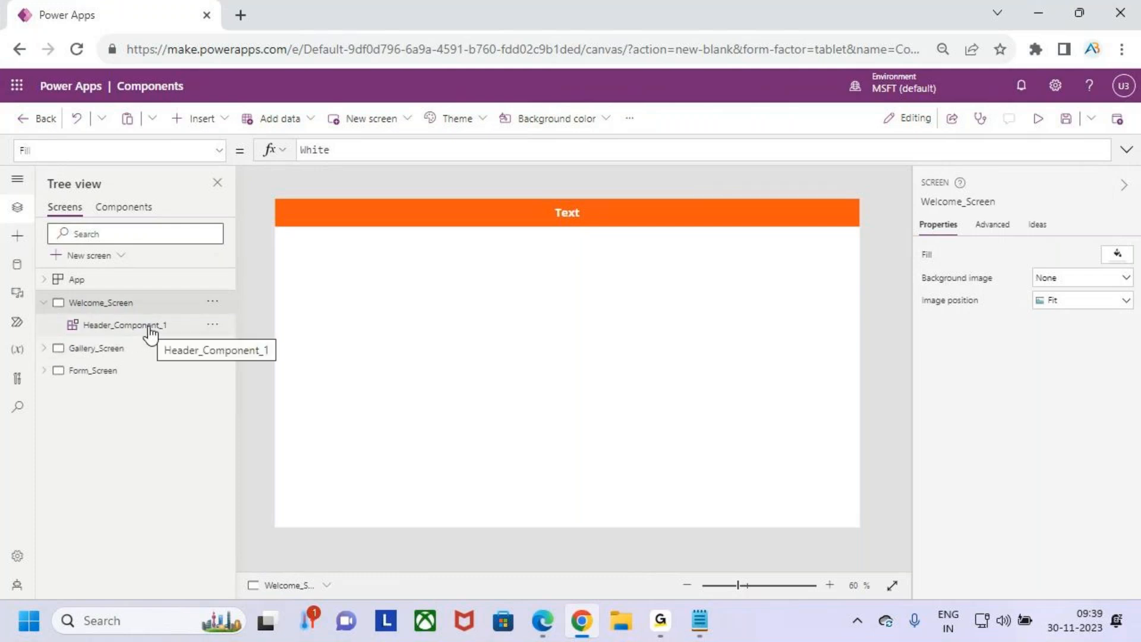
left_click(129, 331)
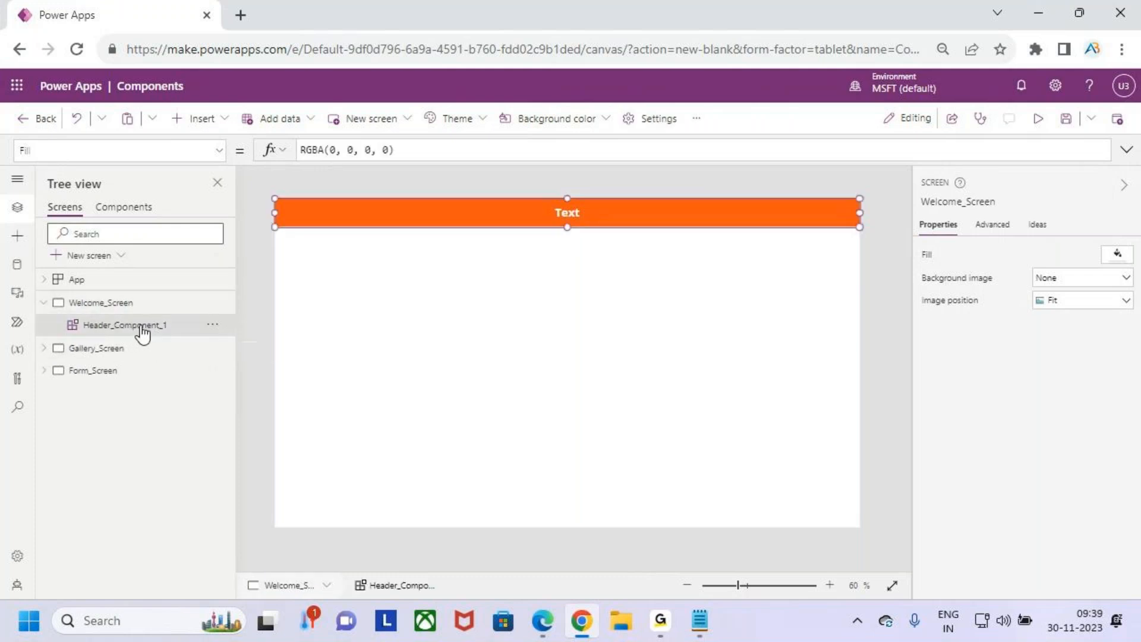
key("ctrl+2")
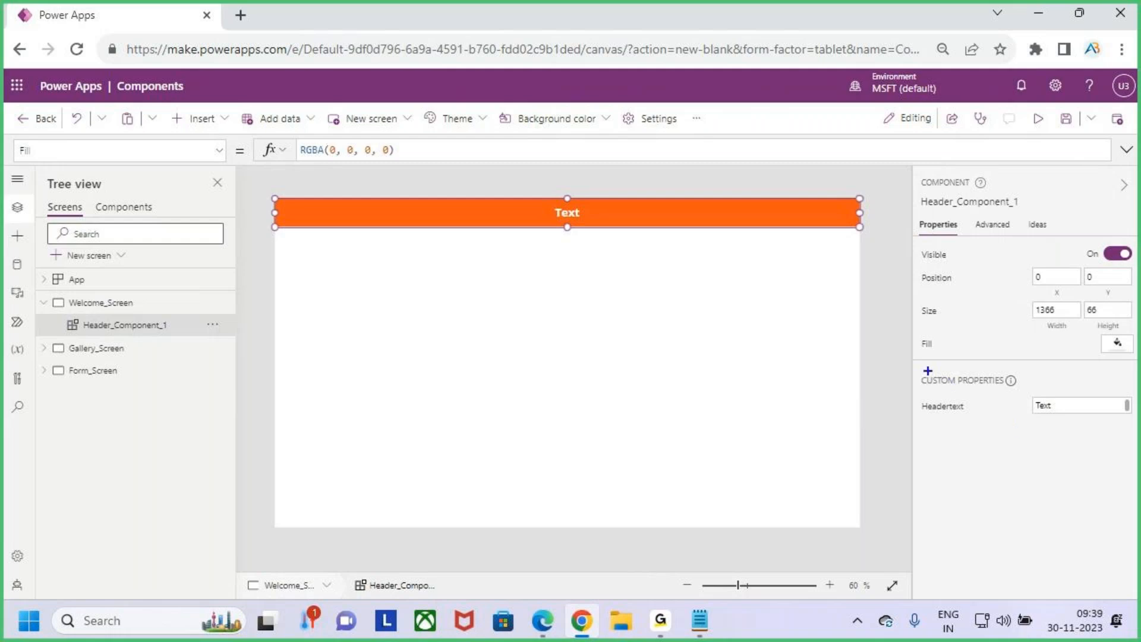
mouse_move(917, 362)
left_mouse_down()
mouse_move(1138, 442)
mouse_move(1120, 442)
left_mouse_up()
left_click_drag(937, 417, 969, 415)
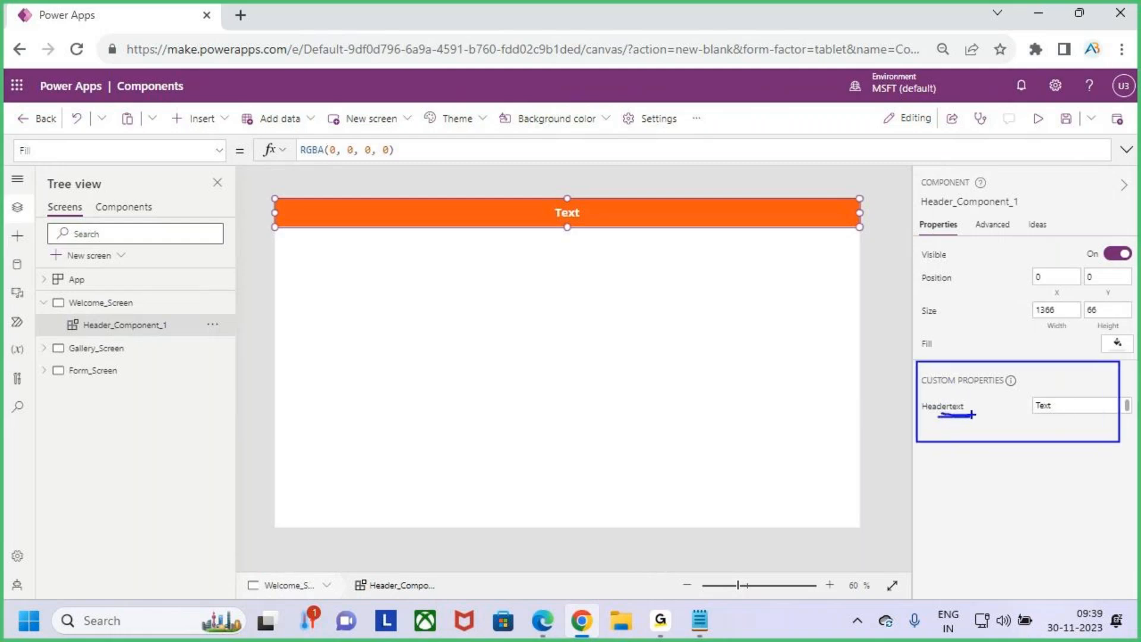
key("Escape")
- Set the Headertext of Welcome_Screen's header component to Welcome
left_click(1077, 404)
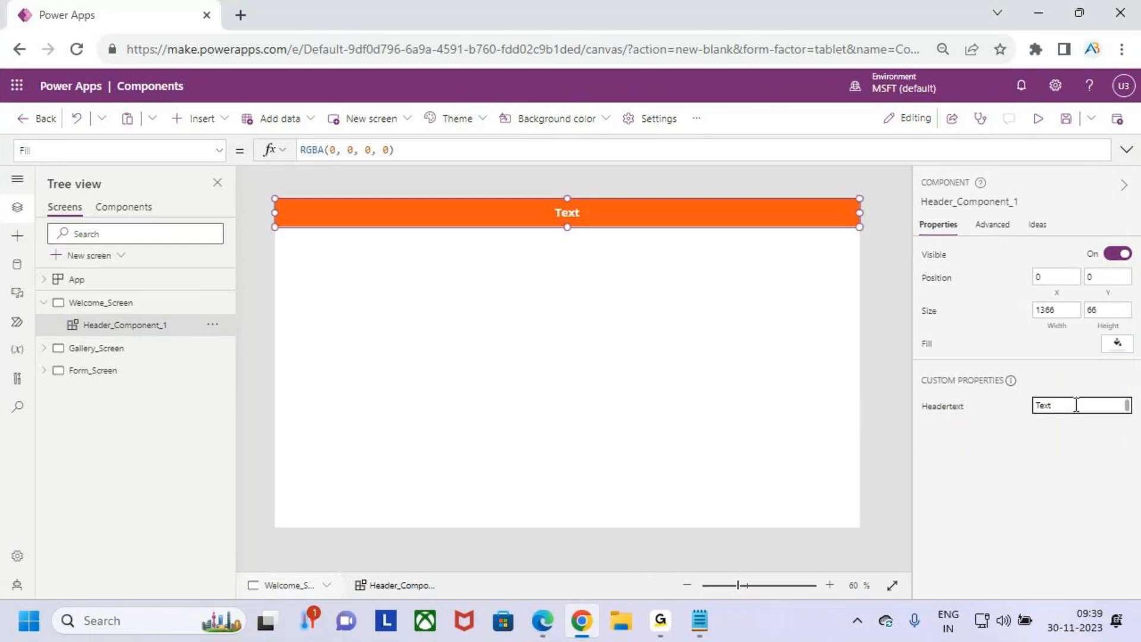
key("ctrl+a")
type("Welcome")
left_click(1046, 469)
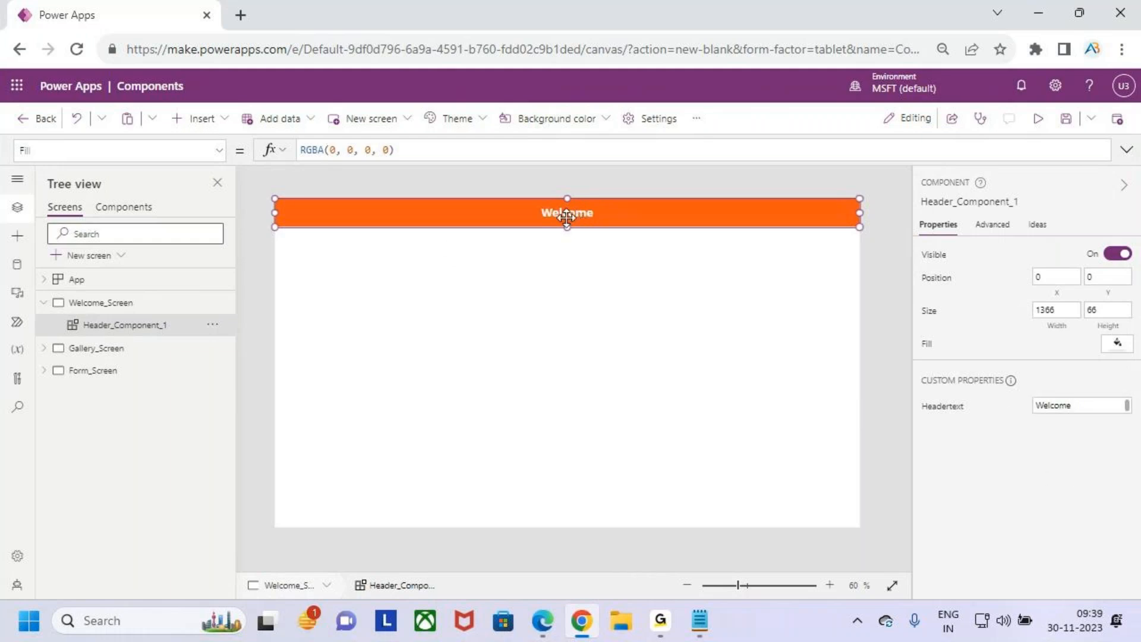
- Set the Headertext of Gallery_Screen's header component to Gallery
left_click(106, 349)
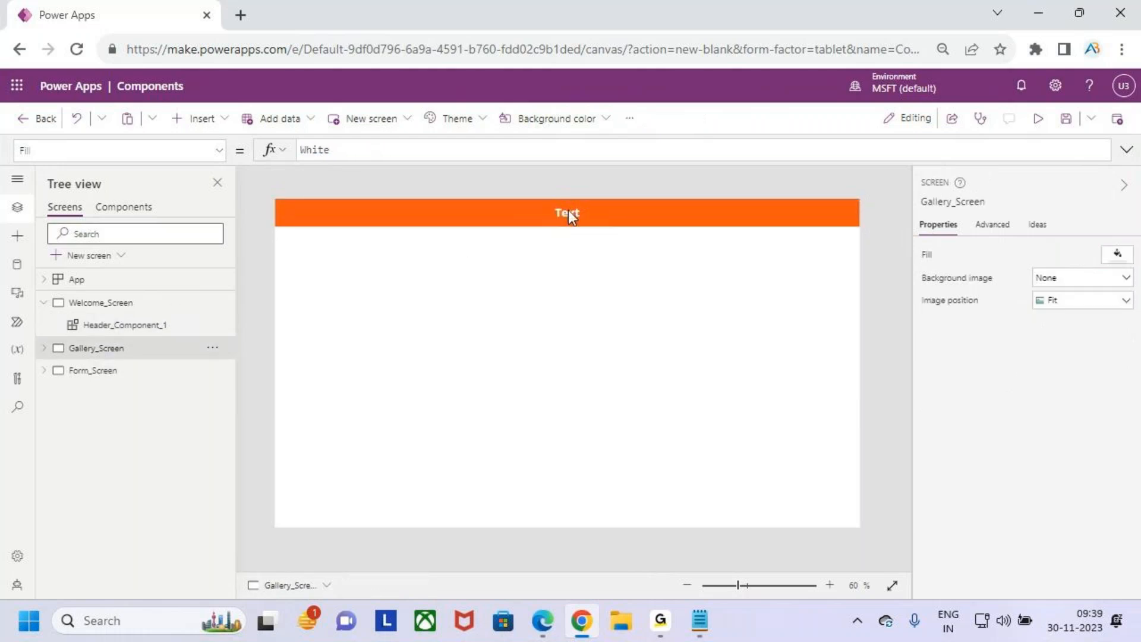
left_click(44, 349)
left_click(90, 371)
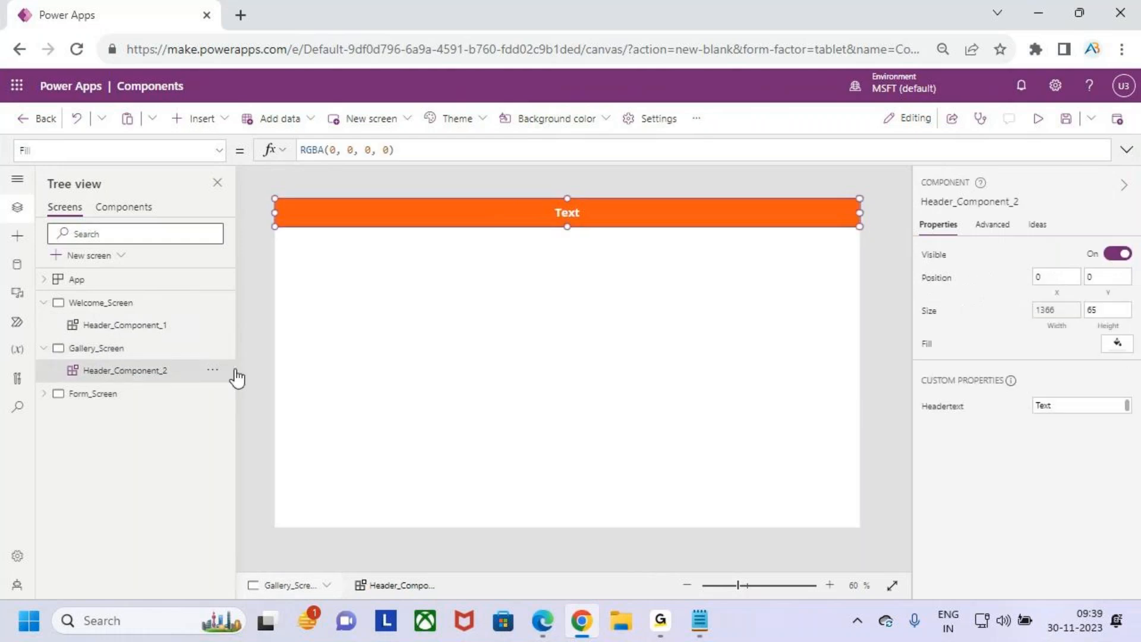
left_click(1069, 405)
key("ctrl+a")
type("Gallery")
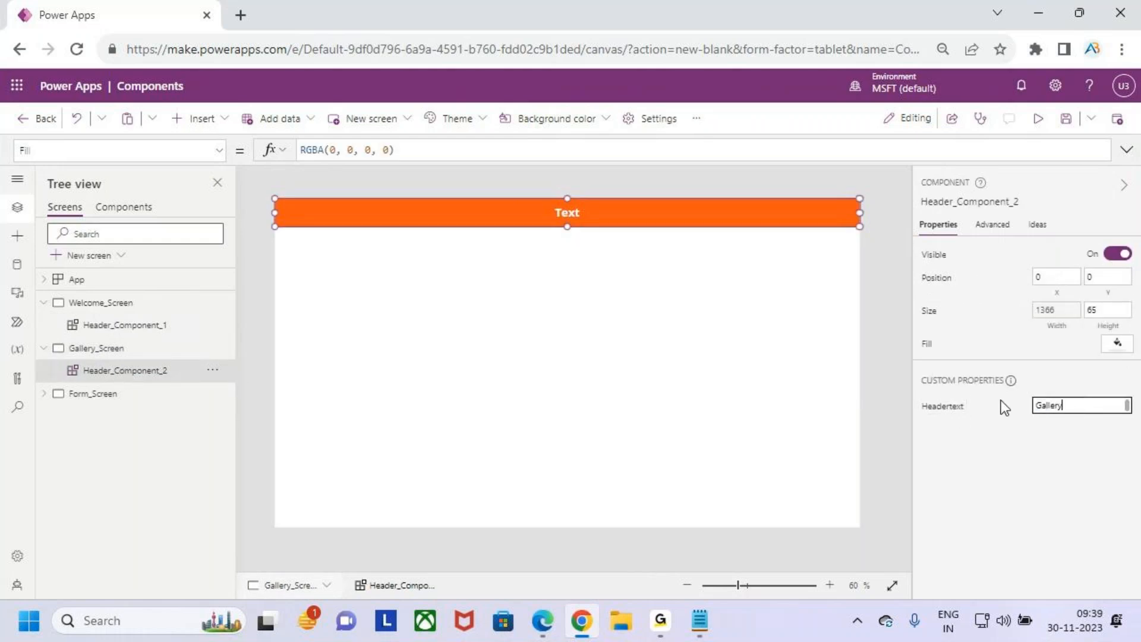
left_click(604, 347)
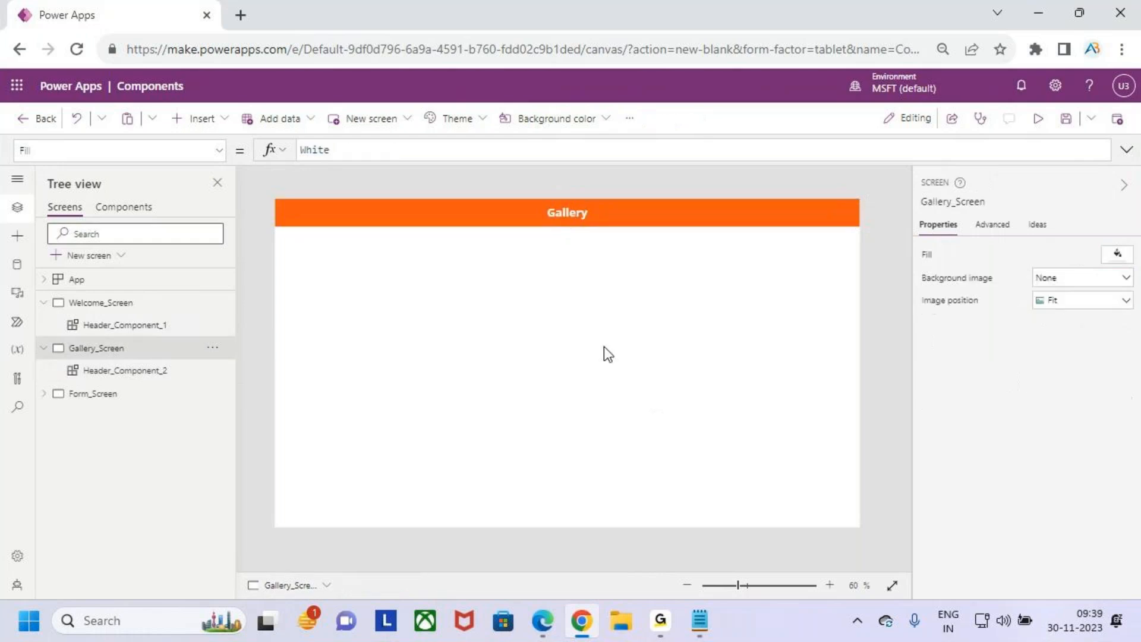
- Set the Headertext of Form_Screen's header component to Forms
left_click(92, 394)
left_click(583, 212)
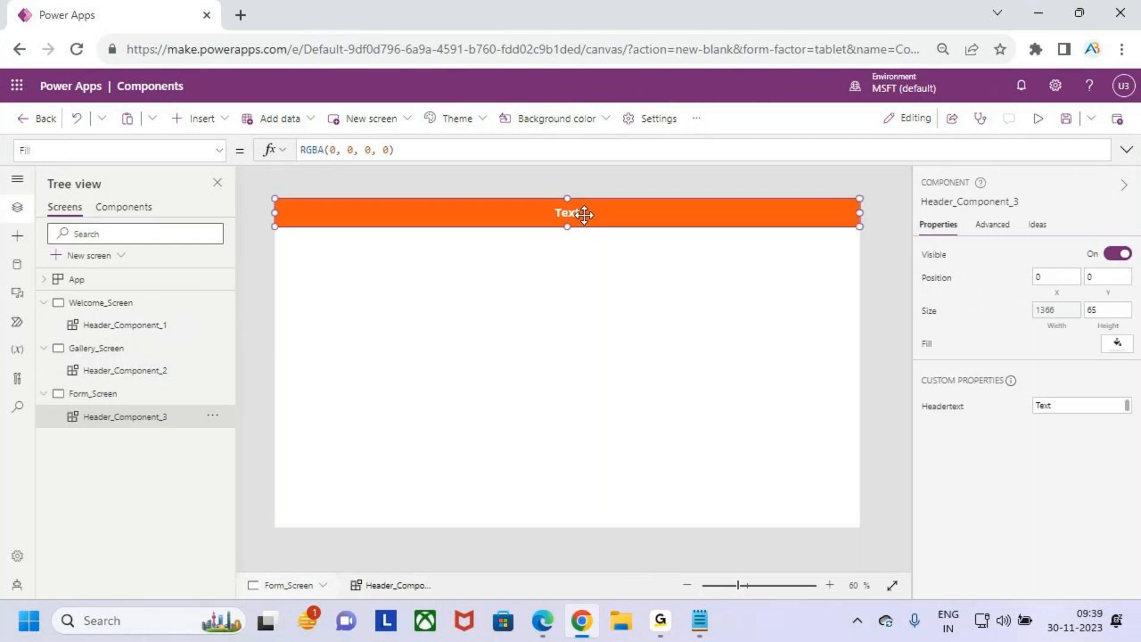
left_click(1074, 405)
left_click_drag(1074, 404, 1034, 410)
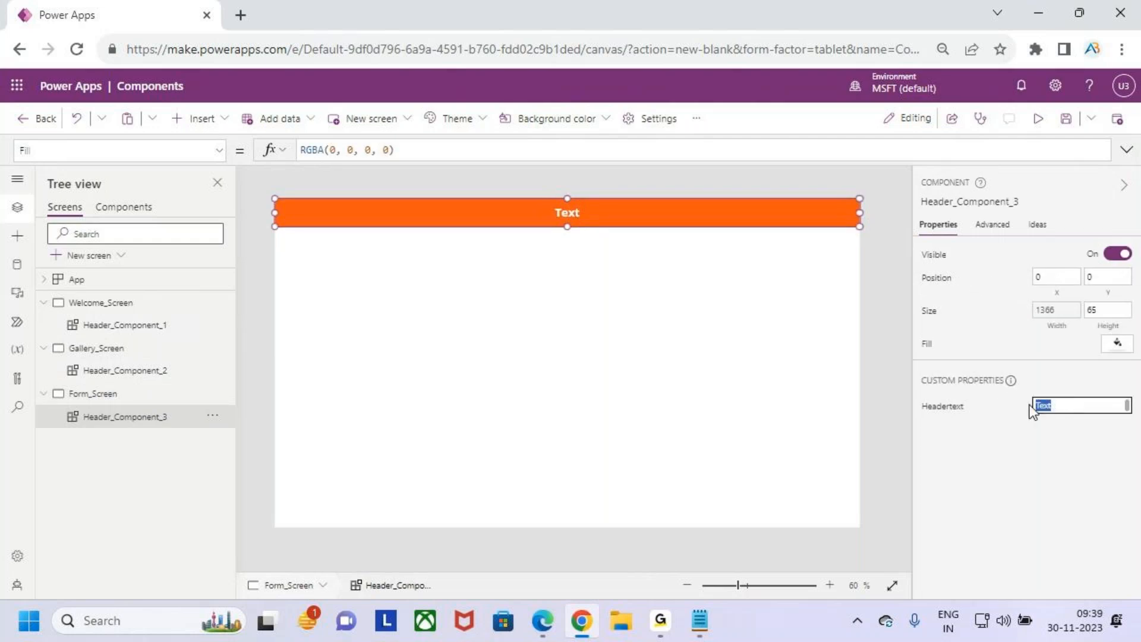
type("Forms")
left_click(703, 382)
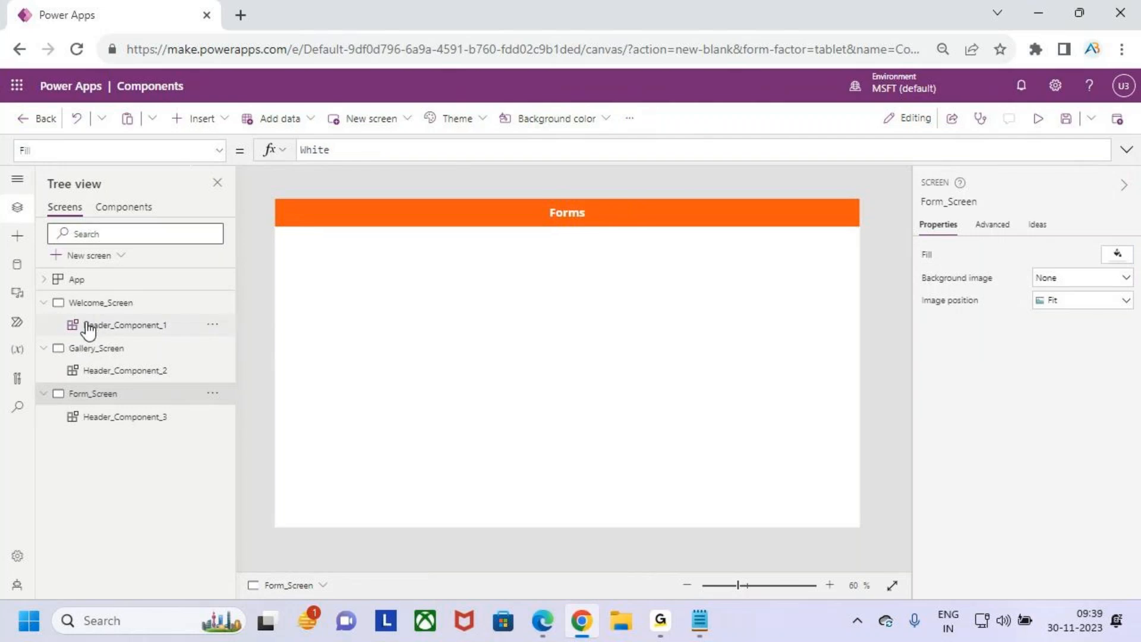
- Collapse the three screens in the tree and check the header text on each one
left_click(95, 303)
left_click(44, 303)
left_click(44, 325)
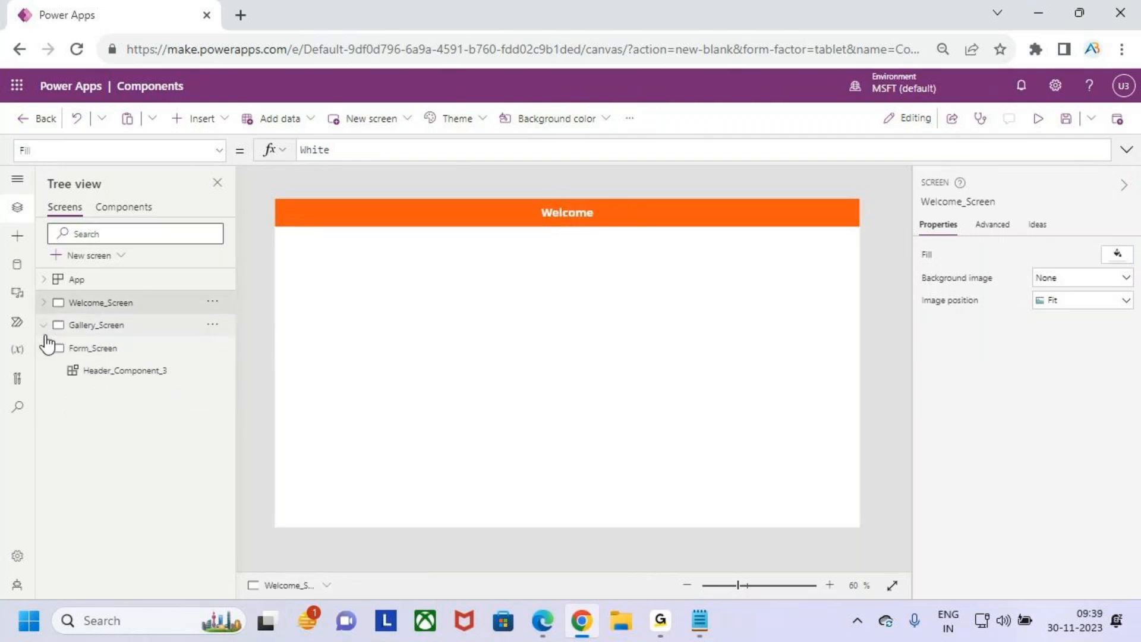
left_click(44, 348)
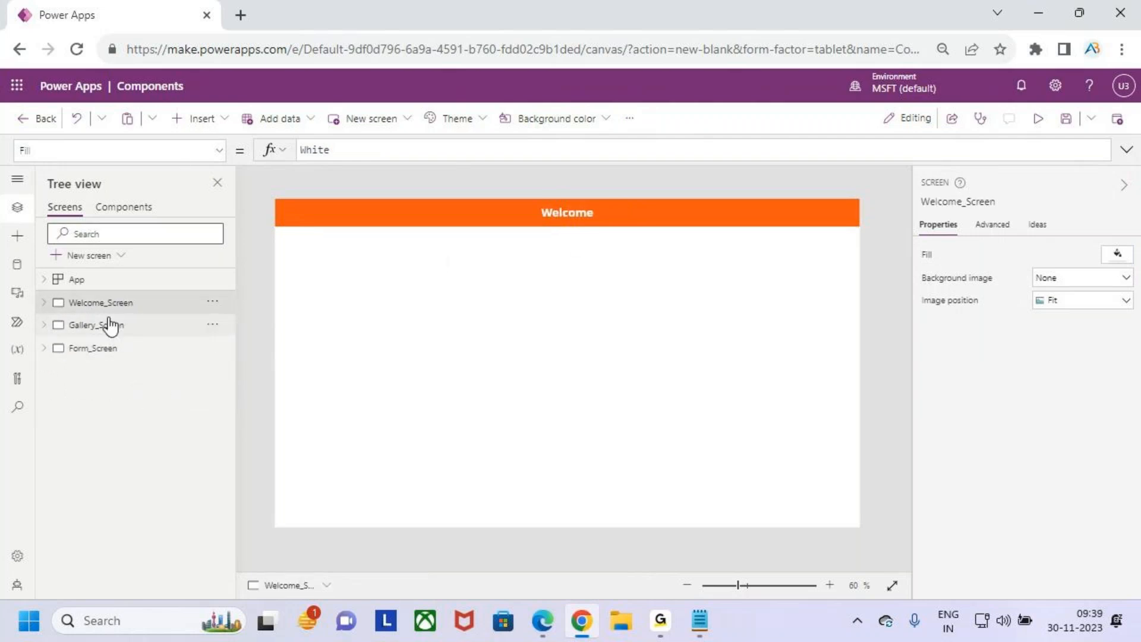
left_click(158, 327)
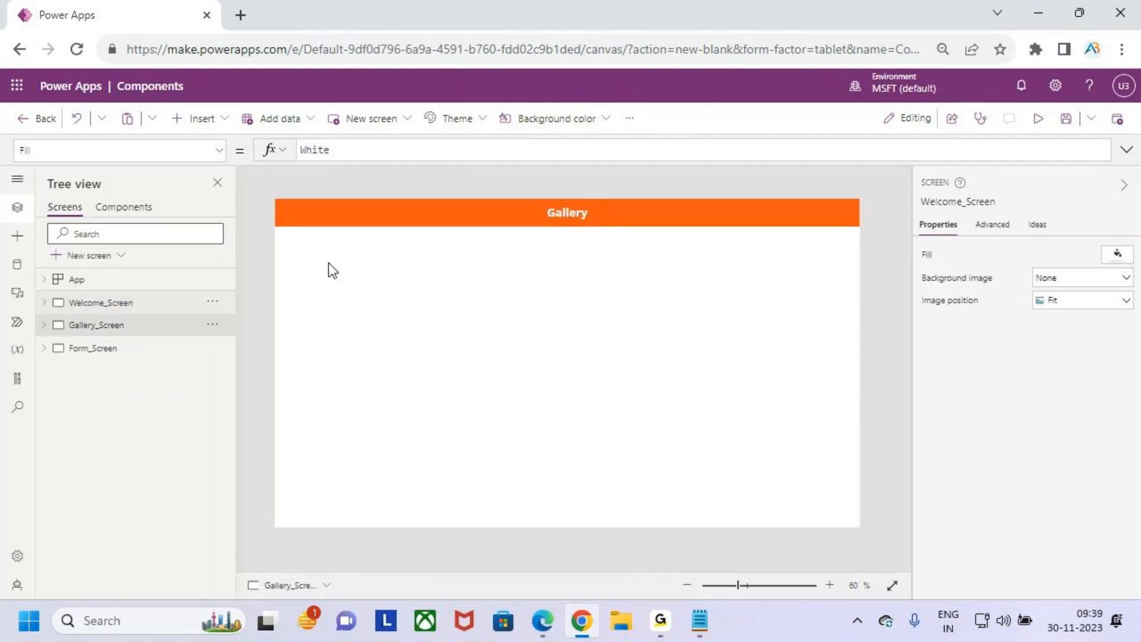
left_click(105, 348)
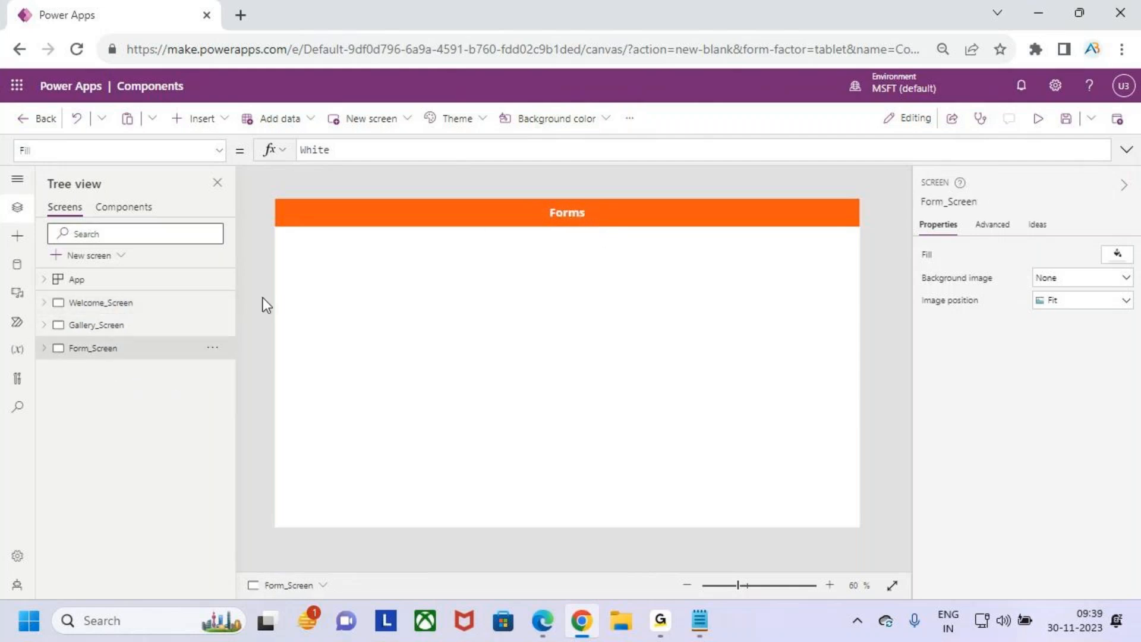
- Add a fourth screen to the app and insert Header_Component on it
left_click(95, 255)
left_click(125, 367)
left_click(198, 119)
left_click(241, 387)
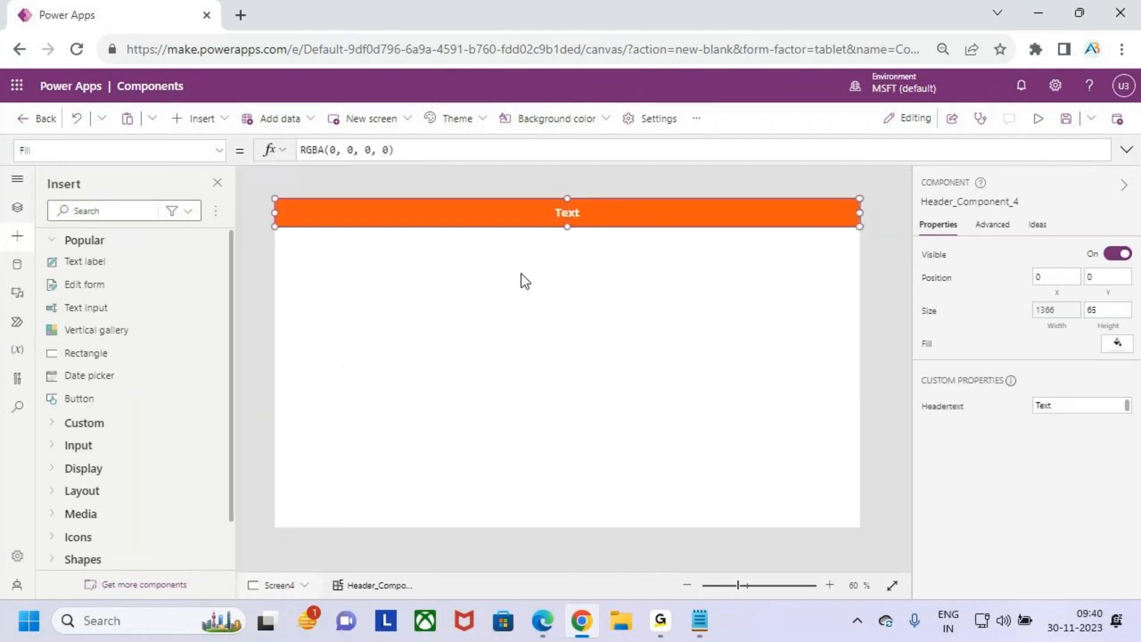
- Set the Headertext of the new screen's header component to Screen 4
left_click(1060, 404)
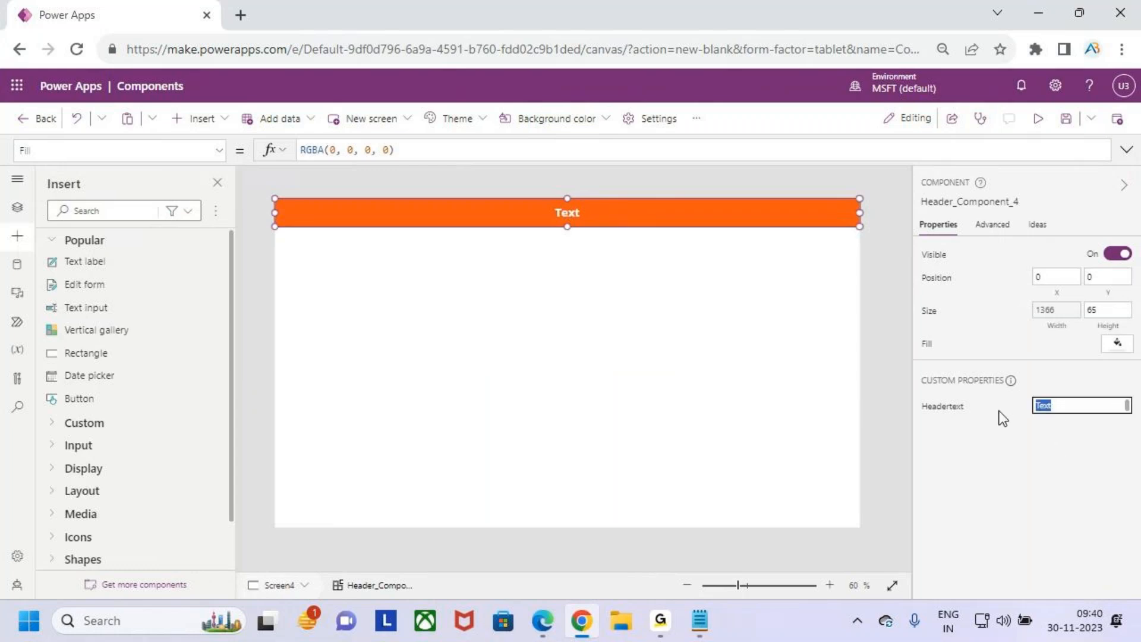
type("Screen4")
left_click(677, 341)
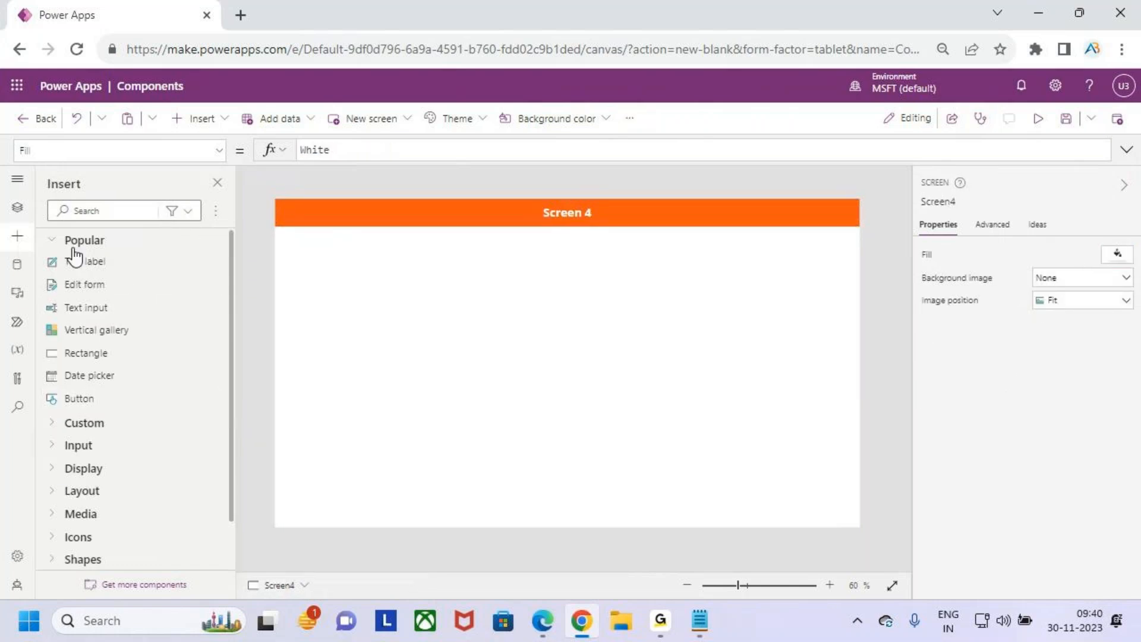
- Delete Screen4 from the app
left_click(16, 208)
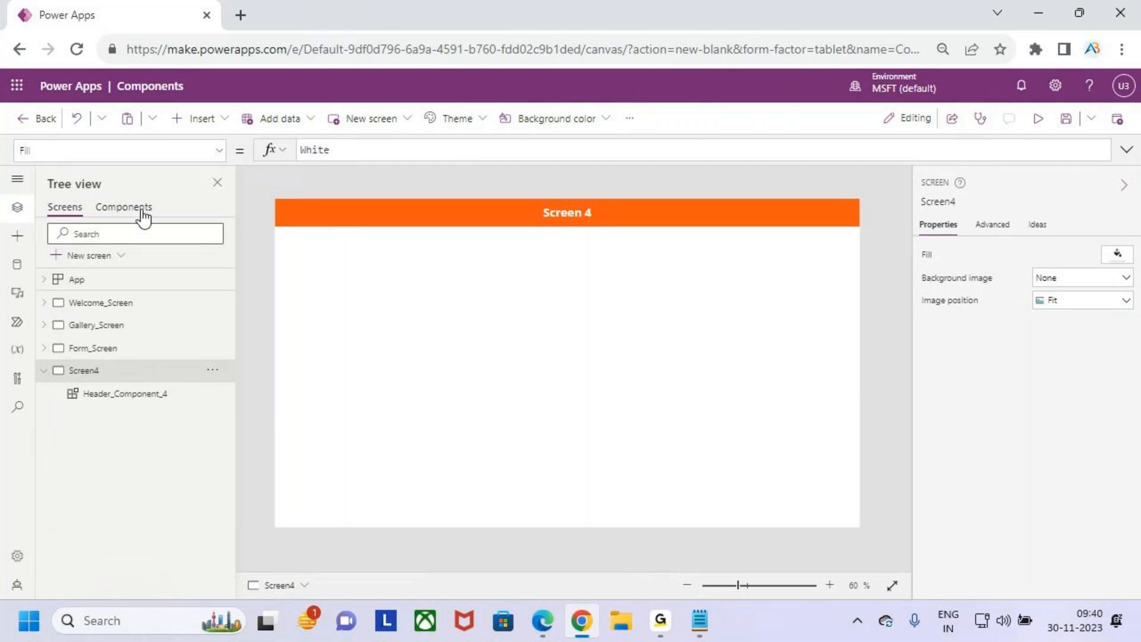
left_click(216, 373)
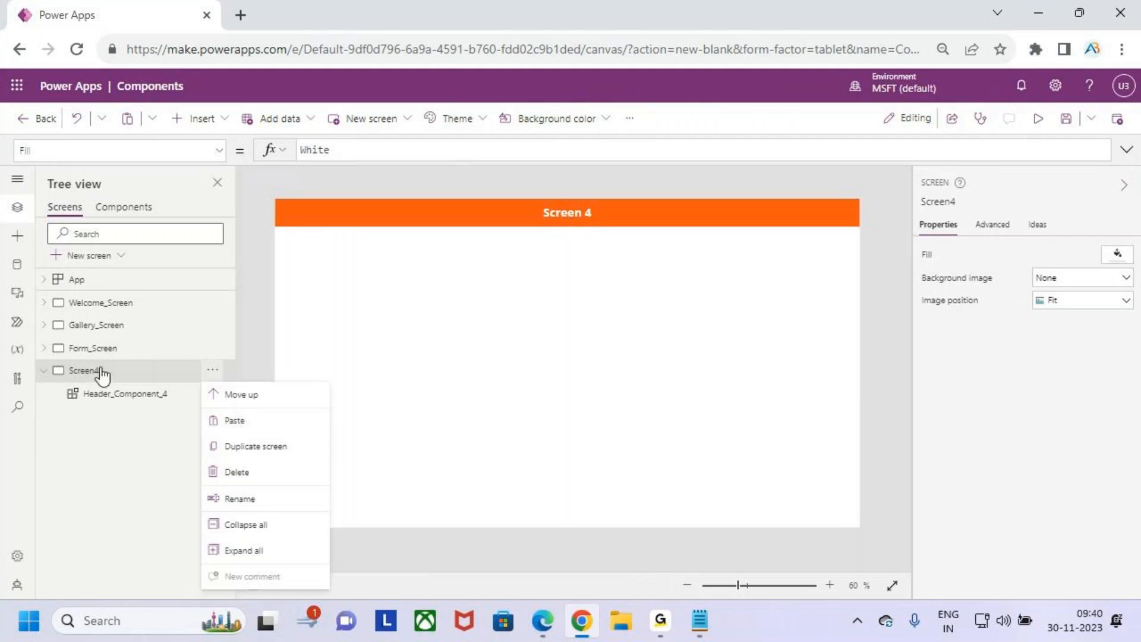
left_click(255, 472)
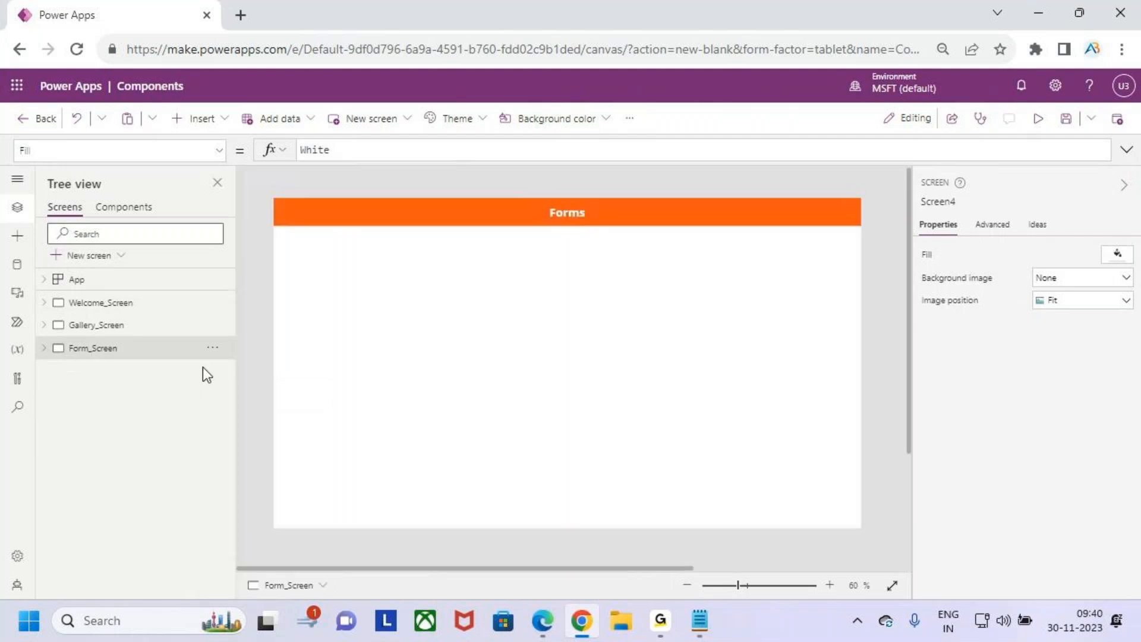
- Examine Header_Component's Headertext default and the Headertext values of its instances on Welcome_Screen, Gallery_Screen and Form_Screen
left_click(124, 207)
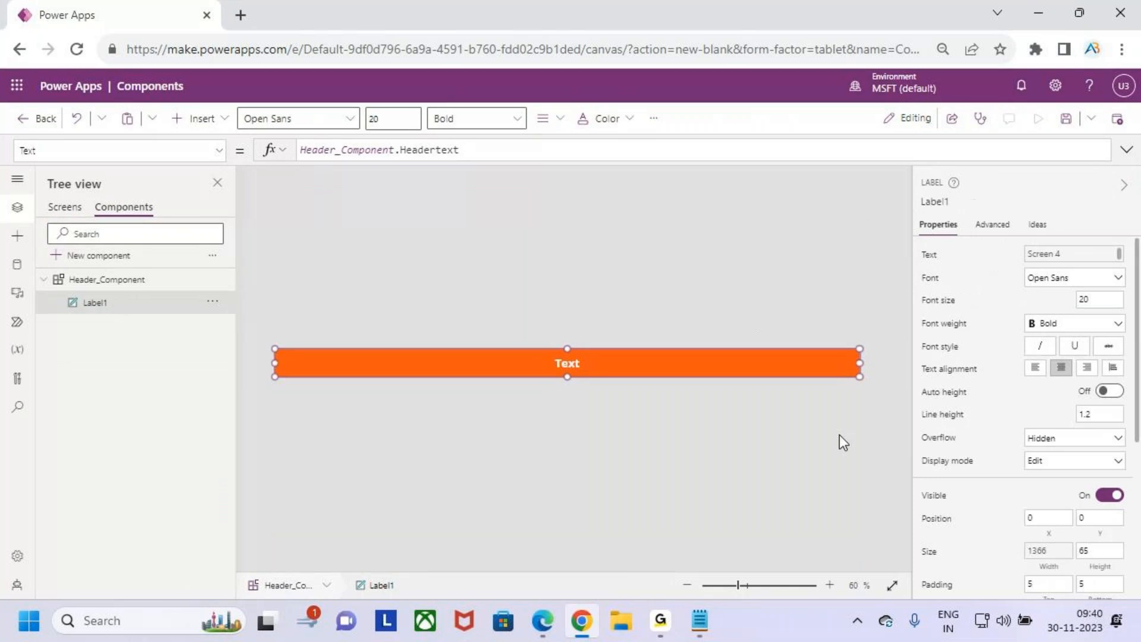
left_click(156, 287)
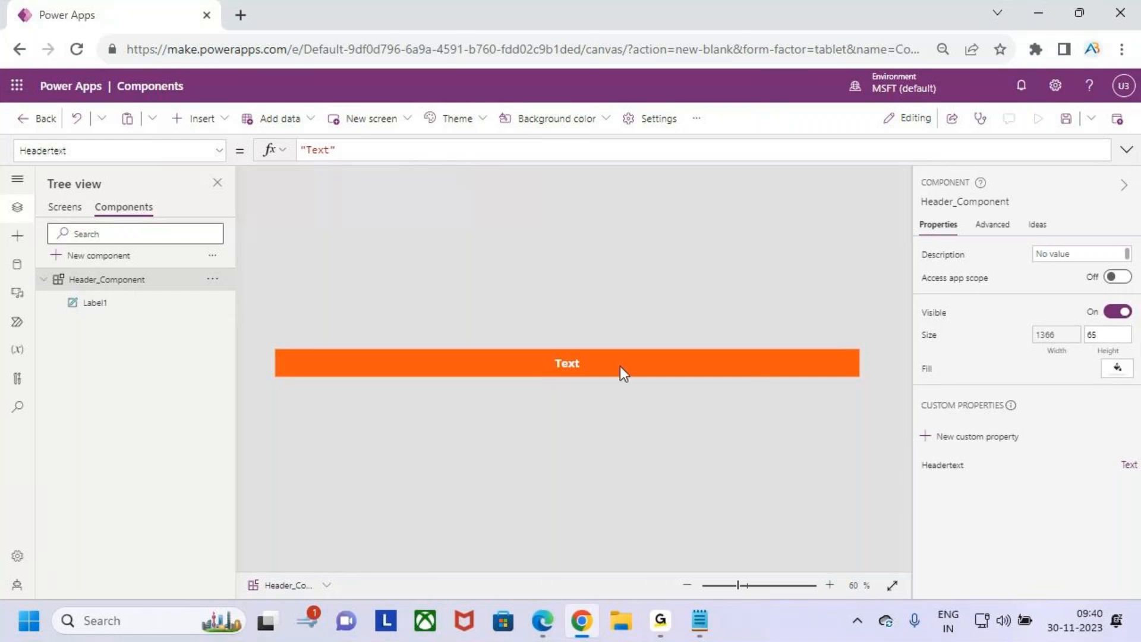
left_click(64, 207)
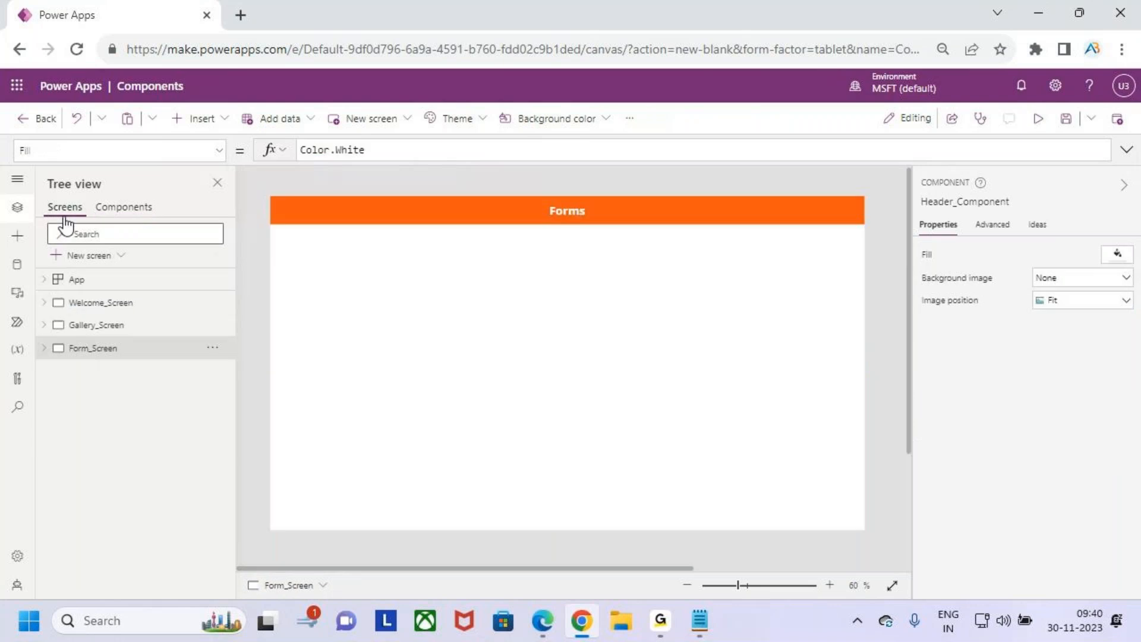
left_click(93, 306)
left_click(680, 217)
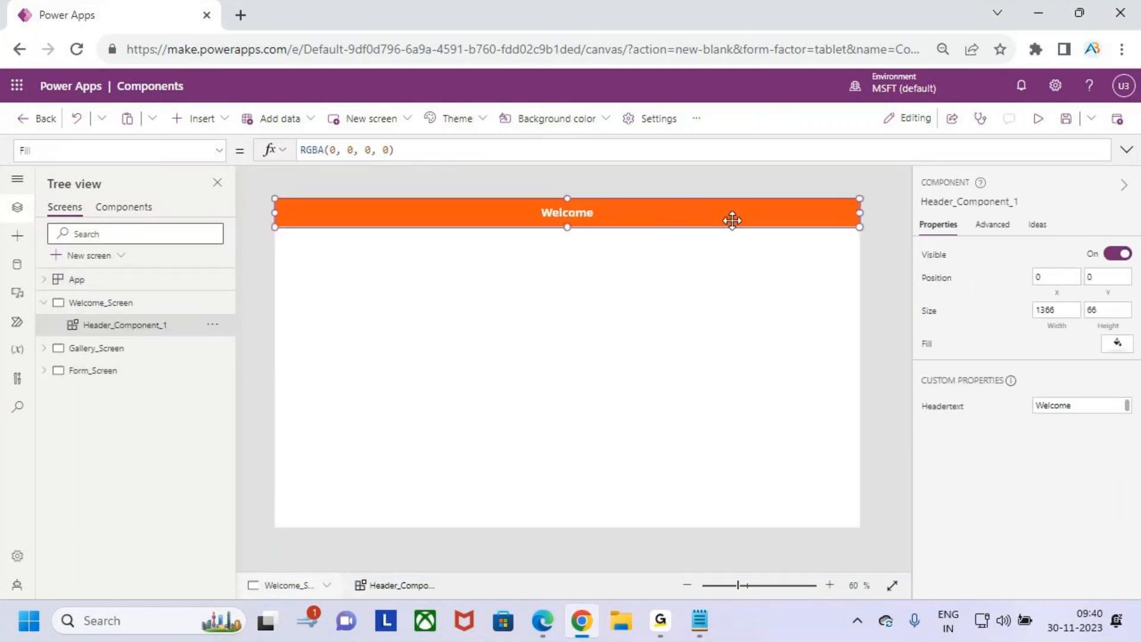
left_click(138, 349)
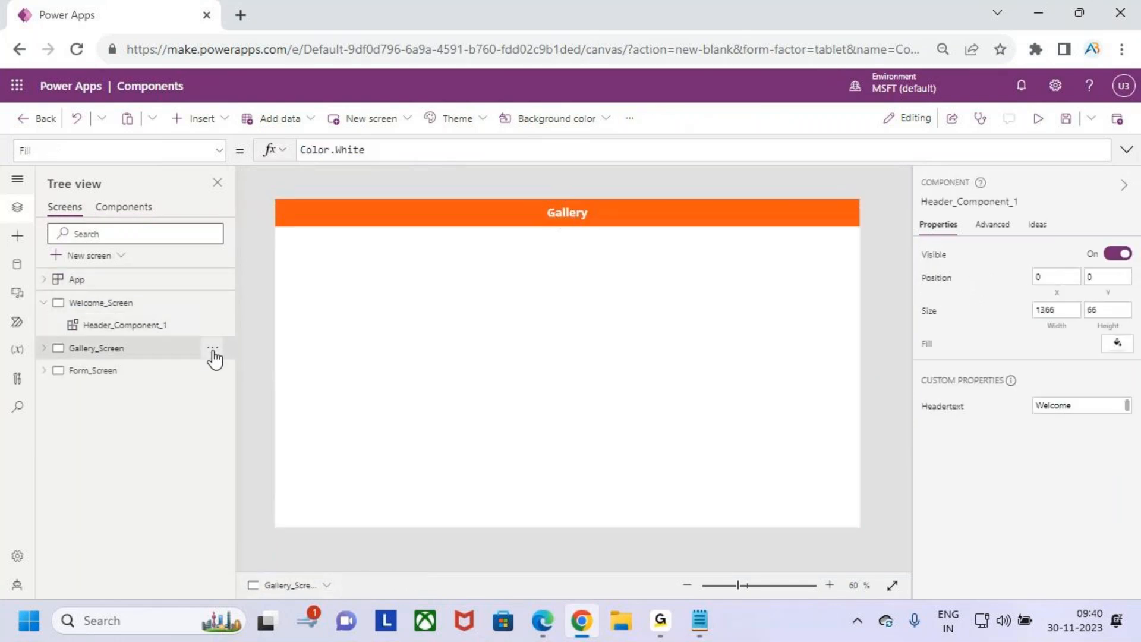
left_click(665, 220)
left_click(117, 394)
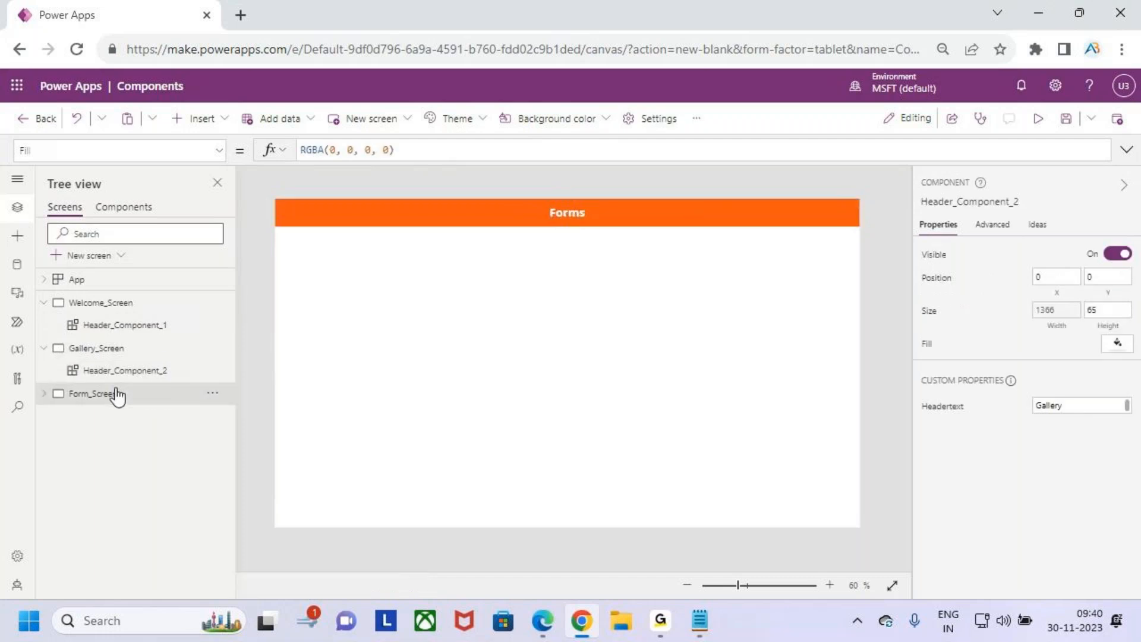
left_click(624, 218)
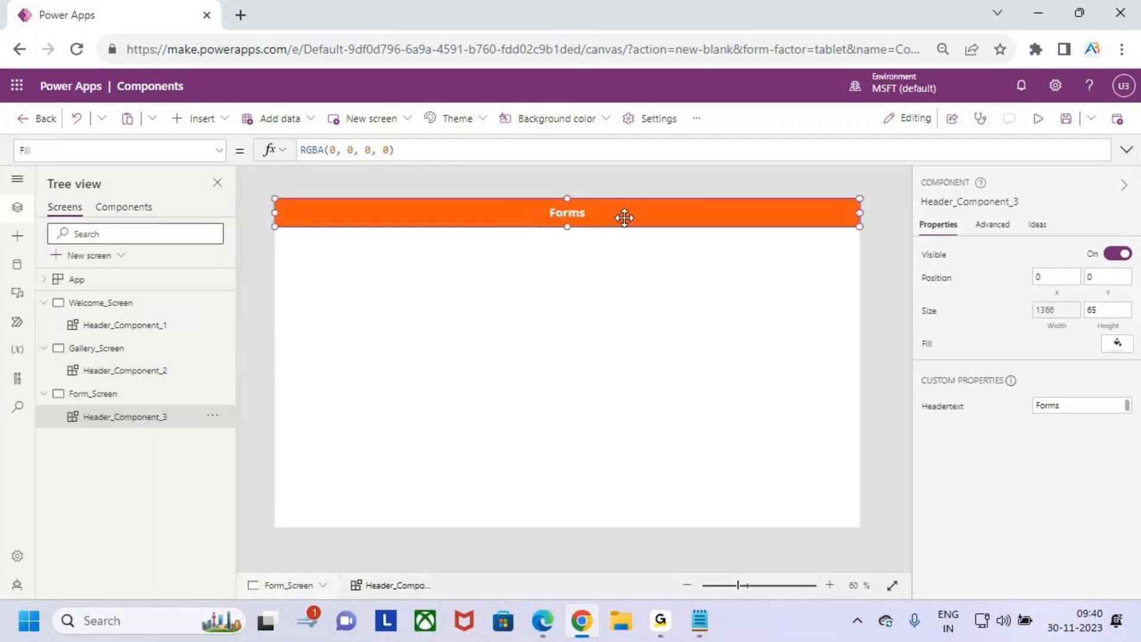
left_click(105, 303)
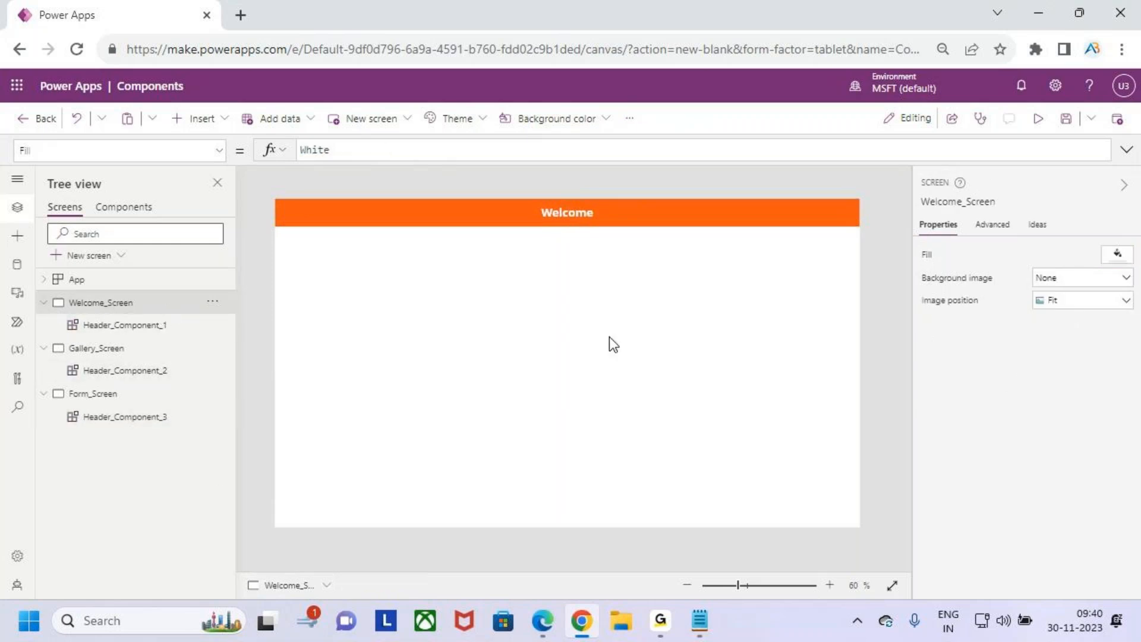
left_click(693, 223)
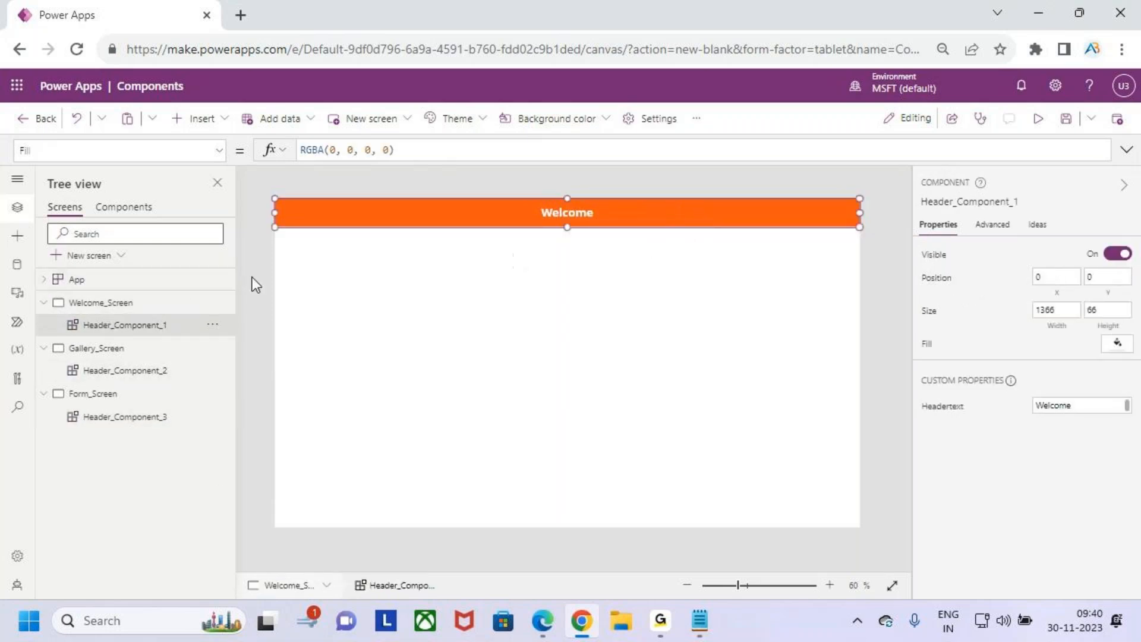
- Create an input custom property named HeaderFillColor with data type Color on Header_Component
left_click(138, 209)
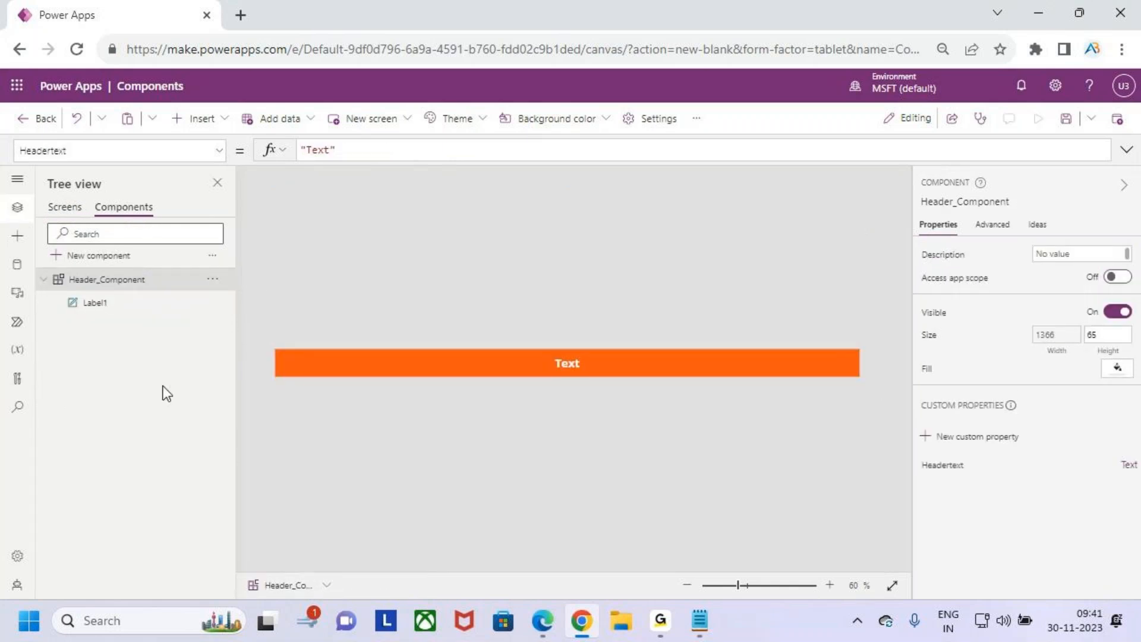
left_click(974, 437)
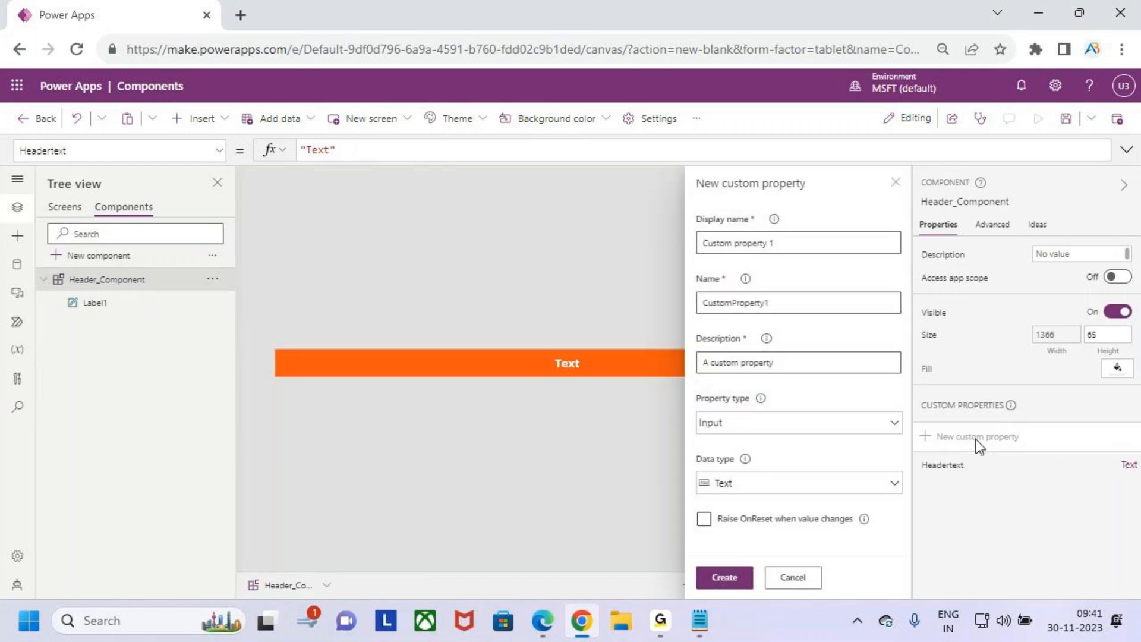
left_click_drag(779, 242, 652, 240)
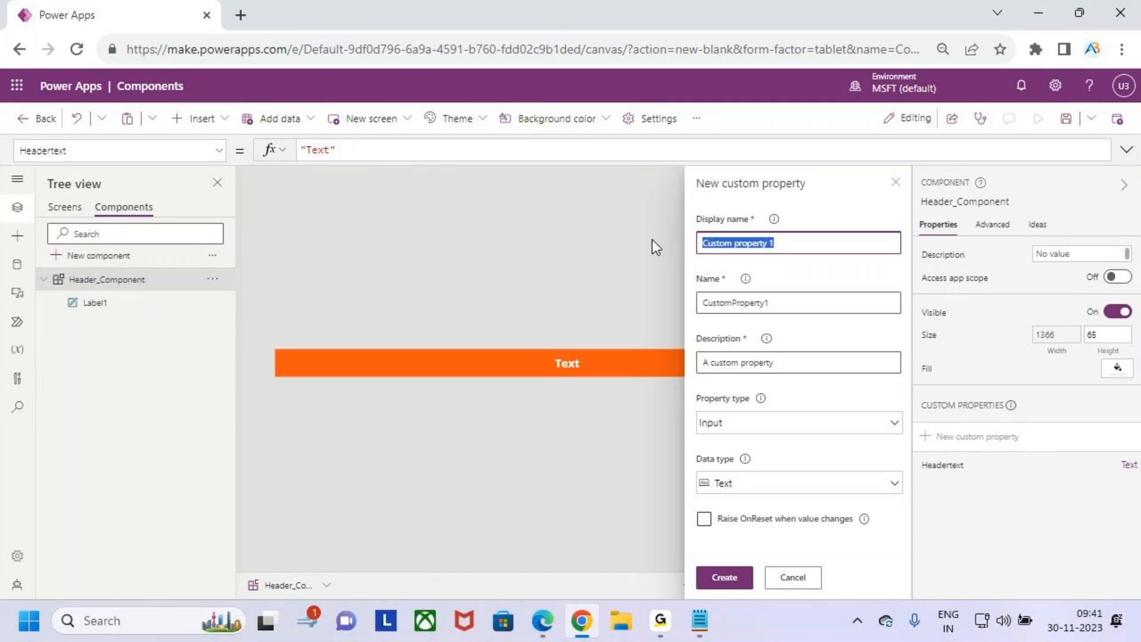
type("Heade")
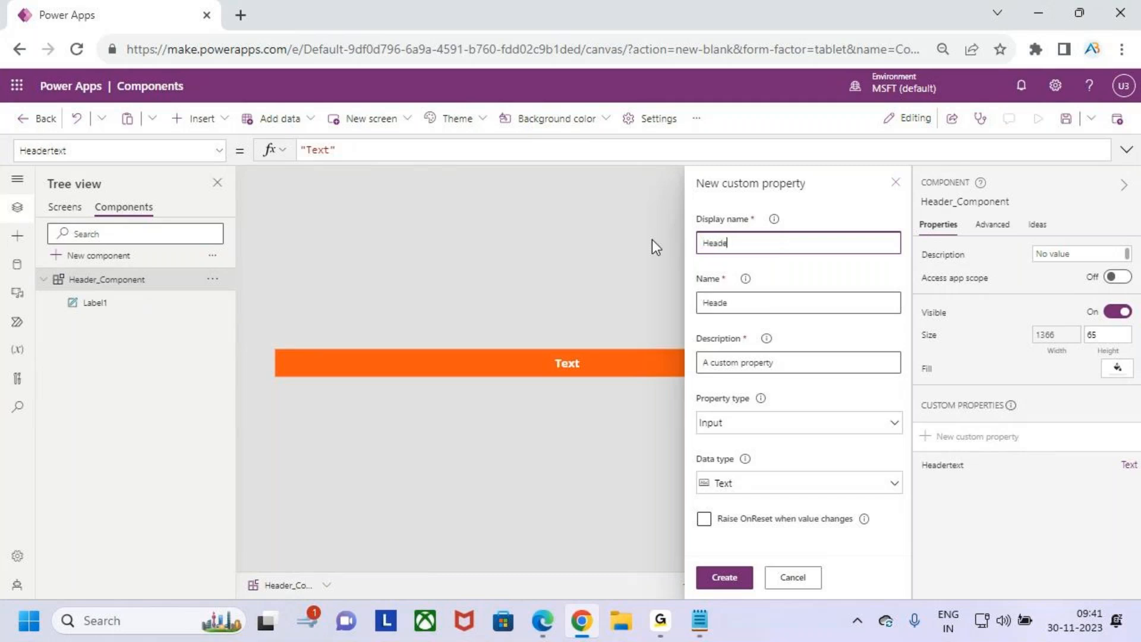
type("rFillColor")
left_click(758, 423)
left_click(771, 461)
left_click(865, 491)
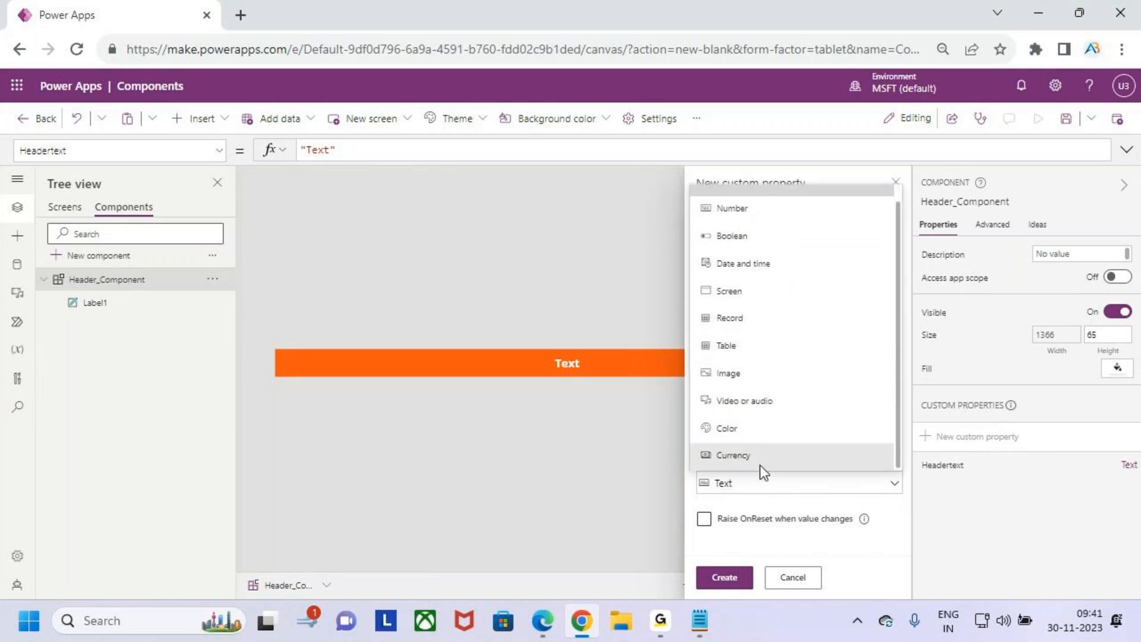
left_click(790, 431)
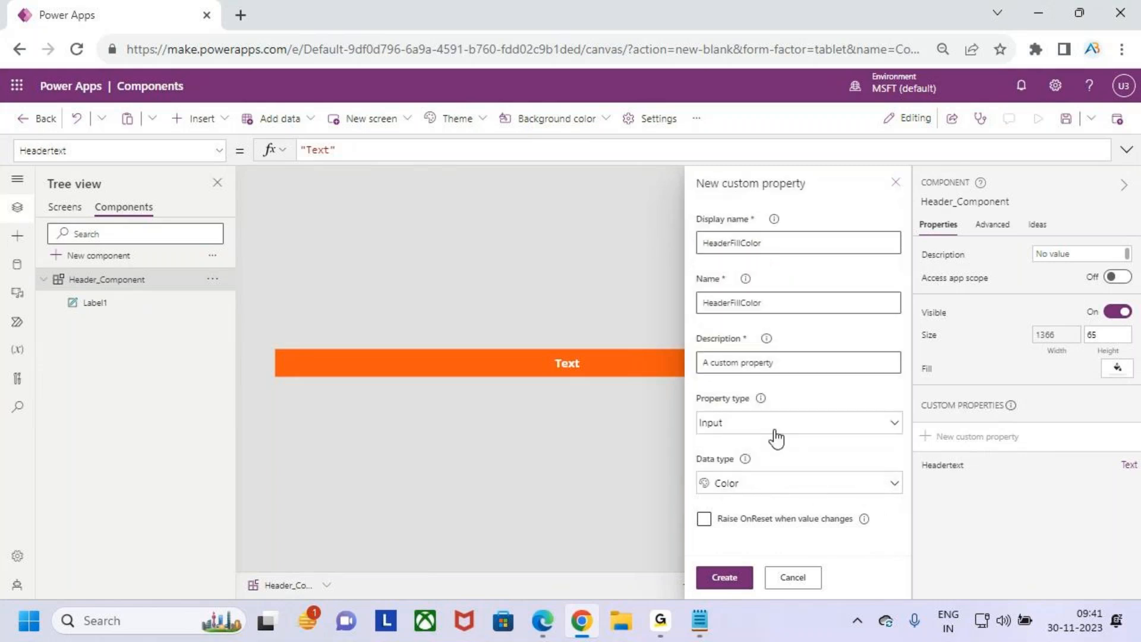
left_click(728, 577)
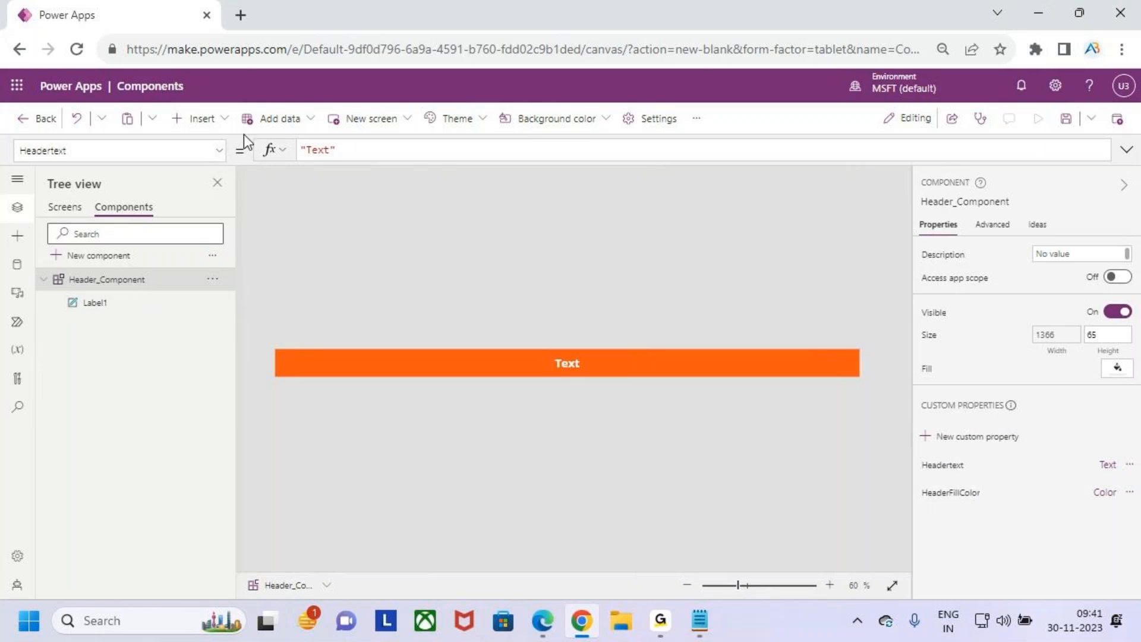
- Examine the default formula of Header_Component's HeaderFillColor property
left_click(220, 152)
left_click(85, 311)
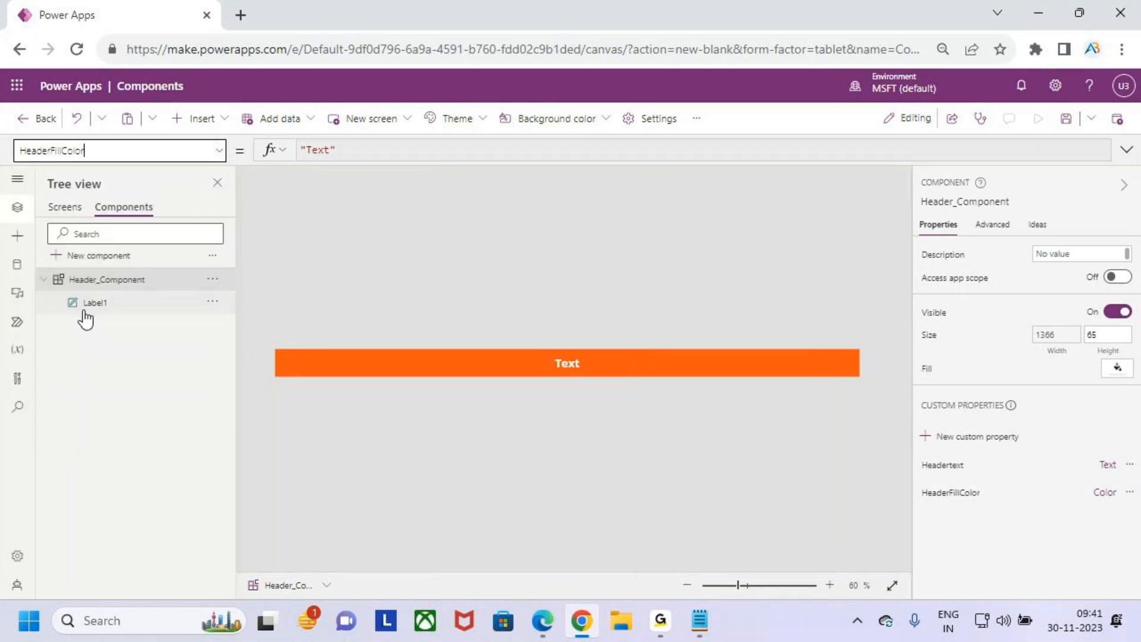
left_click(413, 150)
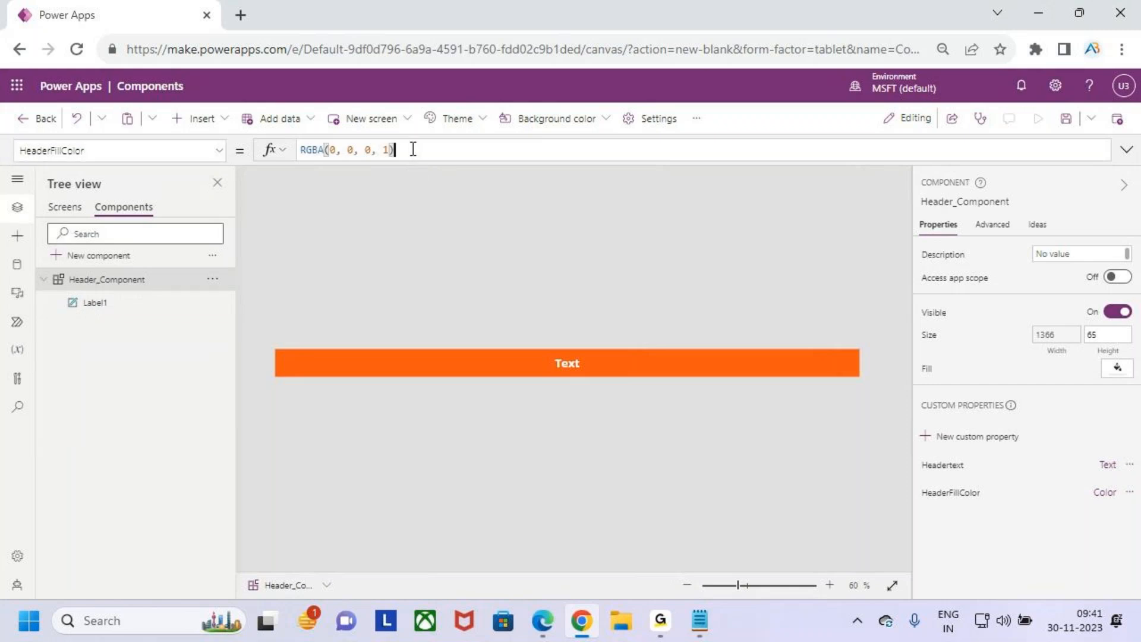
left_click_drag(387, 192, 426, 187)
key("Escape")
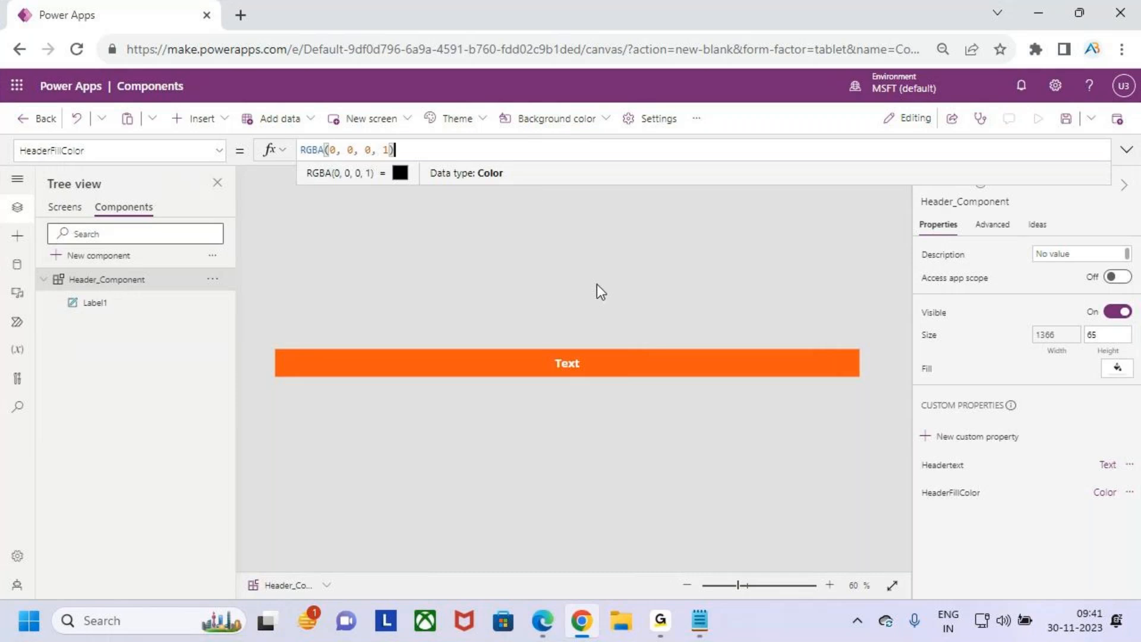
key("ctrl+2")
left_click_drag(646, 355, 682, 298)
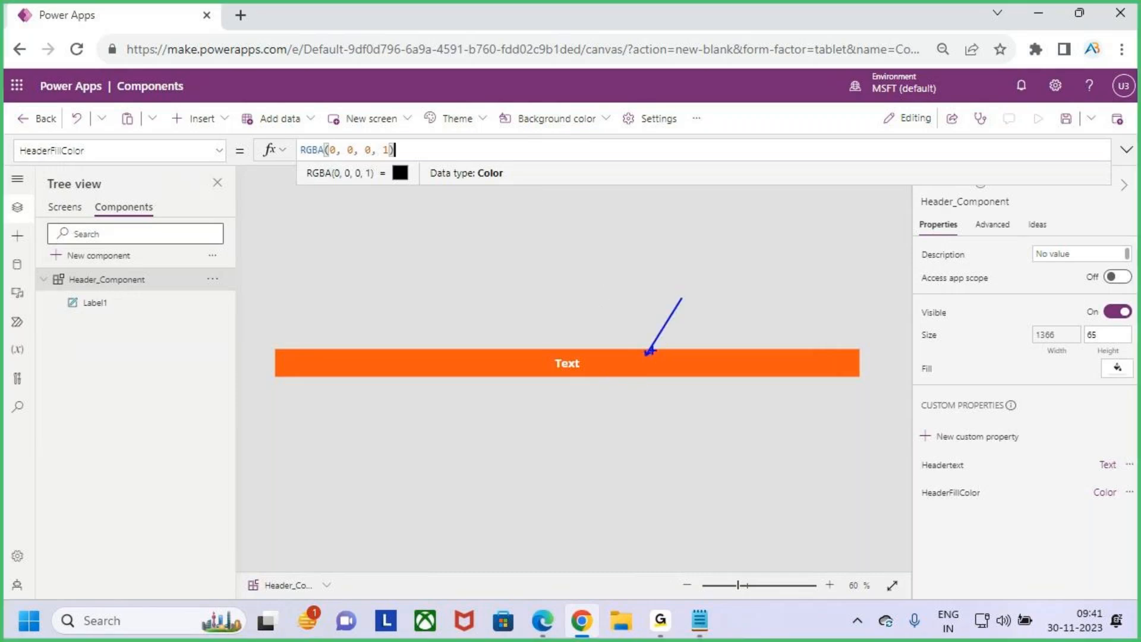
key("Escape")
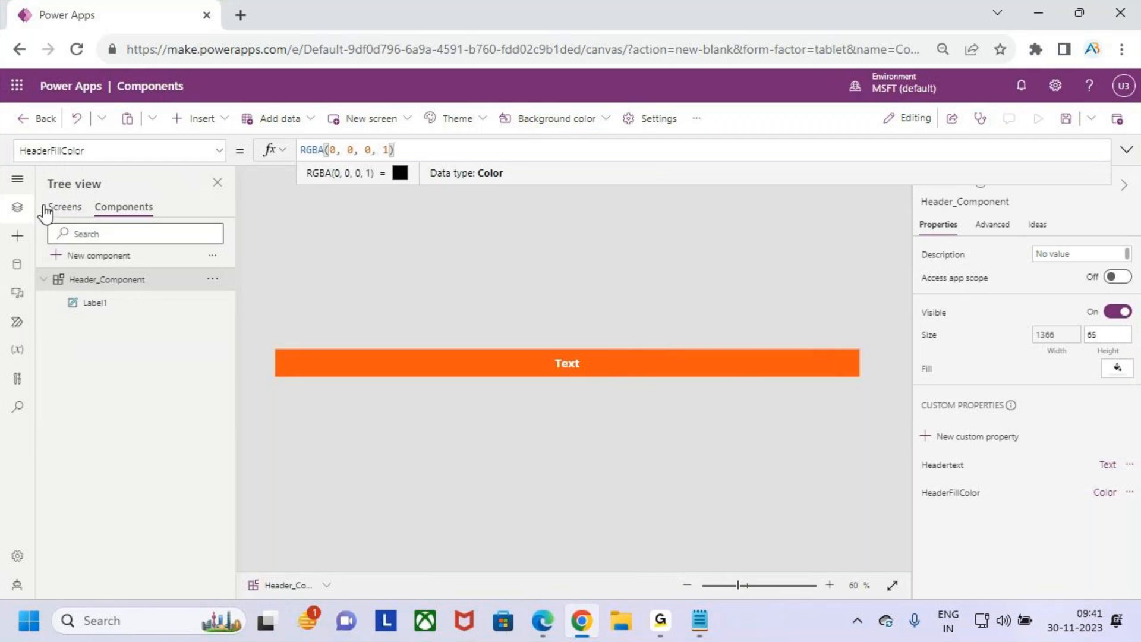
- Copy the Fill formula RGBA(246, 88, 16, 1) from the label inside Header_Component
left_click(686, 357)
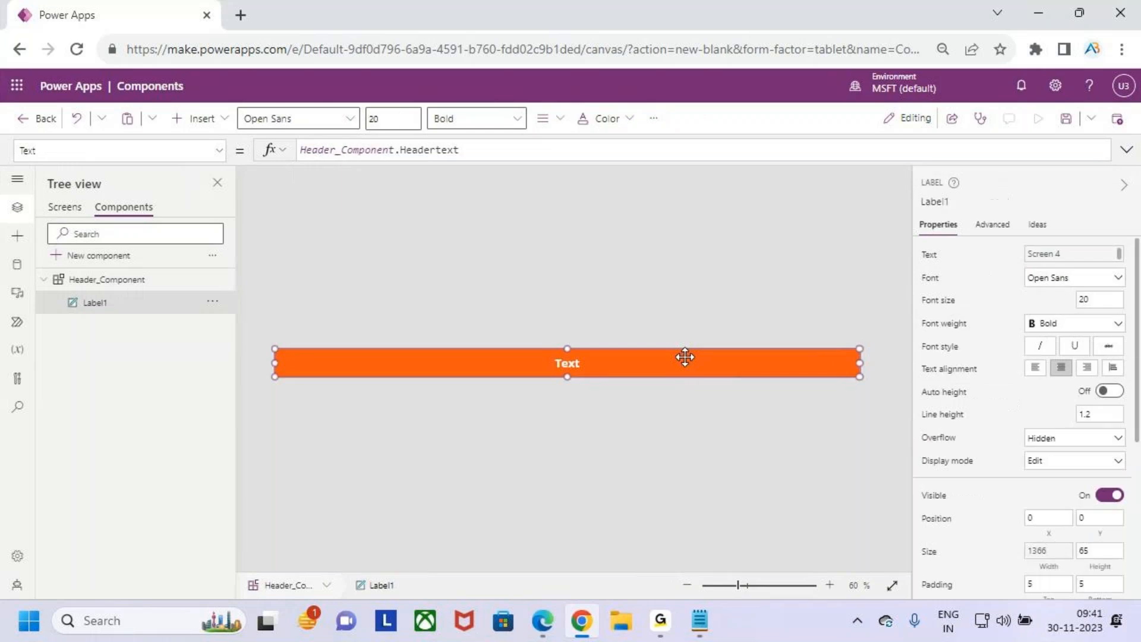
left_click(654, 117)
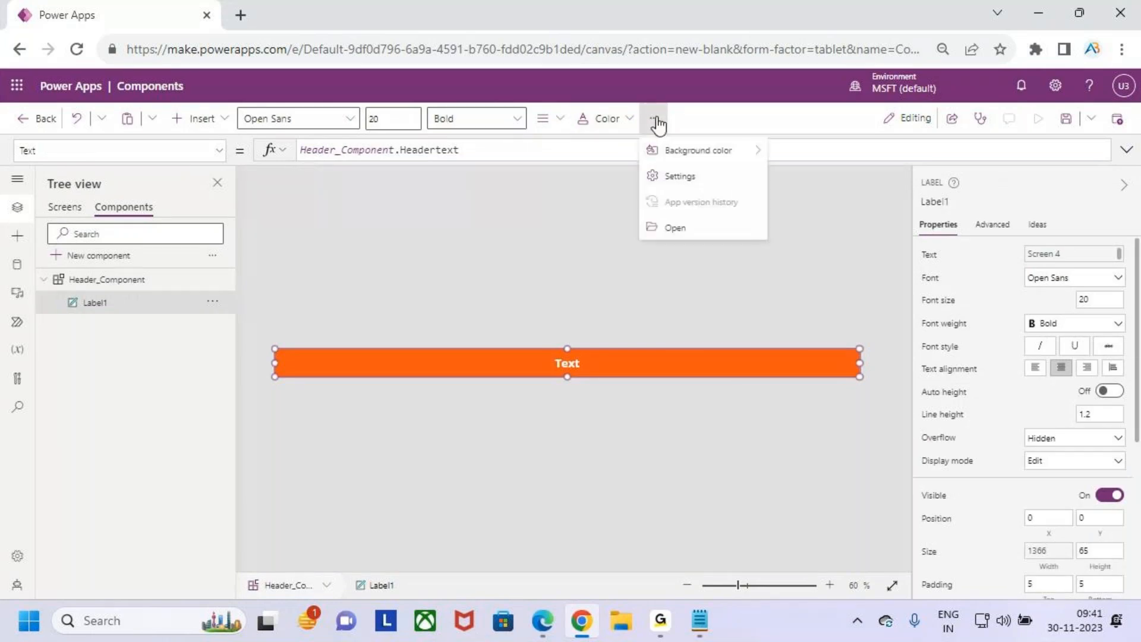
mouse_move(756, 157)
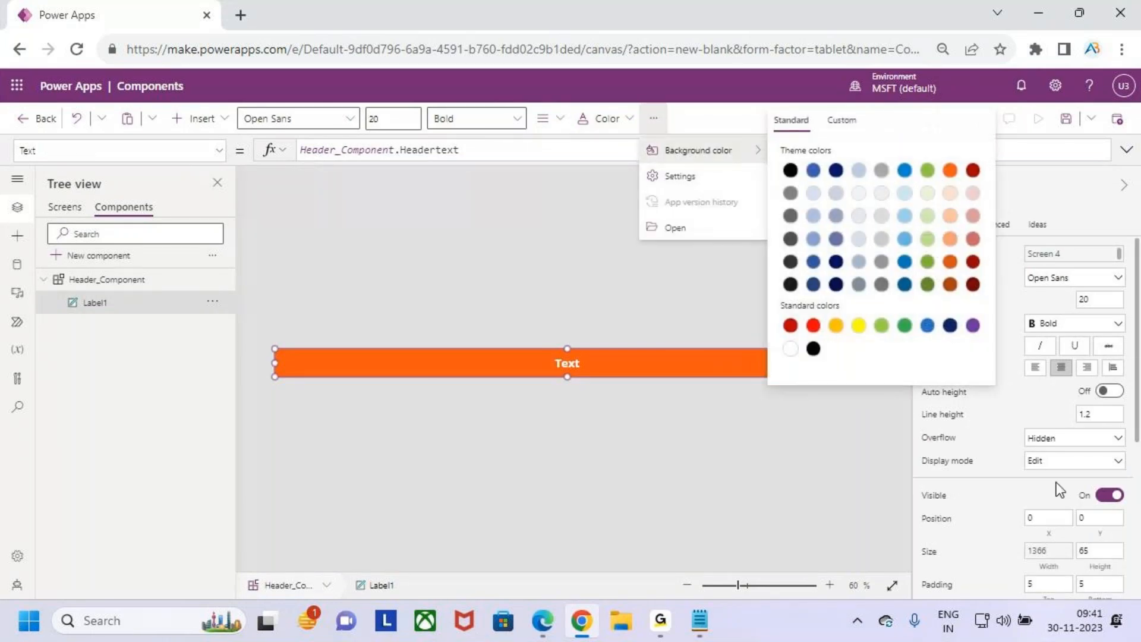
left_click(630, 367)
scroll(1092, 477, "down", 3)
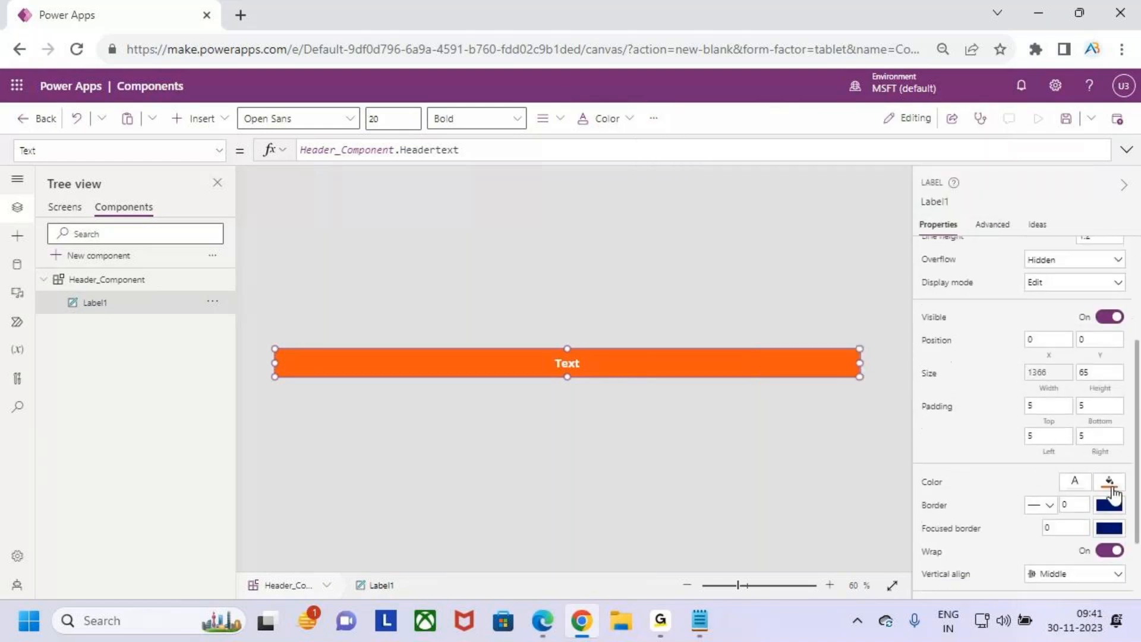
left_click(950, 493)
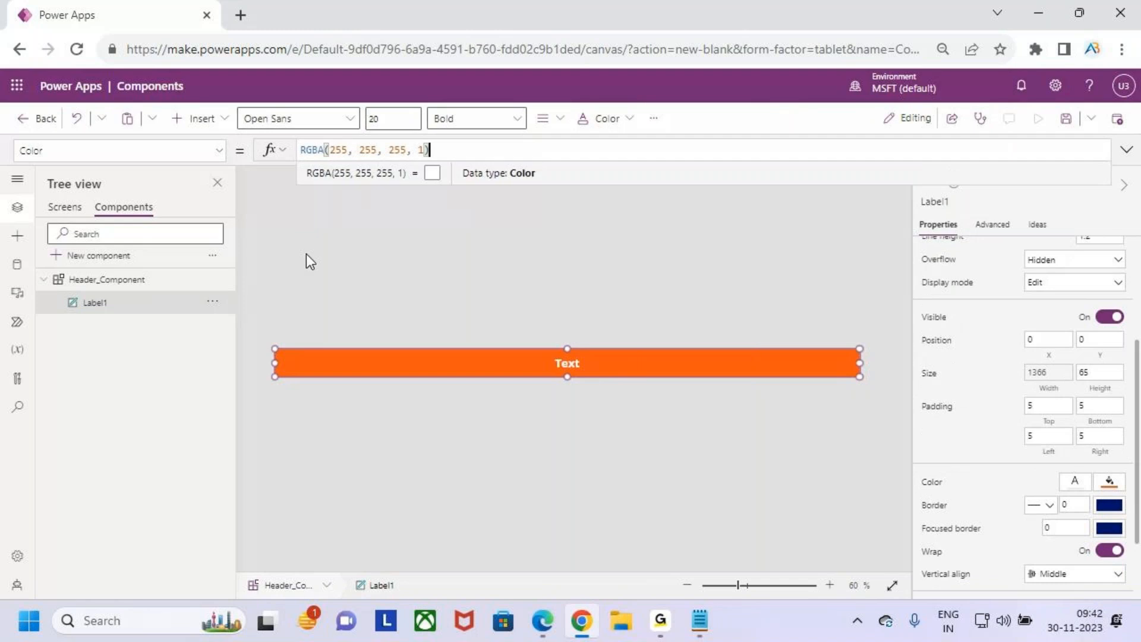
left_click(213, 157)
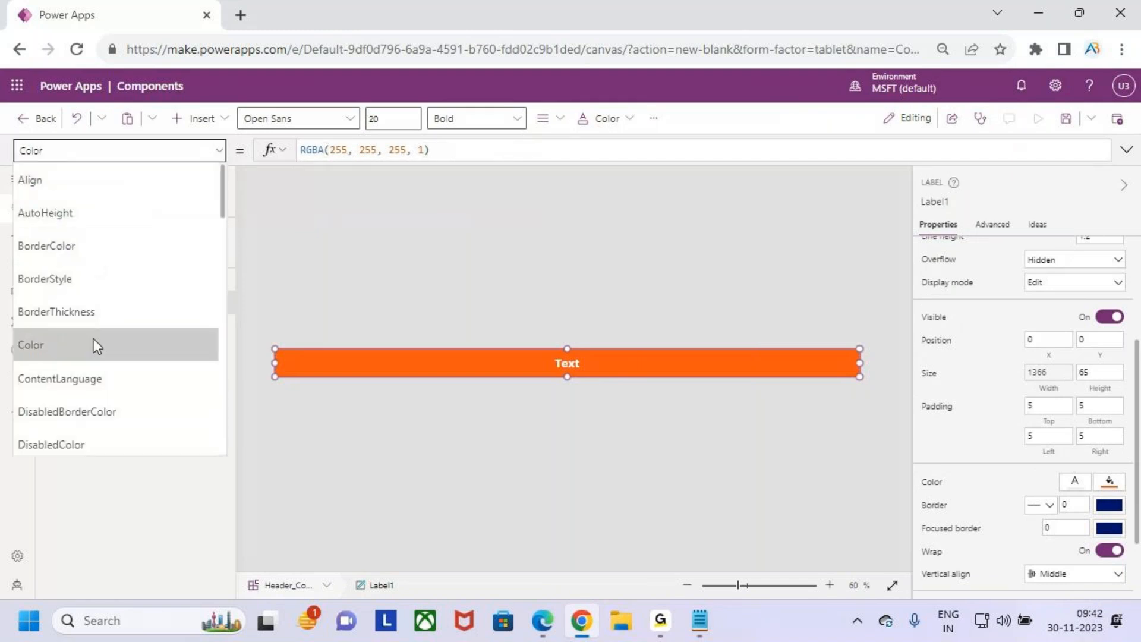
scroll(94, 337, "down", 3)
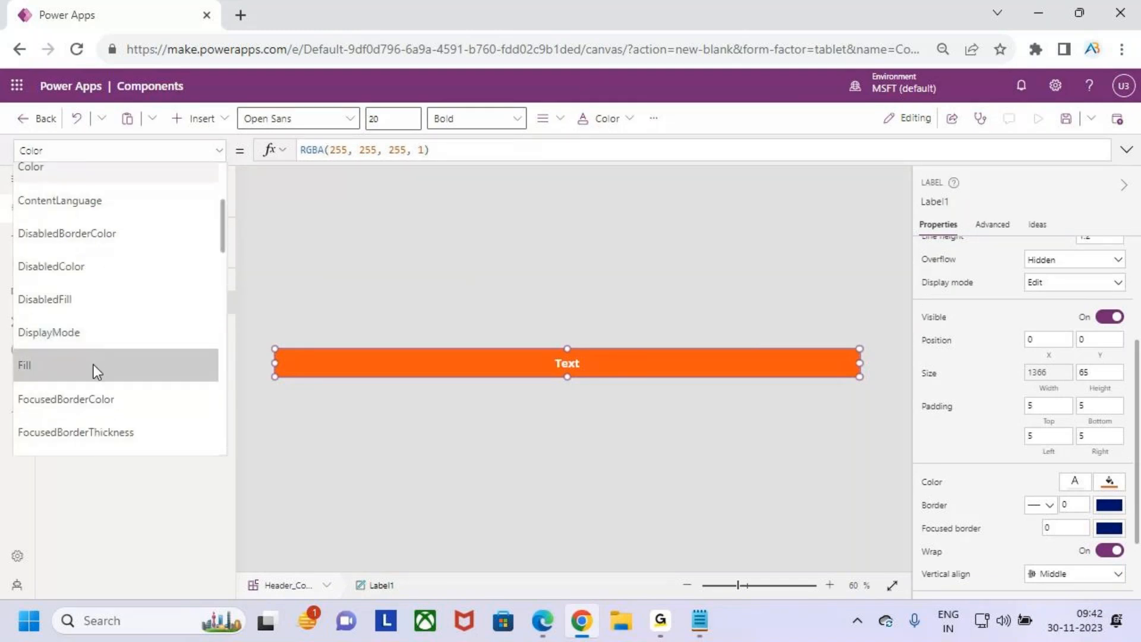
left_click(93, 365)
left_click_drag(419, 150, 288, 154)
key("ctrl+c")
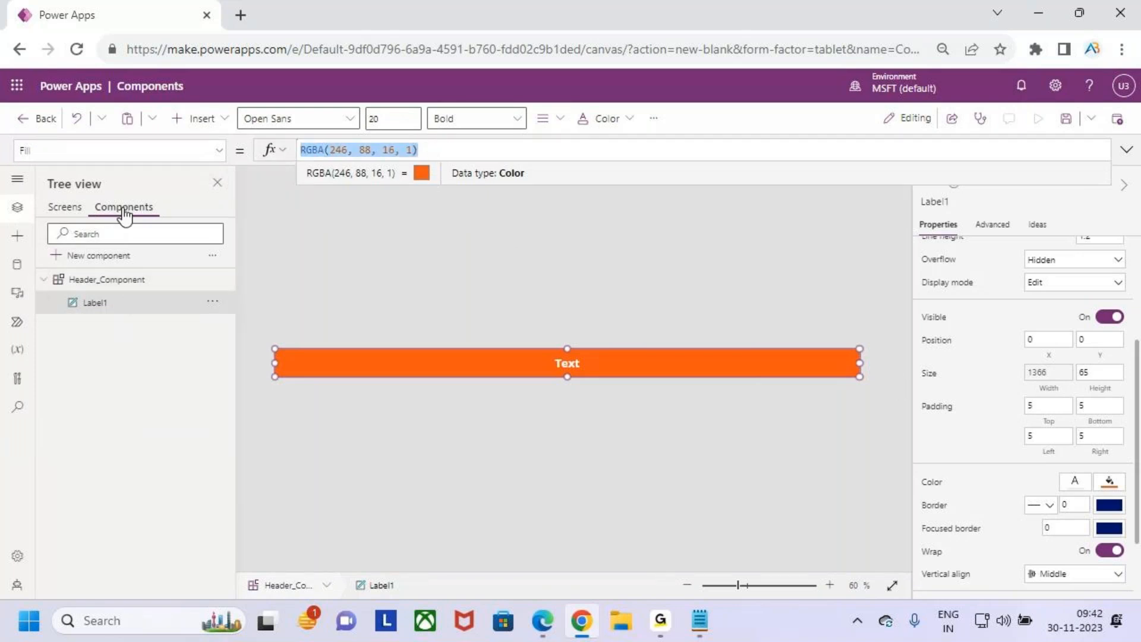
- Set Header_Component's HeaderFillColor default to the copied RGBA(246, 88, 16, 1) and return to the app's screens
left_click(125, 285)
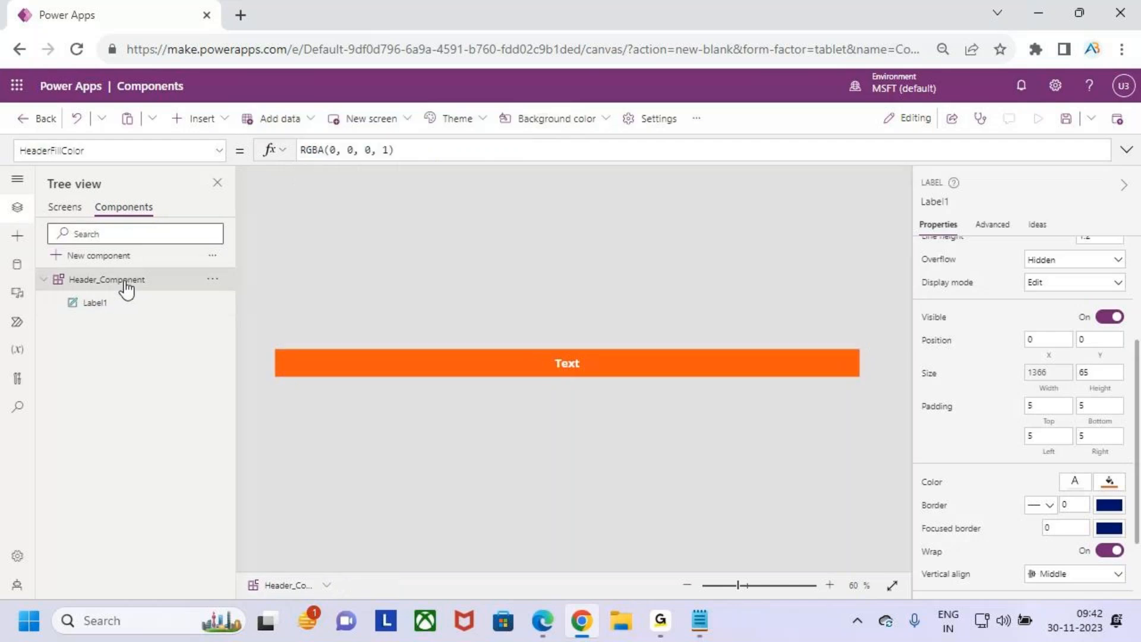
left_click(102, 153)
left_click(416, 149)
key("ctrl+a")
key("ctrl+v")
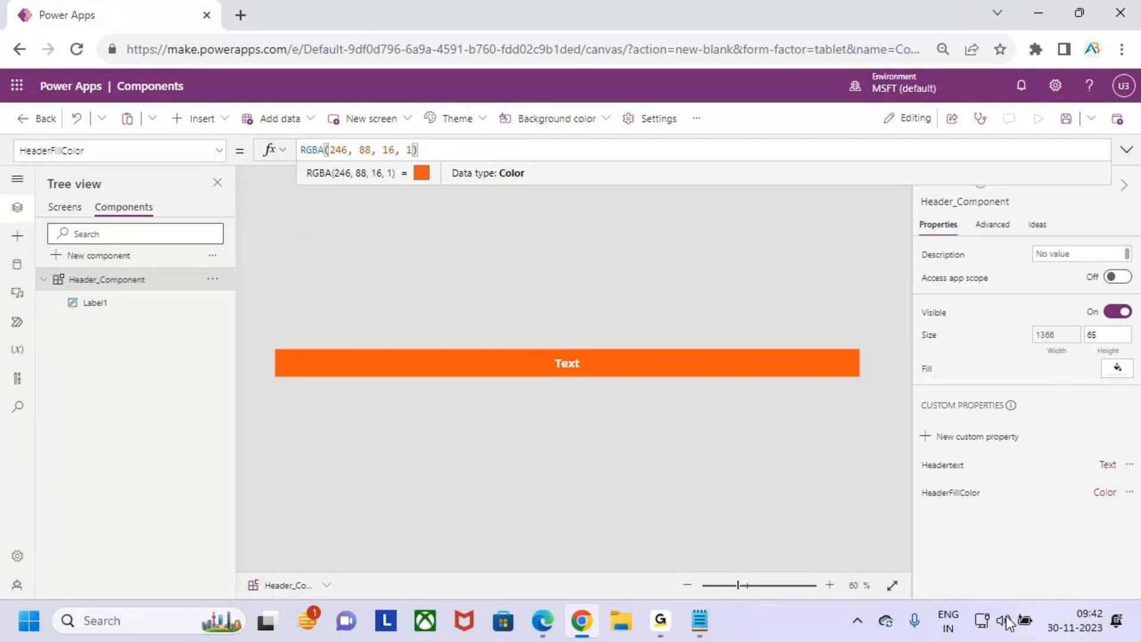
left_click(64, 207)
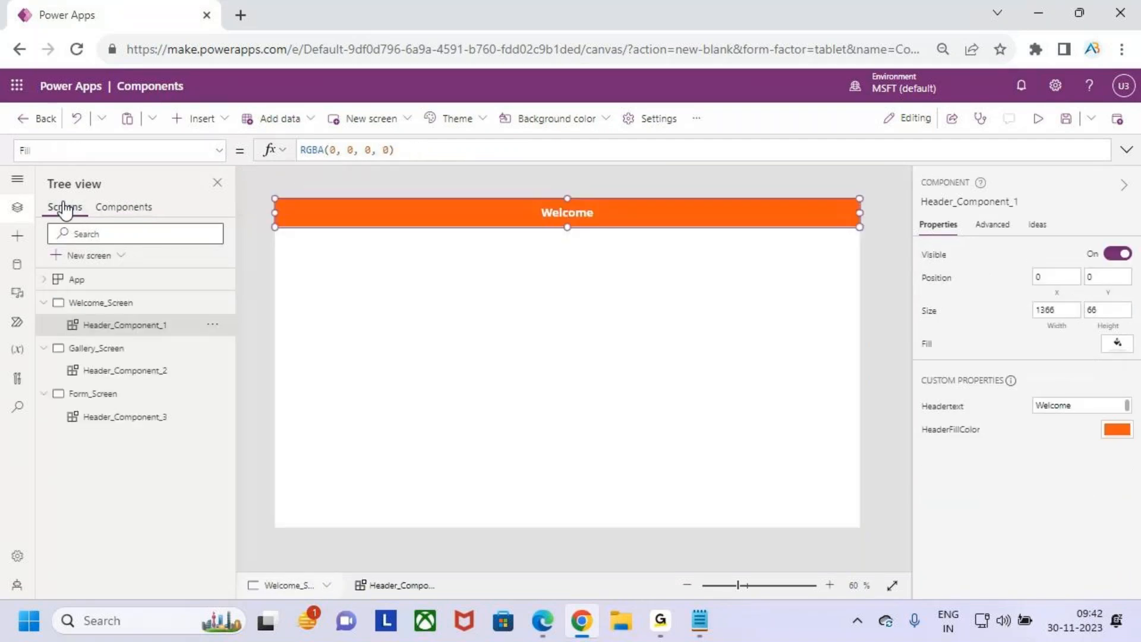
- Set the HeaderFillColor of Header_Component_1 on Welcome_Screen to the blue theme colour RGBA(56, 96, 178, 1)
left_click(122, 306)
left_click(133, 326)
left_click(1121, 439)
left_click(897, 350)
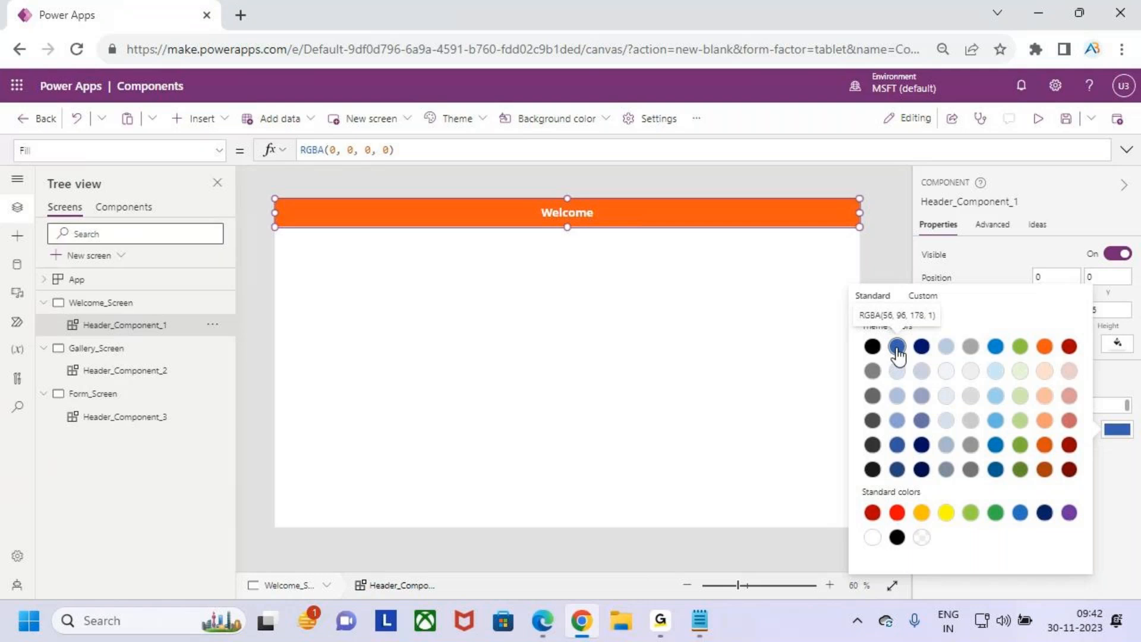
left_click(750, 385)
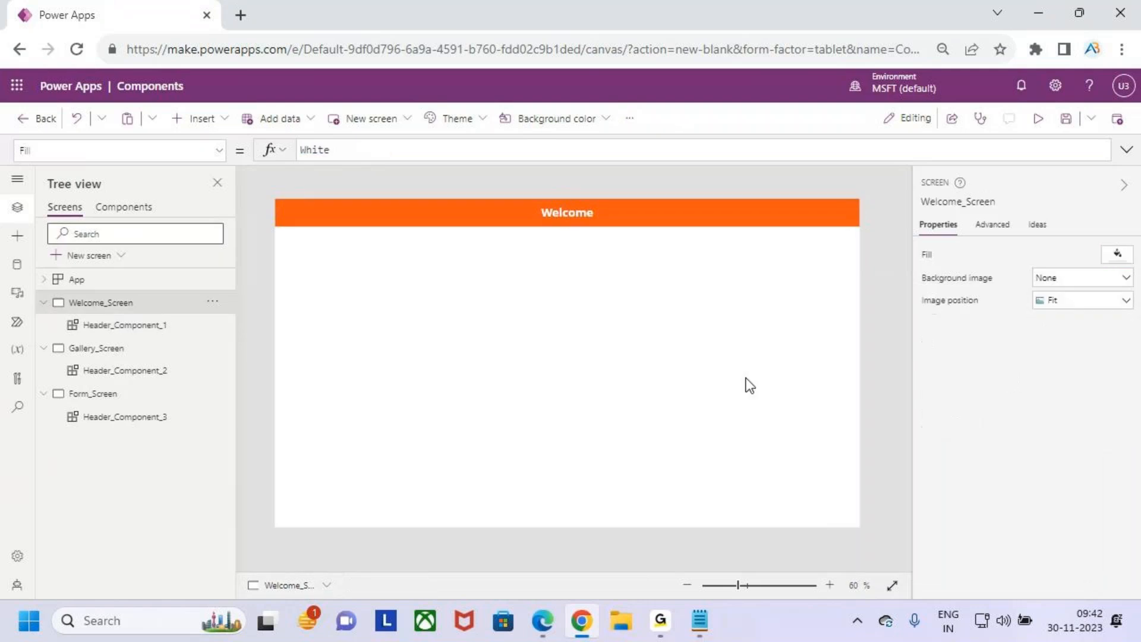
left_click(122, 324)
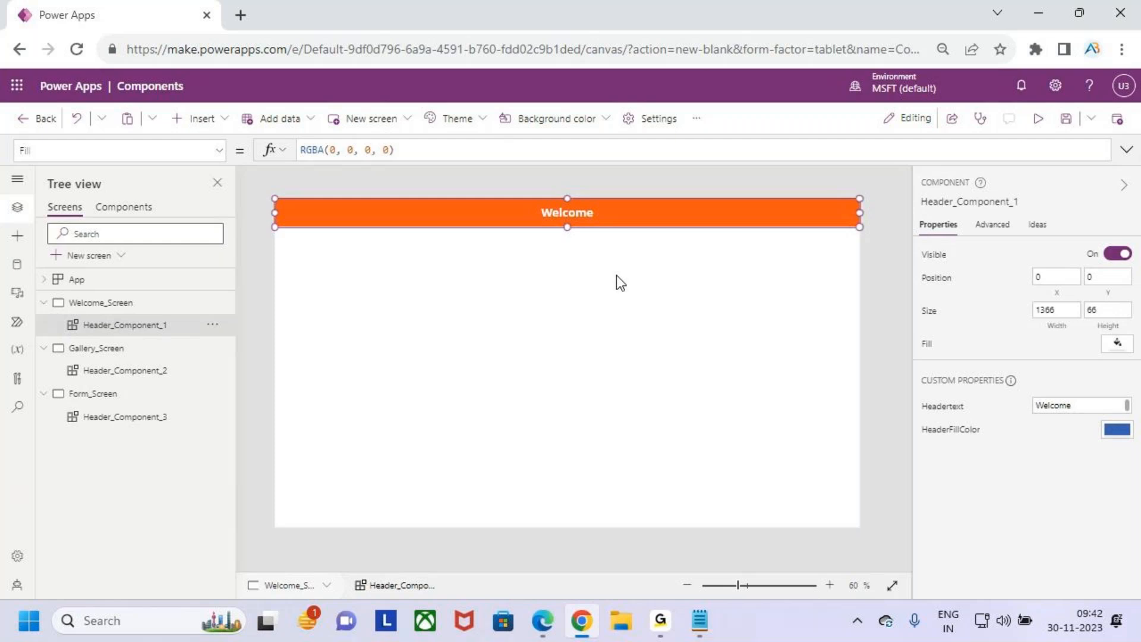
- Replace the Fill formula of Label1 inside Header_Component with Header_Component.HeaderFillColor
left_click(123, 207)
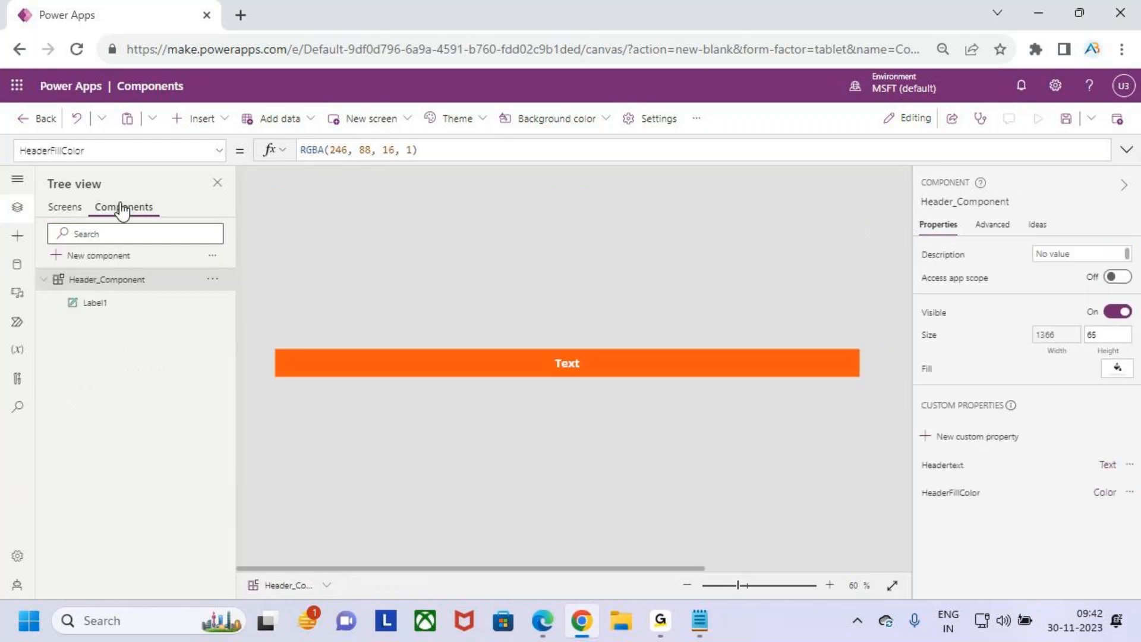
left_click(612, 364)
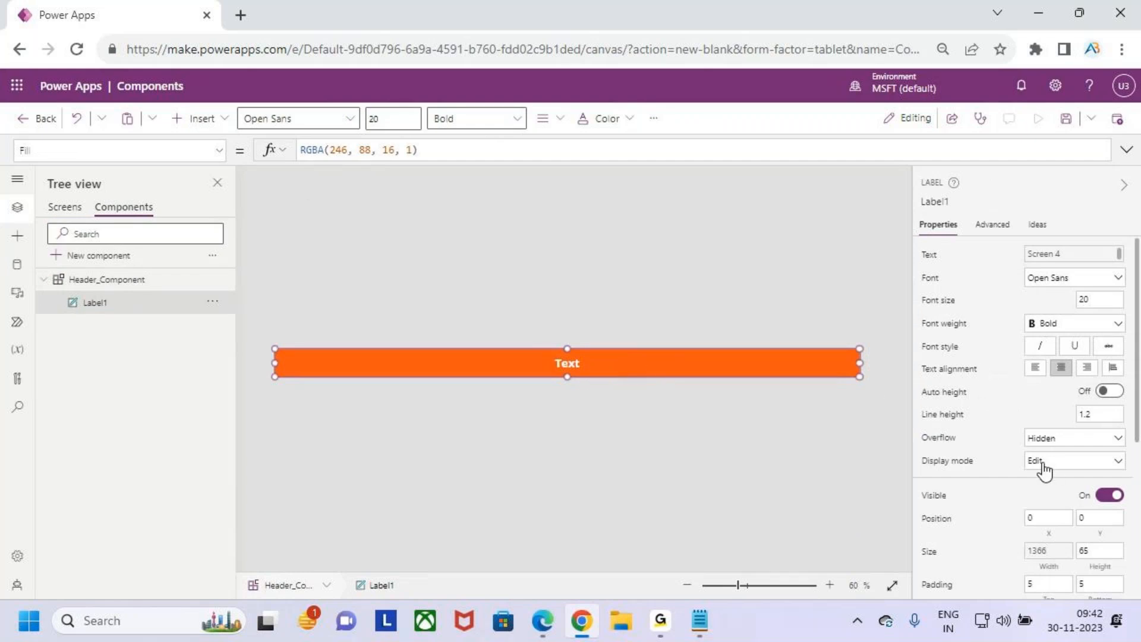
scroll(1043, 469, "down", 2)
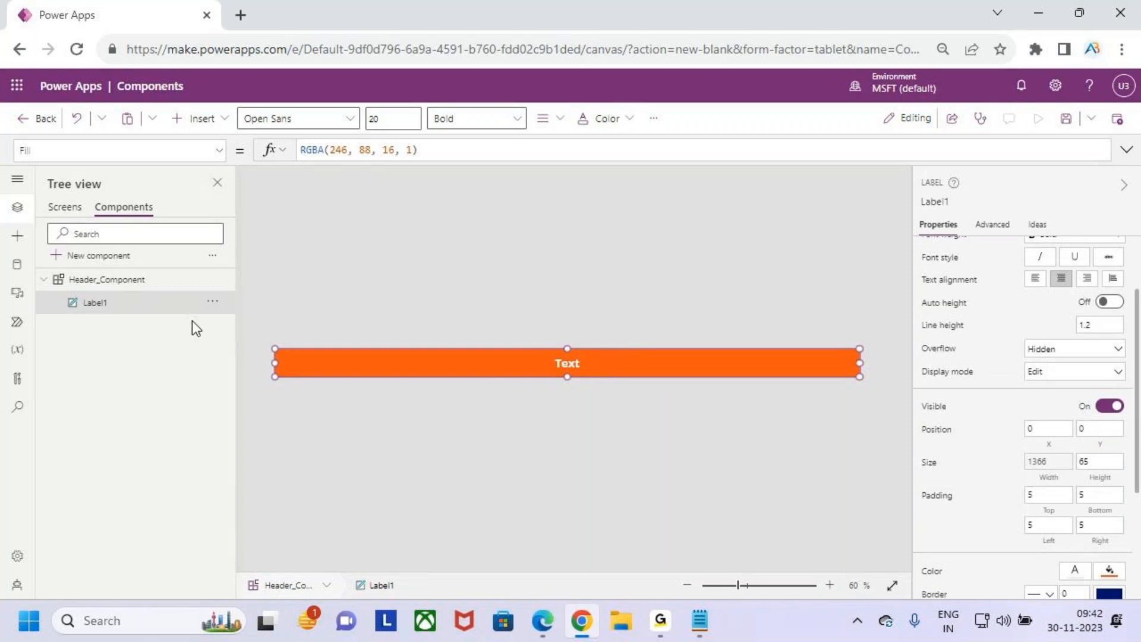
left_click(220, 151)
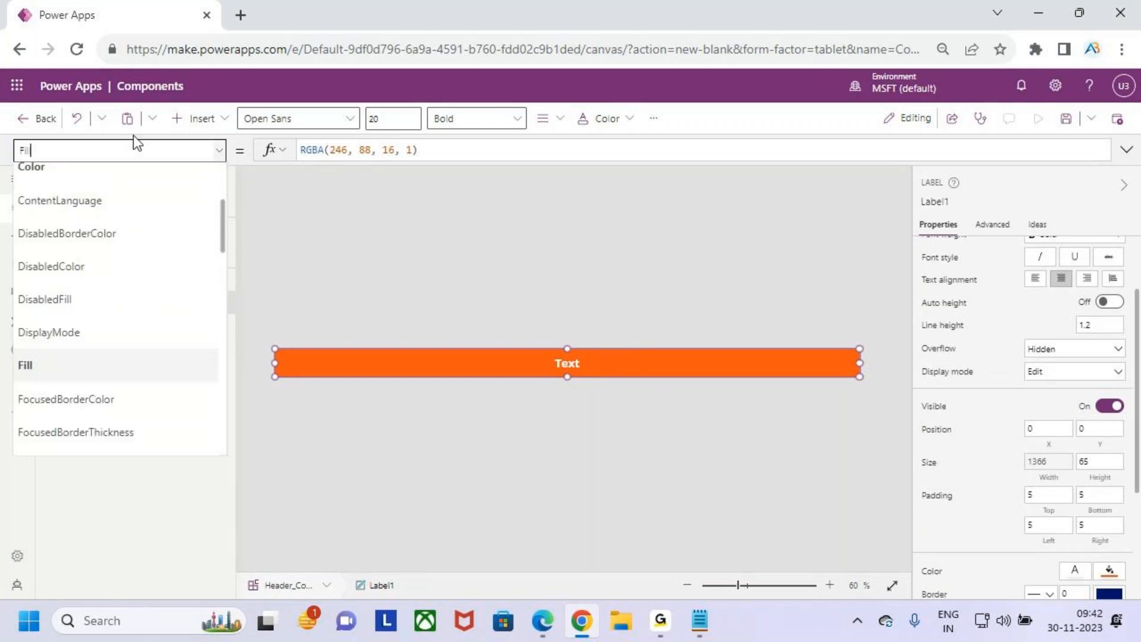
left_click(461, 149)
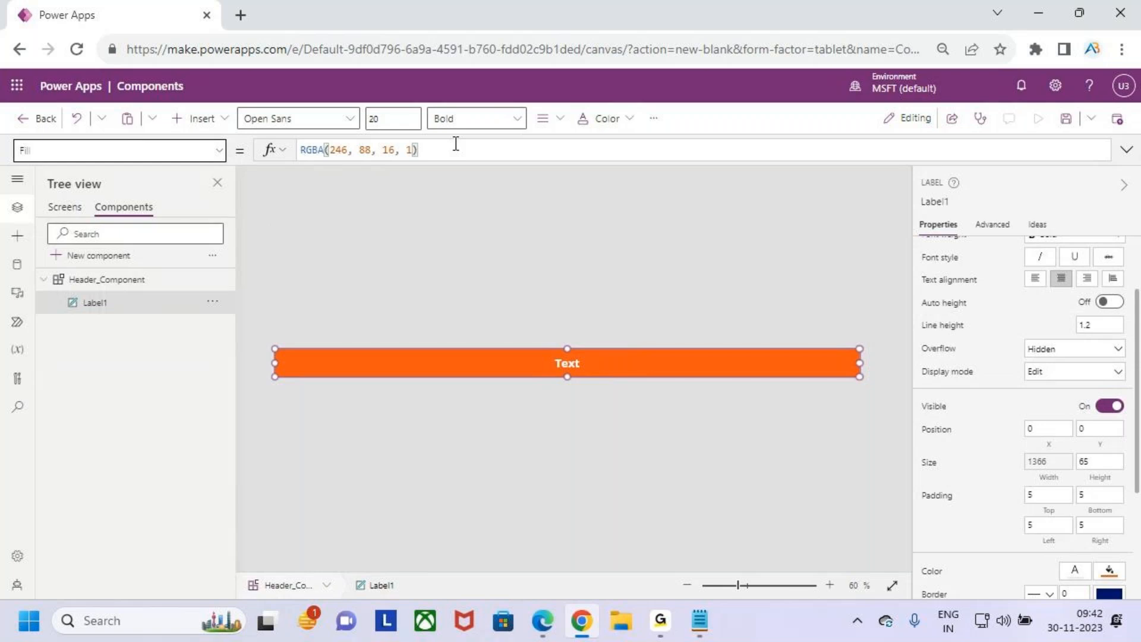
left_click_drag(431, 153, 271, 153)
key("BackSpace")
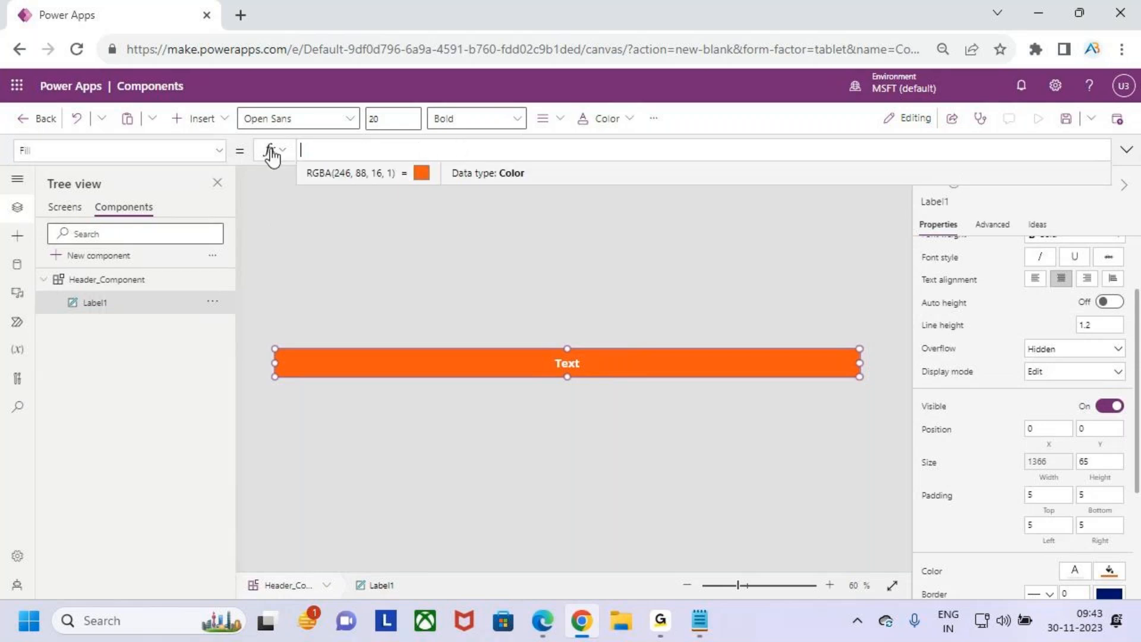
type("hea")
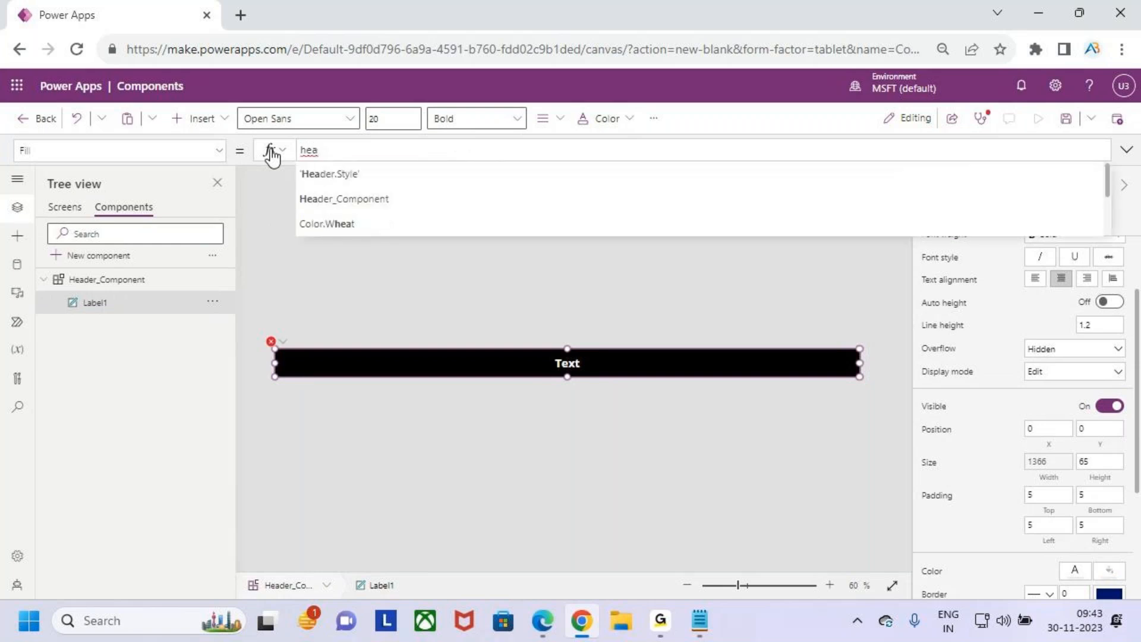
key("Down")
key("Tab")
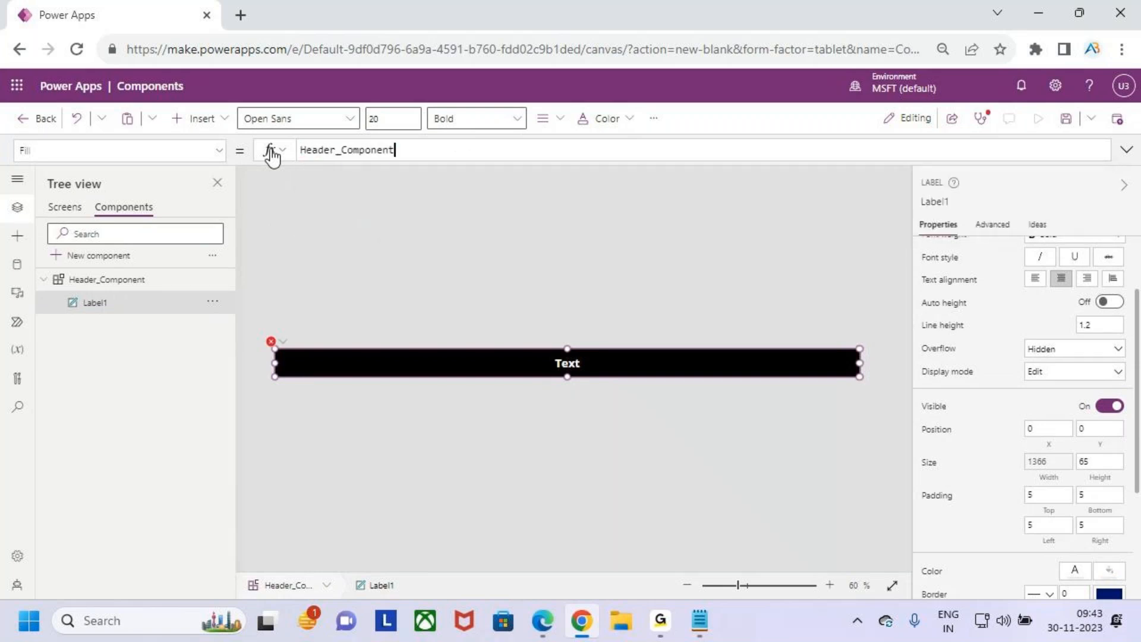
type(".")
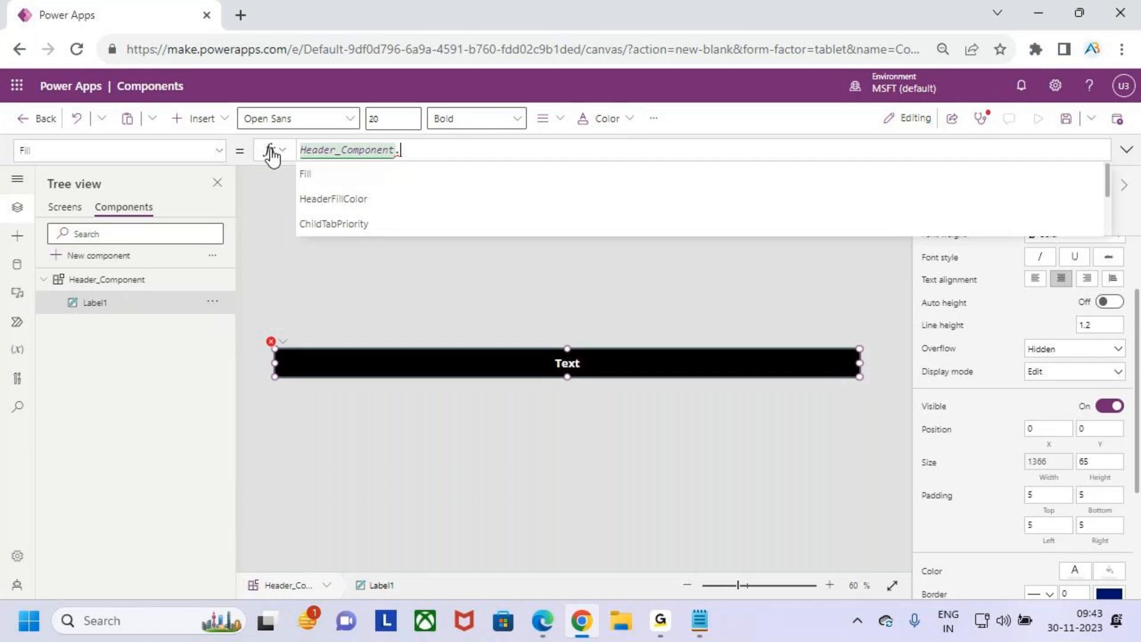
key("Down")
key("Down")
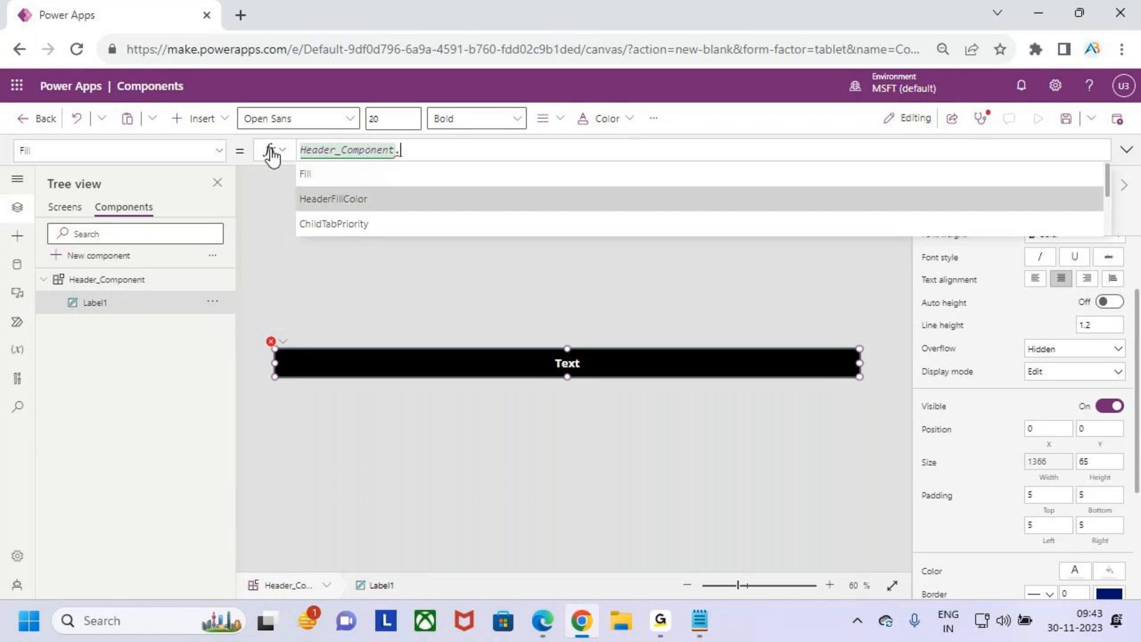
key("Tab")
left_click(690, 441)
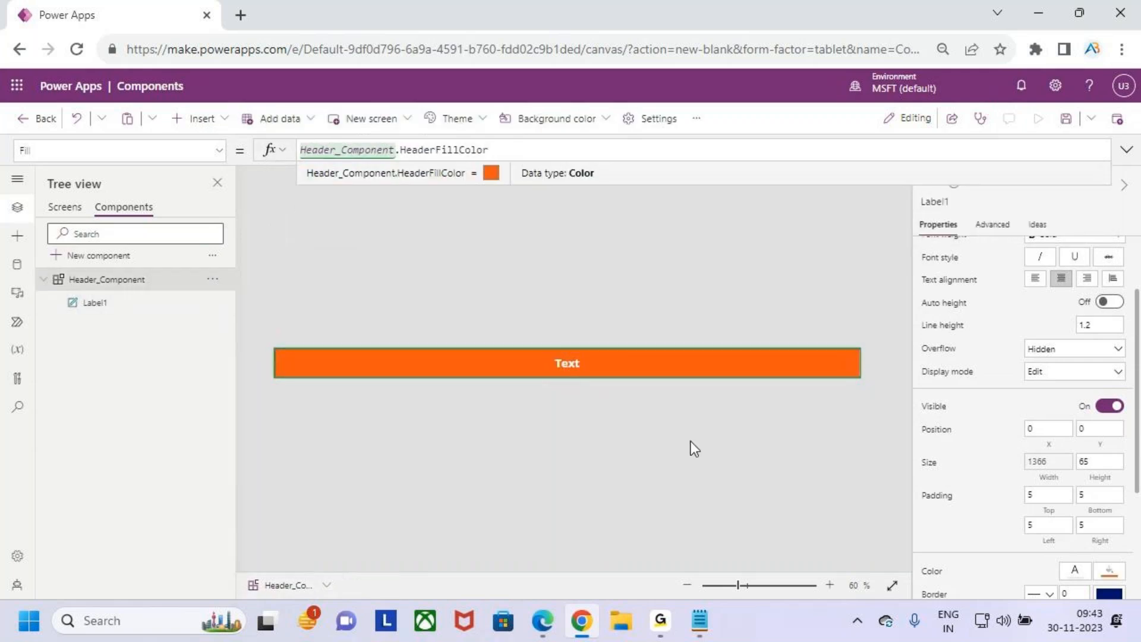
- Return to the app's screens and set the HeaderFillColor of Header_Component_2 on Gallery_Screen to the light green standard colour
left_click(62, 207)
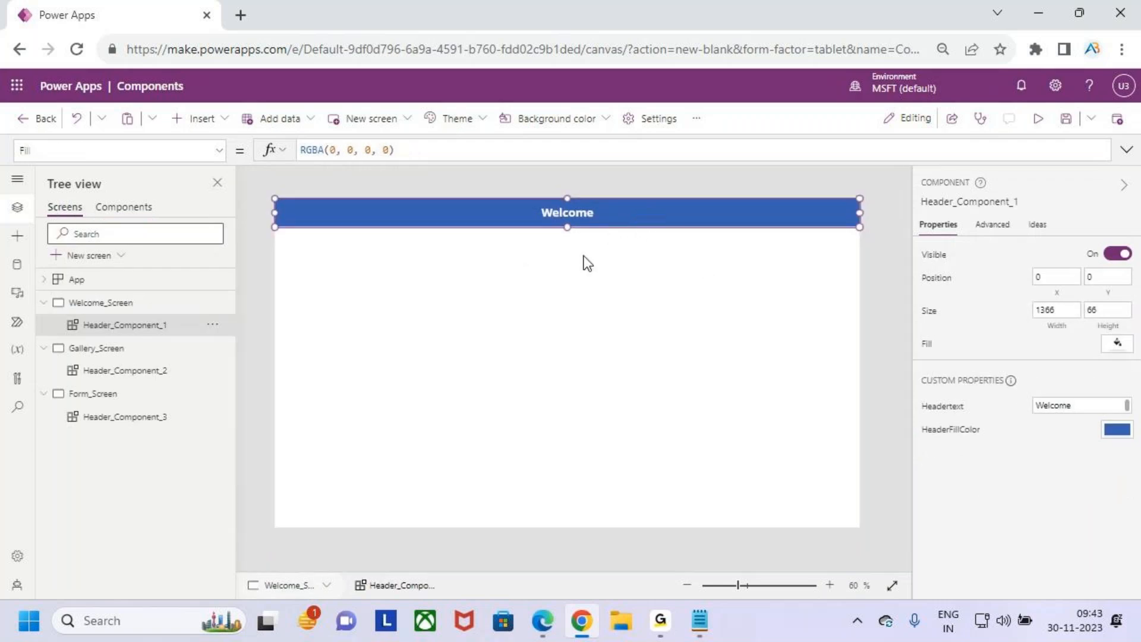
left_click(116, 355)
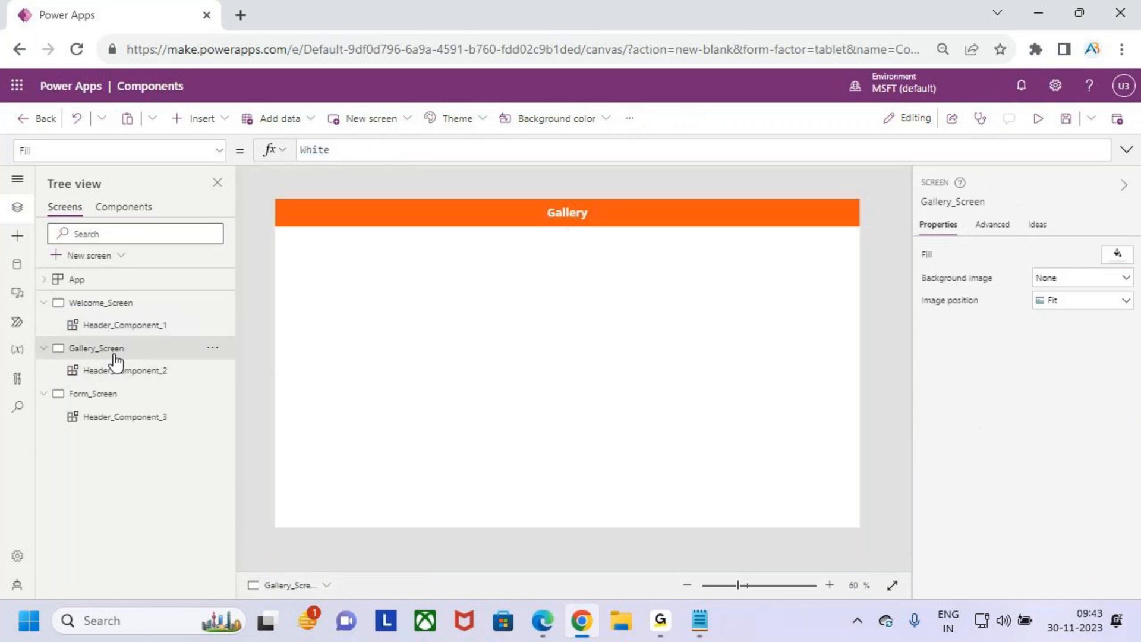
left_click(660, 213)
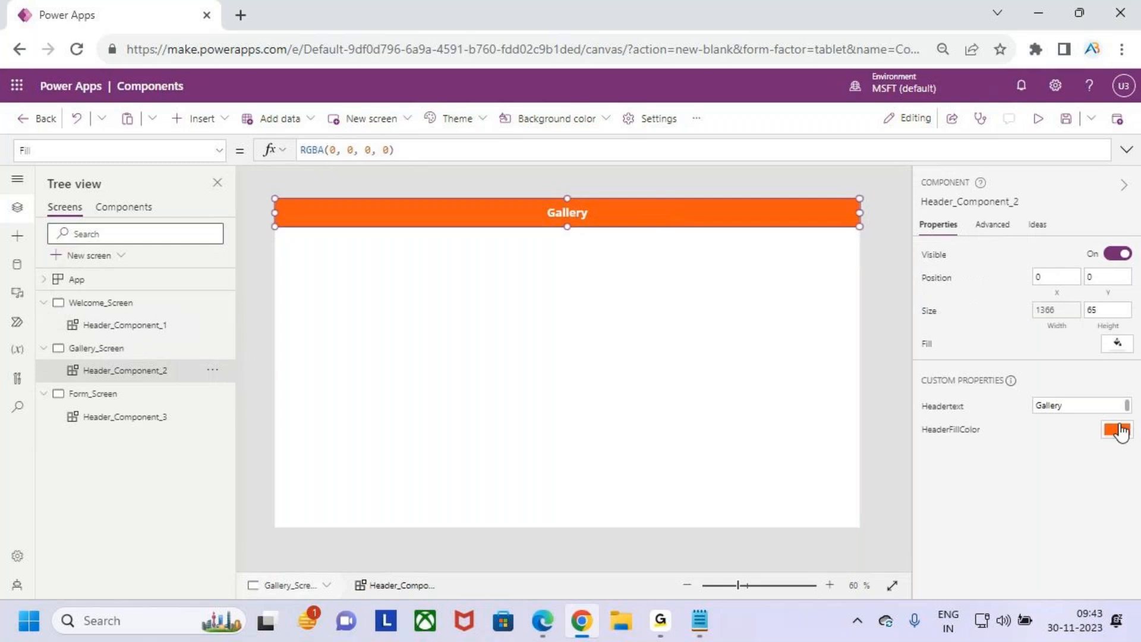
left_click(1118, 429)
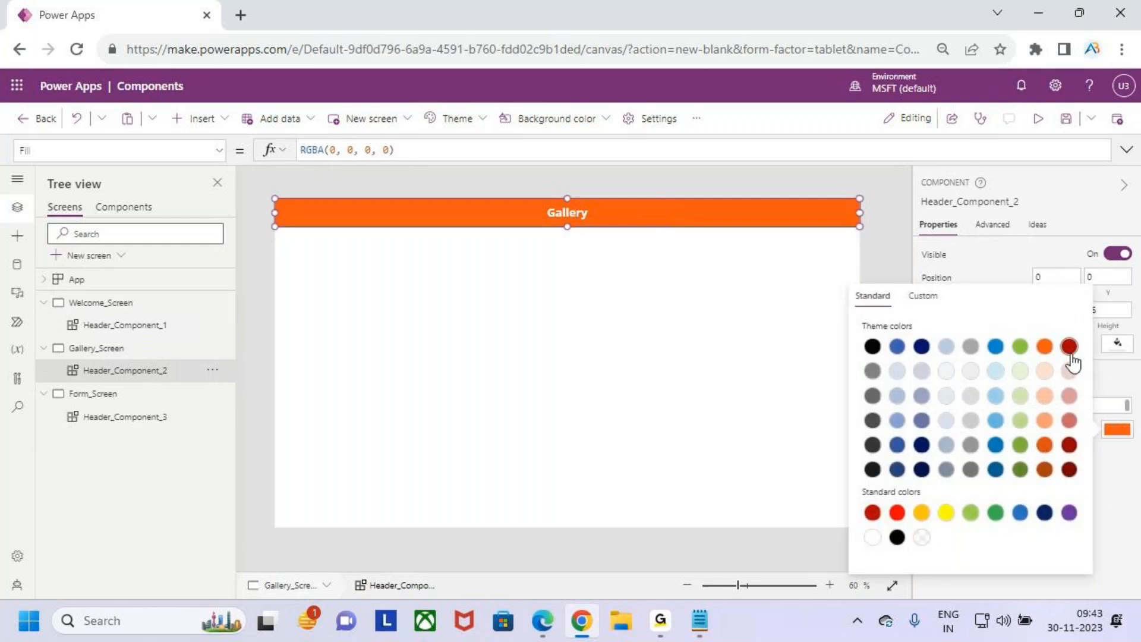
left_click(971, 512)
left_click(711, 349)
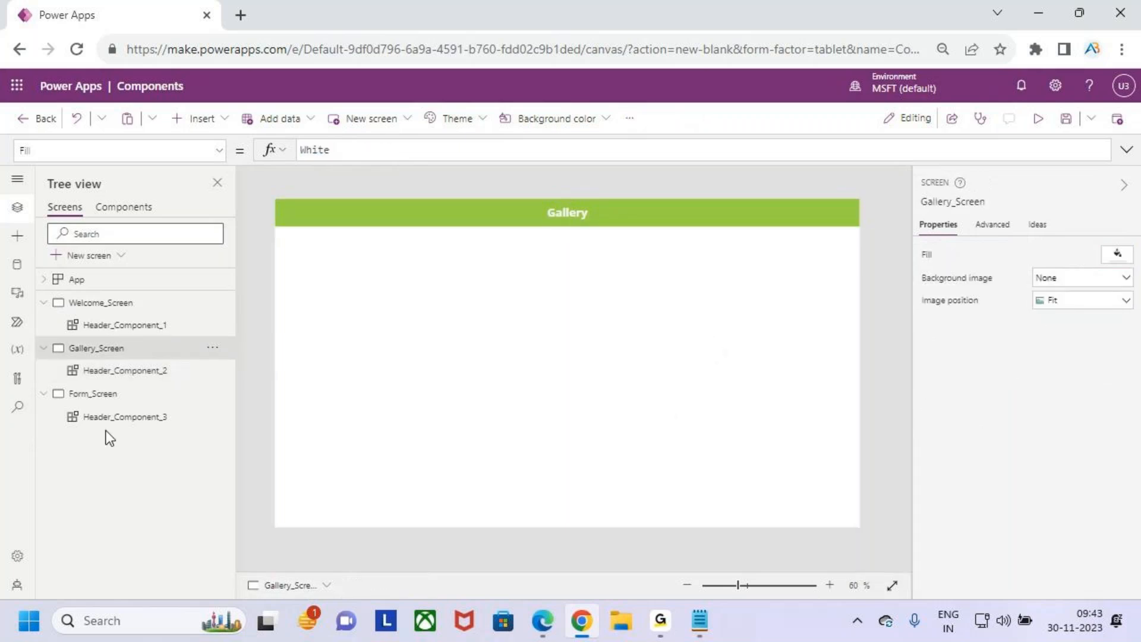
- Set the HeaderFillColor of Header_Component_3 on Form_Screen to the bright blue theme colour
left_click(119, 417)
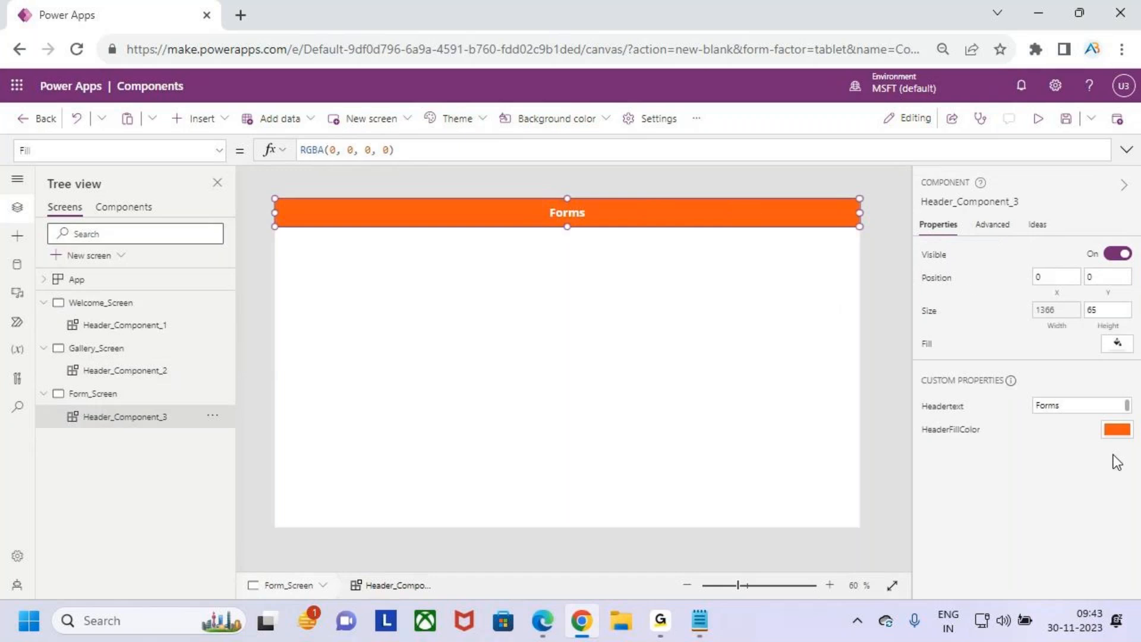
left_click(1115, 436)
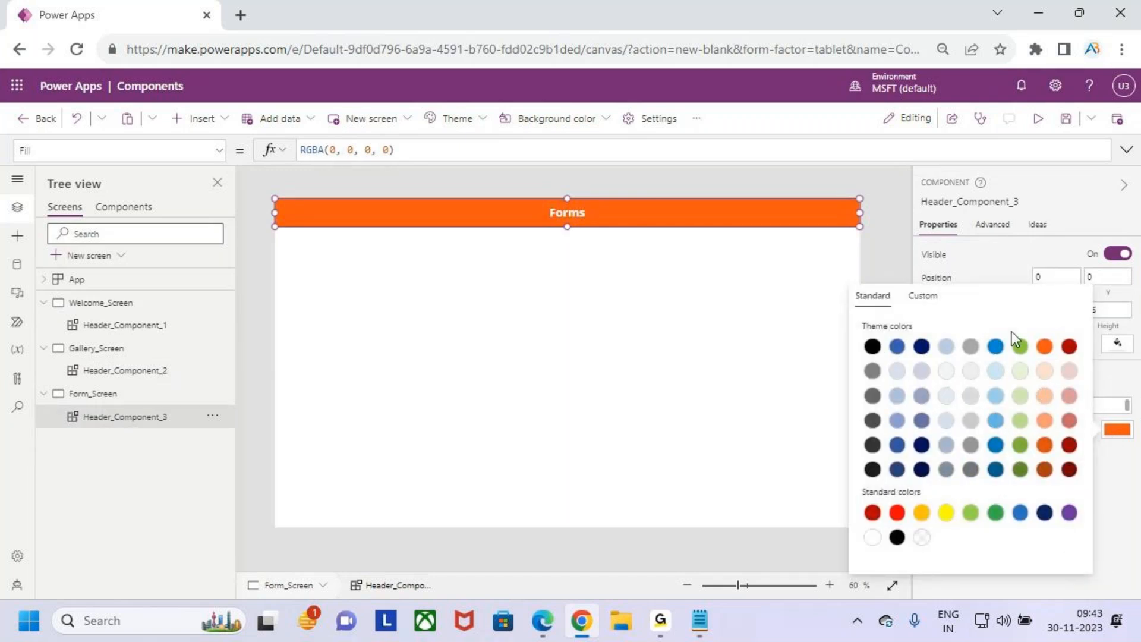
left_click(995, 347)
left_click(616, 350)
left_click(616, 351)
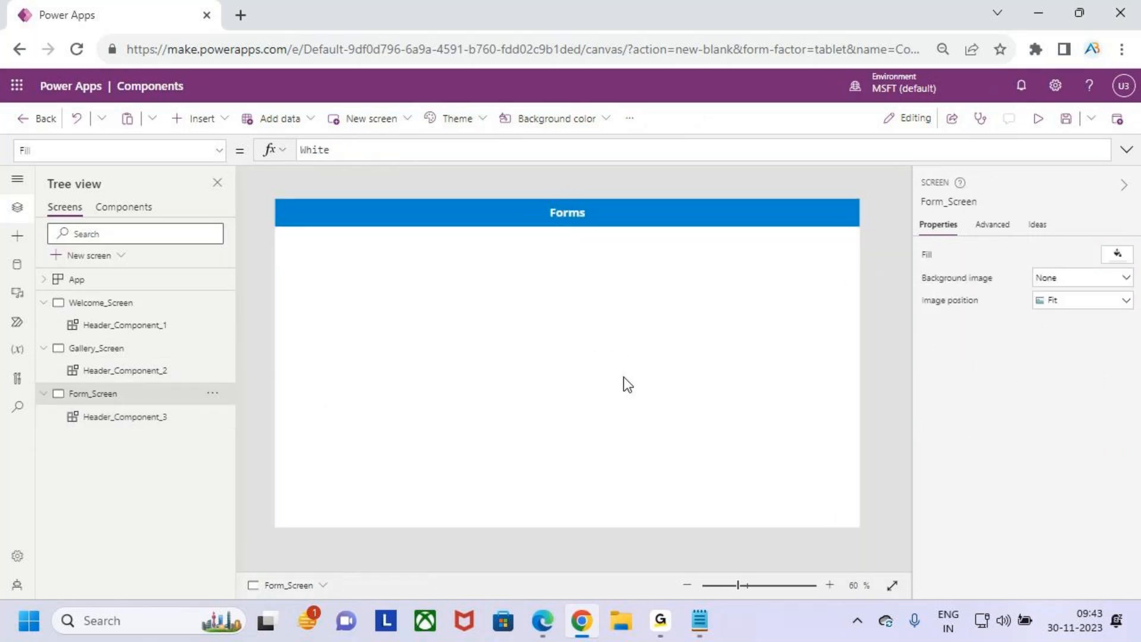
- Examine the header colours on the Welcome, Gallery and Form screens and the fill formulas of Header_Component and its label
left_click(98, 304)
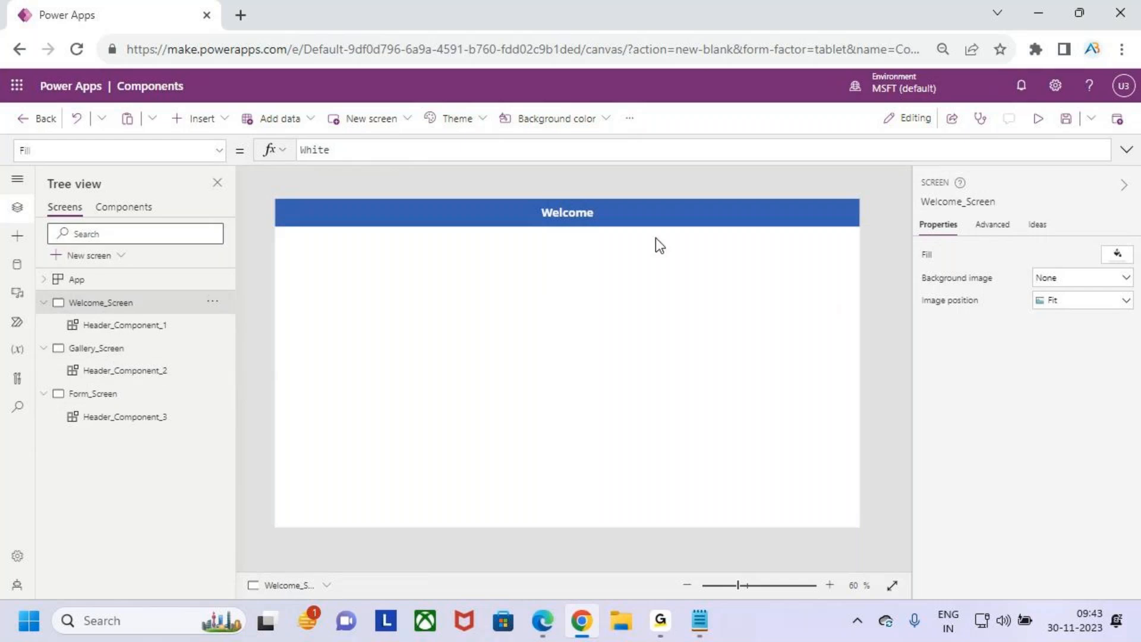
left_click(115, 351)
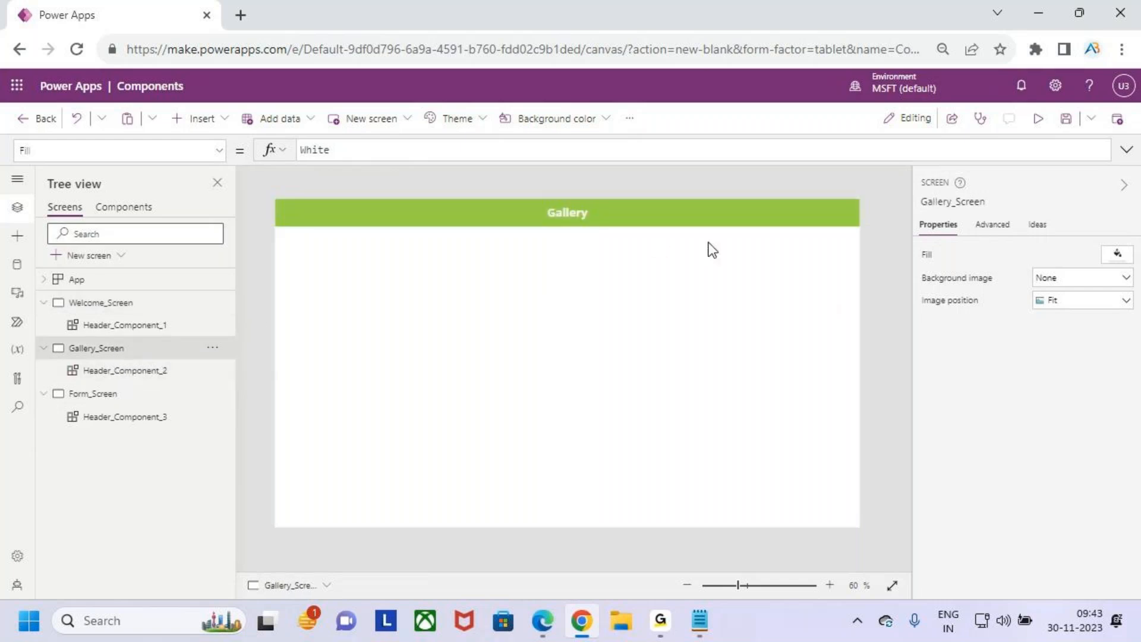
left_click(141, 397)
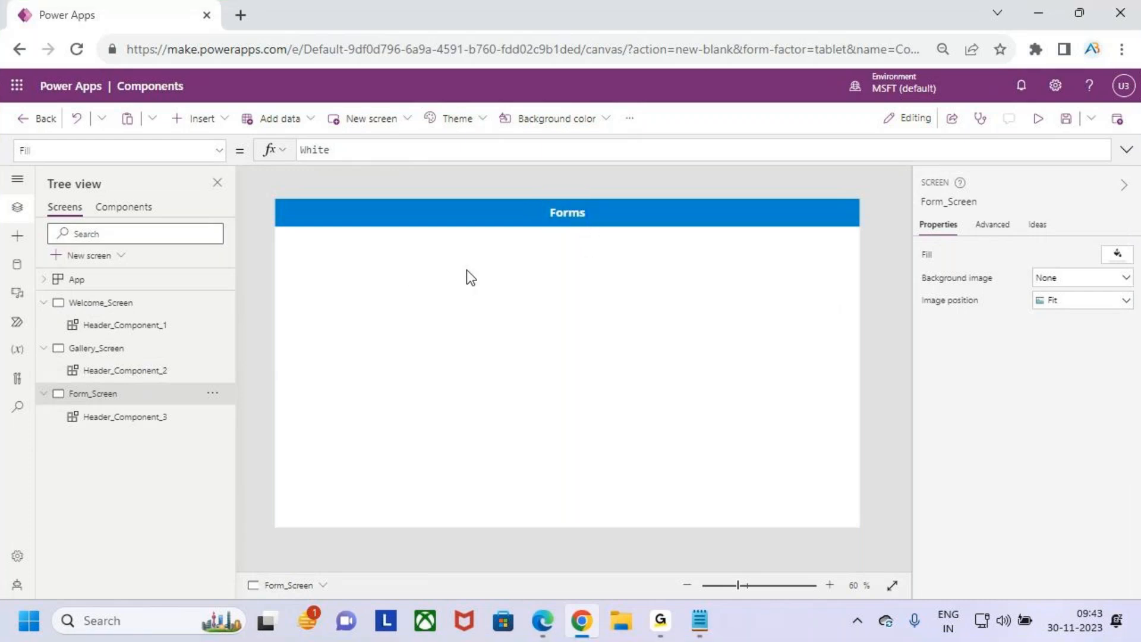
left_click(95, 307)
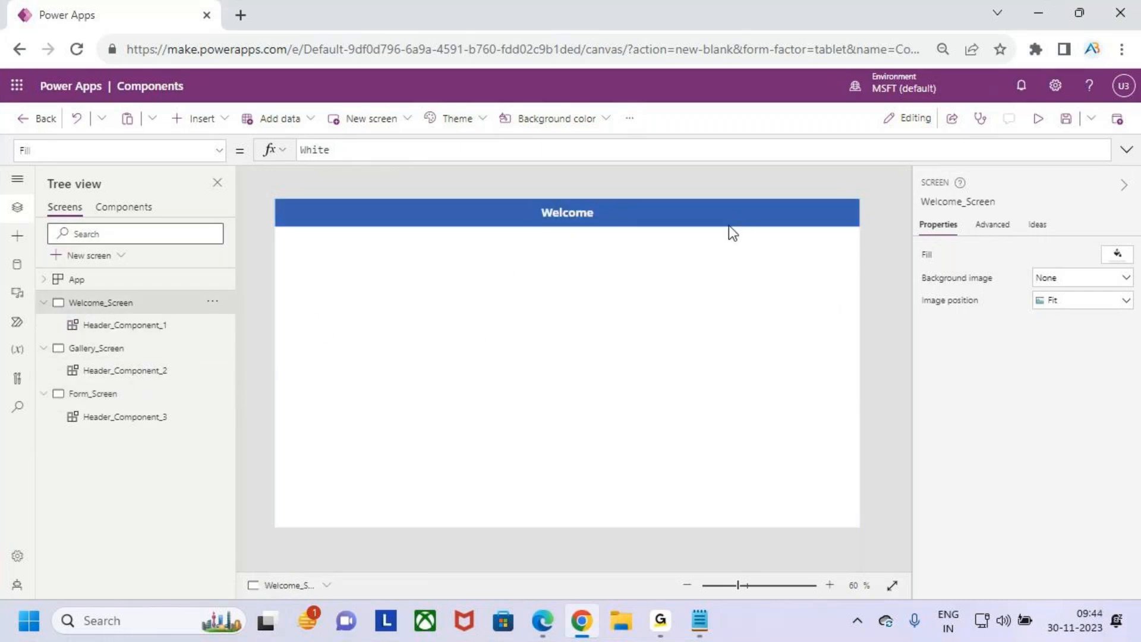
left_click(125, 210)
left_click(540, 375)
left_click(110, 283)
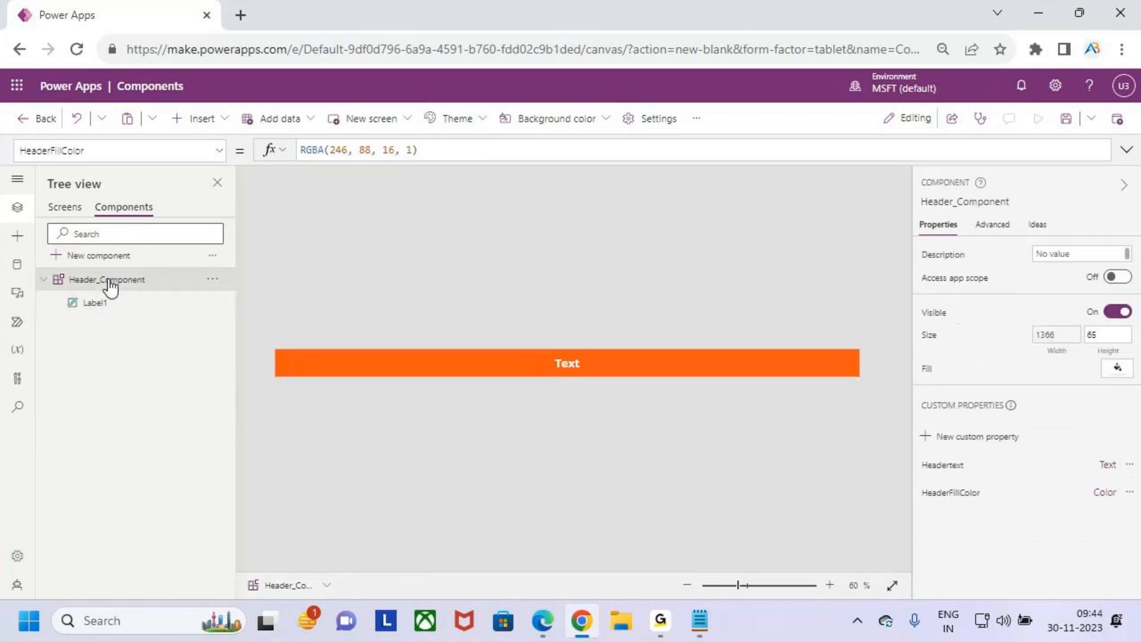
left_click(125, 302)
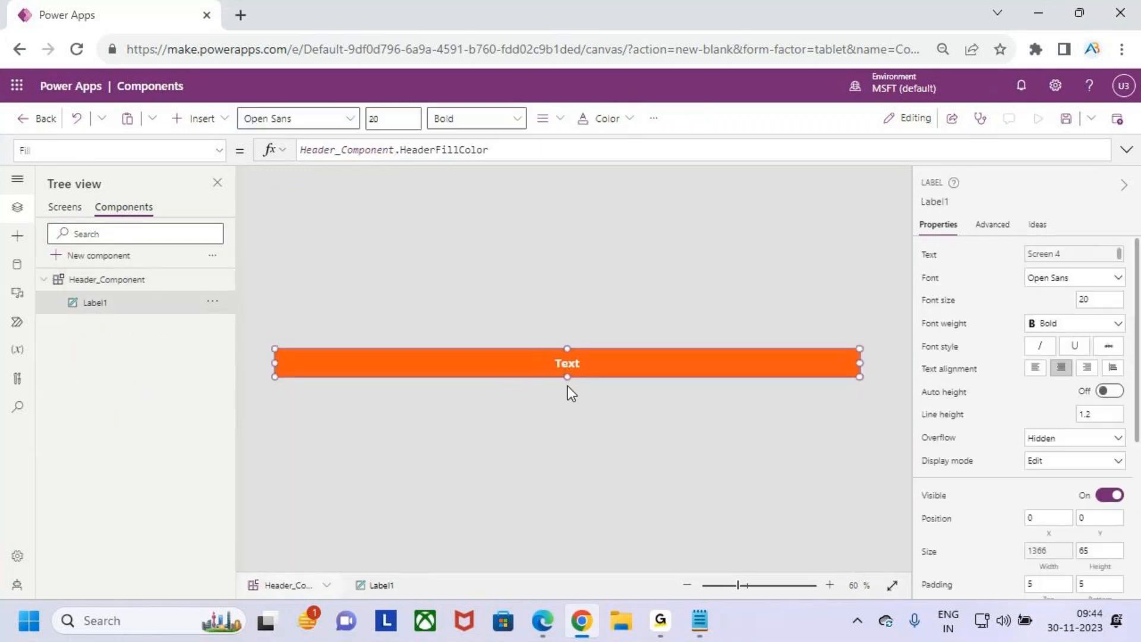
left_click(160, 290)
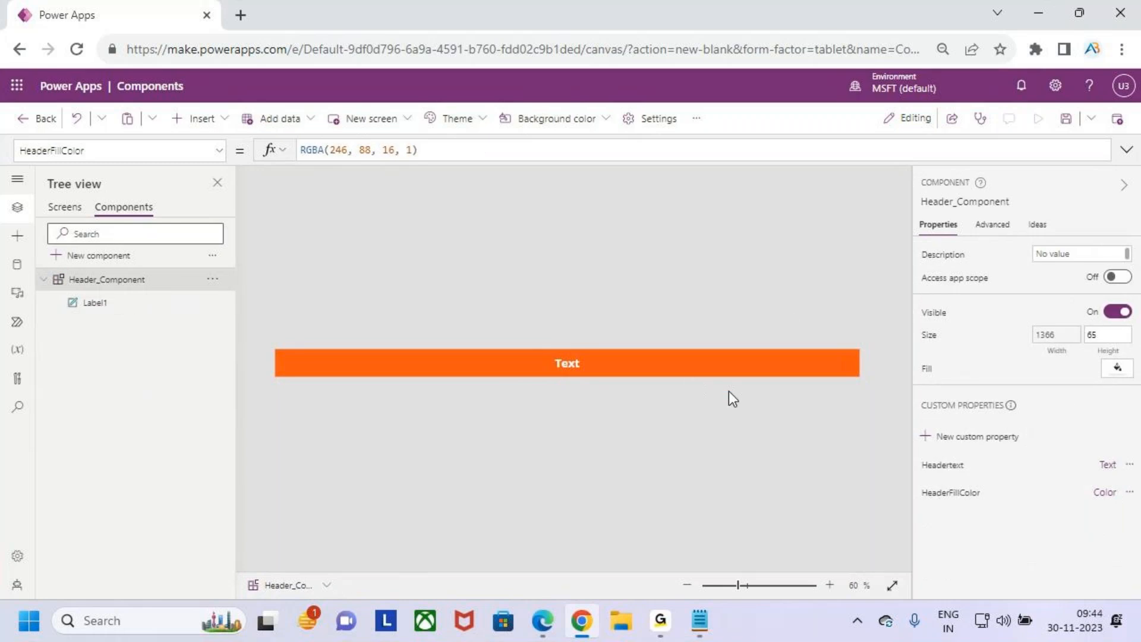
- Set the height of Label1 inside Header_Component to 75 and check the header on Welcome_Screen
left_click(594, 359)
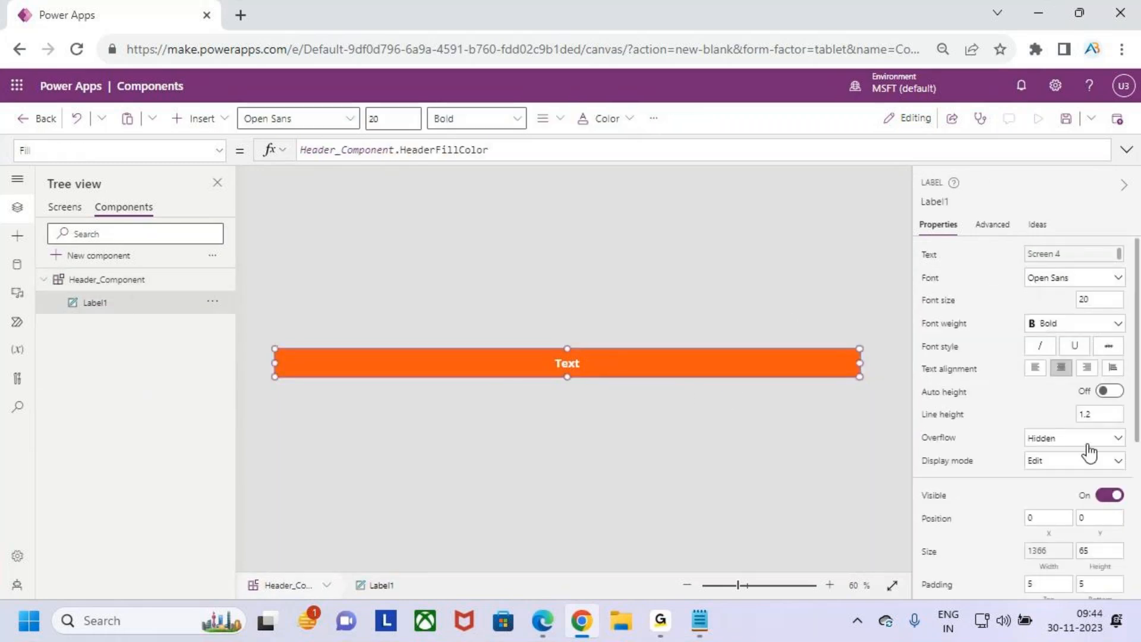
scroll(1088, 448, "down", 2)
scroll(1089, 451, "down", 1)
double_click(1100, 372)
key("BackSpace")
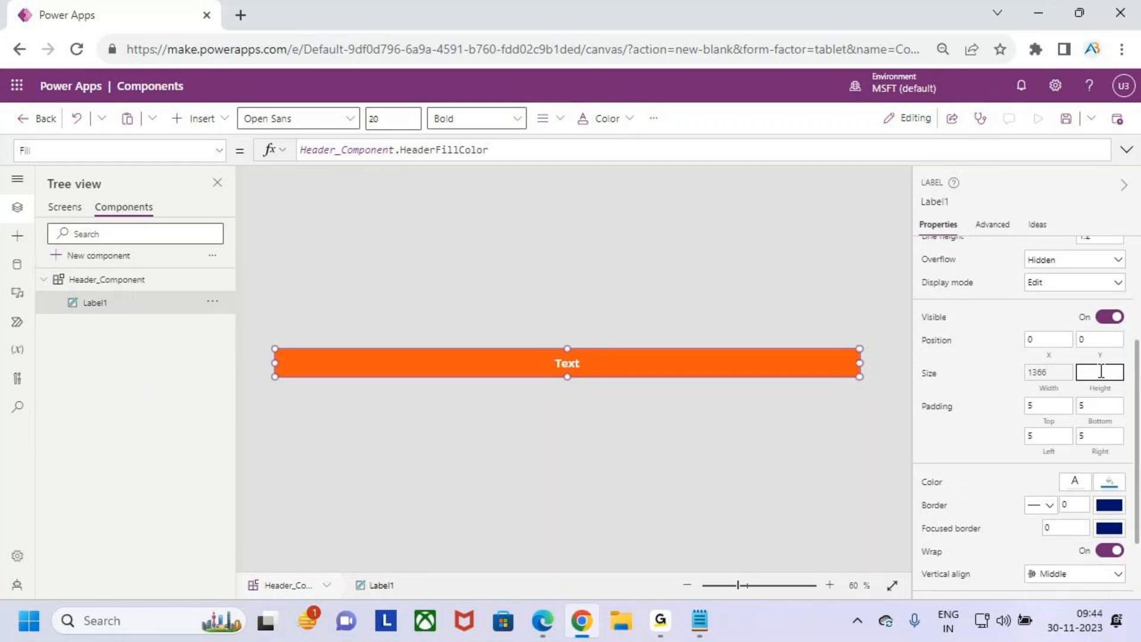
type("75")
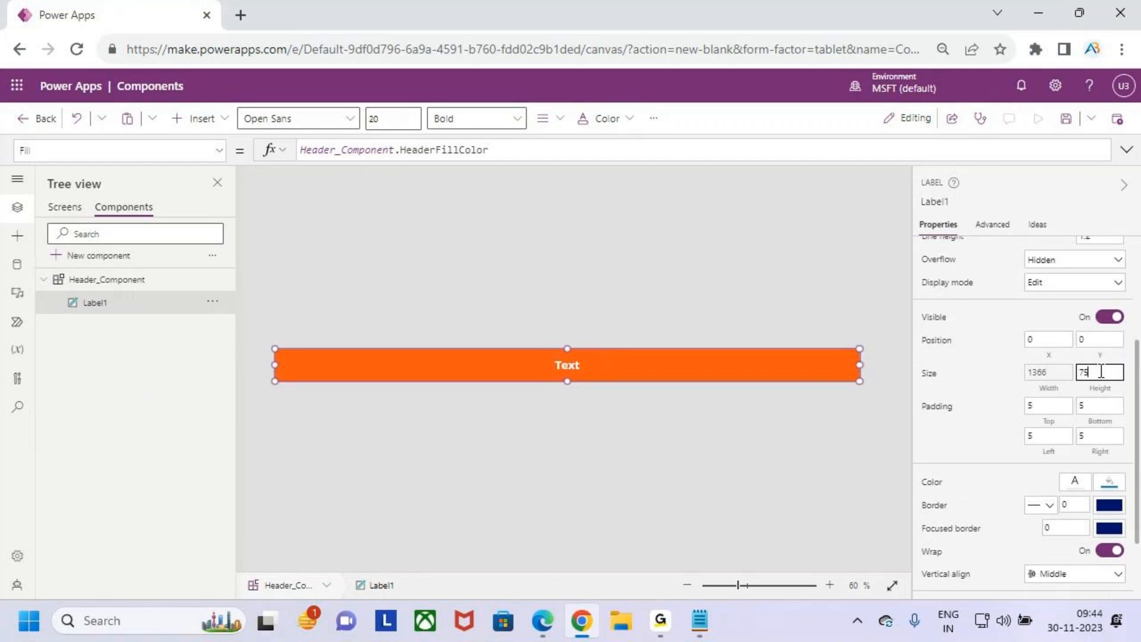
left_click(64, 206)
left_click(607, 222)
left_click(655, 340)
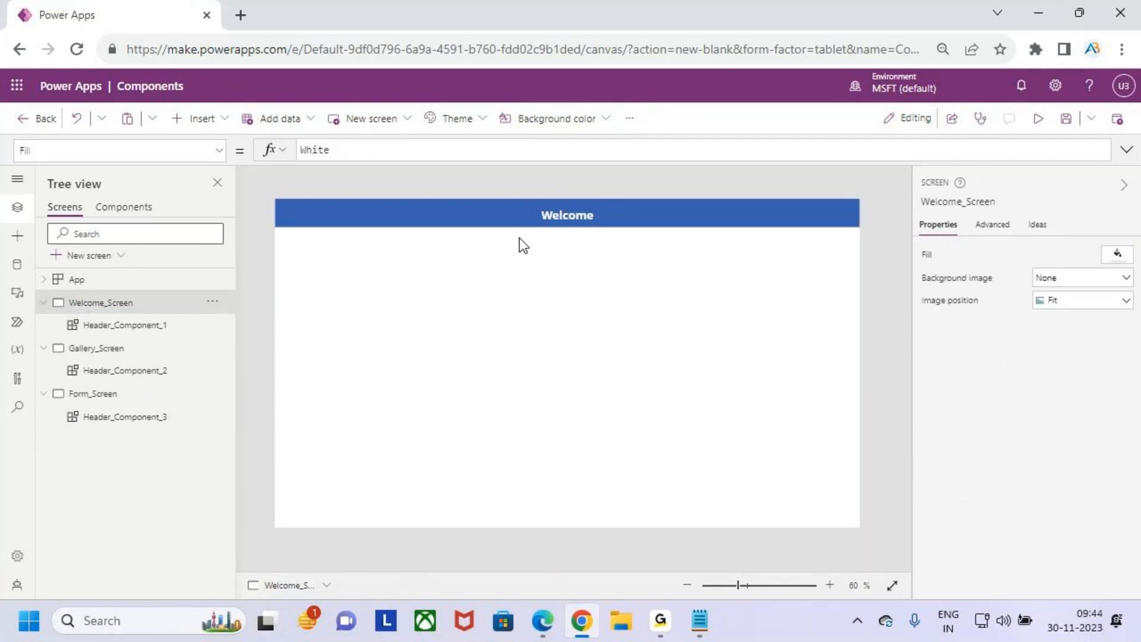
left_click(119, 208)
left_click(62, 207)
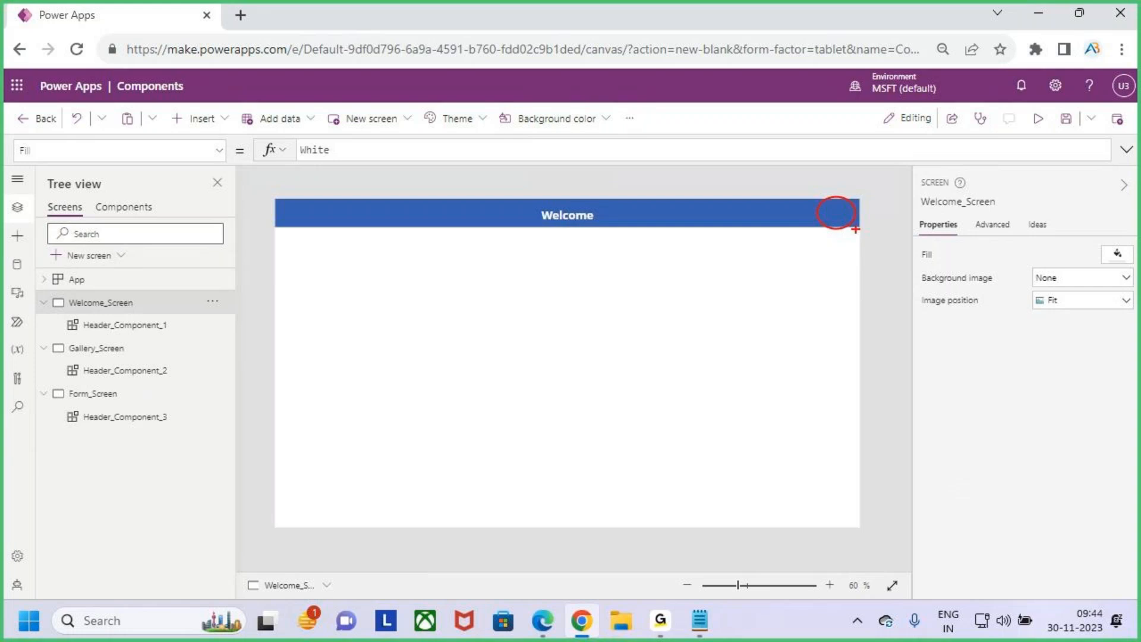
left_click_drag(841, 173, 842, 197)
left_click_drag(708, 200, 797, 209)
left_click_drag(712, 209, 798, 227)
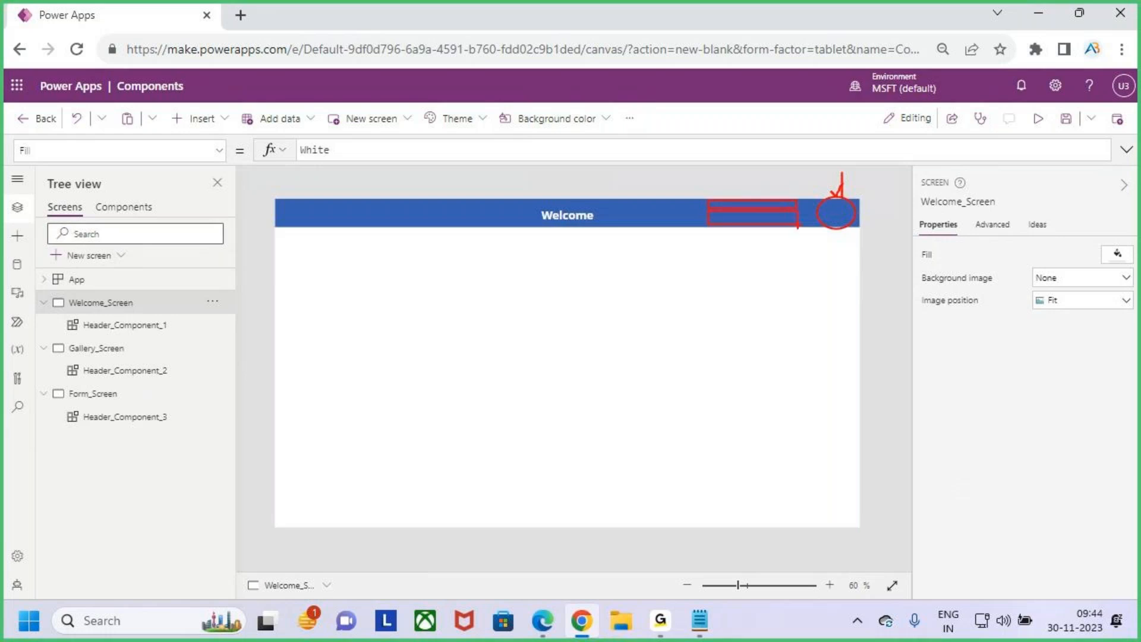
- Compare the size of Header_Component with its Header_Component_1 instance on Welcome_Screen and review the instance's available actions
key("Escape")
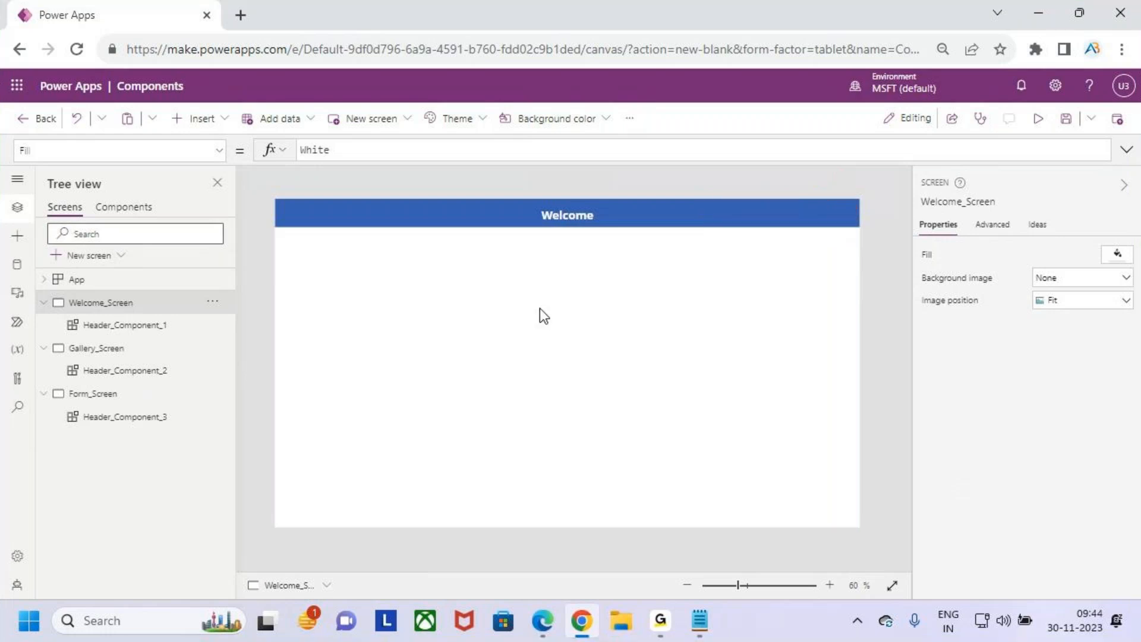
left_click(123, 207)
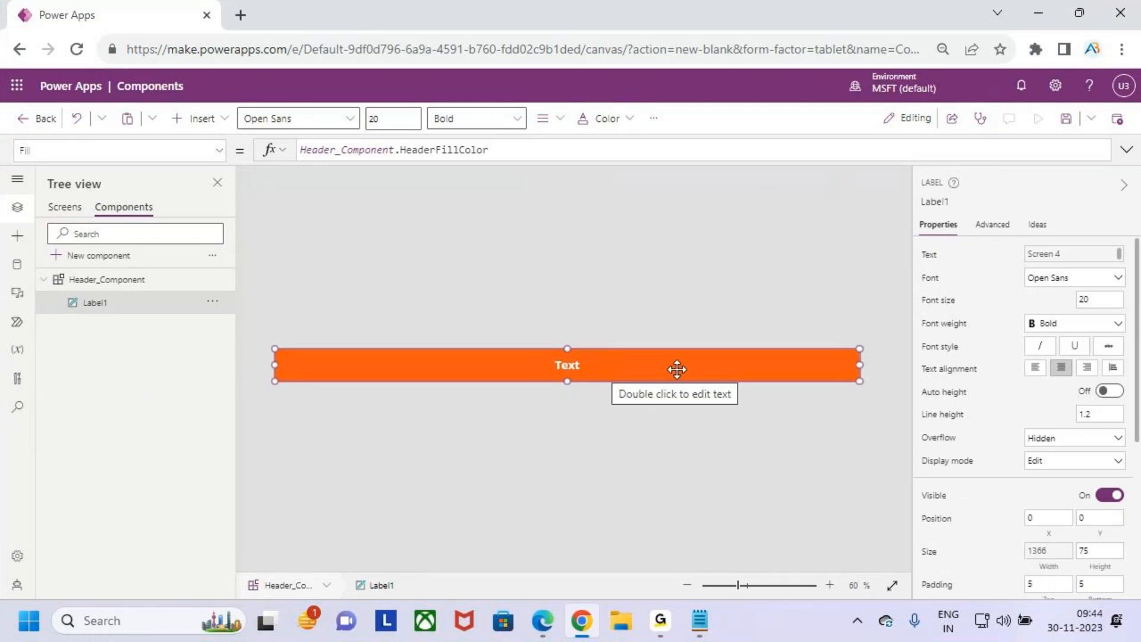
left_click(118, 280)
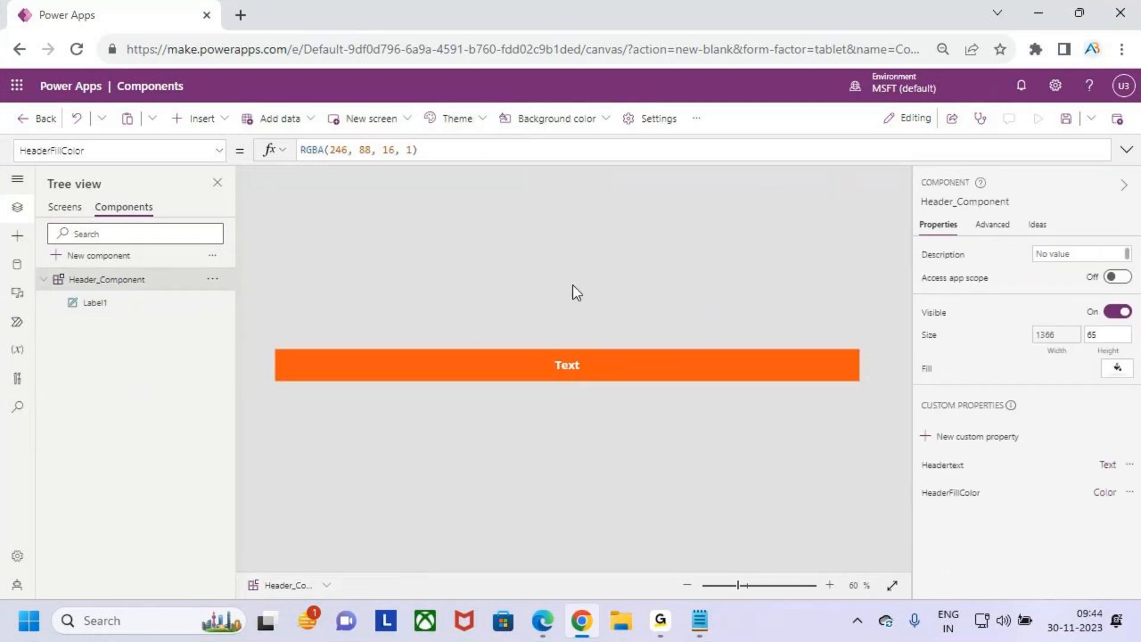
left_click(61, 208)
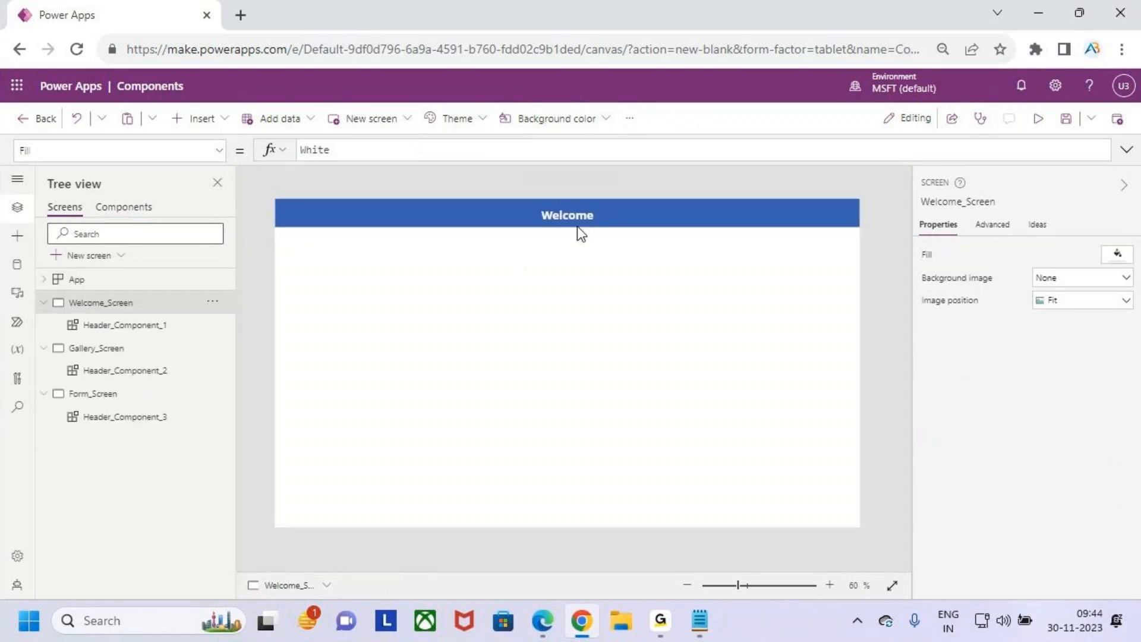
left_click(593, 212)
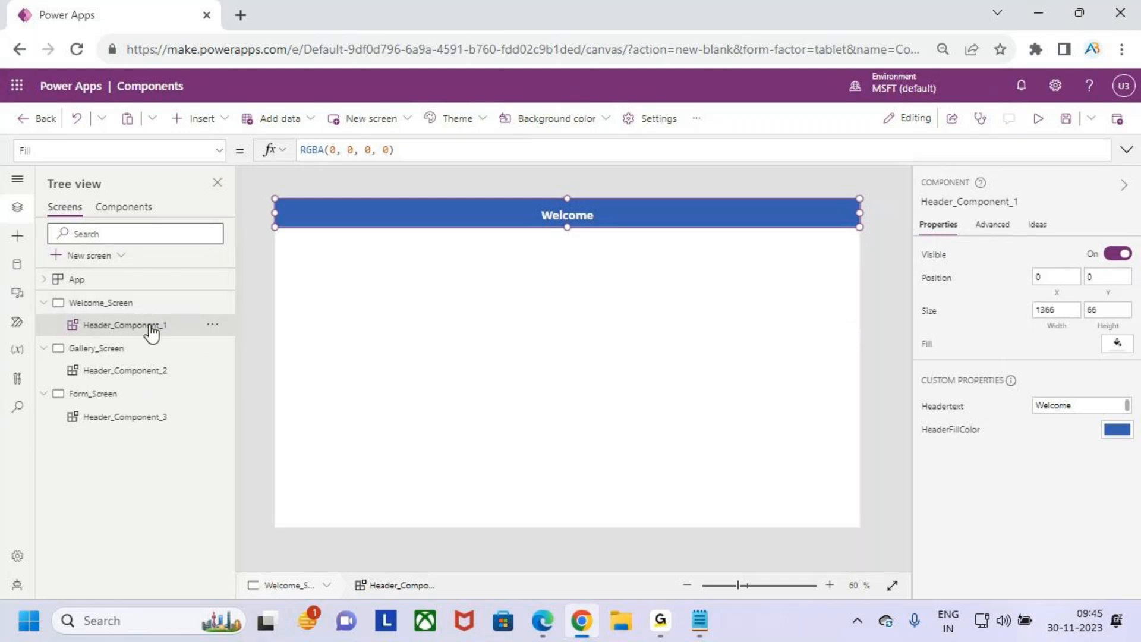
left_click(212, 326)
left_click(253, 505)
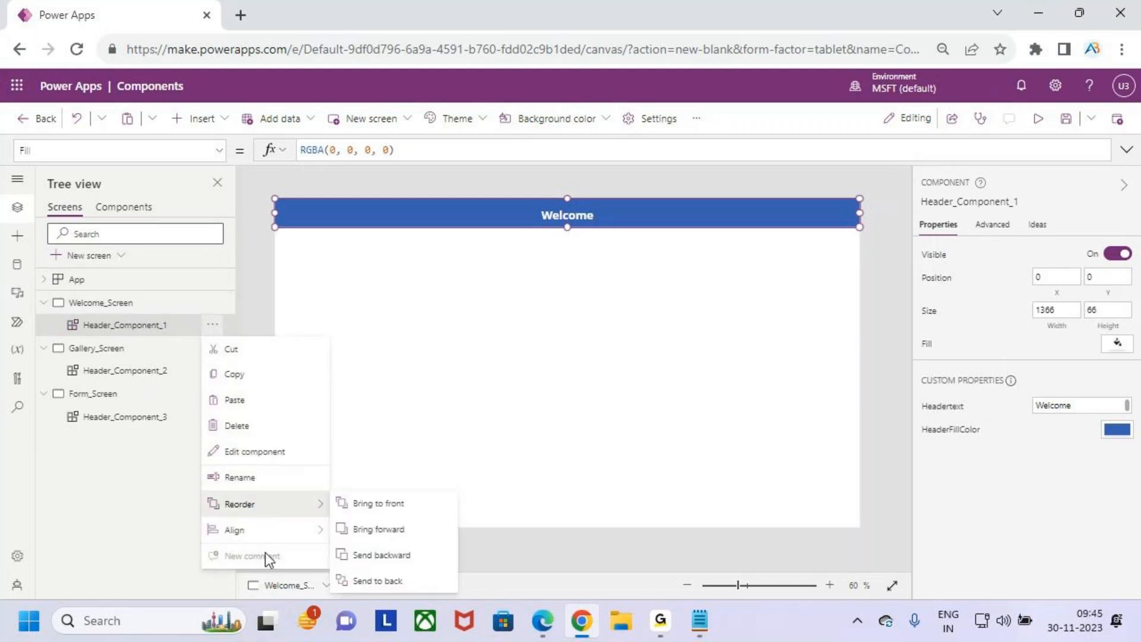
left_click(451, 365)
- Save the app and publish the current version
left_click(1065, 119)
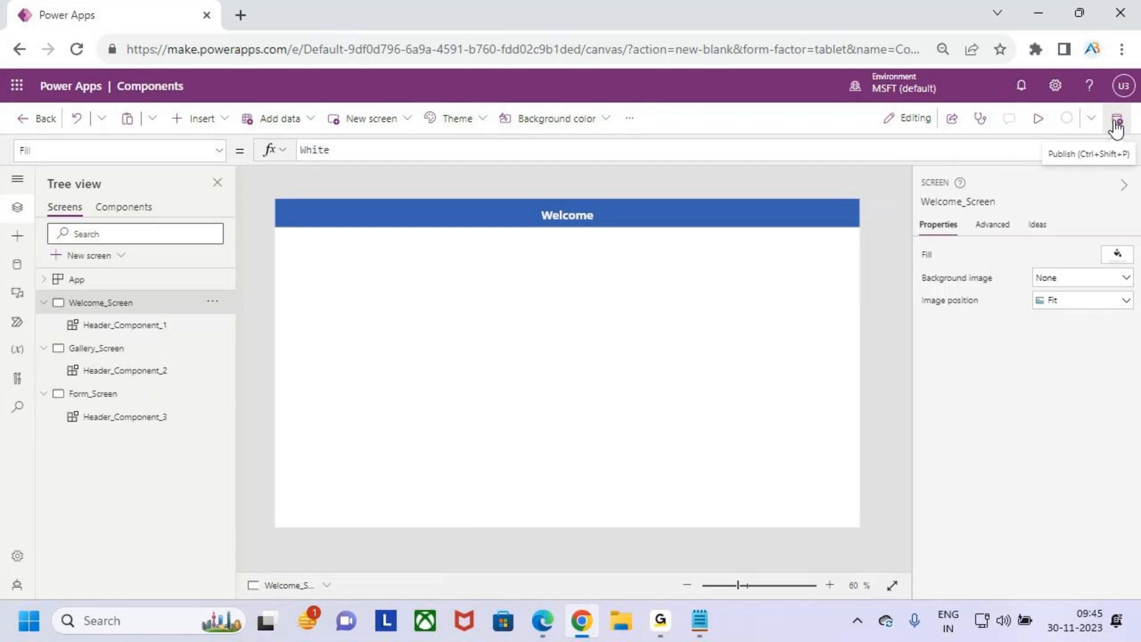
left_click(1116, 125)
left_click(619, 491)
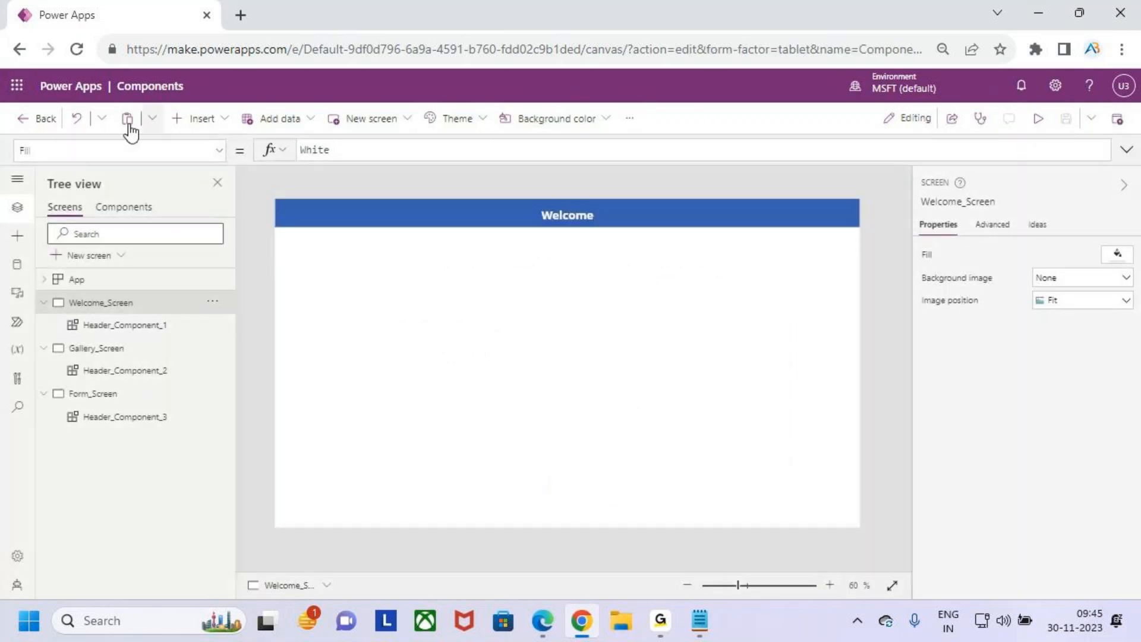
- Reload the app in the browser, dismiss the welcome and read-only notices, and regain editing control
left_click(77, 49)
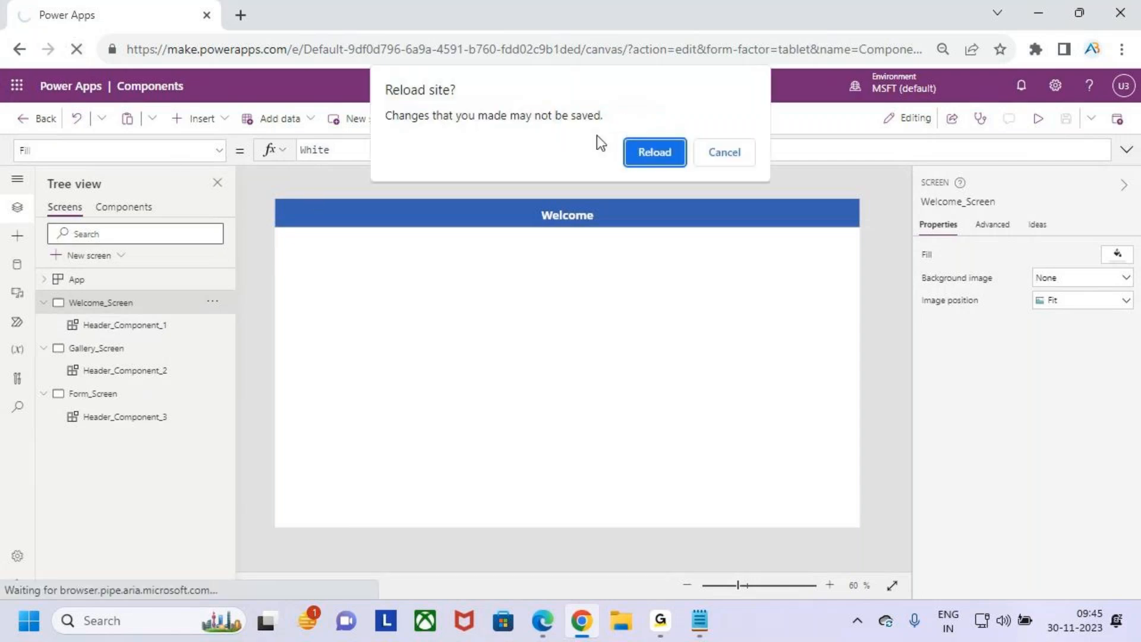
left_click(642, 148)
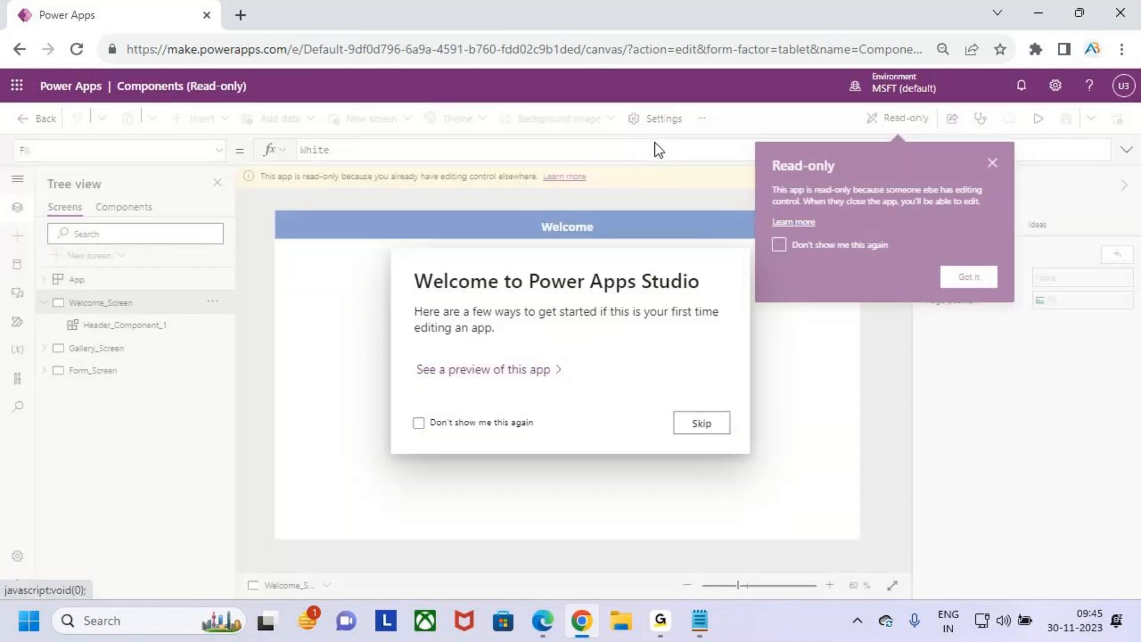
left_click(701, 423)
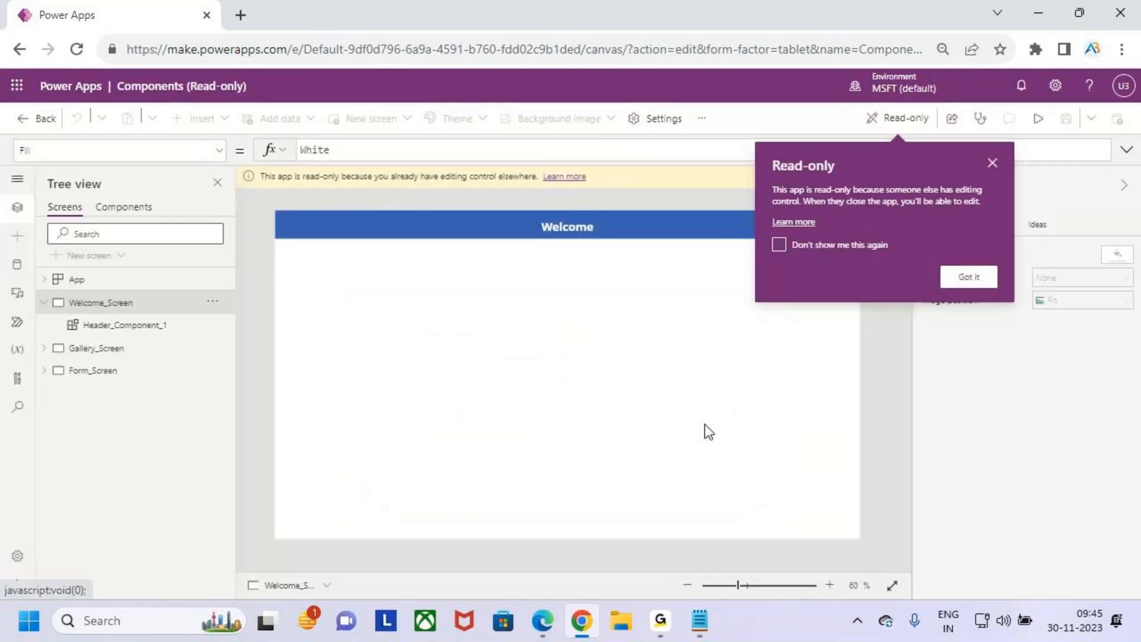
left_click(968, 277)
left_click(864, 176)
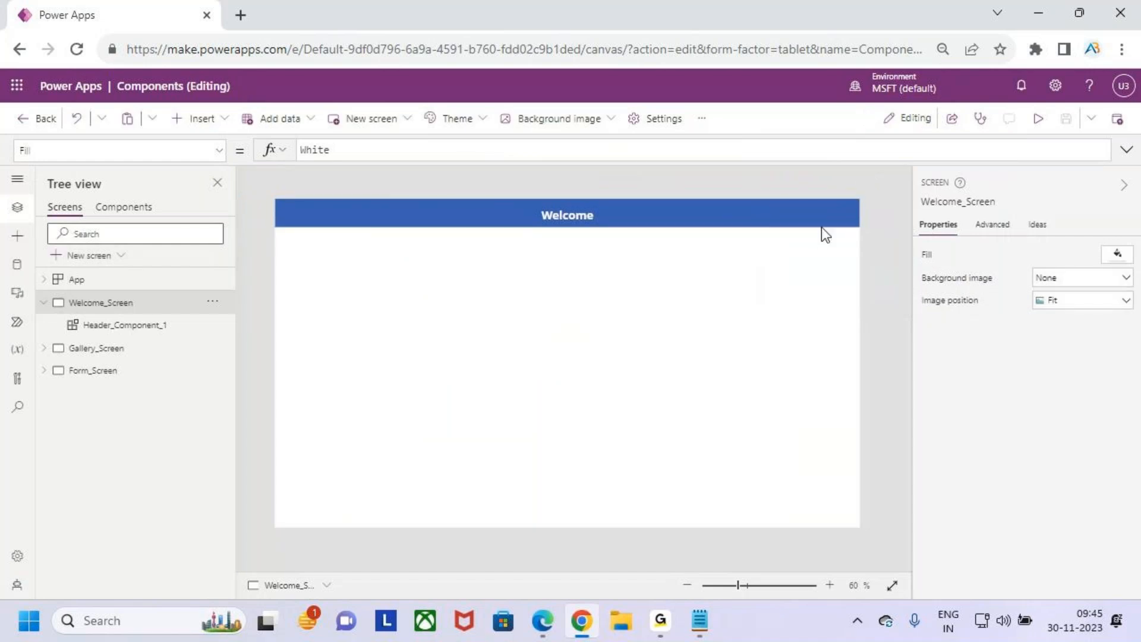
- Set the height of Header_Component to 75 to match Label1 and check the header on Gallery_Screen
left_click(718, 221)
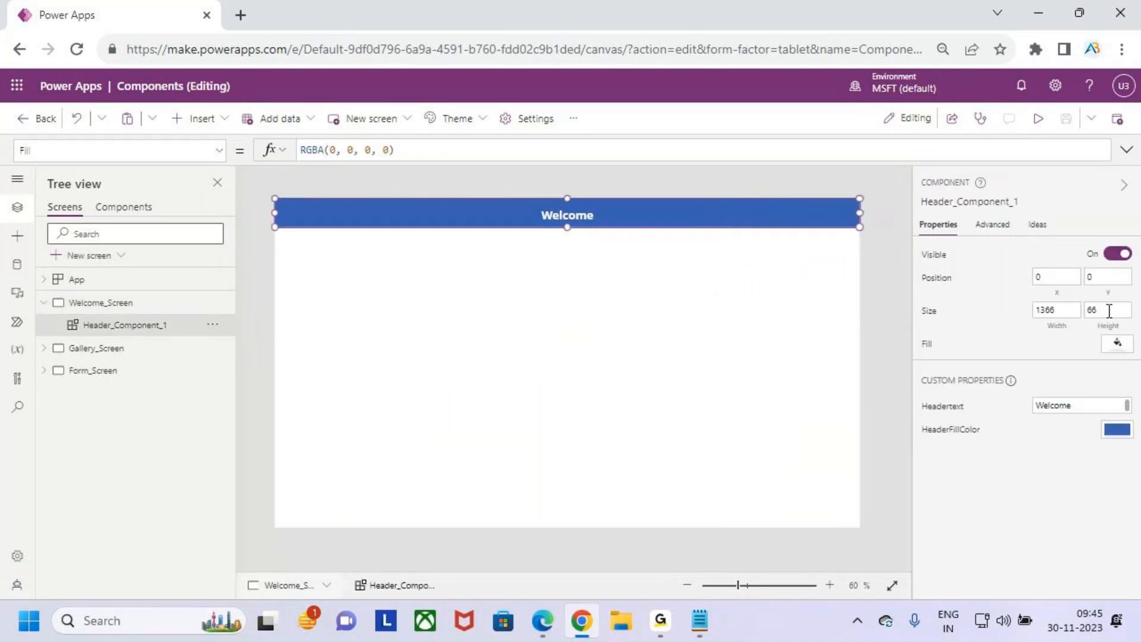
left_click(94, 348)
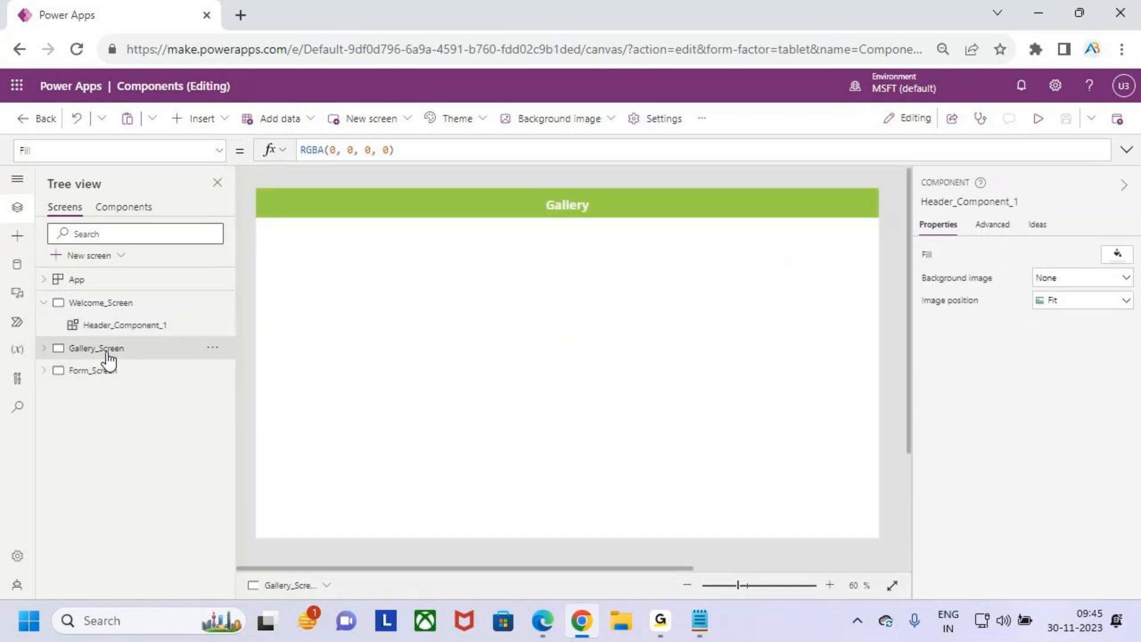
left_click(131, 212)
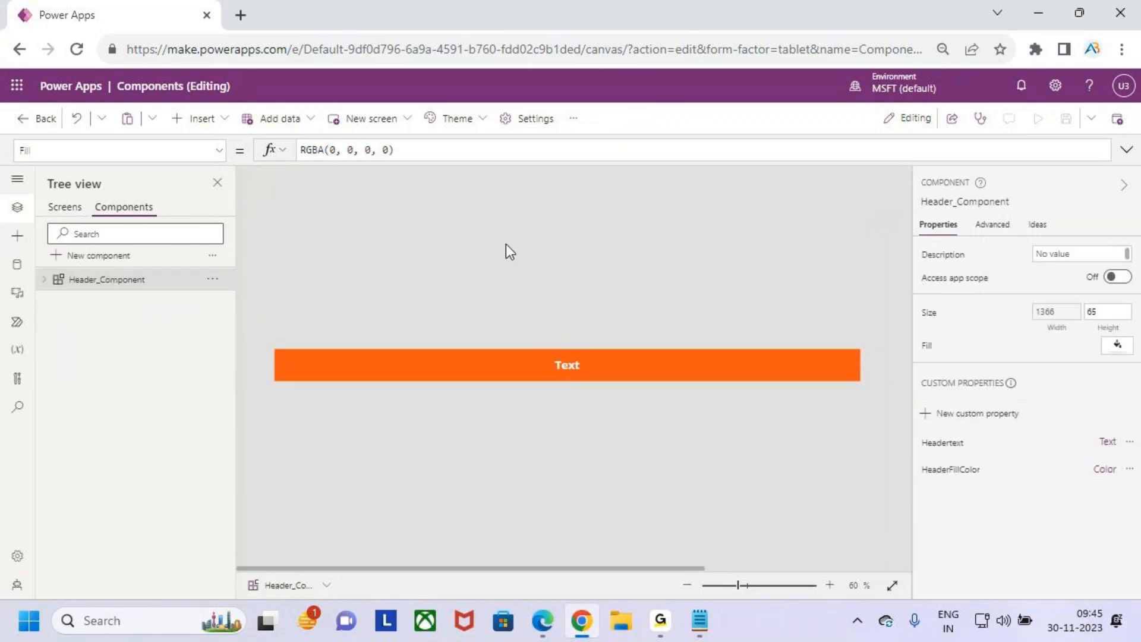
left_click(579, 363)
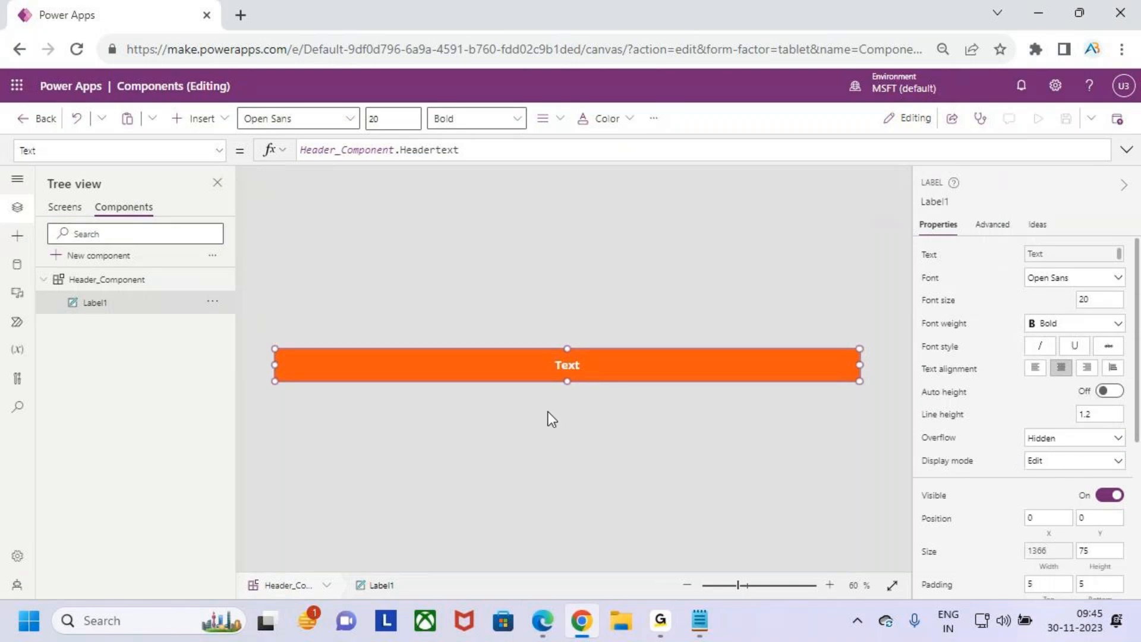
left_click(148, 285)
left_click(1096, 313)
left_click_drag(1096, 313, 1061, 324)
key("BackSpace")
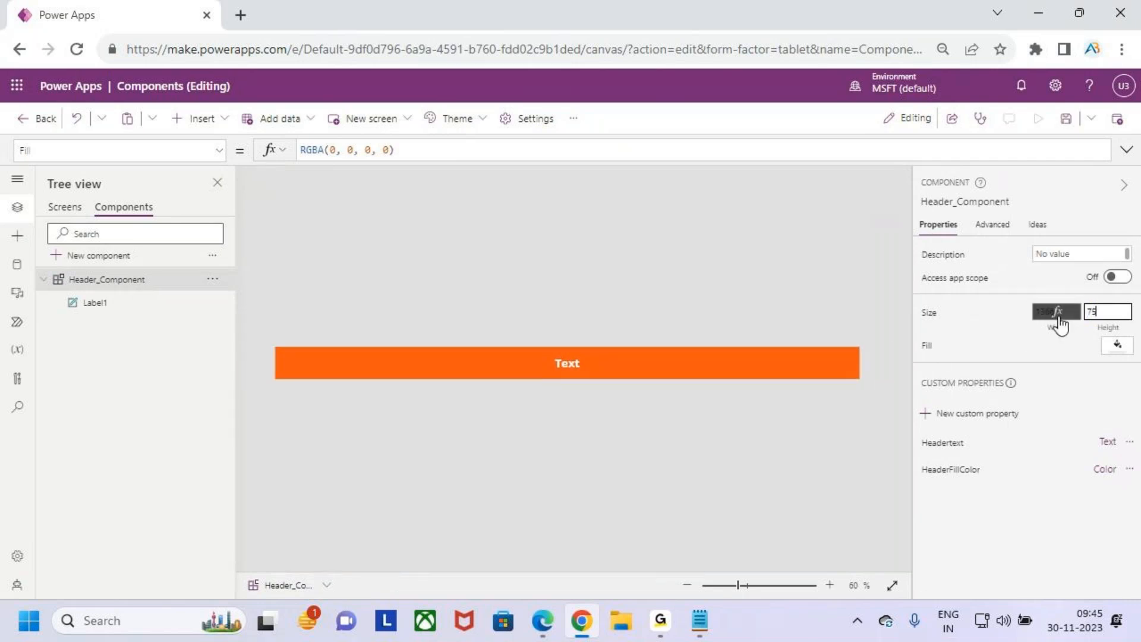
left_click(96, 303)
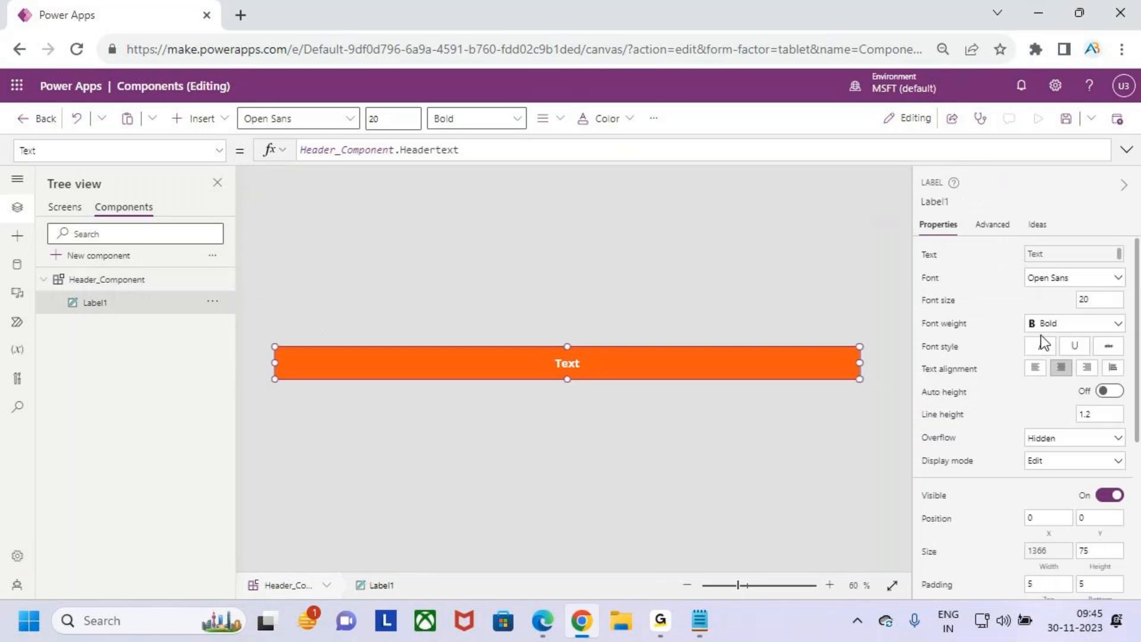
scroll(1074, 362, "down", 5)
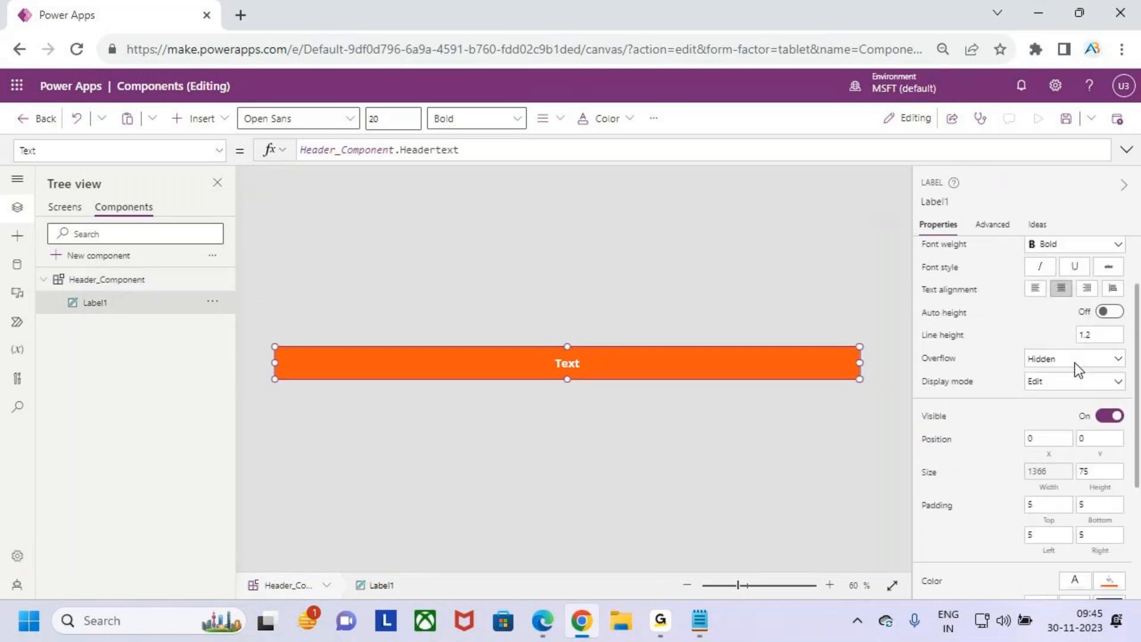
left_click(59, 207)
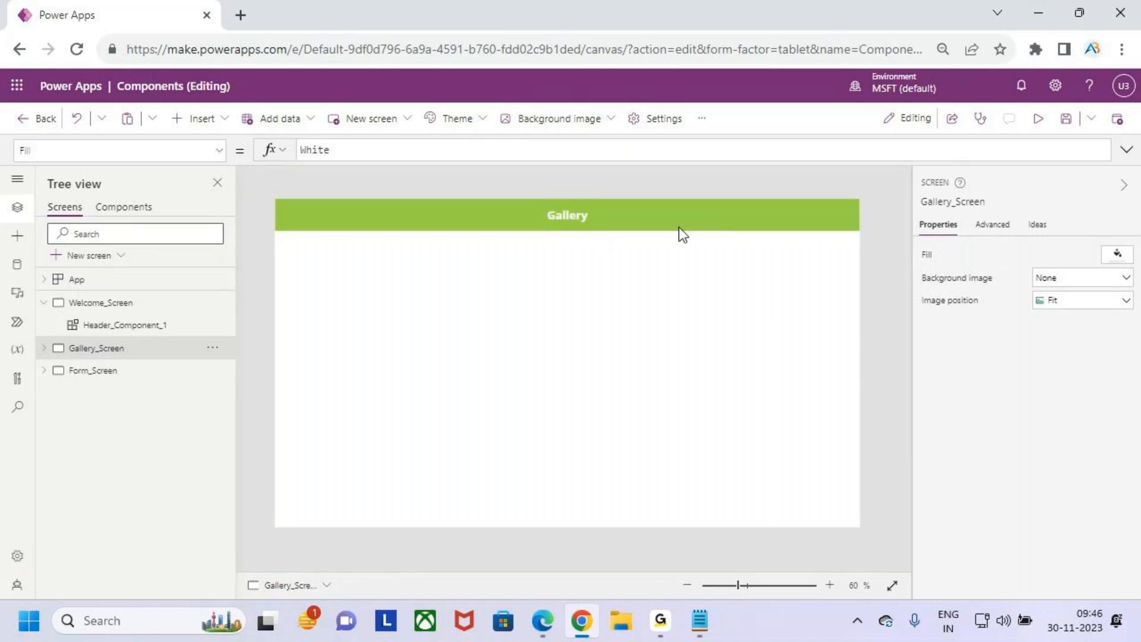
key("ctrl+2")
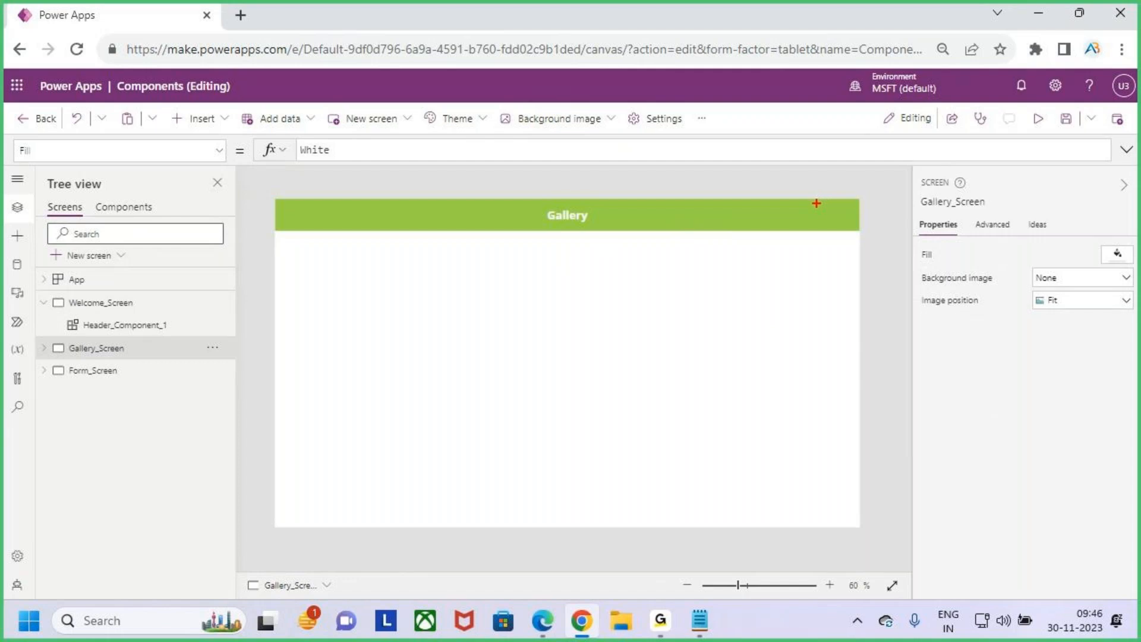
left_click_drag(810, 201, 831, 230)
mouse_move(709, 203)
left_mouse_down()
mouse_move(762, 221)
mouse_move(762, 241)
left_mouse_up()
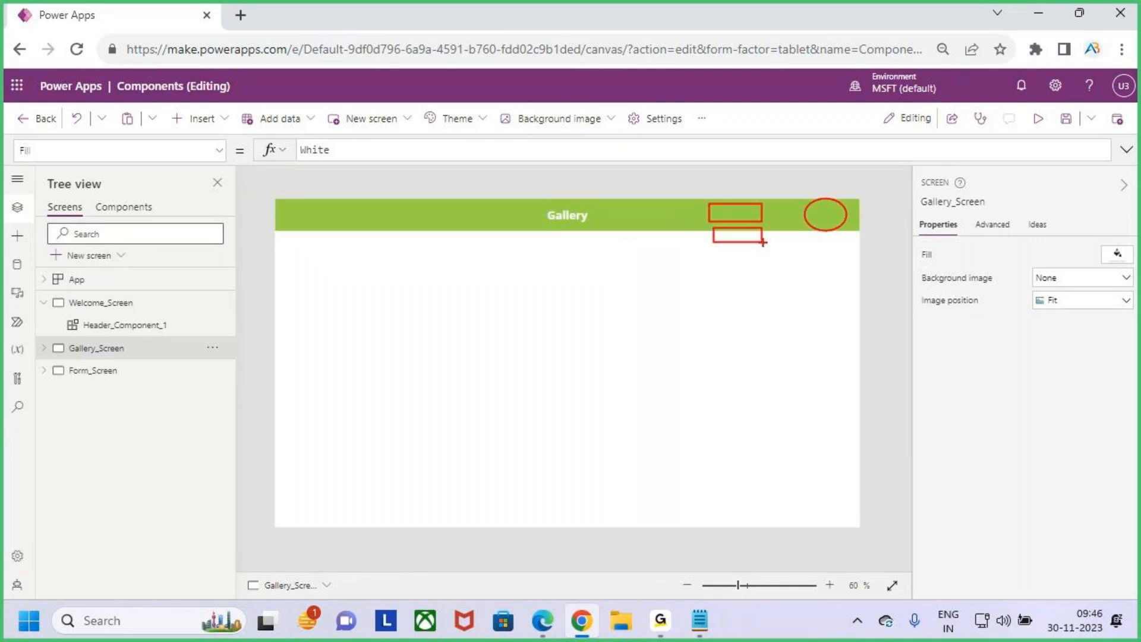
key("Escape")
- Insert an image control into Header_Component at the right end of the header, about 66 wide and 75 high
left_click(124, 207)
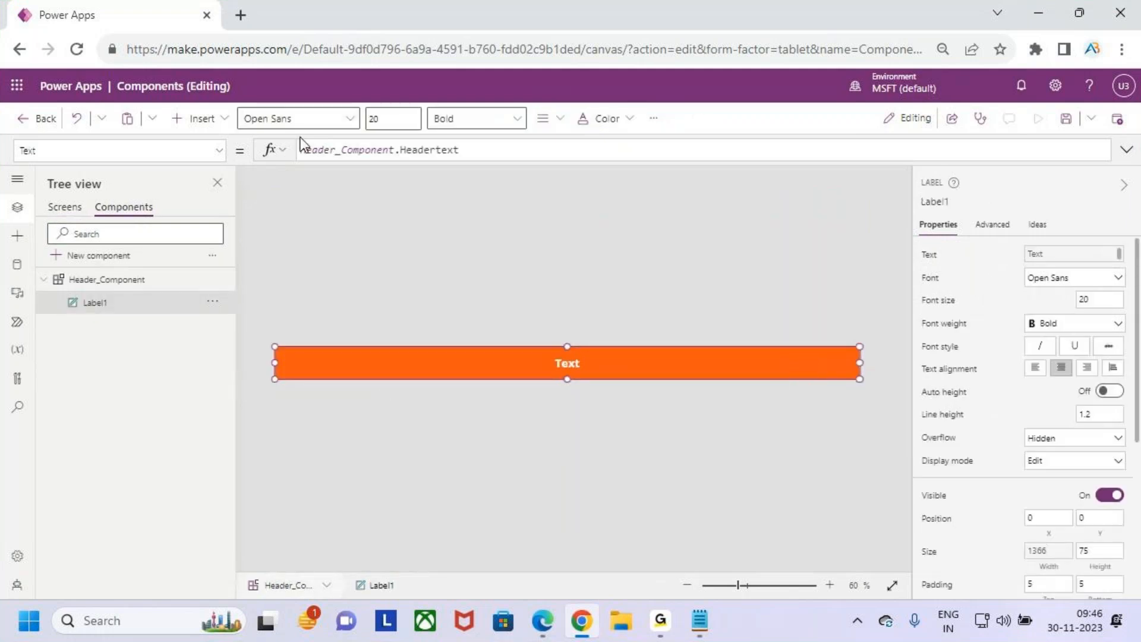
left_click(201, 119)
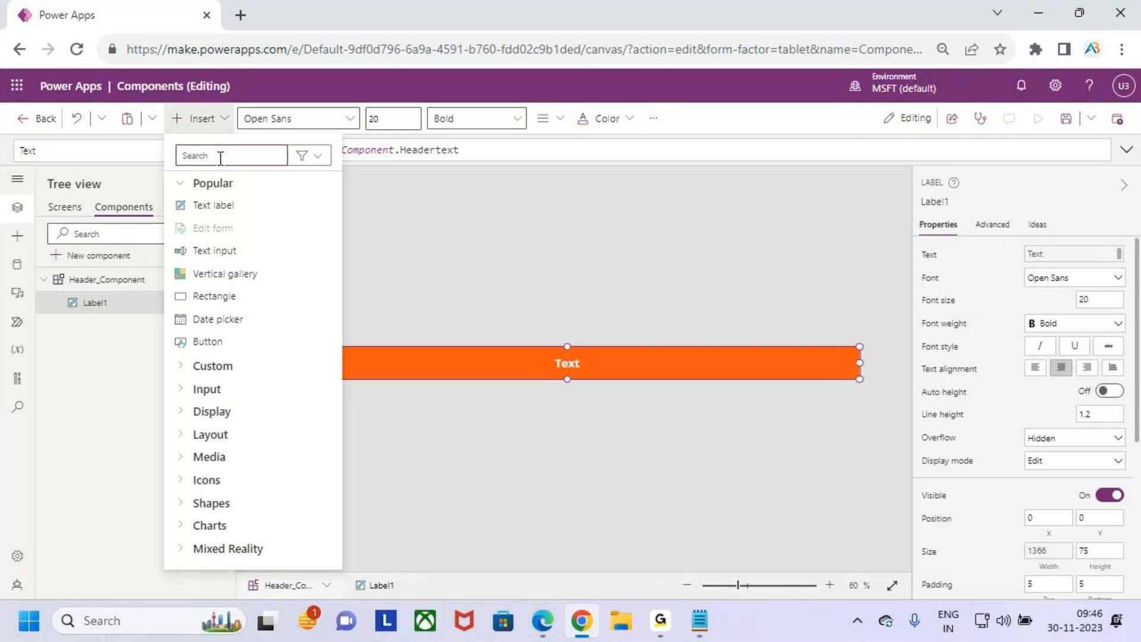
type("ima")
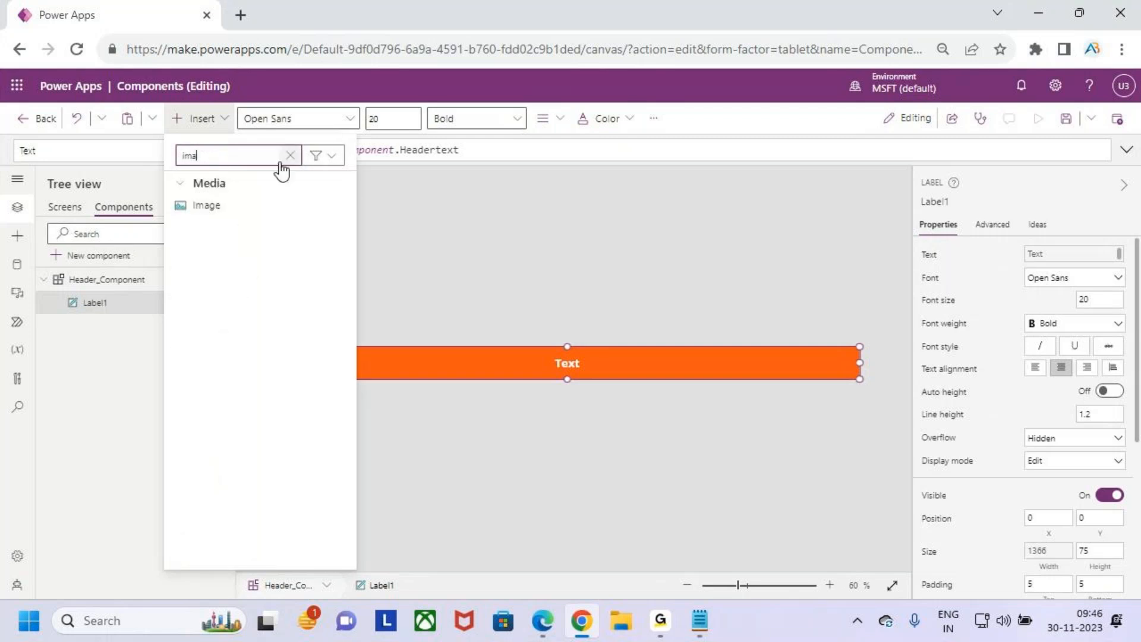
left_click(270, 205)
left_click_drag(315, 363, 867, 352)
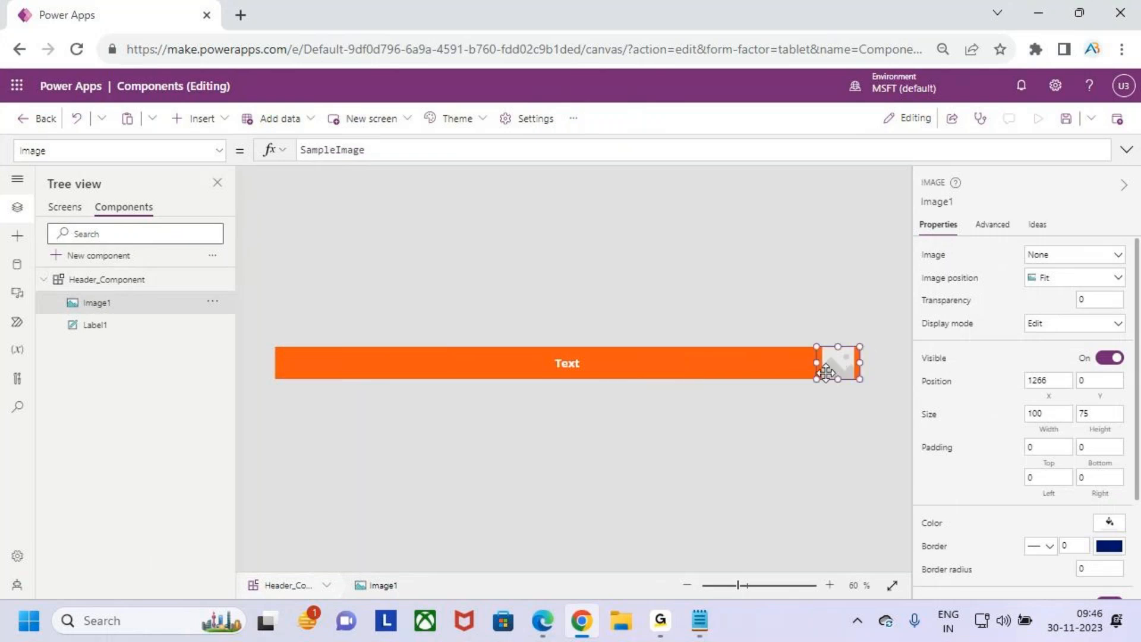
left_click_drag(815, 379, 829, 378)
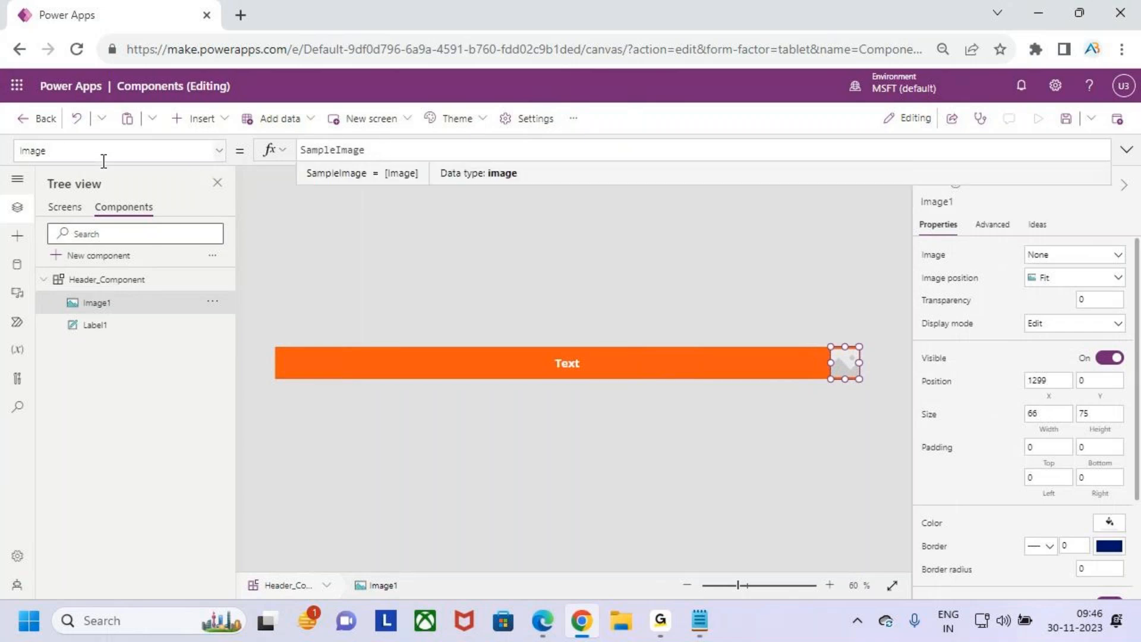
- Set the Image property of Image1 to User().Image and widen the control to about 76
left_click(69, 151)
key("Escape")
left_click_drag(398, 150, 245, 151)
type("user")
key("Tab")
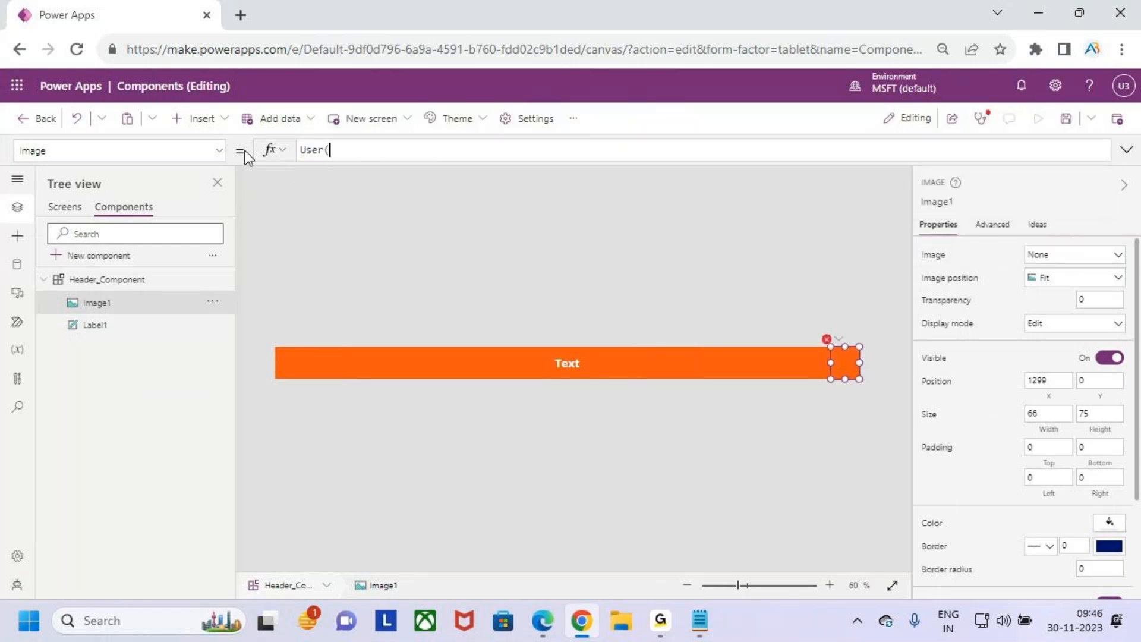
type(").i")
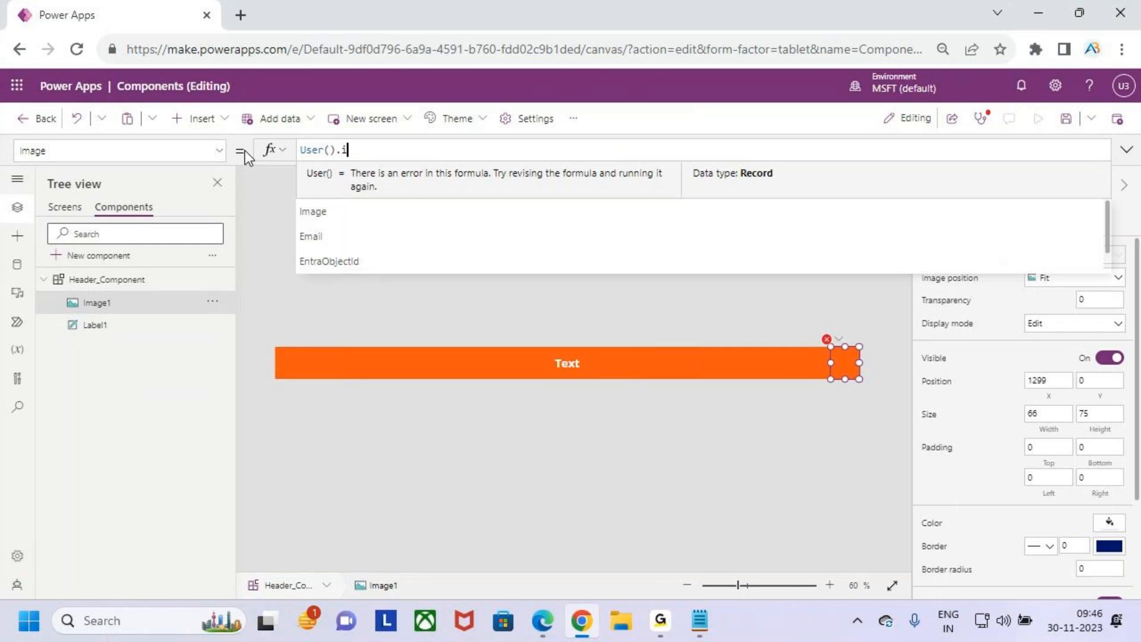
key("Tab")
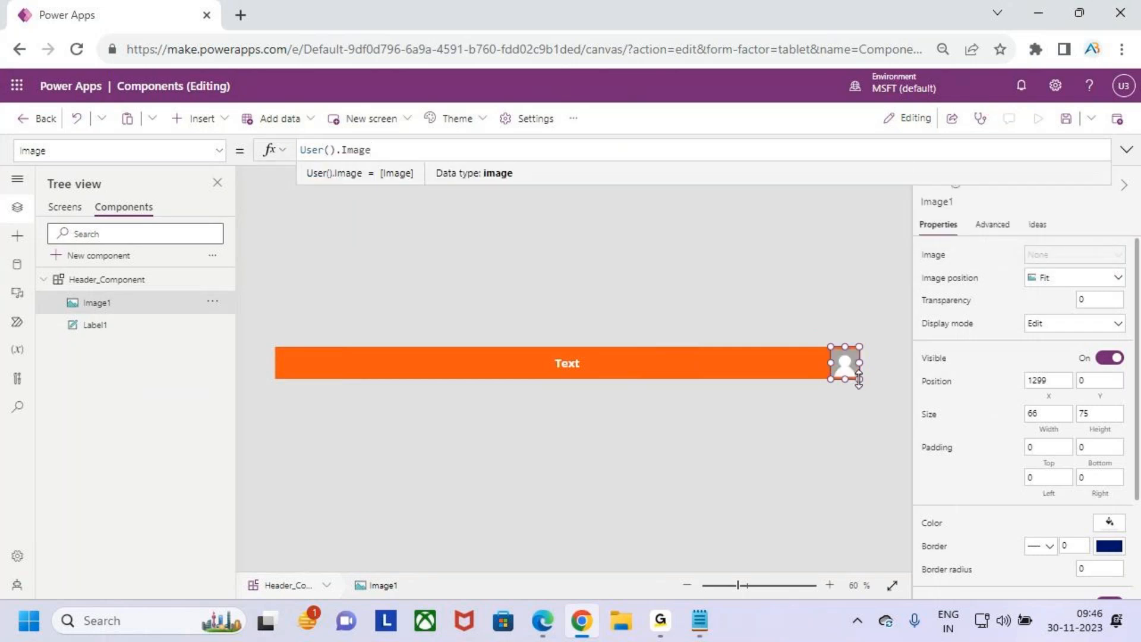
left_click(846, 347)
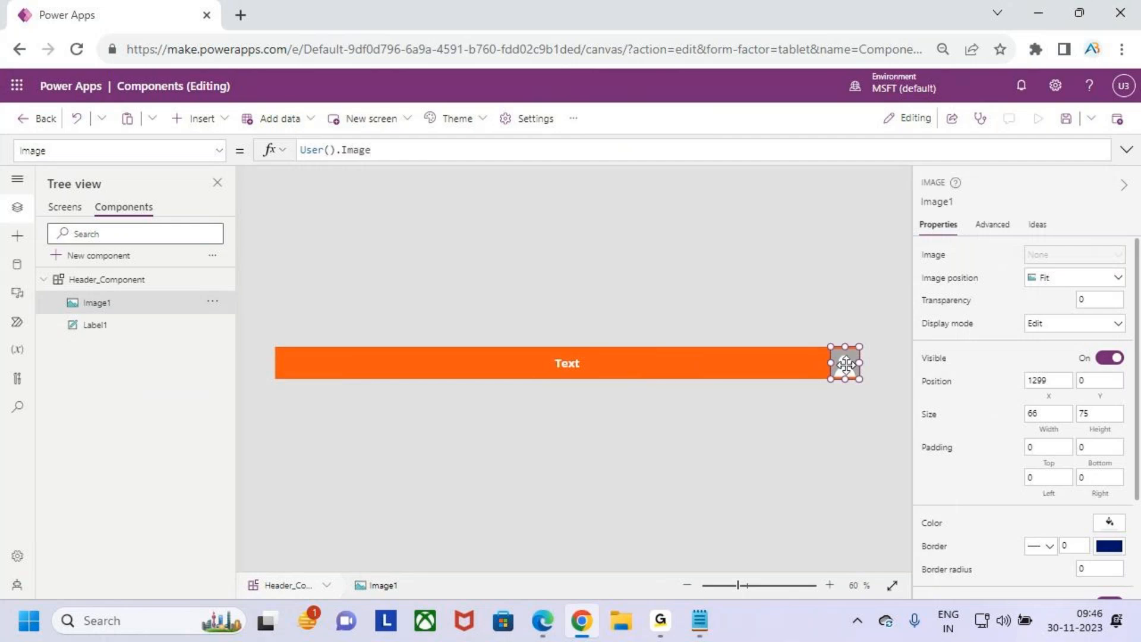
left_click_drag(831, 363, 830, 366)
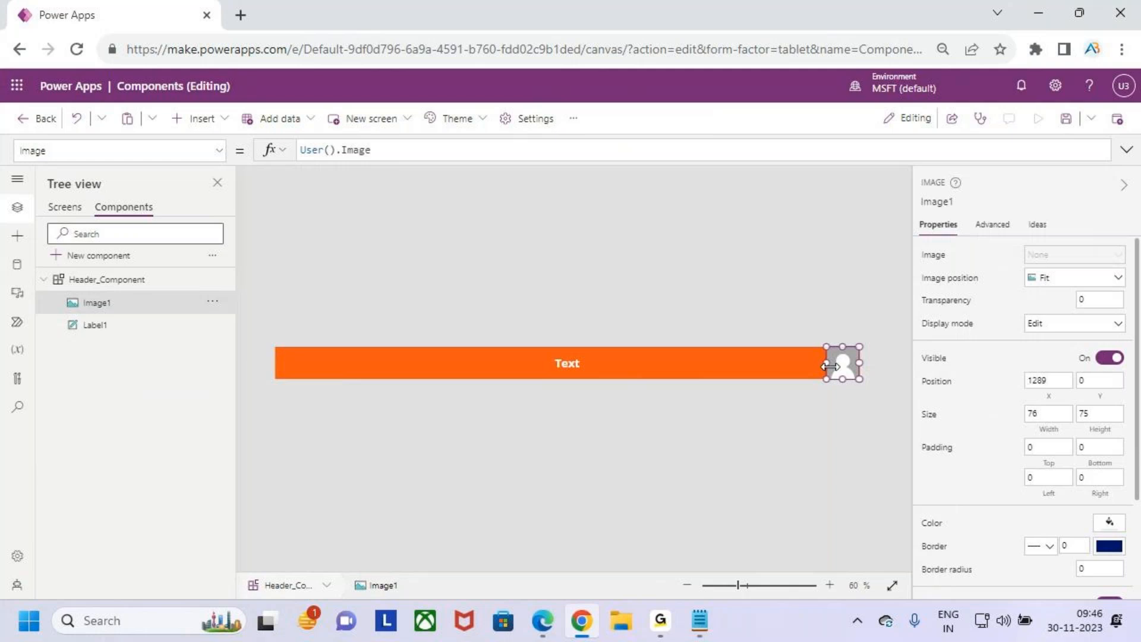
left_click(1125, 88)
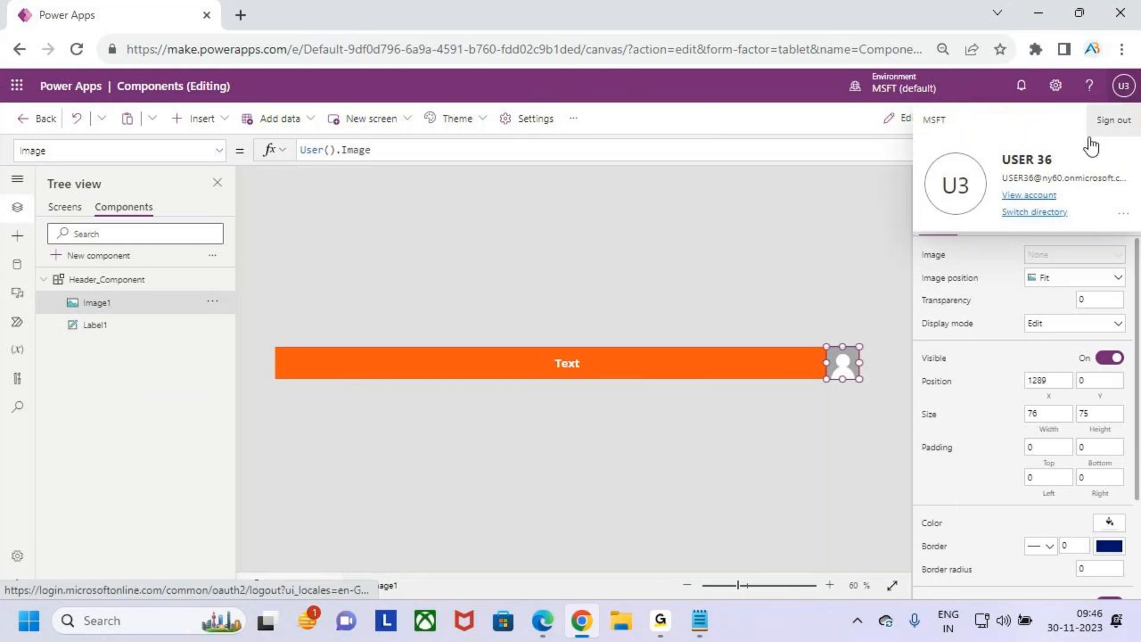
left_click(1037, 201)
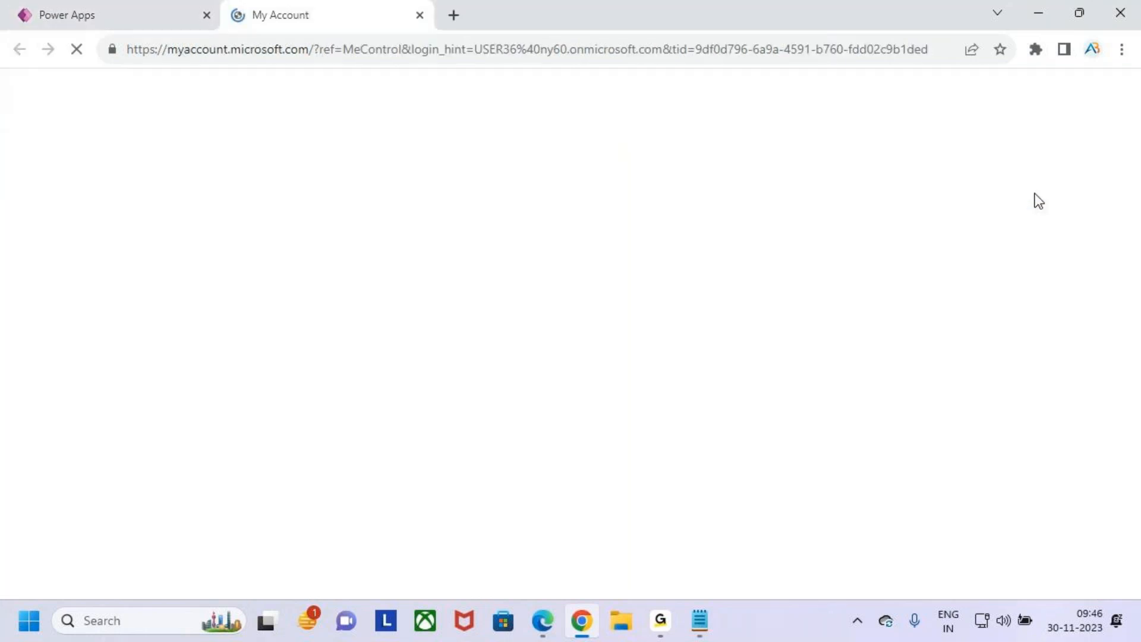
left_click(116, 2)
- Start uploading a new profile photo for the signed-in account and browse to the Desktop folder for the picture
left_click(1119, 89)
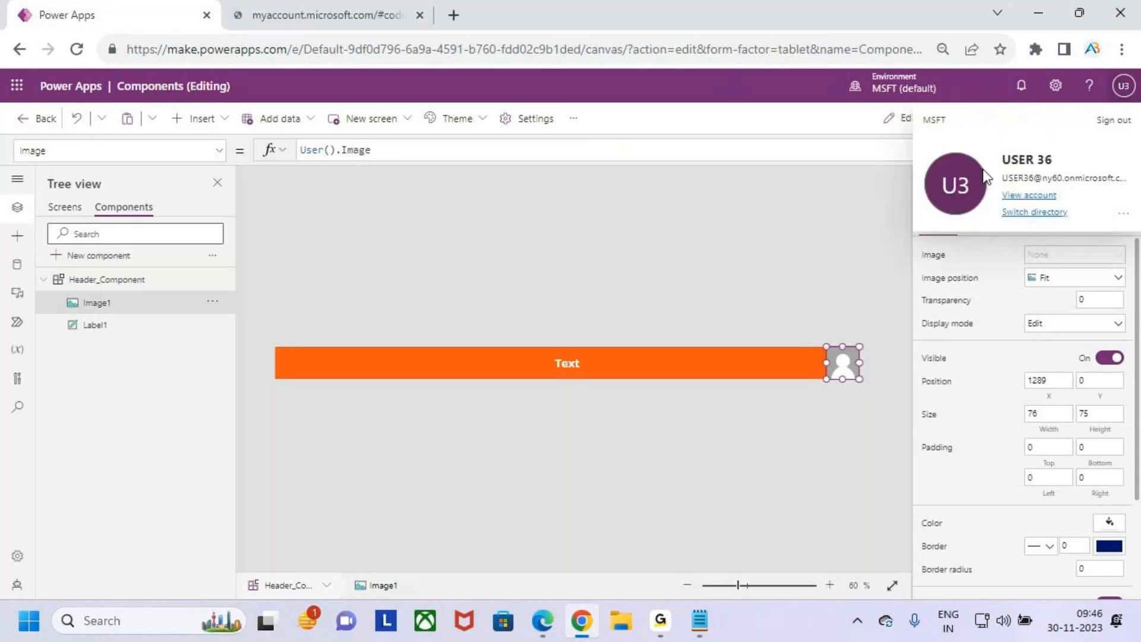
left_click(948, 174)
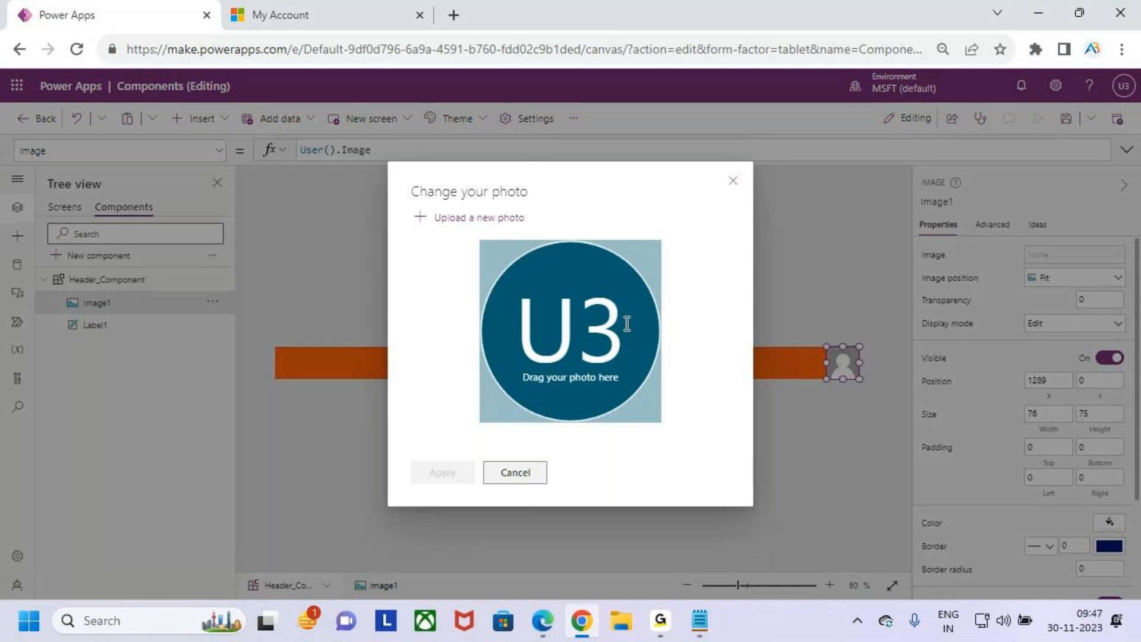
left_click(483, 219)
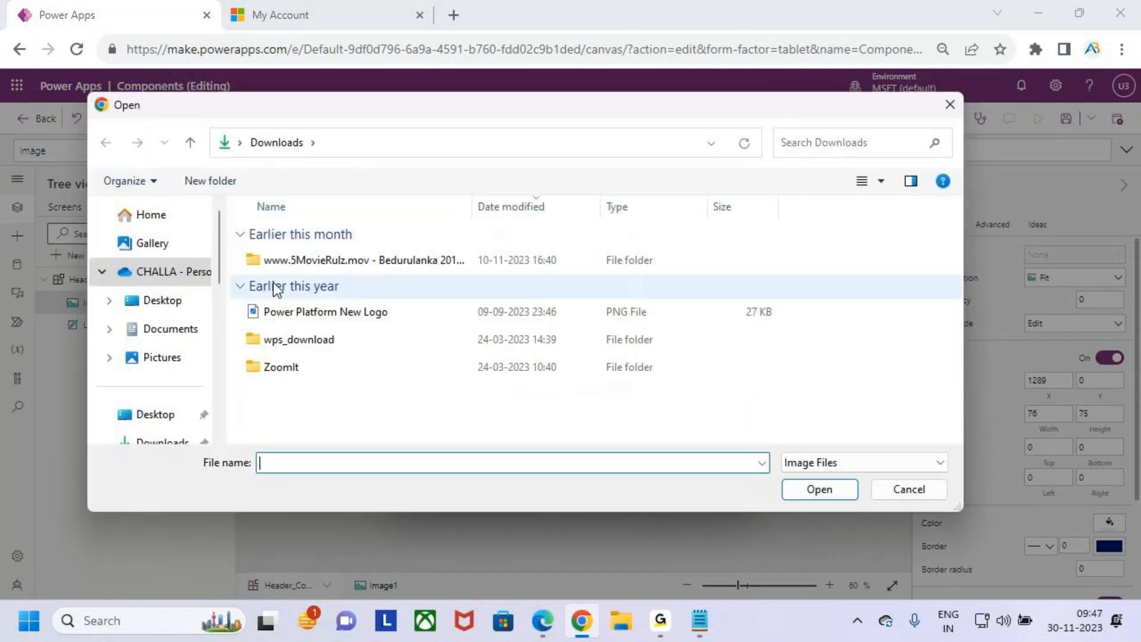
scroll(178, 380, "down", 3)
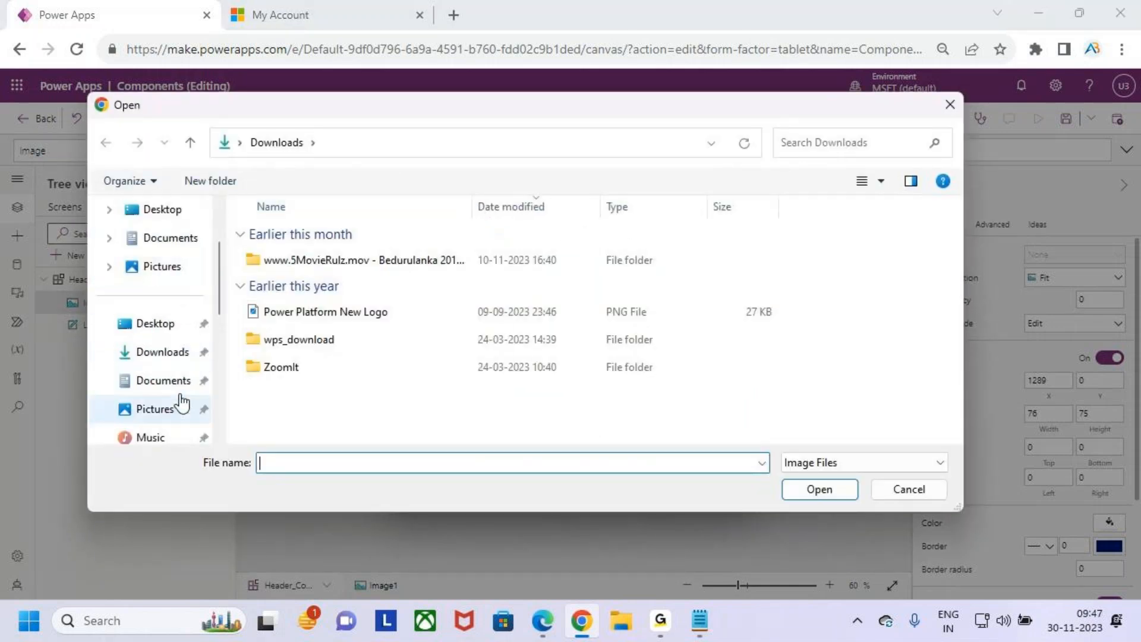
scroll(176, 333, "up", 3)
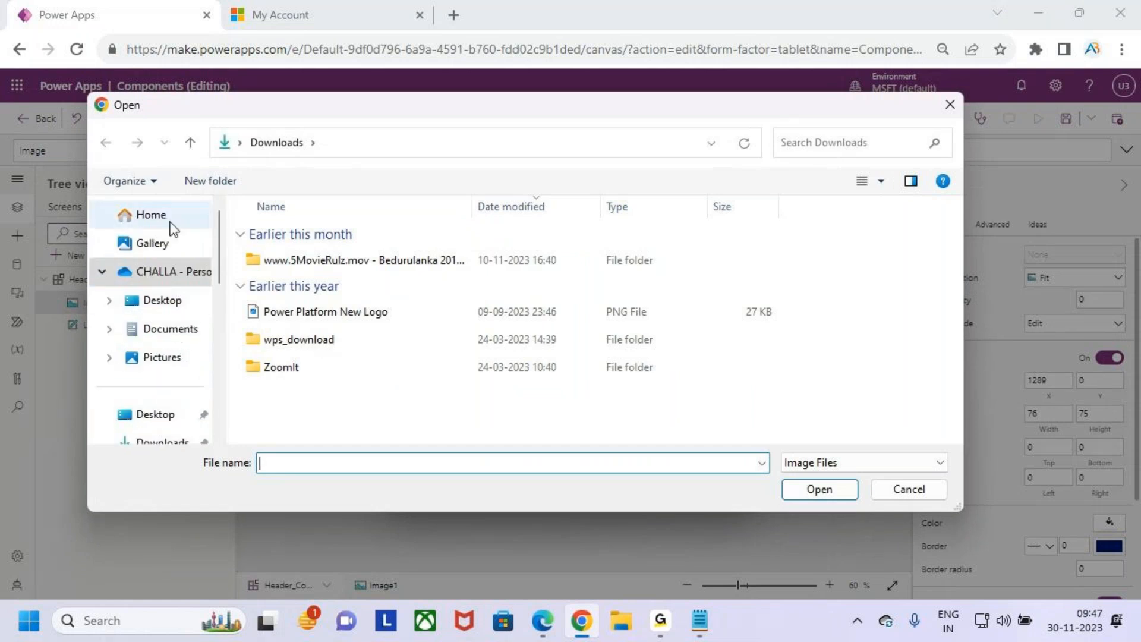
left_click(162, 300)
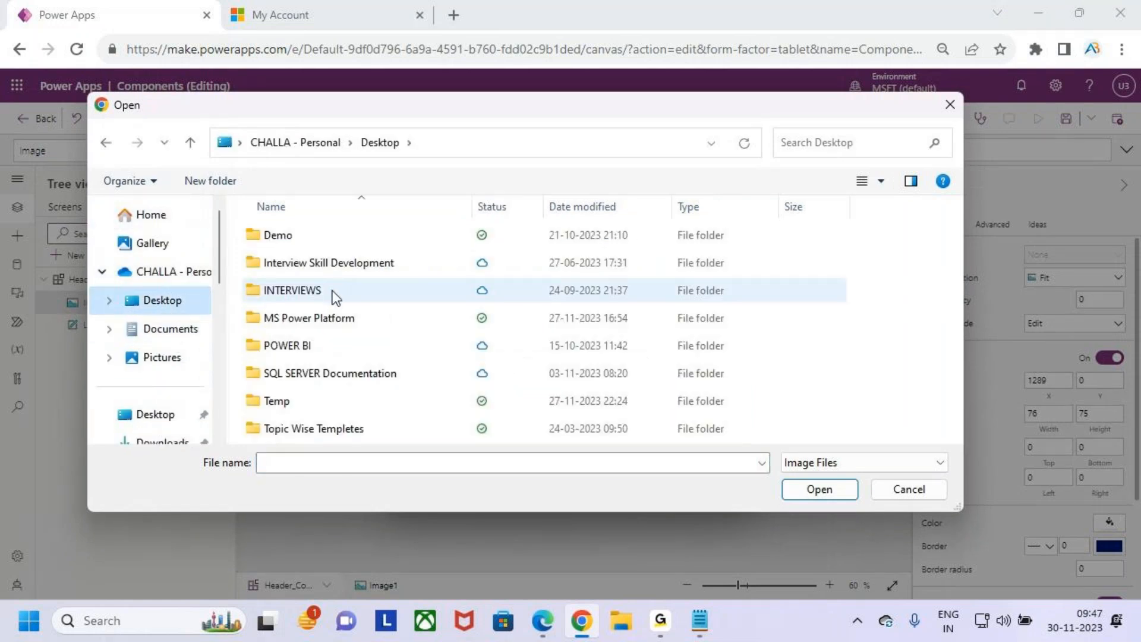
- Browse the photo upload dialog to the MS Power Platform > Power Apps > Images folder and look through its pictures
double_click(285, 319)
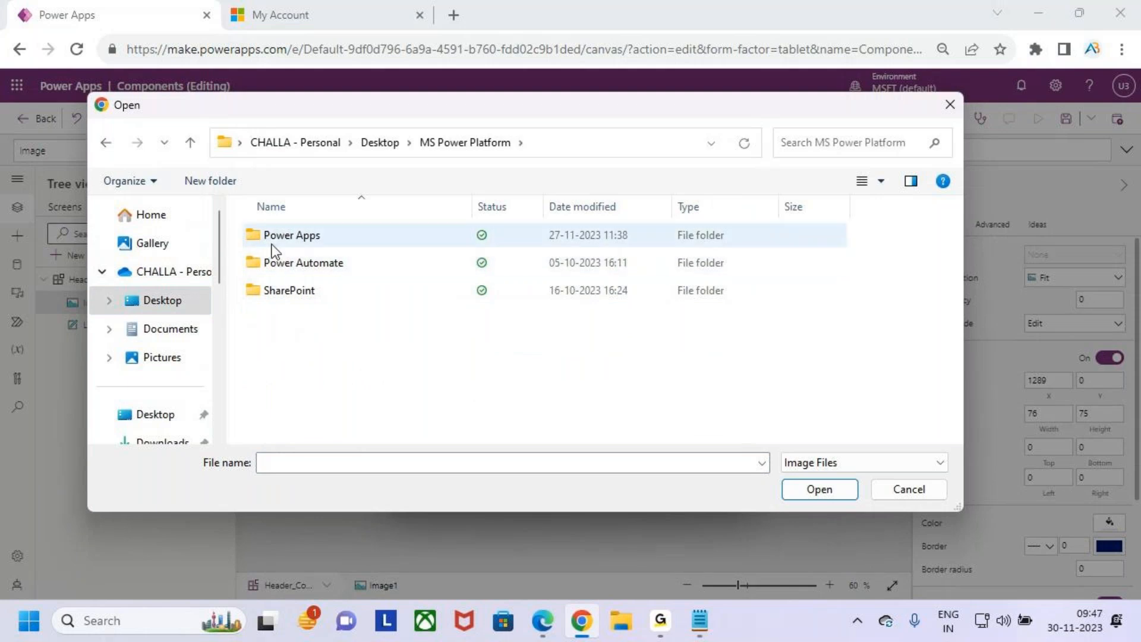
double_click(270, 235)
scroll(295, 355, "down", 2)
double_click(280, 322)
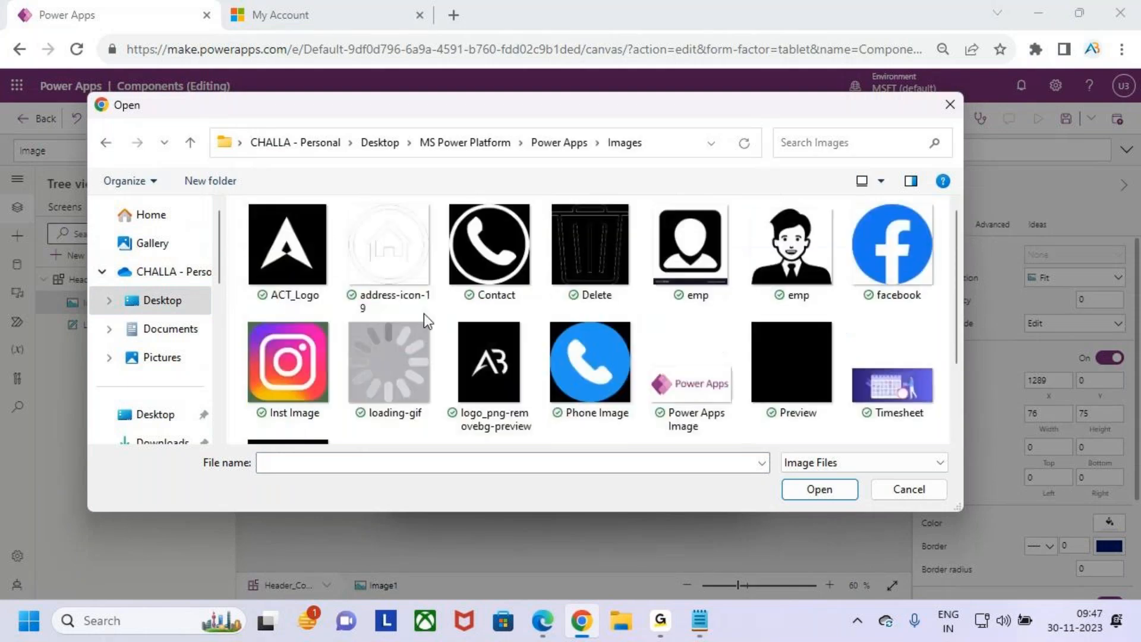
scroll(650, 293, "down", 2)
scroll(654, 294, "up", 2)
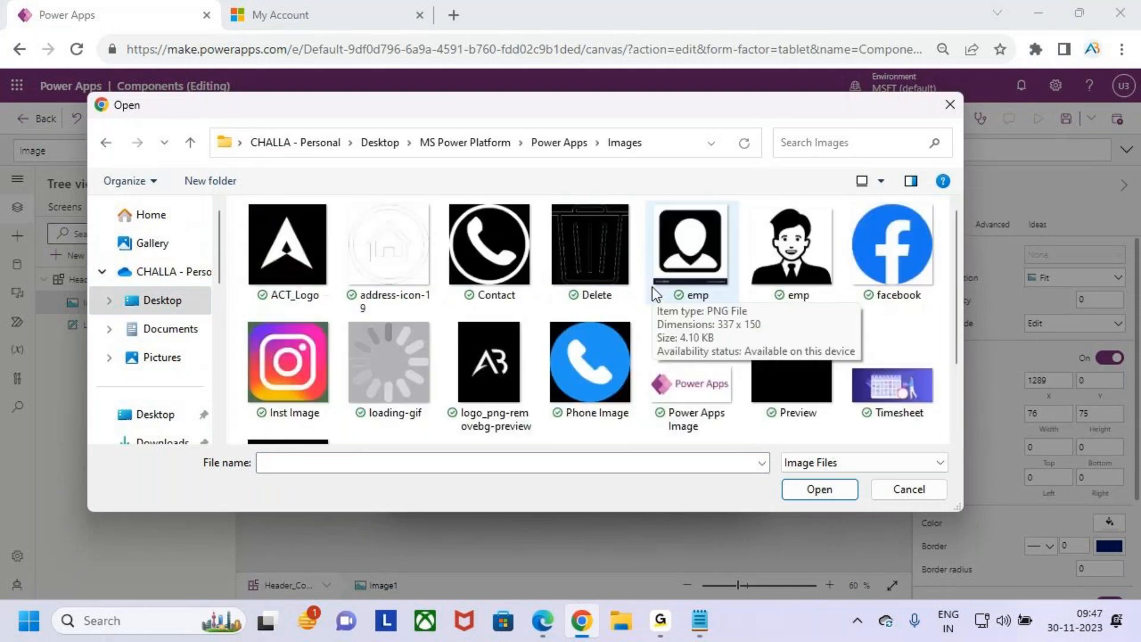
scroll(654, 294, "down", 2)
scroll(654, 294, "up", 2)
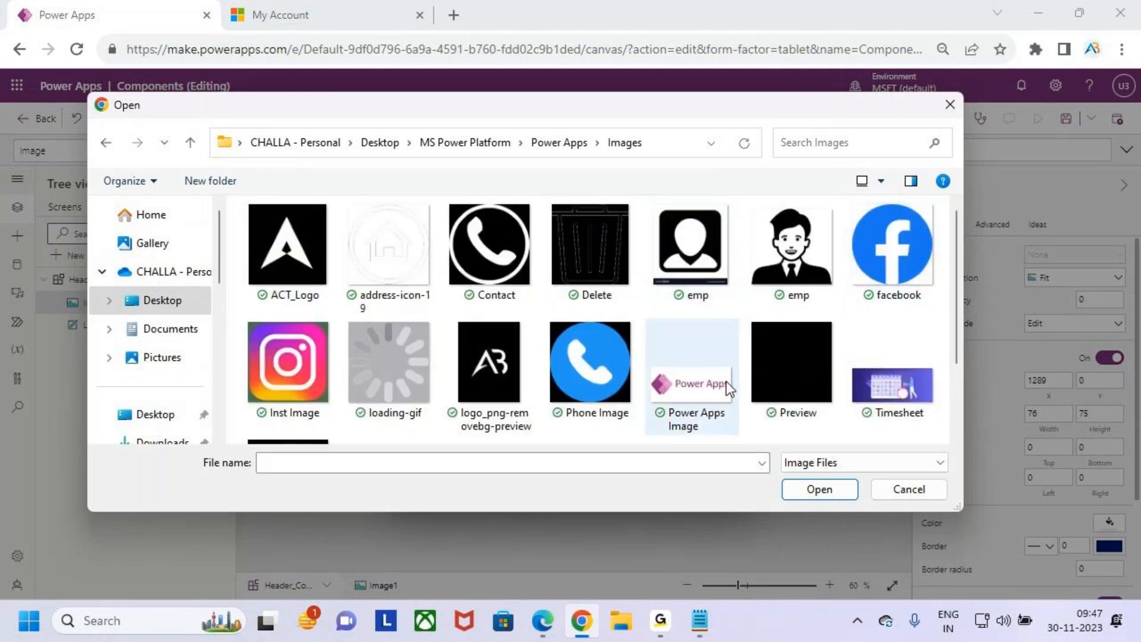
- Upload the Power Apps Image picture as the account photo and apply the change
left_click(711, 389)
left_click(833, 483)
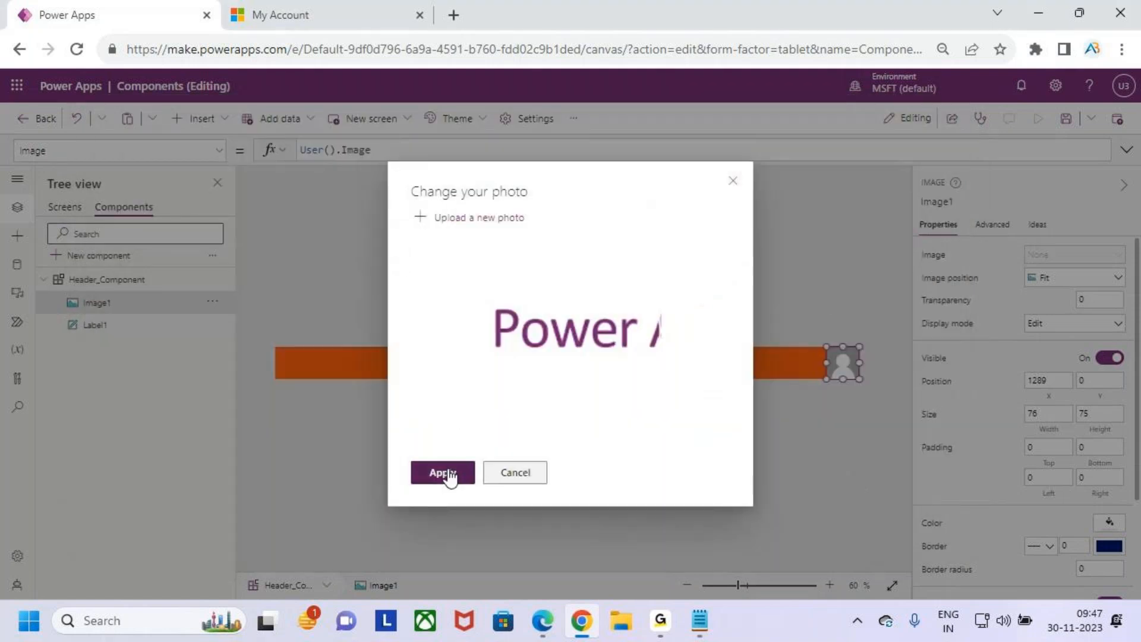
left_click(443, 472)
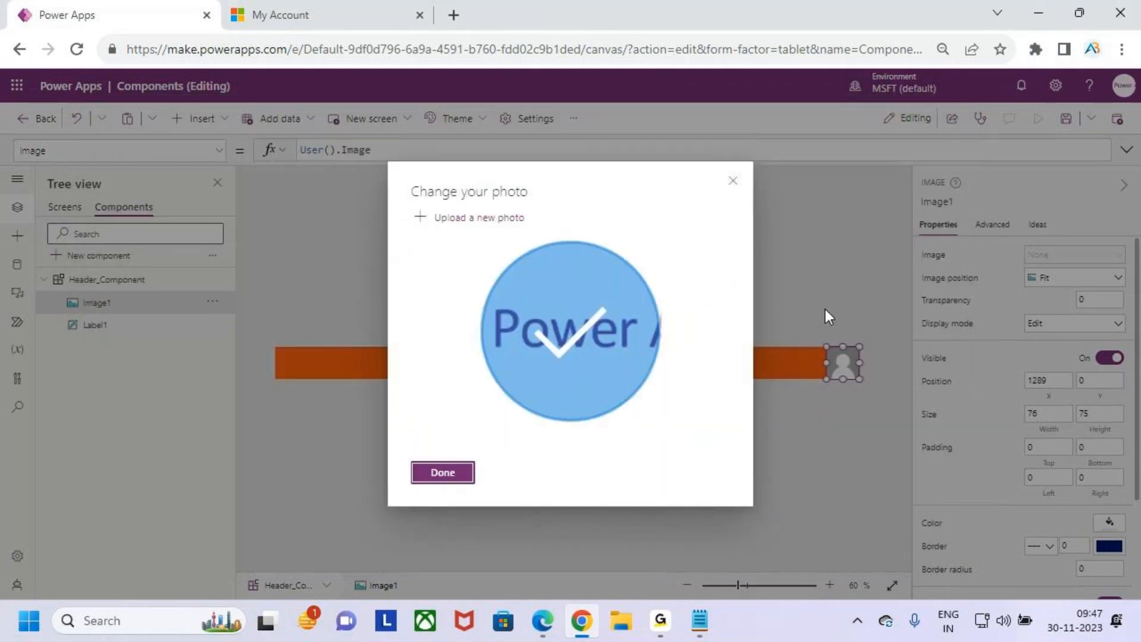
left_click(455, 476)
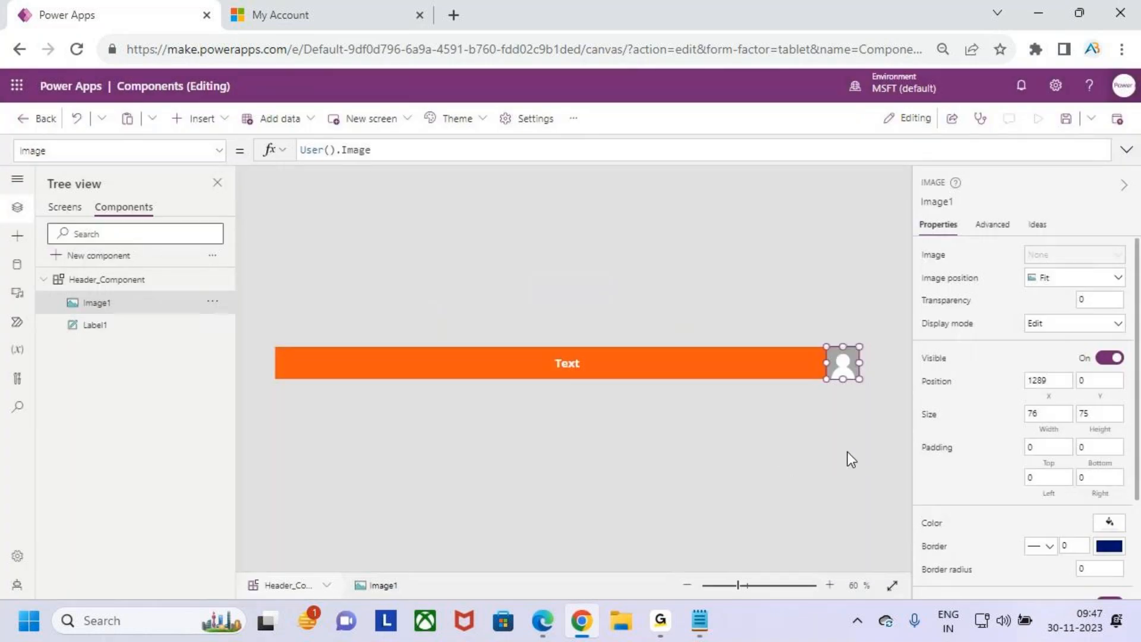
- Check the header image's formula, save the app and reload the page
left_click(782, 270)
left_click(848, 358)
left_click(386, 149)
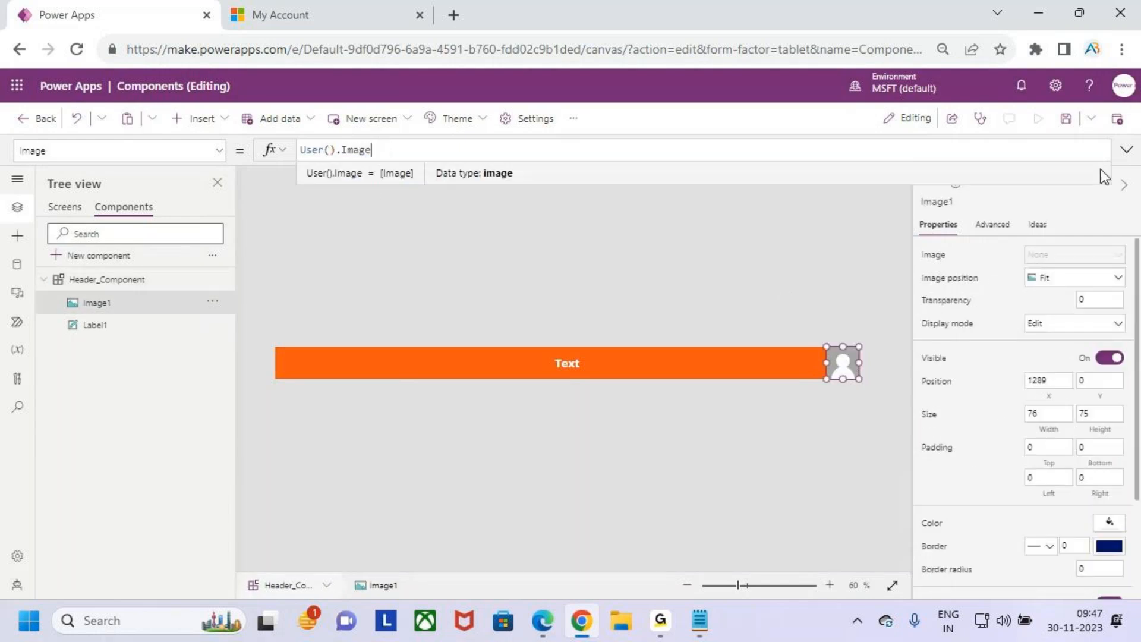
left_click(1066, 119)
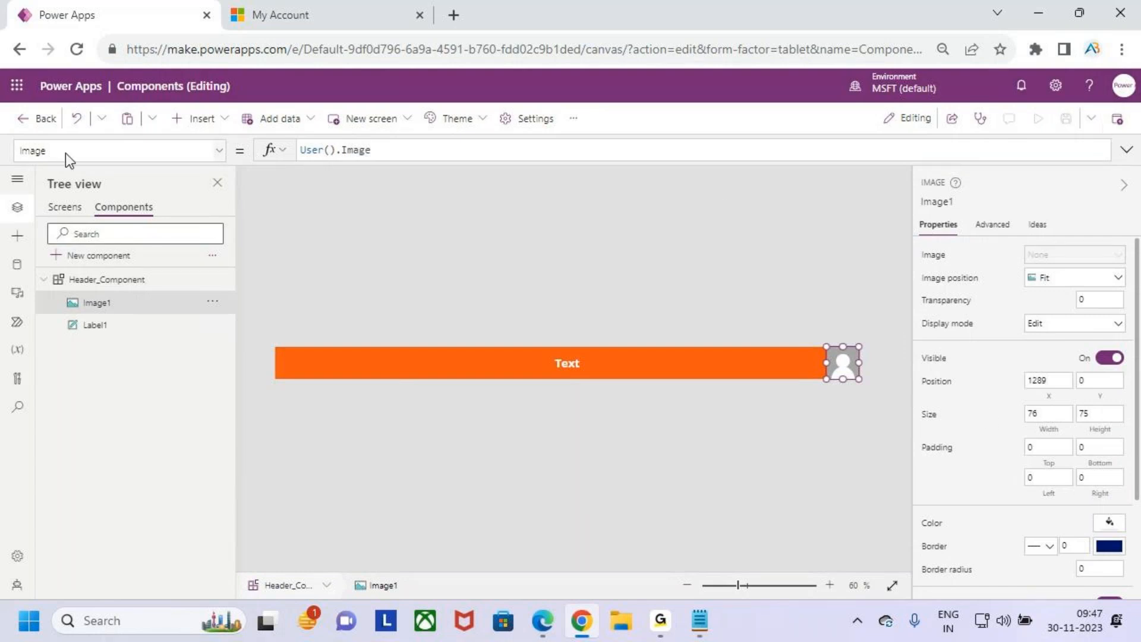
left_click(77, 51)
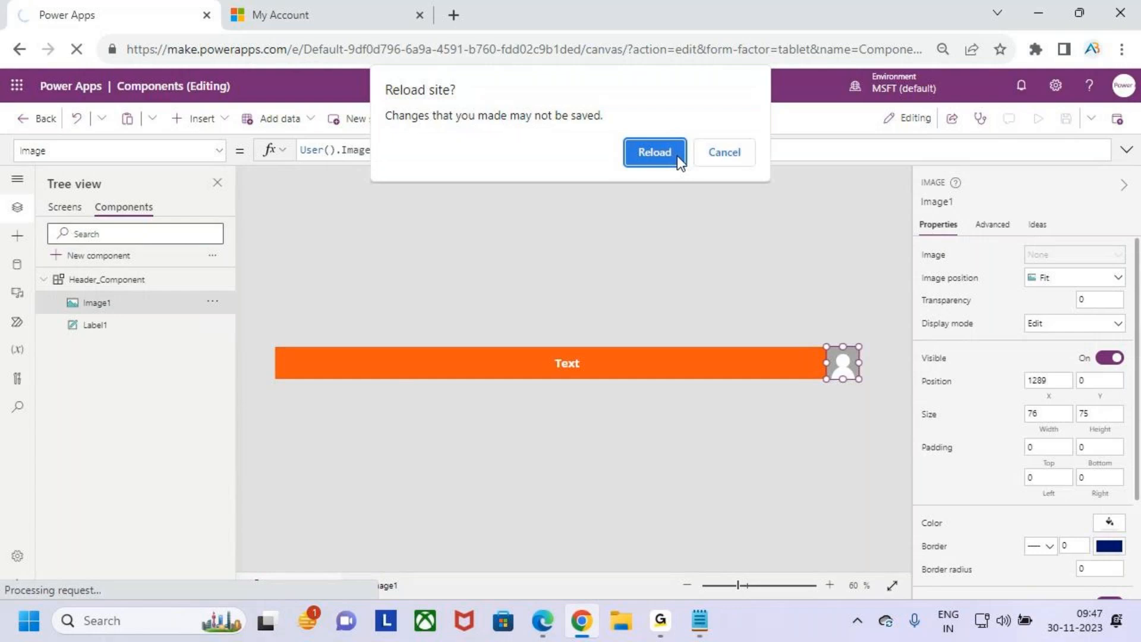
left_click(648, 151)
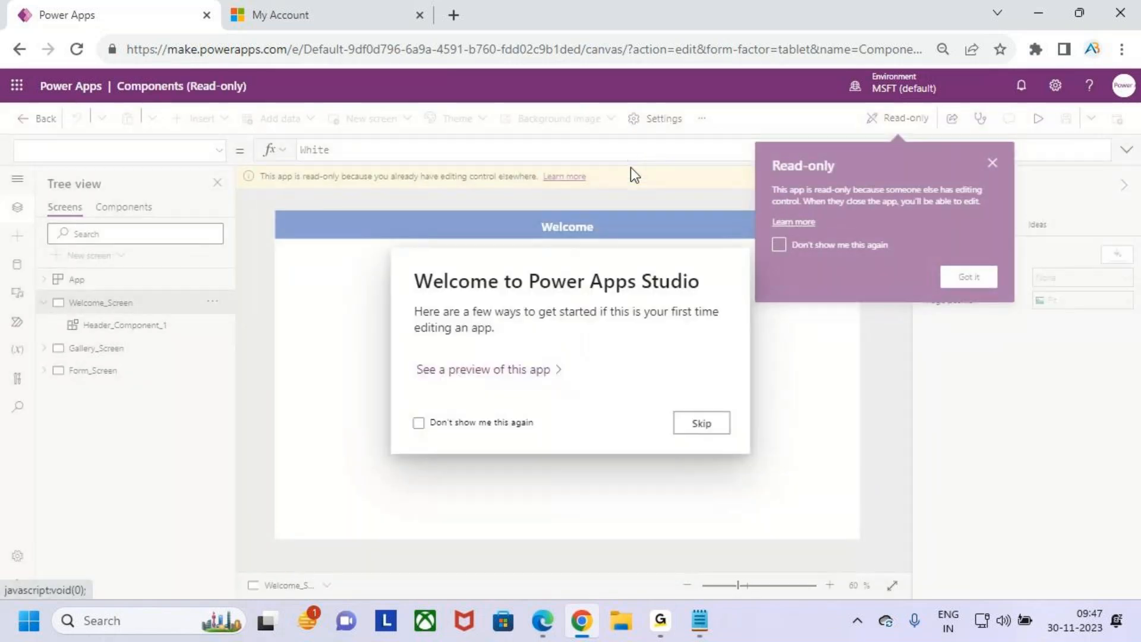
- Dismiss the welcome and read-only notices and override the read-only state to regain editing control
left_click(693, 429)
left_click(965, 279)
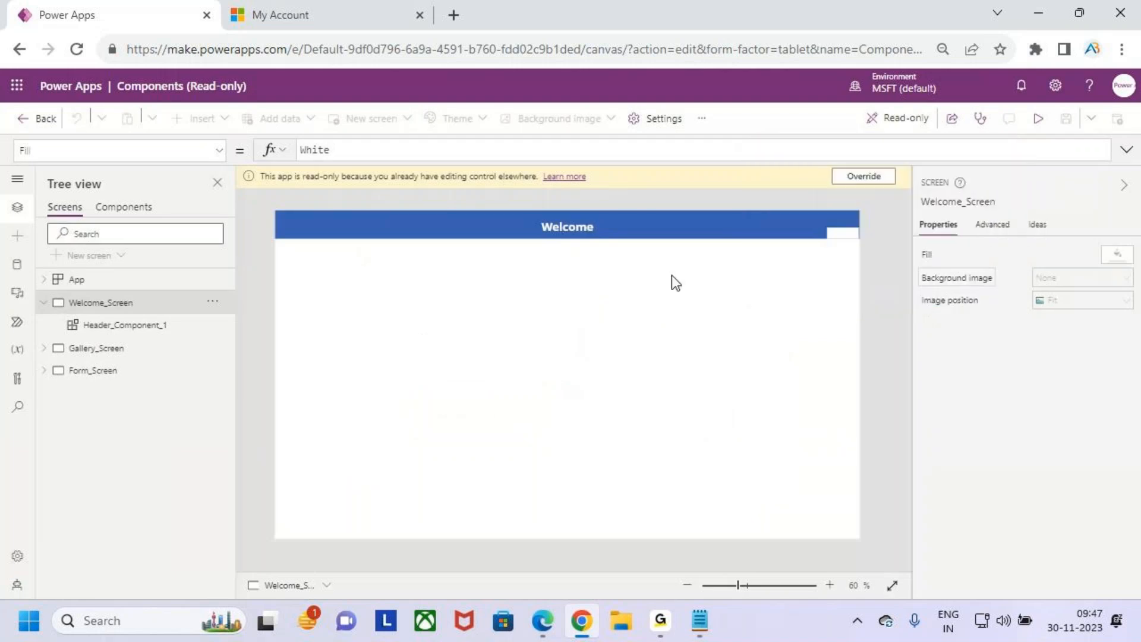
left_click(876, 181)
- Resize the profile image in Header_Component to 75 by 75 at X 1291, flush with the header's right end
left_click(125, 208)
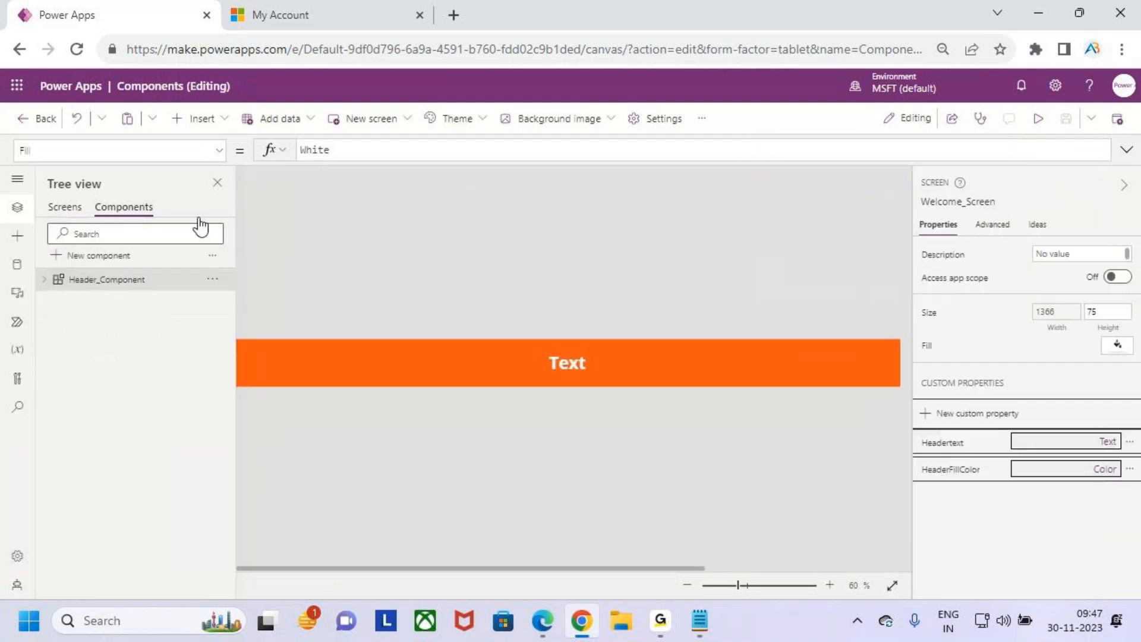
left_click(838, 374)
left_click_drag(847, 390, 821, 362)
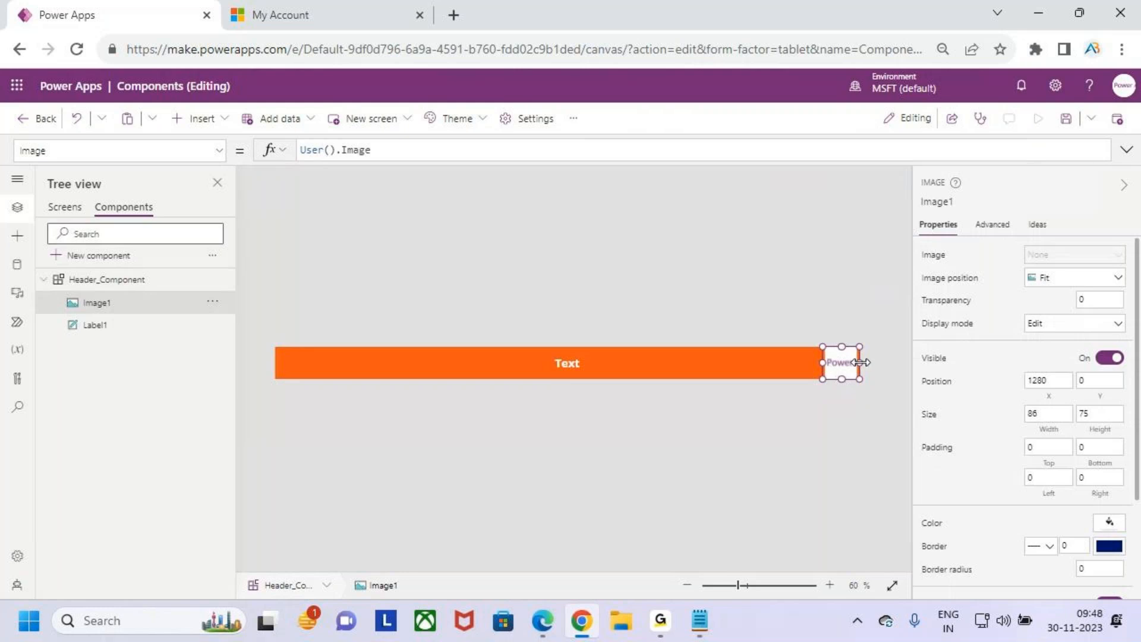
left_click_drag(821, 365, 817, 364)
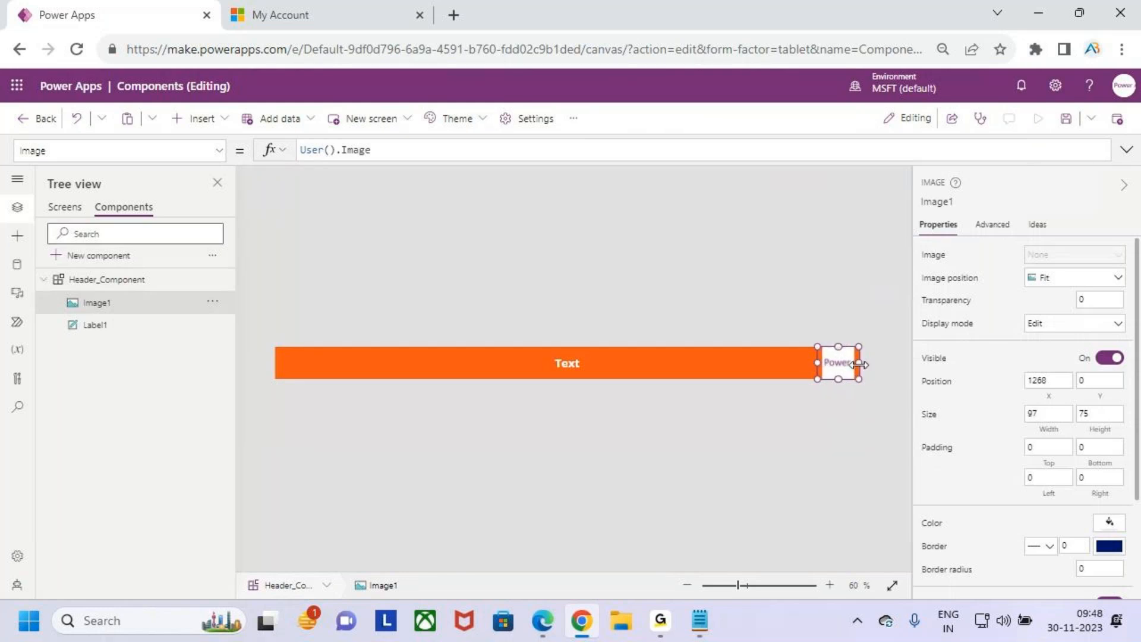
left_click_drag(859, 364, 846, 365)
- Insert a text label in the header's upper half beside the profile image, about 373 wide and 36 high at X 903
left_click(766, 360)
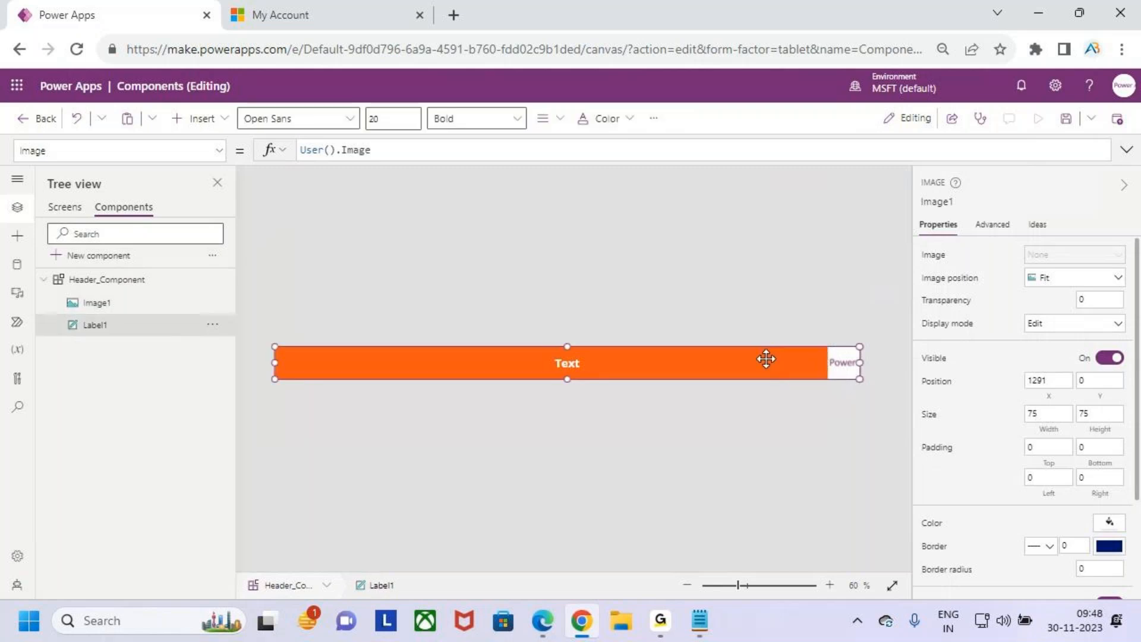
left_click(191, 119)
left_click(219, 206)
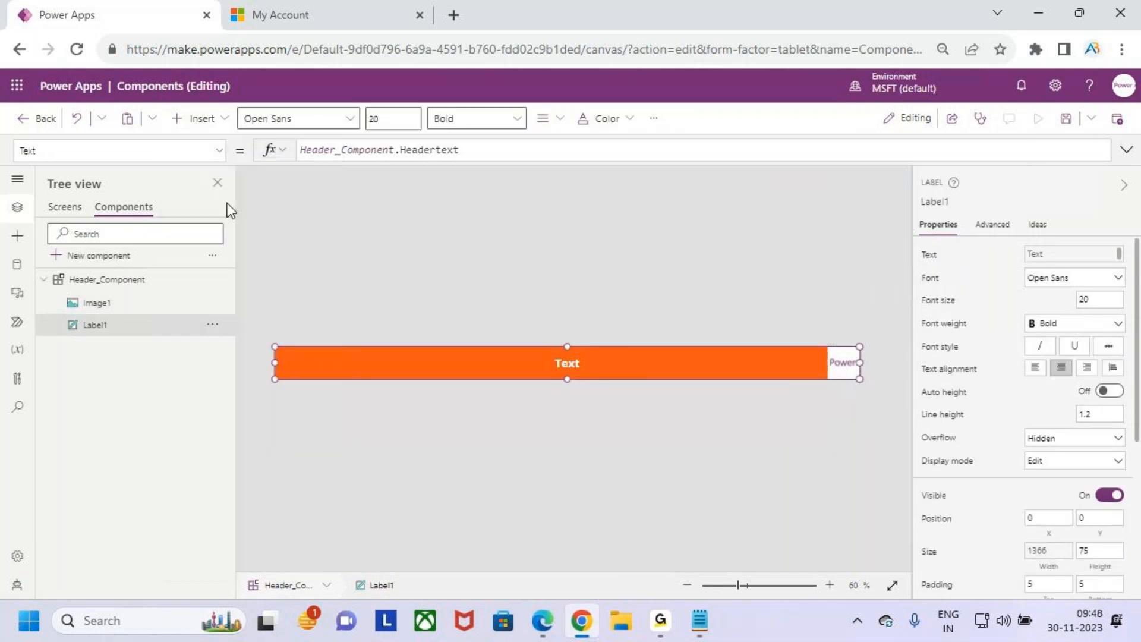
left_click_drag(304, 367, 820, 362)
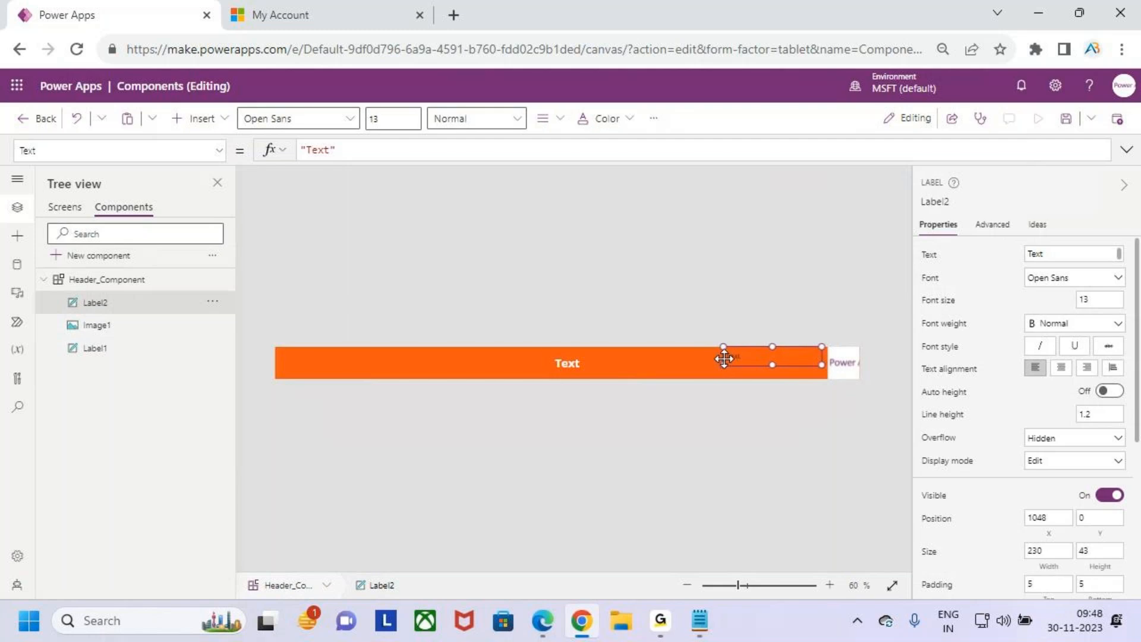
left_click_drag(723, 364, 661, 362)
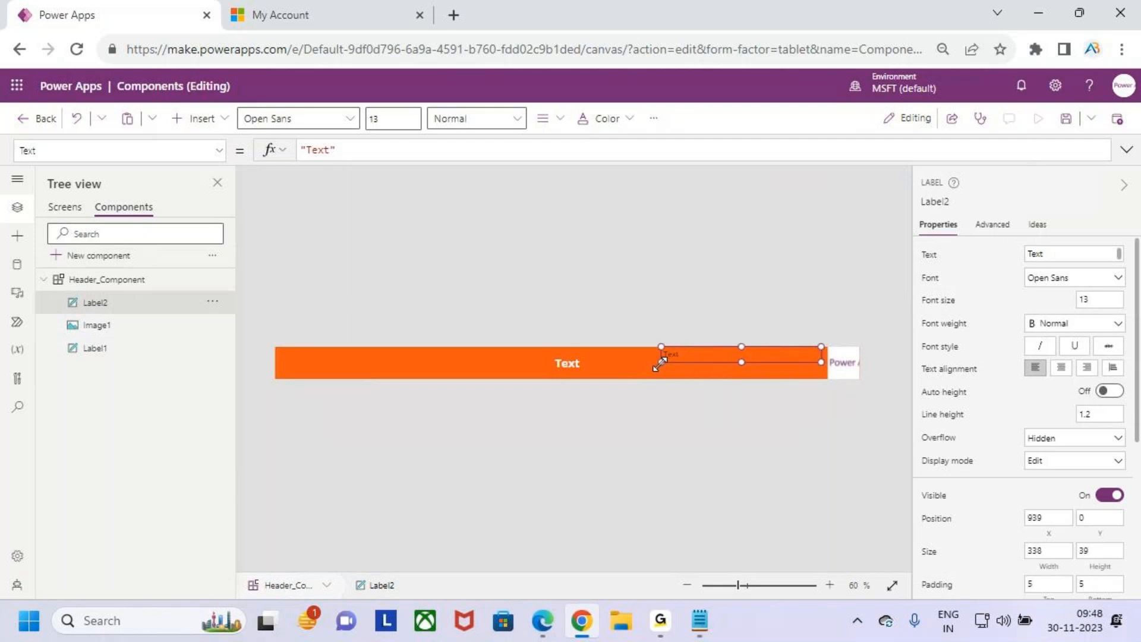
- Set the new label's font color to white and its font size to 14
left_click(545, 118)
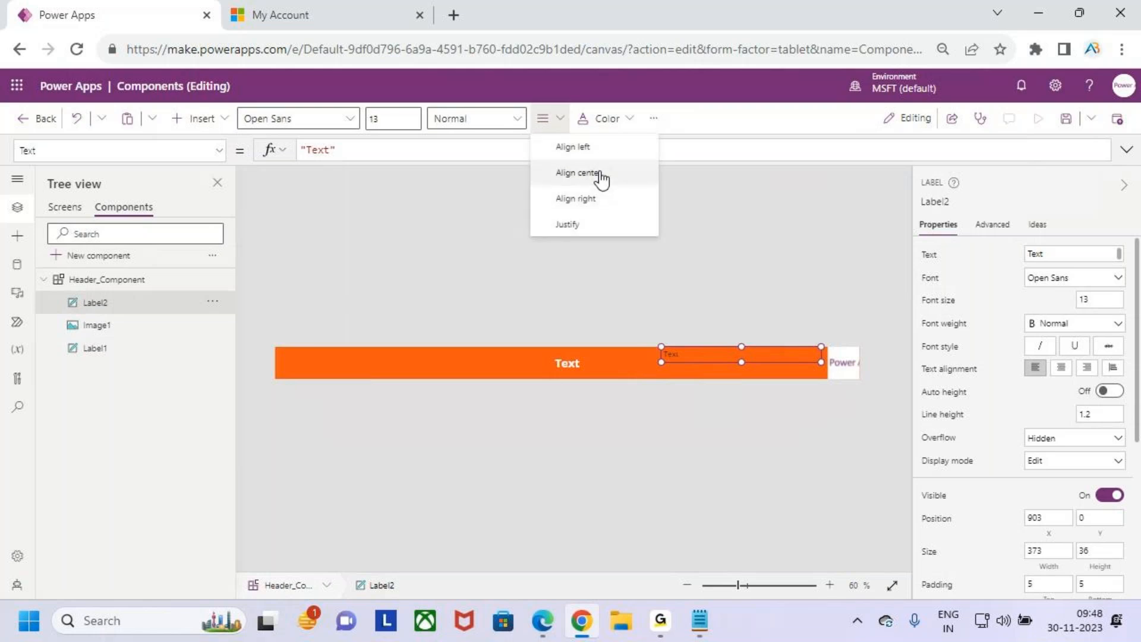
left_click(613, 121)
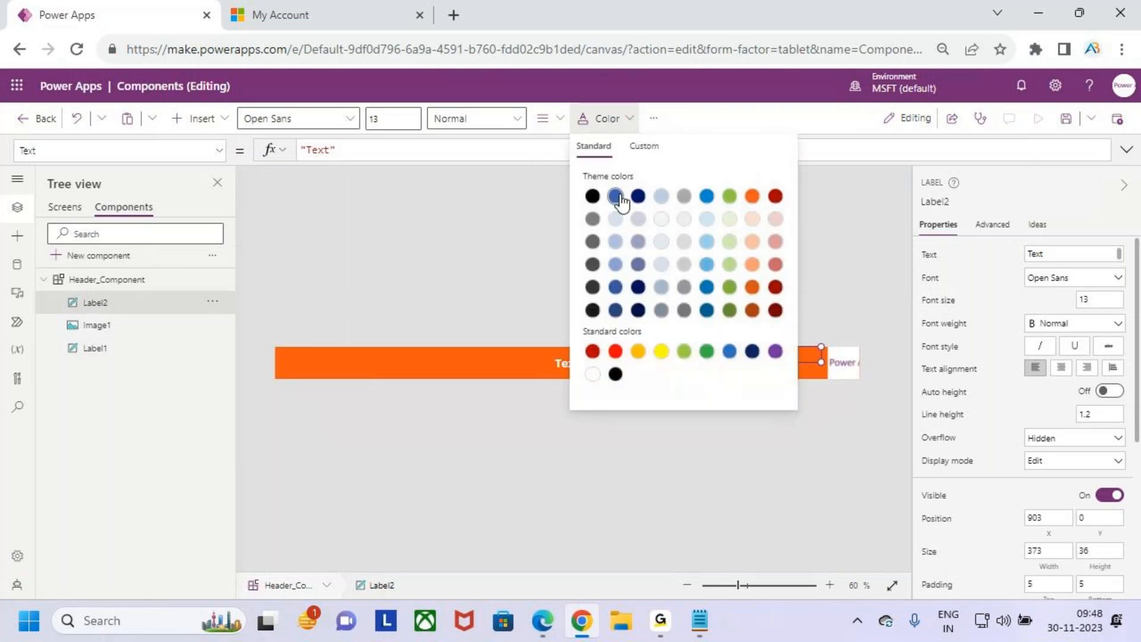
left_click(592, 375)
left_click(395, 118)
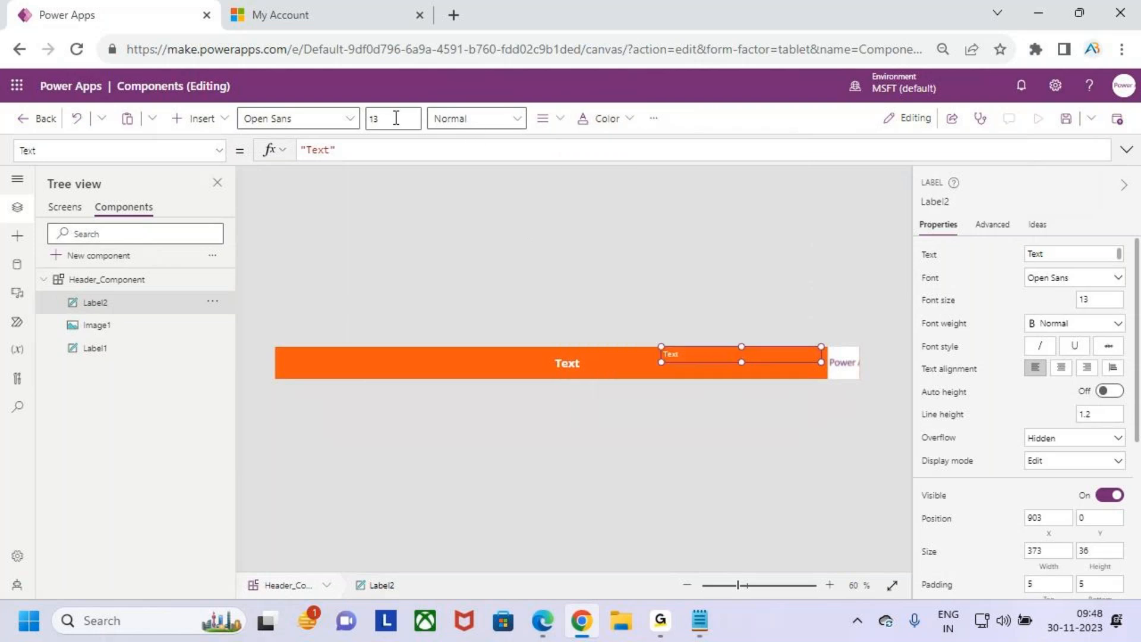
left_click(396, 118)
left_click(928, 255)
- Set the Text formula of the label beside the profile image to User().FullName
left_click_drag(338, 149, 289, 157)
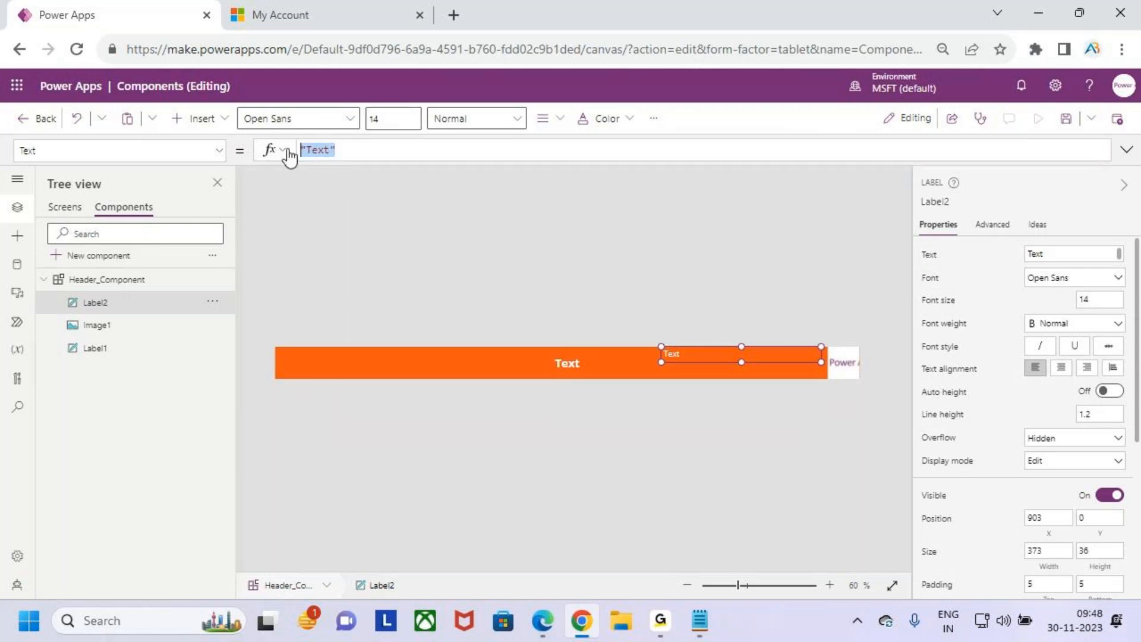
key("BackSpace")
type("user")
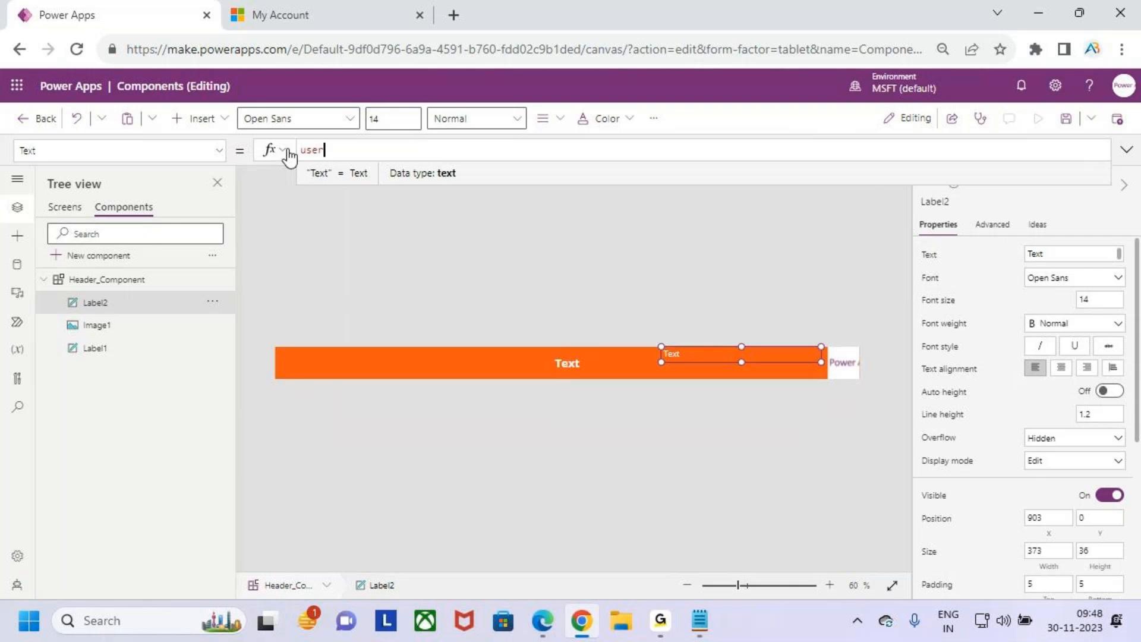
type("().")
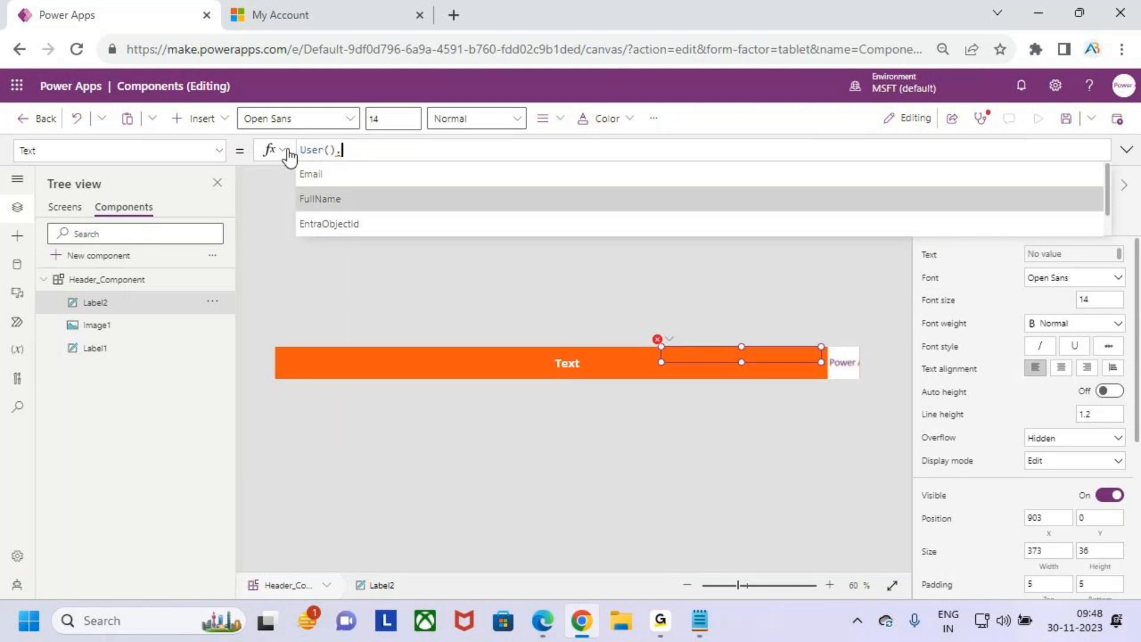
left_click(355, 197)
key("ctrl+2")
left_click_drag(689, 369, 706, 356)
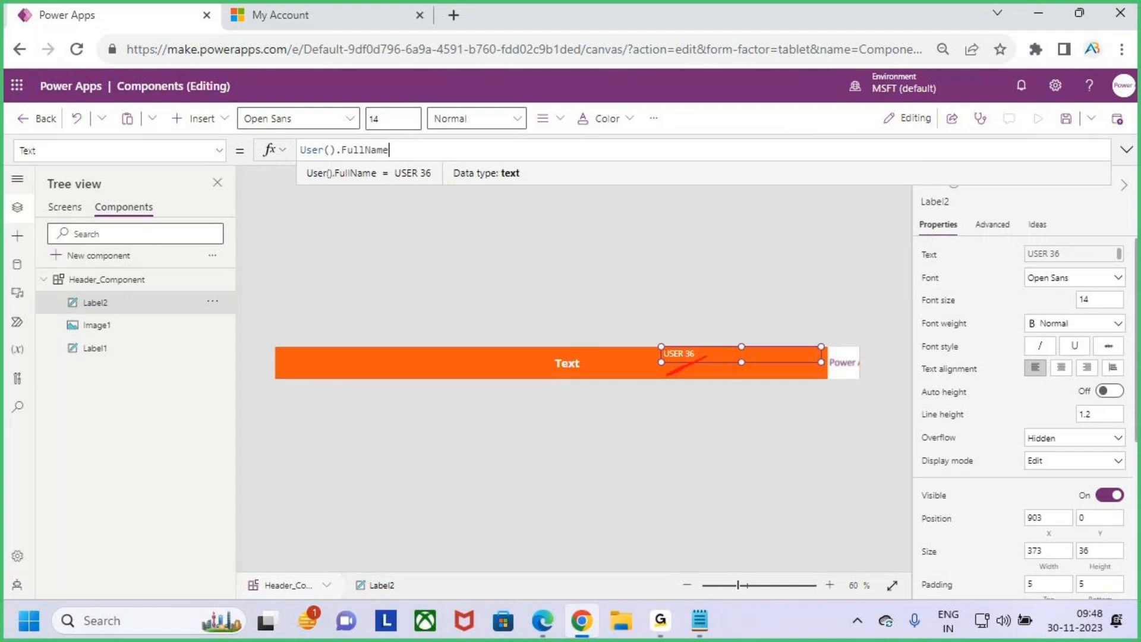
key("Escape")
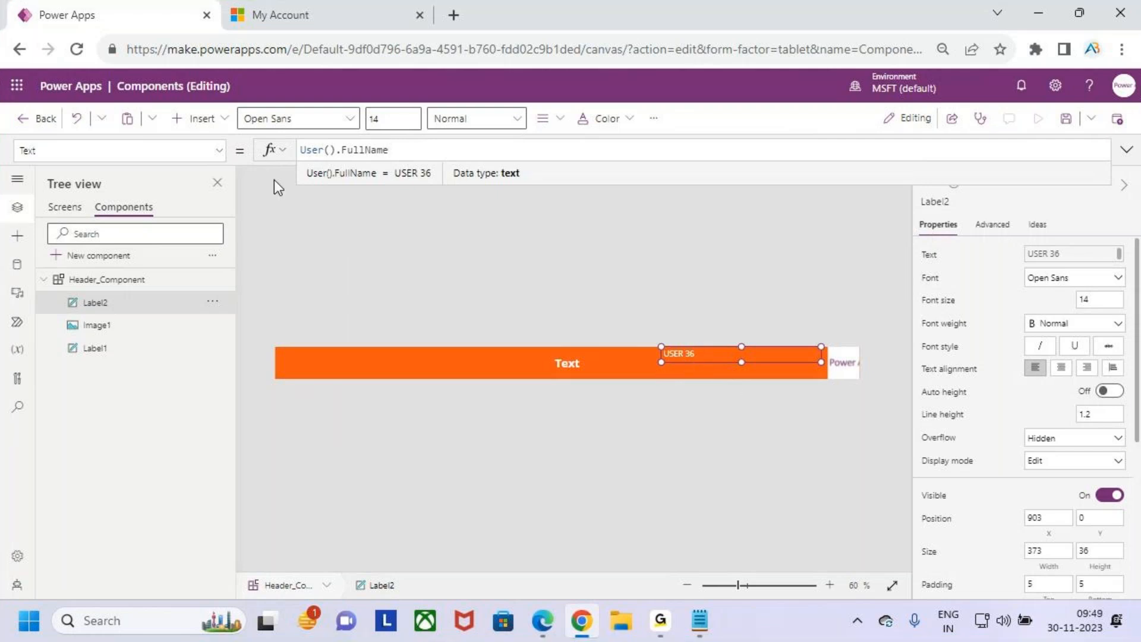
- Insert another text label directly below the user name label, about 150 wide and 39 high at X 903, Y 36
left_click(220, 119)
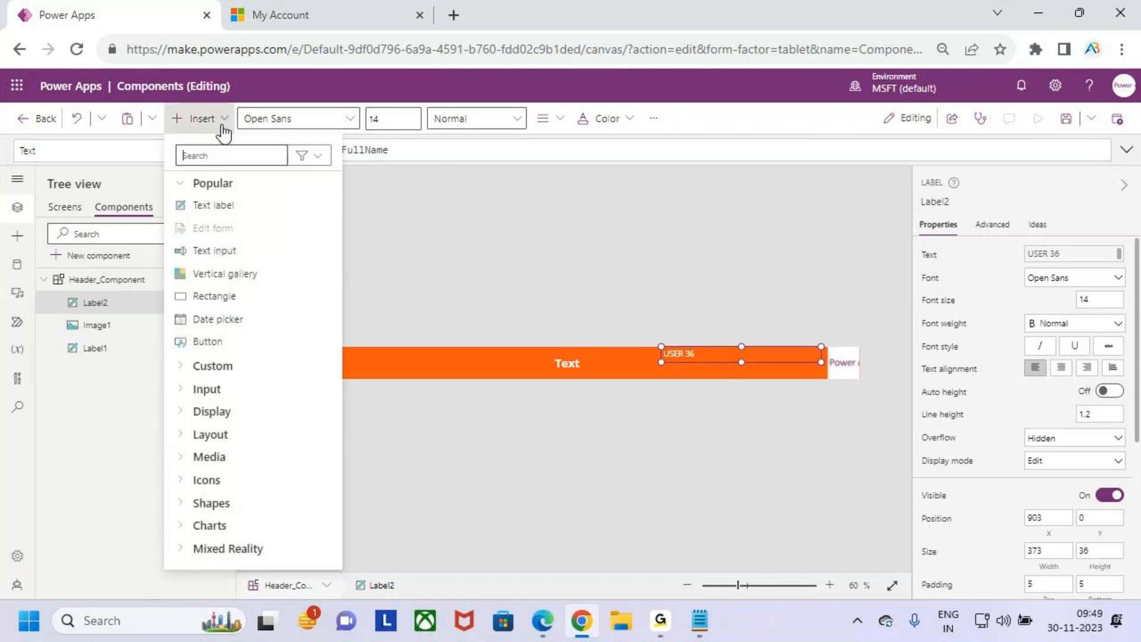
left_click(230, 204)
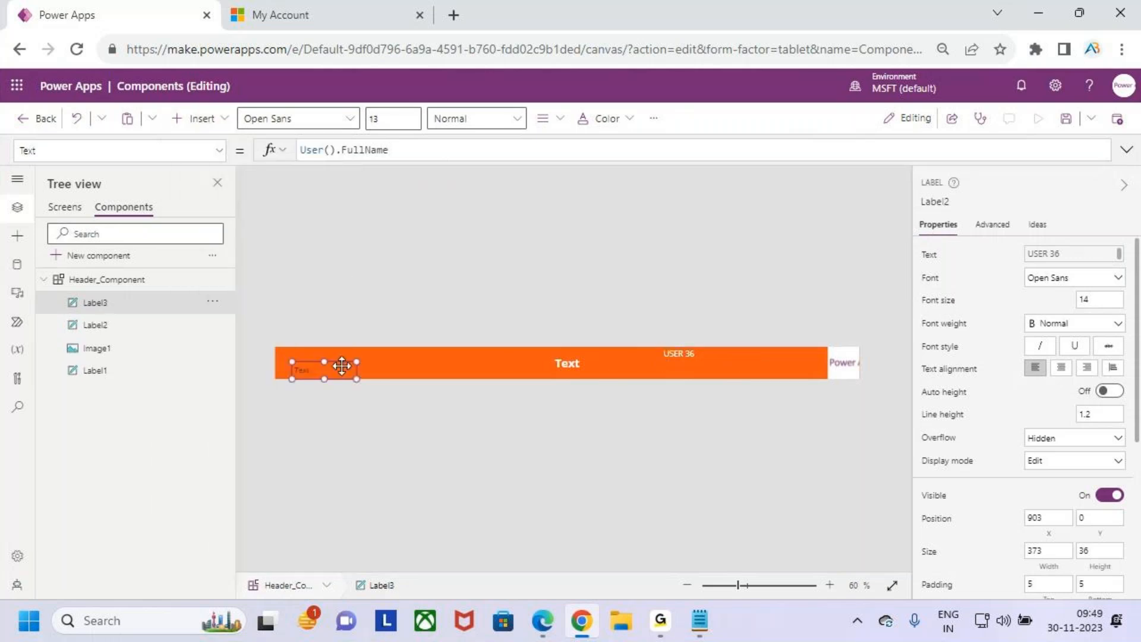
left_click_drag(312, 371, 690, 371)
scroll(693, 369, "up", 2)
scroll(693, 370, "up", 3)
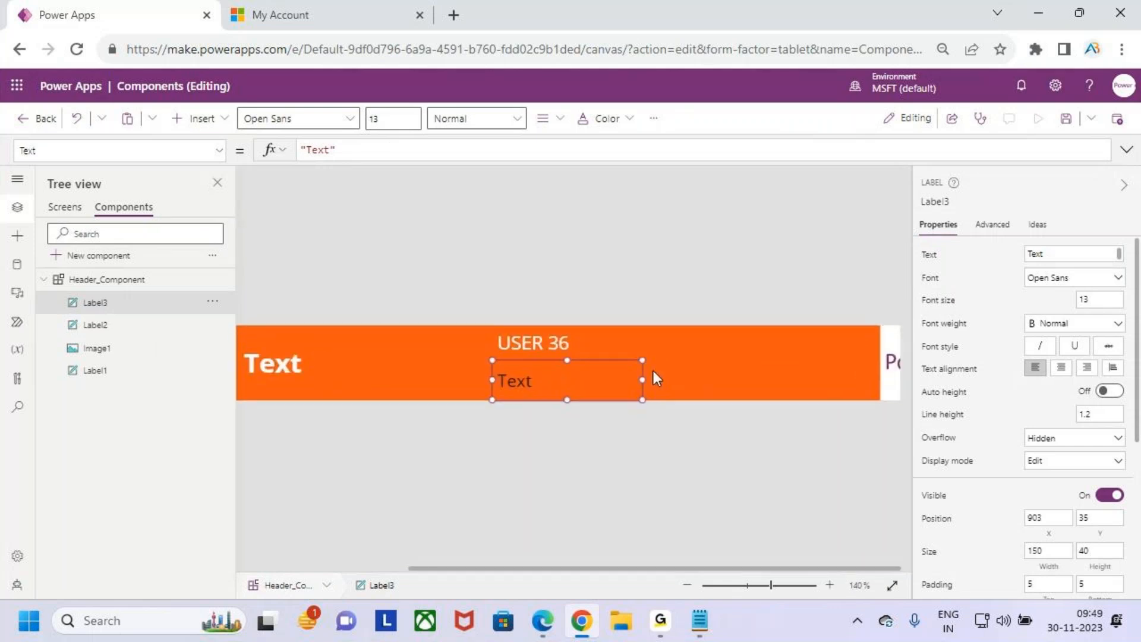
left_click_drag(568, 364, 568, 365)
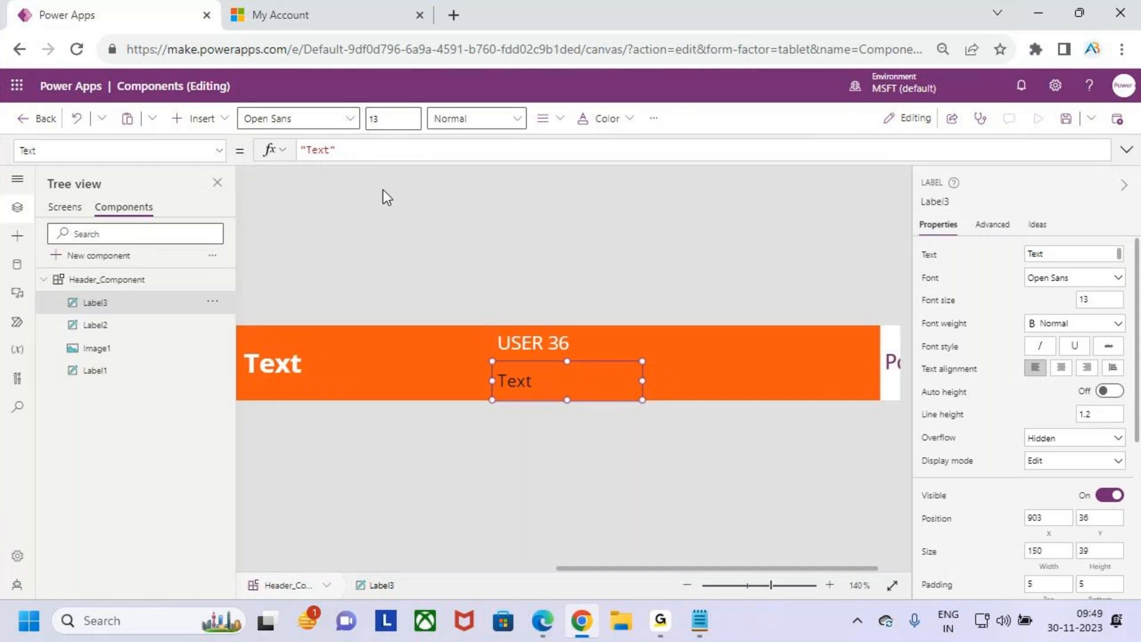
- Set the lower label's font color to white and its font size to 14
left_click(612, 119)
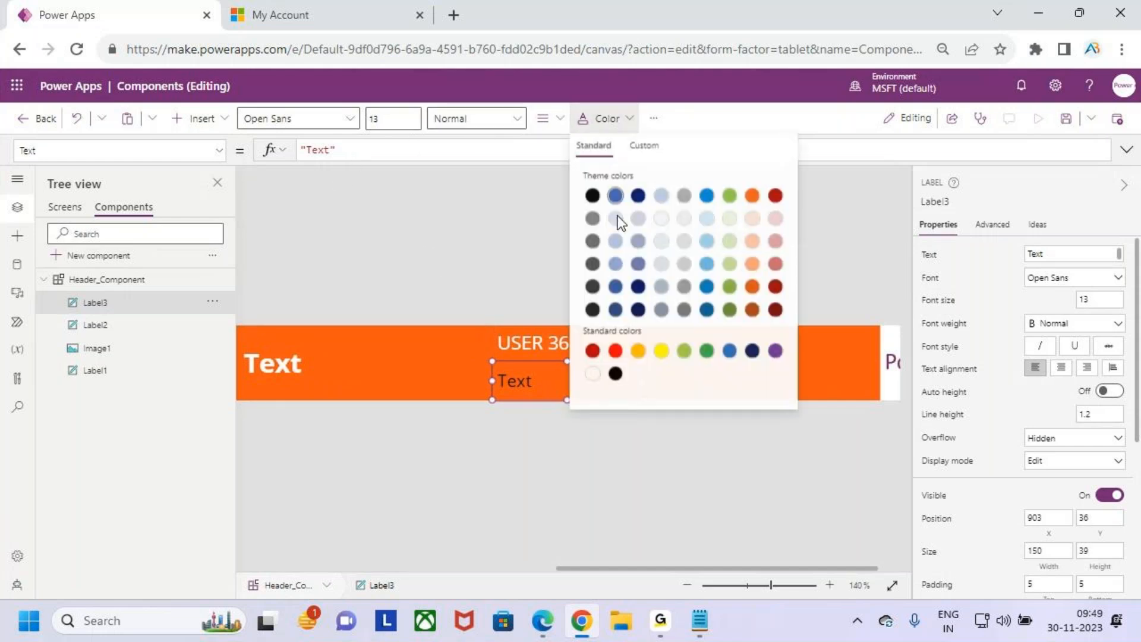
left_click(593, 374)
left_click(420, 118)
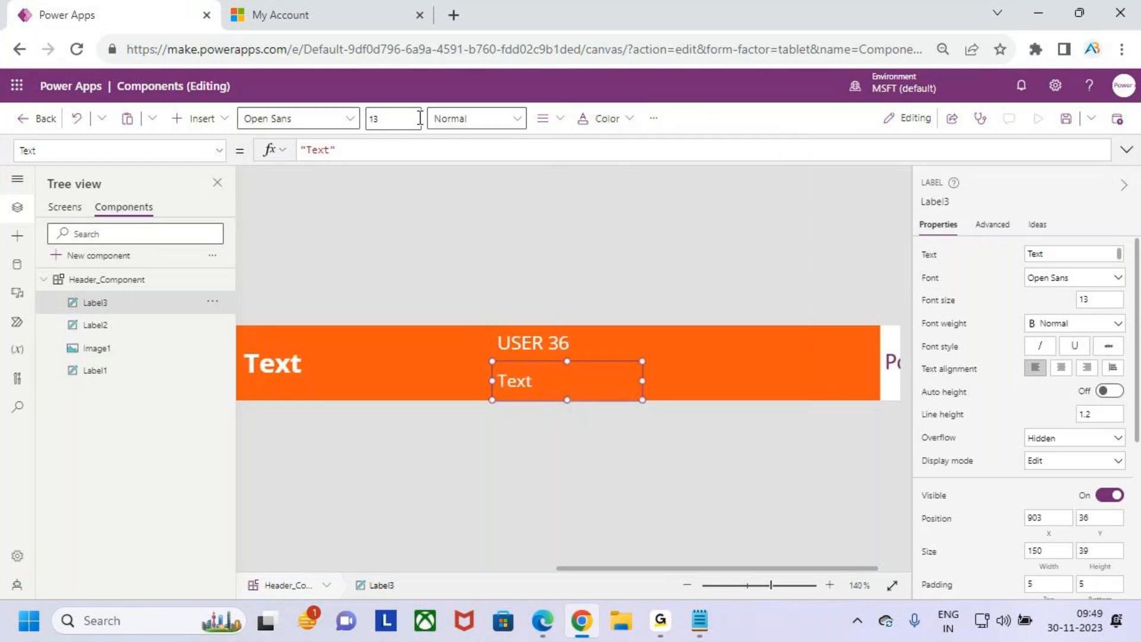
left_click(389, 123)
type("4")
key("Return")
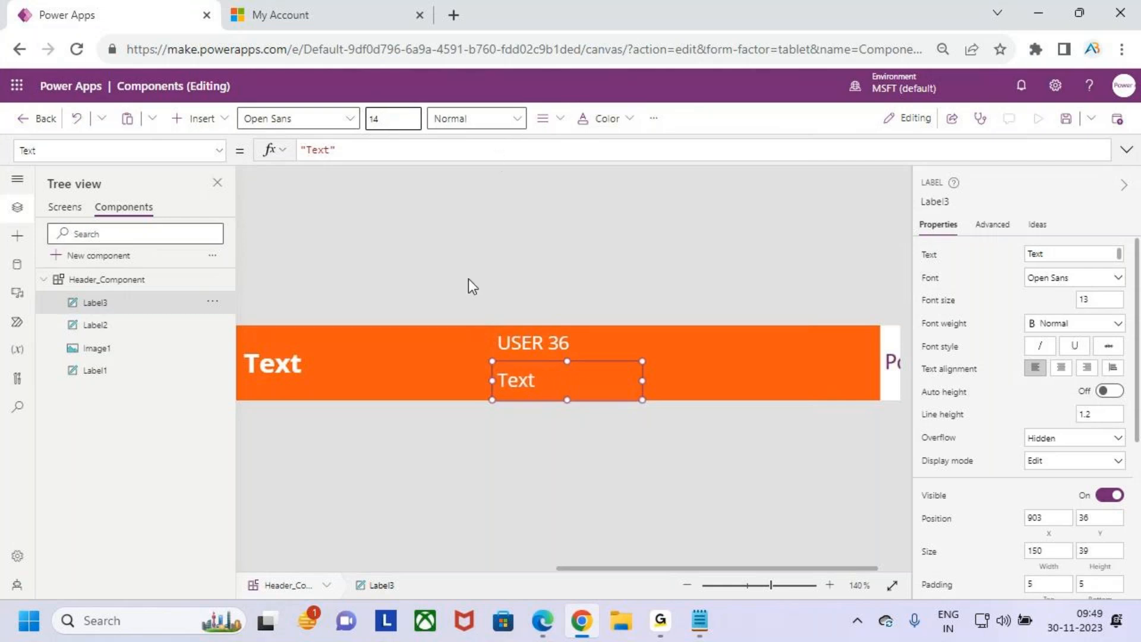
- Set the Text formula of the label below the user name to User().Email
left_click(342, 152)
type("\"")
left_click(306, 150)
type("\"")
key("ctrl+z")
key("ctrl+z")
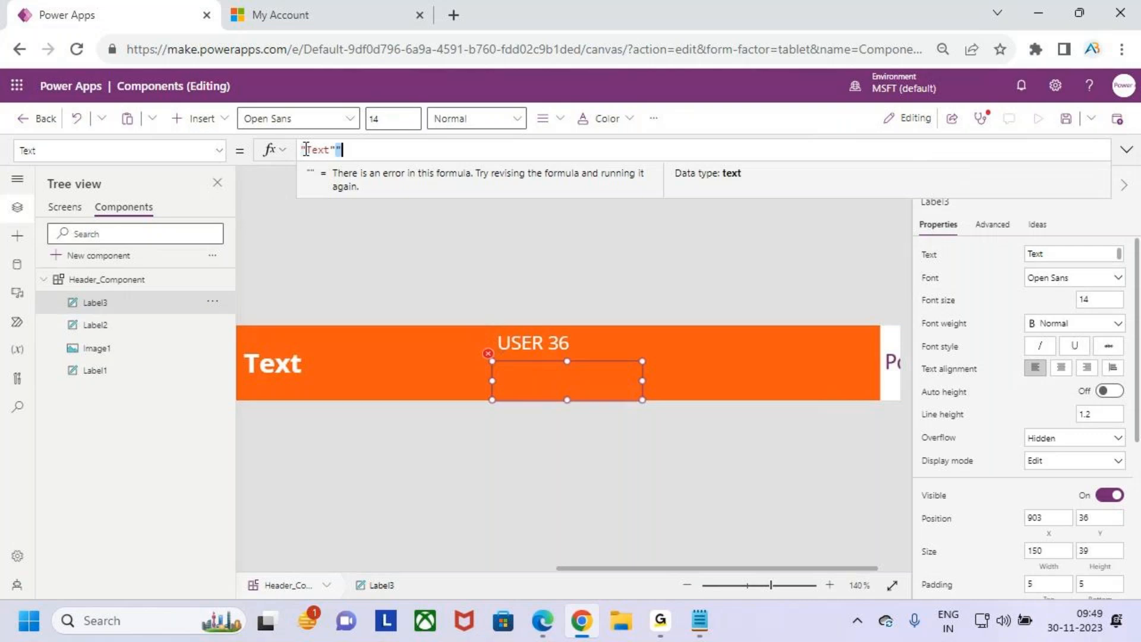
key("BackSpace")
key("BackSpace")
key("BackSpace")
key("BackSpace")
type("user(")
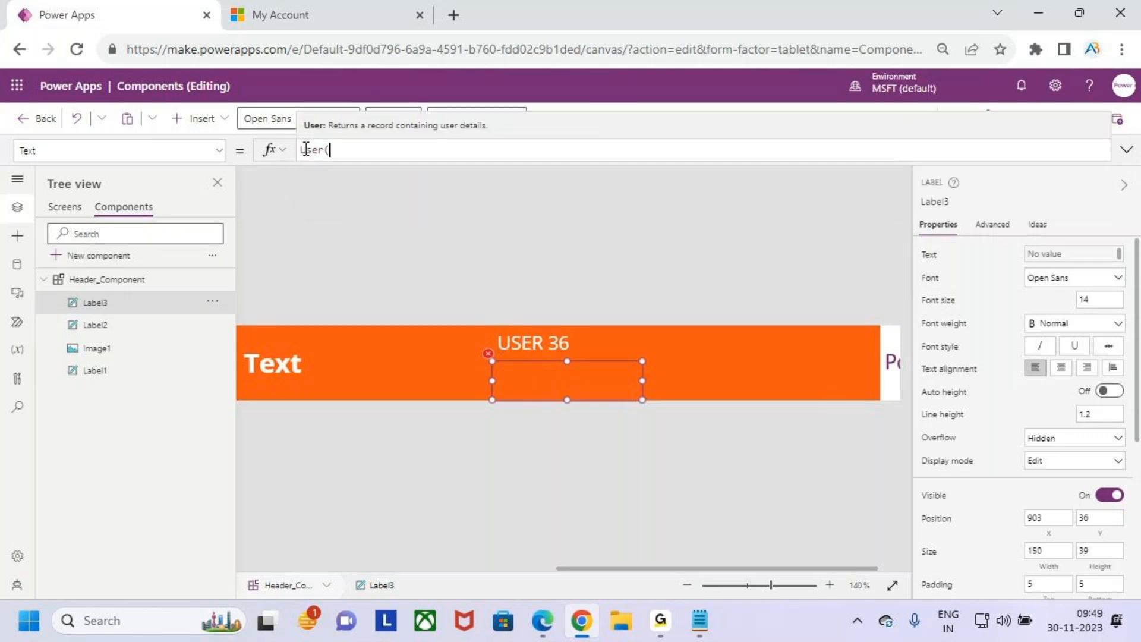
type(").")
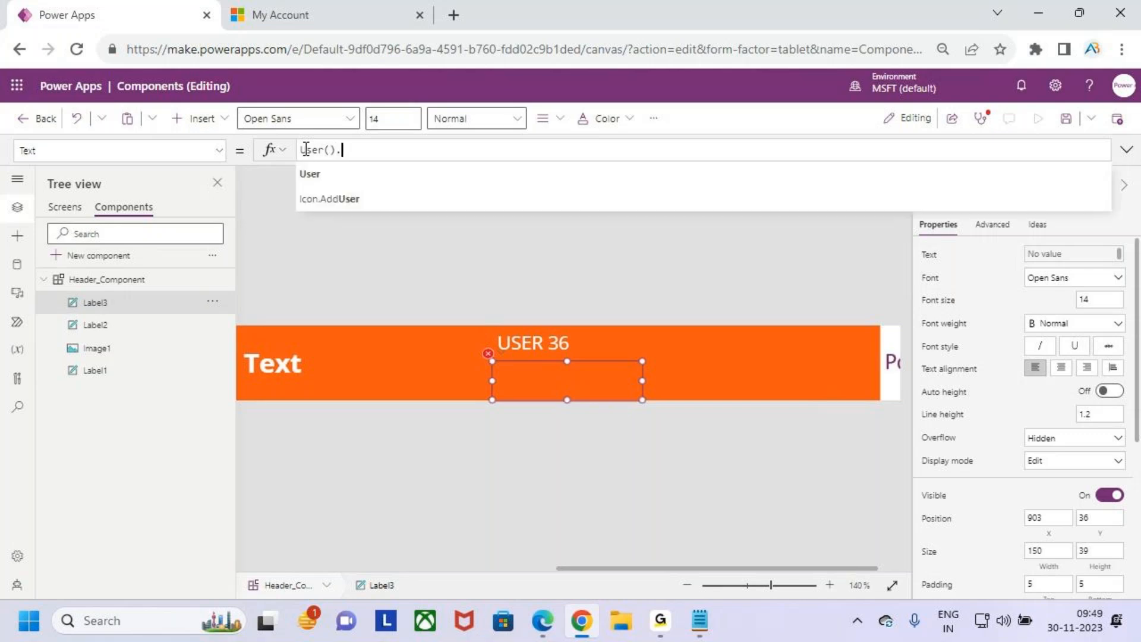
type("e")
type("m")
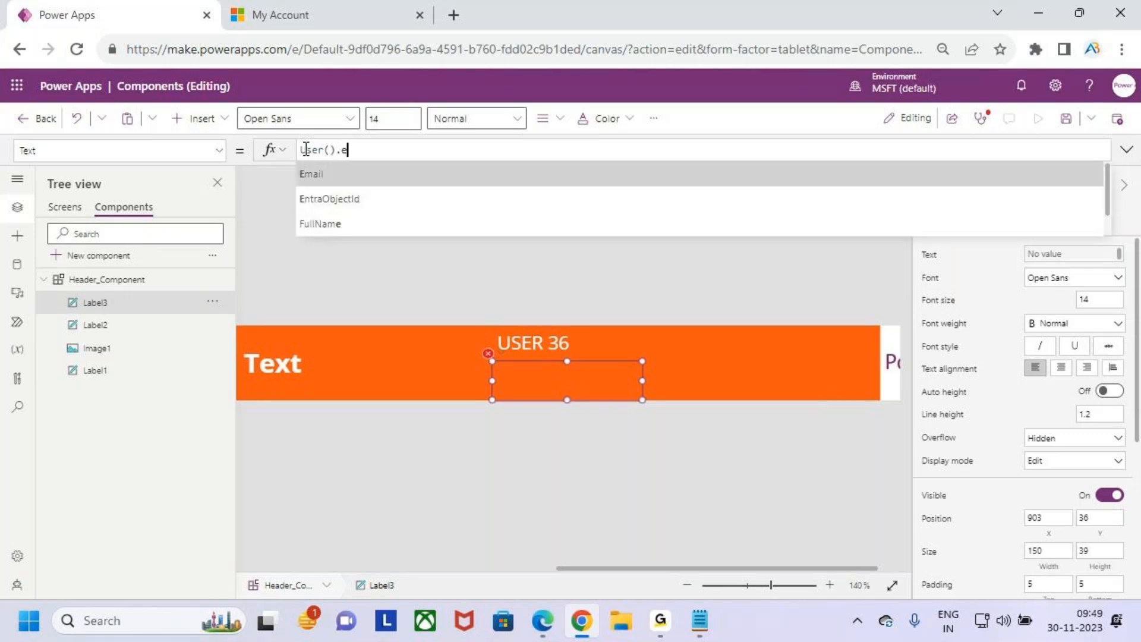
key("Tab")
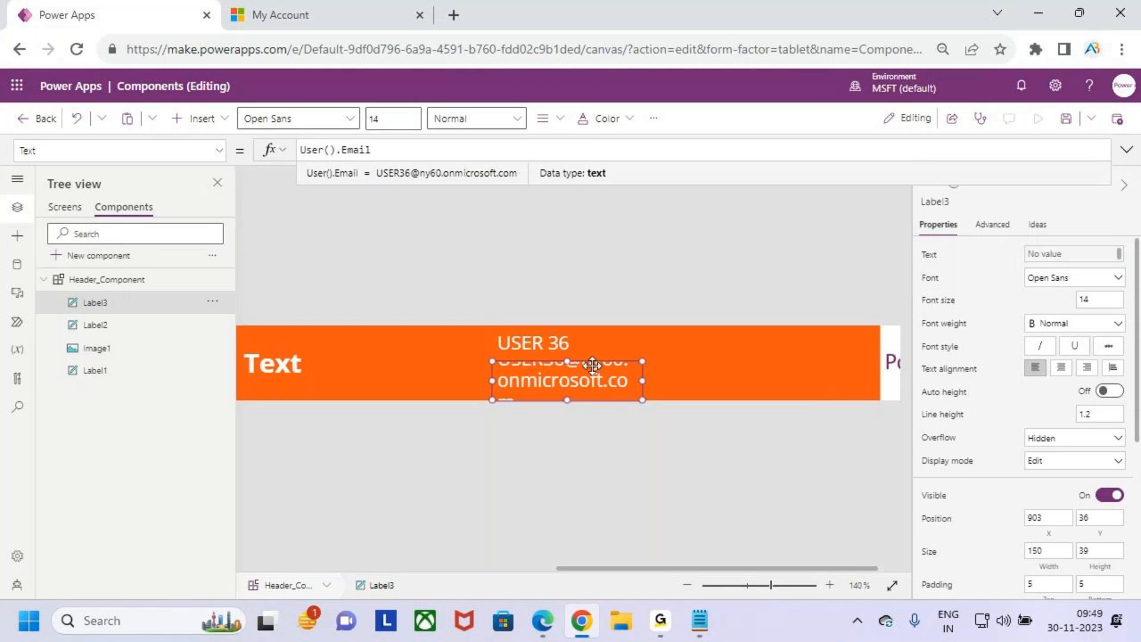
- Widen the email label to about 373 so the address fits on one line, and save the app
left_click_drag(642, 381, 870, 373)
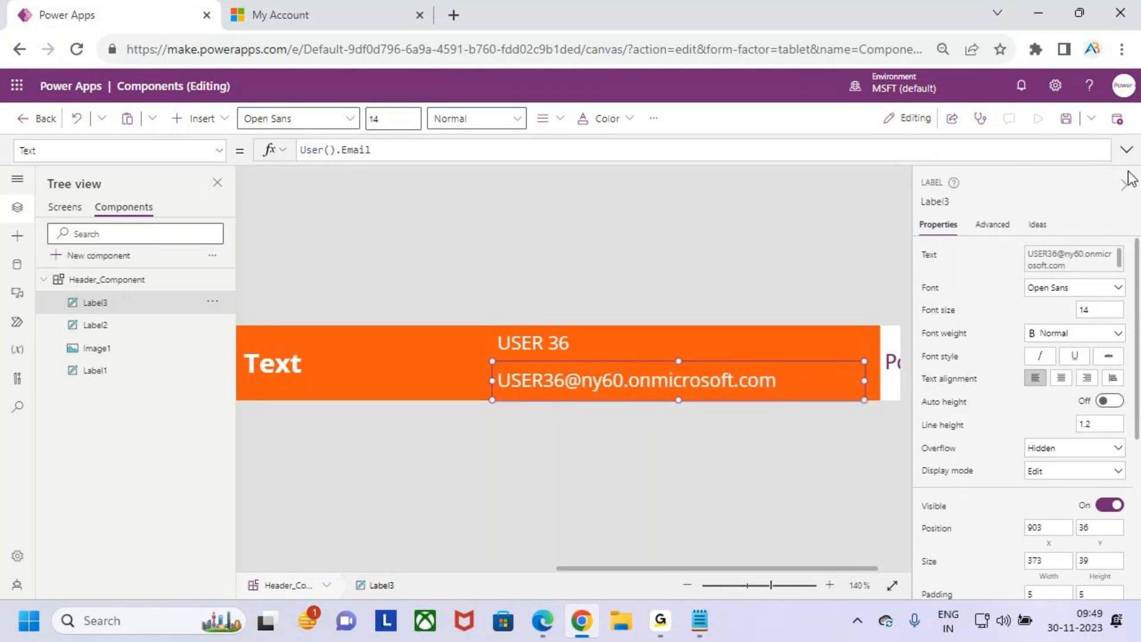
left_click(1065, 118)
- Examine the header component's layout, checking the name label, email label and profile image along the whole bar
left_click(435, 358)
scroll(408, 363, "down", 6)
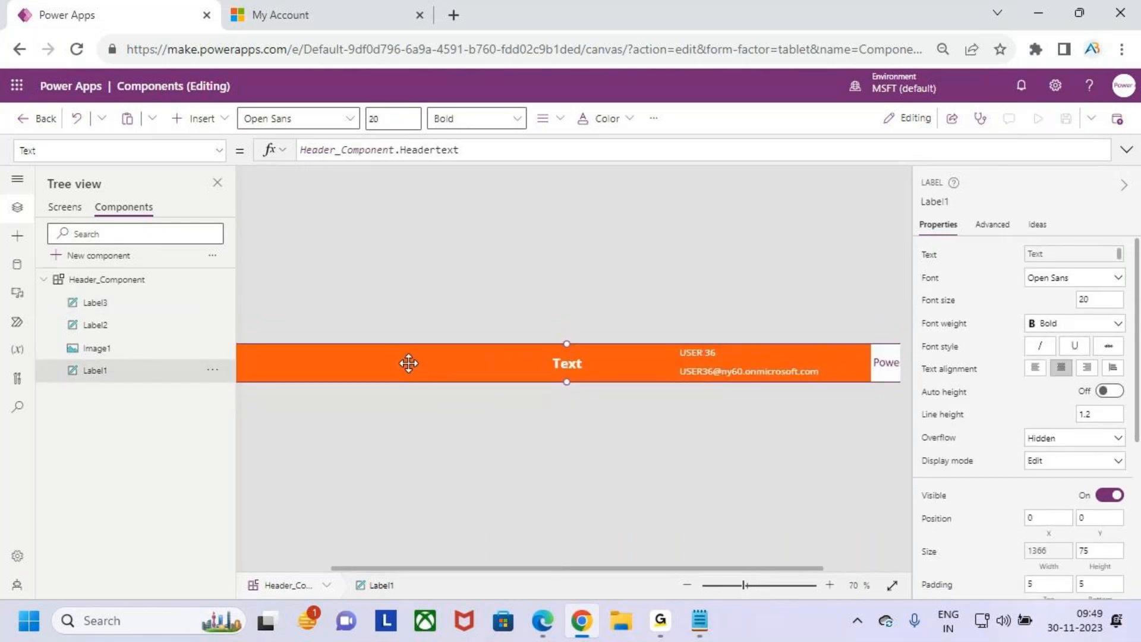
scroll(409, 363, "down", 1)
left_click_drag(843, 353, 859, 303)
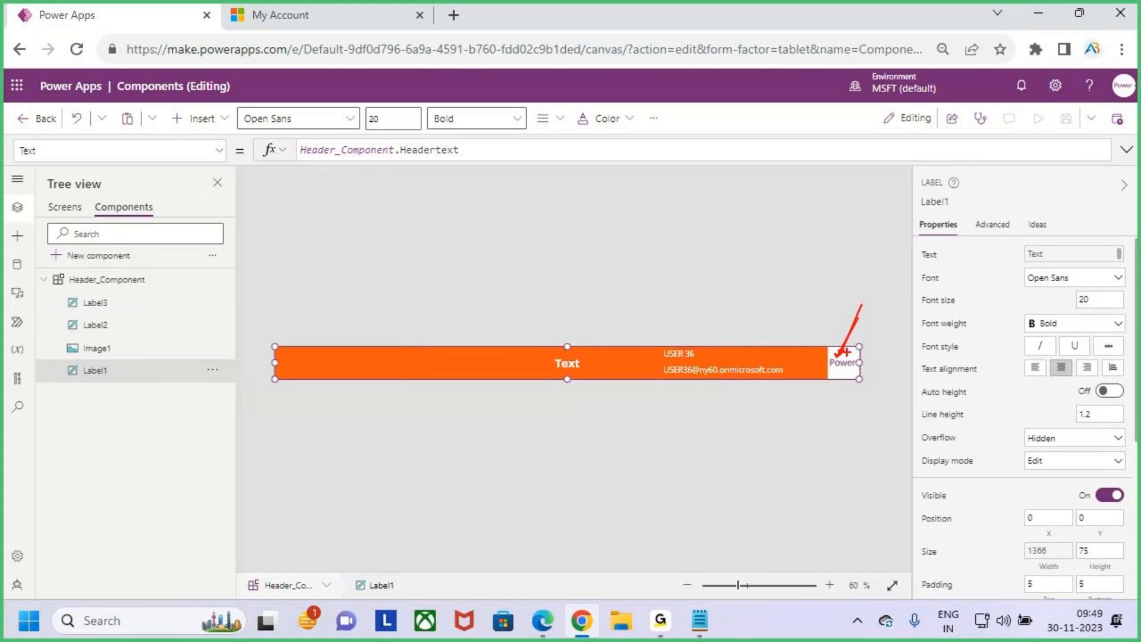
left_click_drag(739, 368, 764, 328)
key("Escape")
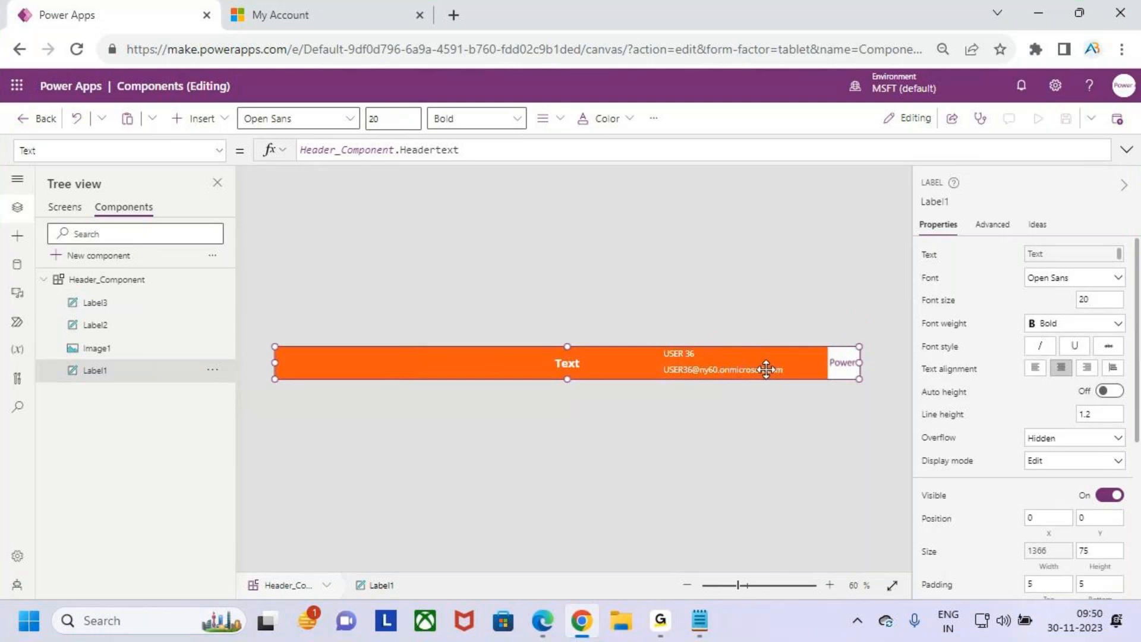
scroll(790, 395, "up", 1)
scroll(790, 391, "up", 4)
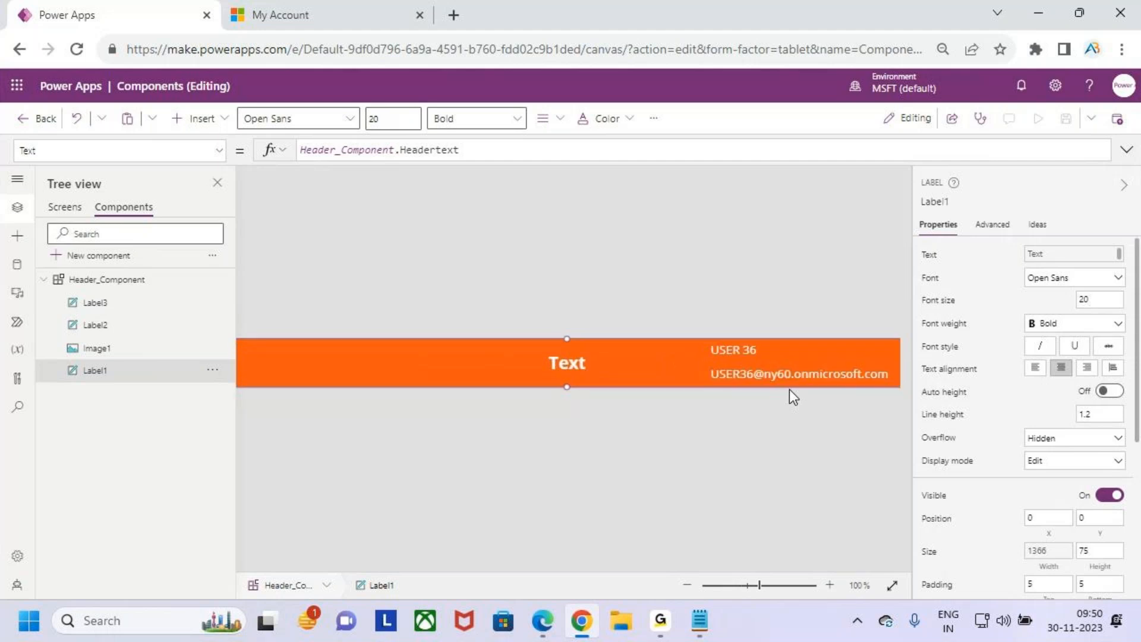
left_click(784, 350)
scroll(821, 372, "up", 2)
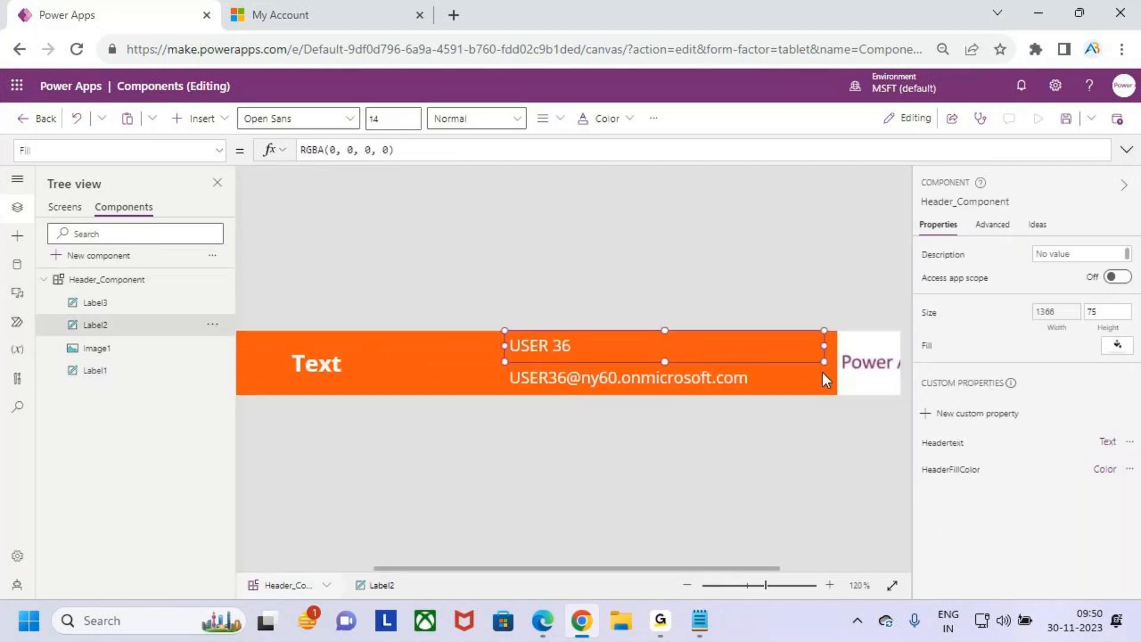
scroll(823, 373, "up", 1)
left_click_drag(755, 568, 793, 567)
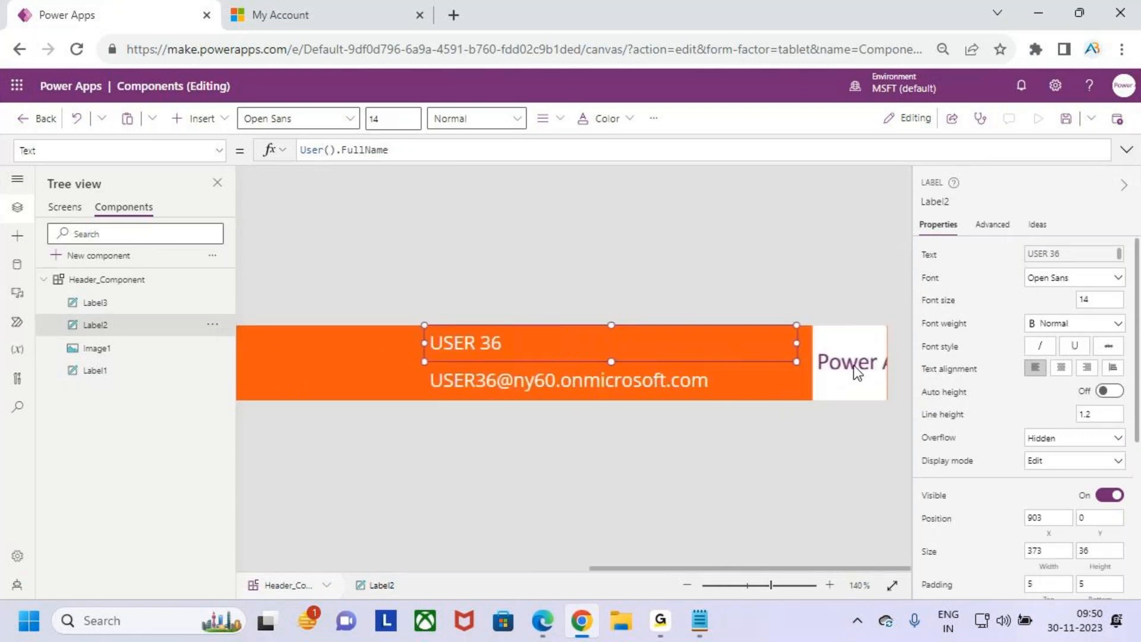
left_click(522, 411)
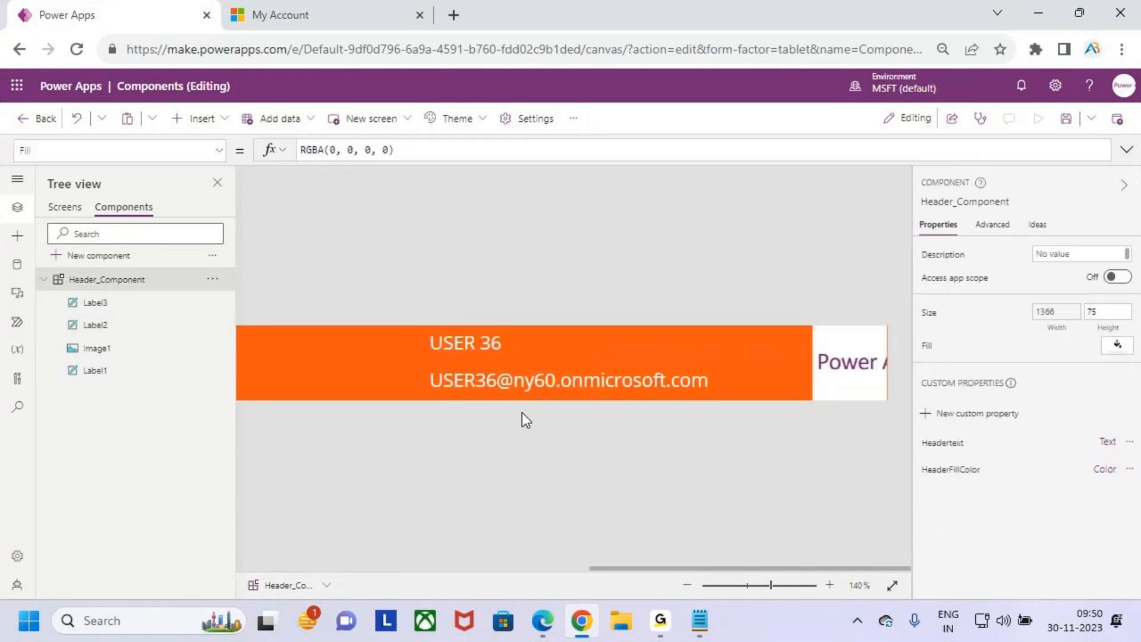
scroll(521, 413, "down", 6)
scroll(629, 368, "down", 2)
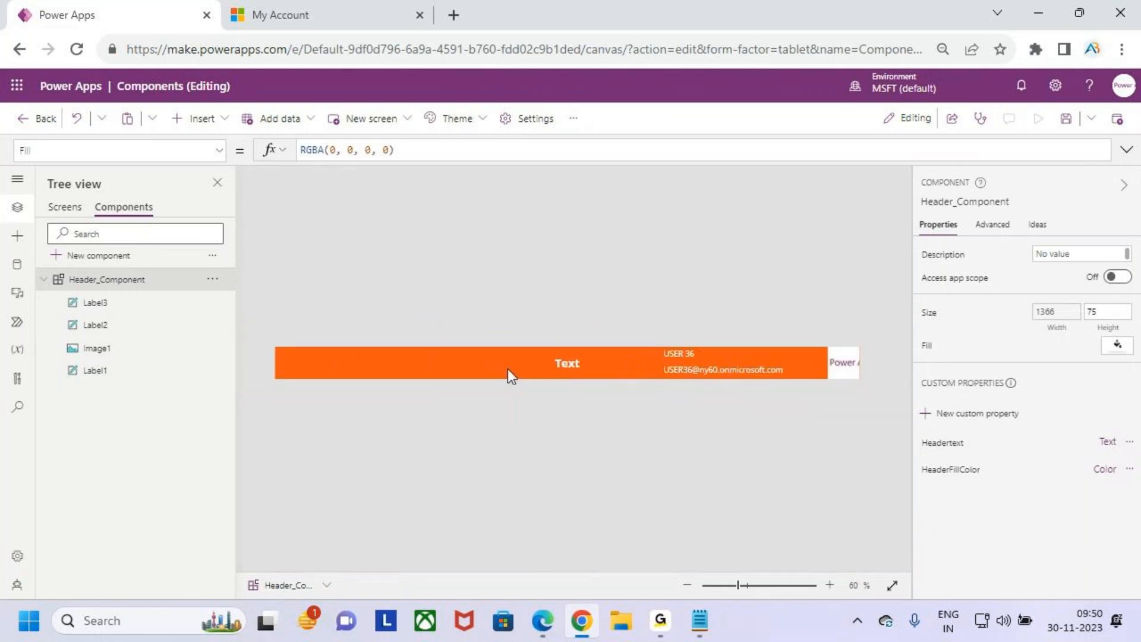
- Check how the header component appears on Welcome_Screen, Gallery_Screen and Form_Screen
left_click(63, 208)
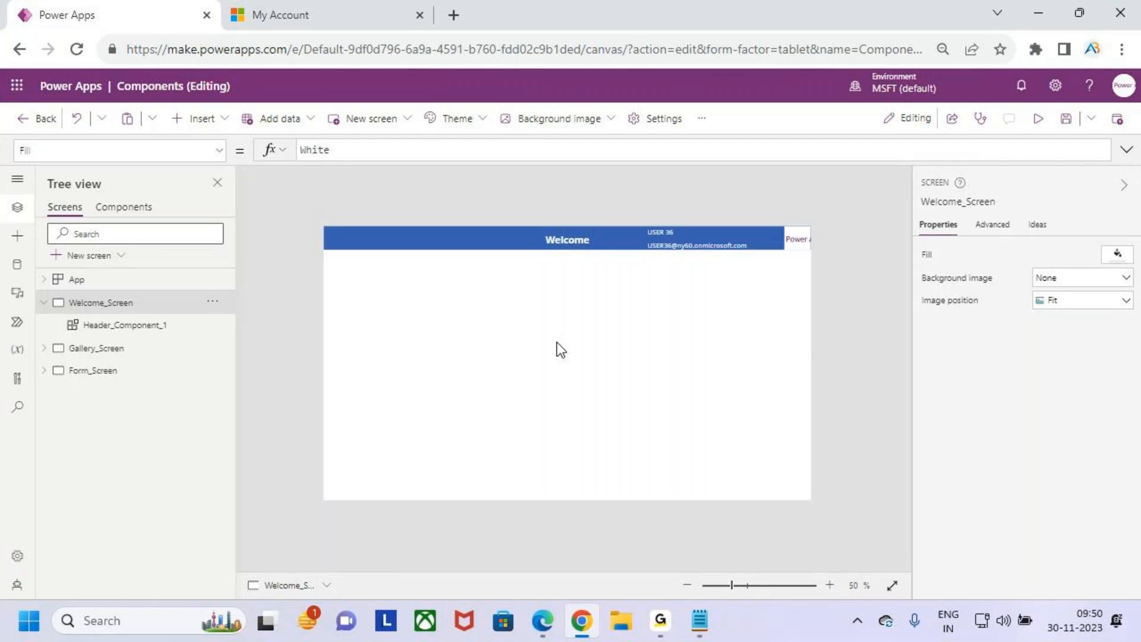
left_click(843, 216)
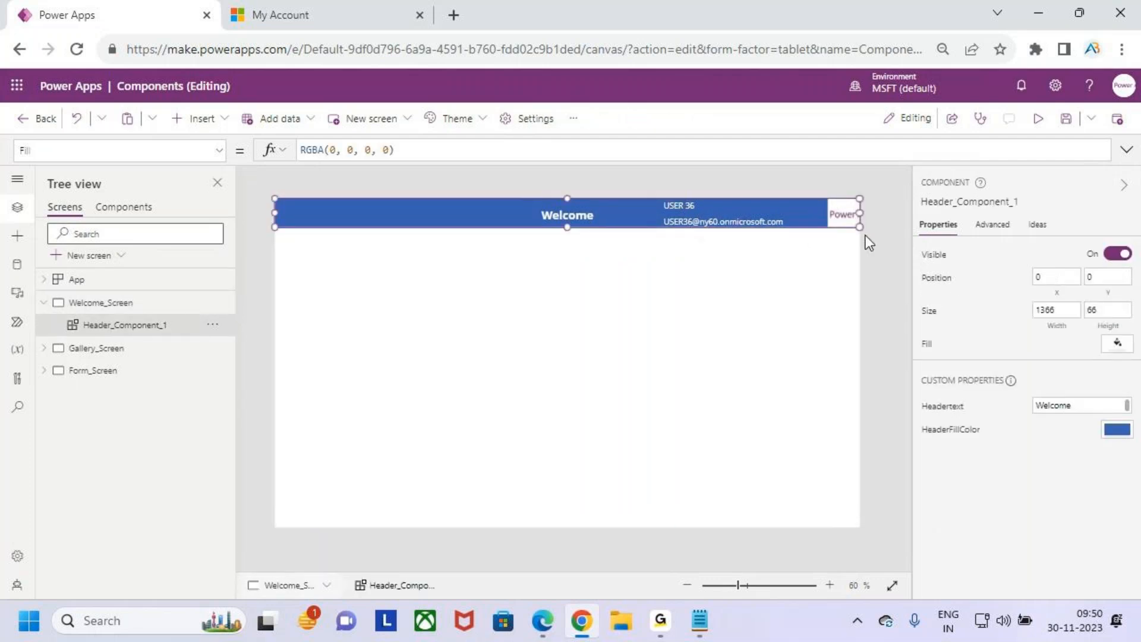
left_click(120, 354)
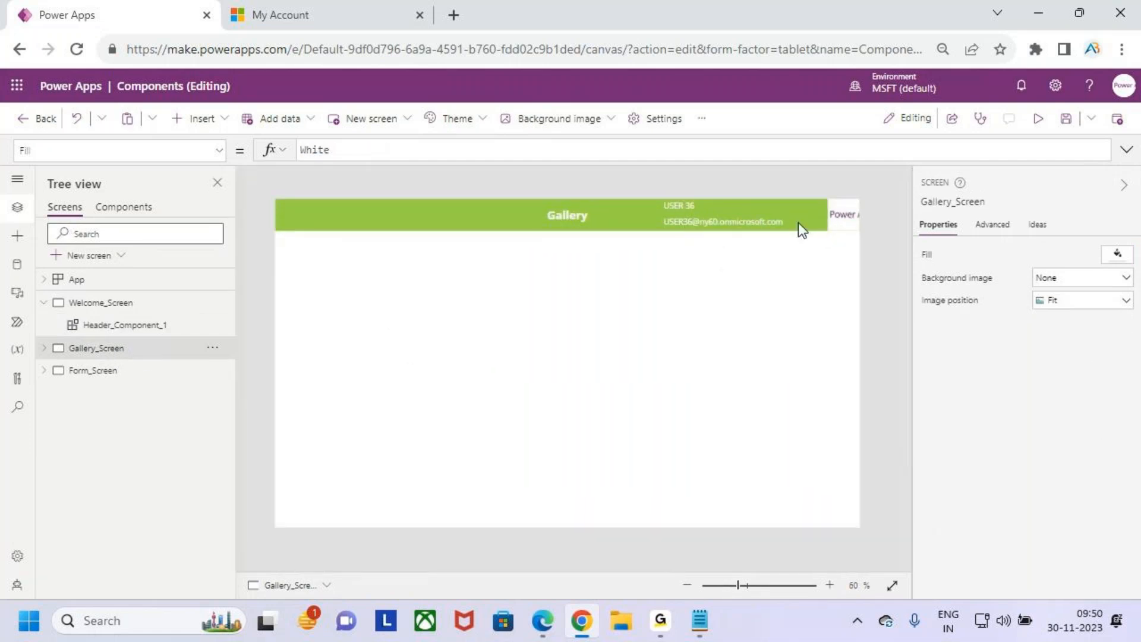
left_click(133, 372)
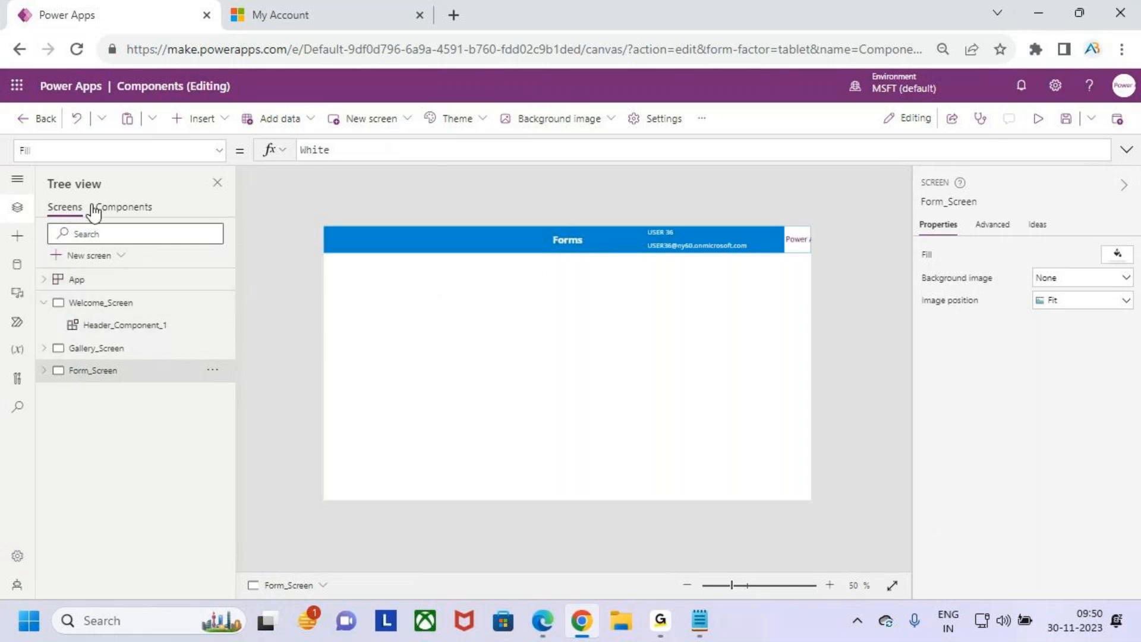
left_click(113, 208)
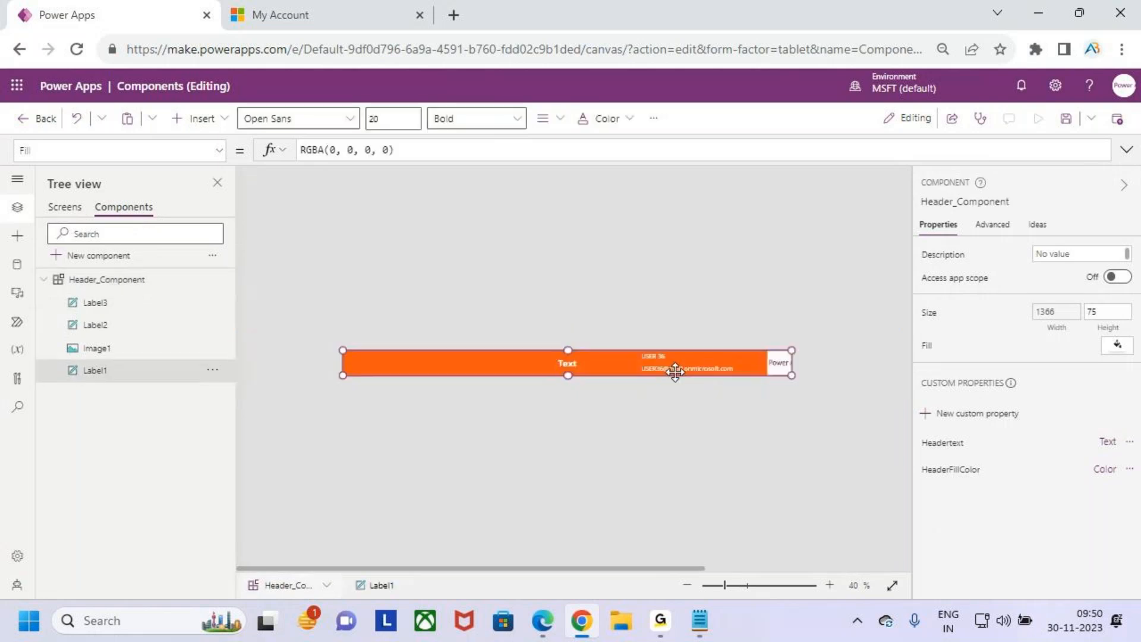
left_click(680, 375)
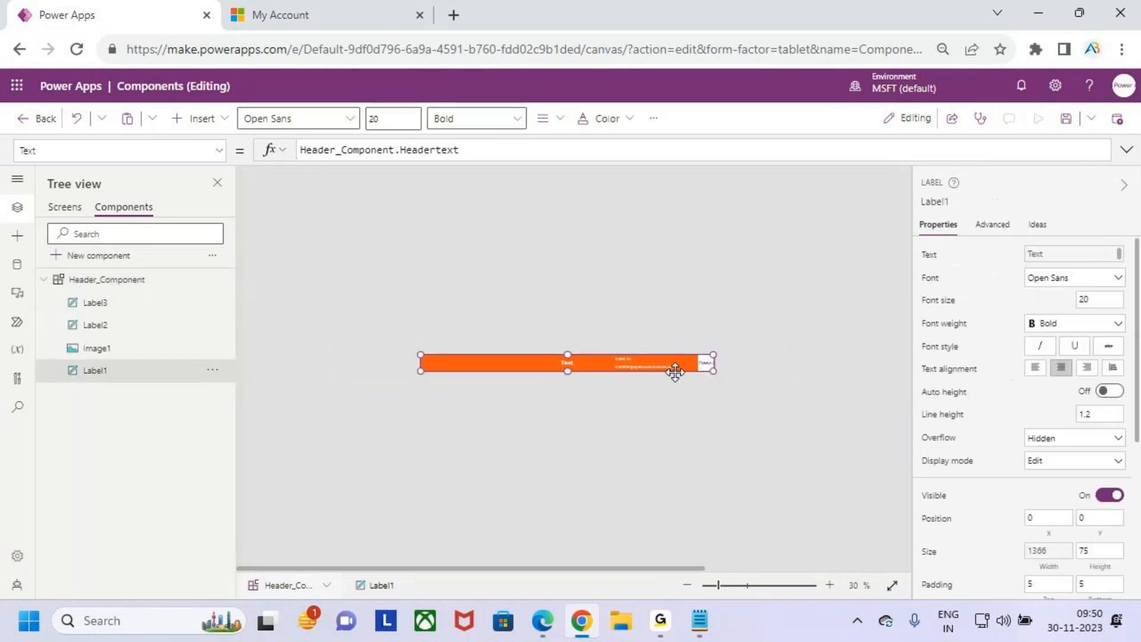
left_click(95, 302)
left_click(65, 206)
left_click(90, 303)
left_click(97, 351)
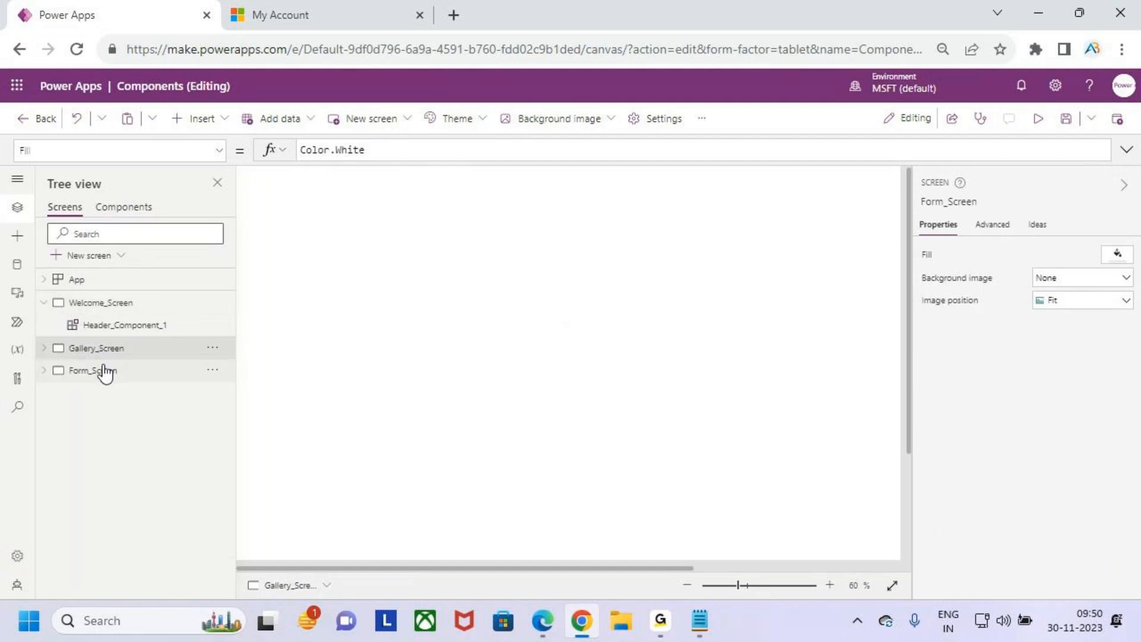
left_click(106, 372)
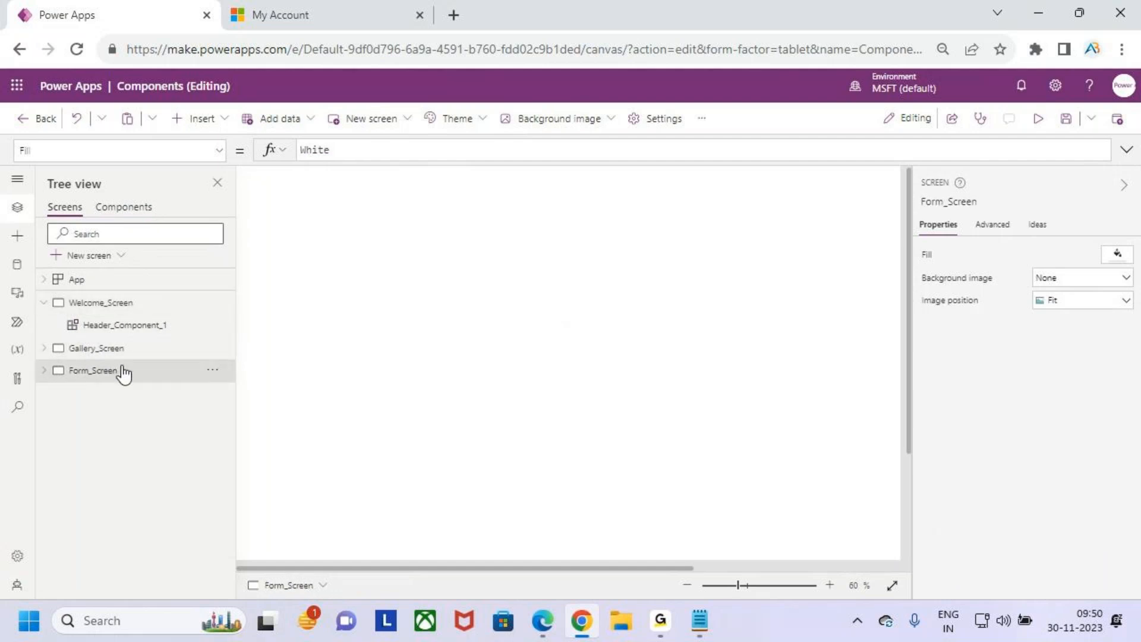
- Switch to the Components notes in Notepad and read the point about using local components in another canvas app
left_click(1034, 18)
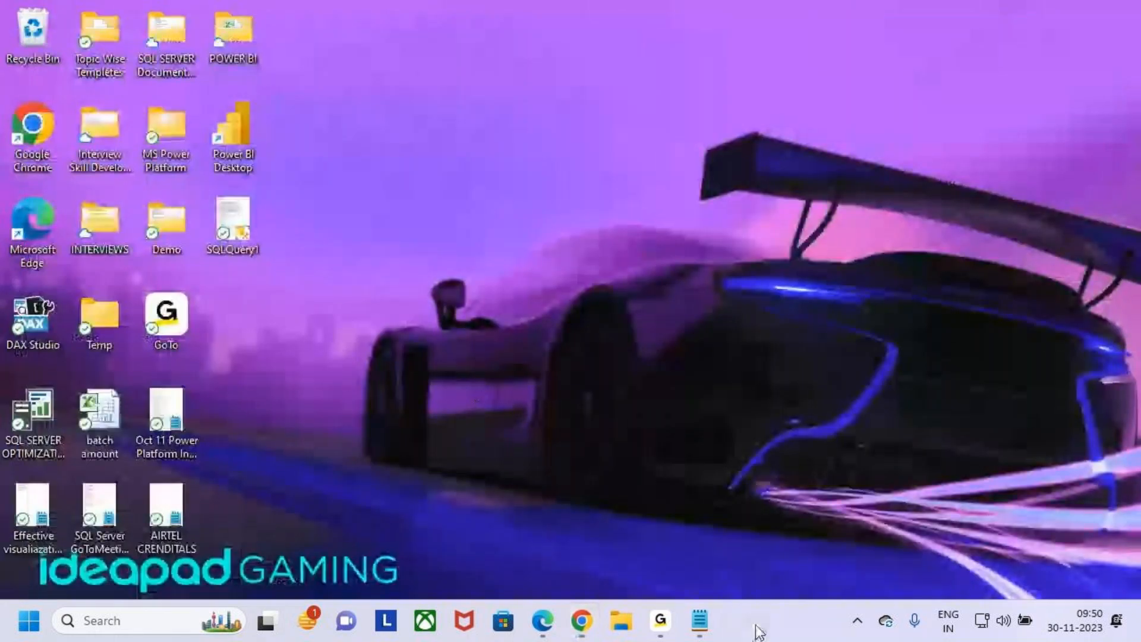
left_click(700, 620)
left_click_drag(57, 348, 655, 357)
left_click(683, 350)
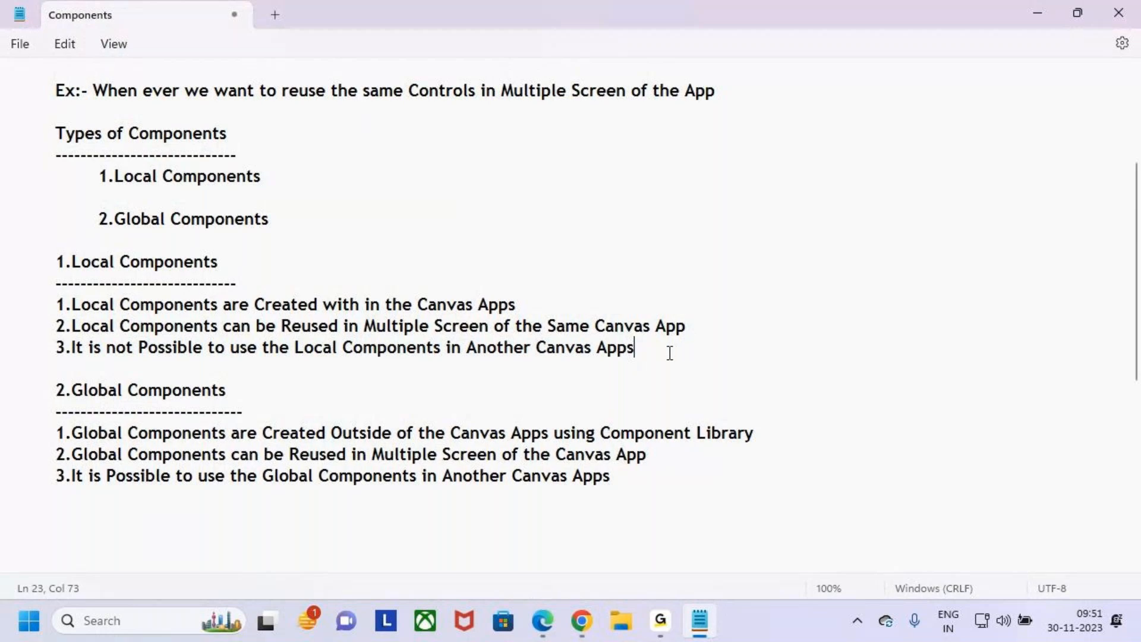
left_click(1039, 13)
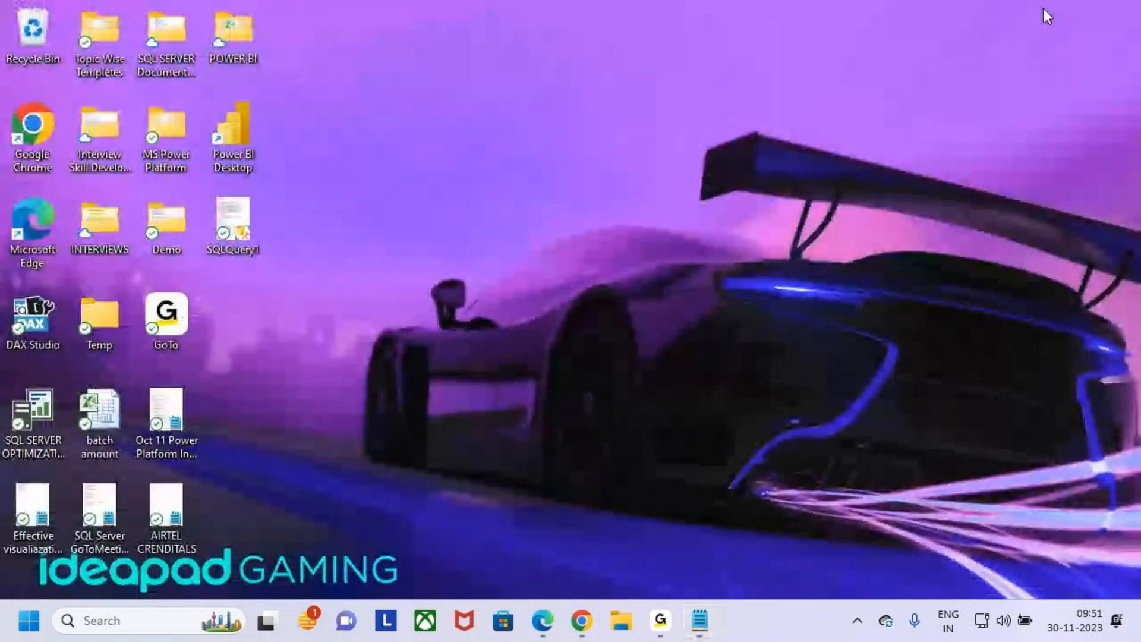
- Return to Power Apps in Chrome, export the app's components and download the resulting file
left_click(581, 621)
left_click(125, 208)
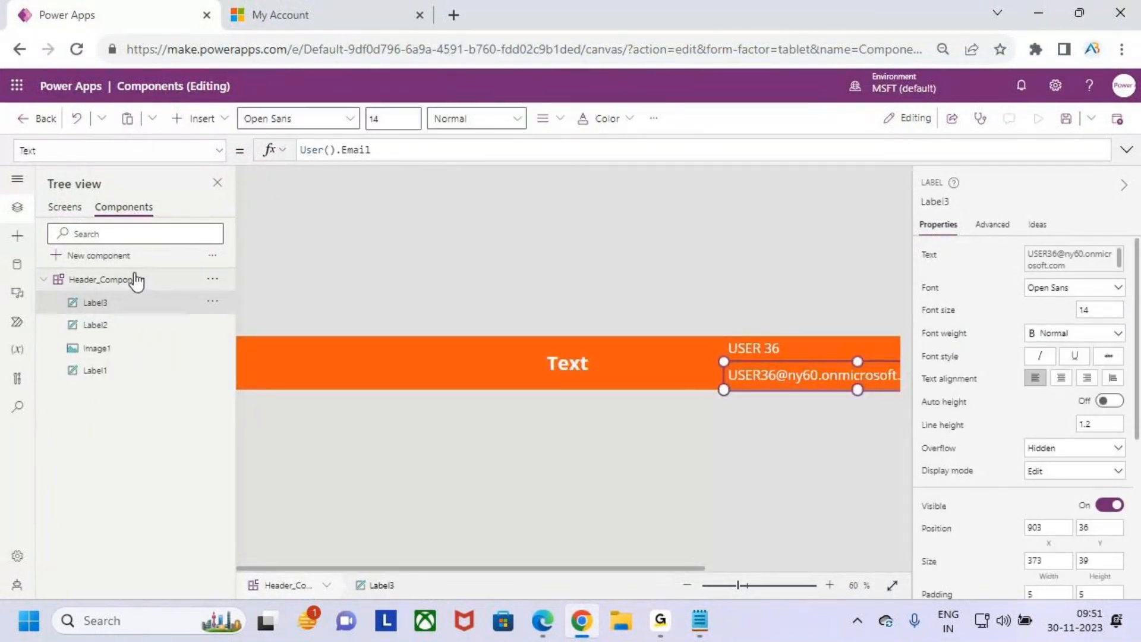
left_click(160, 282)
left_click(212, 279)
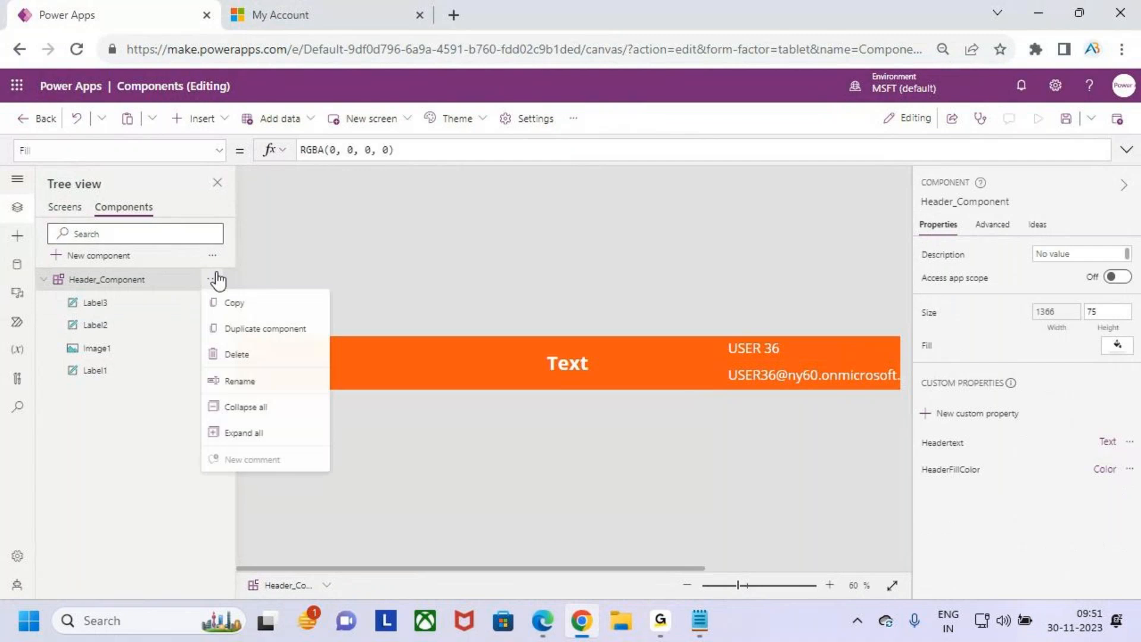
key("Escape")
left_click(212, 256)
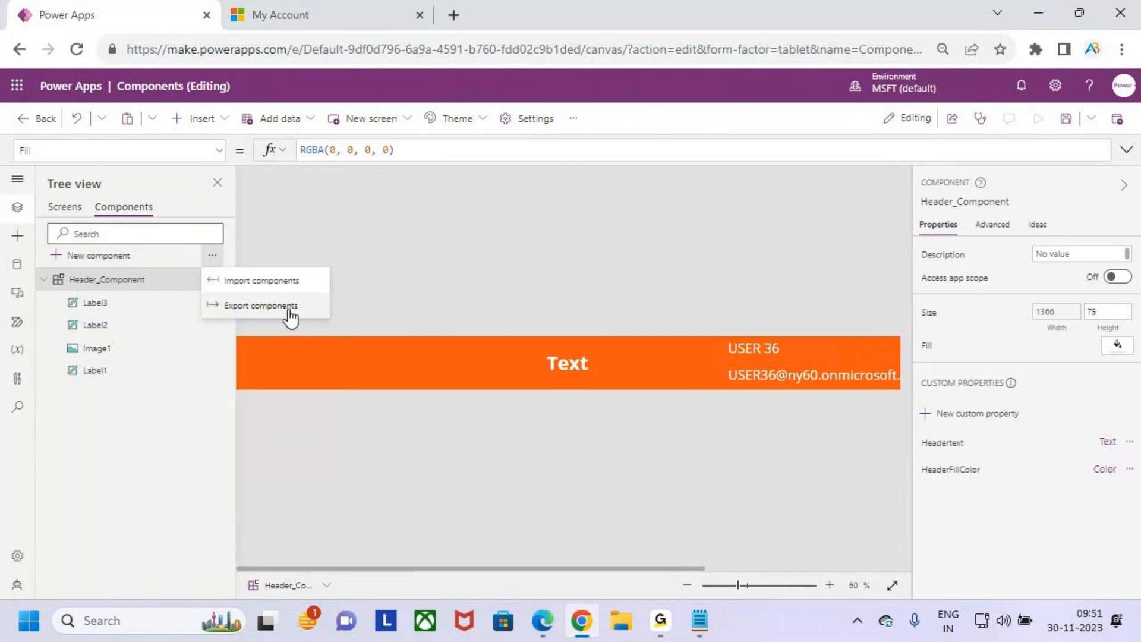
left_click(283, 314)
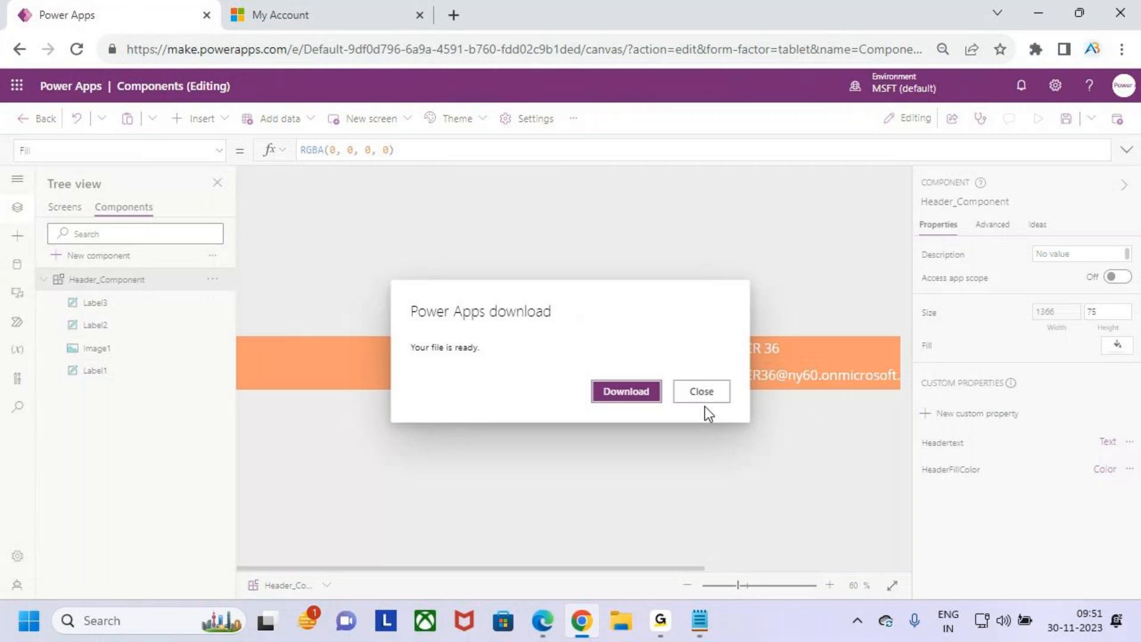
left_click(632, 395)
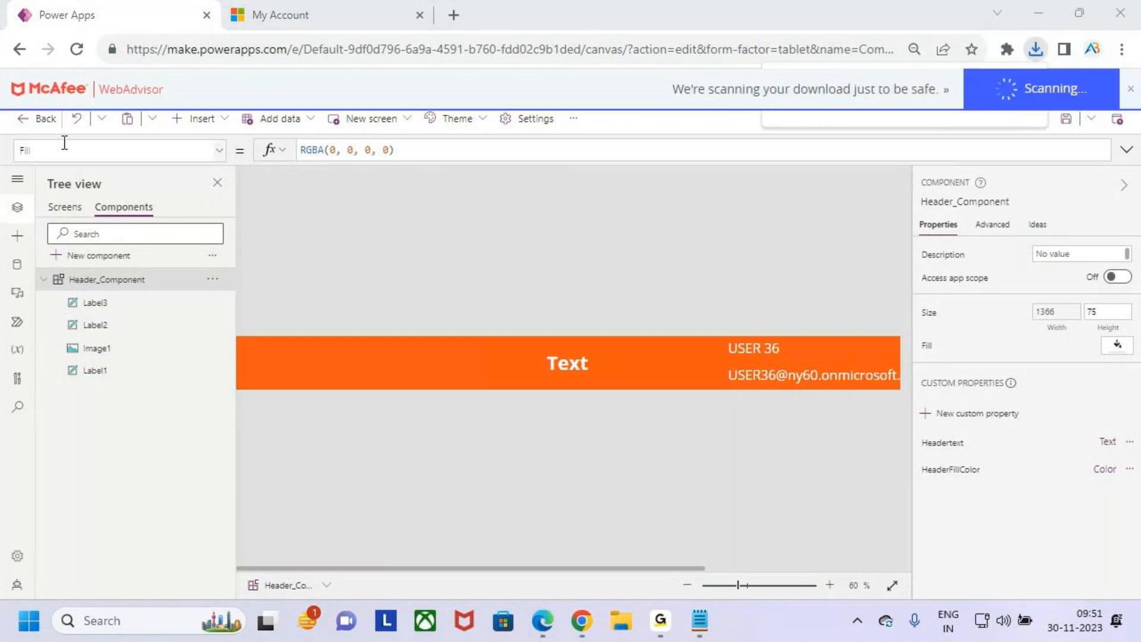
- Look in File Explorer's Downloads folder for the exported Components MSAPP file
key("super+e")
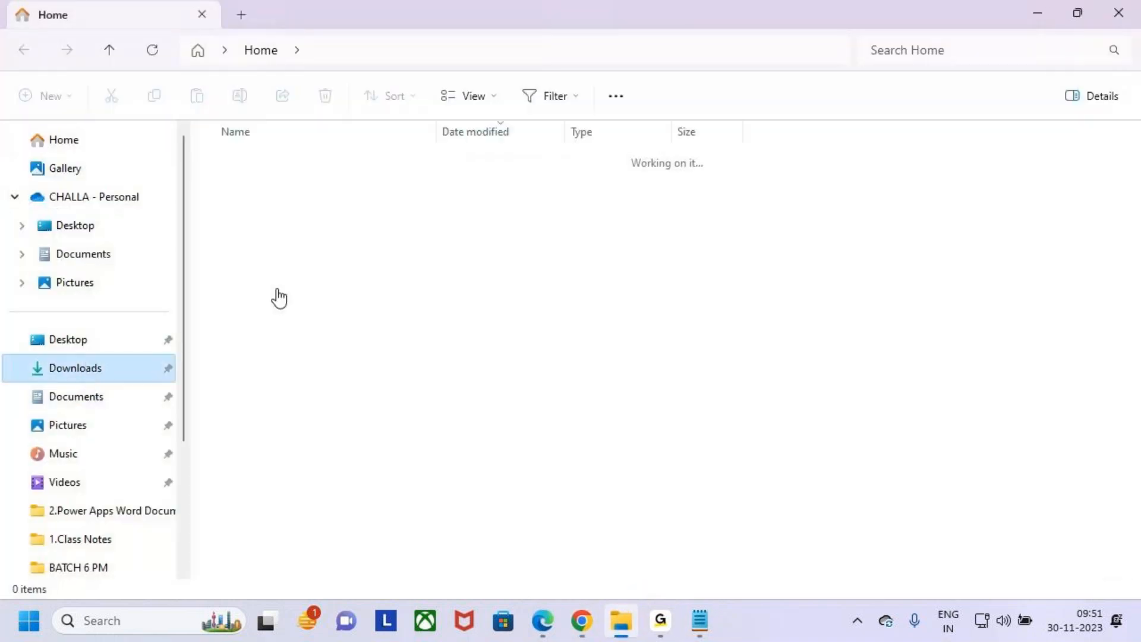
key("ctrl+2")
left_click_drag(209, 167, 352, 217)
mouse_move(307, 184)
left_mouse_down()
mouse_move(331, 206)
mouse_move(391, 132)
left_mouse_up()
key("Escape")
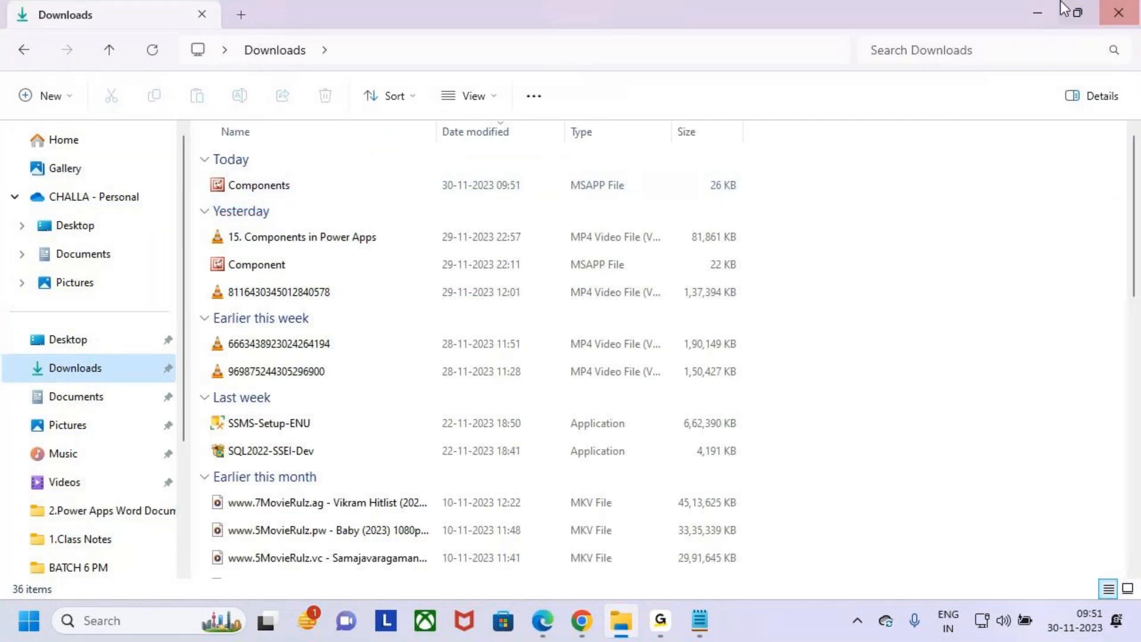
left_click(1038, 12)
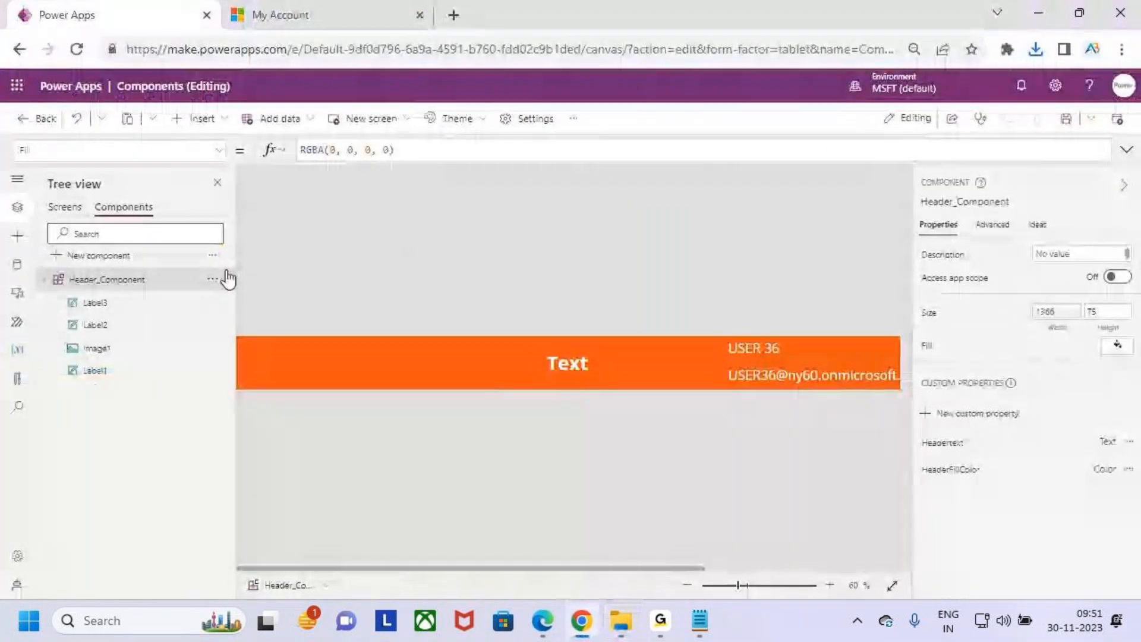
- Save the Components app and leave the editor, returning to the Power Apps home page
left_click(213, 256)
left_click(214, 256)
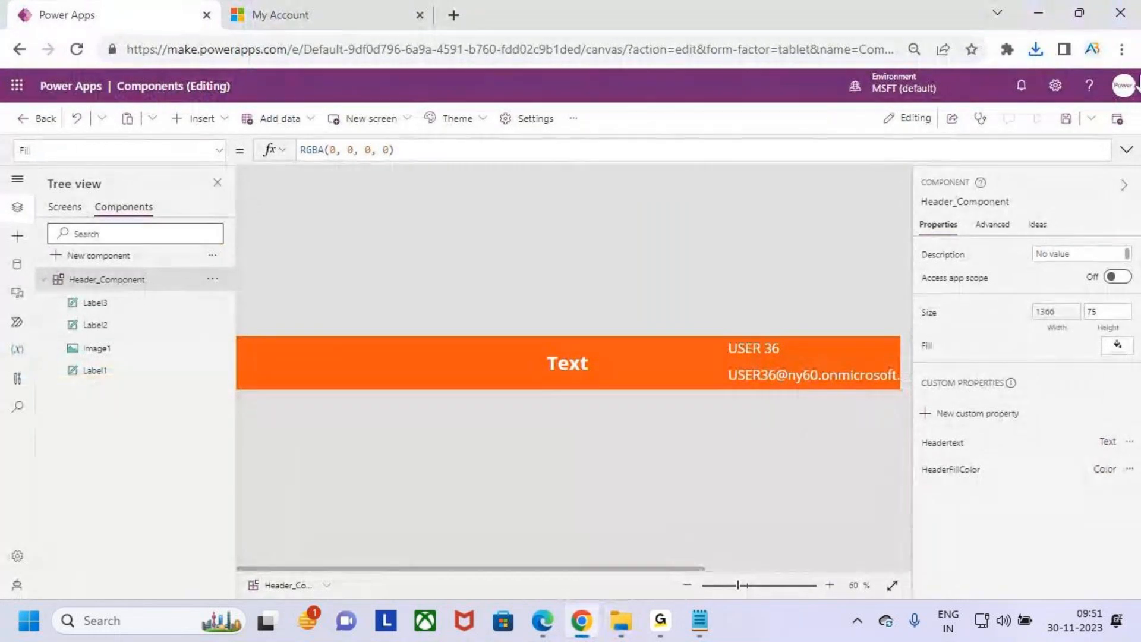
left_click(1068, 120)
left_click(24, 119)
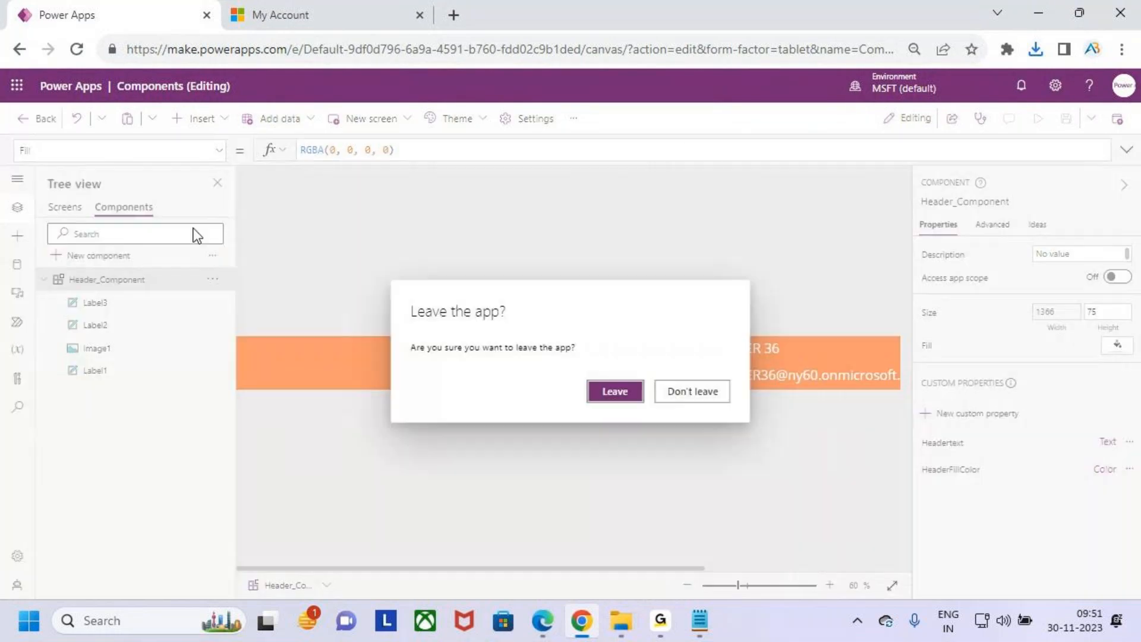
left_click(618, 389)
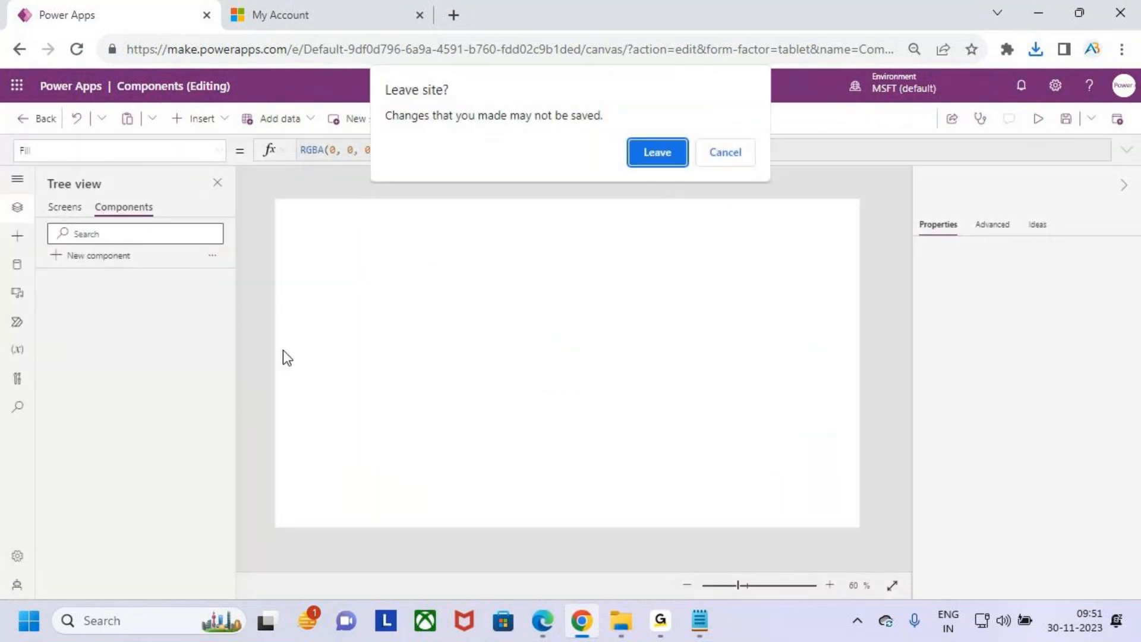
left_click(656, 152)
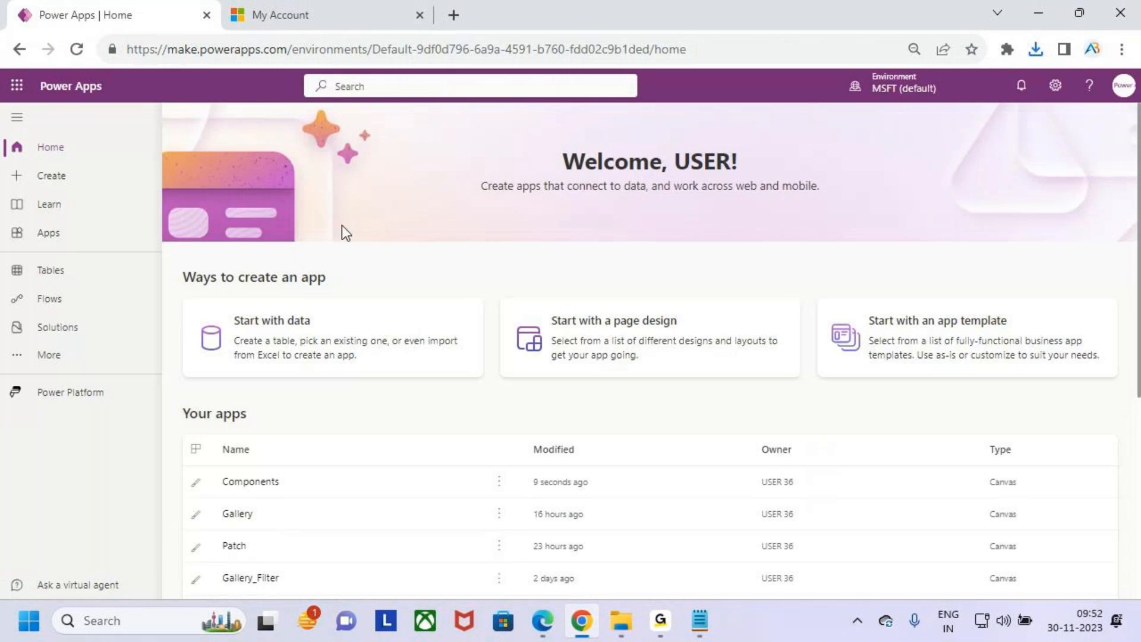
- Create a blank canvas app named ComponentTest in Tablet format and skip the welcome dialog
left_click(90, 177)
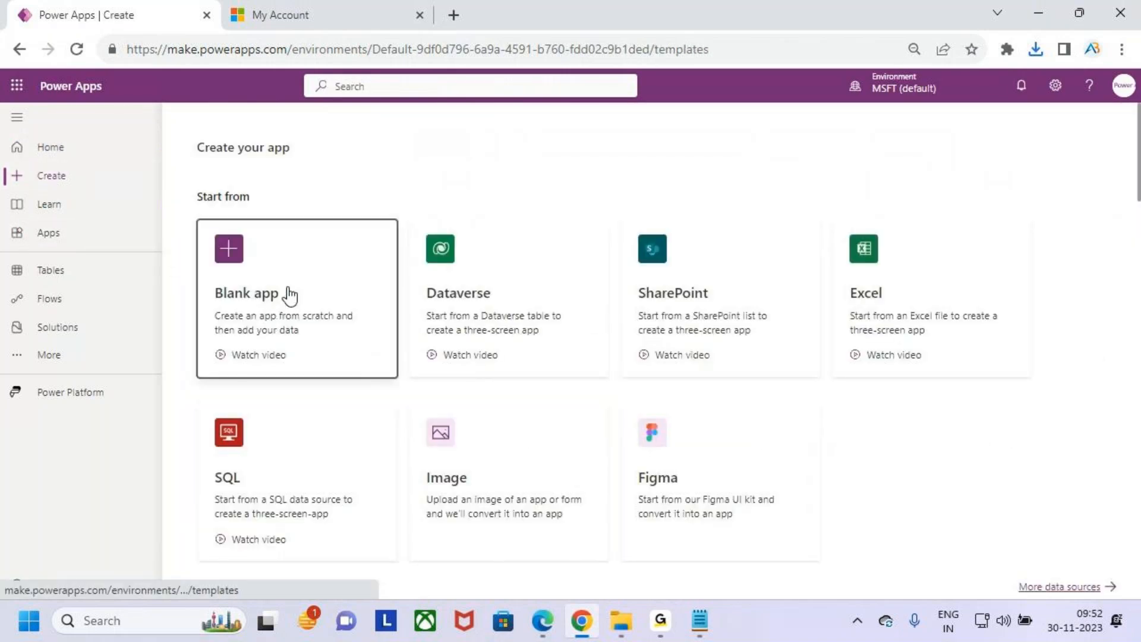
left_click(333, 299)
left_click(304, 495)
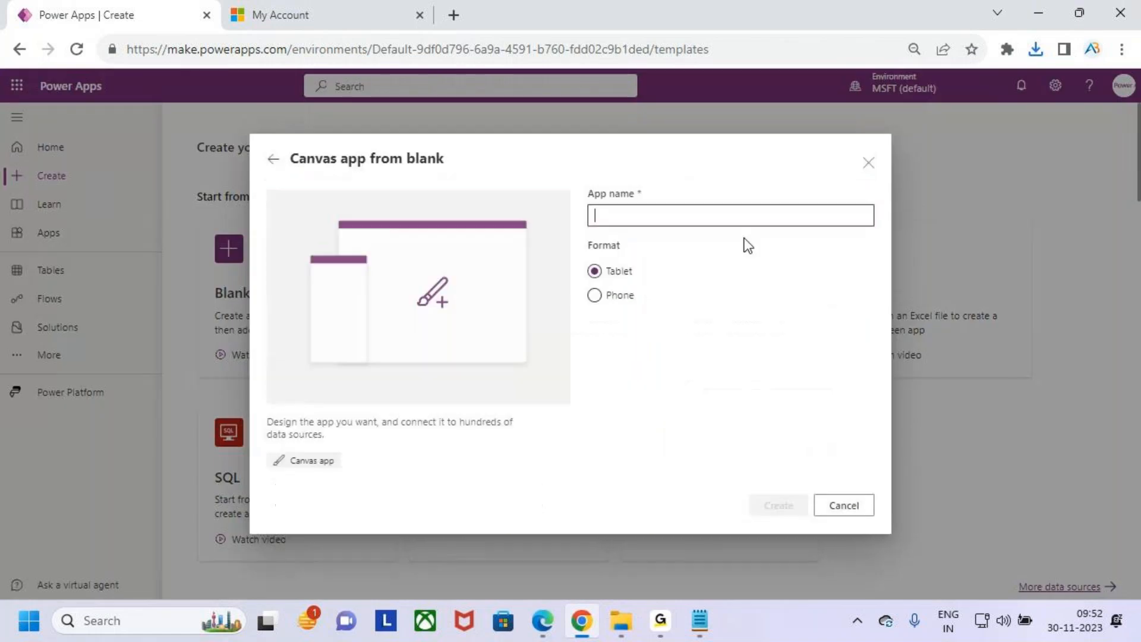
type("ComponentTest")
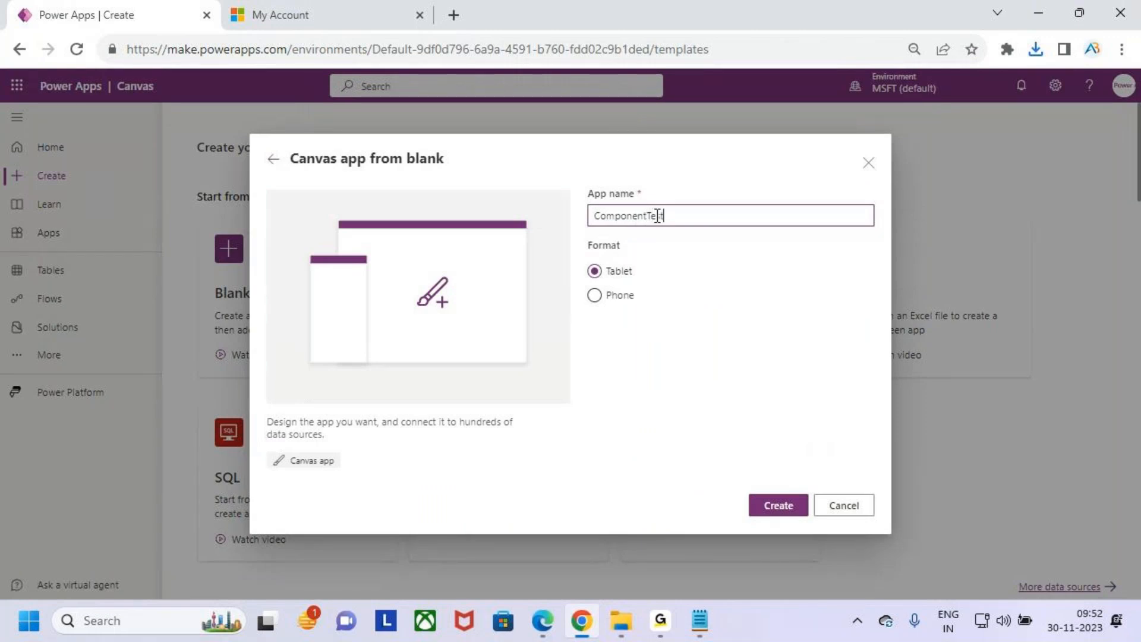
left_click(789, 504)
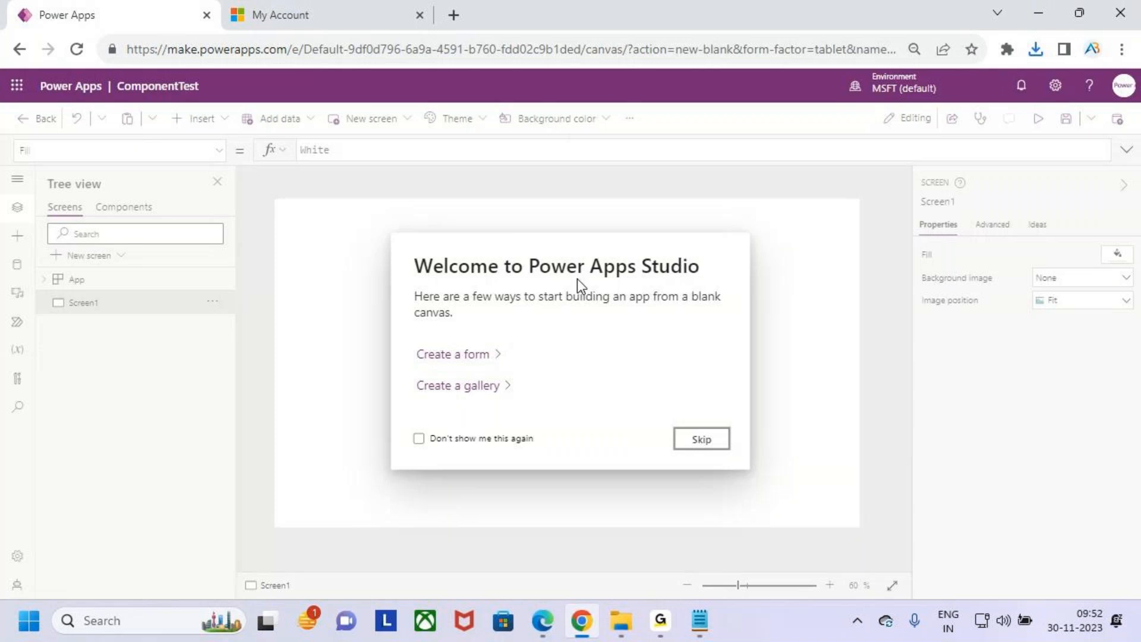
left_click(710, 440)
- Import components into ComponentTest by uploading the Components MSAPP file from the Downloads folder
left_click(123, 207)
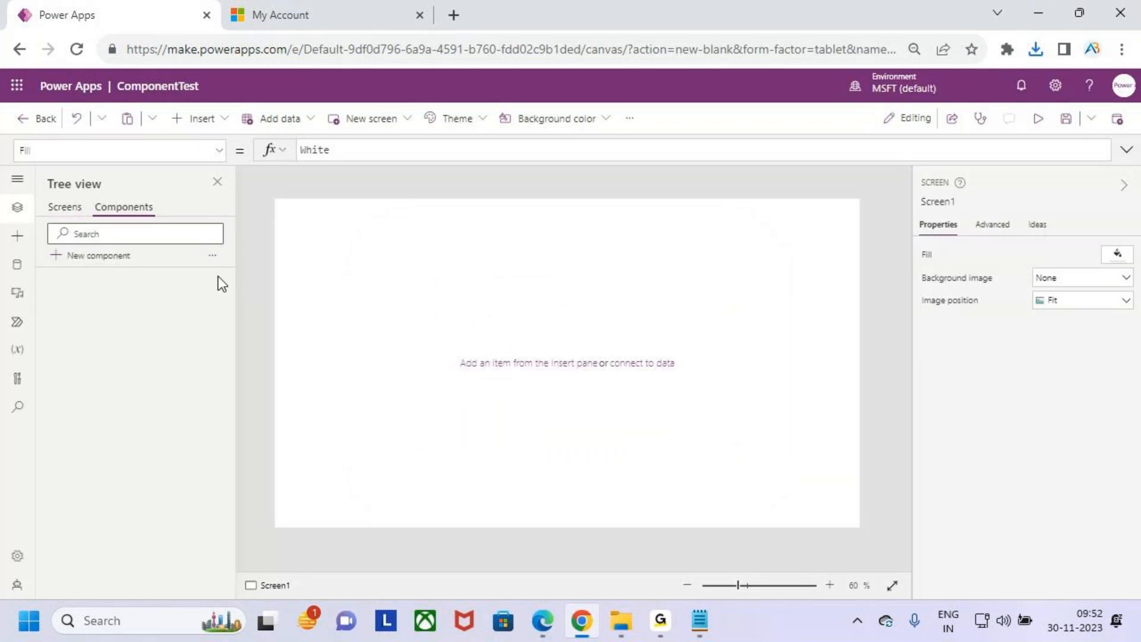
left_click(212, 257)
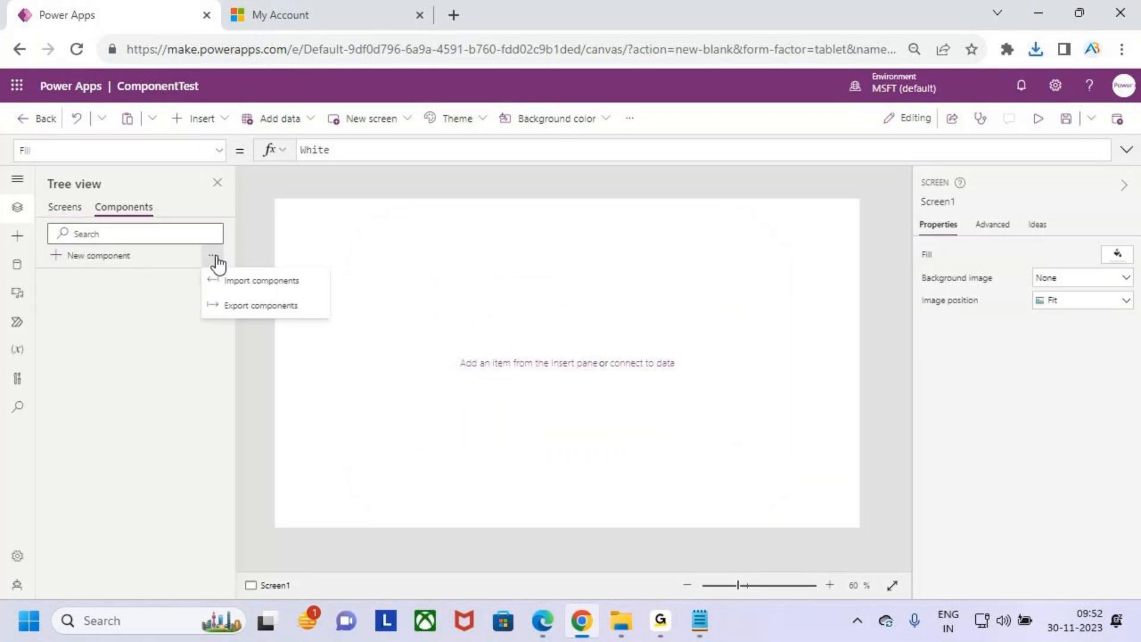
left_click(283, 291)
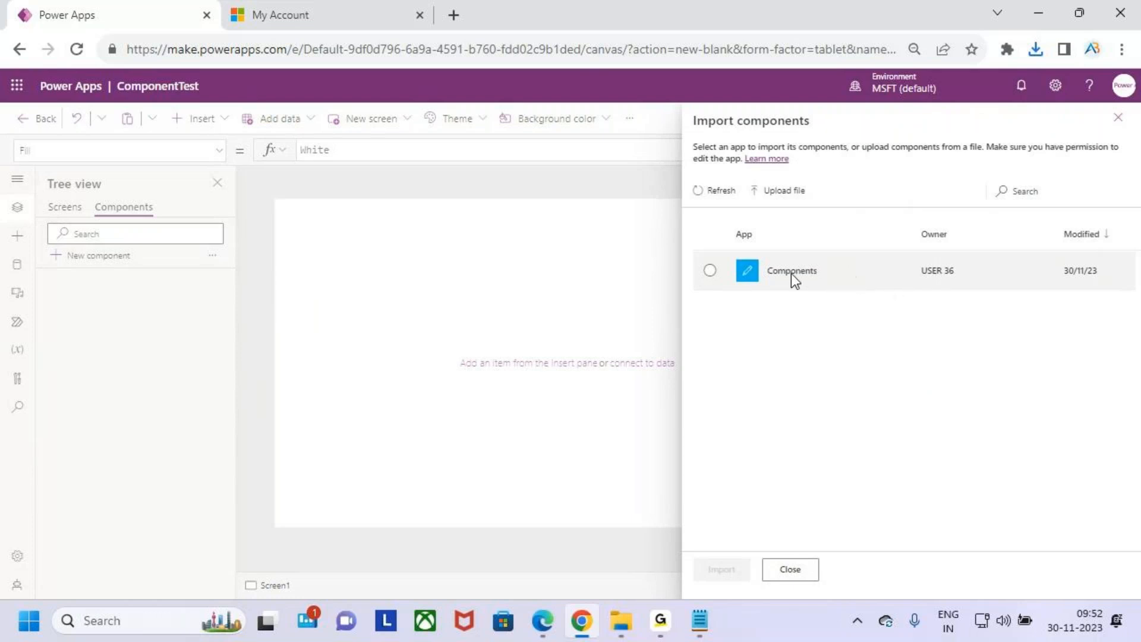
left_click(710, 271)
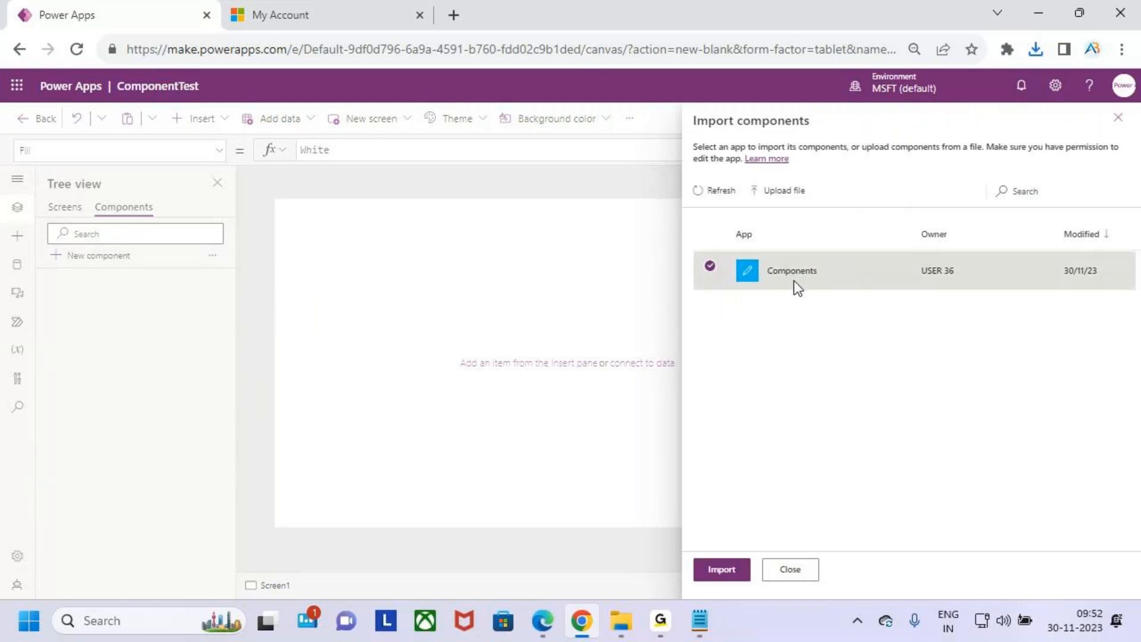
left_click(715, 268)
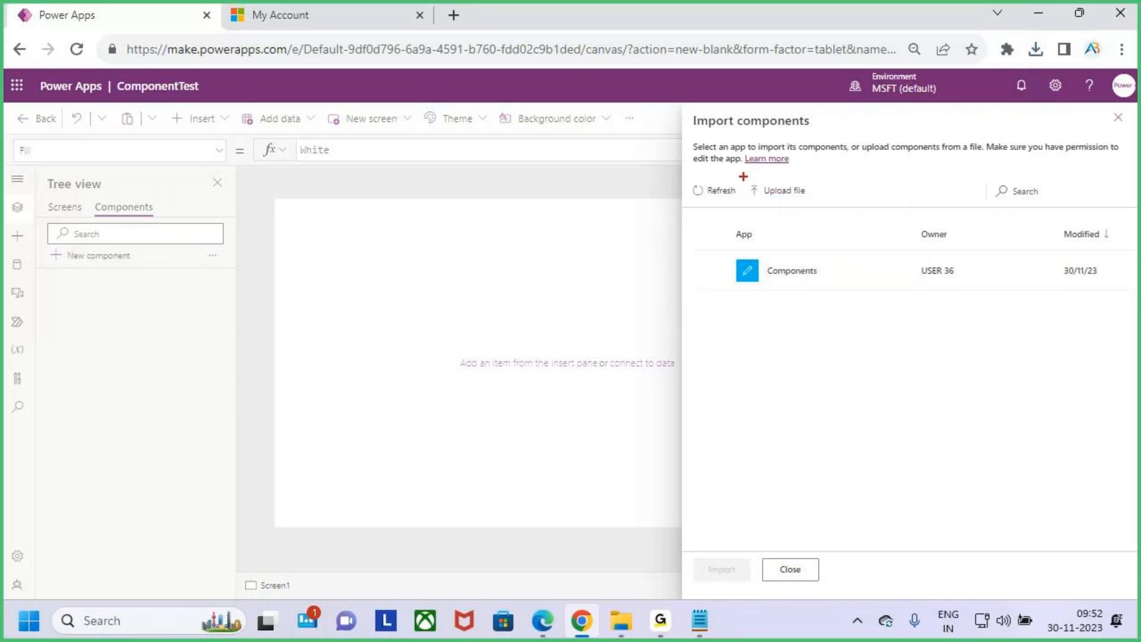
left_click(775, 191)
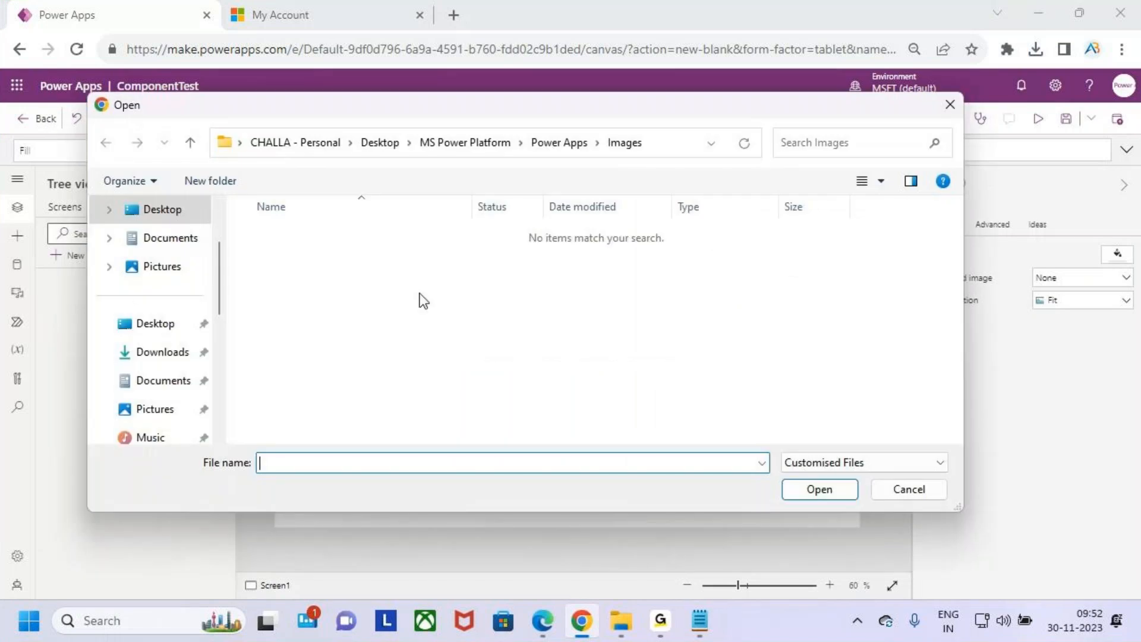
left_click(158, 352)
left_click(333, 260)
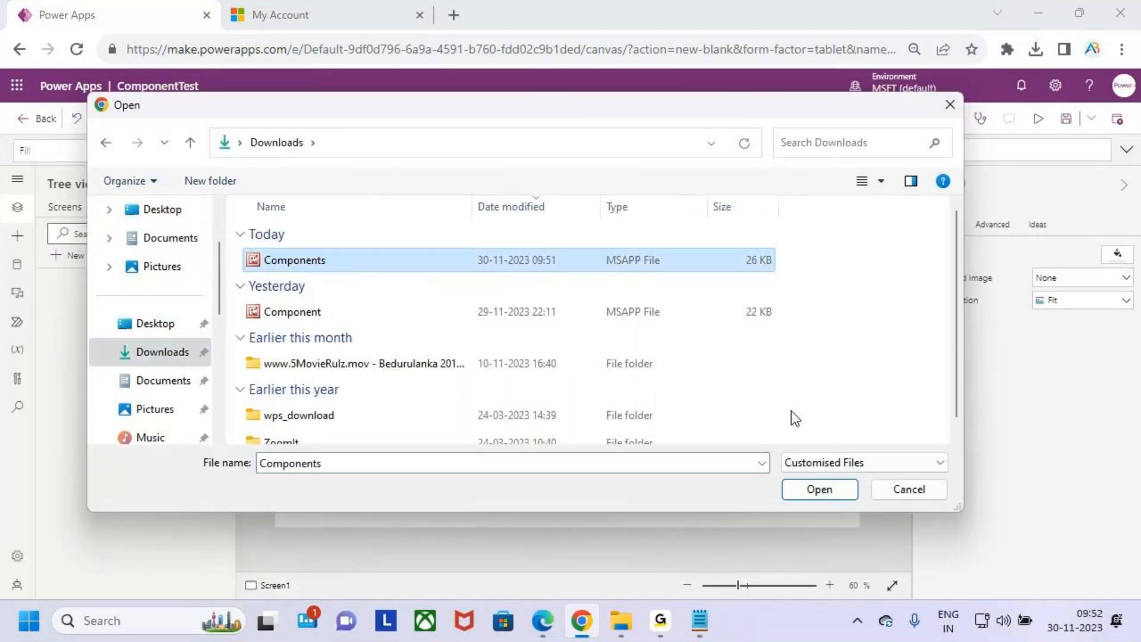
left_click(817, 489)
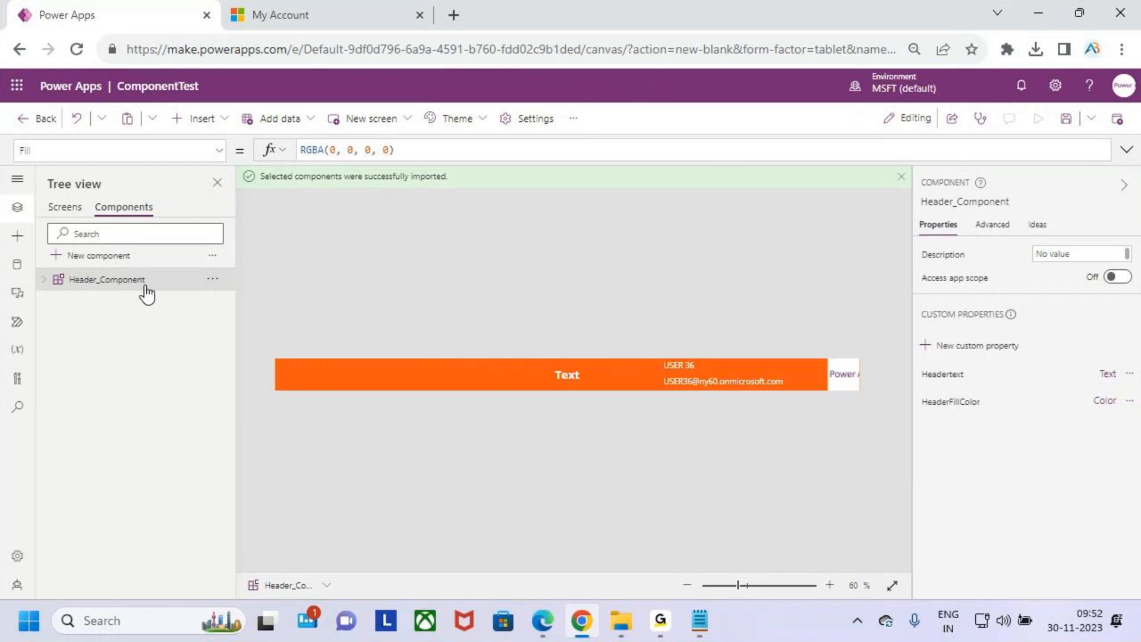
left_click_drag(471, 342, 683, 399)
key("Escape")
- Switch to the Components notes in Notepad and read the Local Components section on reuse in other canvas apps
left_click(1040, 15)
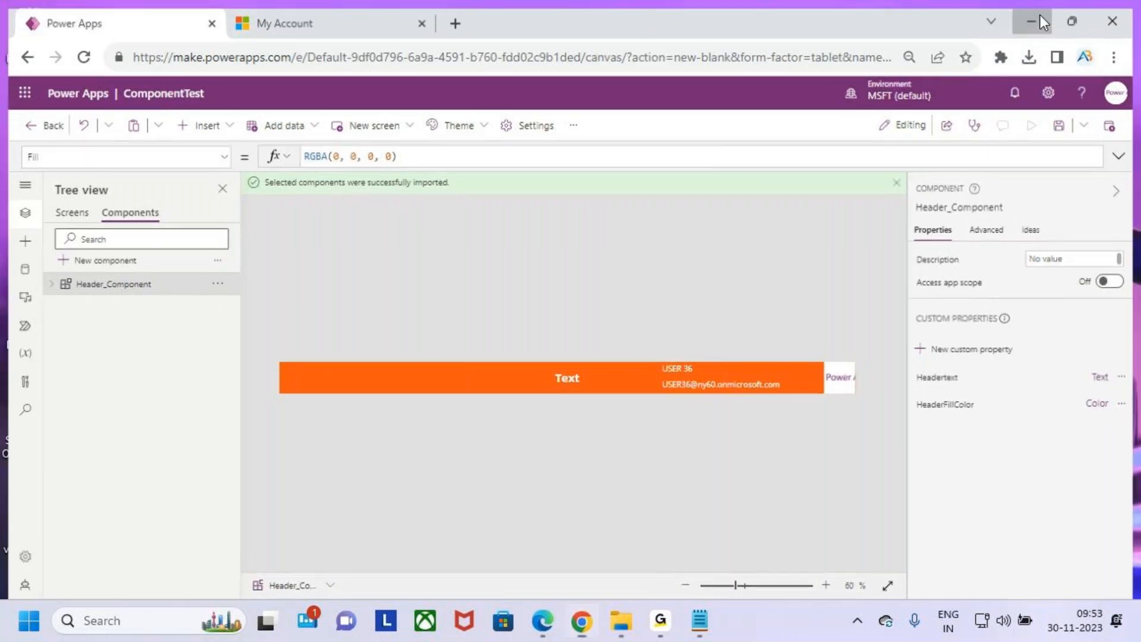
left_click(699, 620)
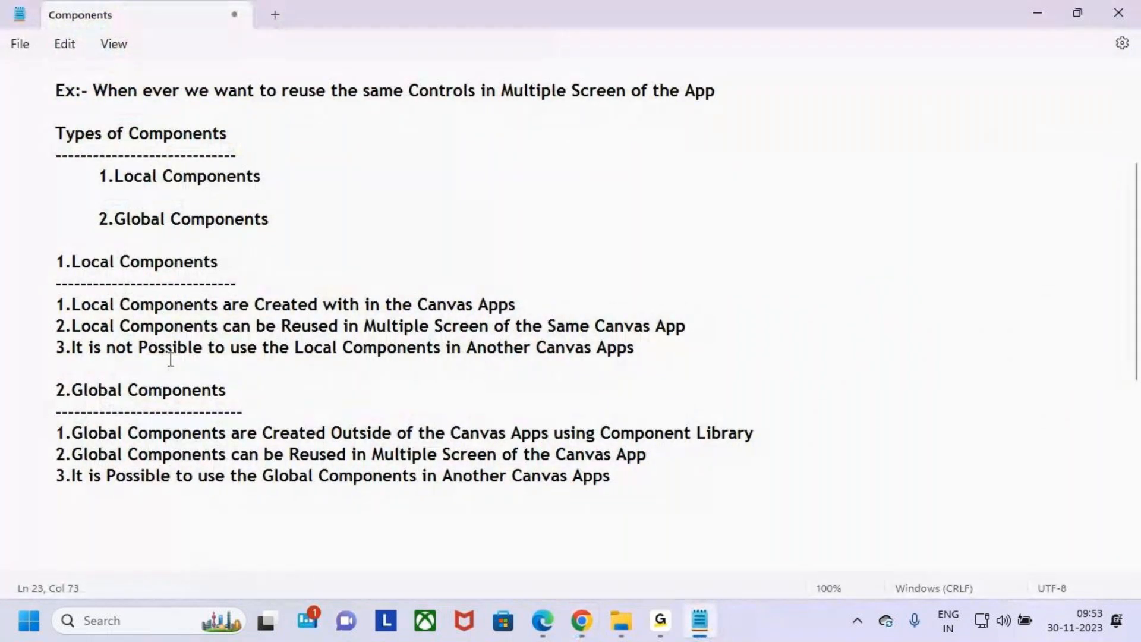
left_click_drag(81, 262, 174, 262)
left_click_drag(83, 347, 255, 344)
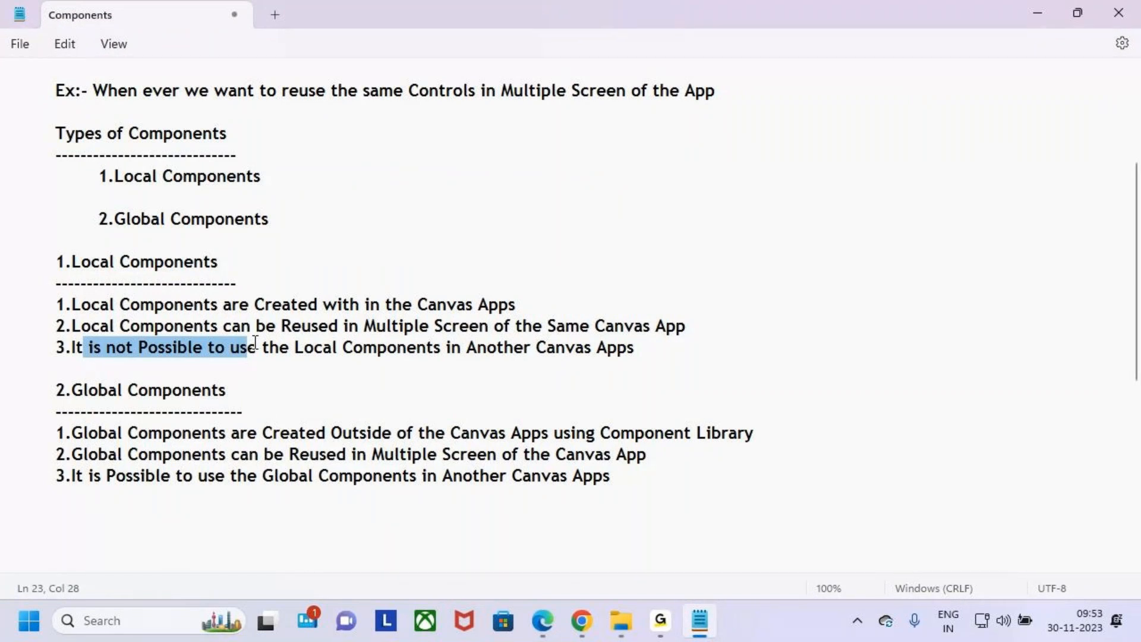
left_click(116, 348)
left_click_drag(125, 364, 7, 260)
- Read the Global Components notes, focusing on creation outside canvas apps using a Component Library
left_click_drag(46, 388, 676, 483)
left_click(678, 482)
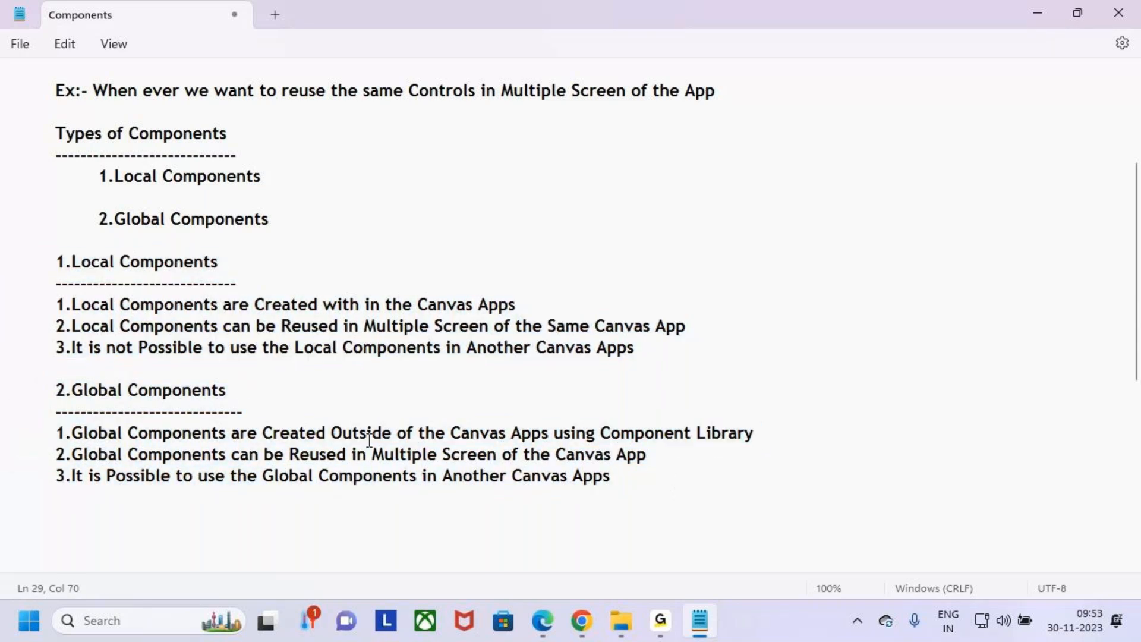
left_click_drag(331, 434, 439, 433)
key("ctrl+End")
left_click_drag(326, 435, 767, 446)
left_click(767, 447)
left_click_drag(607, 431, 823, 440)
left_click(823, 443)
- Return to Power Apps in Chrome and leave the ComponentTest app without saving its changes
left_click(1035, 13)
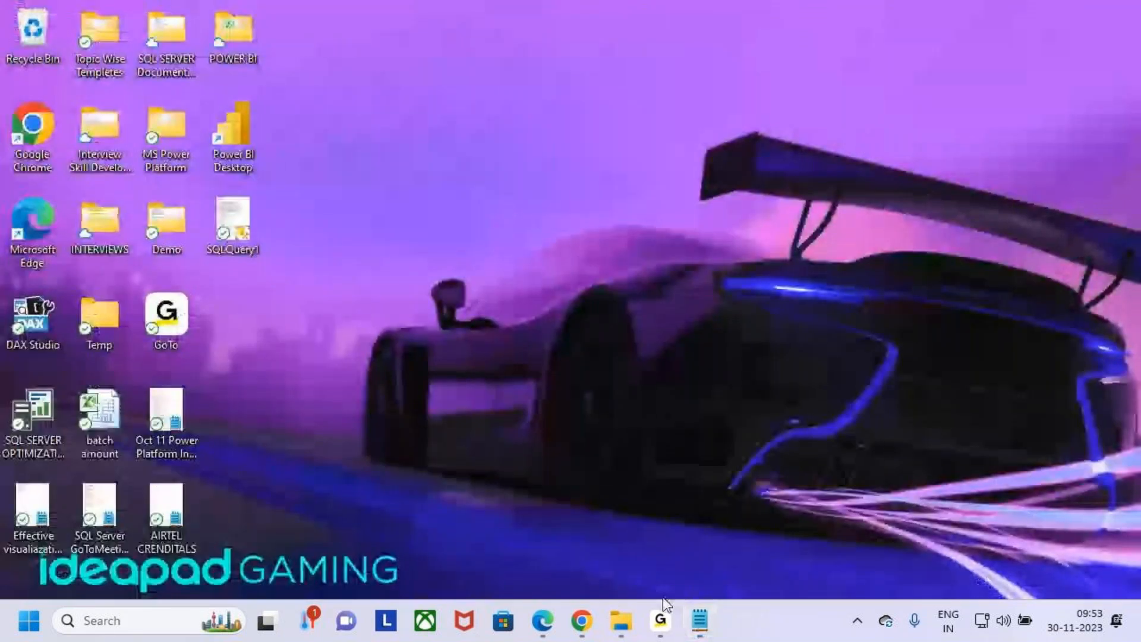
left_click(584, 631)
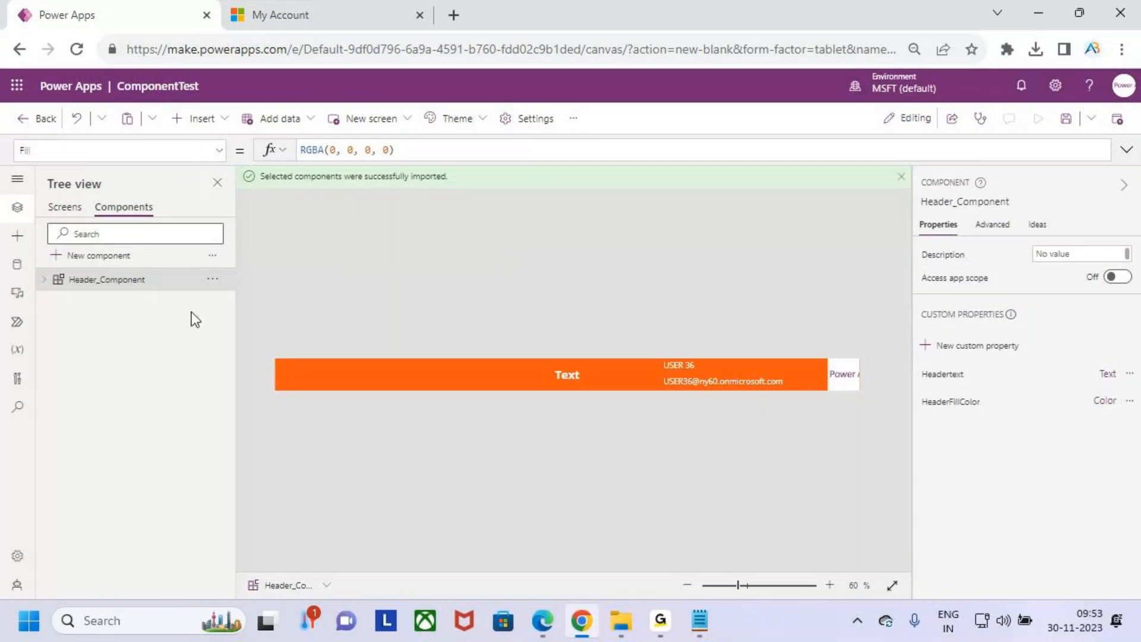
key("ctrl+2")
left_click_drag(129, 107, 998, 540)
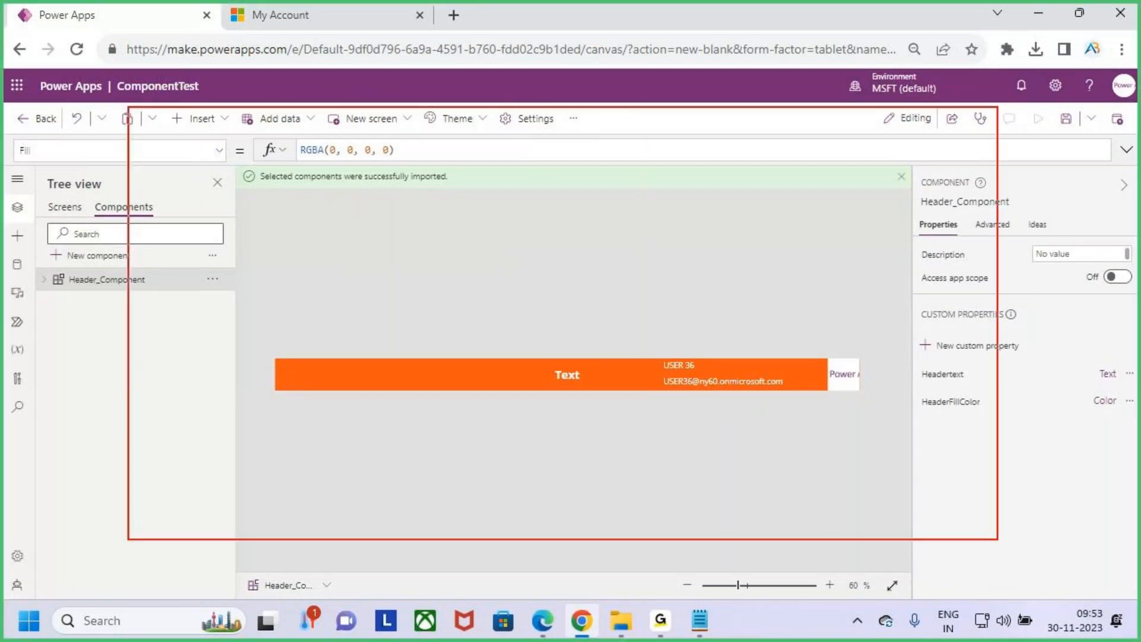
left_click_drag(518, 369, 696, 435)
left_click_drag(684, 331, 594, 507)
key("Escape")
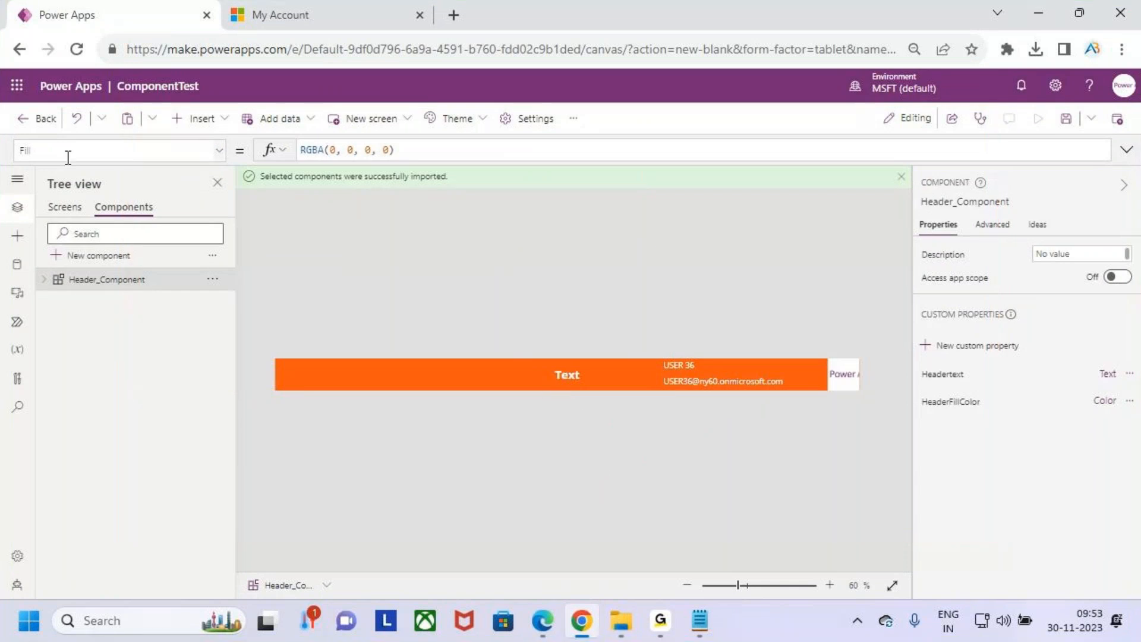
left_click(24, 121)
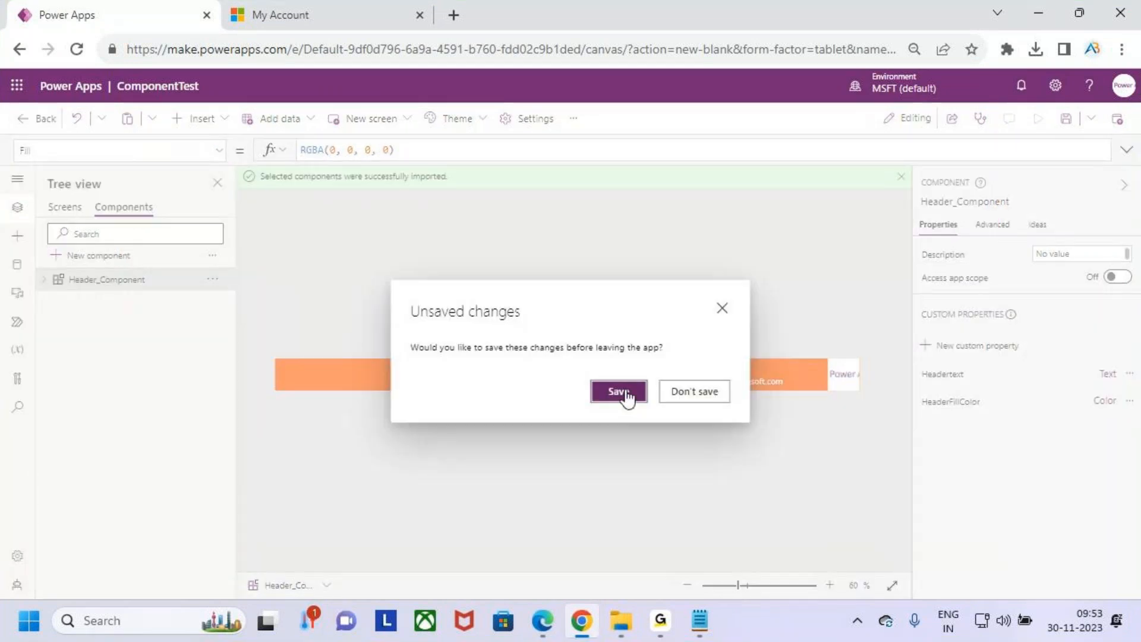
left_click(693, 397)
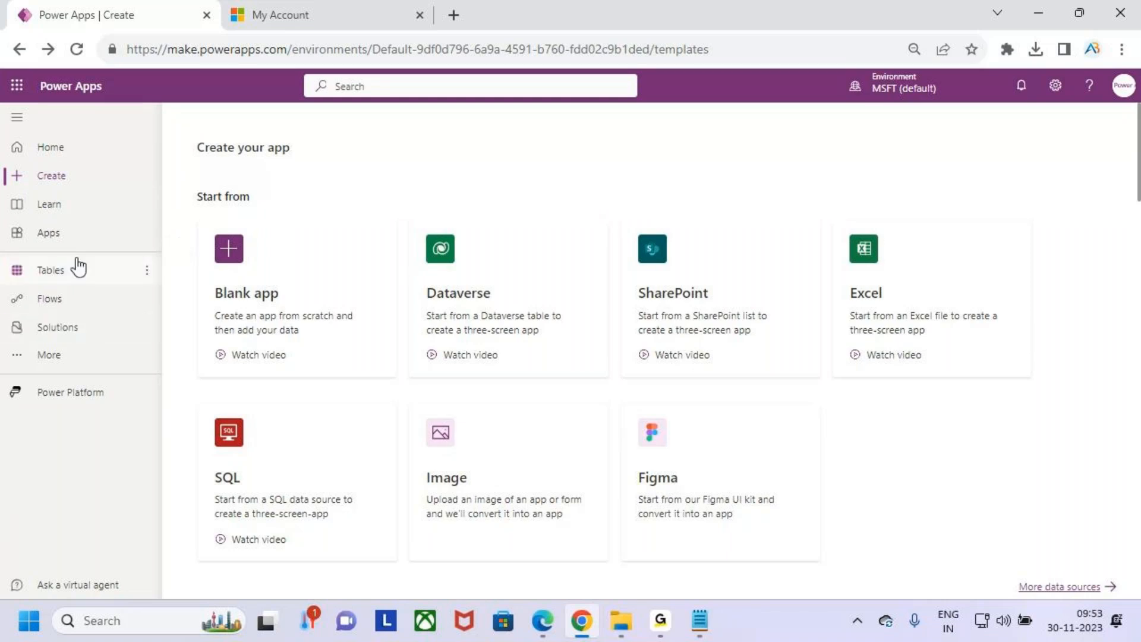
- Open the Apps list and check whether it offers an option for component libraries
left_click(70, 235)
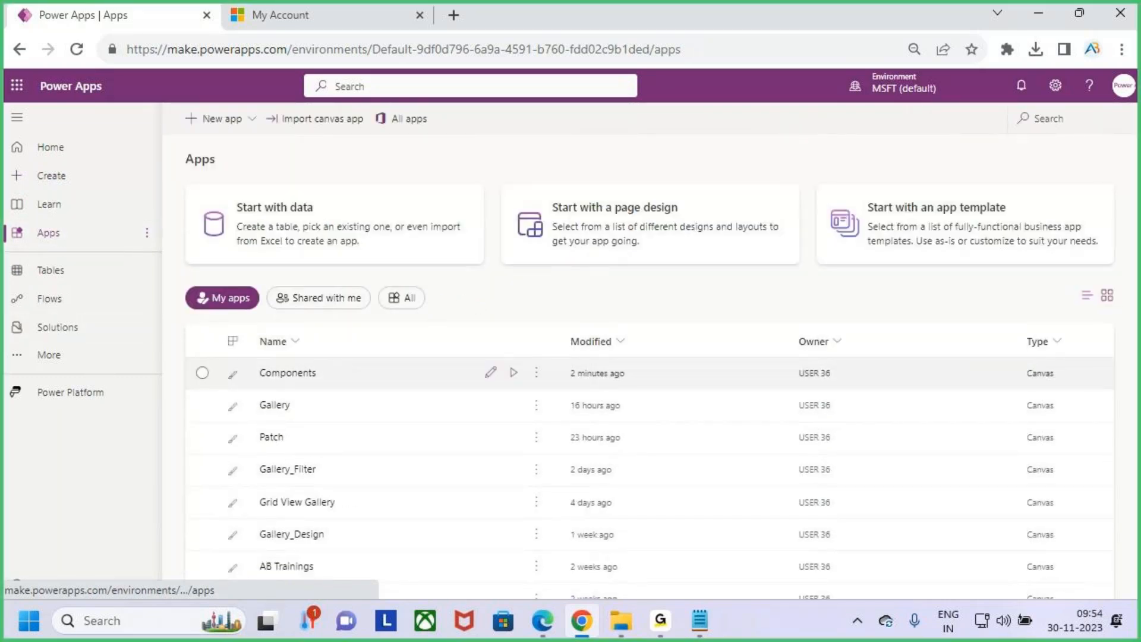
left_click_drag(434, 278, 608, 316)
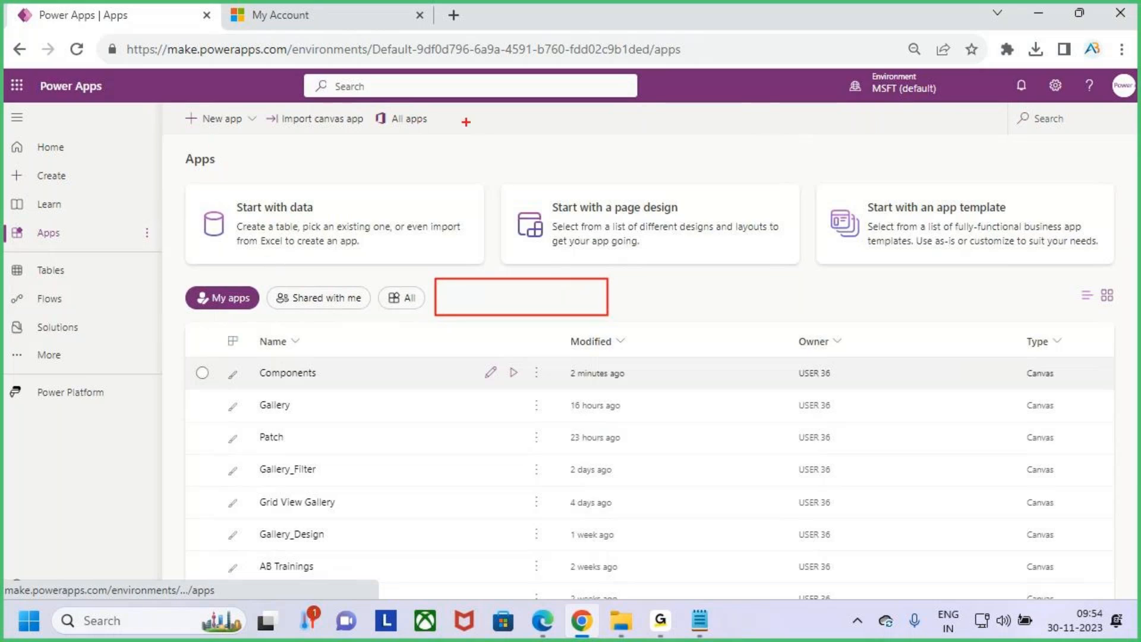
mouse_move(437, 107)
left_mouse_down()
mouse_move(653, 142)
mouse_move(696, 85)
left_mouse_up()
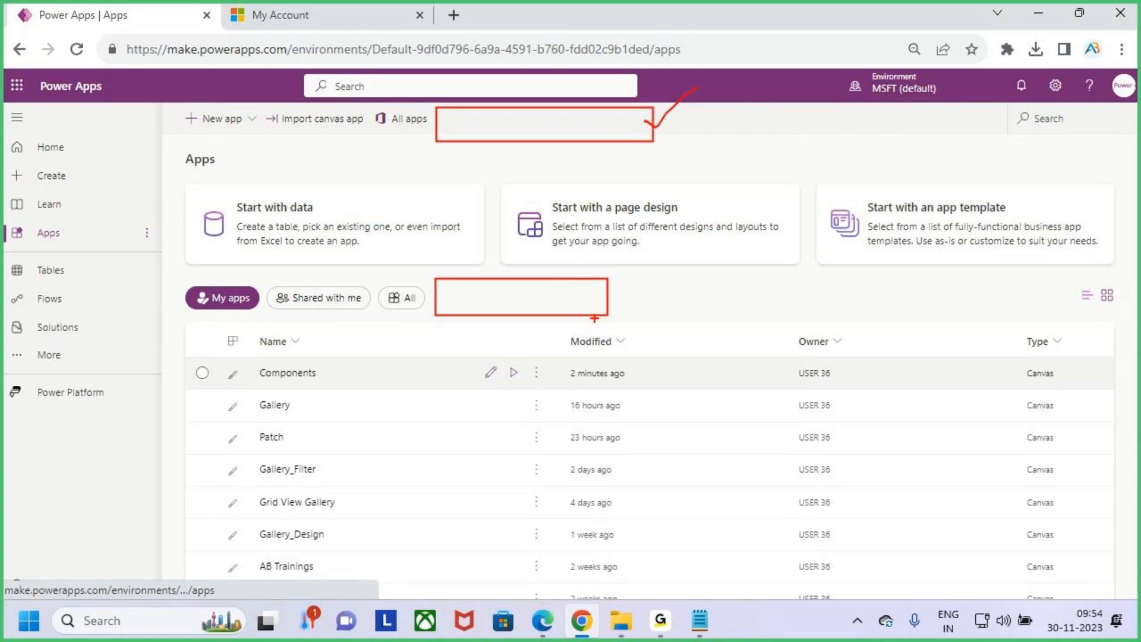
key("Escape")
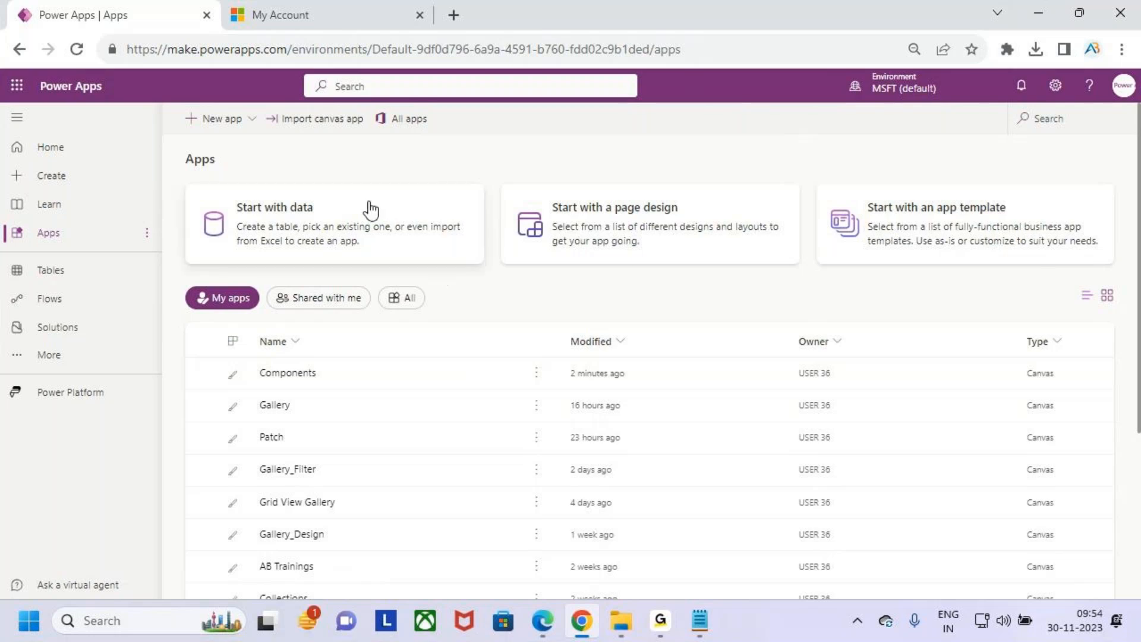
- Open the Discover page with all Power Apps features and find Component libraries under App enhancements
left_click(30, 355)
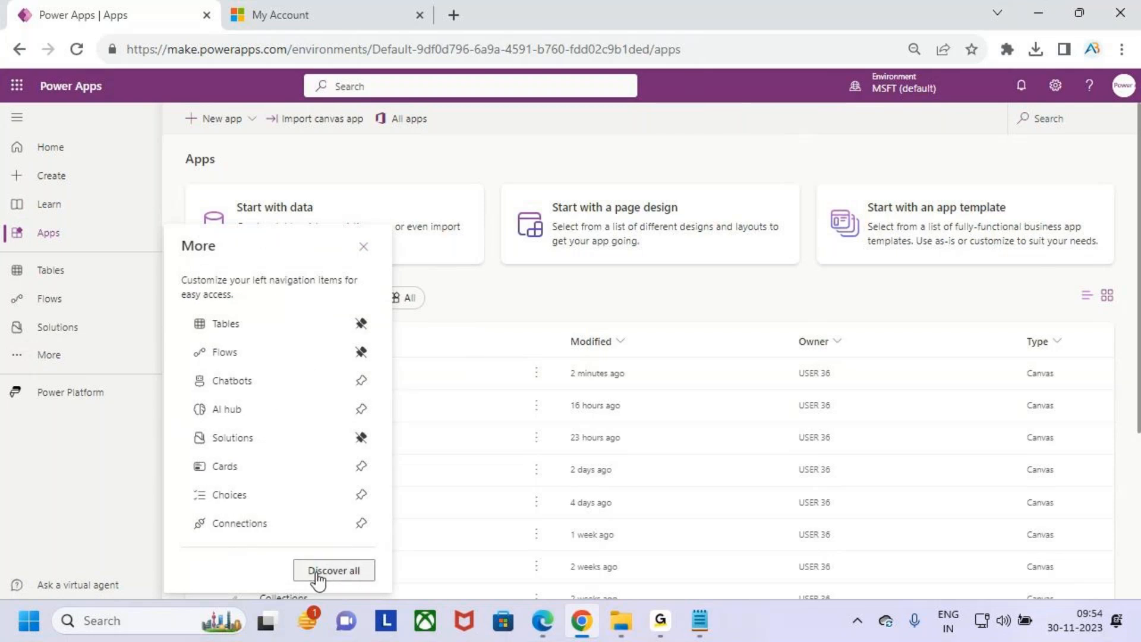
left_click(348, 572)
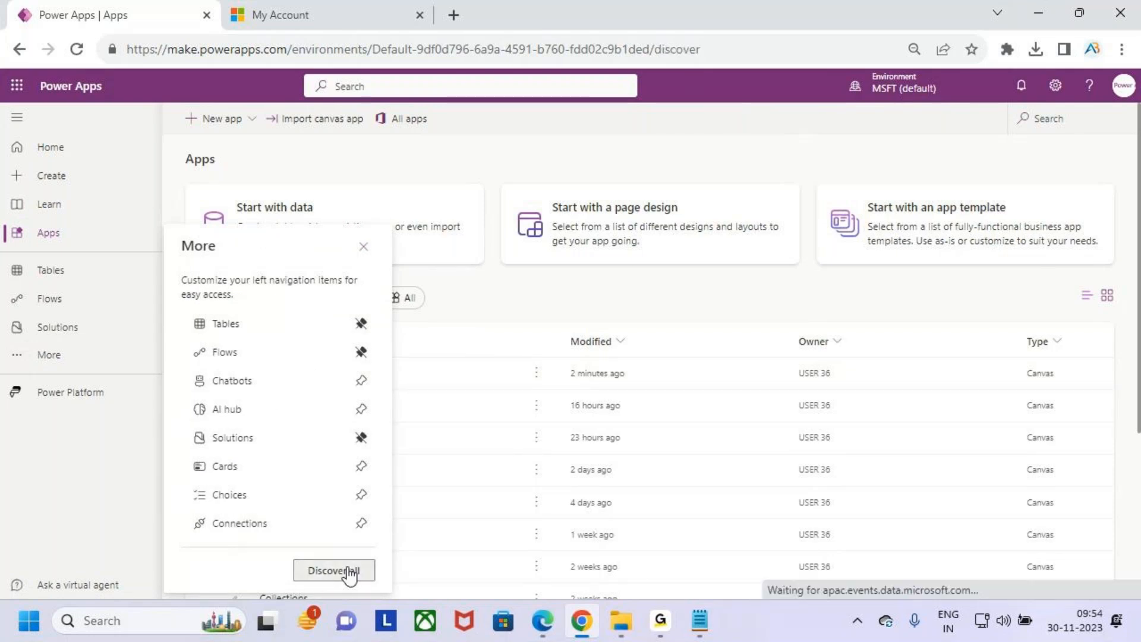
scroll(645, 418, "down", 8)
scroll(645, 418, "down", 1)
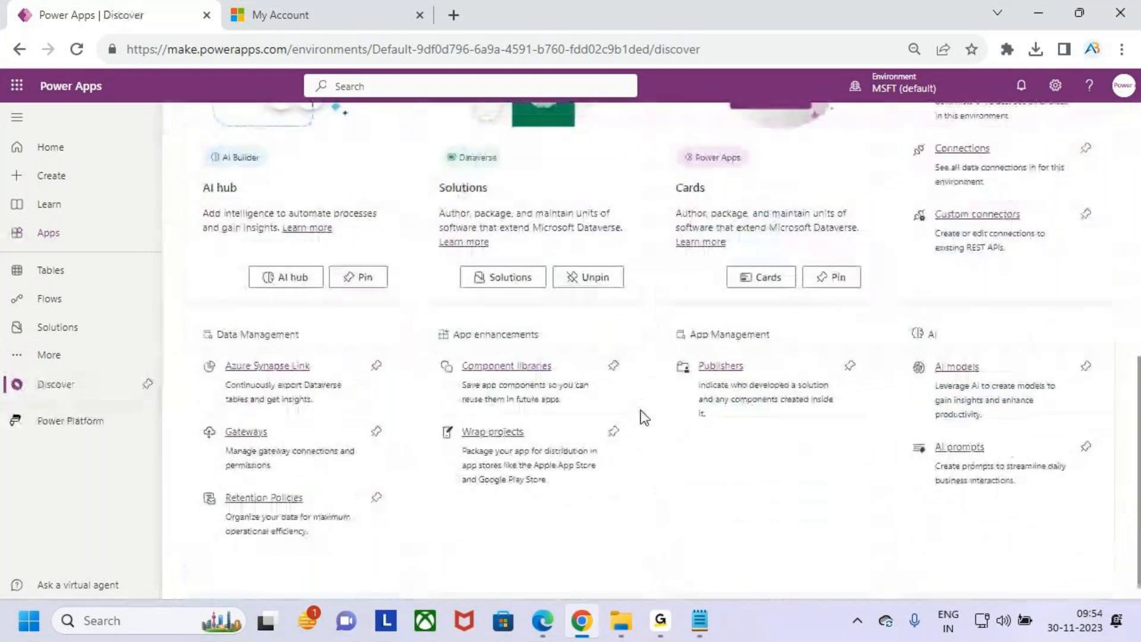
key("ctrl+2")
mouse_move(443, 325)
left_mouse_down()
mouse_move(631, 390)
mouse_move(668, 310)
left_mouse_up()
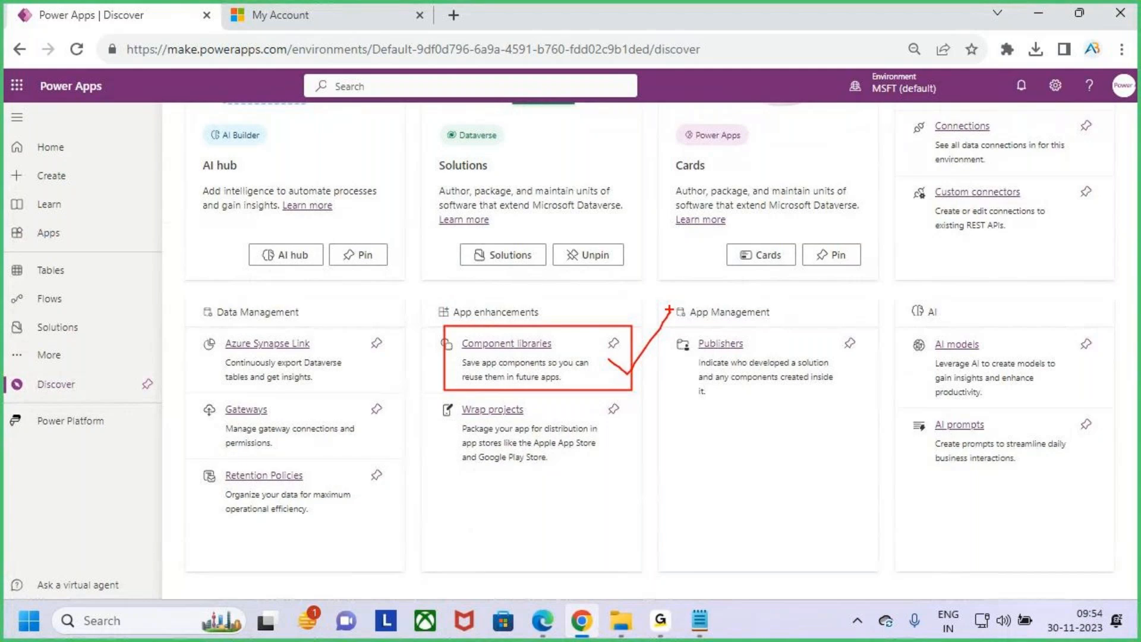
key("Escape")
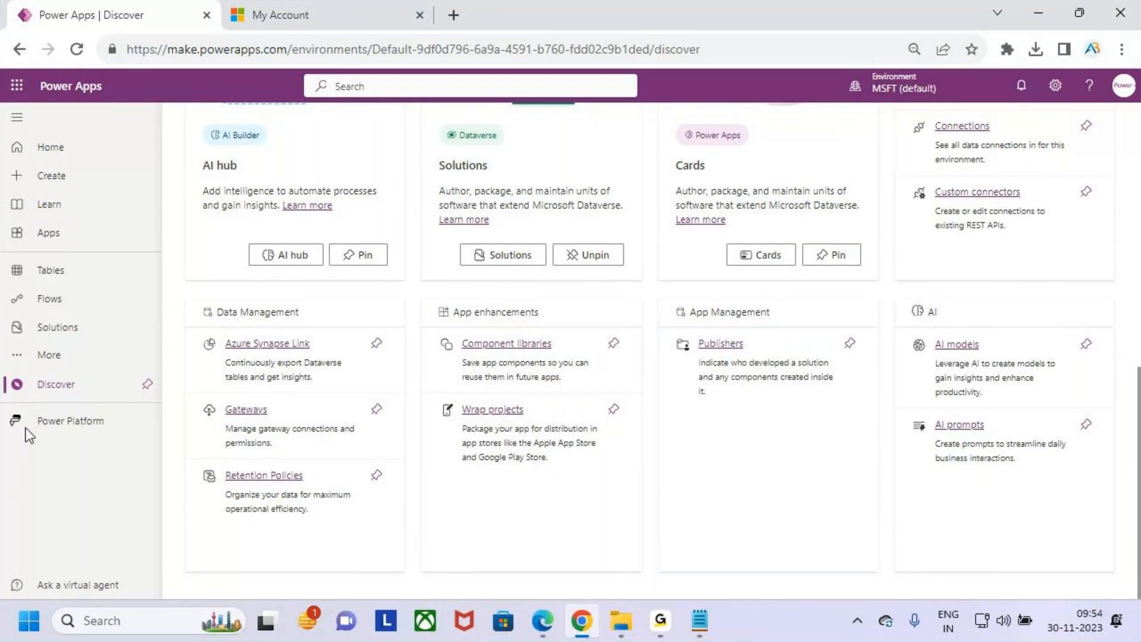
- Pin Component libraries from the App enhancements section to the navigation
left_click(612, 345)
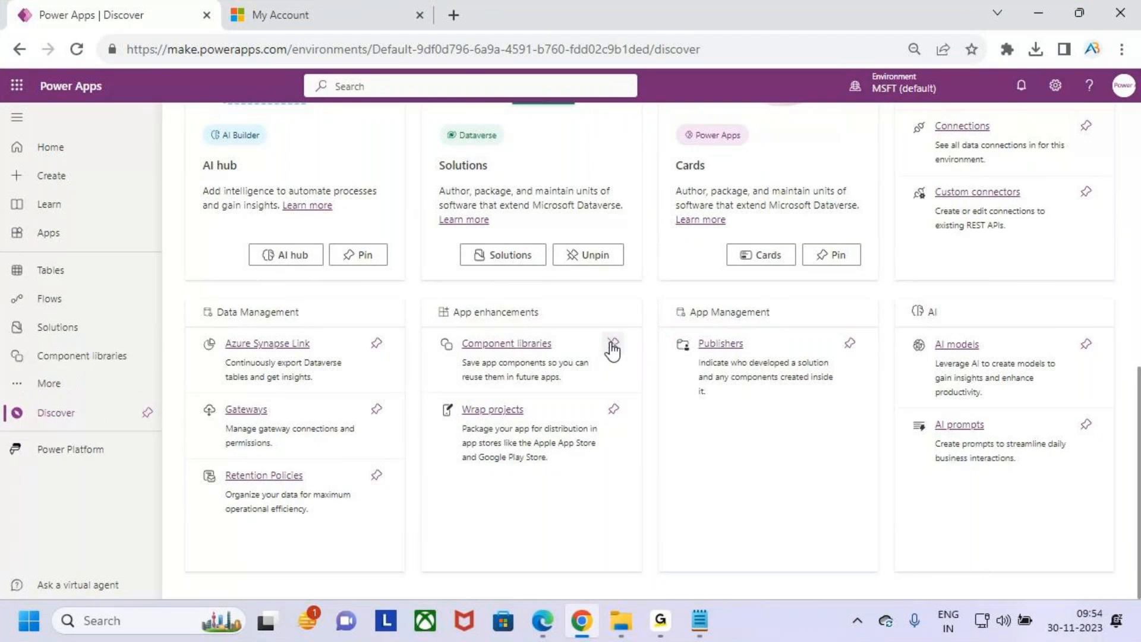
key("ctrl+2")
left_click_drag(25, 342, 136, 369)
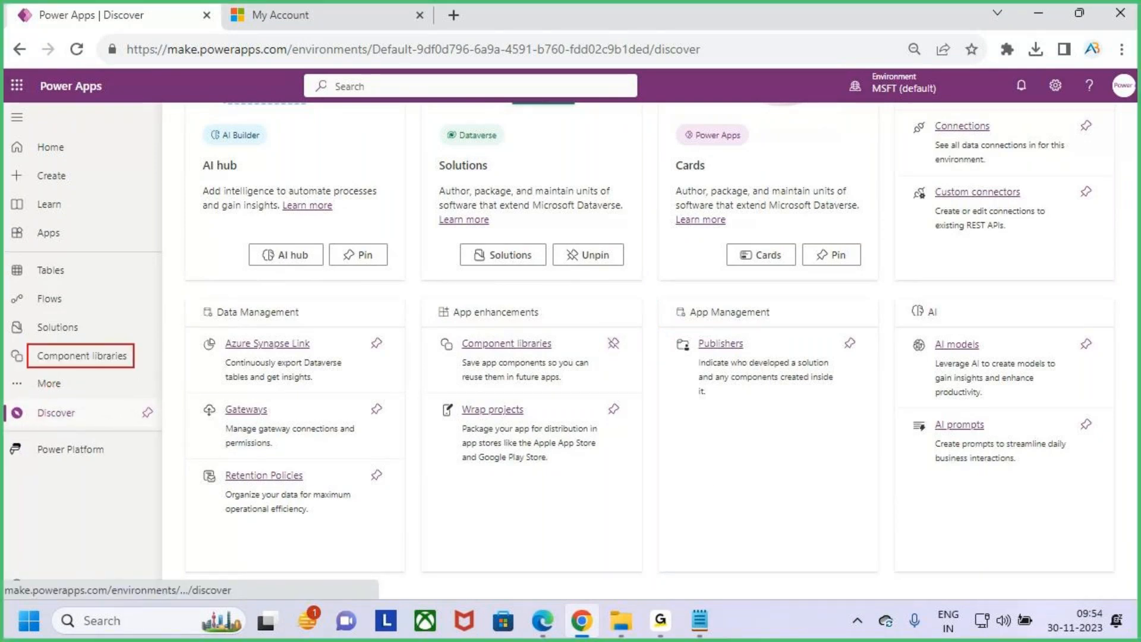
key("Escape")
- Open the Apps list and check the pinned Component libraries entry in the navigation
left_click(66, 232)
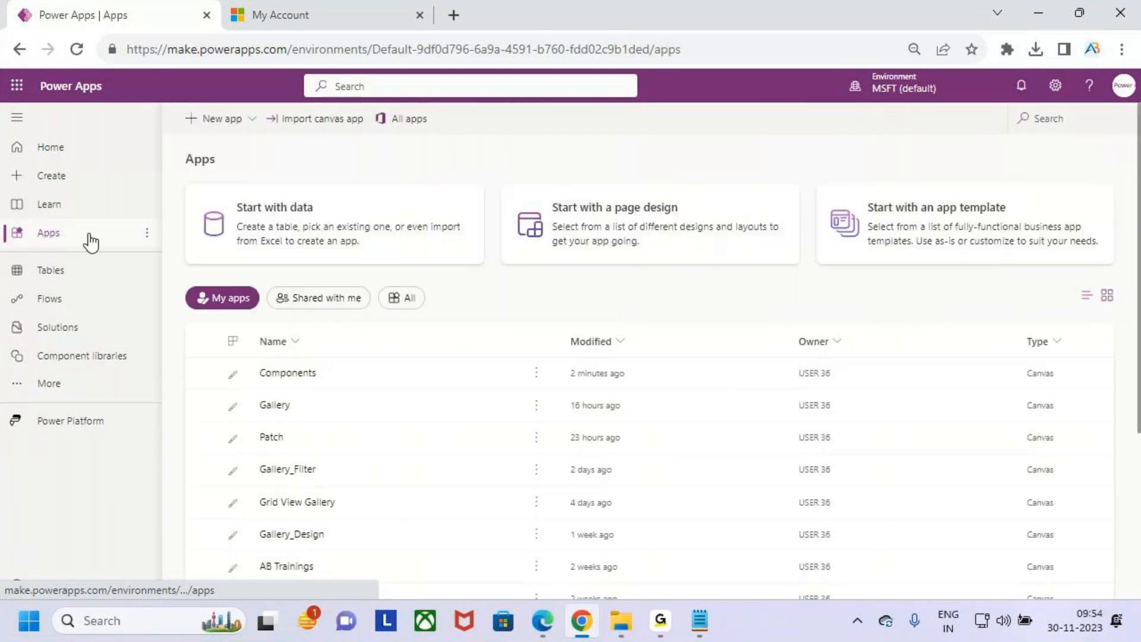
key("ctrl+2")
mouse_move(35, 343)
left_mouse_down()
mouse_move(141, 370)
mouse_move(147, 331)
left_mouse_up()
key("Escape")
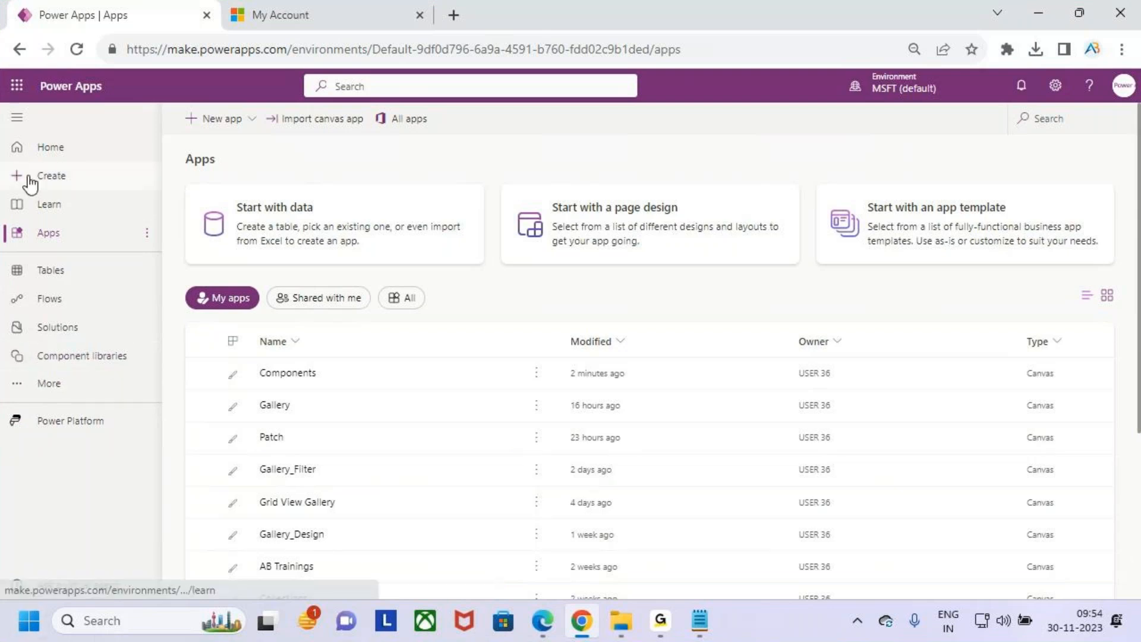
- Open the Component libraries page and locate the options for creating a new component library
left_click(101, 356)
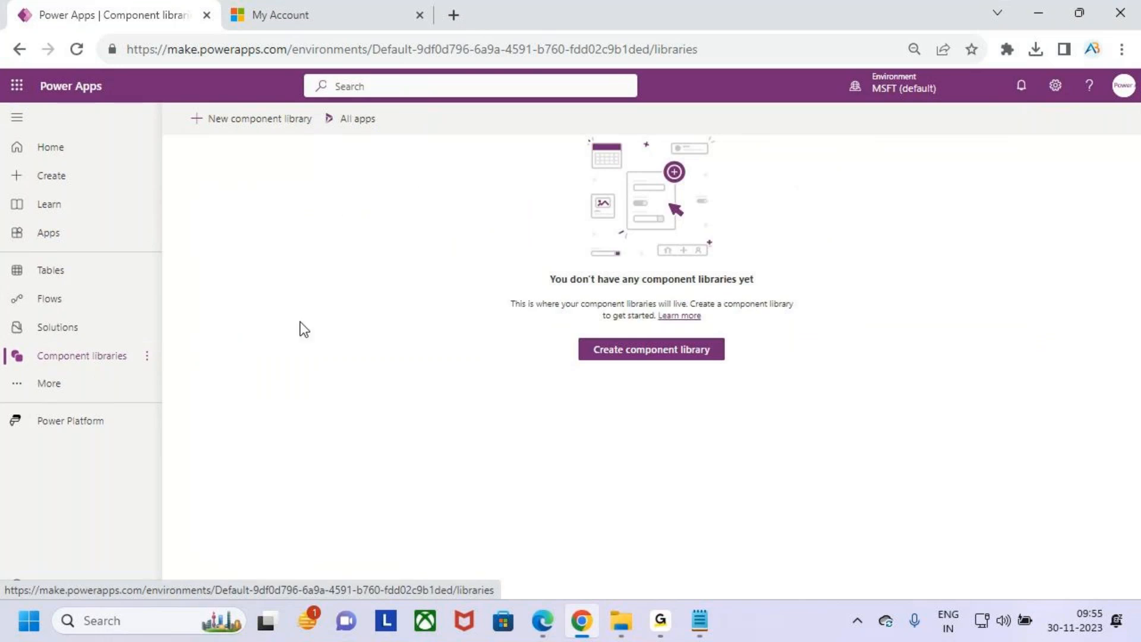
key("ctrl+2")
mouse_move(192, 105)
left_mouse_down()
mouse_move(262, 132)
mouse_move(318, 133)
mouse_move(280, 117)
mouse_move(295, 121)
mouse_move(321, 67)
left_mouse_up()
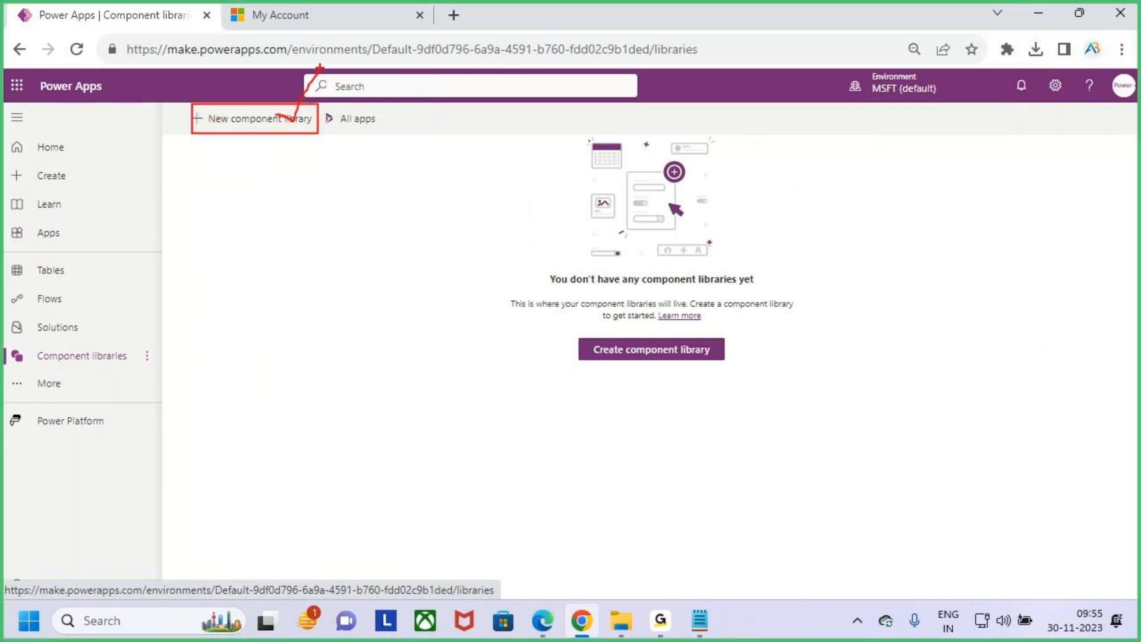
mouse_move(574, 329)
left_mouse_down()
mouse_move(662, 361)
mouse_move(737, 369)
left_mouse_up()
key("Escape")
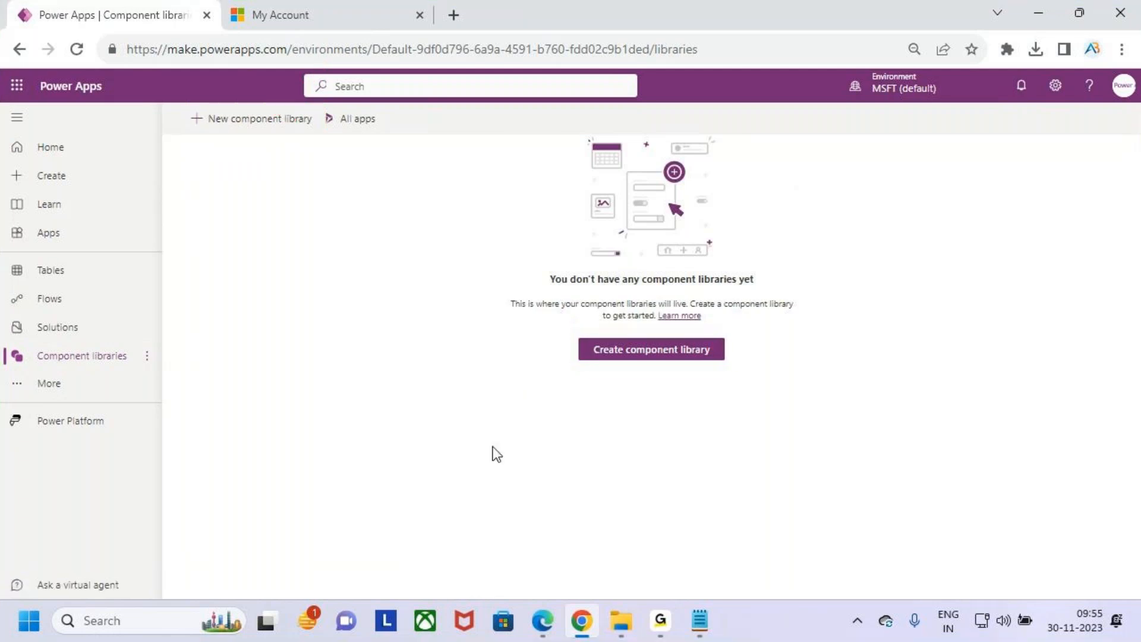
- Create a new component library named Hearder_Comp_Library
left_click(252, 123)
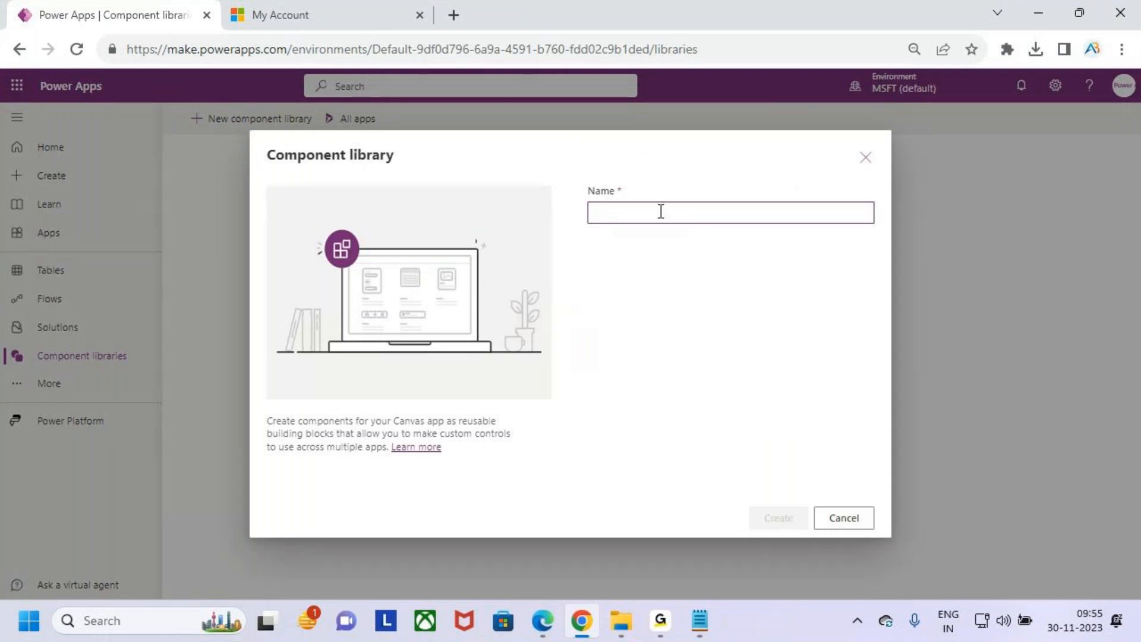
type("Hearder")
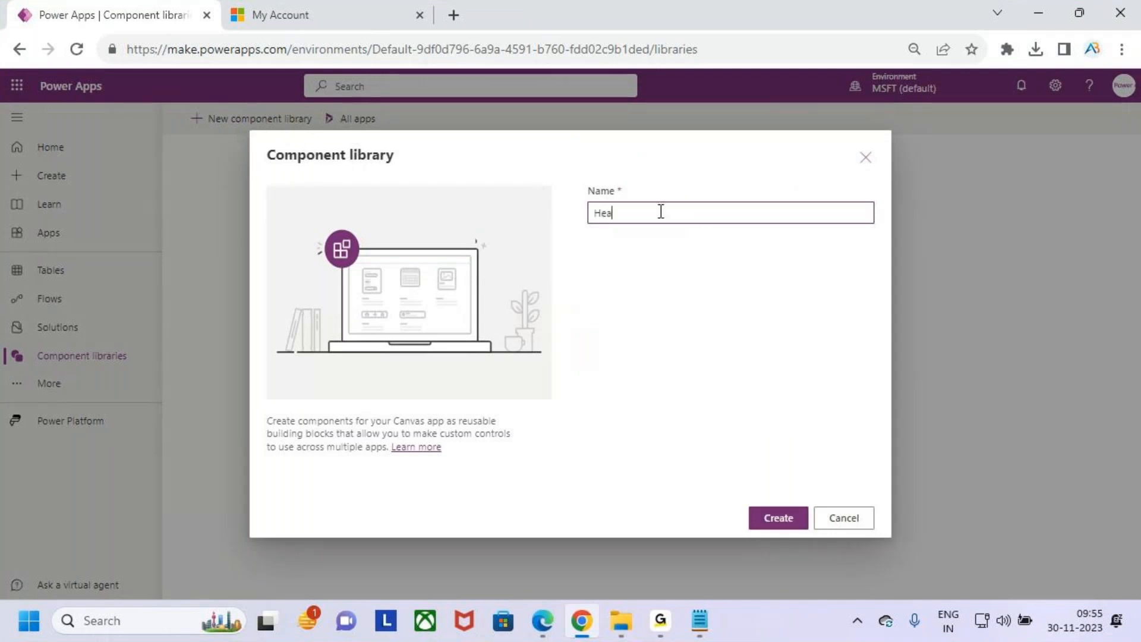
type("_Comp_Library")
left_click(779, 518)
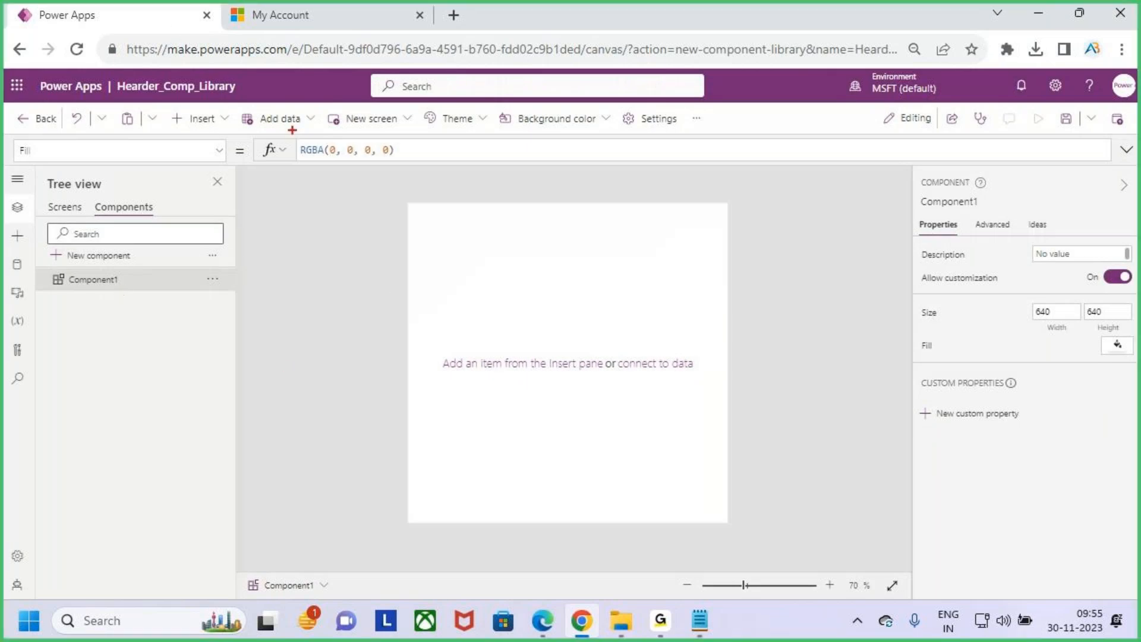
left_click_drag(115, 66, 240, 110)
mouse_move(184, 35)
left_mouse_down()
mouse_move(177, 61)
mouse_move(214, 62)
mouse_move(189, 88)
left_mouse_up()
key("Escape")
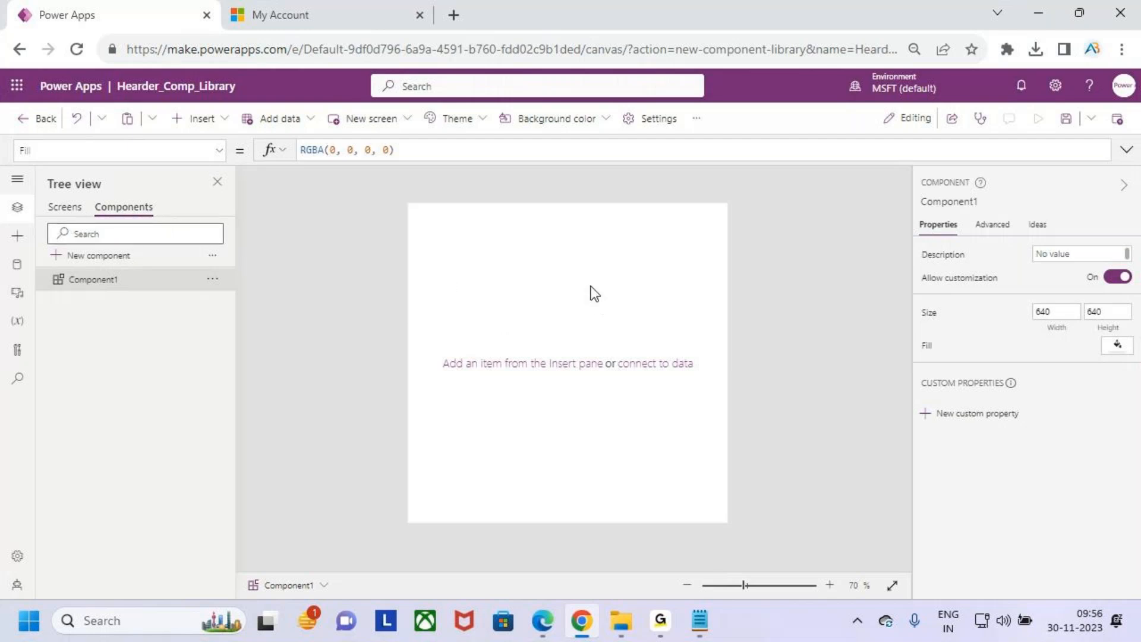
- Insert a text label into Component1 and fit it across the component's upper edge, 640 wide and 70 high at position 0, 0
left_click(198, 119)
left_click(233, 208)
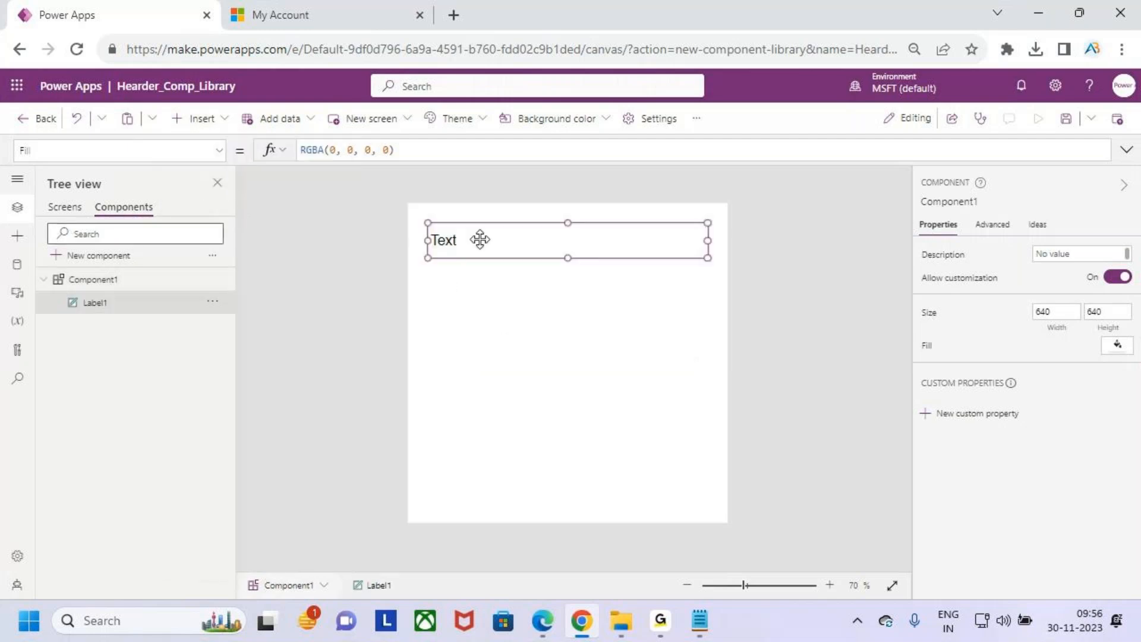
left_click_drag(686, 220, 755, 246)
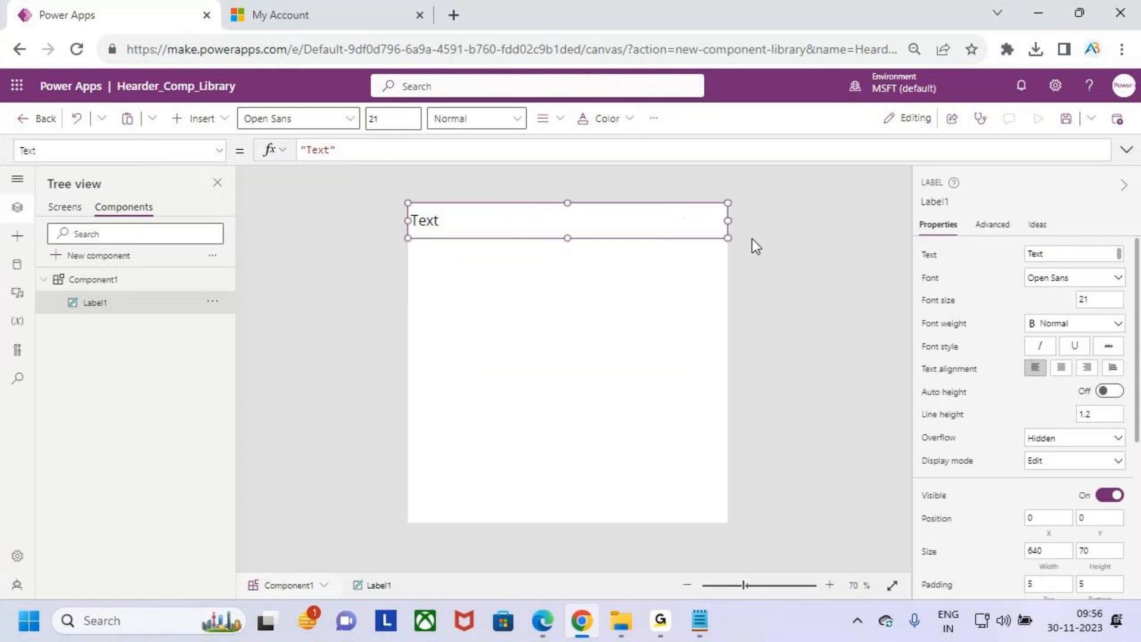
- Format the label's text as size 20, bold, centred and white
left_click(401, 120)
type("0")
left_click(476, 118)
left_click(460, 142)
left_click(548, 121)
left_click(587, 174)
left_click(627, 120)
left_click(592, 374)
- Set the label's background color to the orange theme color
left_click(654, 118)
mouse_move(725, 157)
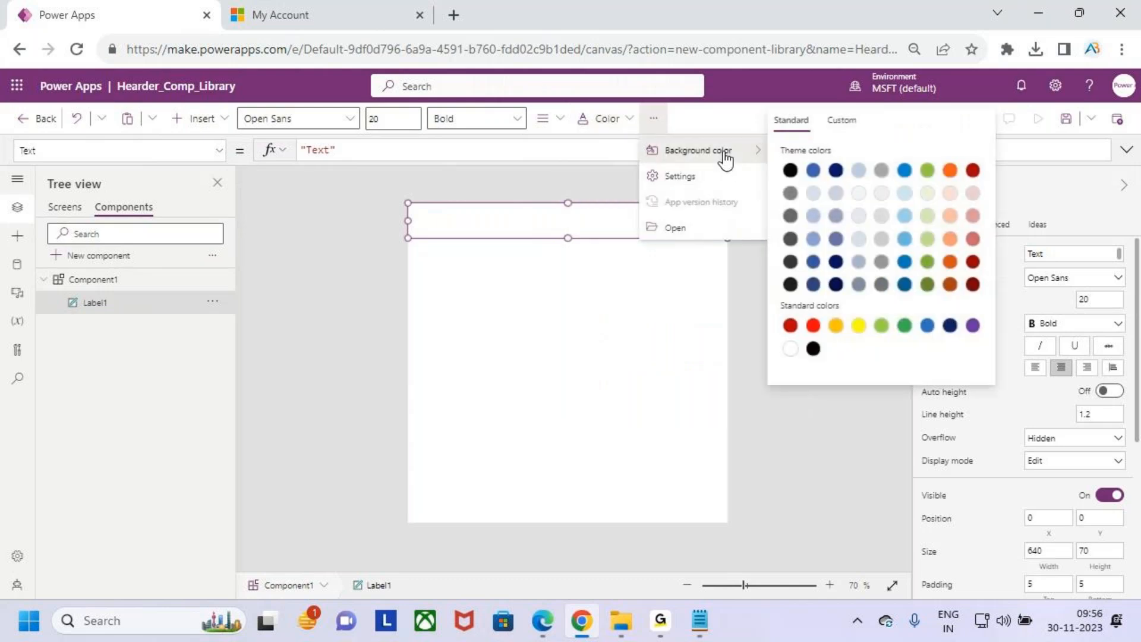
left_click(950, 170)
left_click(441, 356)
- Change the label's Text formula to "Header"
double_click(568, 220)
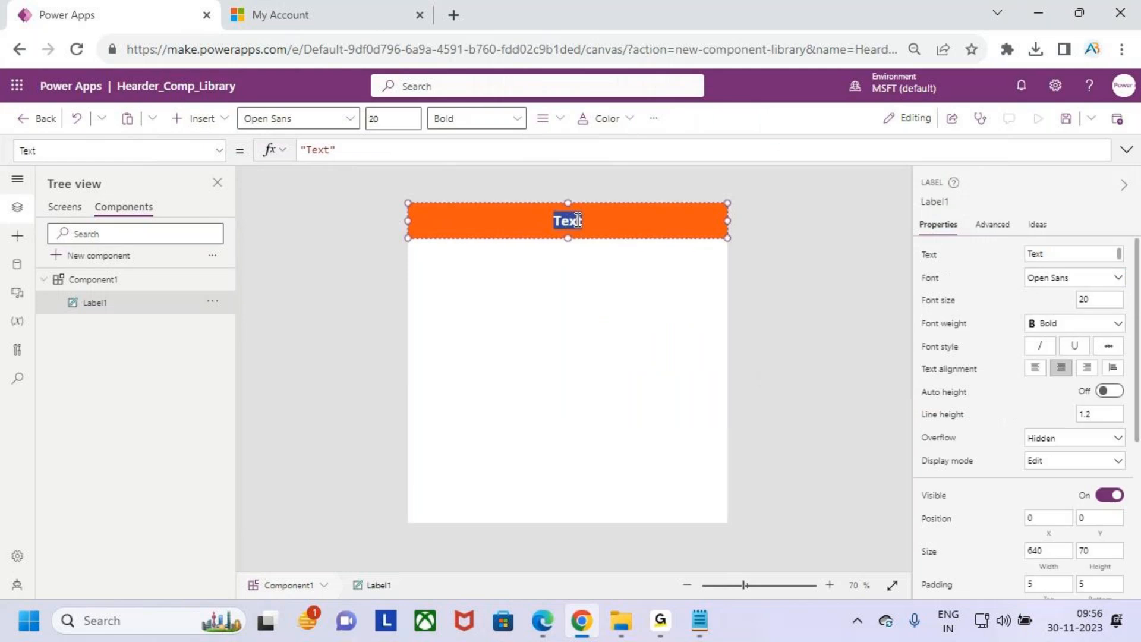
double_click(318, 150)
type("Hear")
key("BackSpace")
type("der")
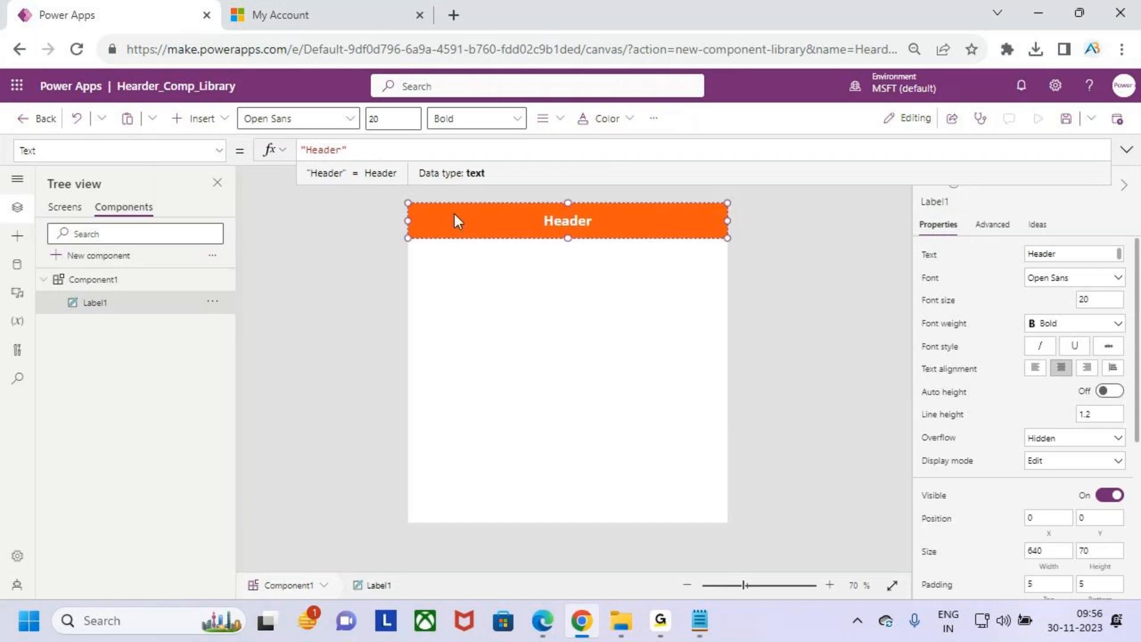
- Review the New custom property form for Component1 and close it without creating a property
left_click(154, 284)
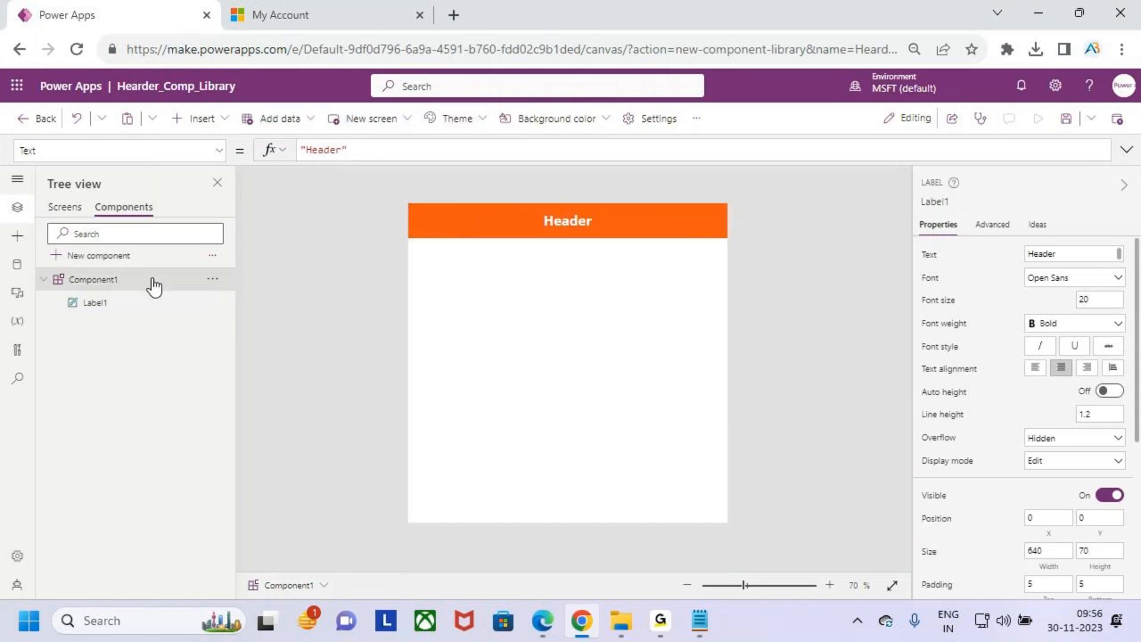
left_click(977, 417)
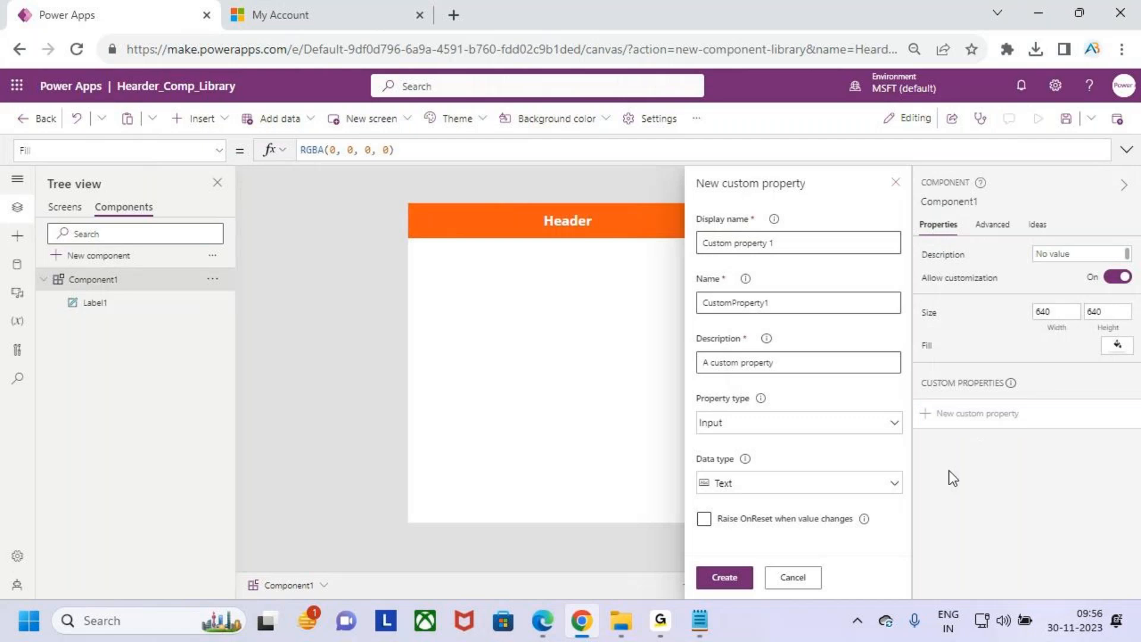
left_click(895, 183)
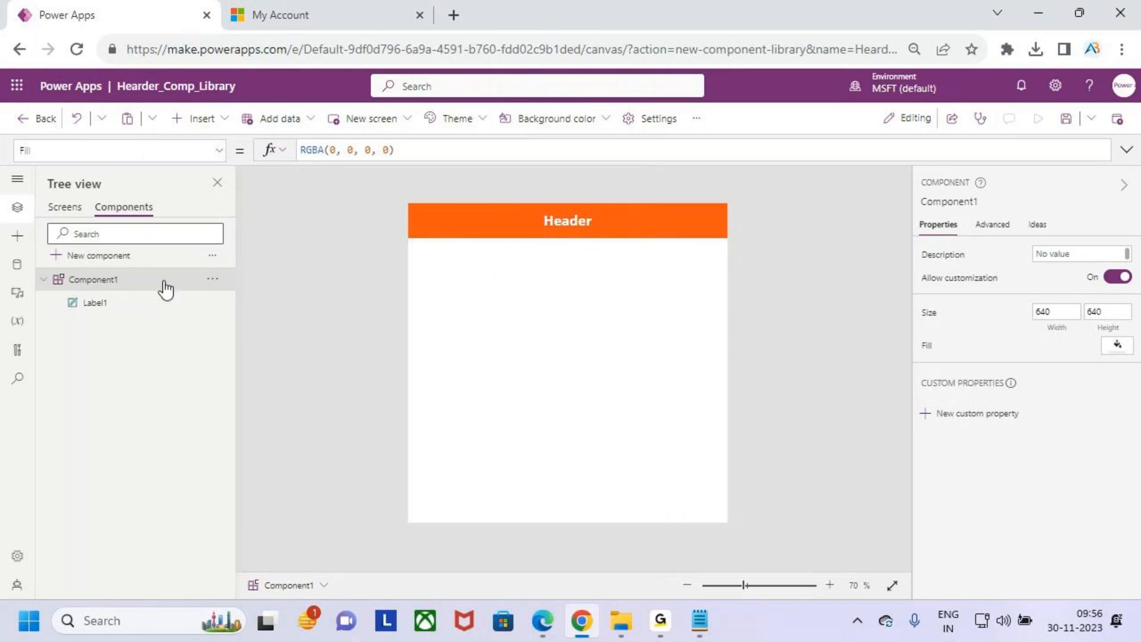
- Set Component1's Width property to App.ActiveScreen.Width
left_click(219, 149)
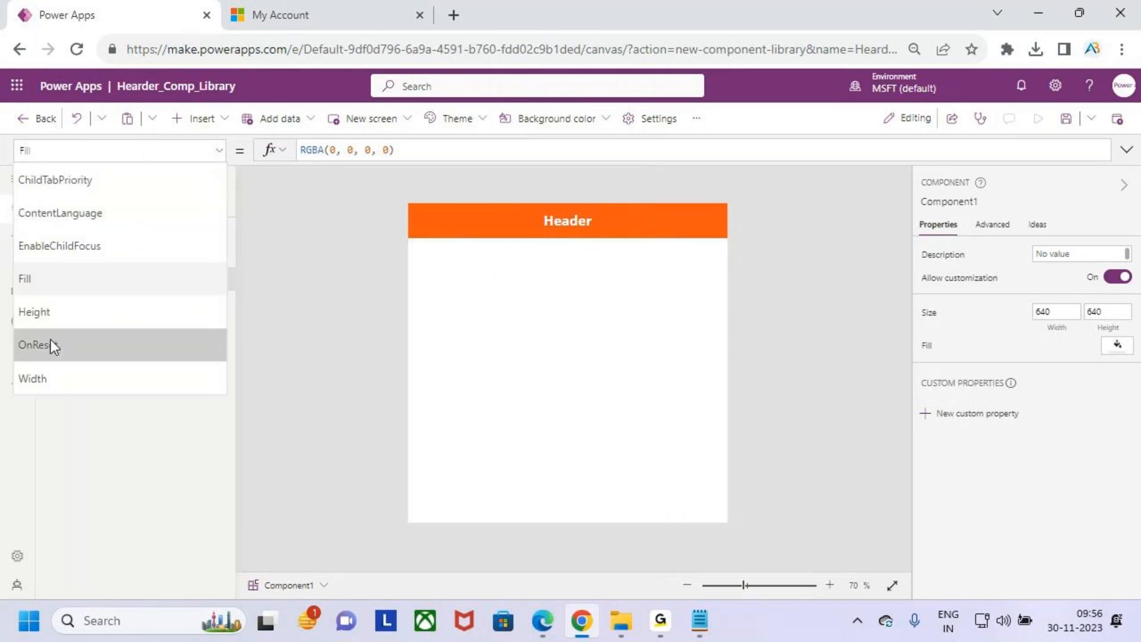
left_click(92, 377)
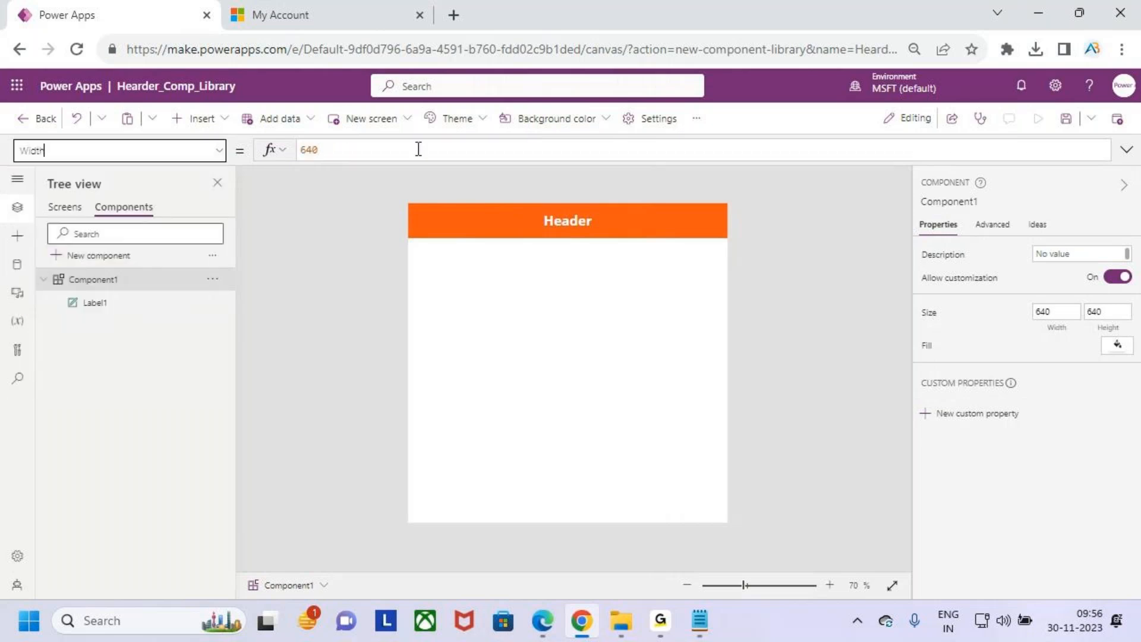
left_click_drag(351, 150, 263, 149)
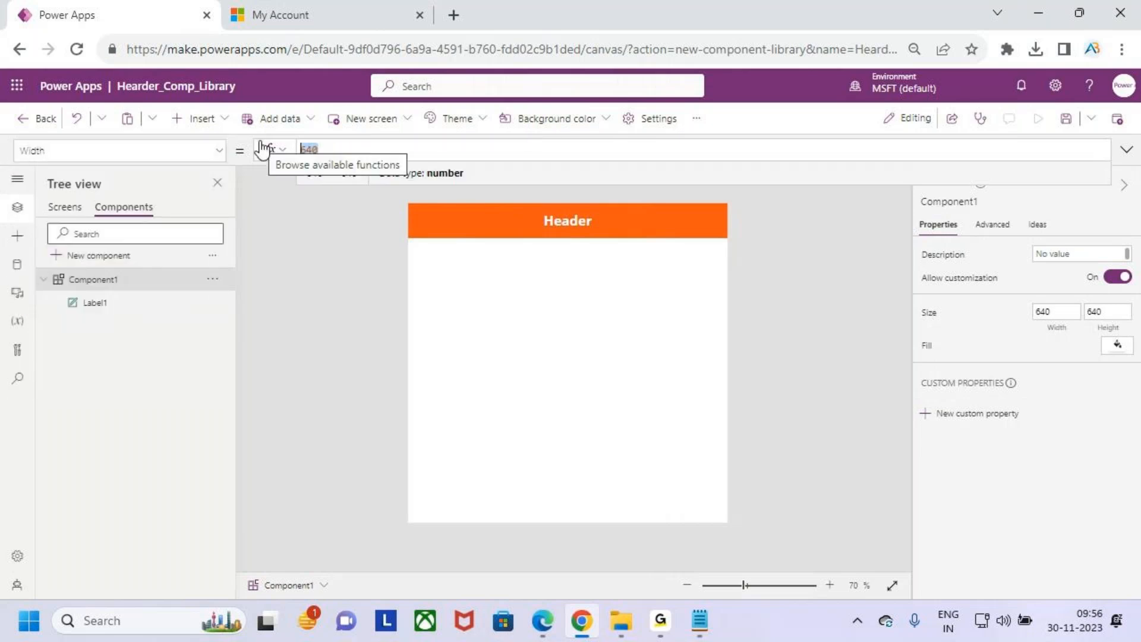
type("App.Ac")
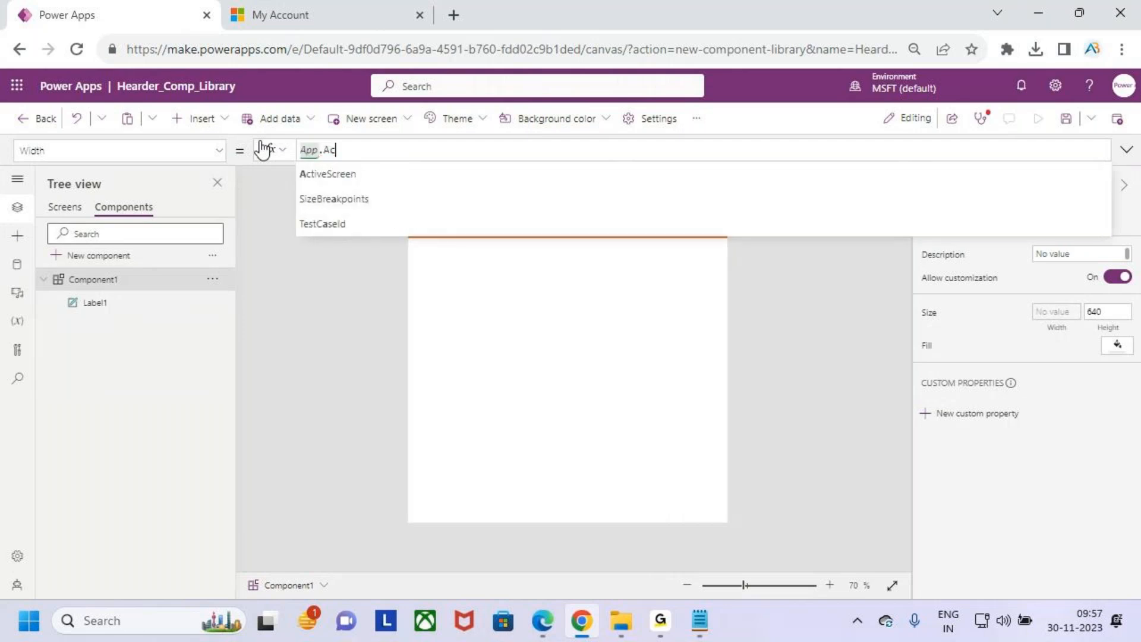
key("Tab")
type(".w")
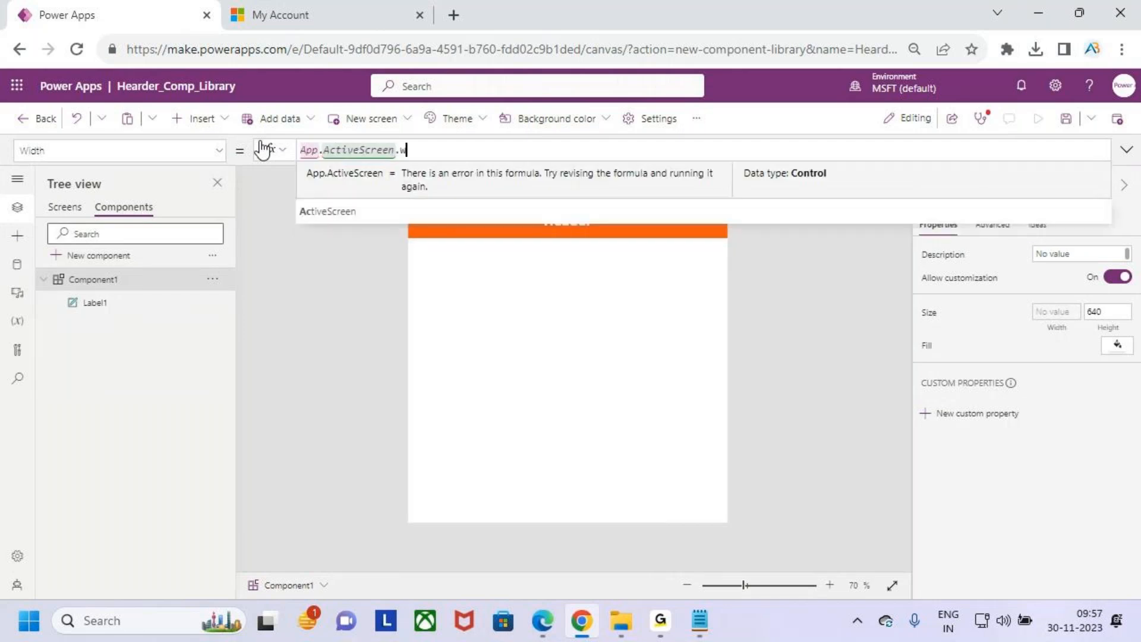
type("i")
key("Tab")
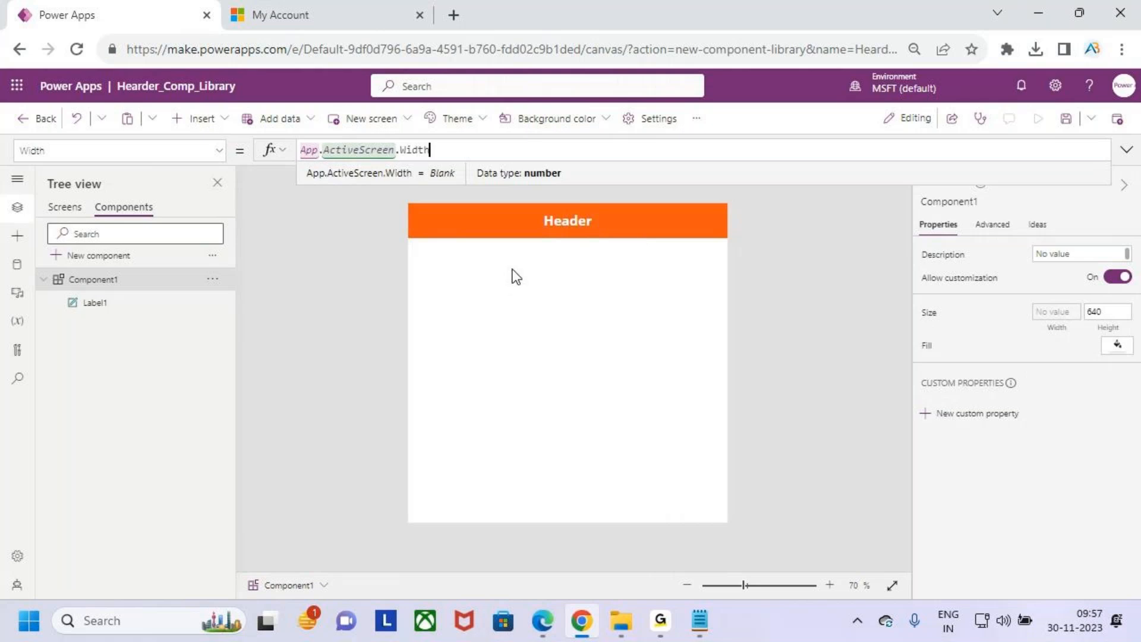
left_click(543, 309)
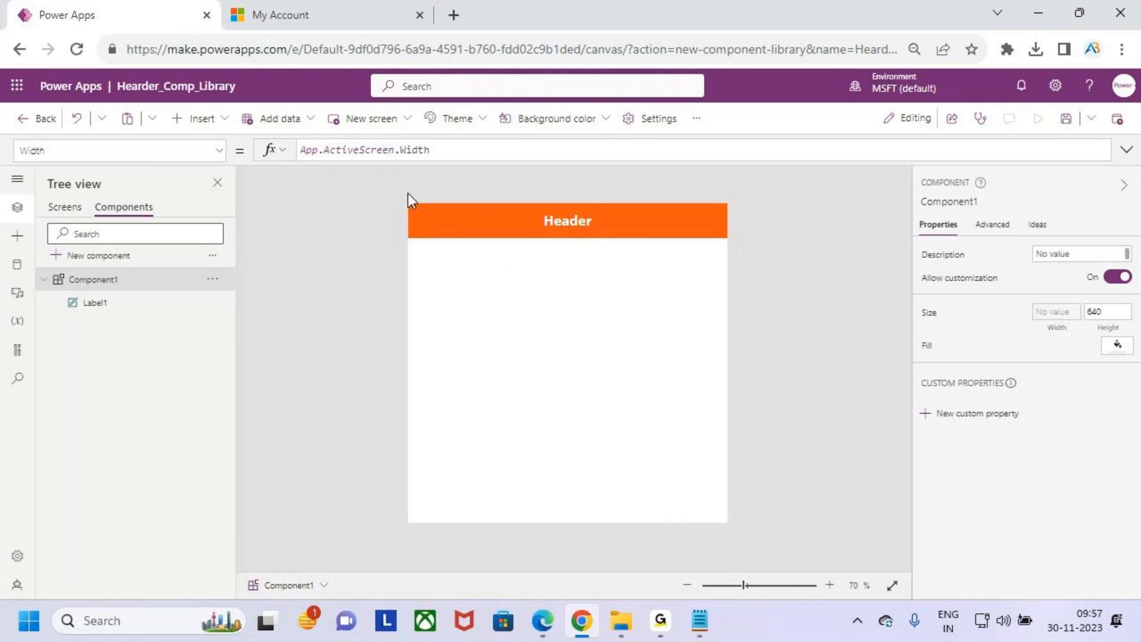
- Inspect the library's Screen1 among the screens and return to the components view
left_click(64, 207)
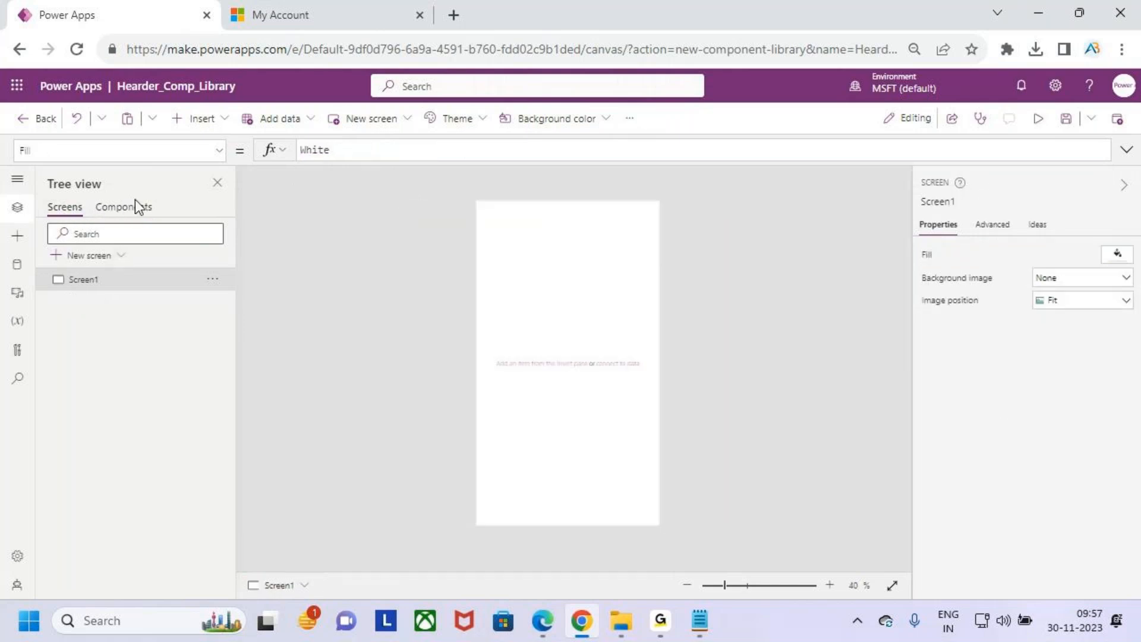
left_click(124, 207)
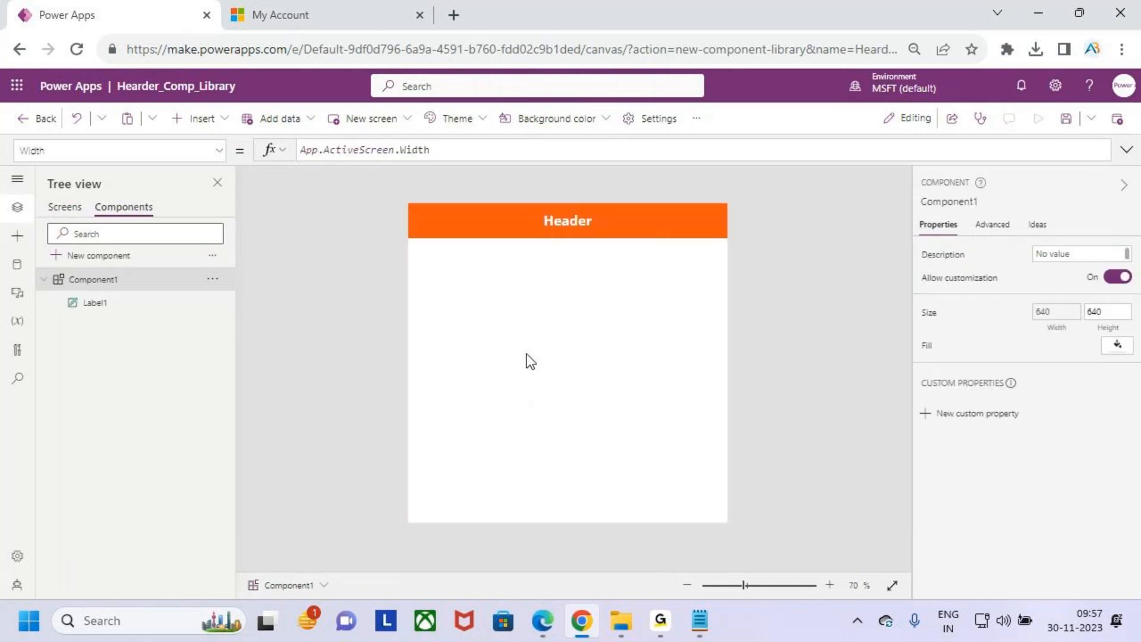
left_click(63, 209)
left_click(131, 211)
- Set the Header label's Width property to Parent.Width and select Component1 again
left_click(646, 220)
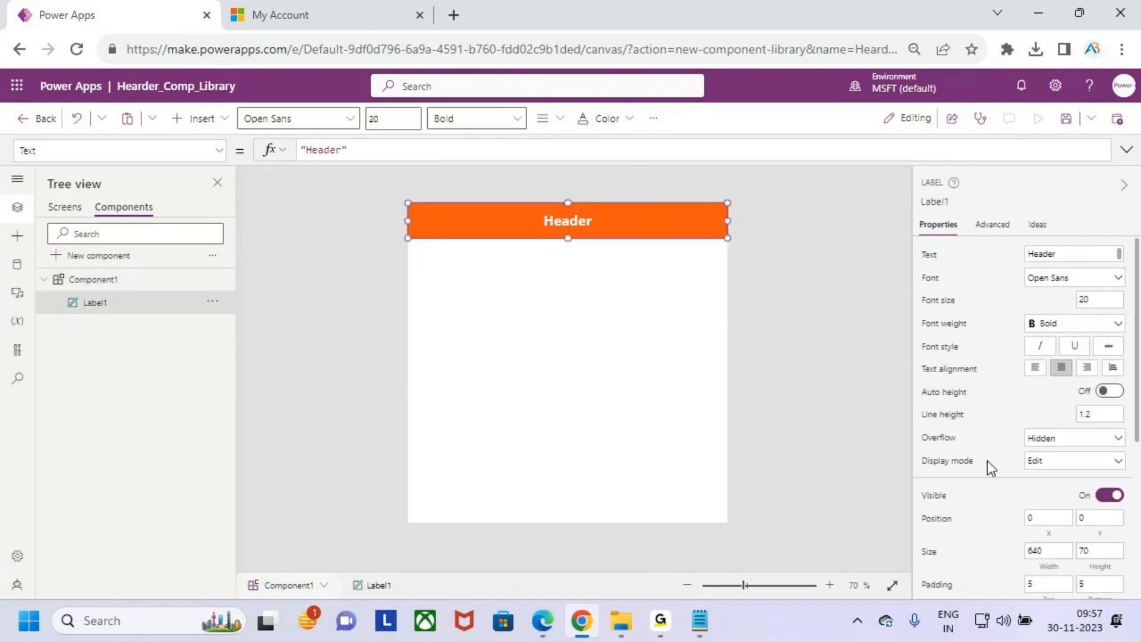
left_click(220, 150)
scroll(106, 384, "down", 10)
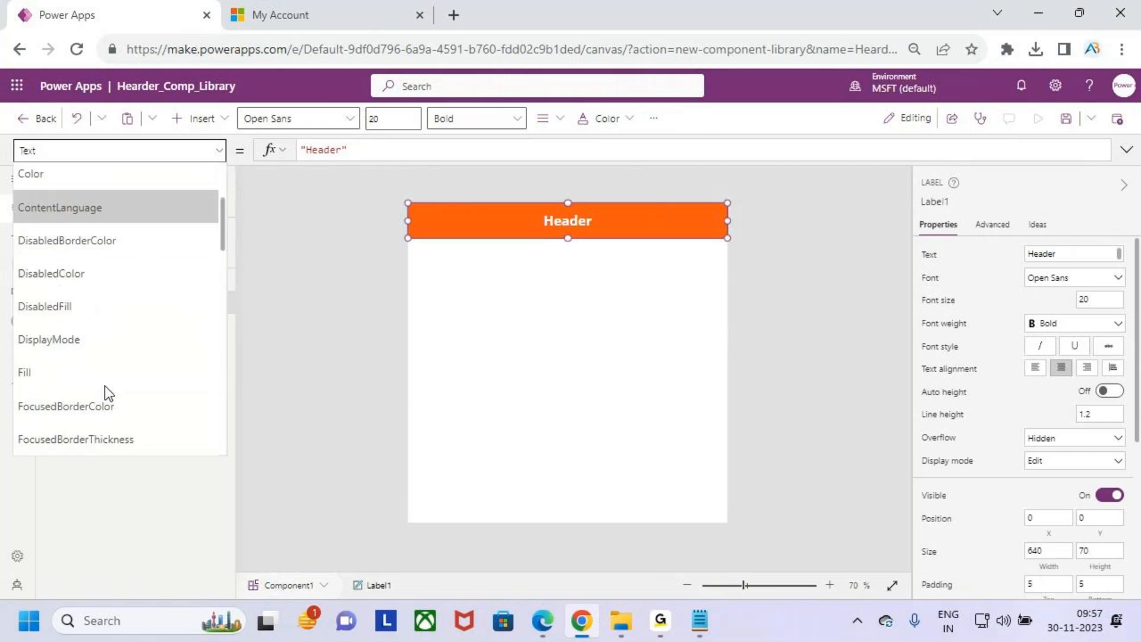
scroll(122, 377, "down", 10)
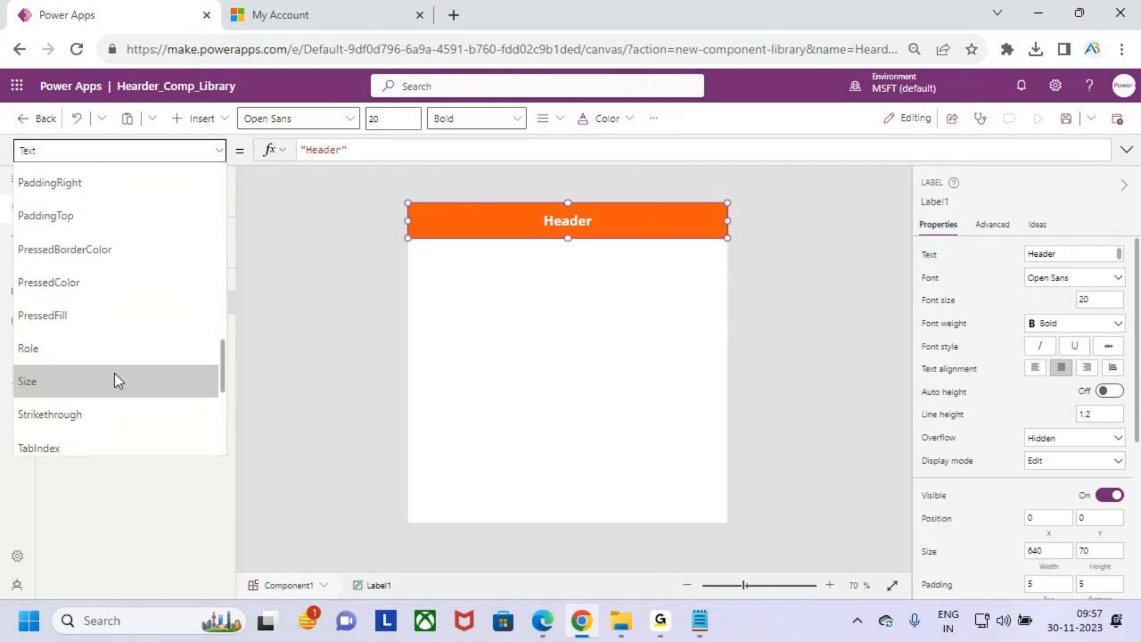
left_click(58, 343)
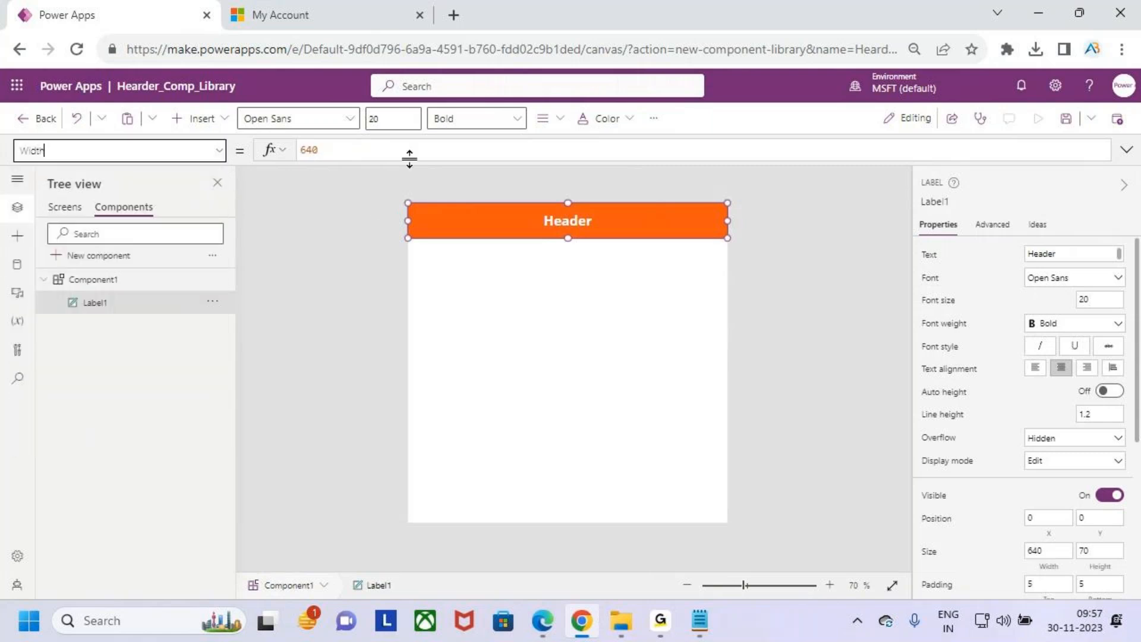
left_click(302, 151)
key("BackSpace")
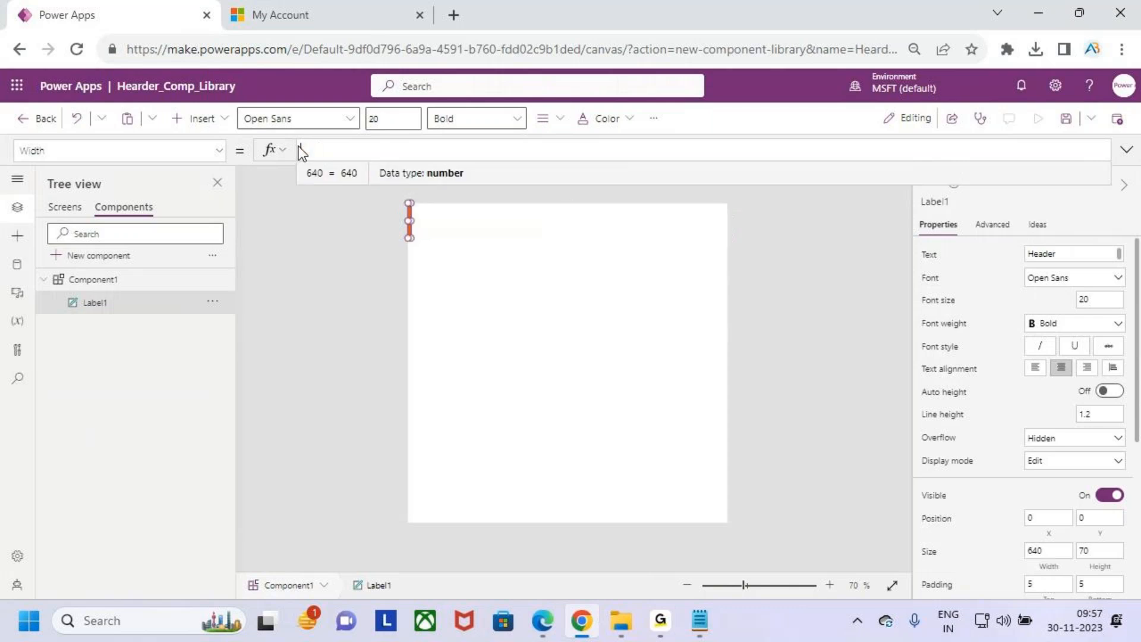
type("Parent.Width")
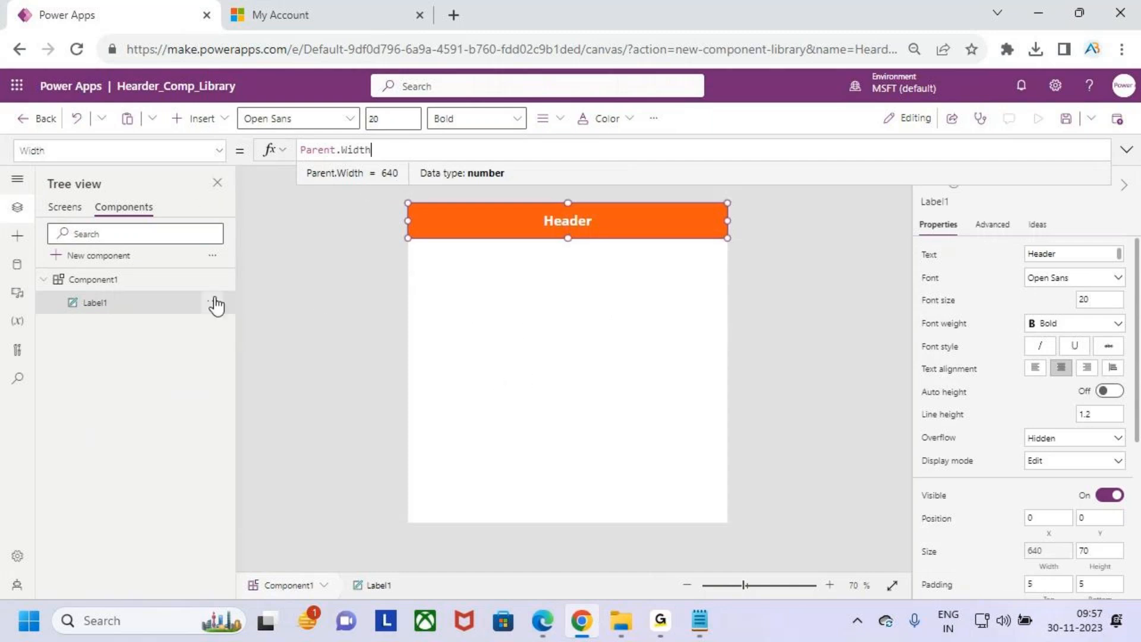
left_click(131, 289)
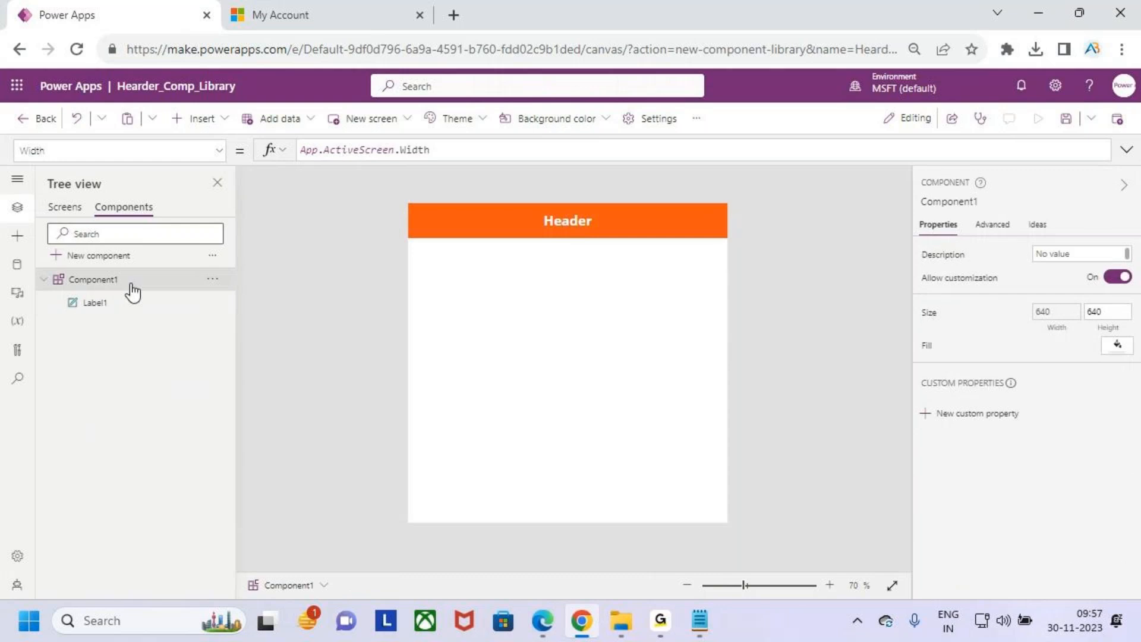
- Set Component1's Height property to 70 to match the Header label's height
left_click(219, 151)
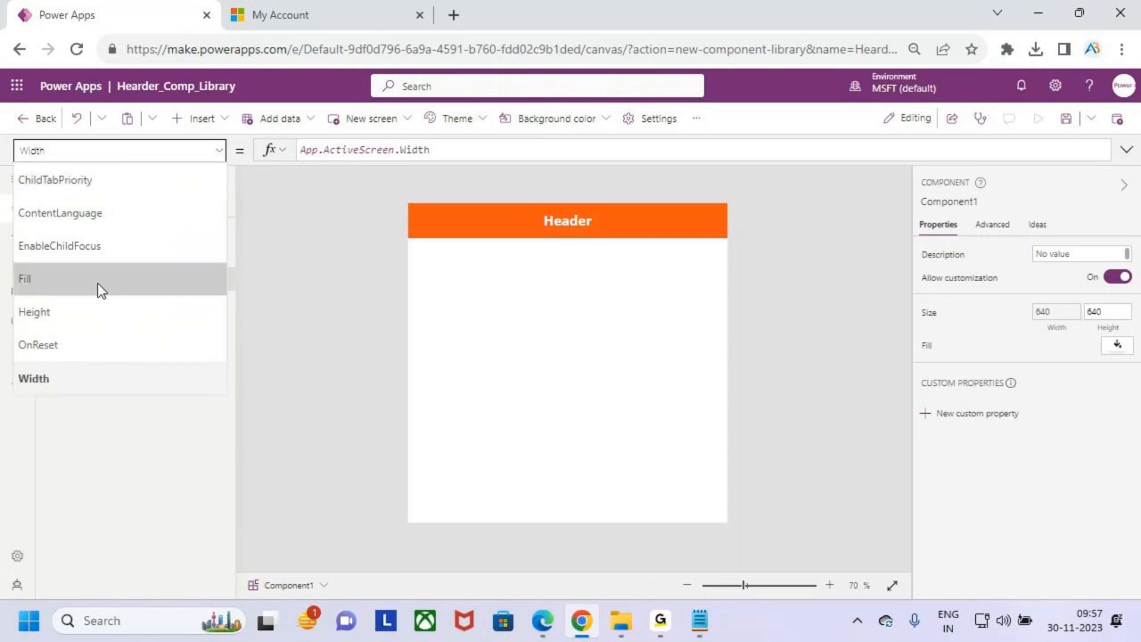
left_click(89, 321)
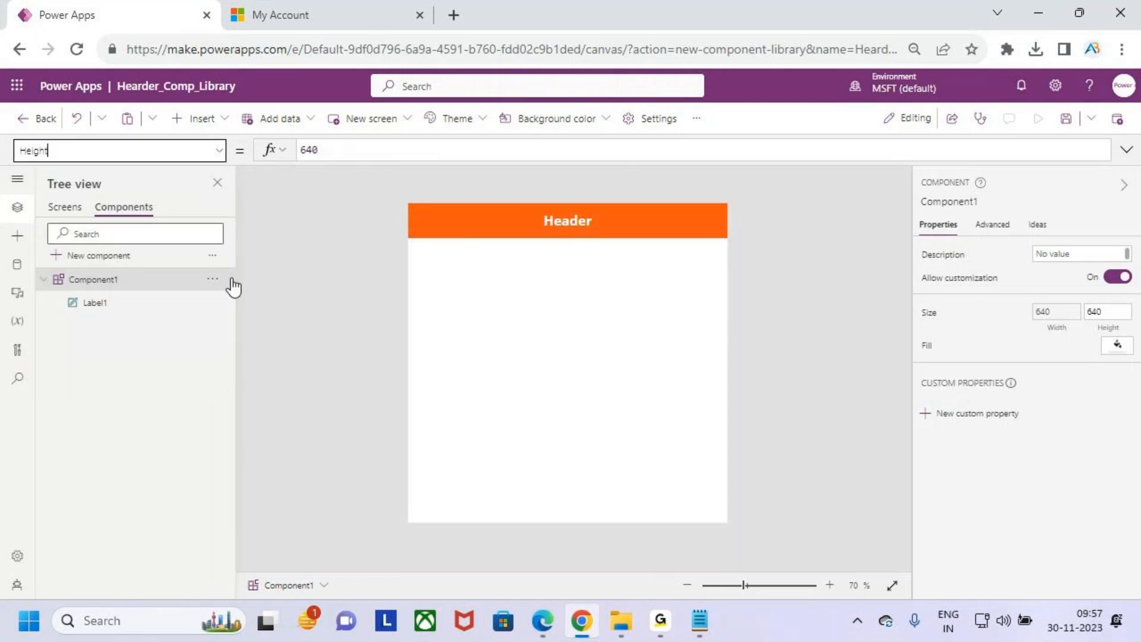
left_click(647, 225)
scroll(1115, 505, "down", 2)
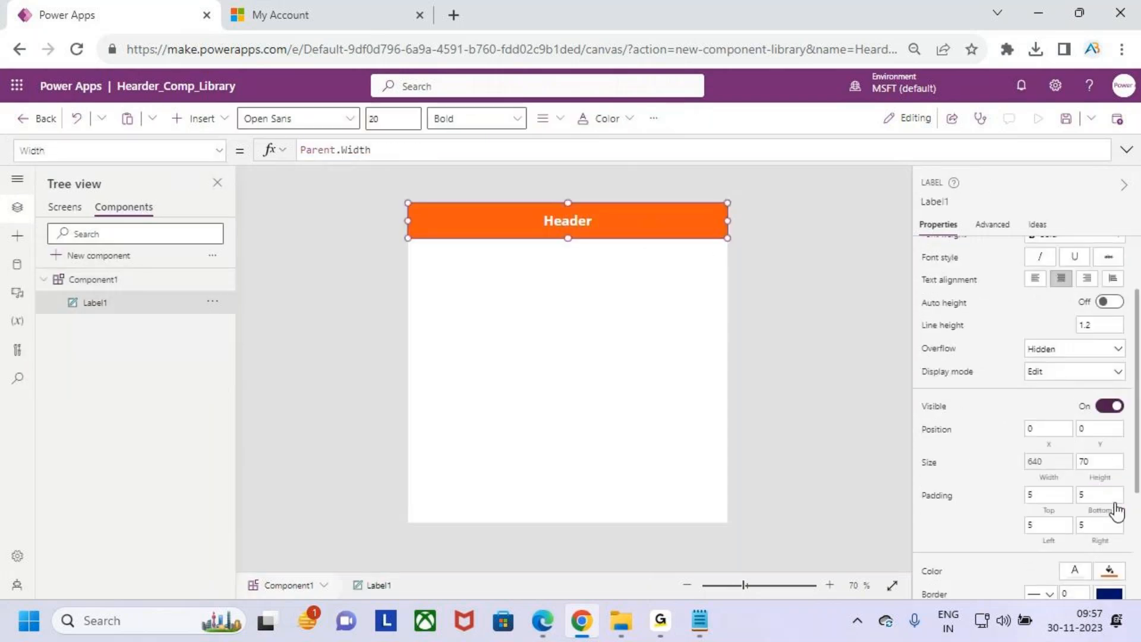
left_click(837, 462)
double_click(320, 150)
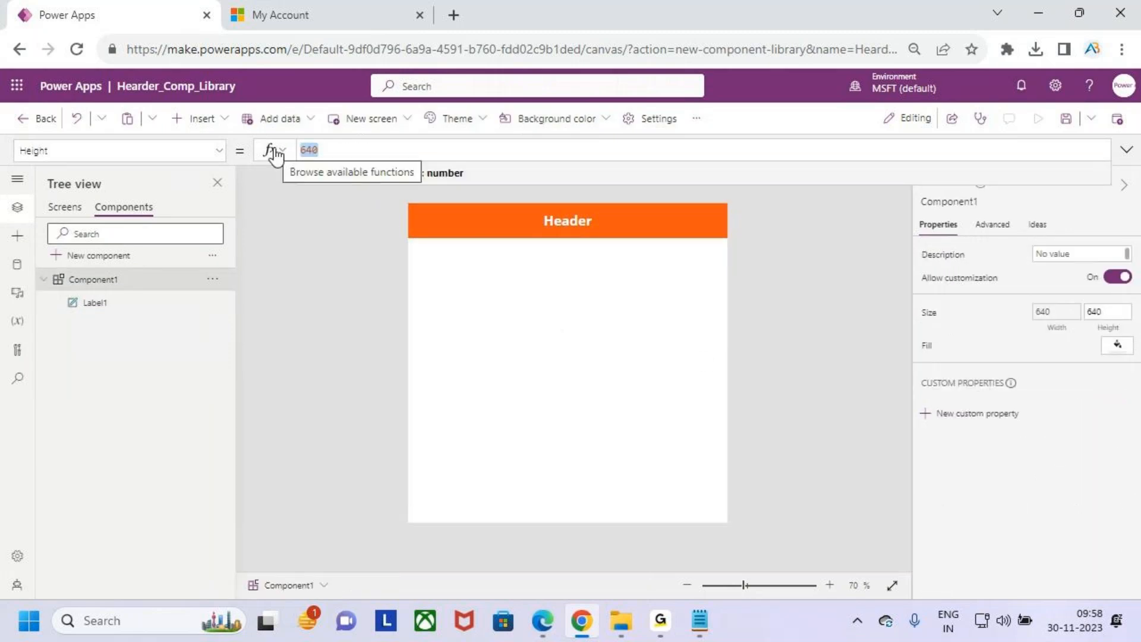
type("70")
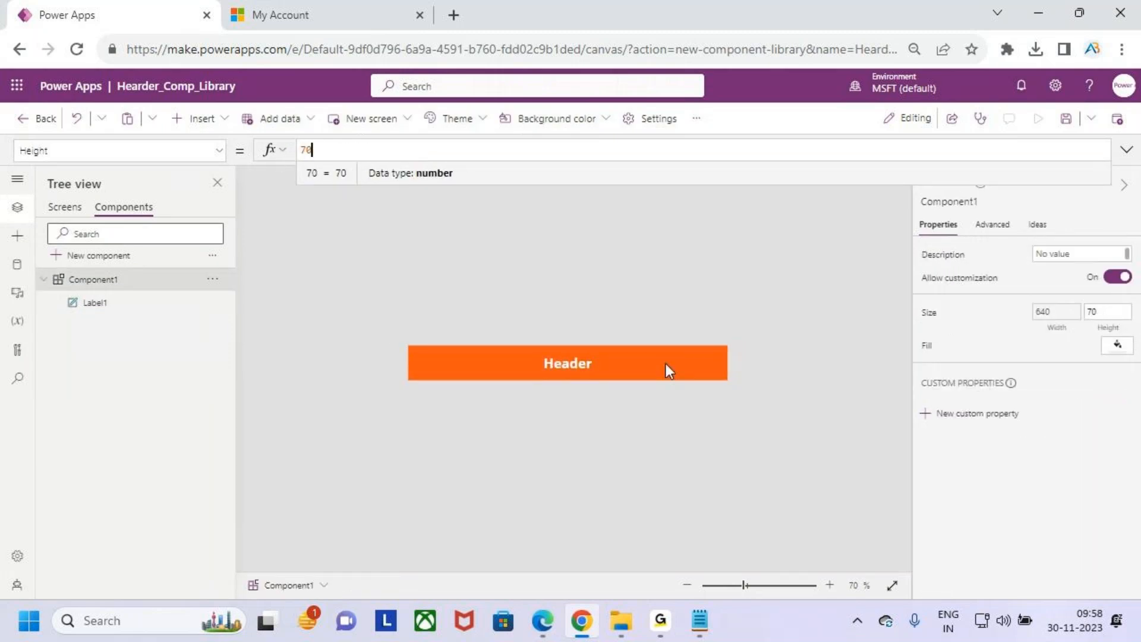
left_click(666, 365)
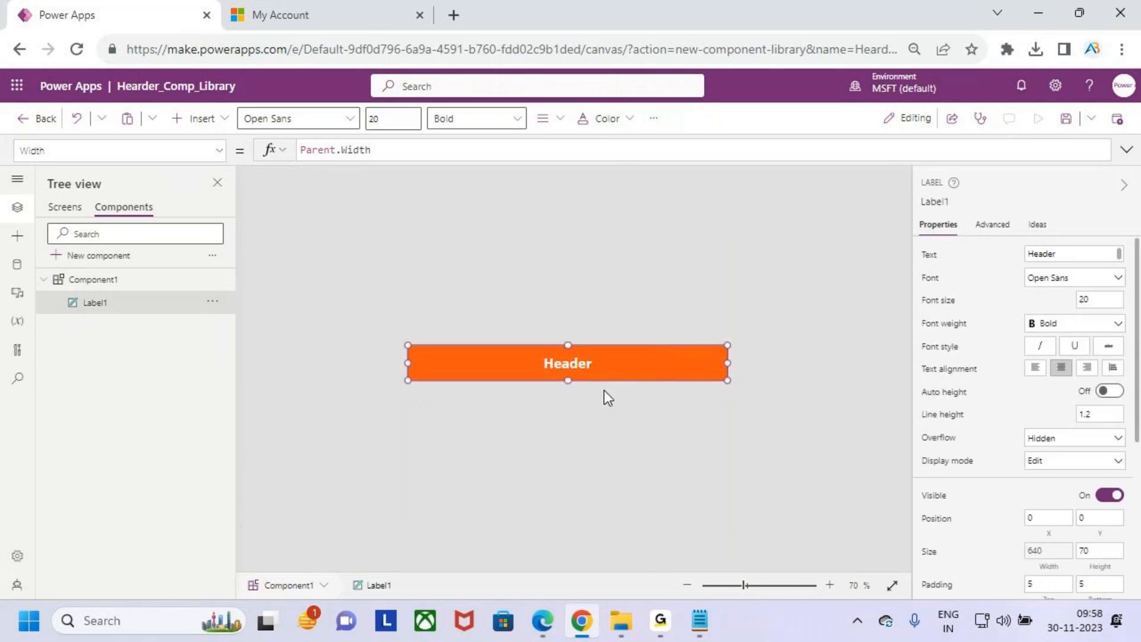
- Insert the custom Component1 header on Screen1
left_click(67, 208)
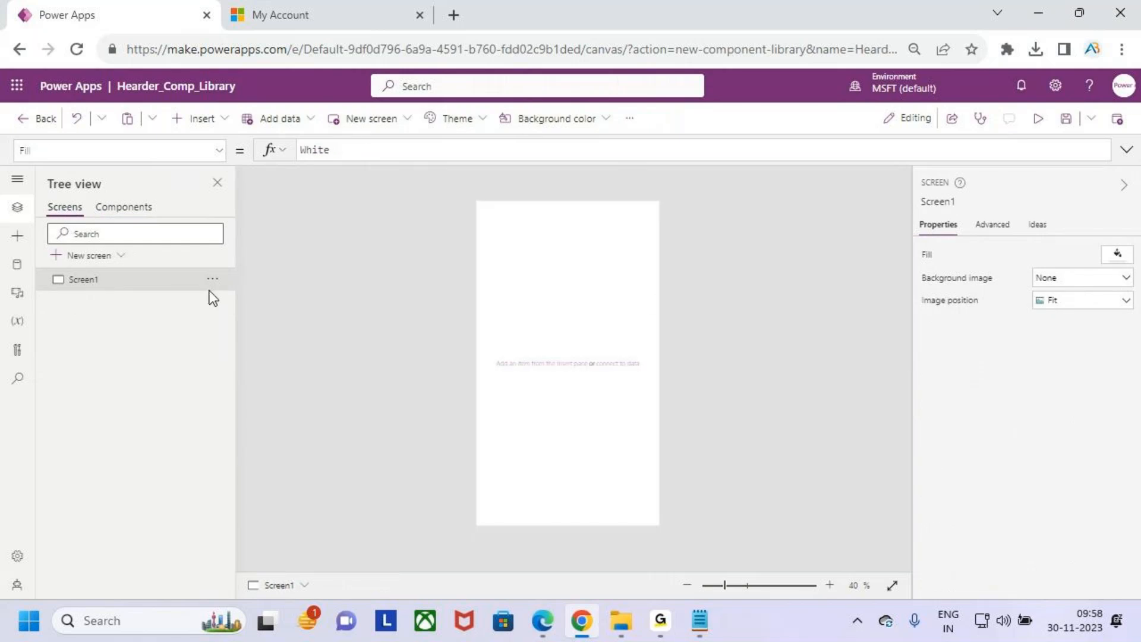
left_click(202, 119)
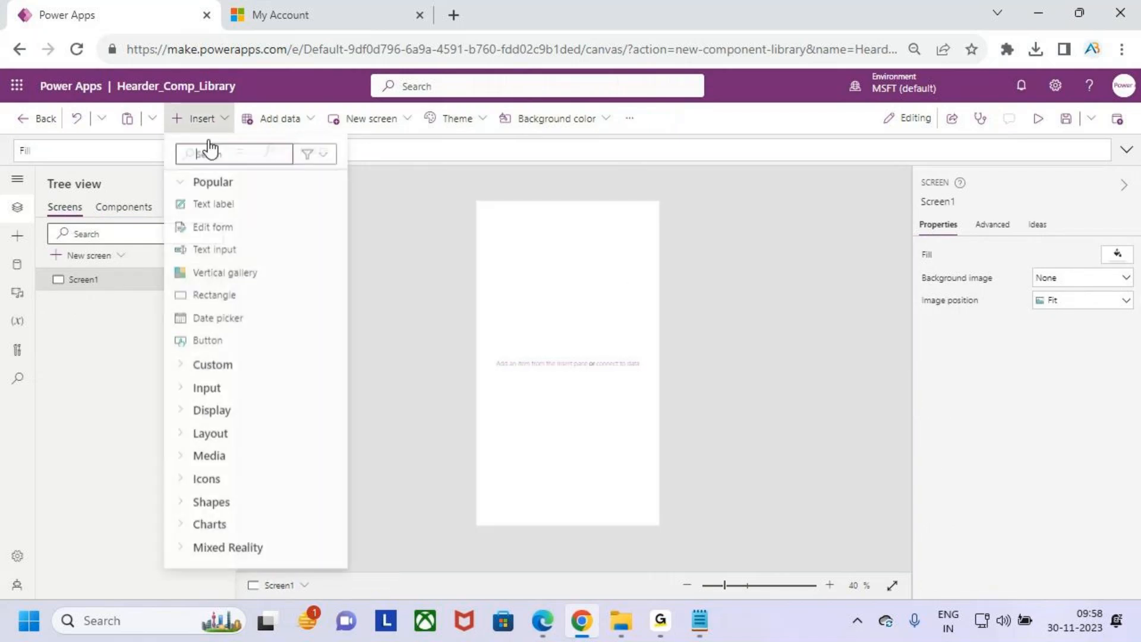
left_click(204, 367)
scroll(253, 439, "down", 1)
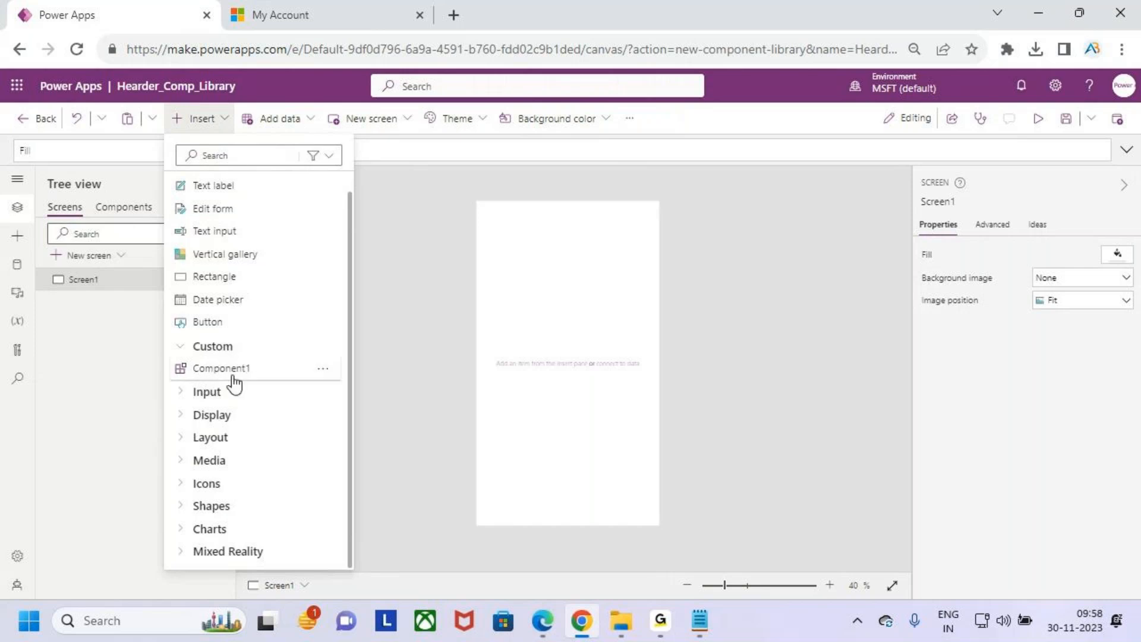
left_click(420, 250)
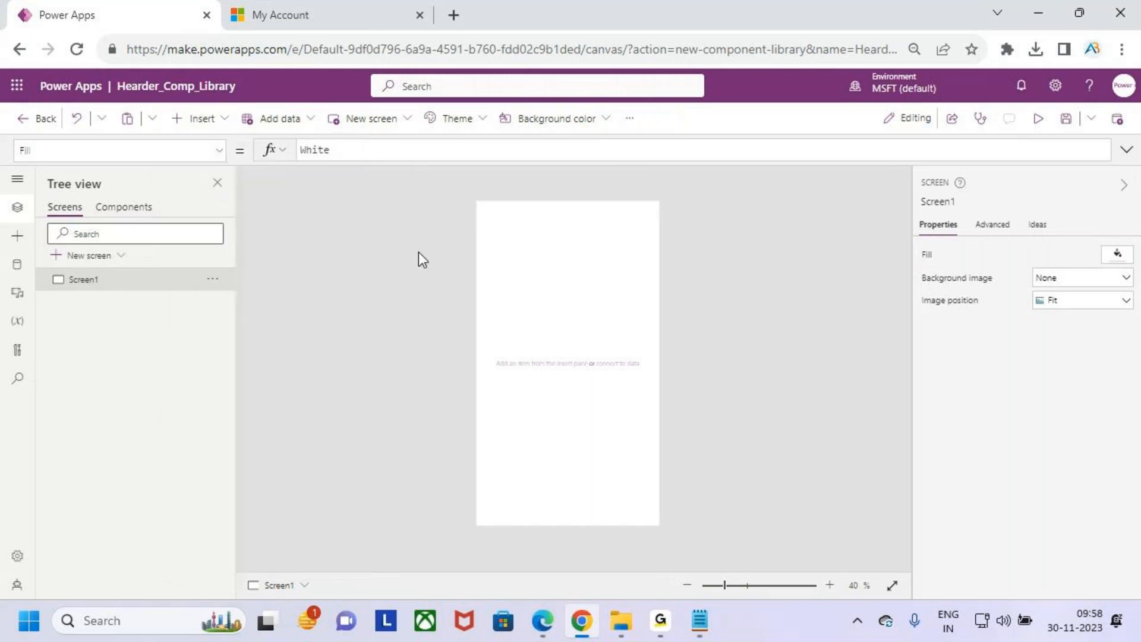
left_click(129, 210)
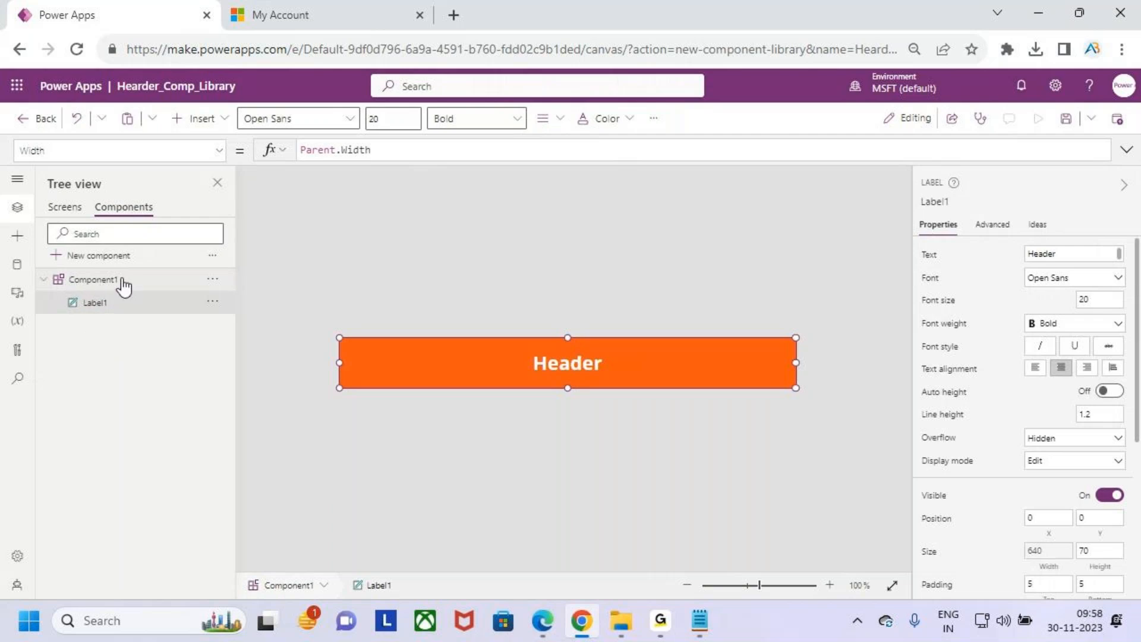
left_click(66, 207)
left_click(229, 126)
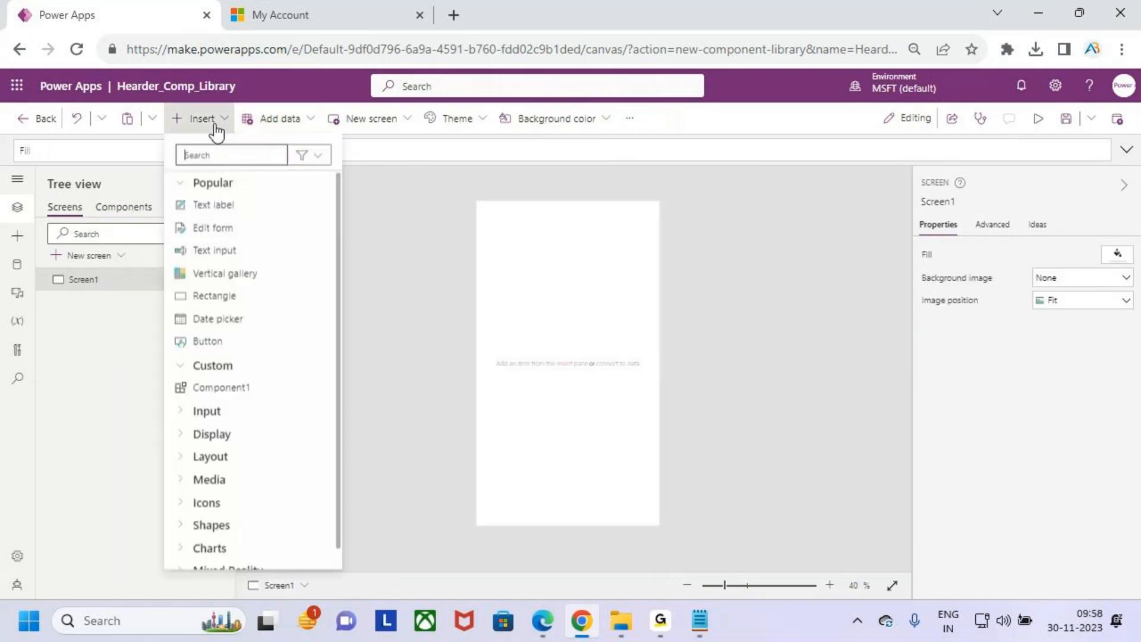
left_click(244, 388)
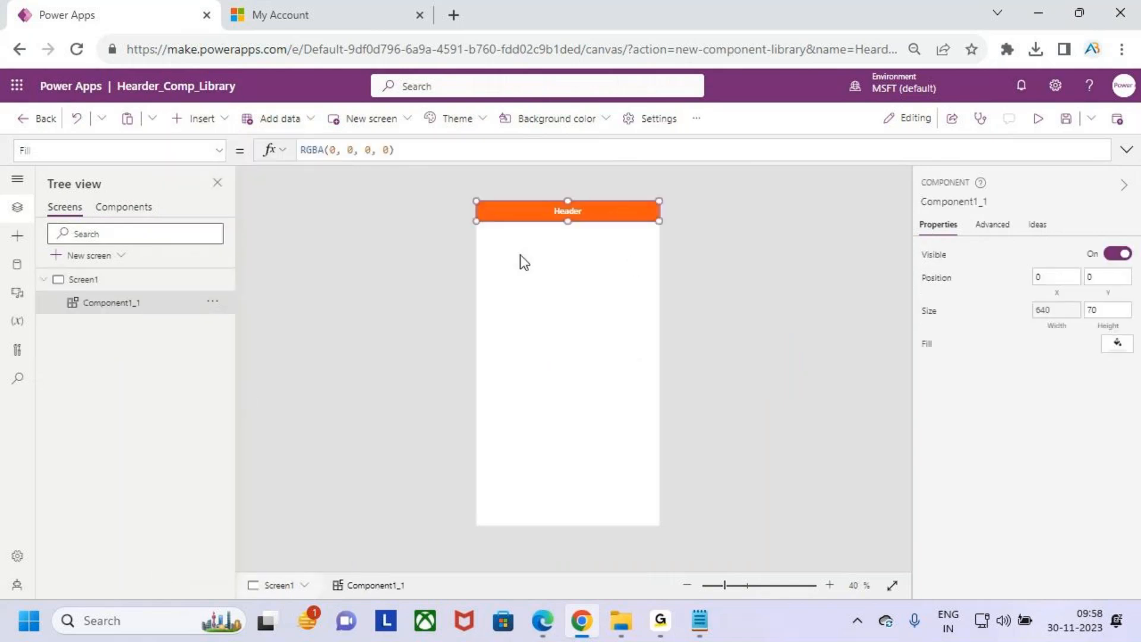
- Compare the header instance on Screen1 with the Component1 definition and review the component's Width formula
left_click(135, 207)
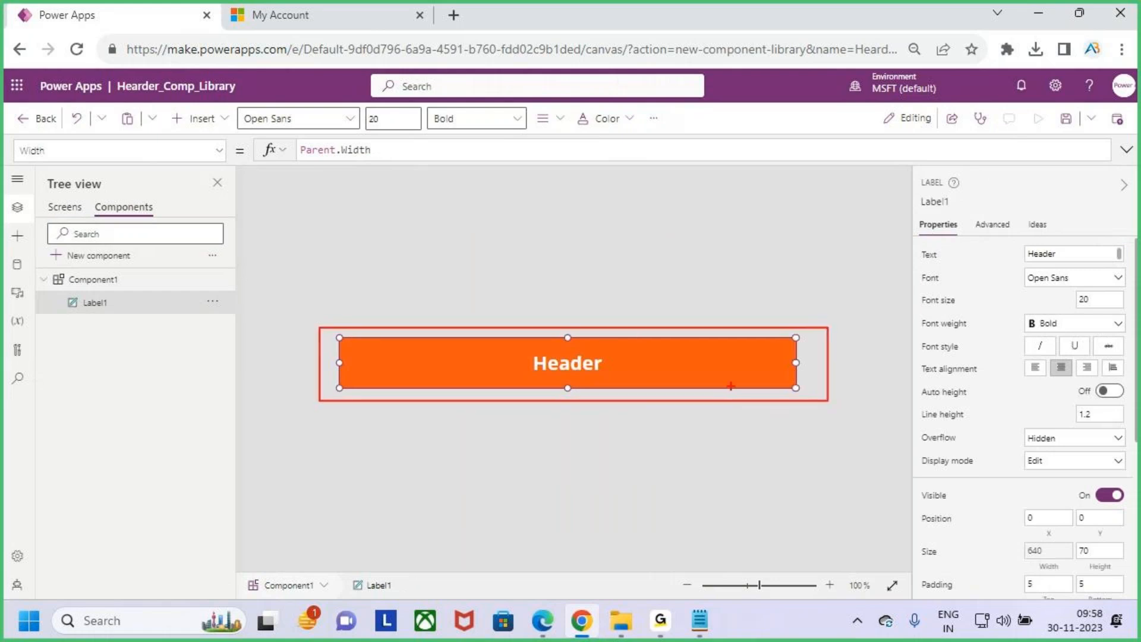
left_click(64, 207)
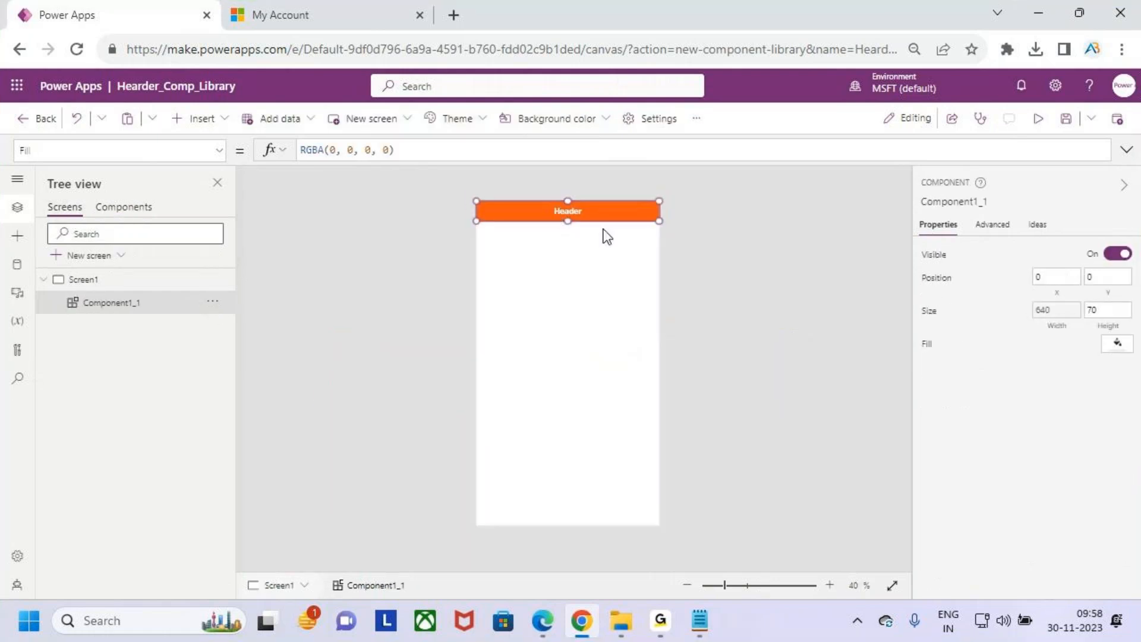
left_click(128, 207)
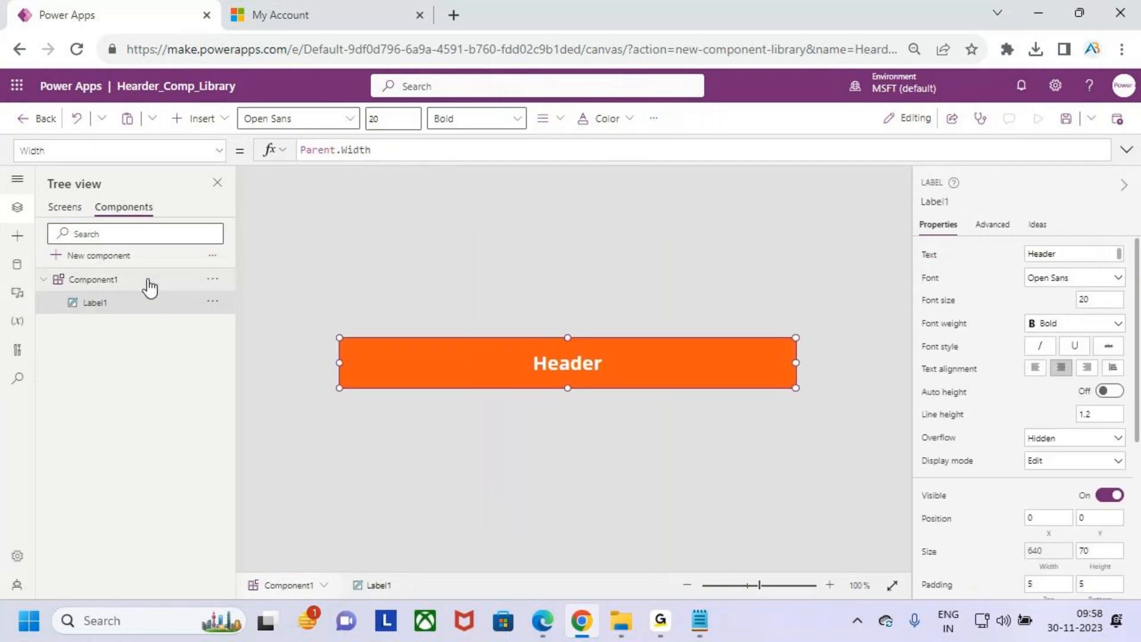
left_click(146, 281)
left_click(218, 150)
left_click(89, 374)
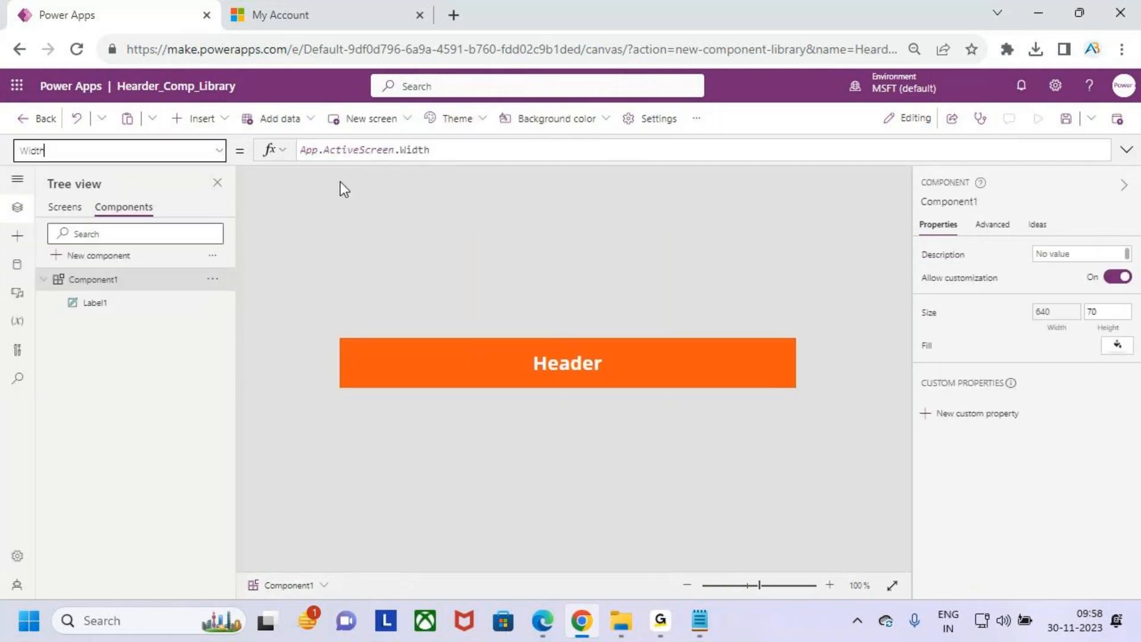
left_click(344, 150)
double_click(344, 150)
left_click(461, 145)
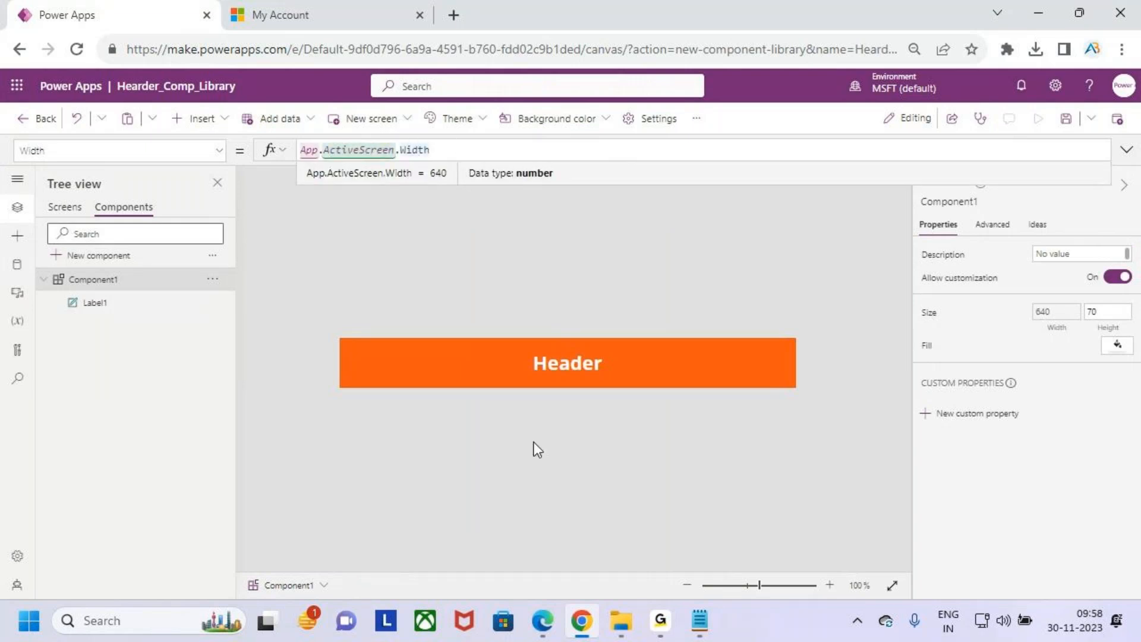
- Add a second blank screen to the library and insert the custom Component1 on it
left_click(70, 209)
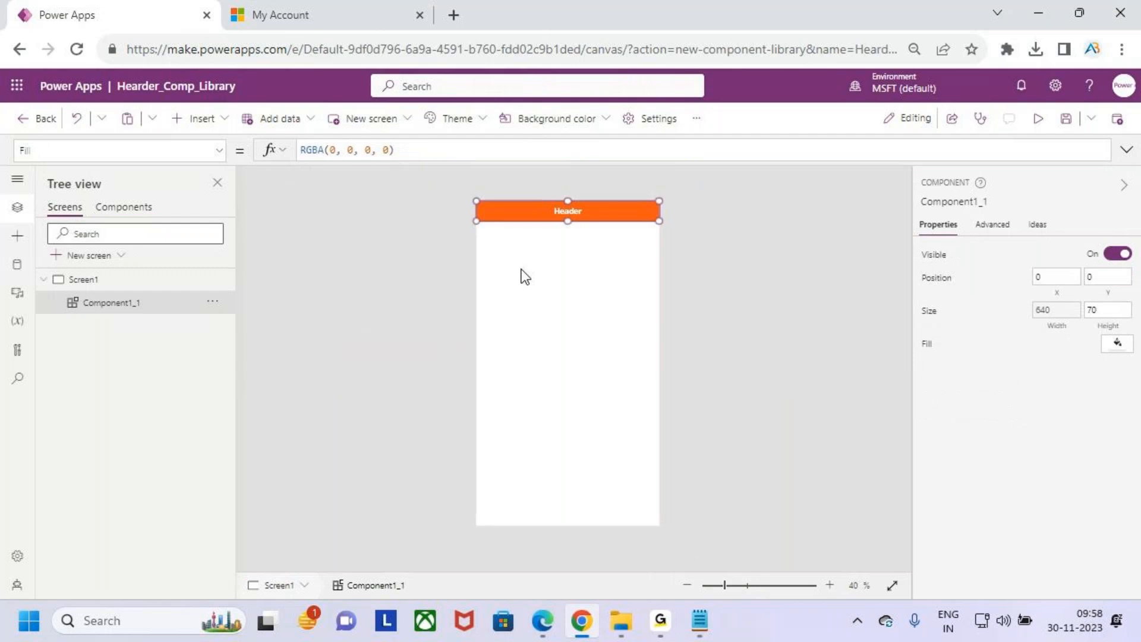
left_click(89, 256)
left_click(109, 366)
left_click(204, 120)
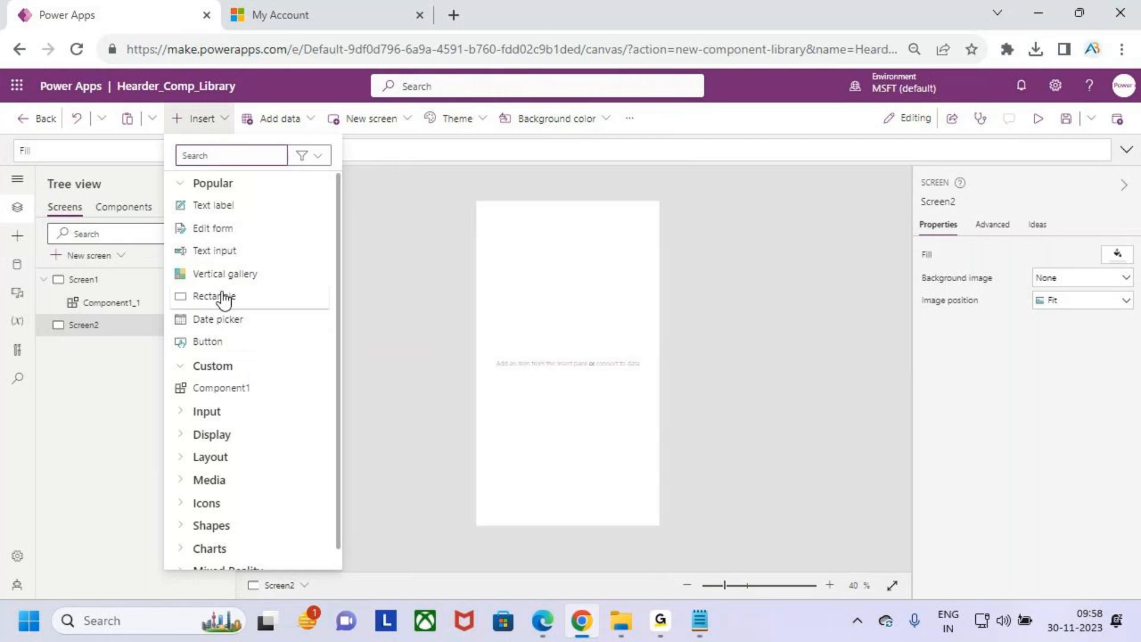
left_click(222, 390)
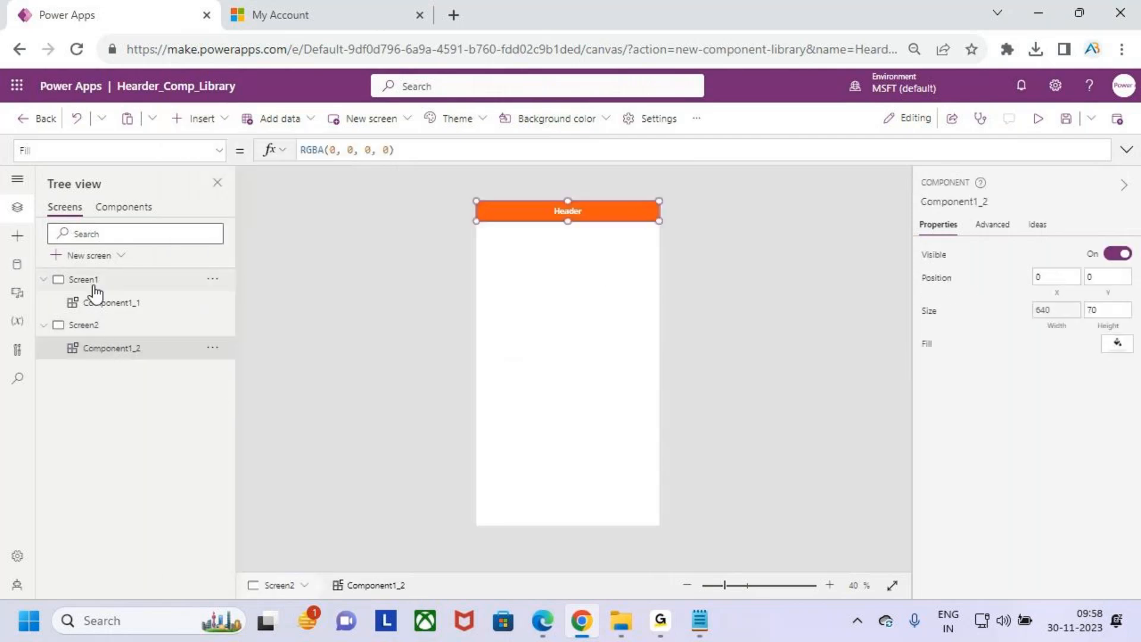
- Add a third blank screen, insert the custom Component1 on it, and return to the tree view
left_click(87, 260)
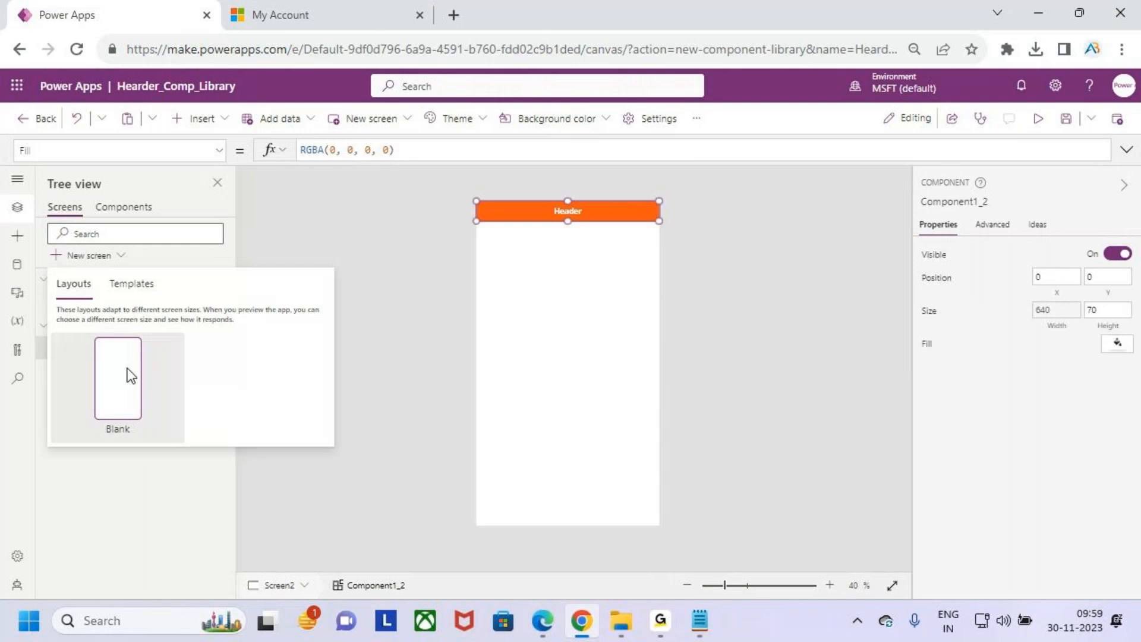
left_click(125, 376)
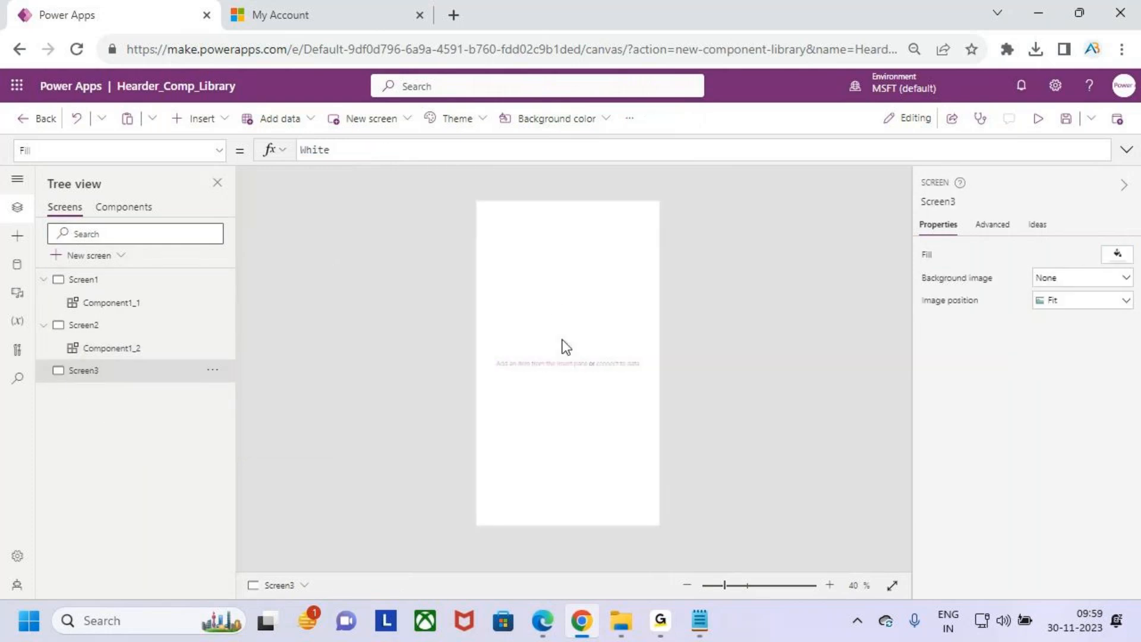
left_click(198, 118)
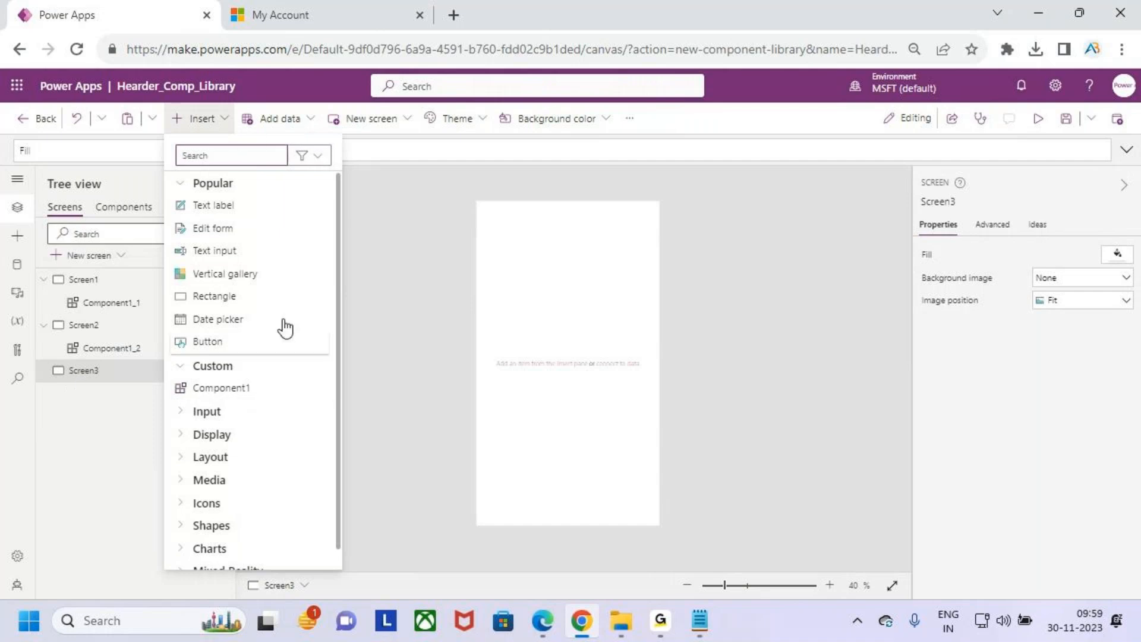
left_click(493, 316)
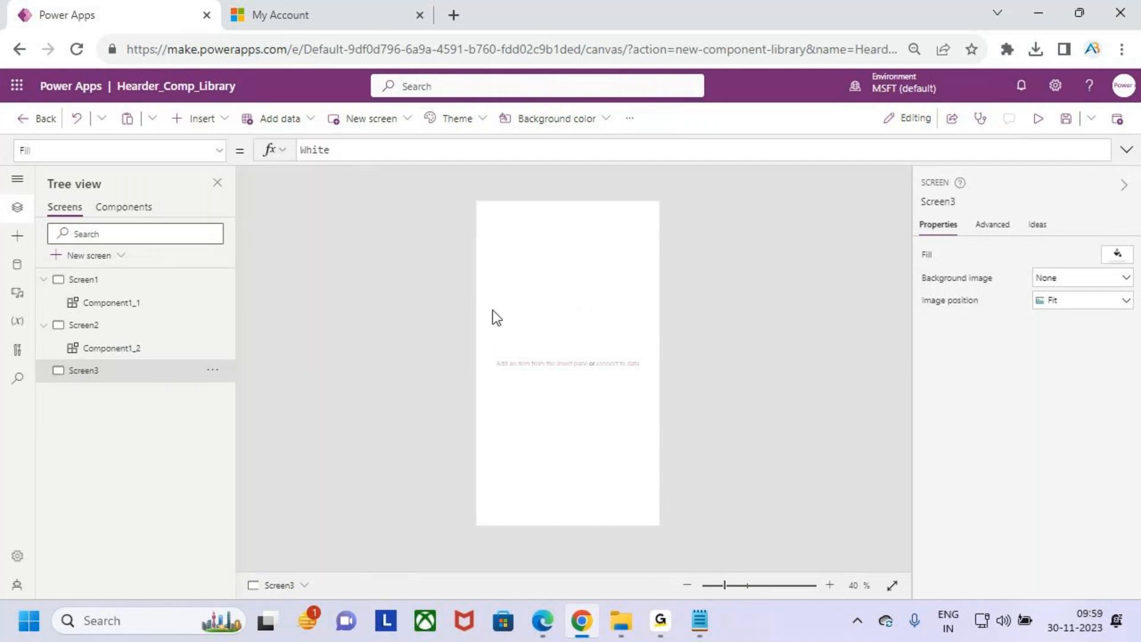
left_click(16, 246)
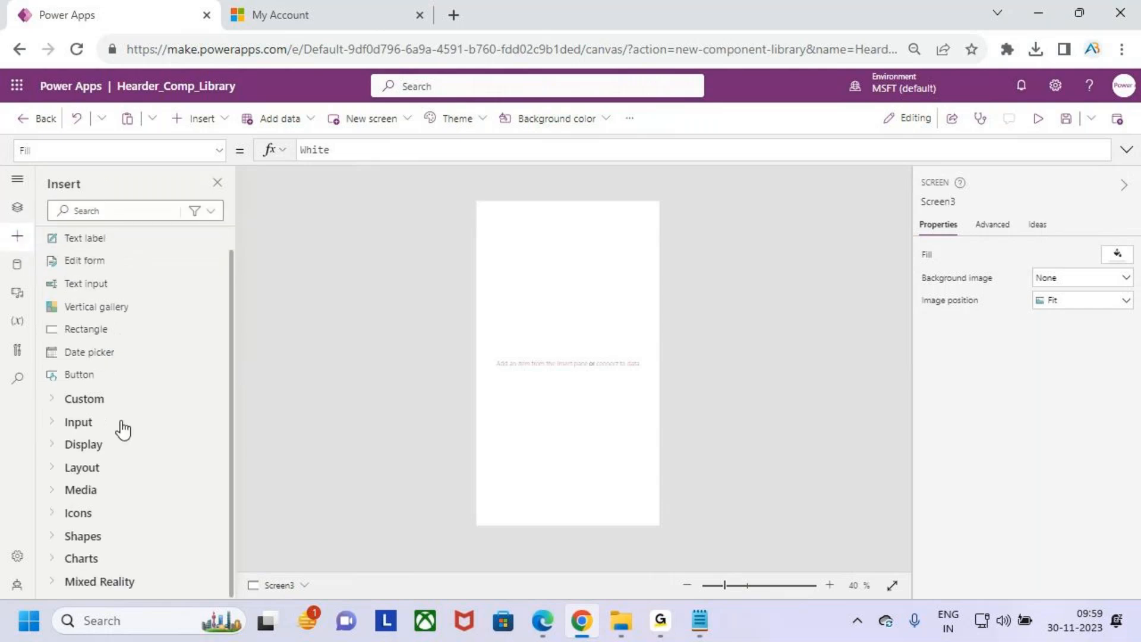
left_click(82, 422)
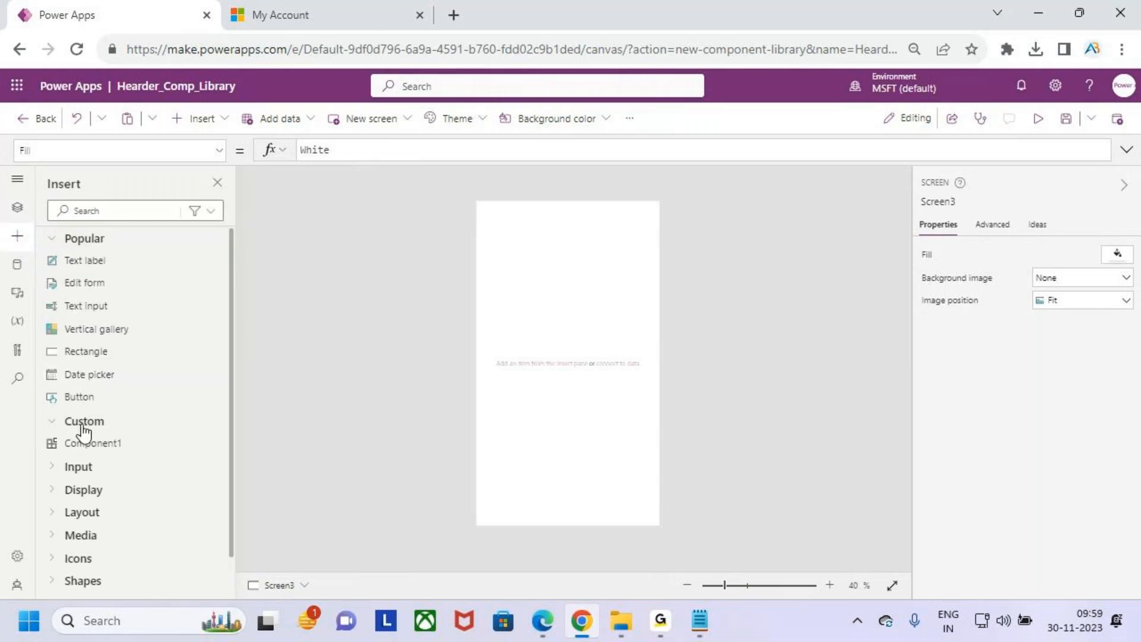
scroll(101, 461, "down", 1)
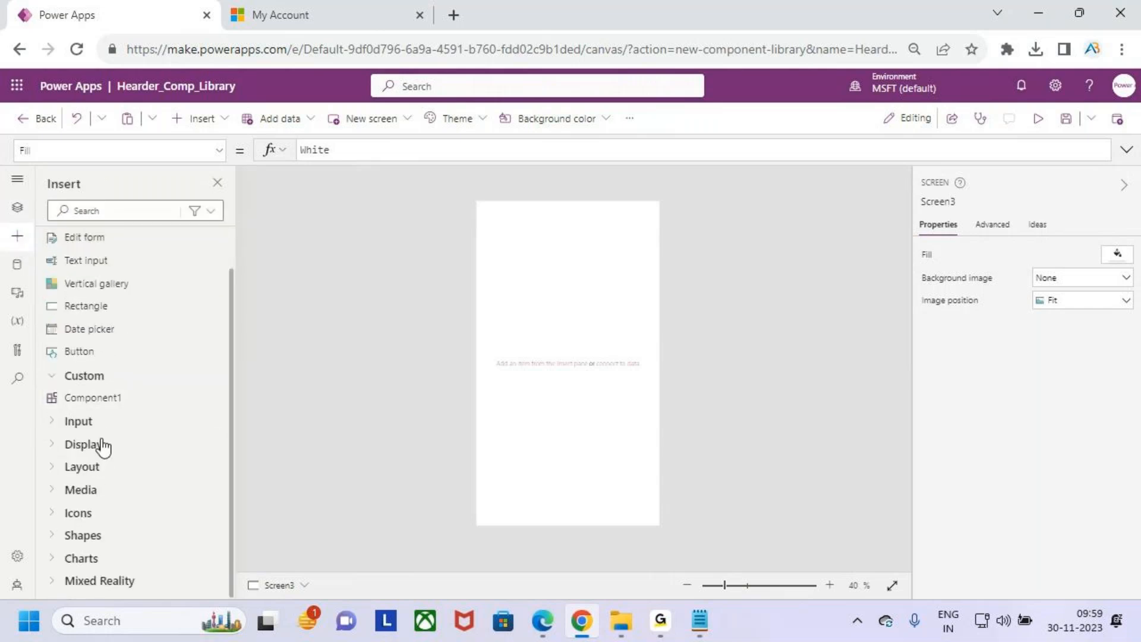
left_click(149, 403)
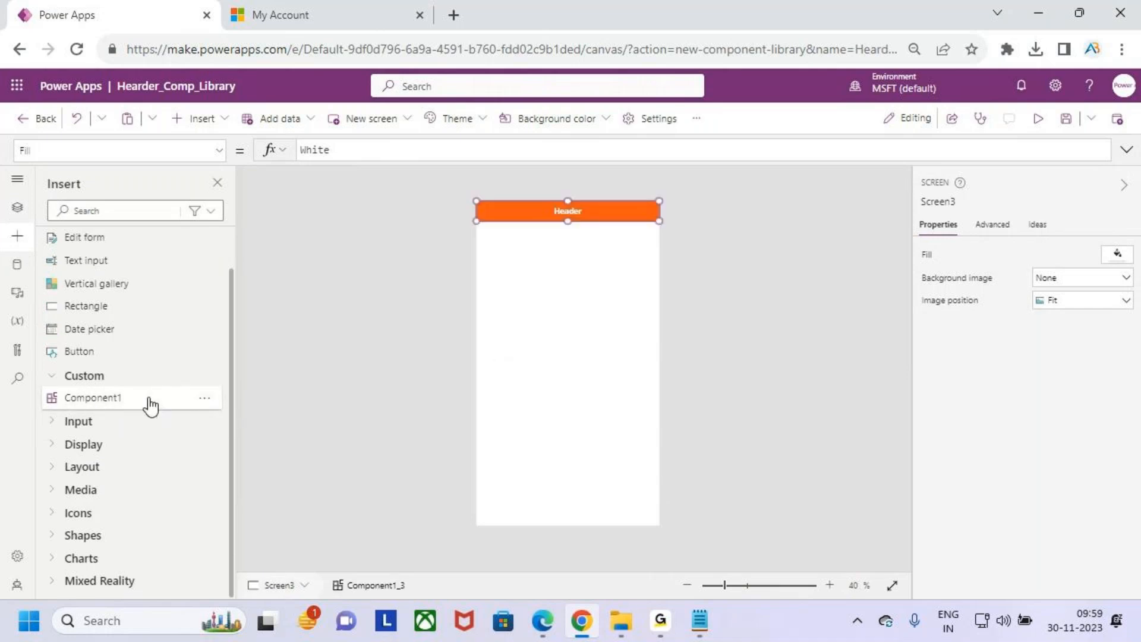
left_click(526, 268)
left_click(18, 206)
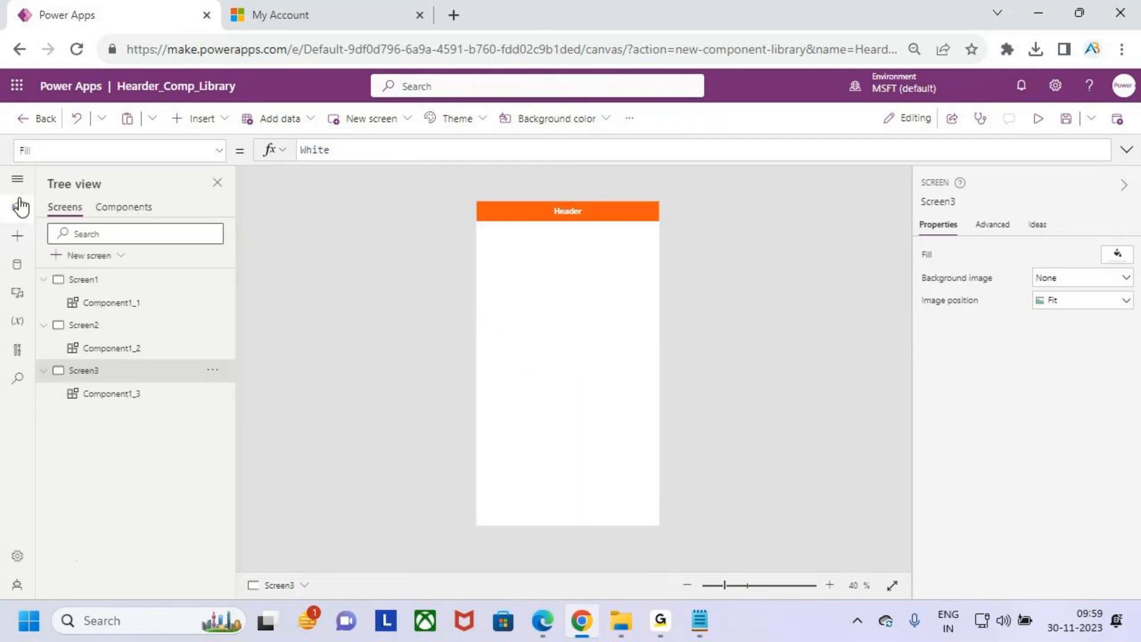
- Select the header component instance on Screen1 and review its placement and properties
left_click(114, 306)
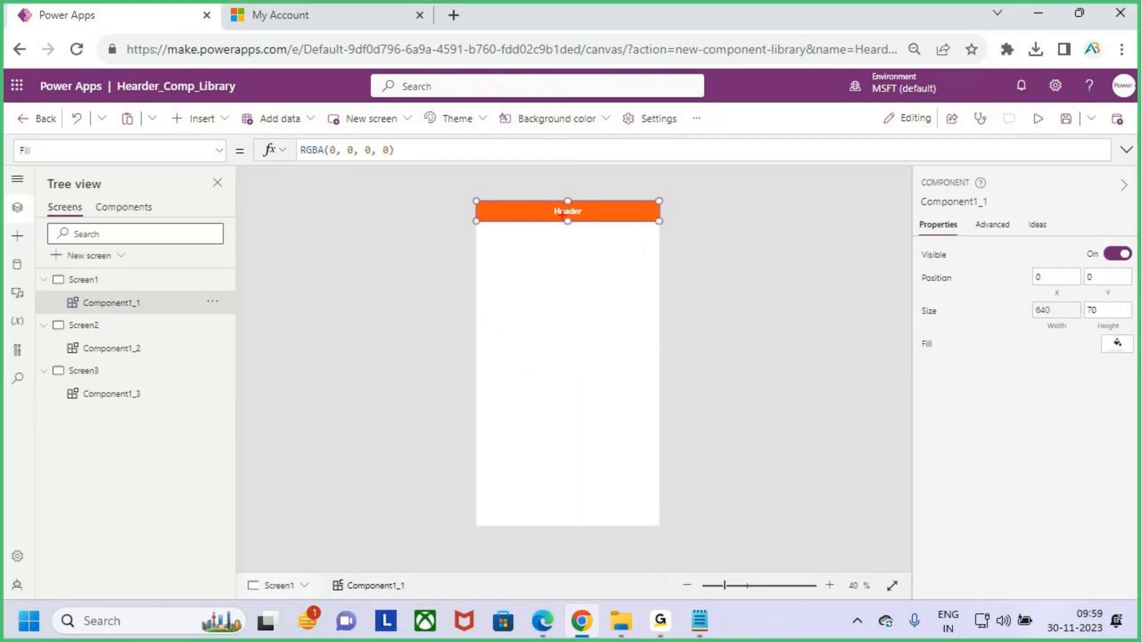
mouse_move(541, 202)
left_mouse_down()
mouse_move(593, 223)
mouse_move(585, 201)
left_mouse_up()
key("Escape")
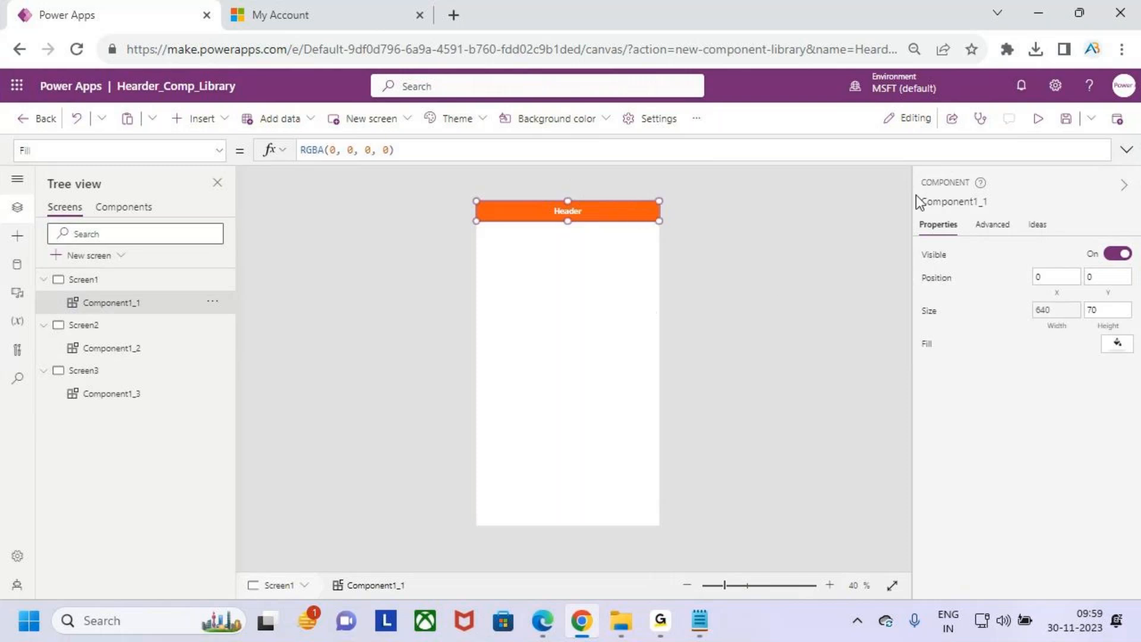
- Save the Hearder_Comp_Library component library and publish this version
left_click(1065, 118)
left_click(122, 207)
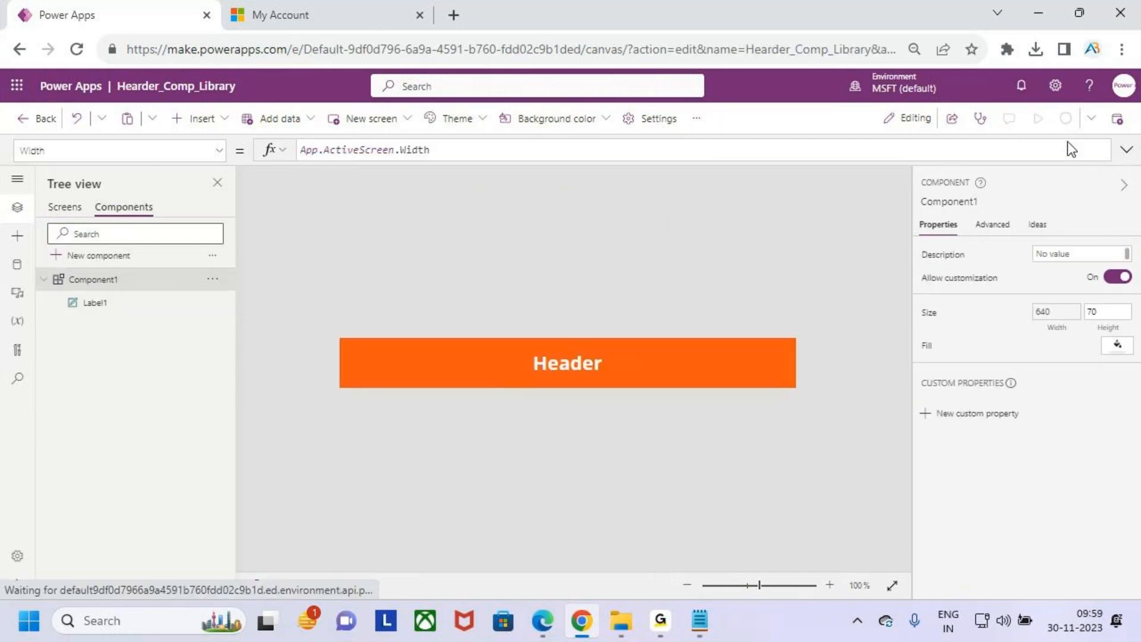
left_click(1129, 127)
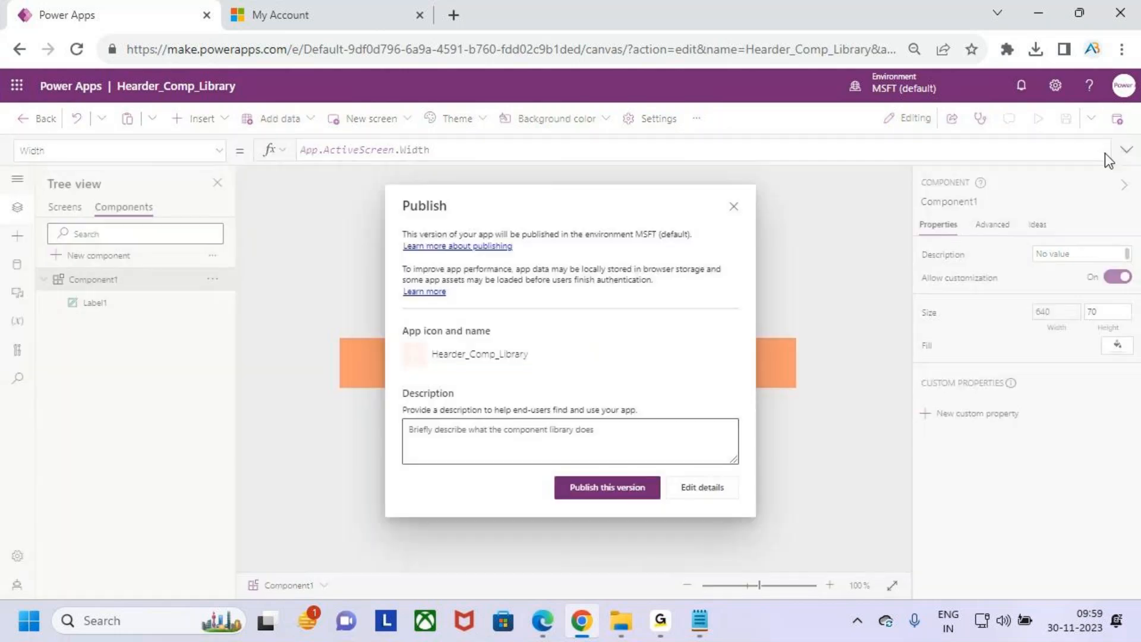
left_click(622, 486)
- Leave the component library and create a blank canvas app in Tablet format named TestCompLibrary, skipping the welcome dialog
left_click(25, 125)
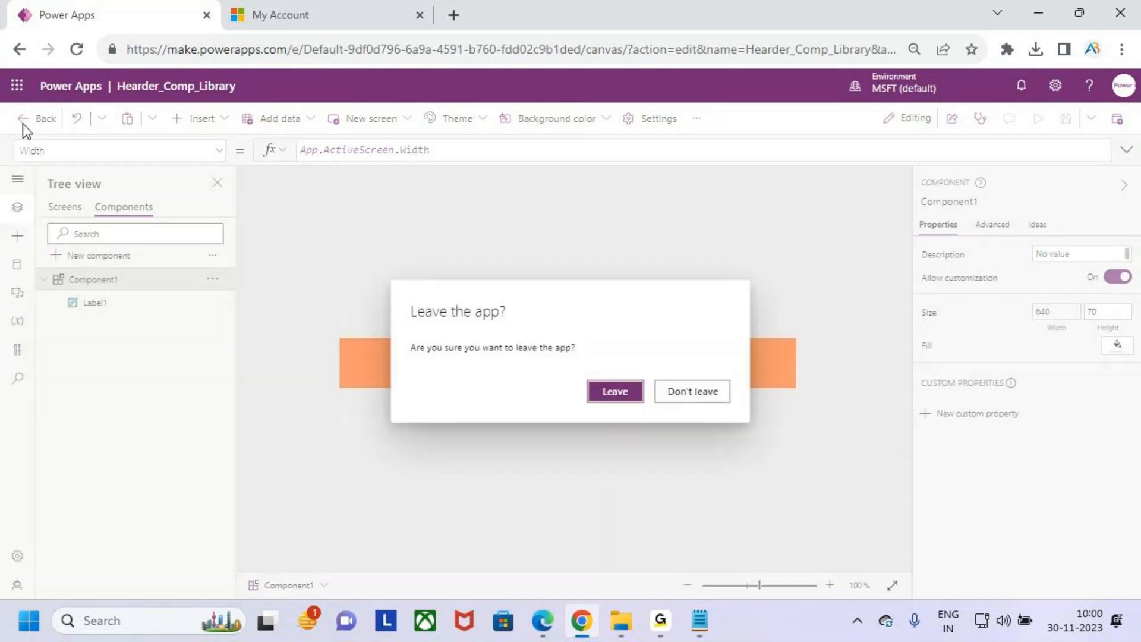
left_click(609, 393)
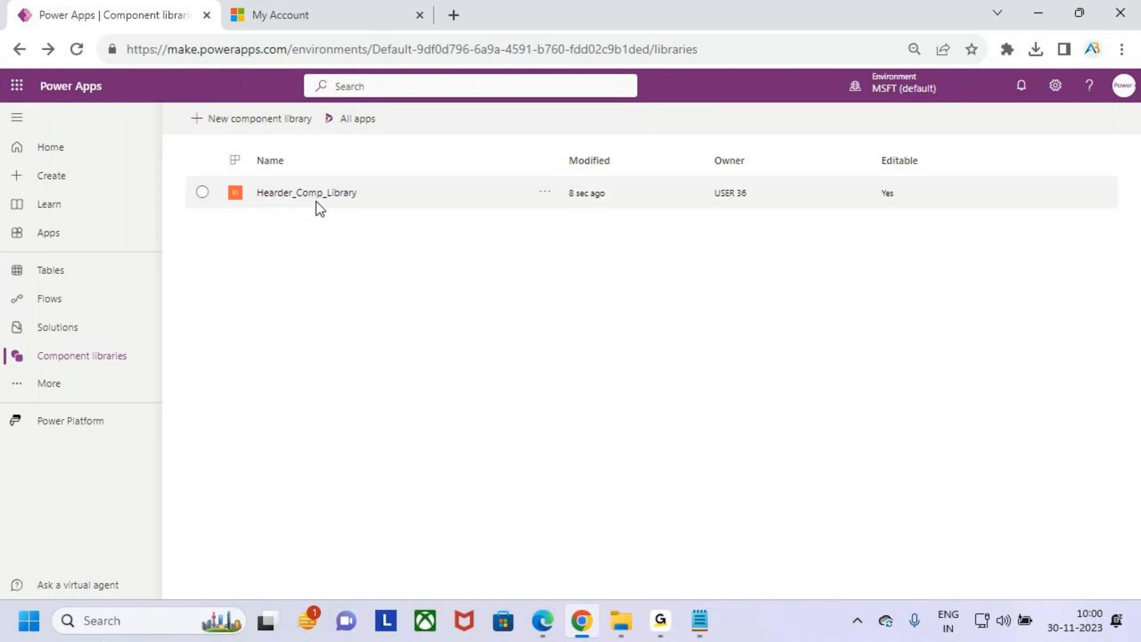
left_click(64, 182)
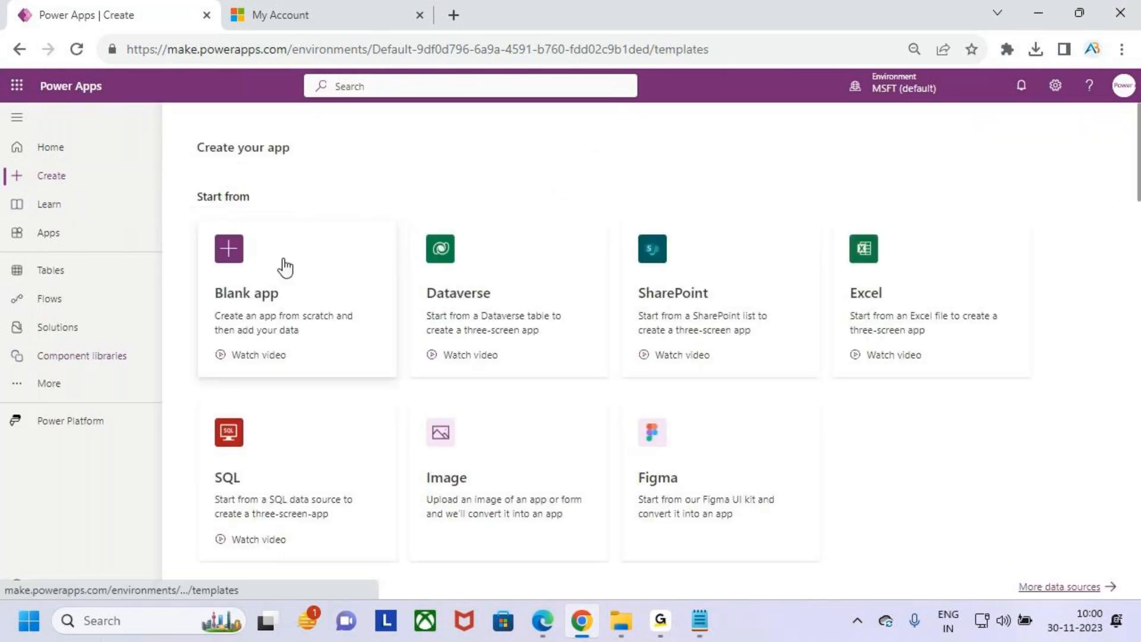
left_click(285, 260)
left_click(305, 494)
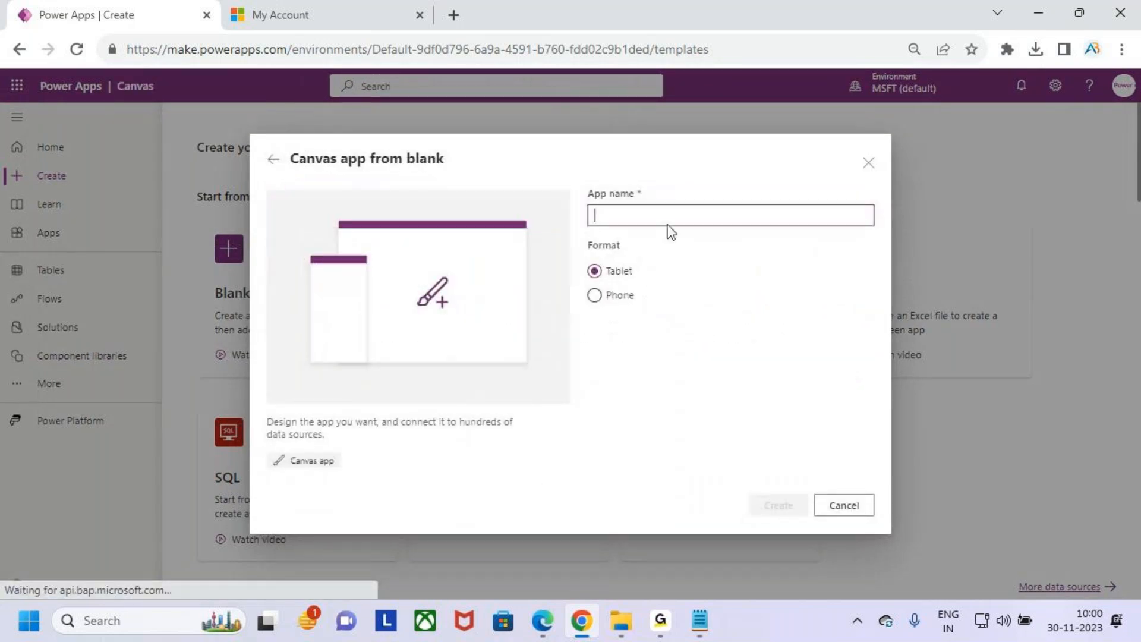
type("Test")
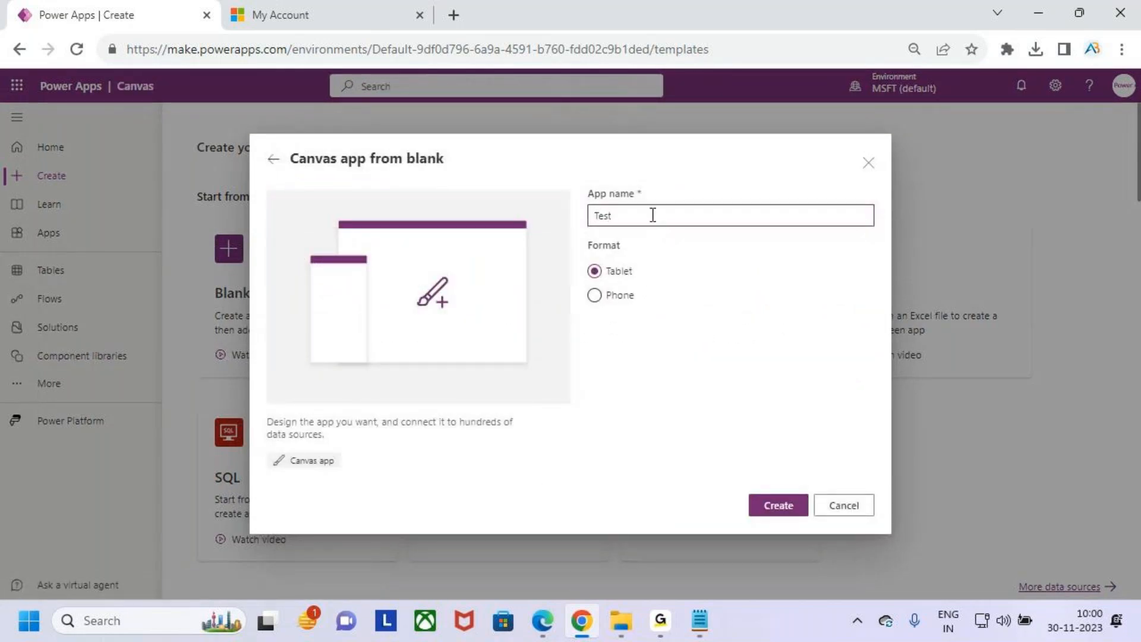
type("CompLibrary")
left_click(784, 506)
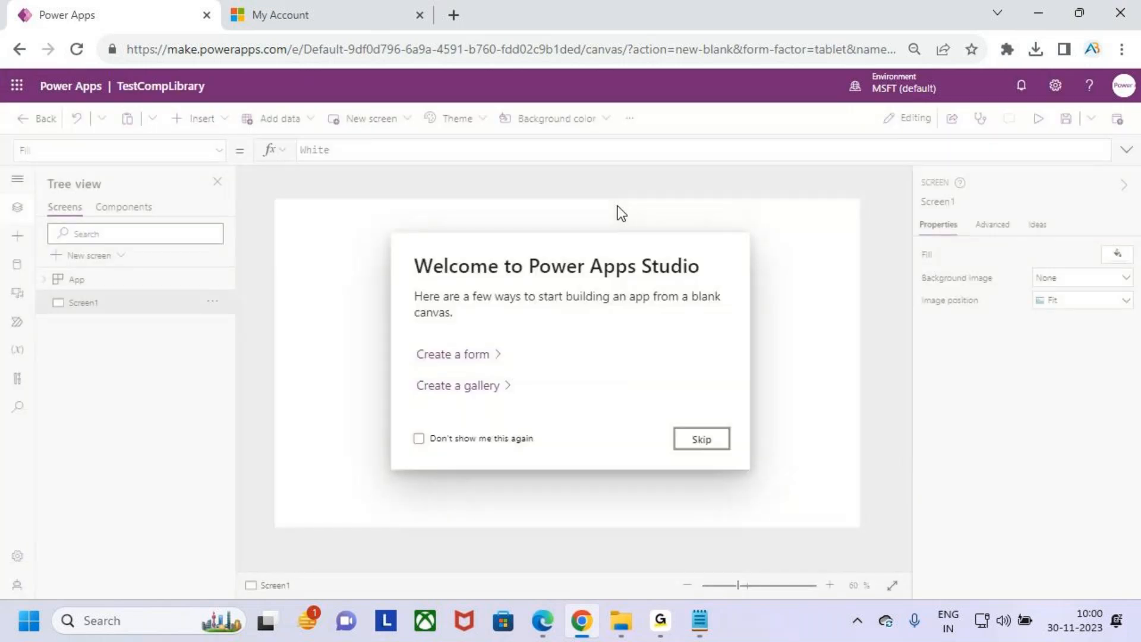
left_click(710, 440)
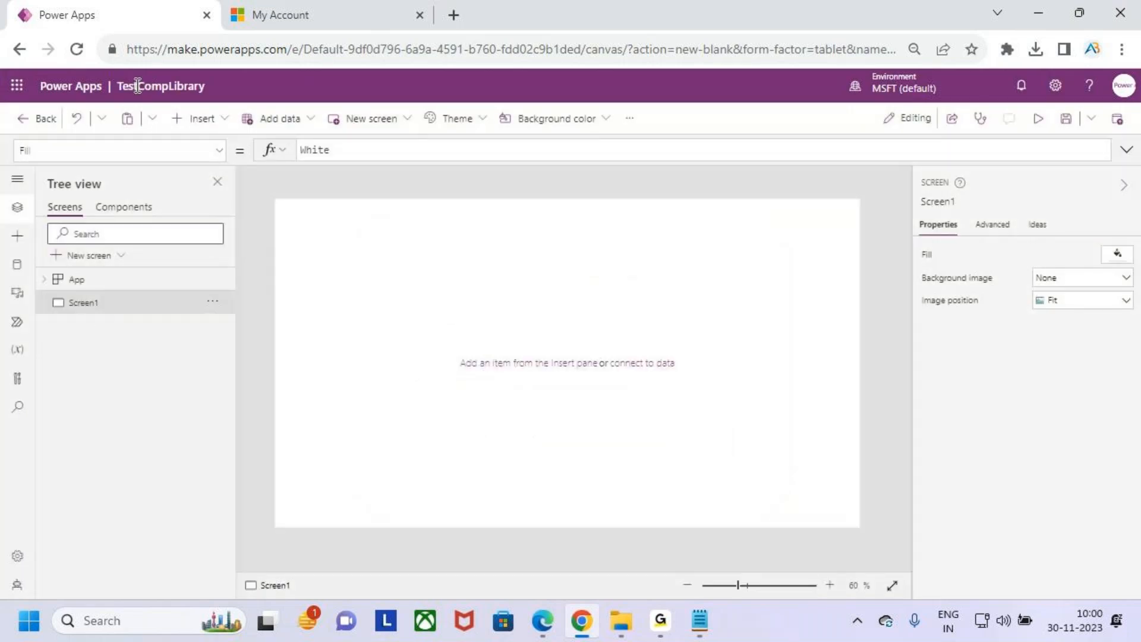
- Import Component1 from the Hearder_Comp_Library component library into the app
left_click(9, 246)
scroll(139, 445, "down", 1)
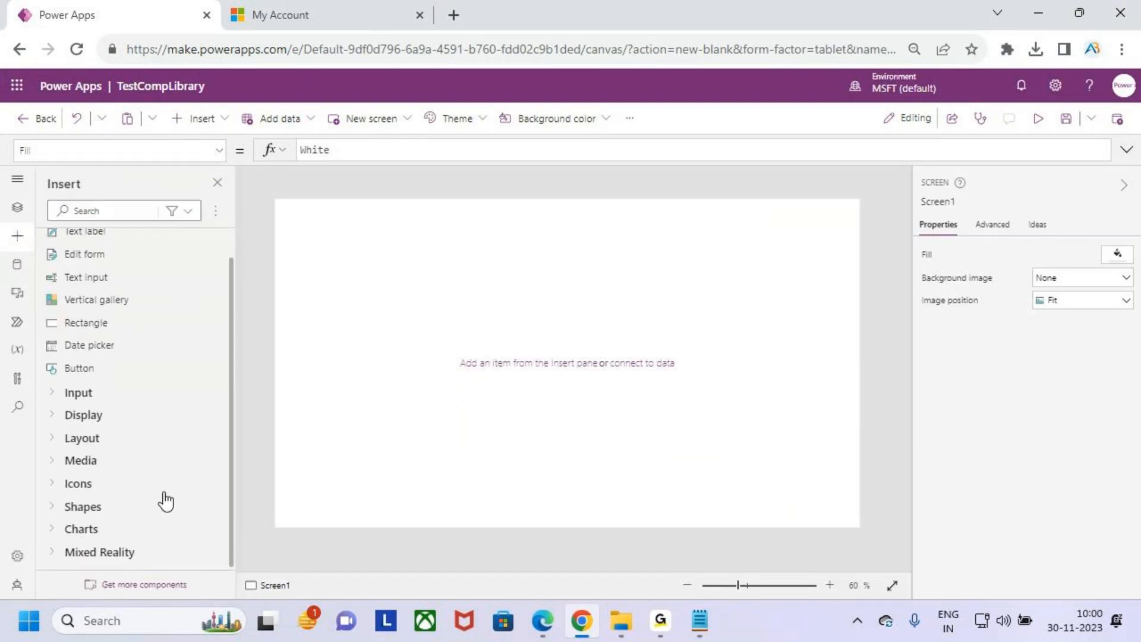
left_click_drag(79, 566, 186, 603)
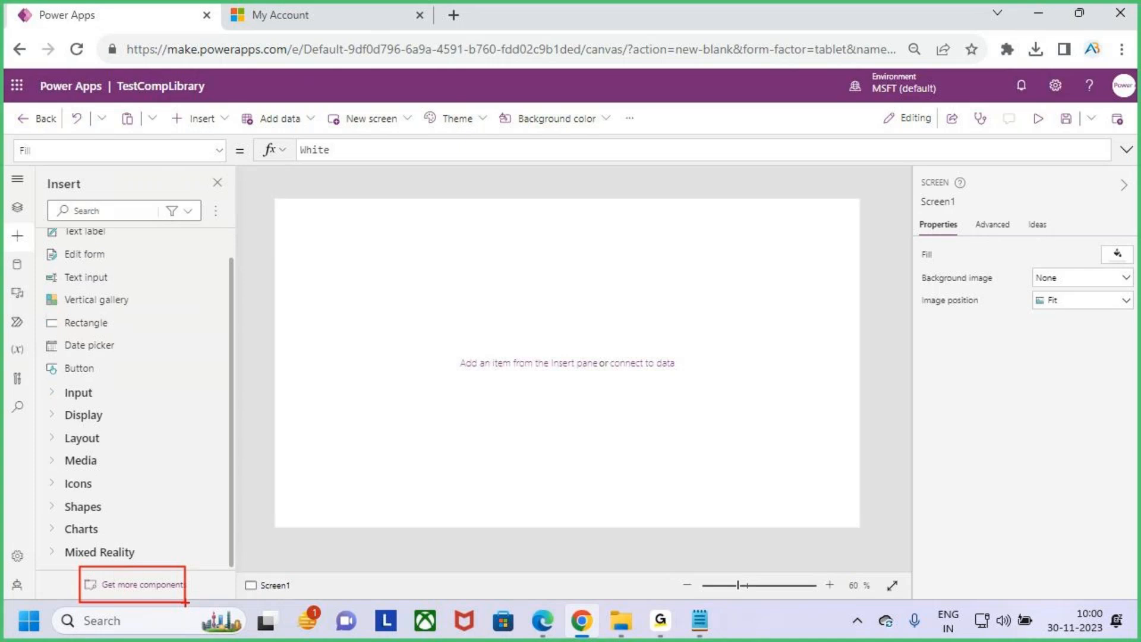
left_click_drag(81, 563, 182, 601)
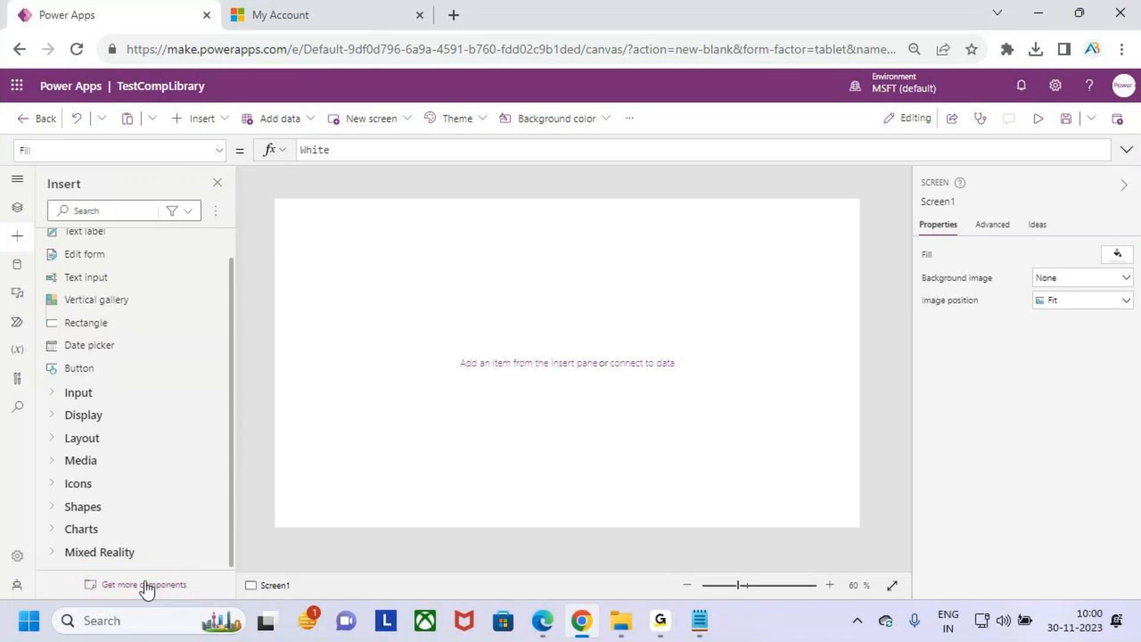
left_click(145, 584)
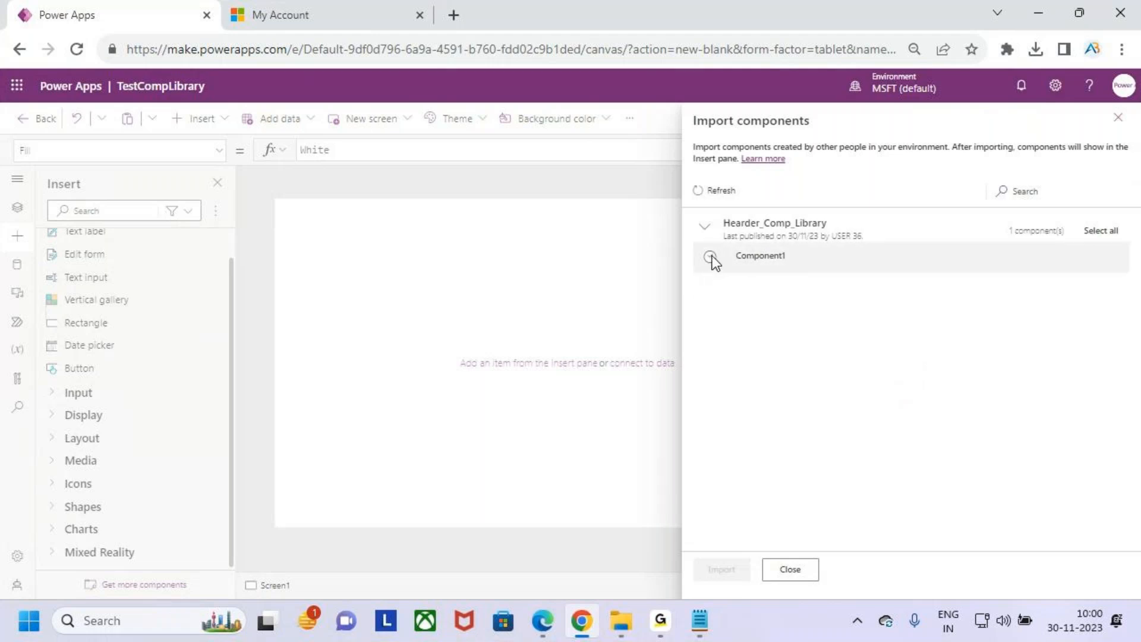
left_click(711, 257)
left_click(723, 574)
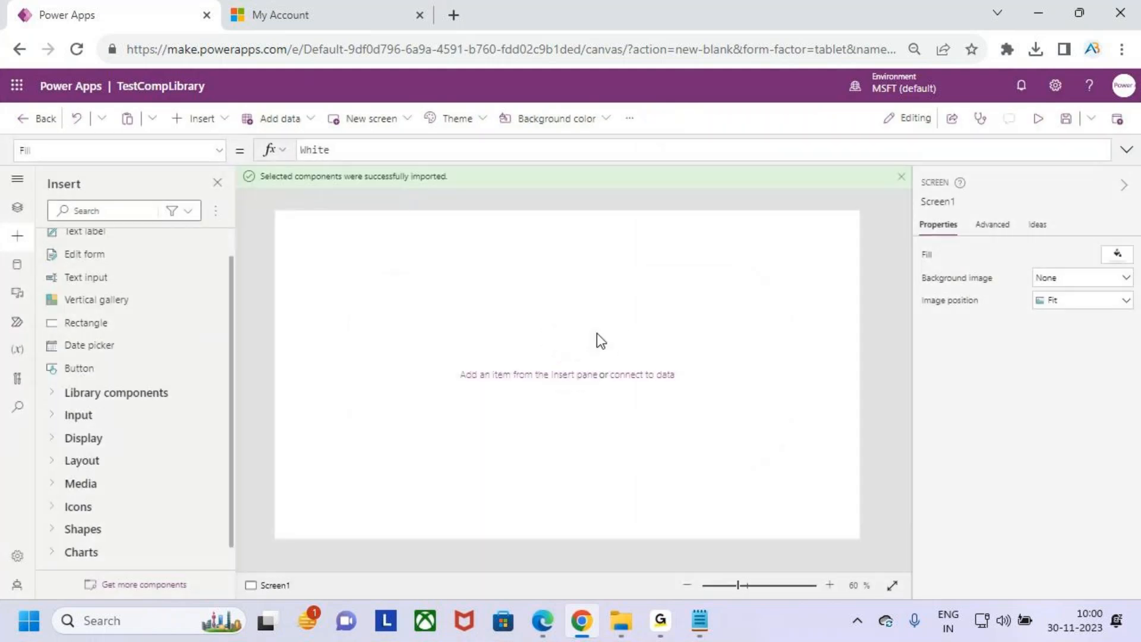
- Check the app's own screens and components, and insert the library component Component1 on Screen1
left_click(17, 207)
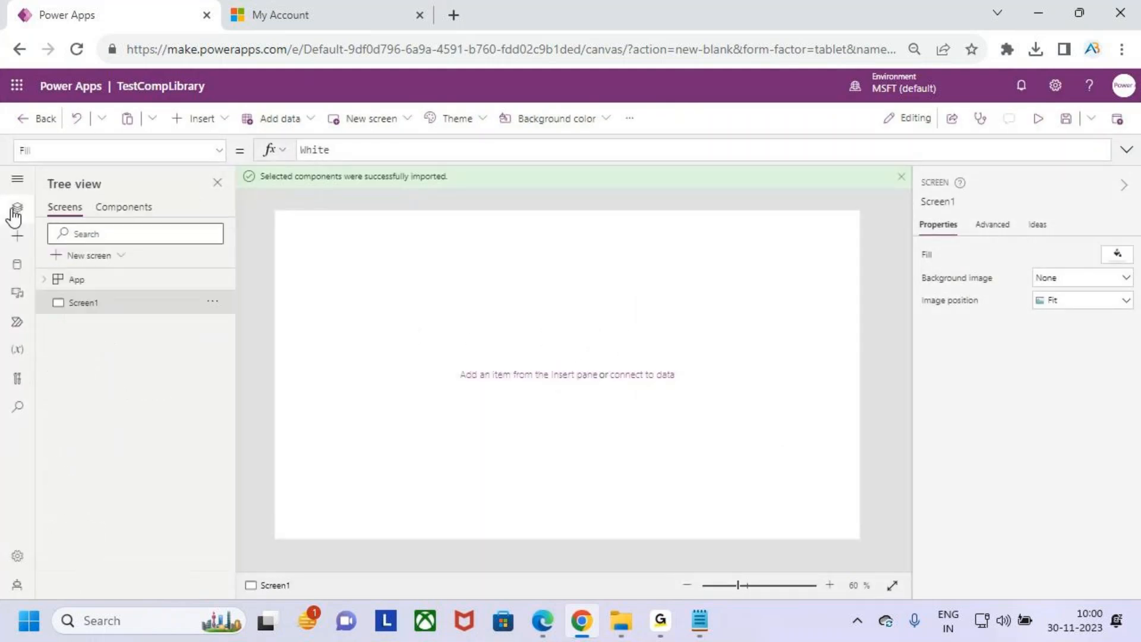
left_click(126, 284)
left_click(121, 304)
left_click(125, 215)
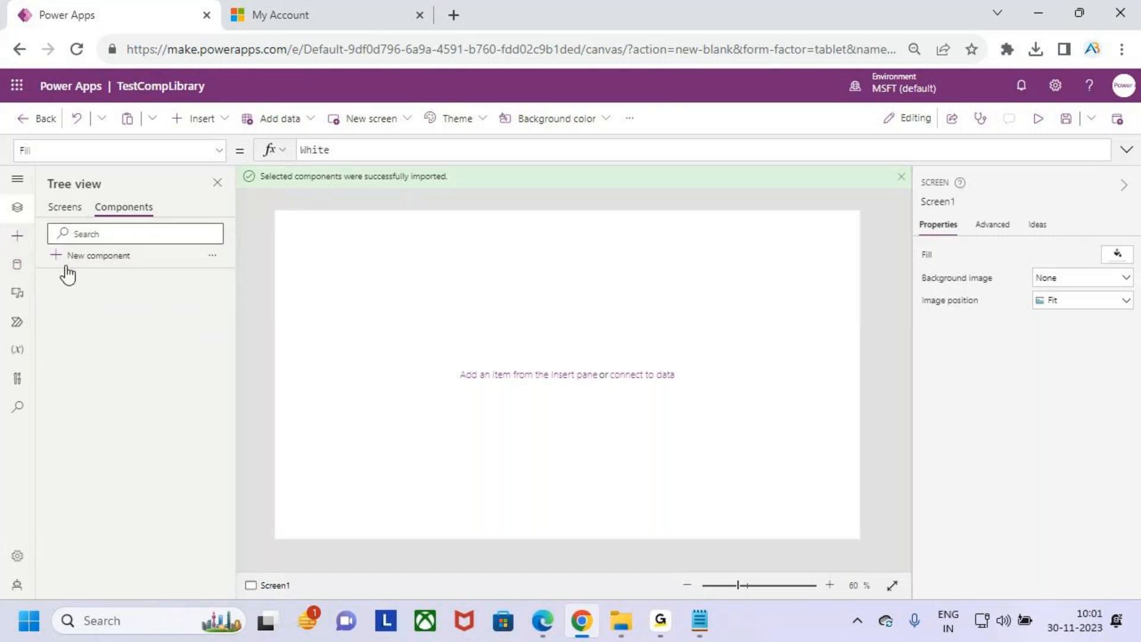
left_click(18, 236)
scroll(95, 487, "down", 3)
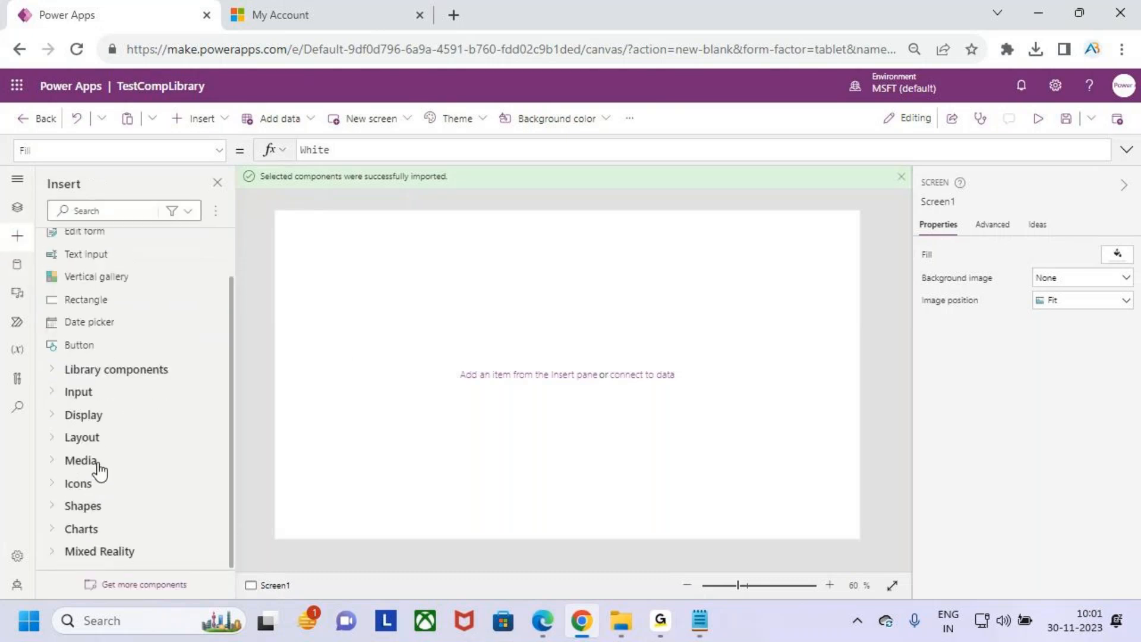
left_click(65, 372)
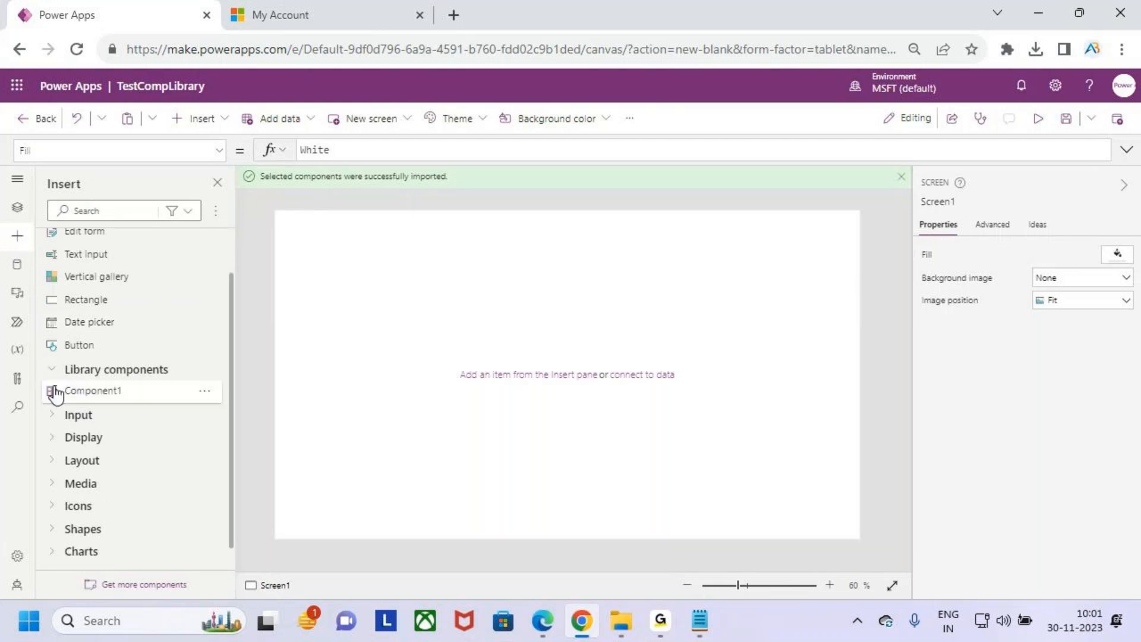
left_click(120, 393)
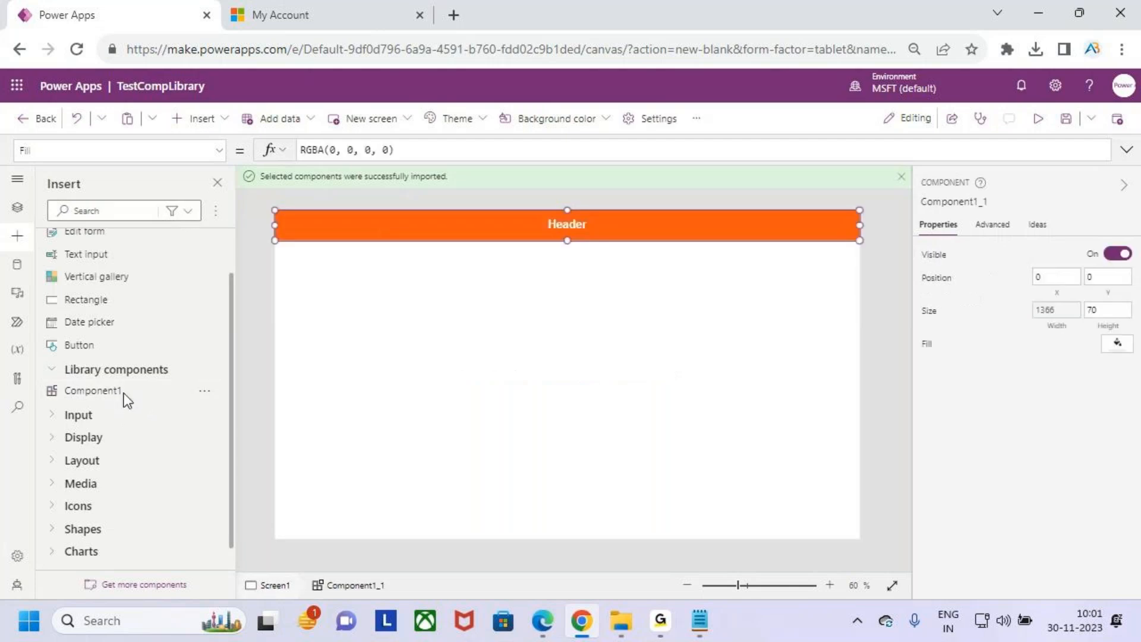
left_click_drag(587, 226, 636, 192)
key("ctrl+2")
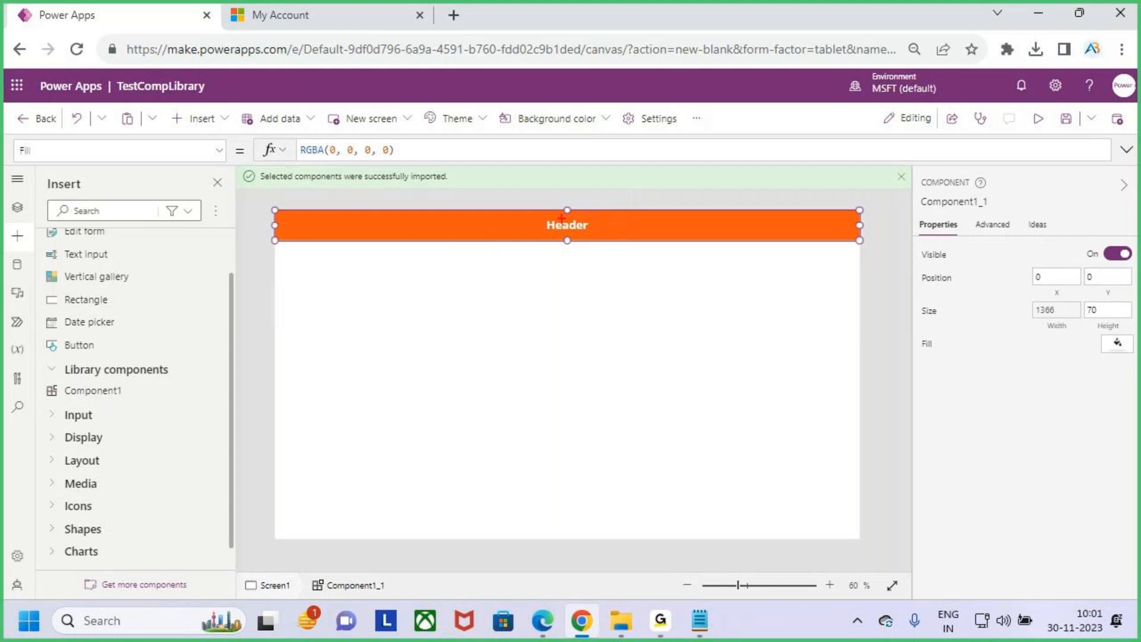
key("Escape")
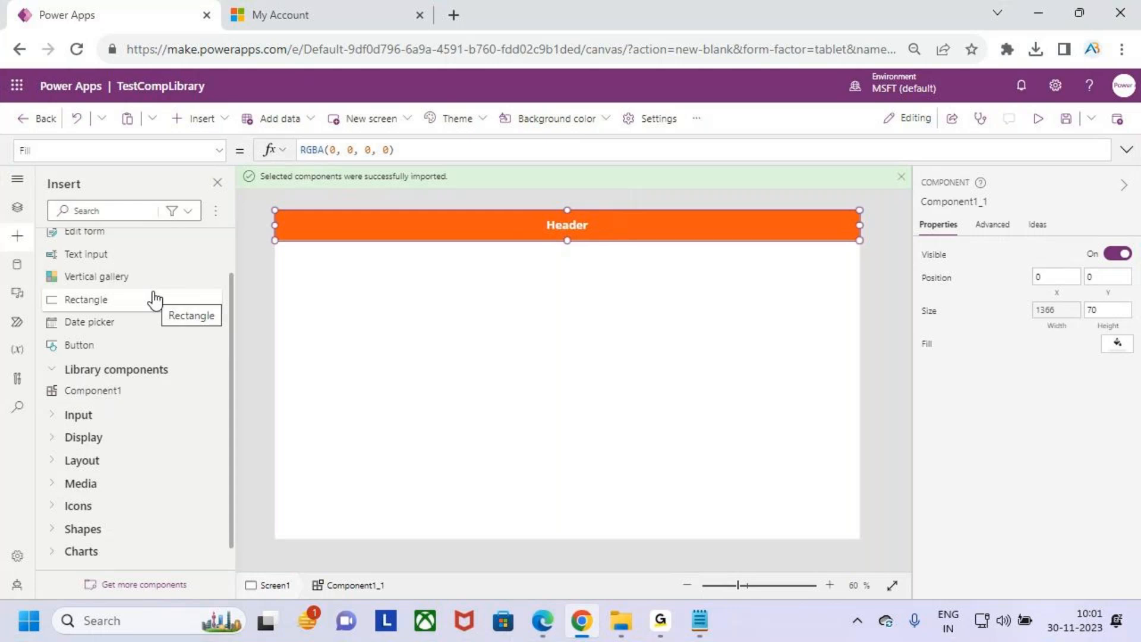
left_click(525, 326)
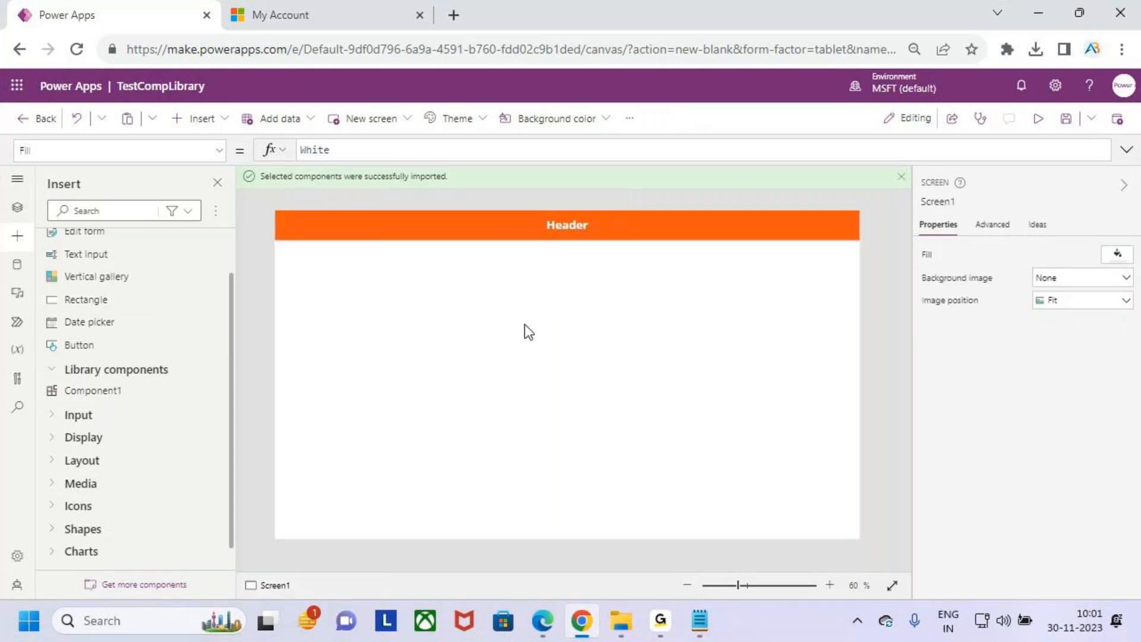
left_click(1038, 13)
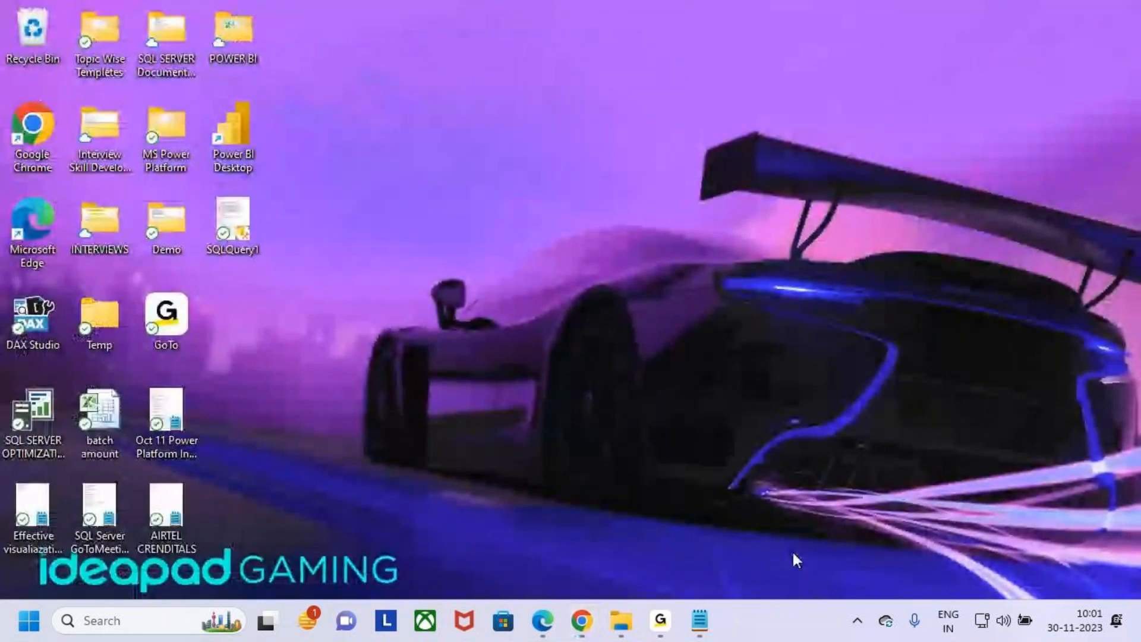
left_click(580, 632)
- Save the TestCompLibrary app and leave the editor
left_click(36, 119)
left_click(624, 394)
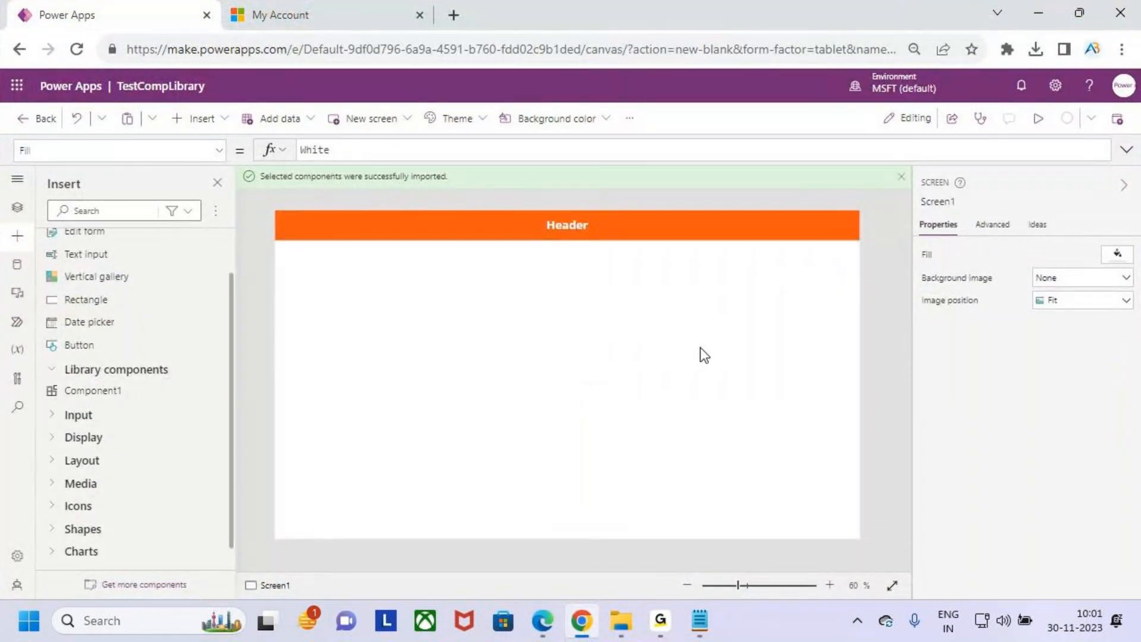
scroll(128, 321, "up", 2)
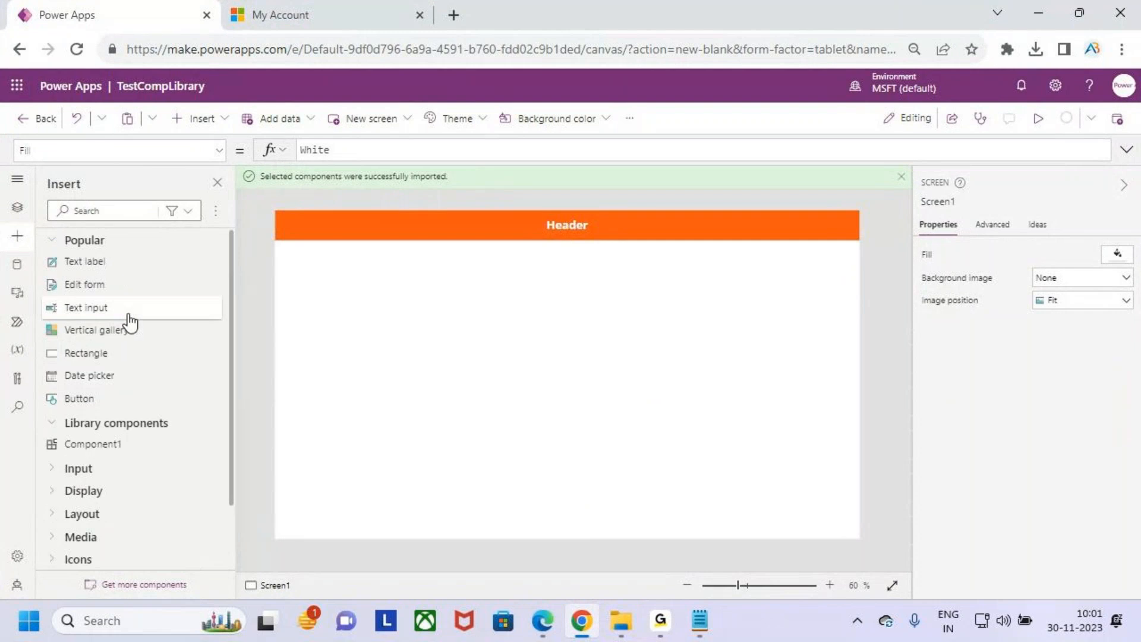
scroll(128, 321, "down", 2)
left_click(28, 119)
left_click(624, 395)
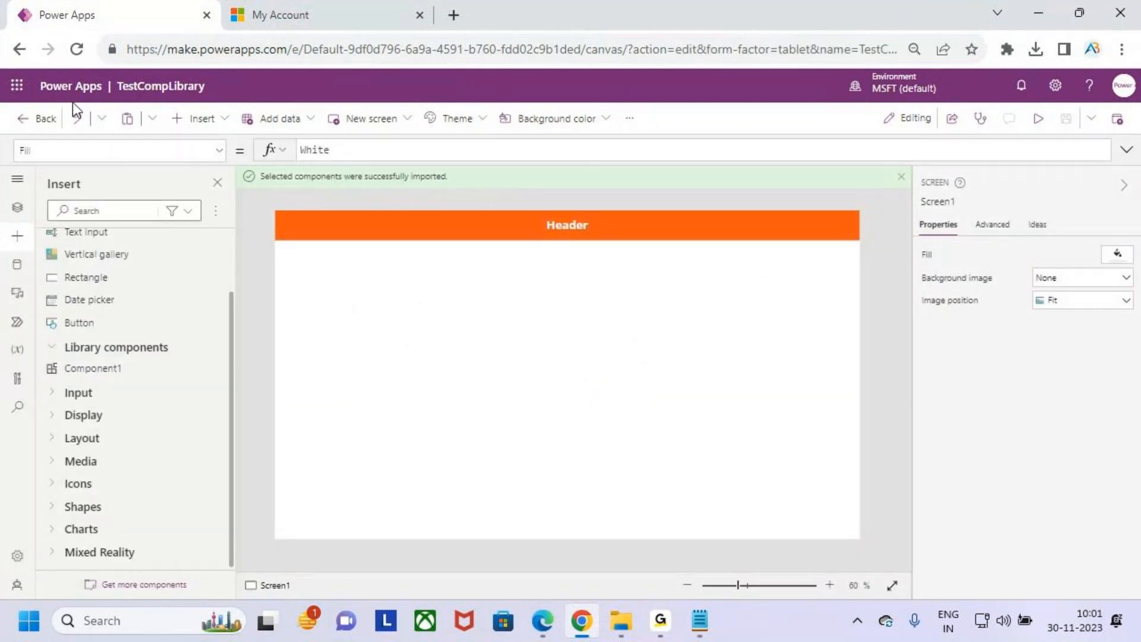
left_click(37, 119)
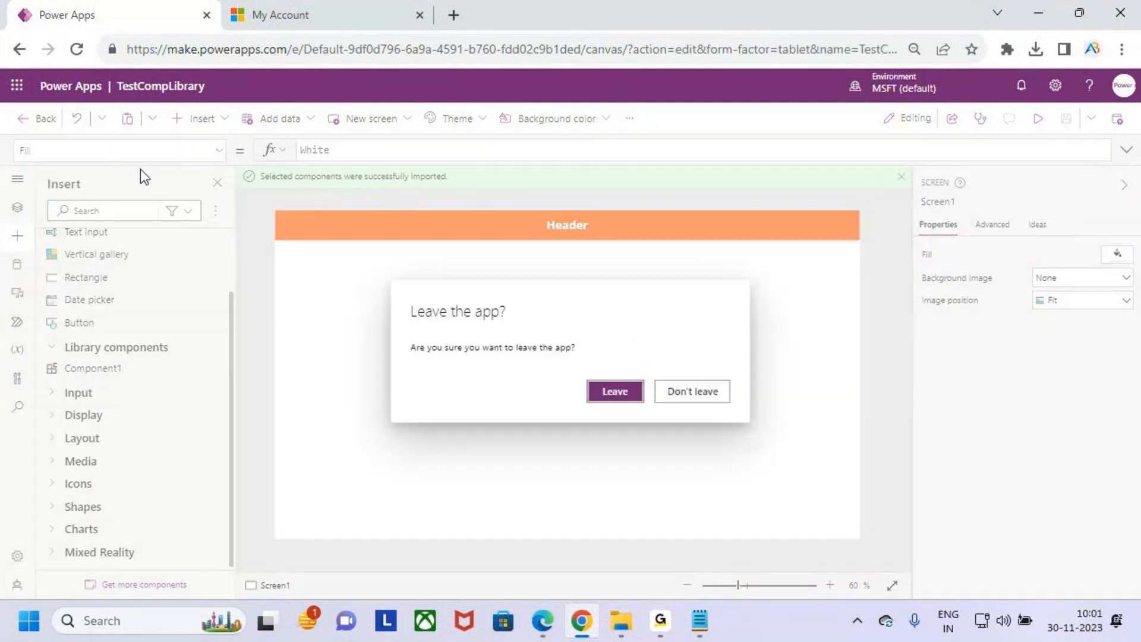
left_click(611, 397)
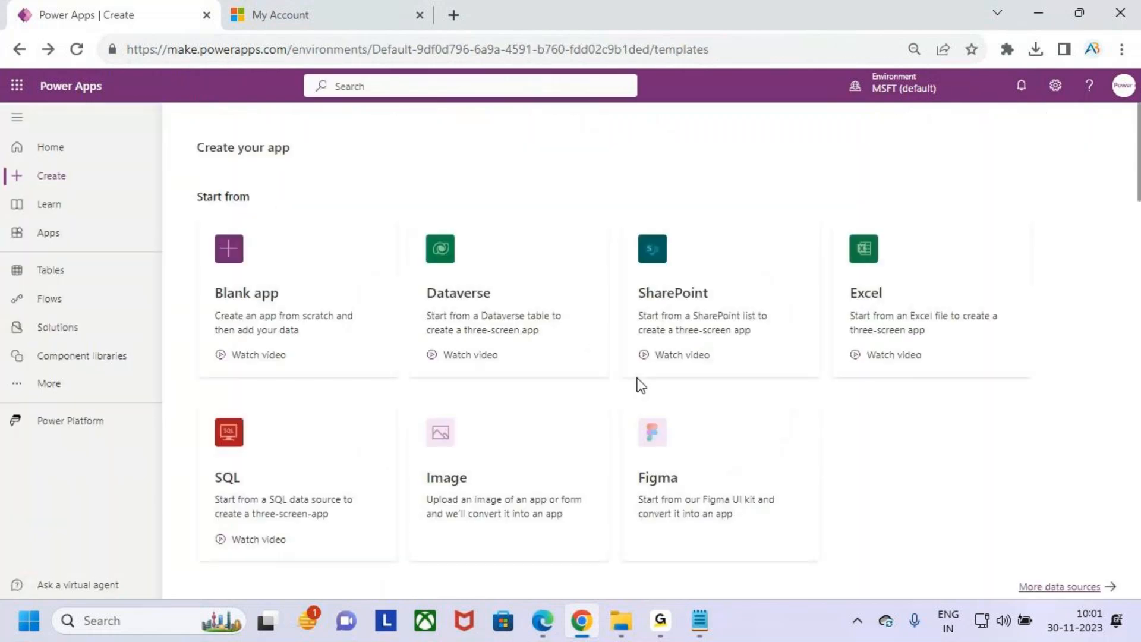
- Open the existing Components canvas app for editing and skip the welcome dialog
left_click(44, 234)
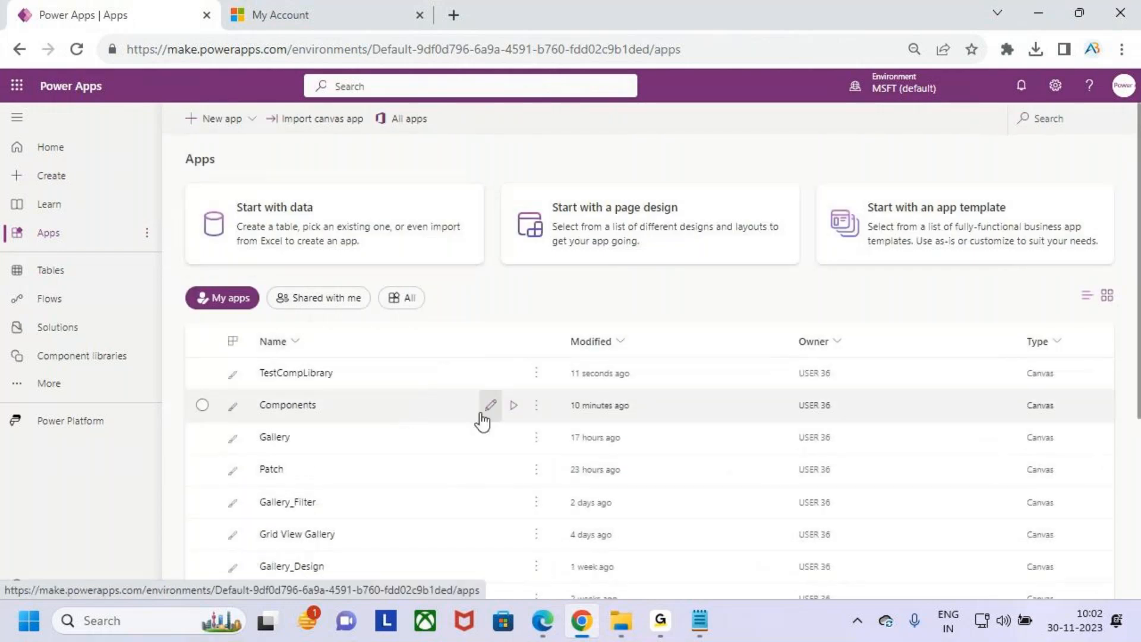
left_click(486, 405)
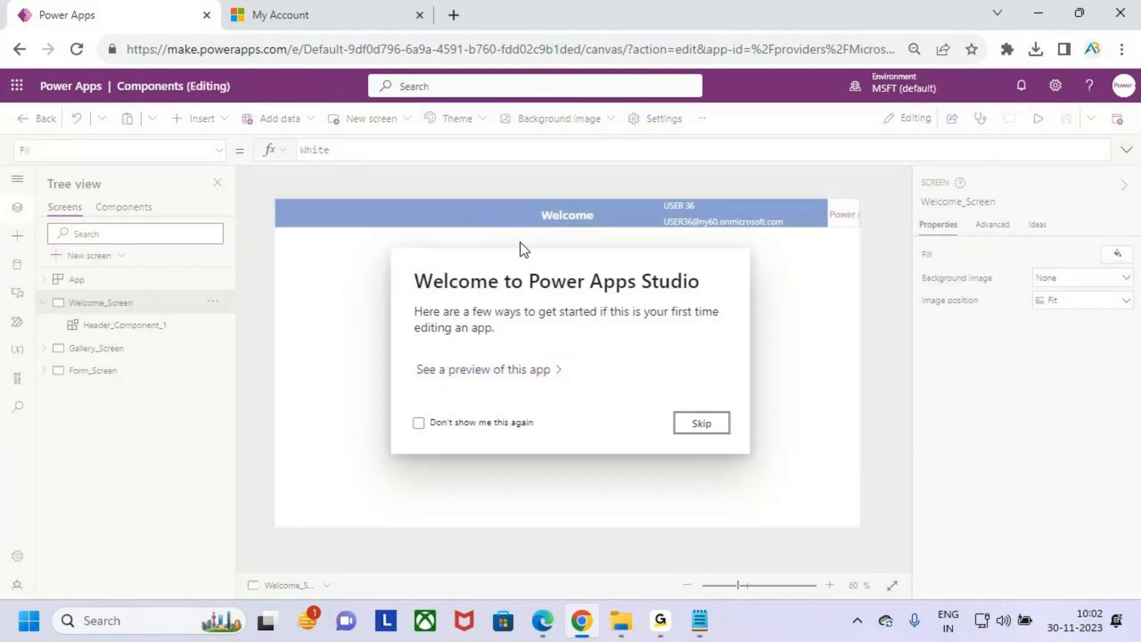
left_click(692, 424)
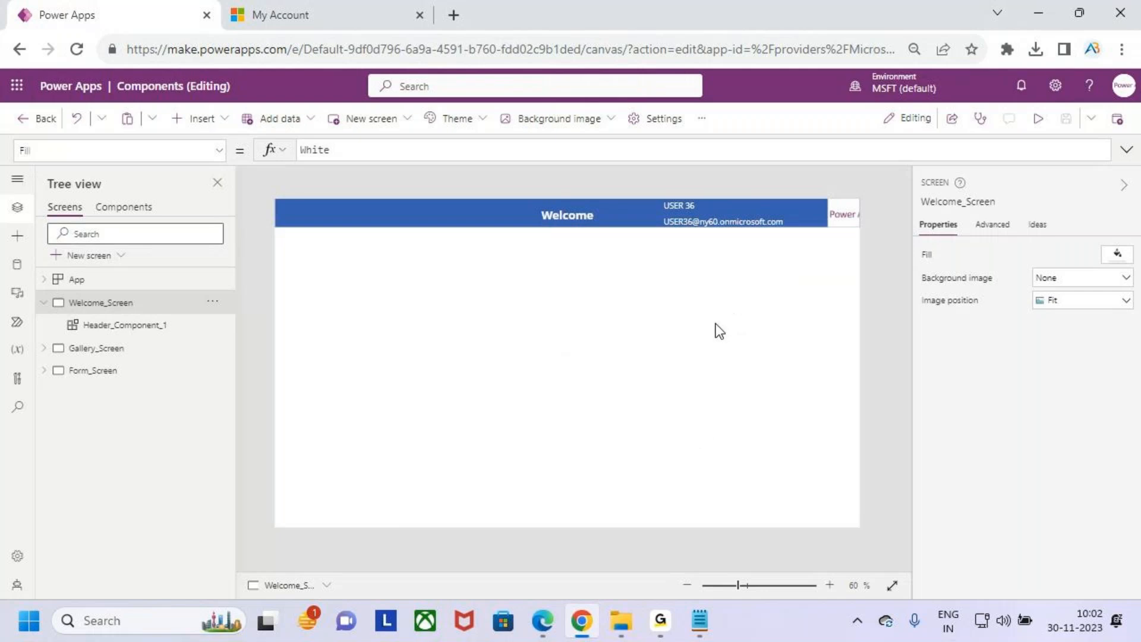
- Examine the header component on Welcome_Screen, Gallery_Screen and Form_Screen, including its title, user details and logo area
mouse_move(682, 232)
left_mouse_down()
mouse_move(772, 224)
mouse_move(863, 173)
left_mouse_up()
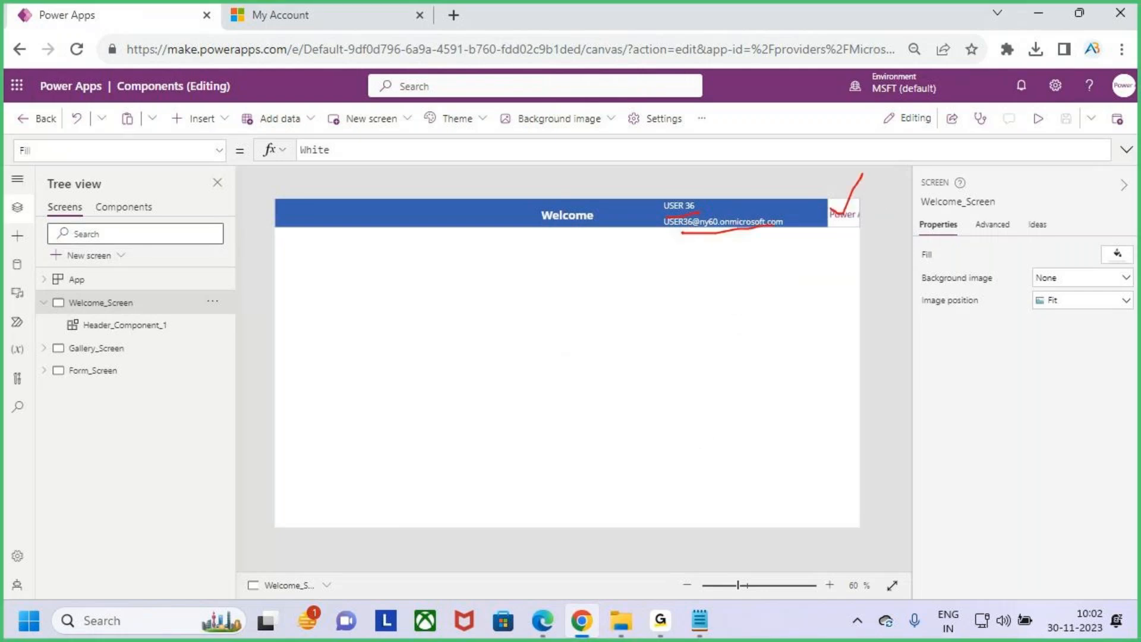
left_click_drag(539, 198, 609, 238)
key("Escape")
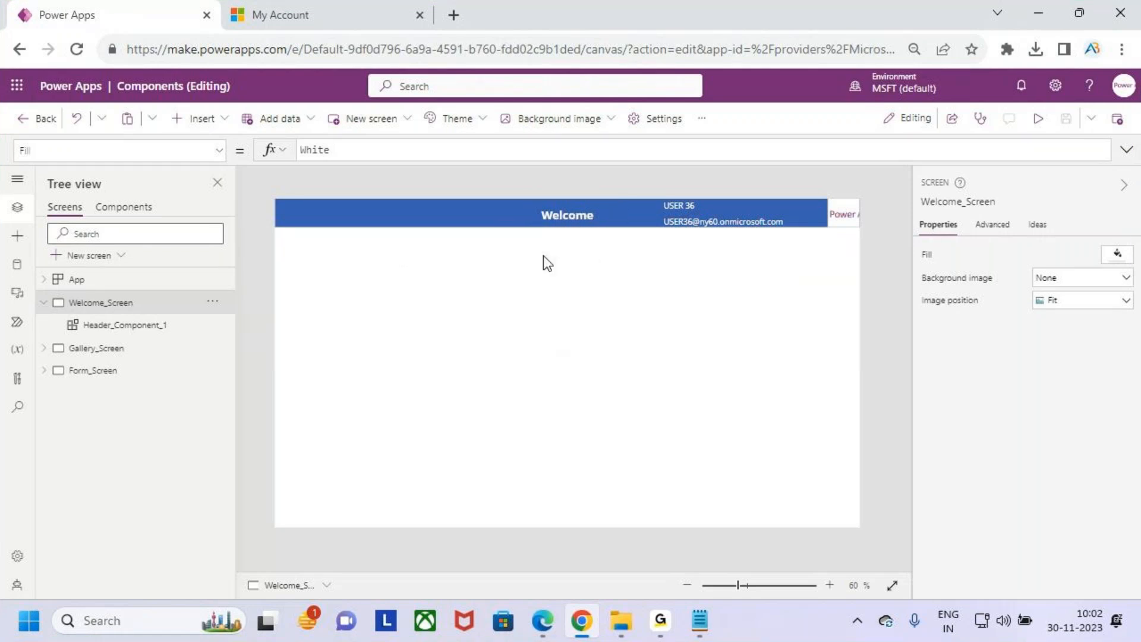
left_click(107, 351)
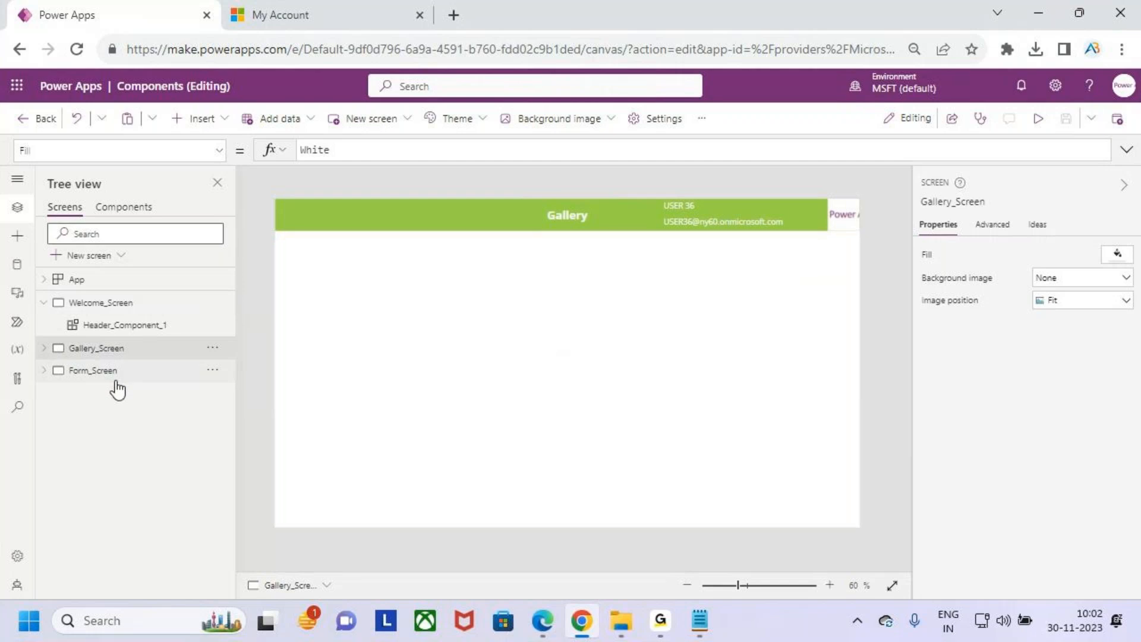
left_click(113, 372)
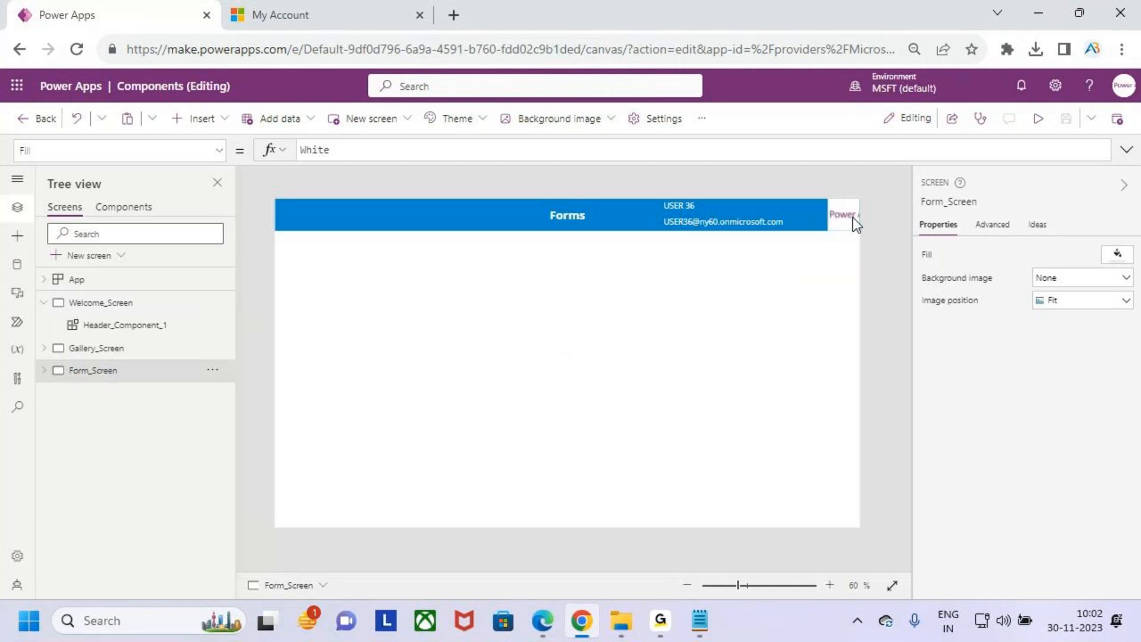
mouse_move(270, 190)
left_mouse_down()
mouse_move(487, 234)
mouse_move(871, 250)
left_mouse_up()
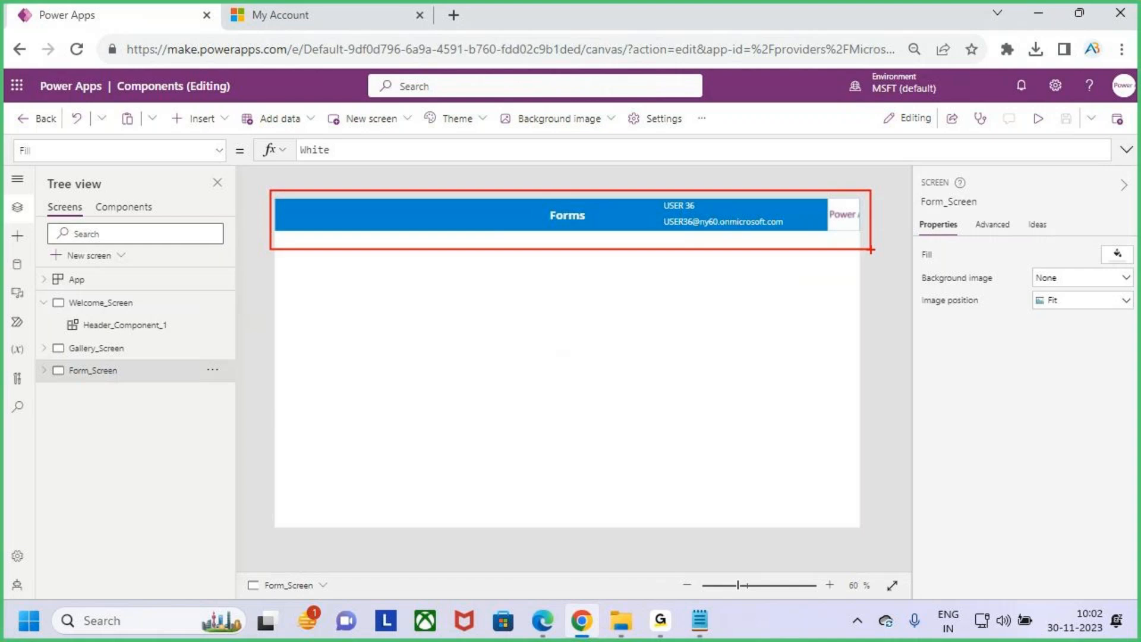
left_click_drag(321, 215, 396, 136)
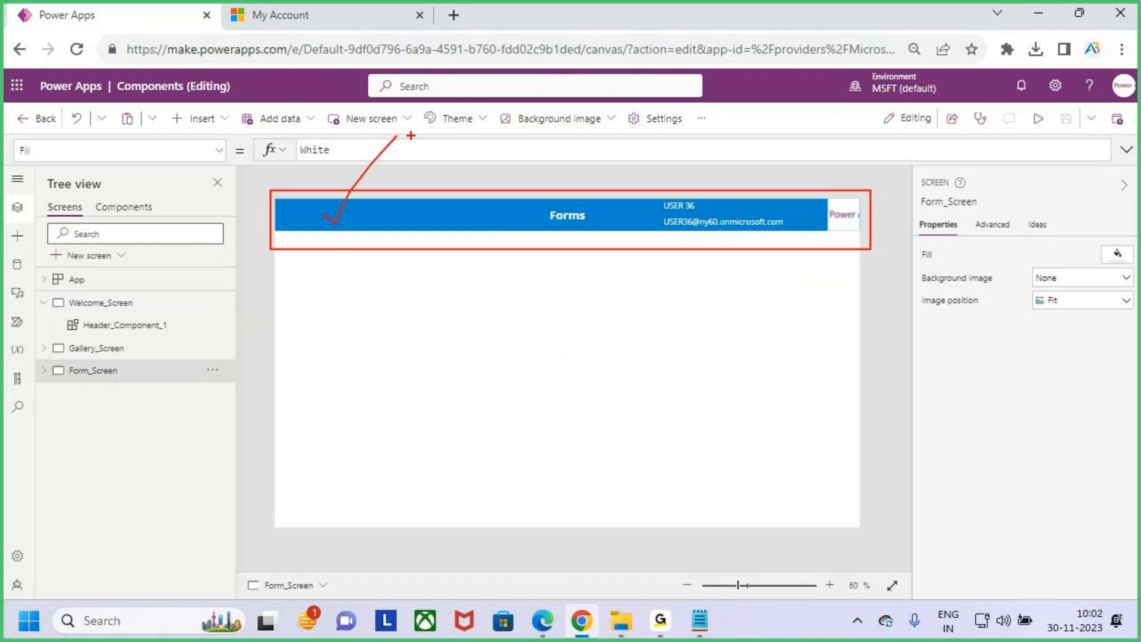
key("Escape")
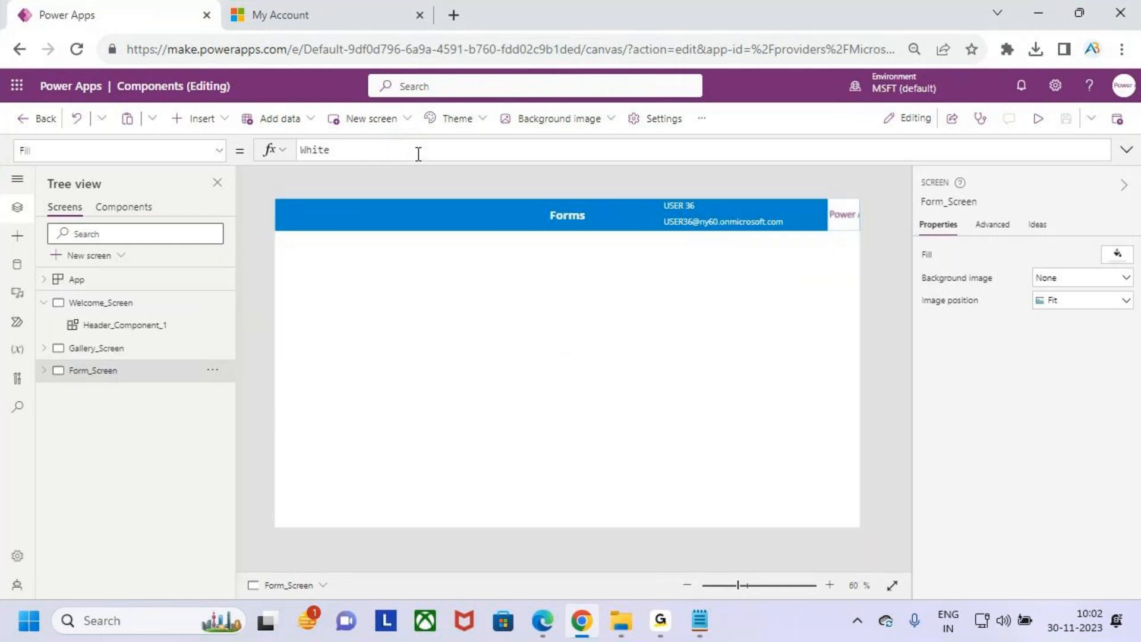
key("ctrl+2")
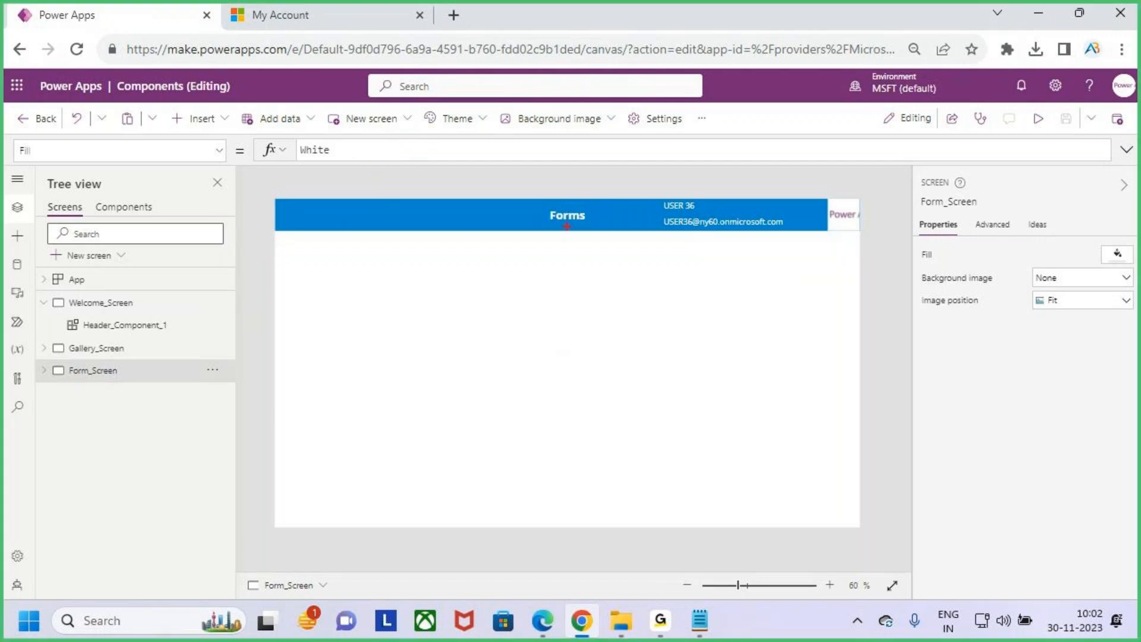
left_click_drag(446, 210, 475, 166)
left_click_drag(838, 215, 875, 187)
left_click_drag(563, 240, 635, 272)
left_click_drag(612, 263, 574, 381)
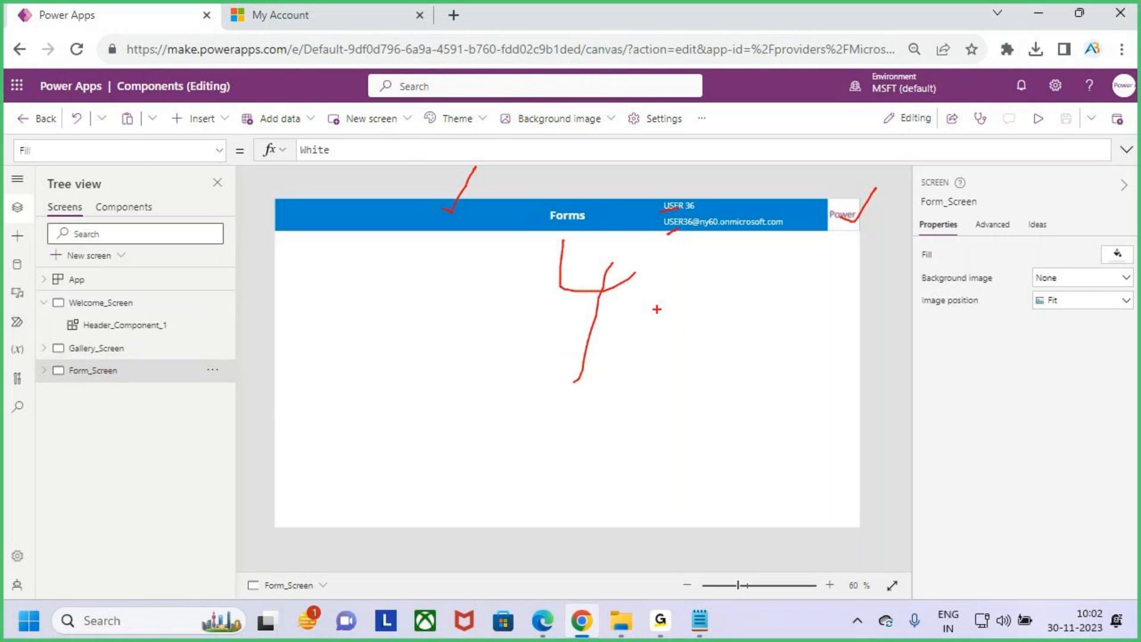
left_click_drag(661, 283, 669, 285)
left_click_drag(665, 291, 704, 303)
mouse_move(724, 288)
left_mouse_down()
mouse_move(724, 312)
mouse_move(744, 318)
mouse_move(707, 297)
mouse_move(744, 268)
mouse_move(774, 304)
mouse_move(798, 301)
left_mouse_up()
mouse_move(631, 271)
left_mouse_down()
mouse_move(623, 261)
mouse_move(536, 312)
mouse_move(629, 263)
mouse_move(608, 253)
left_mouse_up()
mouse_move(629, 200)
left_mouse_down()
mouse_move(607, 256)
mouse_move(615, 279)
left_mouse_up()
left_click_drag(615, 279, 674, 237)
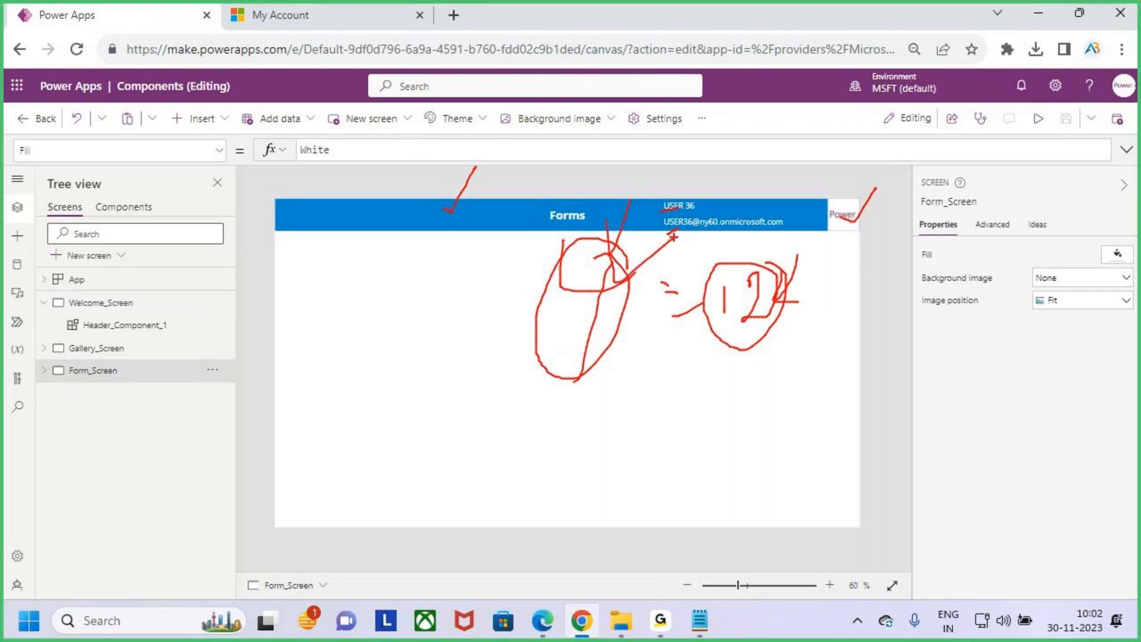
key("Escape")
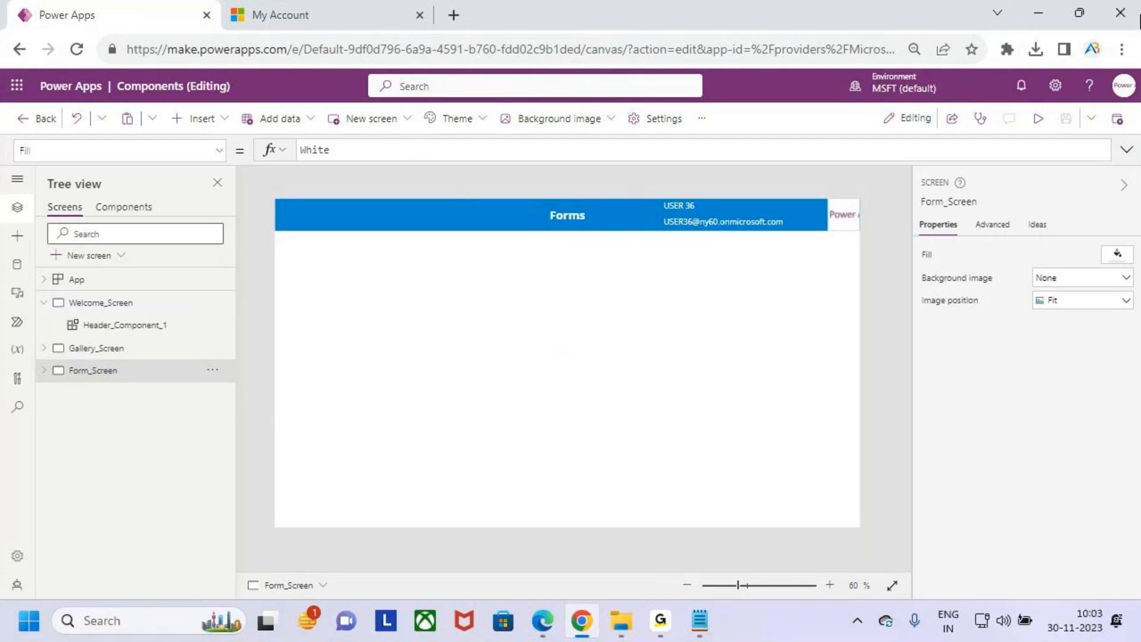
- Switch to the Components notes in Notepad and add a dash-underlined "Advantages" heading below the Global Components section
left_click(1038, 13)
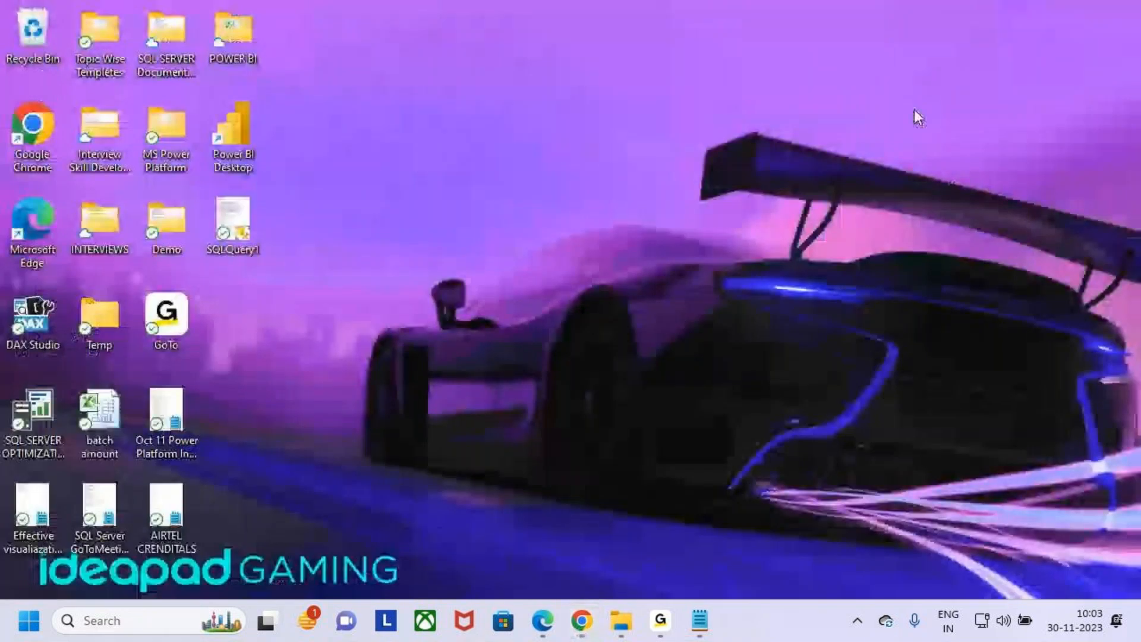
left_click(699, 621)
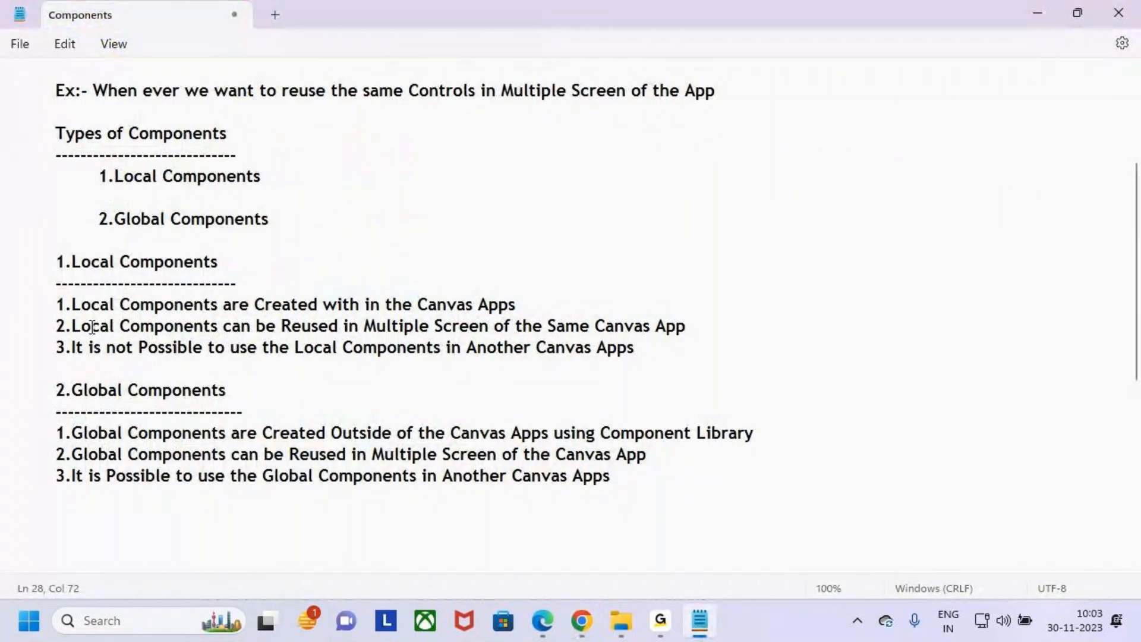
scroll(84, 295, "up", 3)
left_click_drag(306, 83, 497, 87)
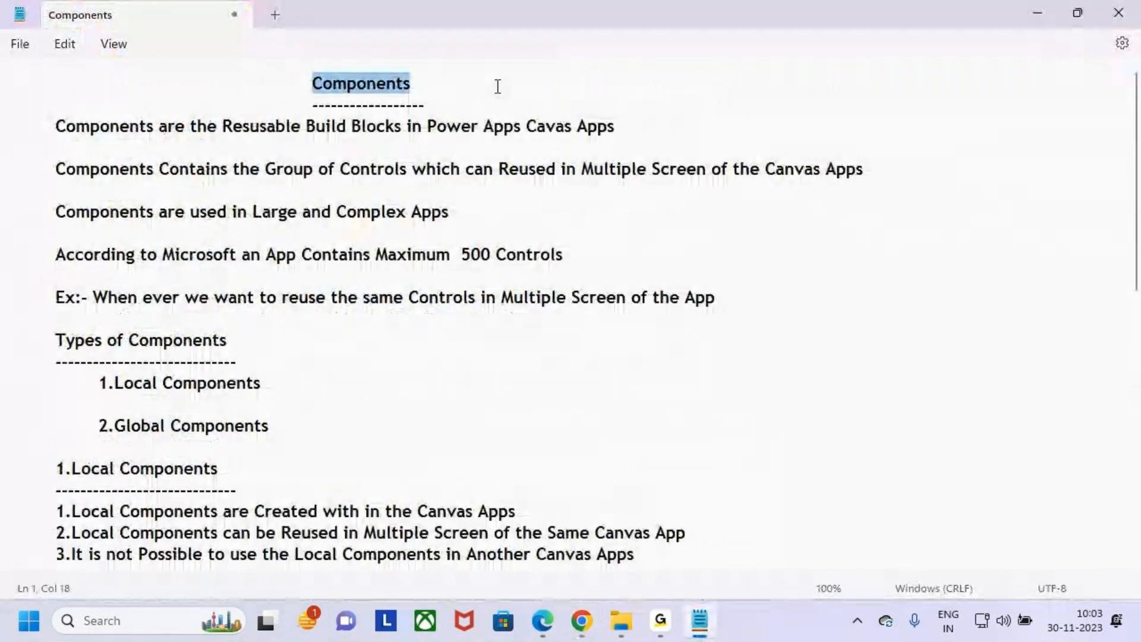
scroll(357, 212, "down", 6)
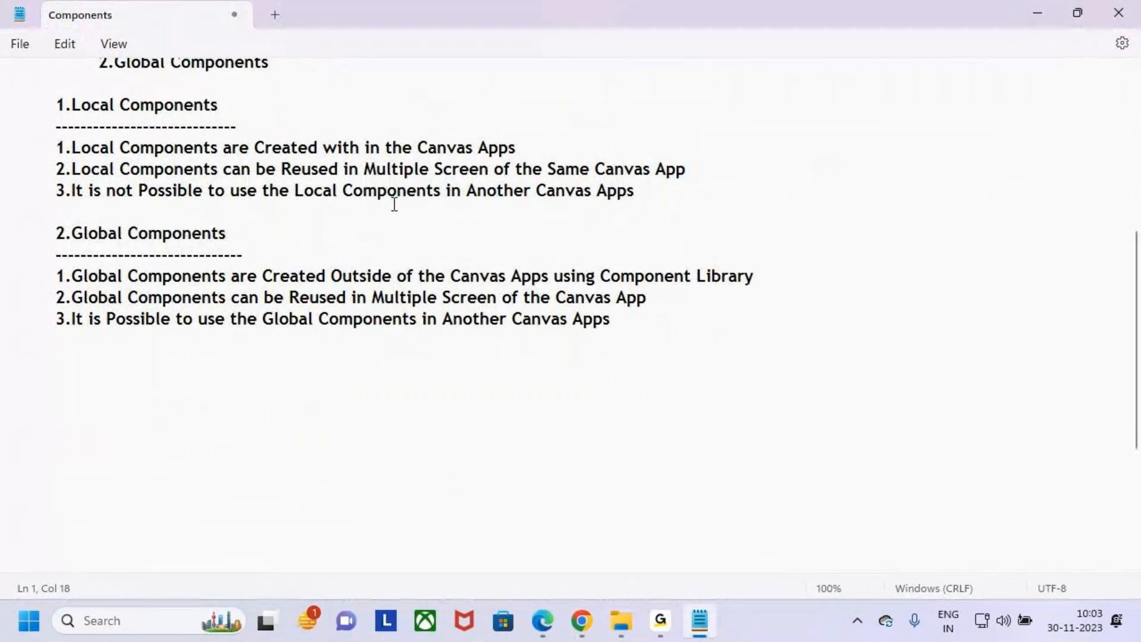
left_click(58, 385)
left_click(41, 365)
key("Return")
key("Tab")
type("Advantages")
key("Return")
key("Tab")
key("BackSpace")
key("BackSpace")
key("BackSpace")
key("BackSpace")
key("BackSpace")
type("ges")
key("Return")
key("Tab")
type("-")
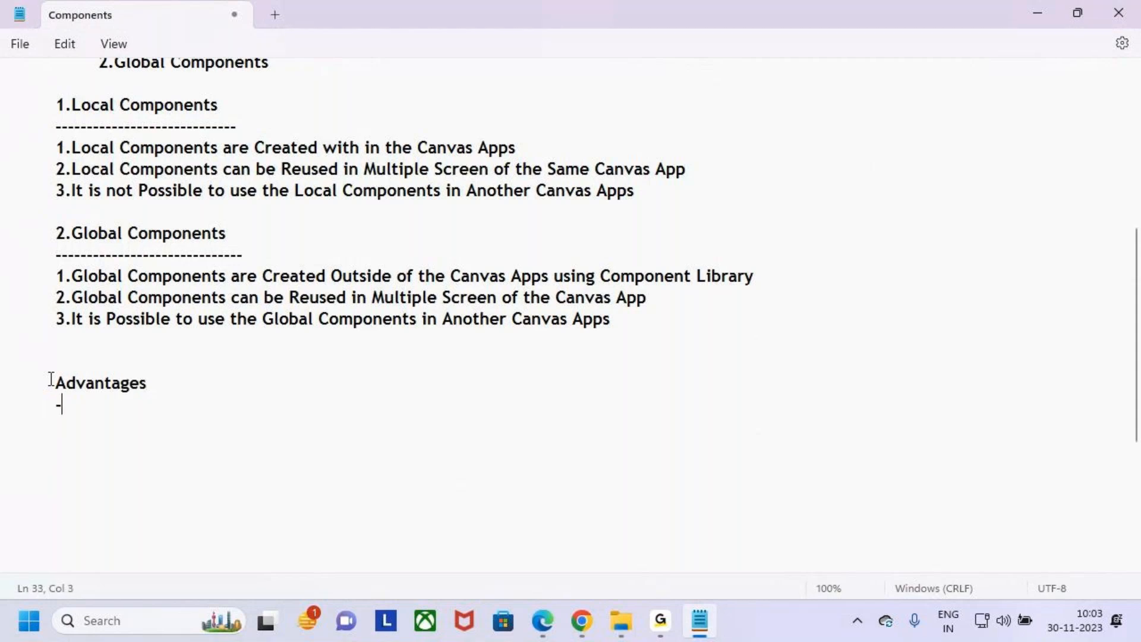
key("BackSpace")
key("BackSpace")
key("BackSpace")
key("BackSpace")
key("BackSpace")
key("BackSpace")
type("ges")
key("Return")
type("----------------")
key("Return")
- Write the first advantage: "1.Components are used to Reduce the No.of Controls in the Canvas Apps"
type("1. Compo")
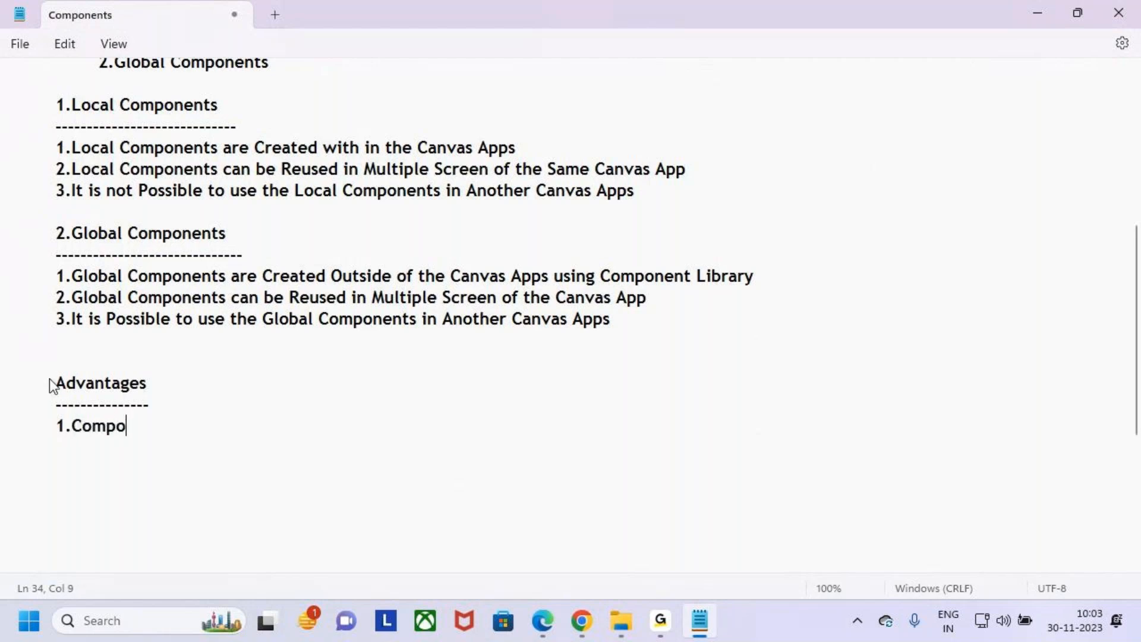
type("nents are us")
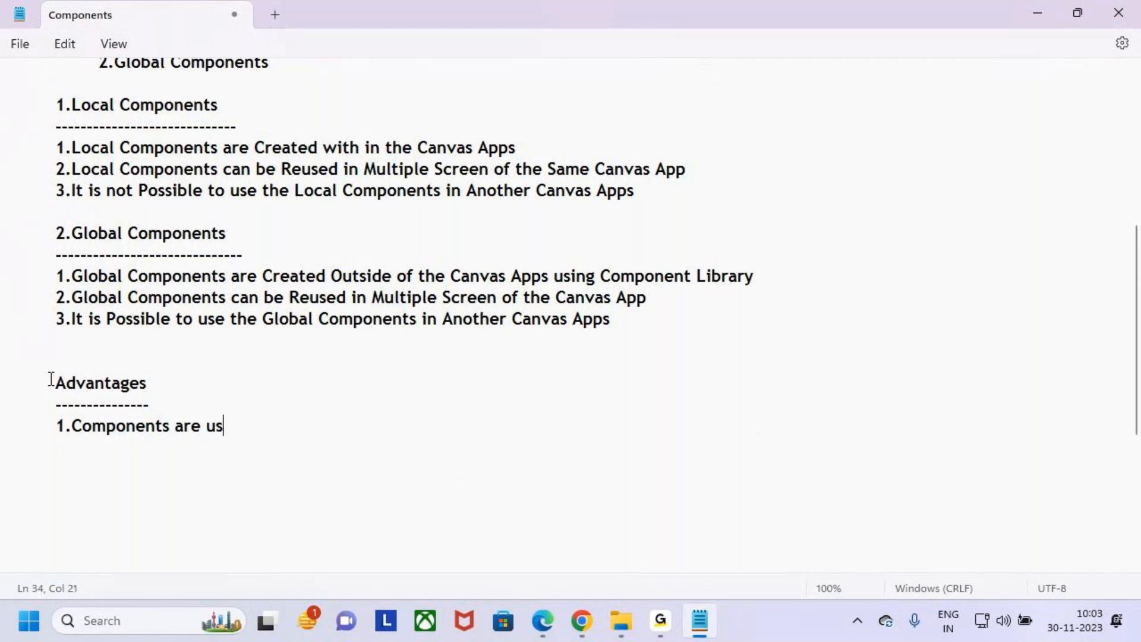
type("ed to Reduce t")
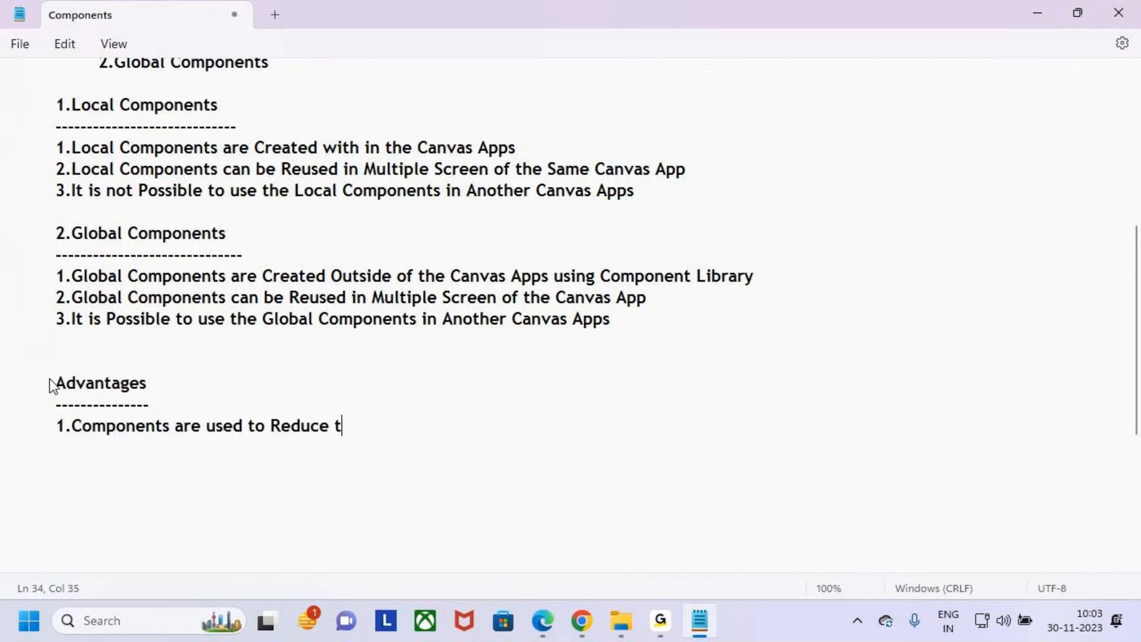
type("he No.of ")
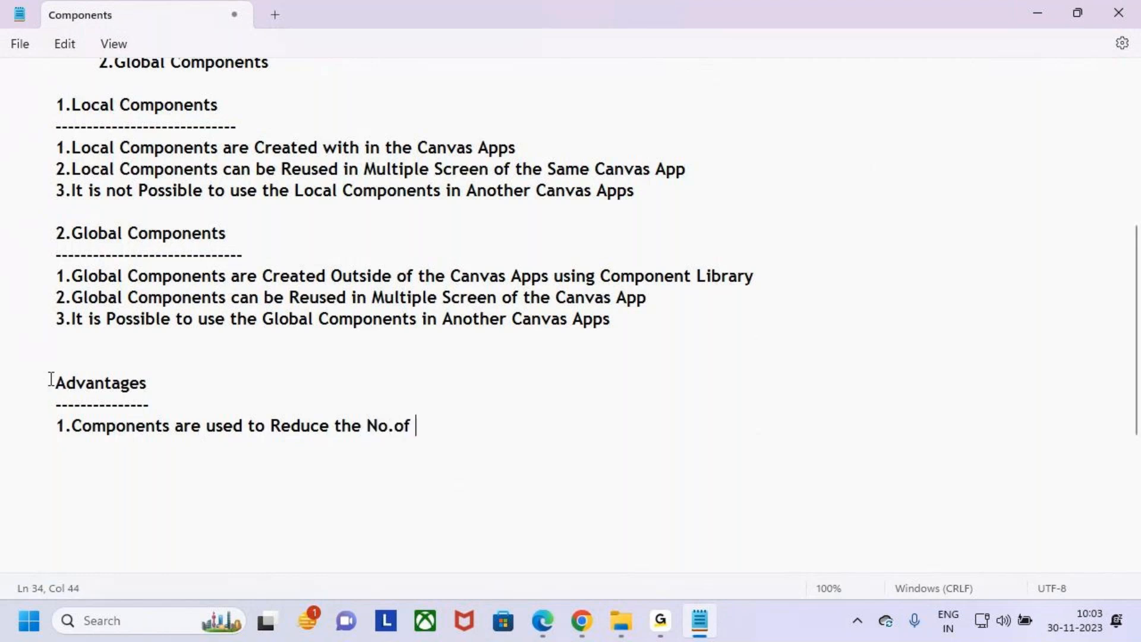
type("Contriols")
key("BackSpace")
key("BackSpace")
key("BackSpace")
key("BackSpace")
key("BackSpace")
key("BackSpace")
type("trols in the ")
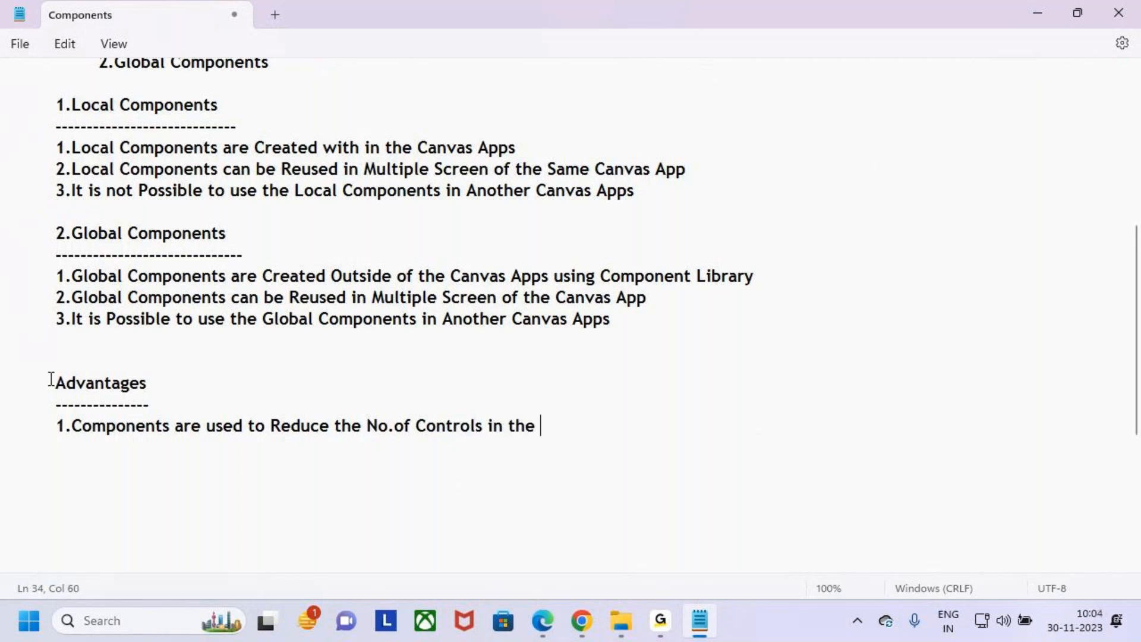
type("Canvas Apps")
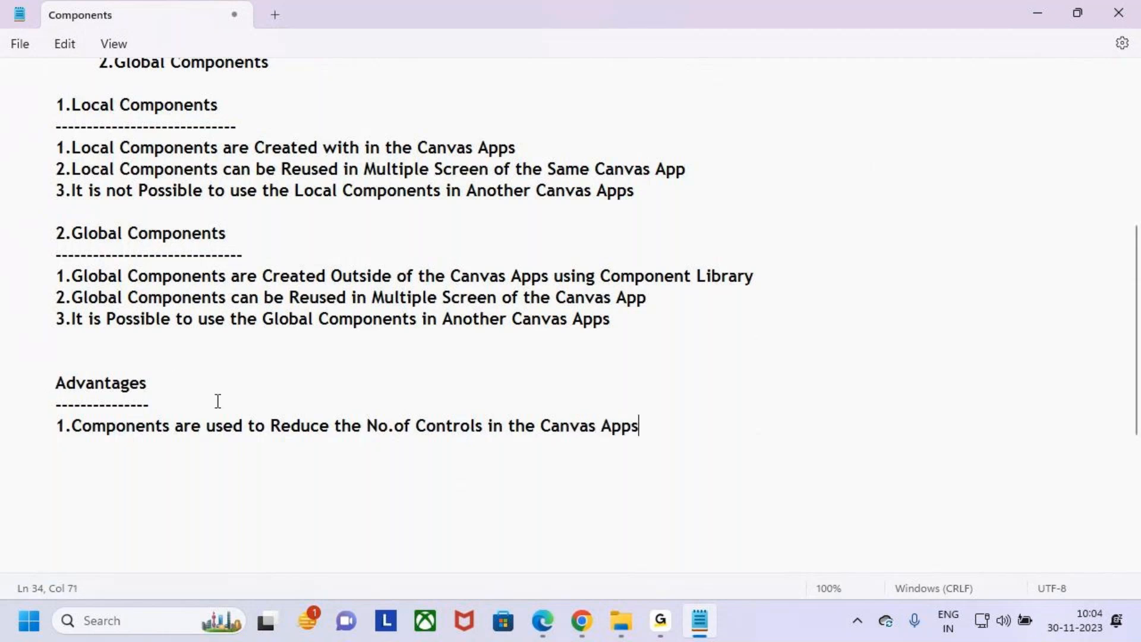
left_click_drag(77, 425, 148, 425)
left_click(674, 423)
key("BackSpace")
type("s")
- Add the second advantage on a new line: "2.Components will Increase / Improve the Performance of the Canvas Apps"
key("Return")
type("2.Components will Increatre")
key("BackSpace")
key("BackSpace")
key("BackSpace")
key("BackSpace")
key("BackSpace")
key("BackSpace")
key("BackSpace")
key("BackSpace")
key("BackSpace")
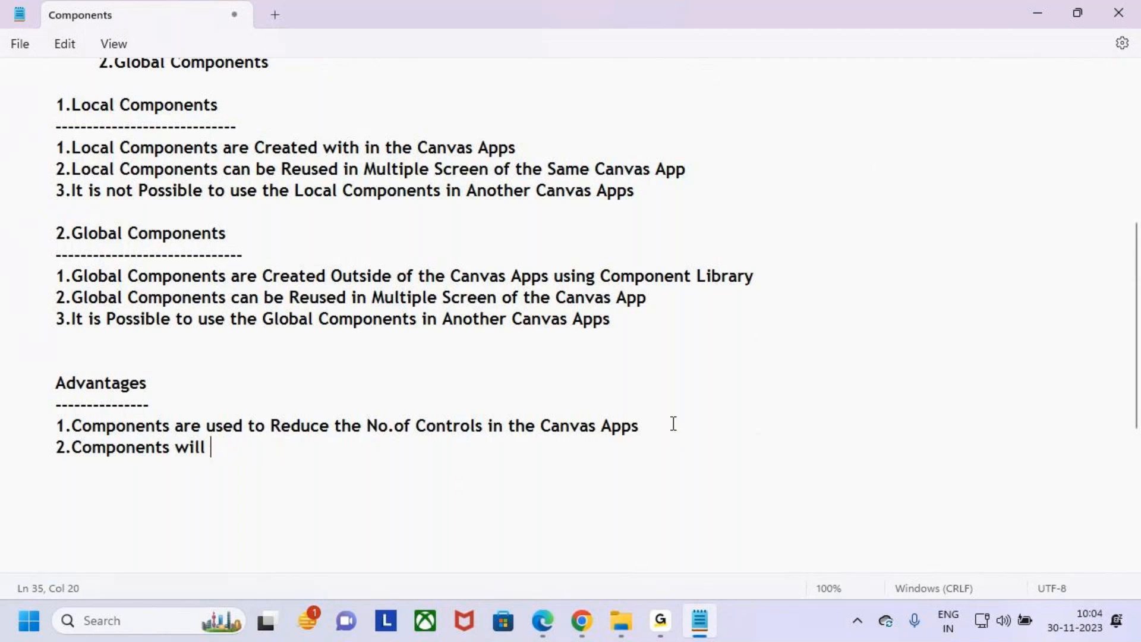
type("Increase / ")
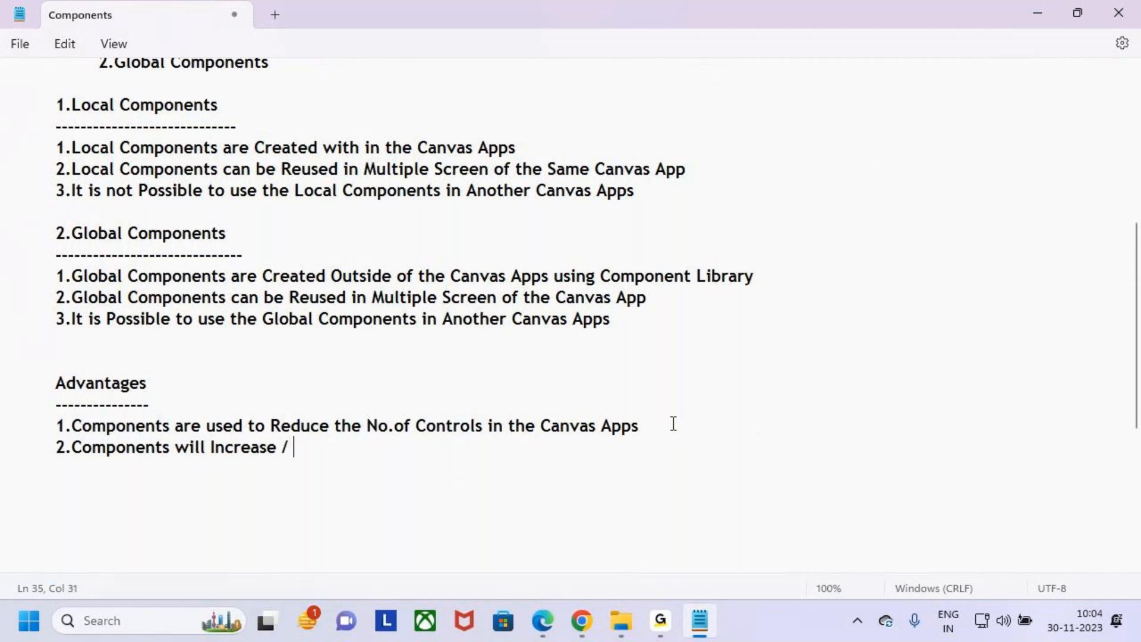
type("Improve the")
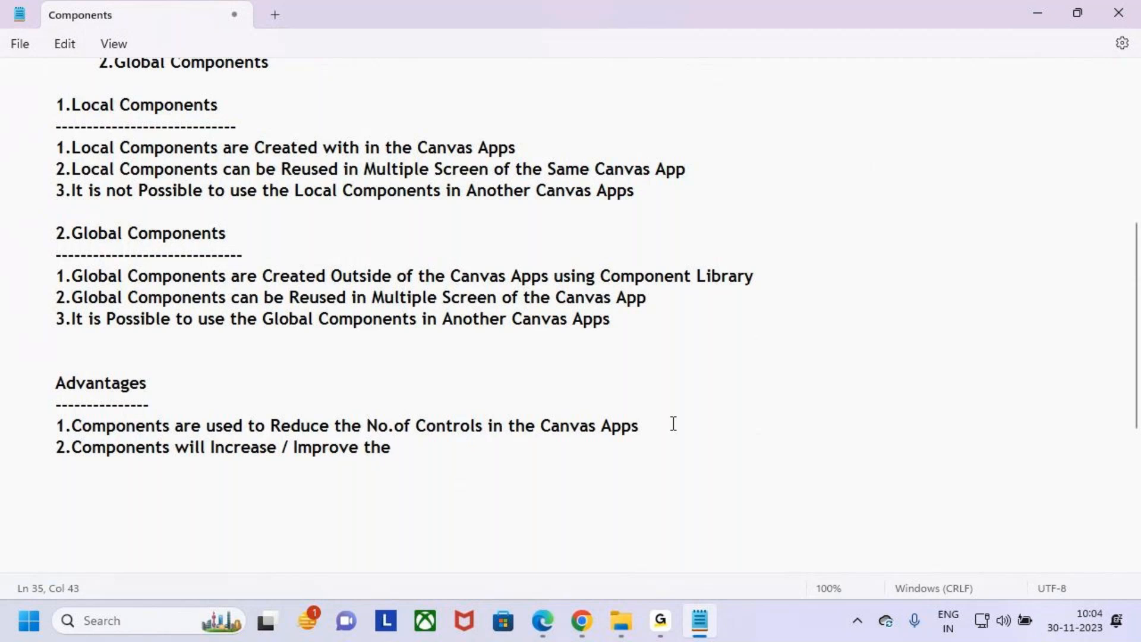
type(" Performan")
key("BackSpace")
key("BackSpace")
key("BackSpace")
key("BackSpace")
key("BackSpace")
key("BackSpace")
key("BackSpace")
key("BackSpace")
key("BackSpace")
key("BackSpace")
type("Perfao")
key("BackSpace")
key("BackSpace")
key("BackSpace")
type("formab")
key("BackSpace")
type("n")
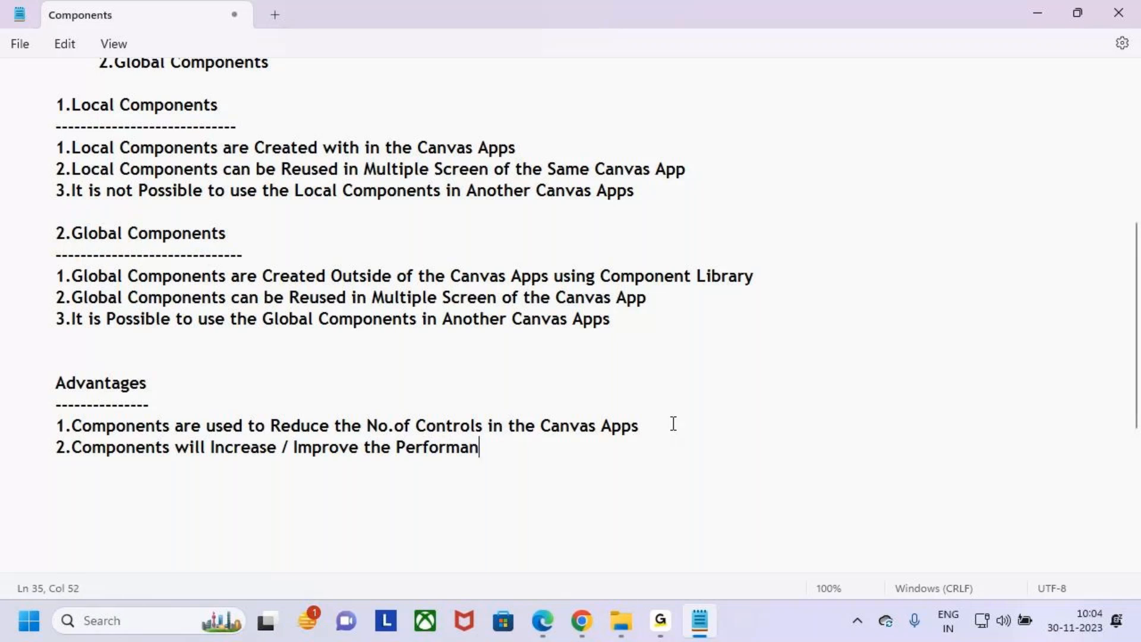
type("ce of the Ca")
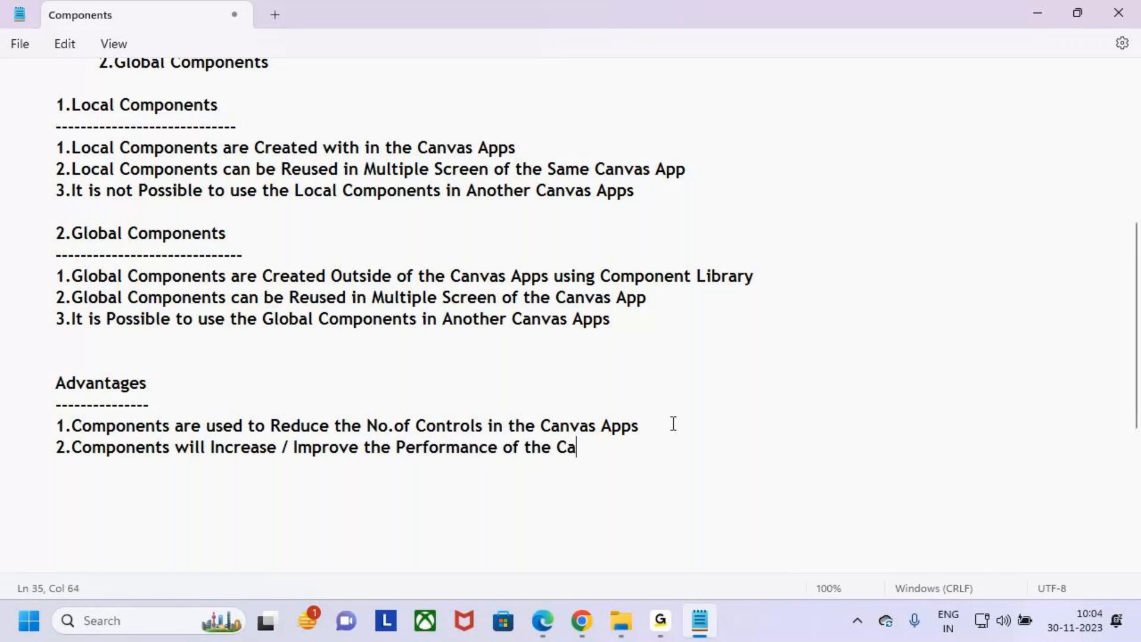
type("nvas Apps")
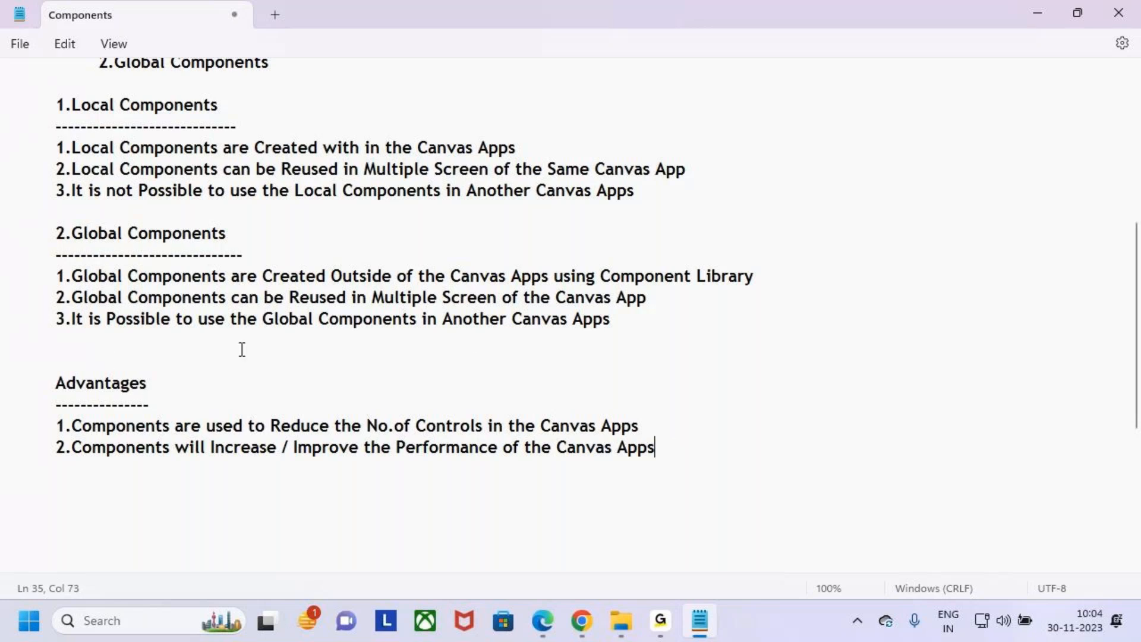
- Review the notes on the 500-control limit, the definition of components, and the local and global component types
scroll(258, 328, "up", 6)
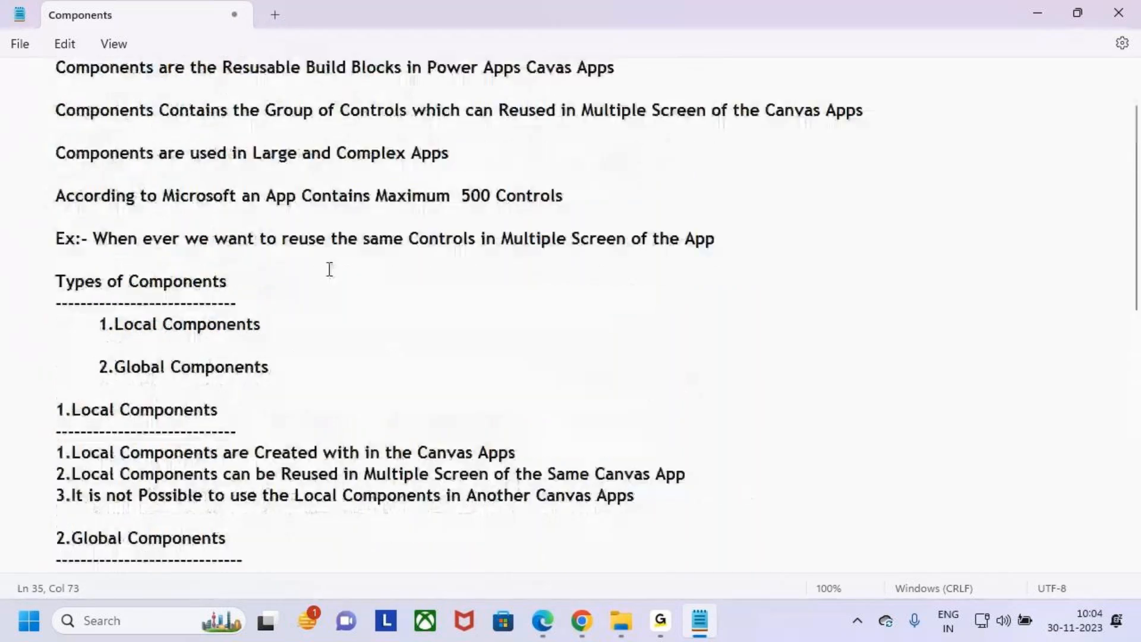
left_click(453, 257)
left_click_drag(453, 256, 609, 252)
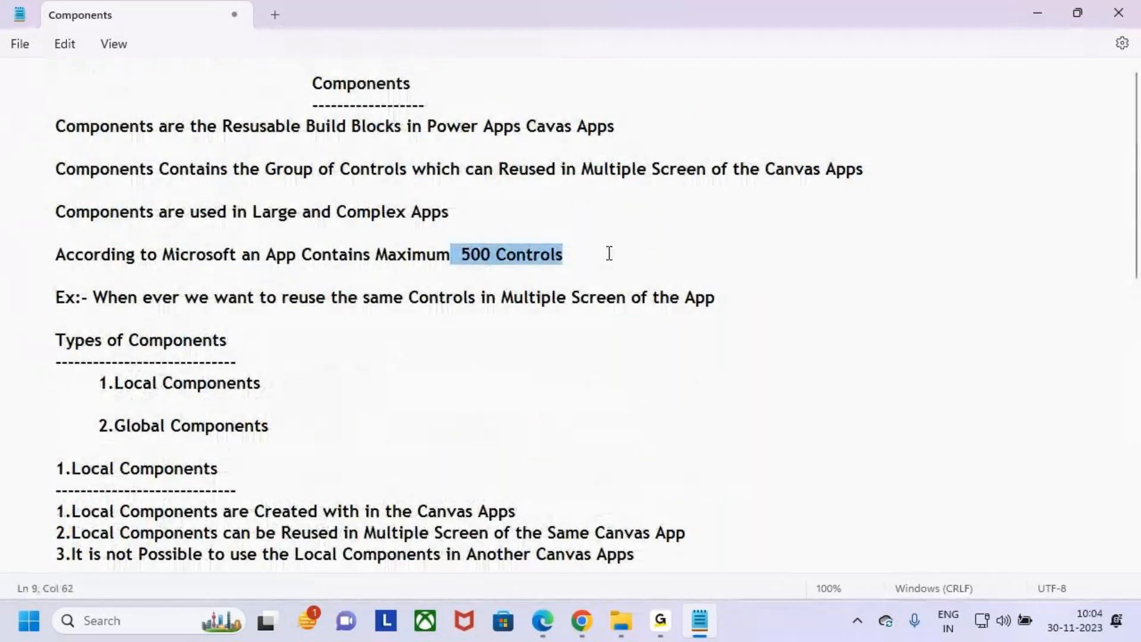
left_click(609, 252)
left_click_drag(459, 255, 572, 256)
left_click(580, 257)
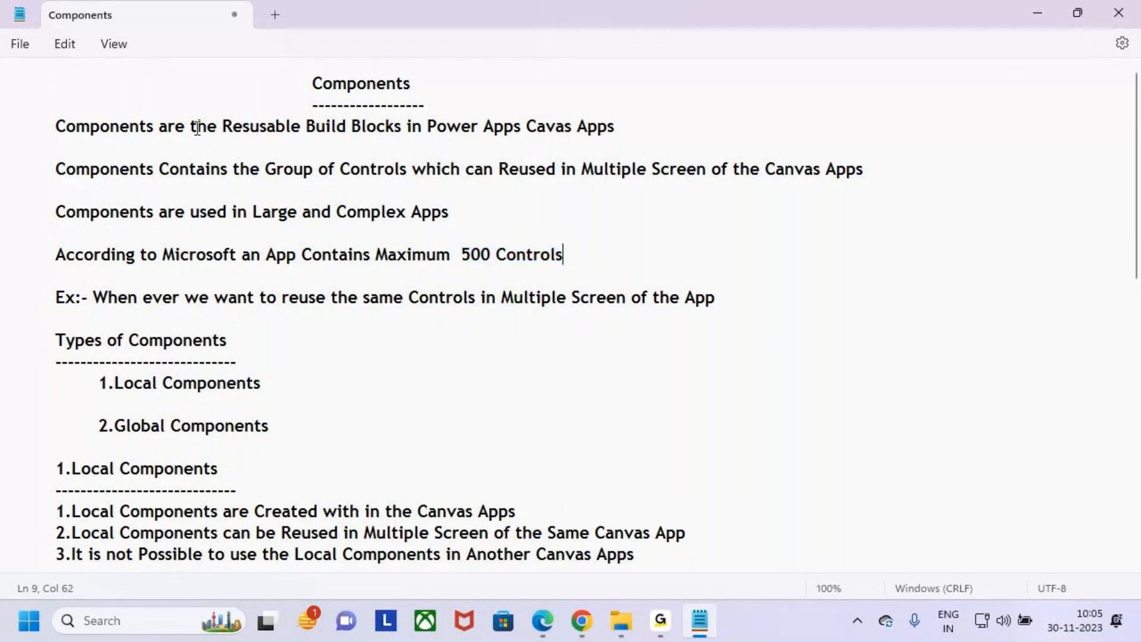
left_click_drag(308, 84, 457, 79)
left_click(433, 350)
left_click(403, 350)
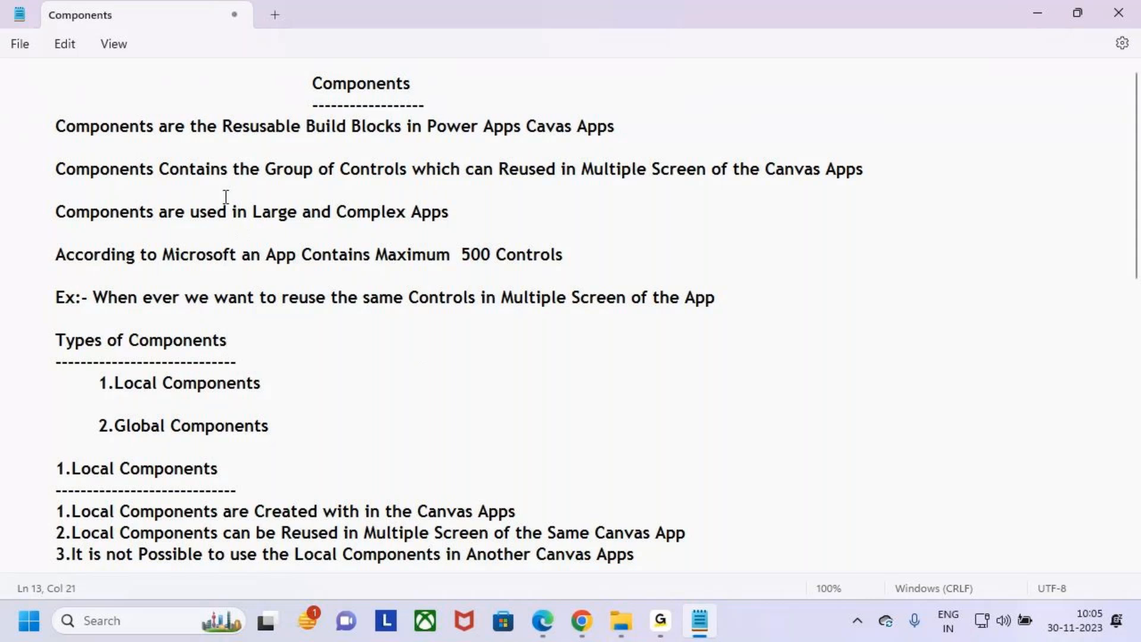
left_click_drag(338, 86, 542, 344)
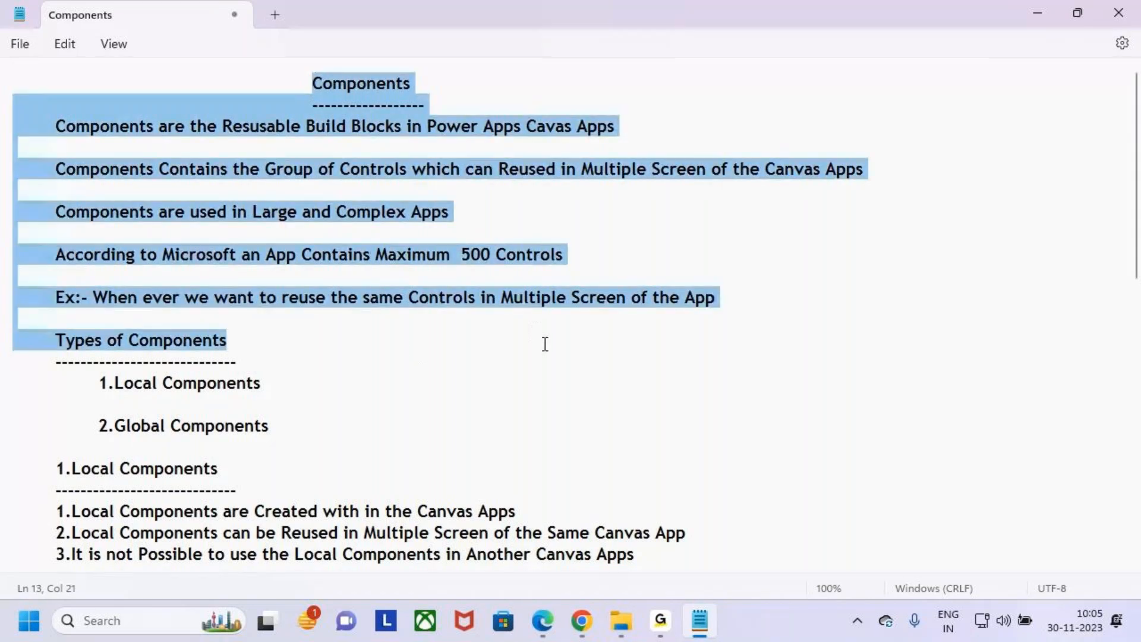
scroll(79, 255, "down", 2)
left_click_drag(99, 226, 303, 235)
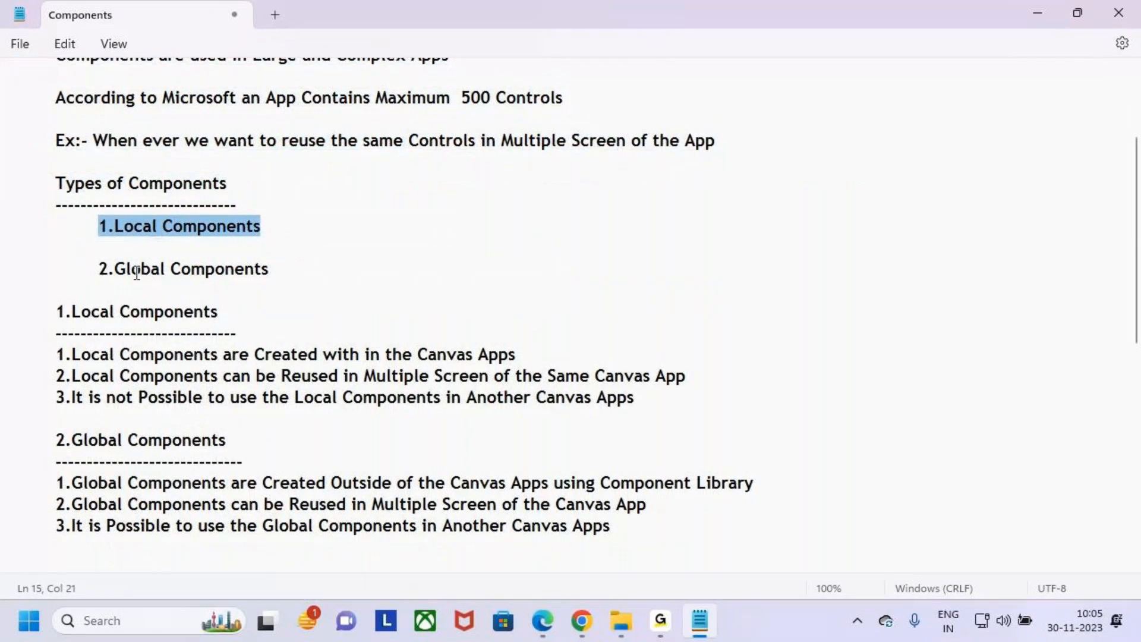
left_click_drag(98, 268, 320, 267)
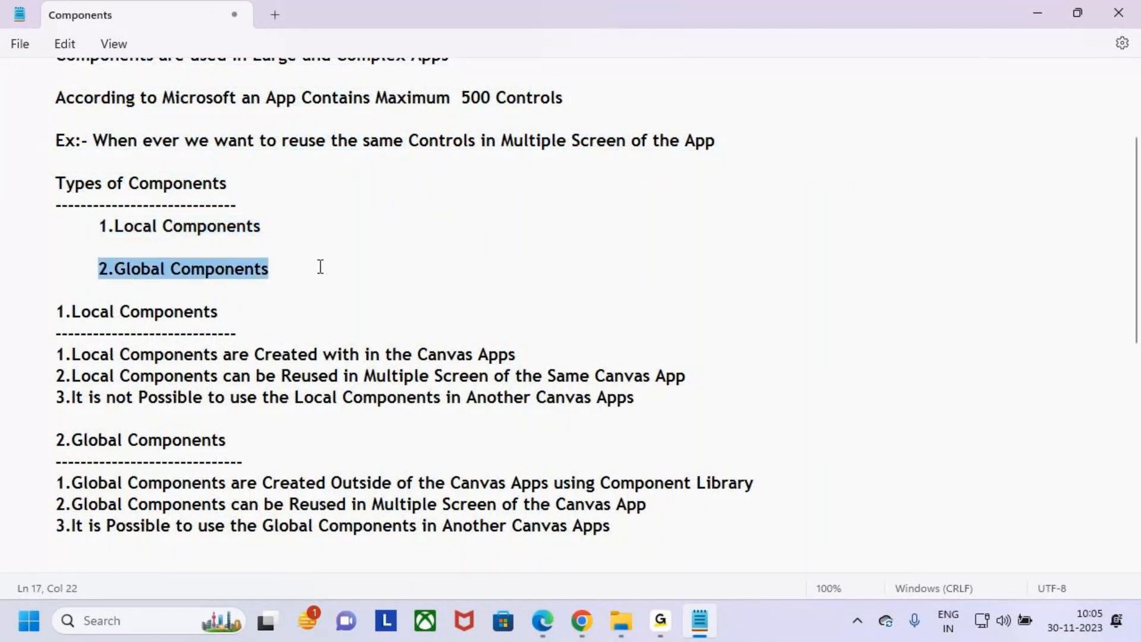
left_click(353, 308)
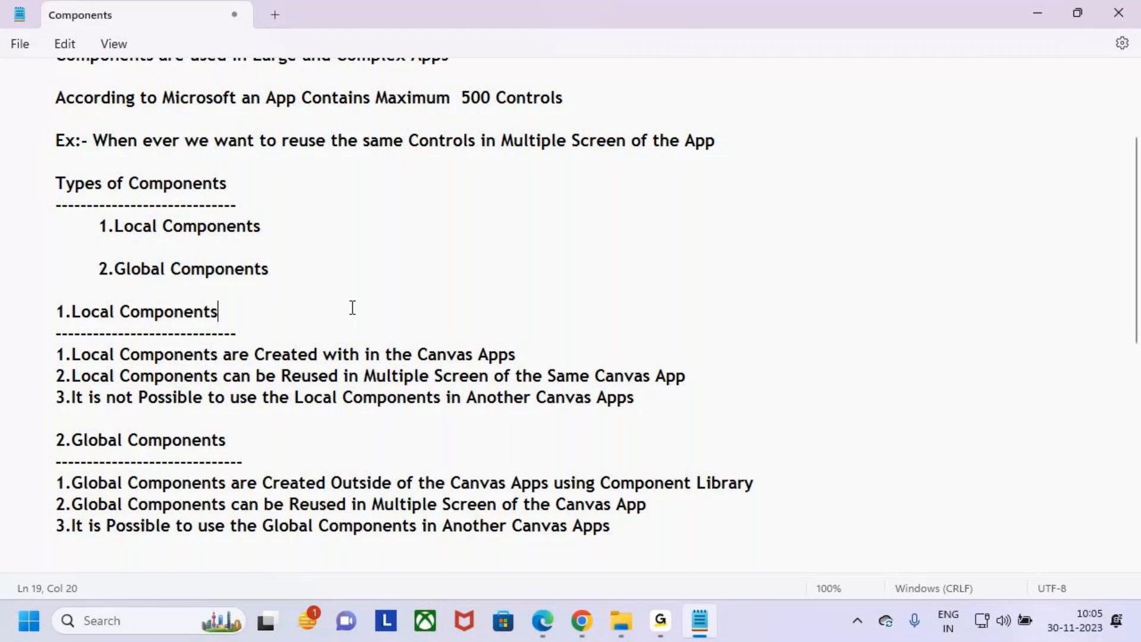
scroll(381, 371, "down", 1)
scroll(382, 372, "down", 2)
- Switch back to Power Apps, leave the Components app's editor, and look through the list of own apps
key("alt+Tab")
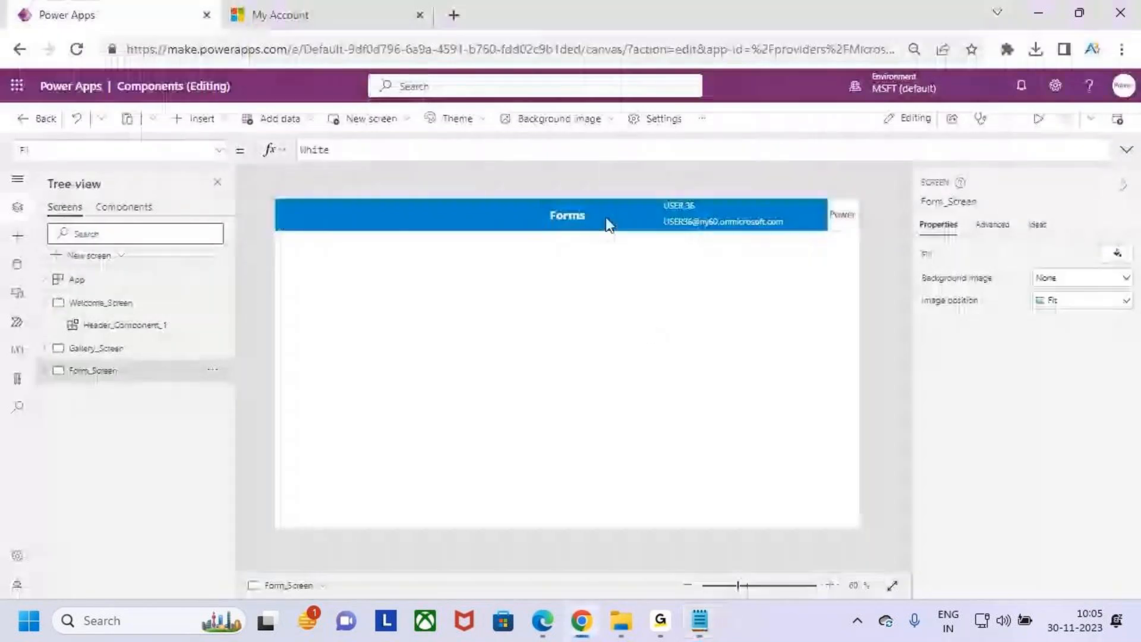
left_click(605, 216)
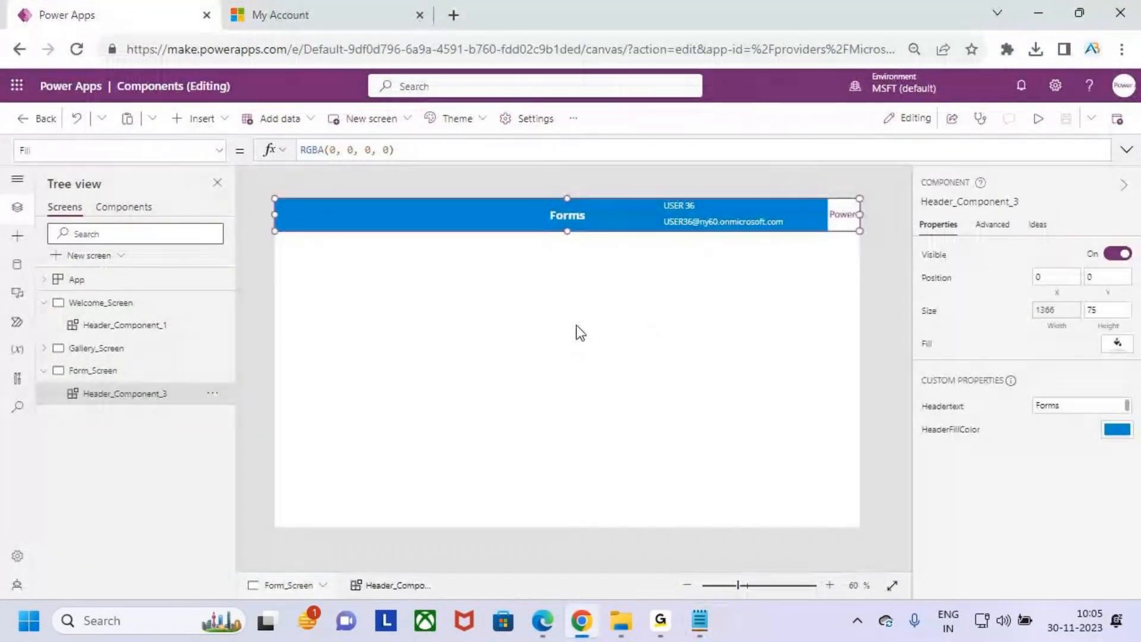
left_click(22, 118)
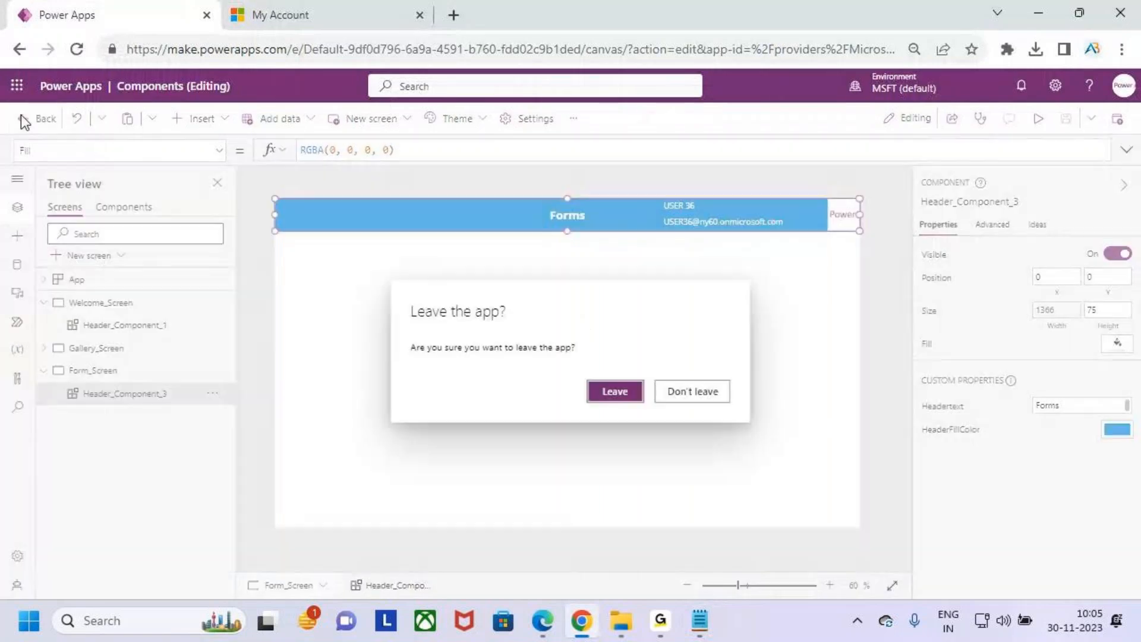
left_click(616, 392)
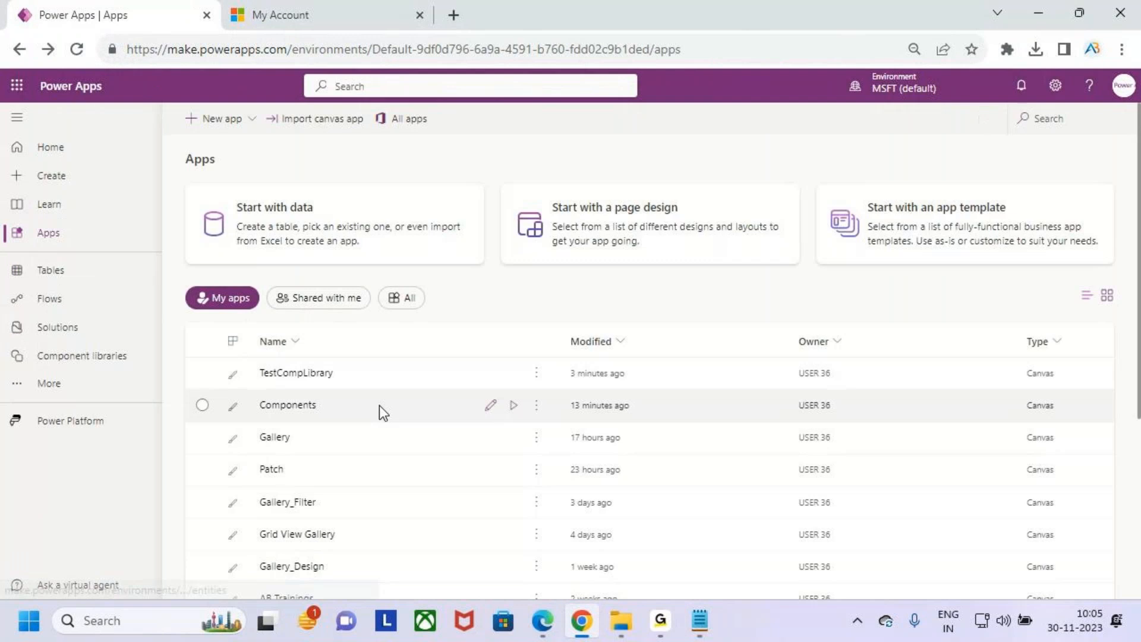
scroll(319, 433, "down", 5)
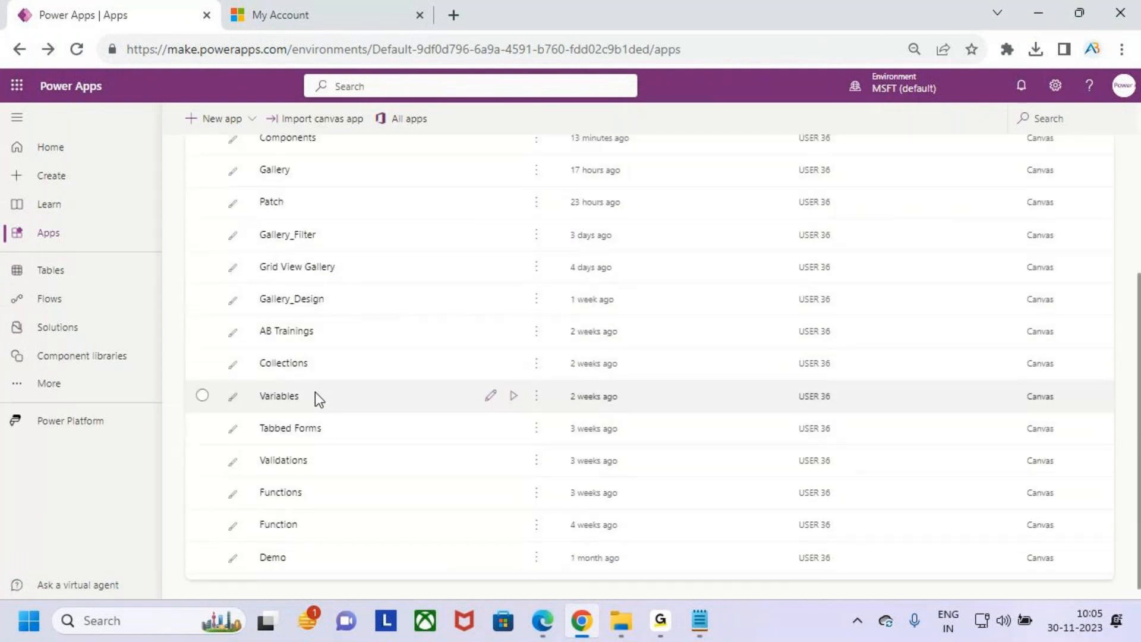
- Open the Gallery app for editing from the apps list and skip the welcome message
scroll(416, 255, "up", 2)
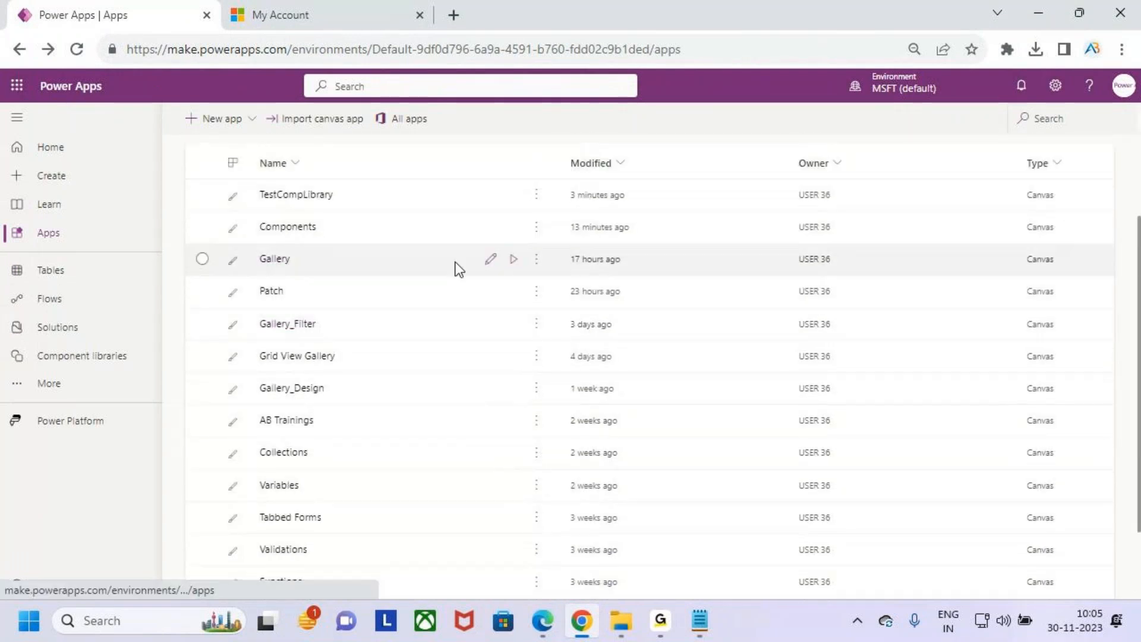
left_click(489, 261)
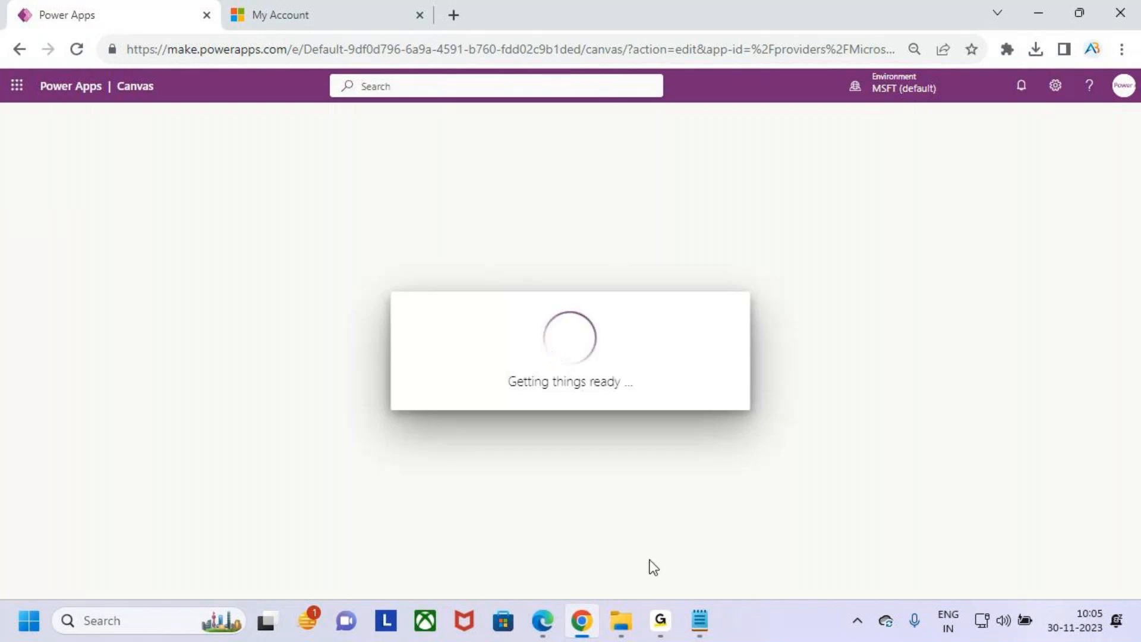
left_click(660, 621)
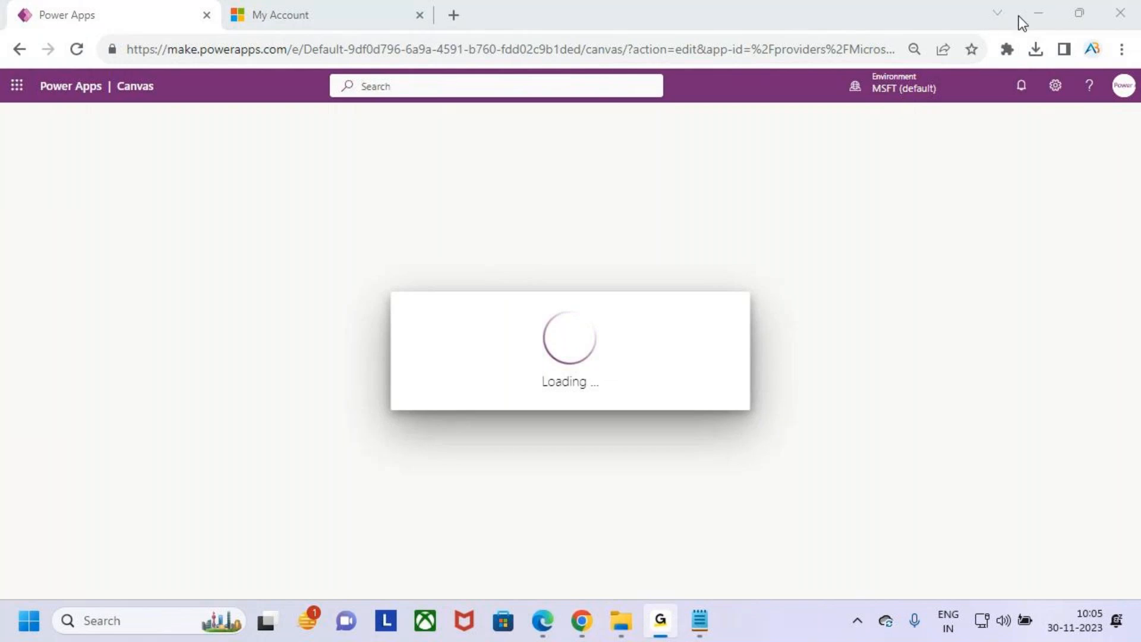
left_click(1028, 13)
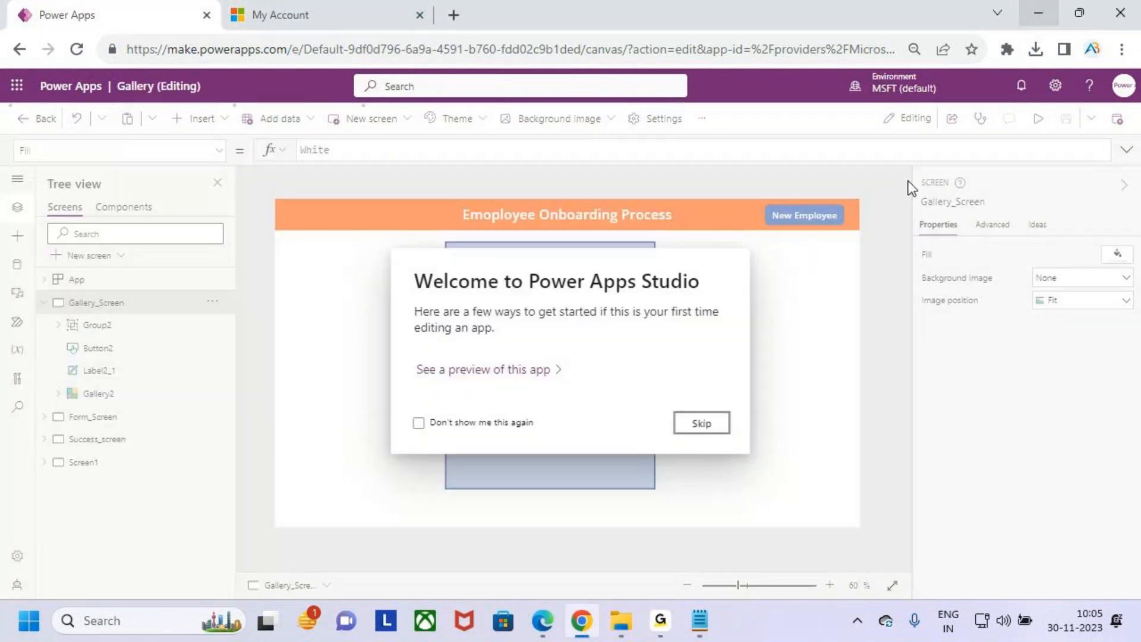
left_click(701, 423)
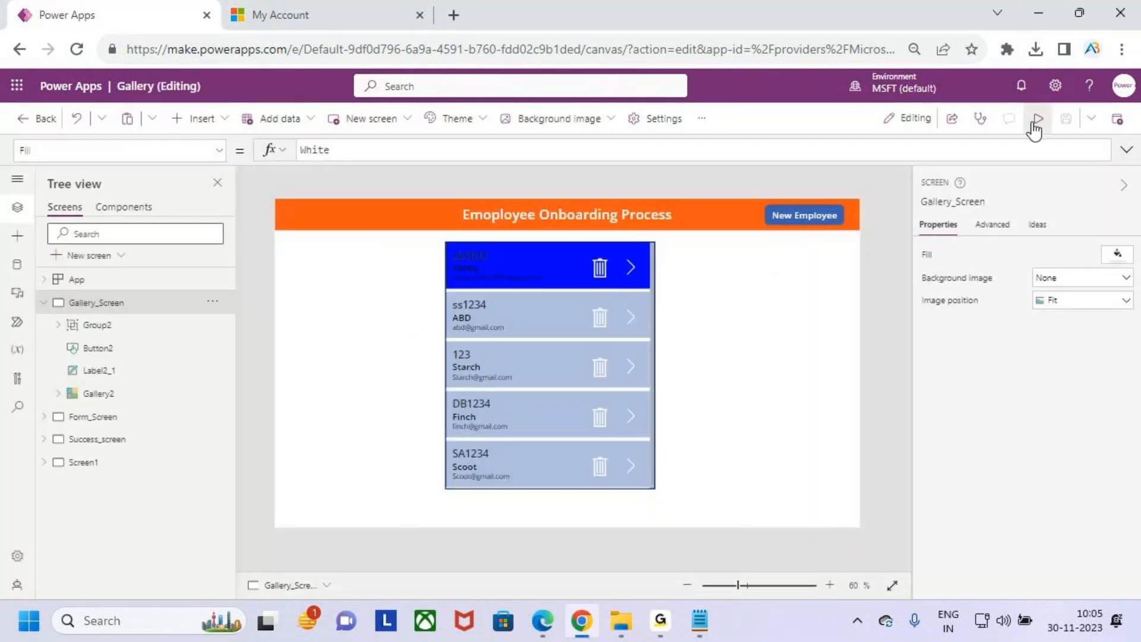
- Preview the app, request deletion of the first employee record, and decline the Delete Record confirmation
left_click(1037, 120)
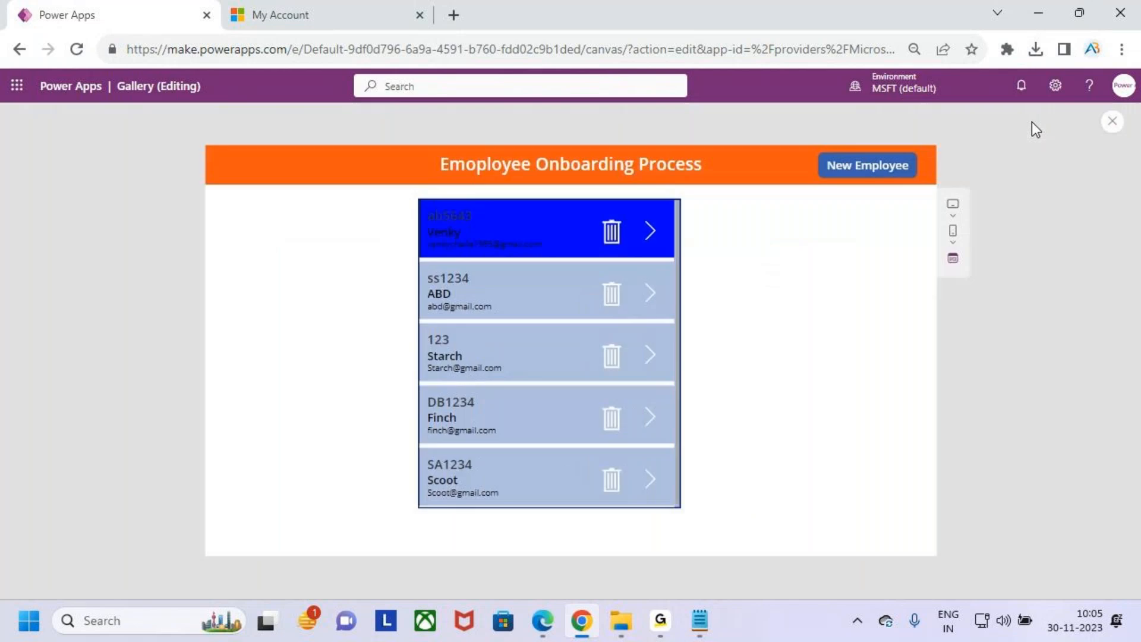
left_click(611, 232)
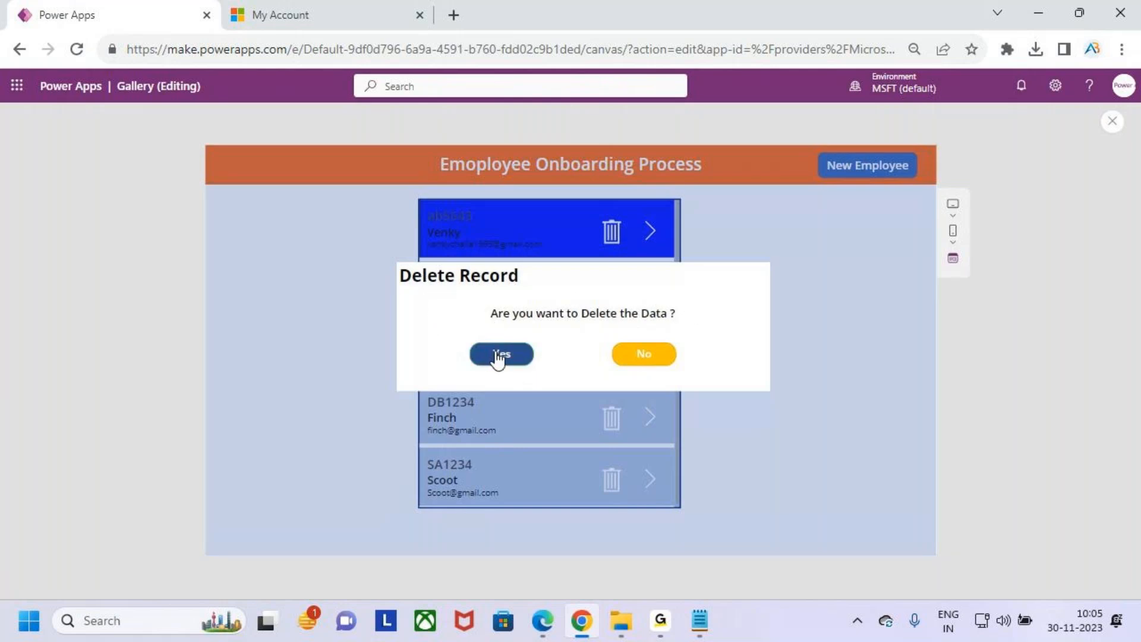
left_click(654, 360)
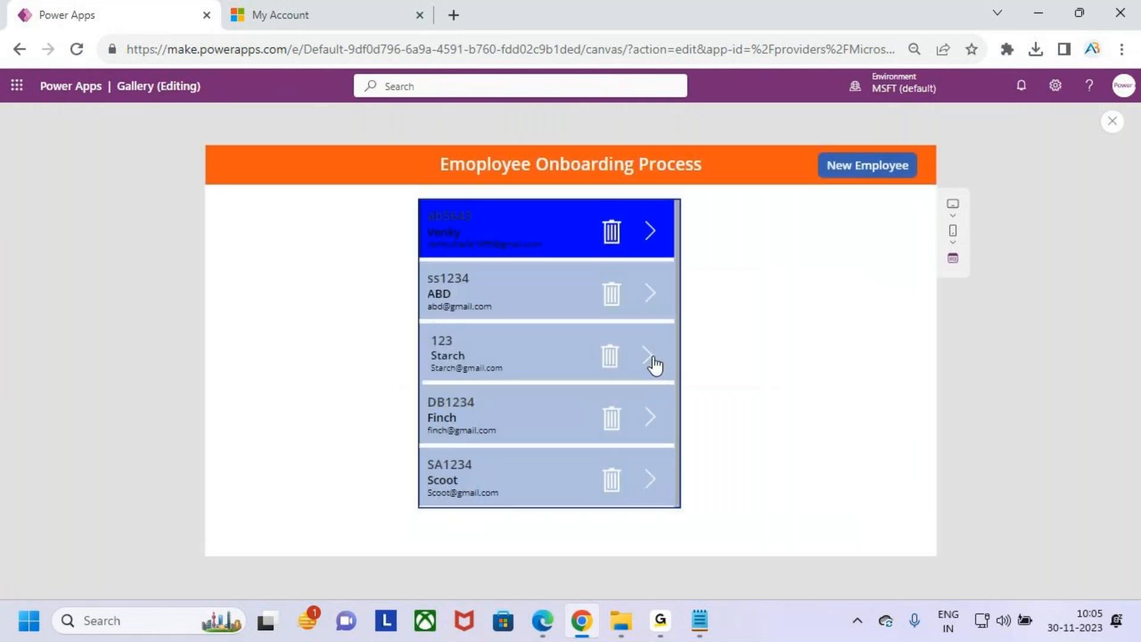
- Edit the first employee's details by removing the last letter of Ename, and try to go back without saving
left_click(650, 237)
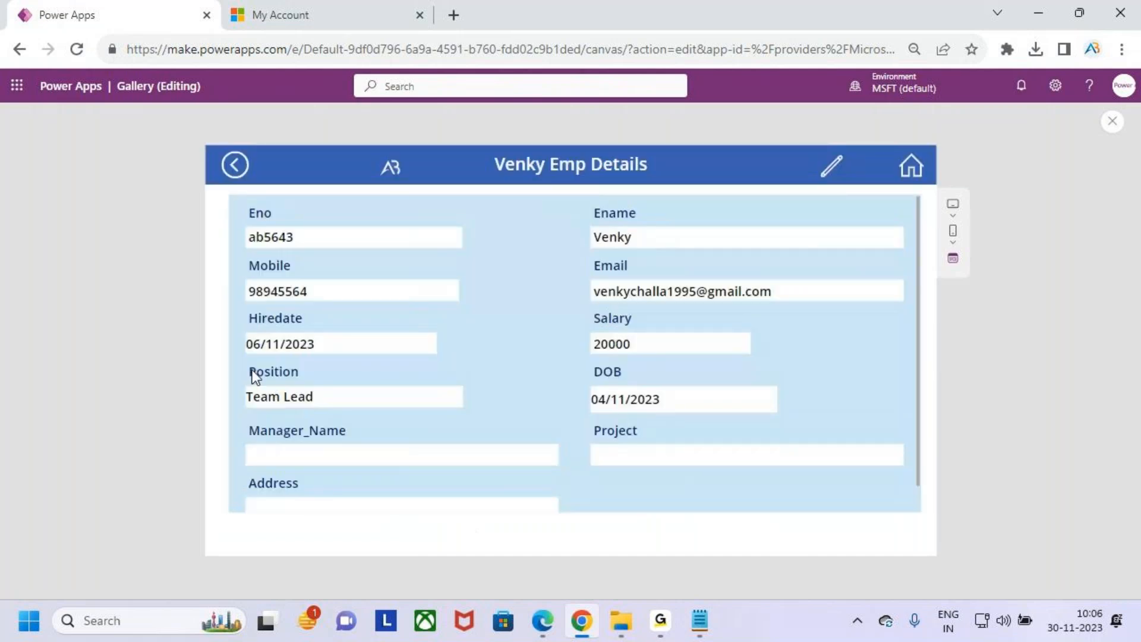
left_click(828, 171)
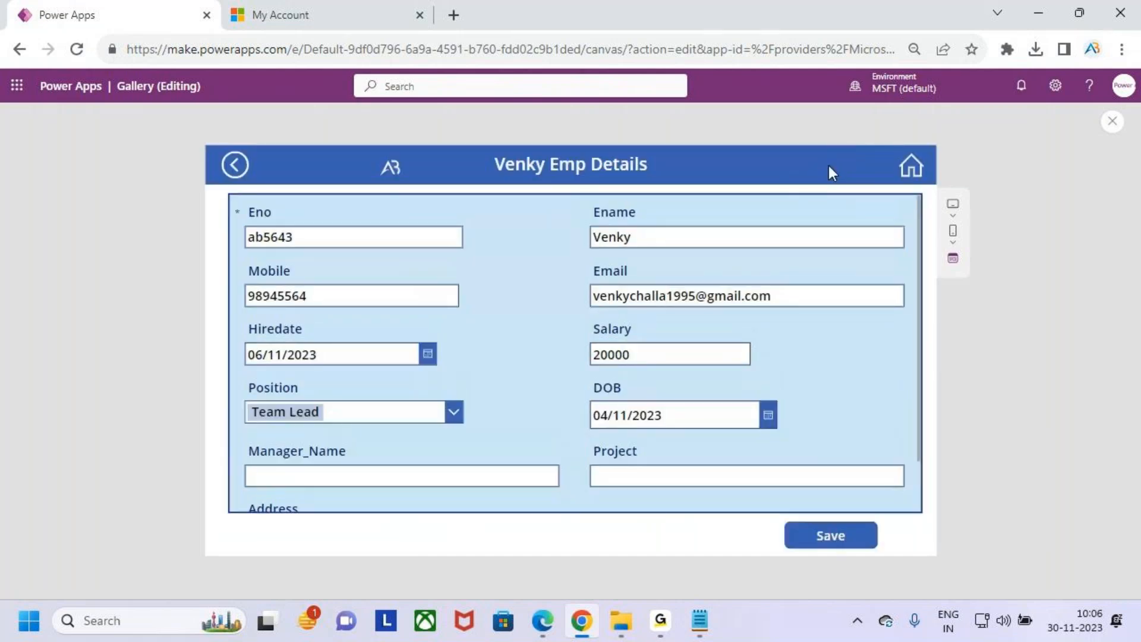
left_click(668, 237)
key("BackSpace")
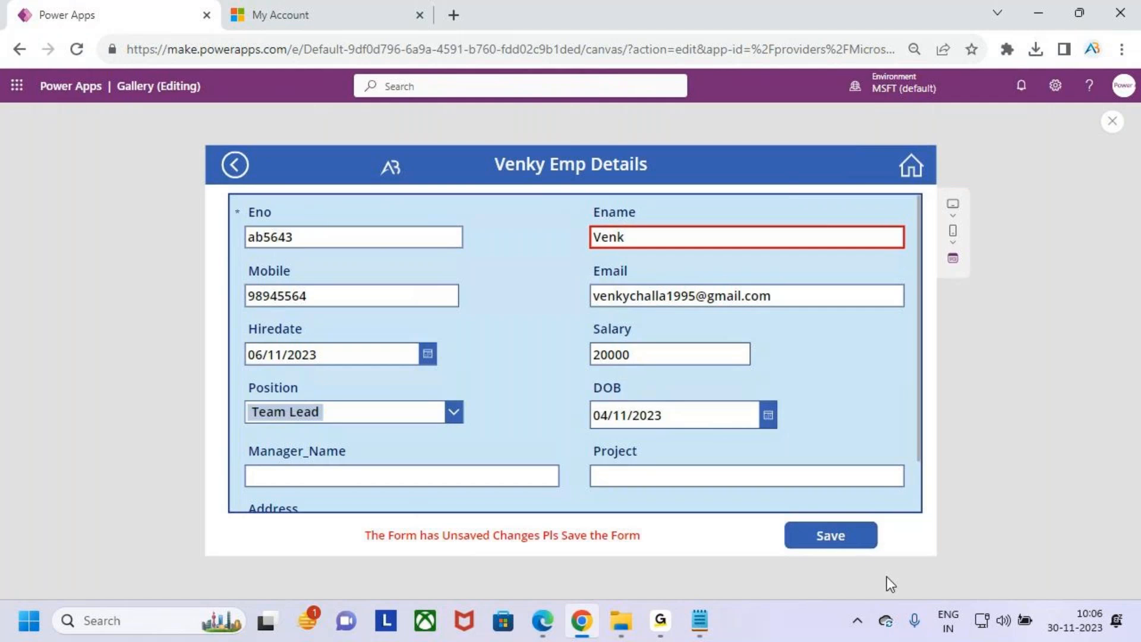
left_click(237, 164)
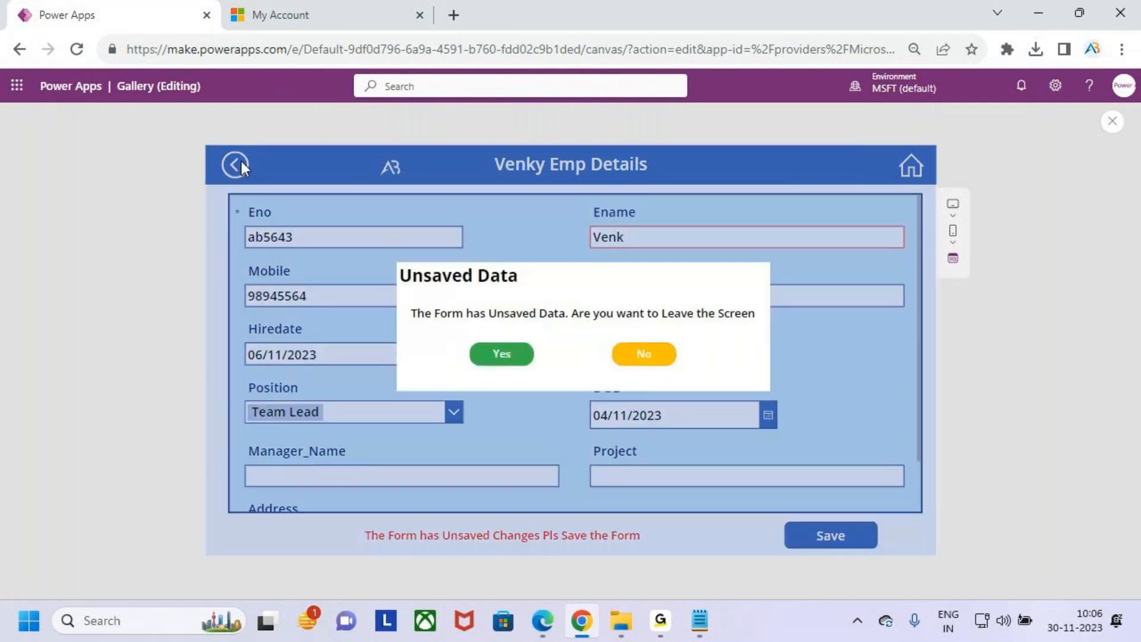
- Outline the Unsaved Data popup with a rectangle, clear the drawing, and agree to leave the form
key("ctrl+2")
left_click_drag(386, 251, 795, 407)
key("Escape")
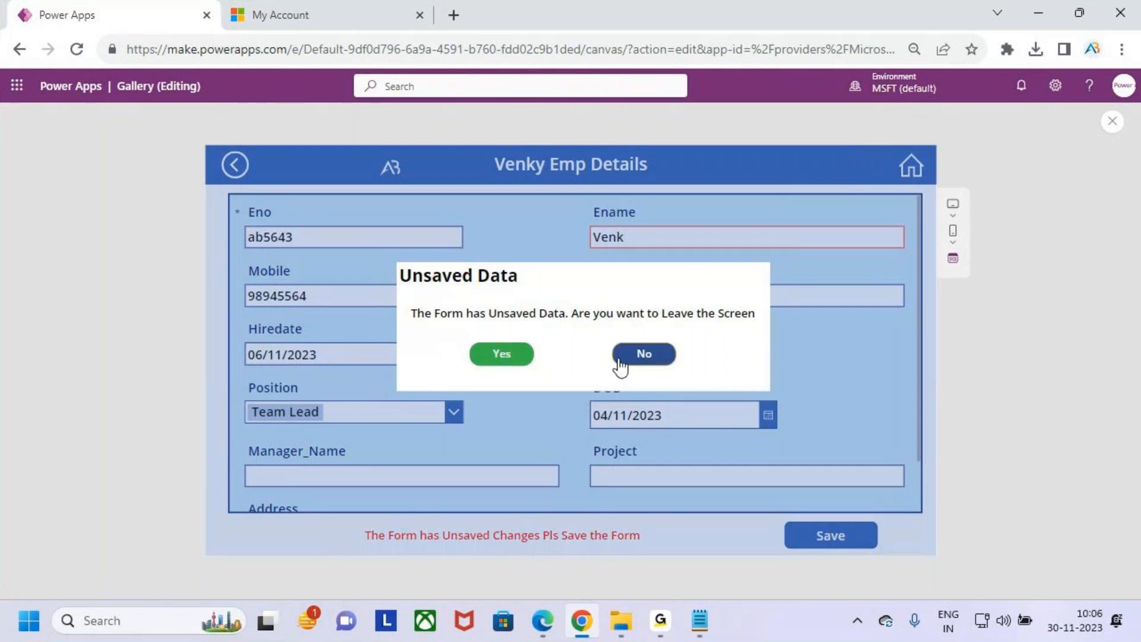
left_click(501, 356)
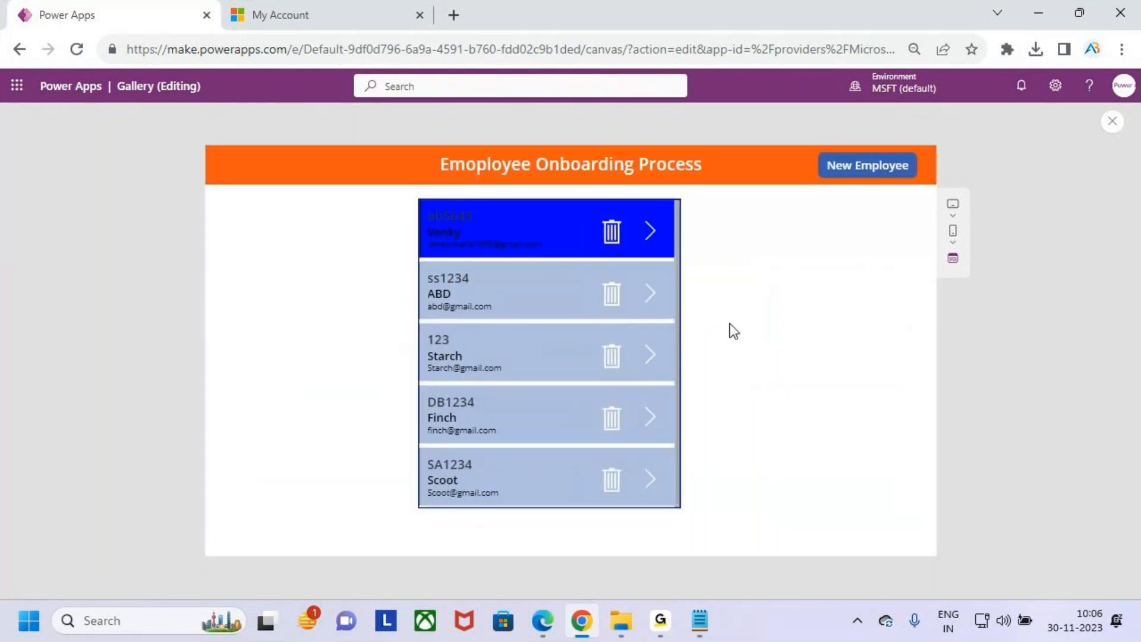
- Outline the first record's delete icon, open that employee's details, and outline the back icon
key("ctrl+2")
left_click_drag(588, 211, 625, 240)
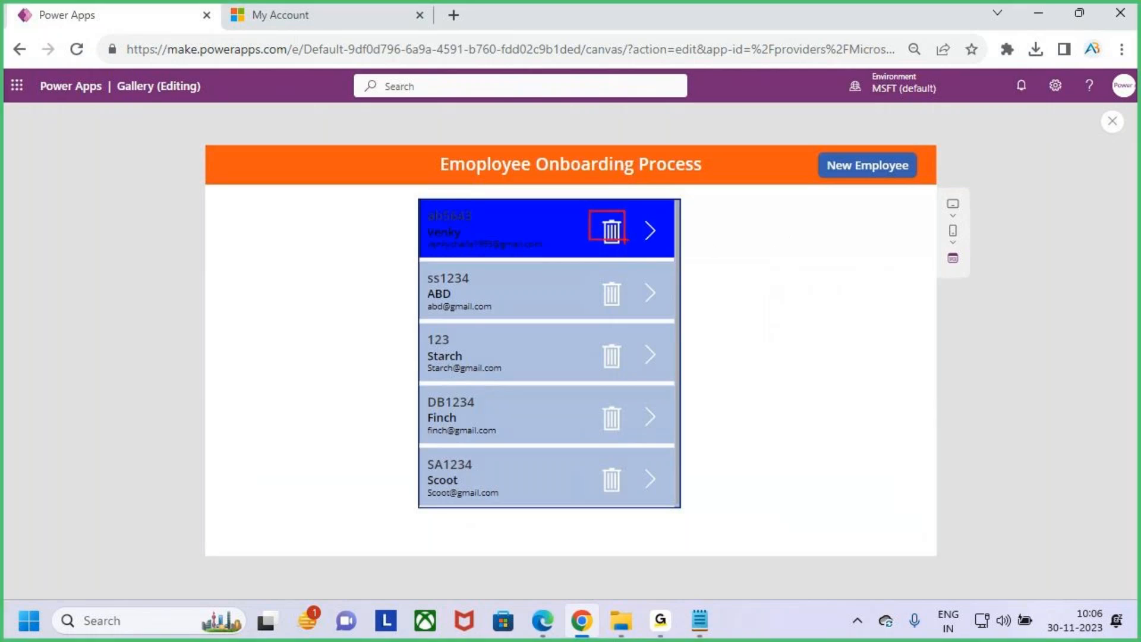
left_click(650, 232)
key("ctrl+2")
left_click_drag(215, 155, 271, 181)
key("Escape")
- Write a circled 20 over the employee details, box the back icon, and clear the annotations
key("ctrl+2")
mouse_move(463, 235)
left_mouse_down()
mouse_move(520, 199)
mouse_move(547, 230)
mouse_move(533, 220)
left_mouse_up()
mouse_move(646, 180)
left_mouse_down()
mouse_move(453, 260)
mouse_move(624, 166)
left_mouse_up()
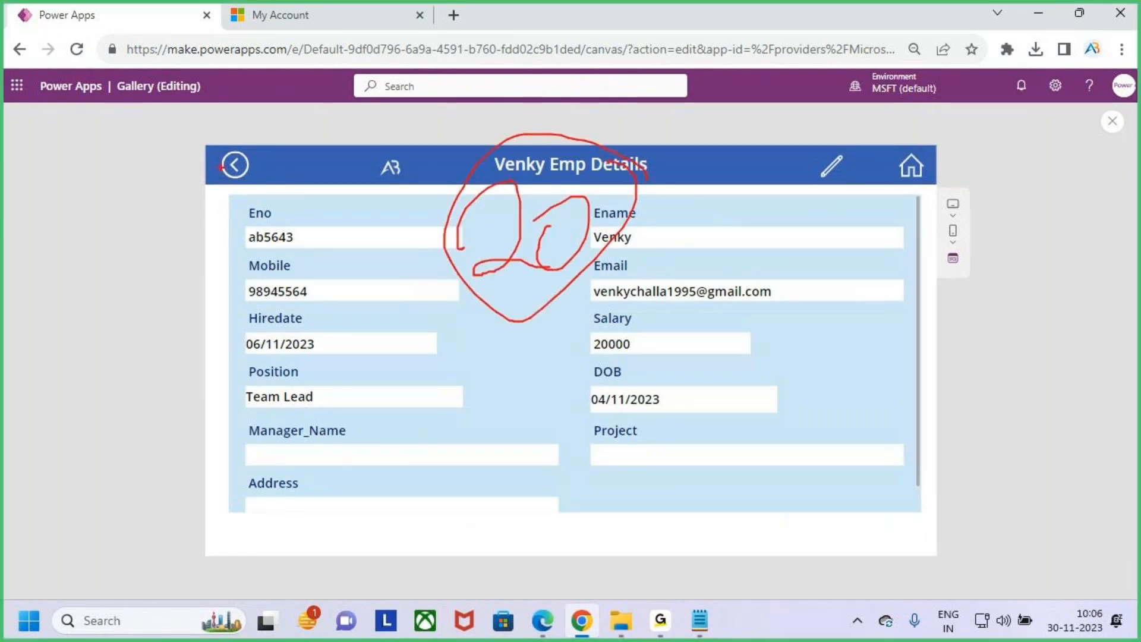
left_click_drag(209, 144, 266, 196)
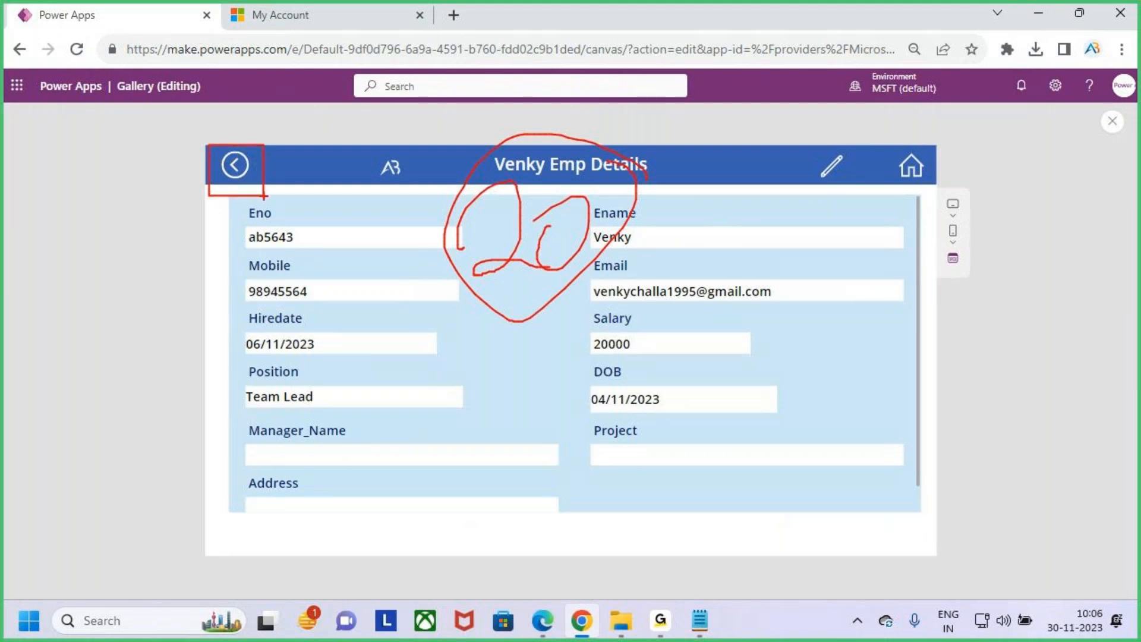
key("Escape")
- Put the employee form in edit mode again, shorten Ename by its last letter, and go back to trigger the popup
left_click(830, 169)
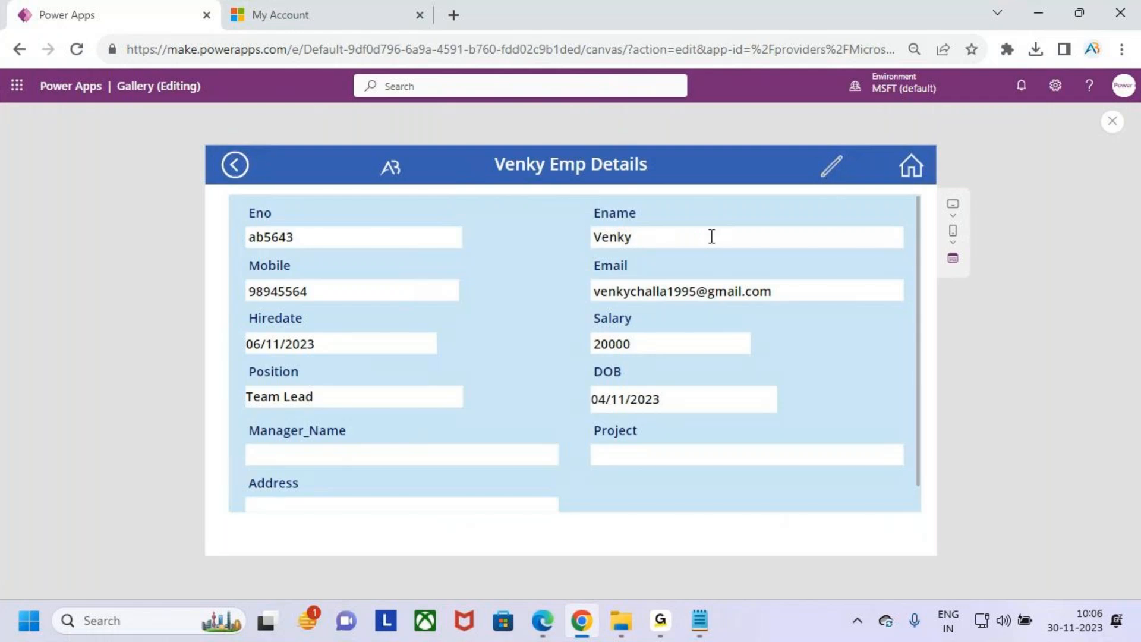
left_click(680, 238)
key("BackSpace")
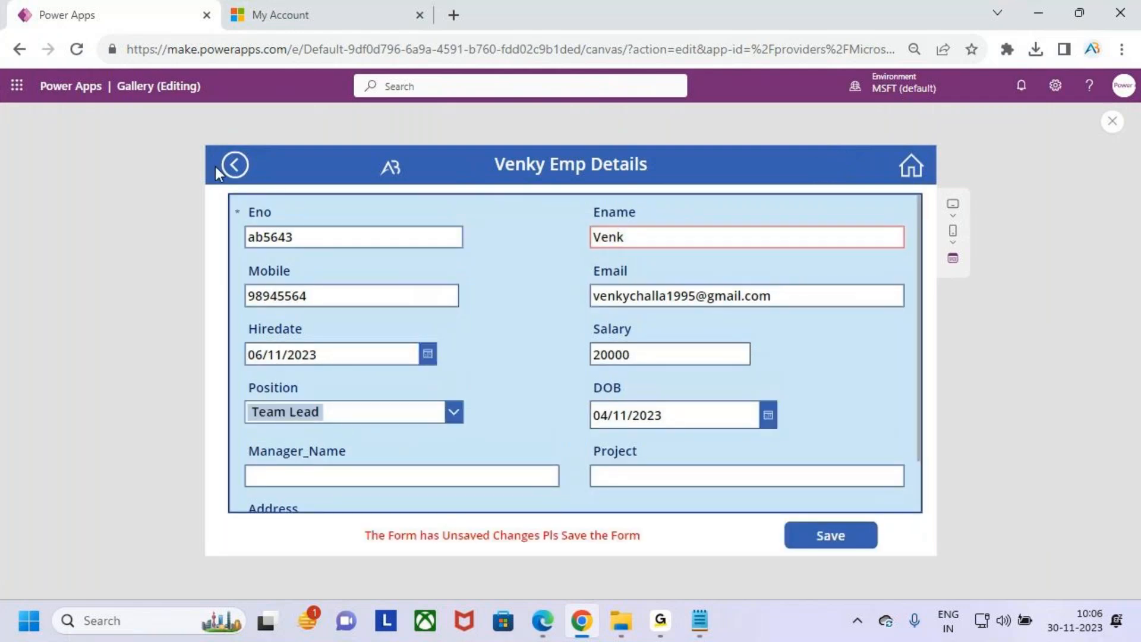
left_click(235, 165)
- Annotate the Unsaved Data popup with ticks and underlines on its background, title, message, Yes and No buttons
key("ctrl+2")
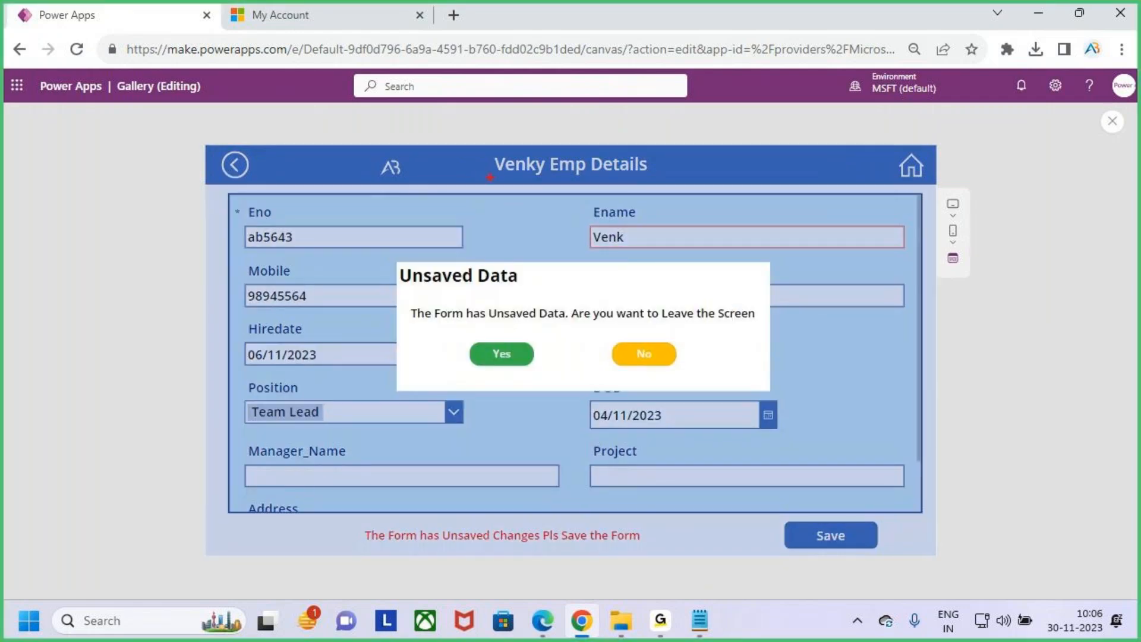
left_click_drag(469, 166, 523, 94)
left_click_drag(592, 273, 620, 234)
left_click_drag(400, 289, 457, 286)
left_click_drag(426, 325, 525, 339)
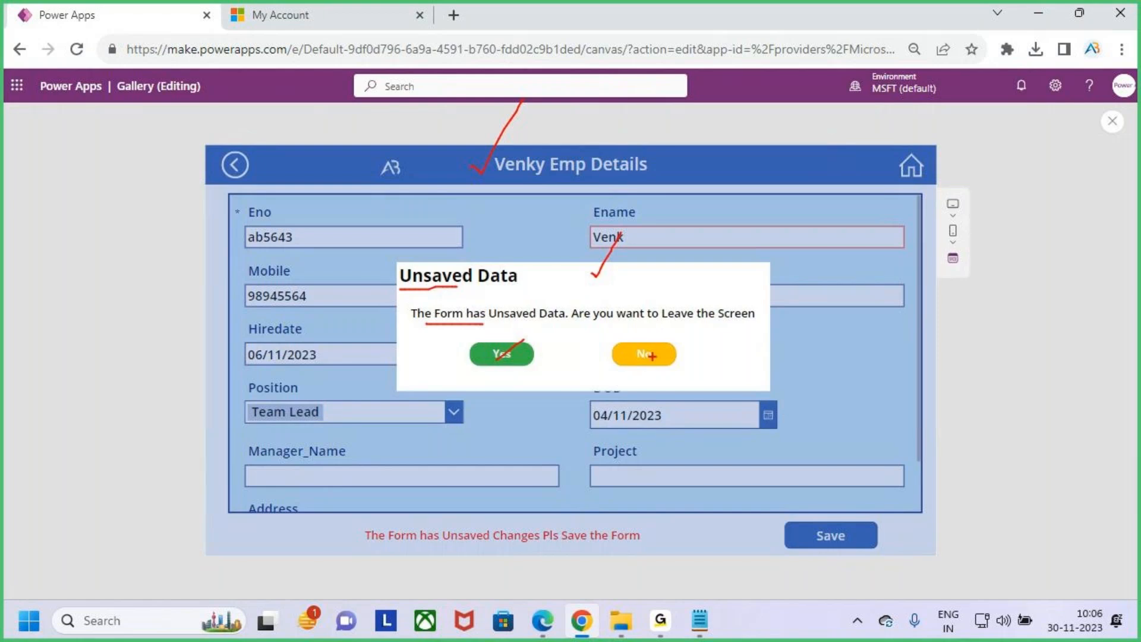
left_click_drag(525, 183, 521, 151)
left_click_drag(573, 209, 600, 218)
- Write a circled 8 × 120 beside the popup, draw an arrow onto it, and clear all annotations
mouse_move(857, 309)
left_mouse_down()
mouse_move(840, 364)
mouse_move(844, 341)
left_mouse_up()
mouse_move(866, 282)
left_mouse_down()
mouse_move(876, 287)
mouse_move(824, 303)
left_mouse_up()
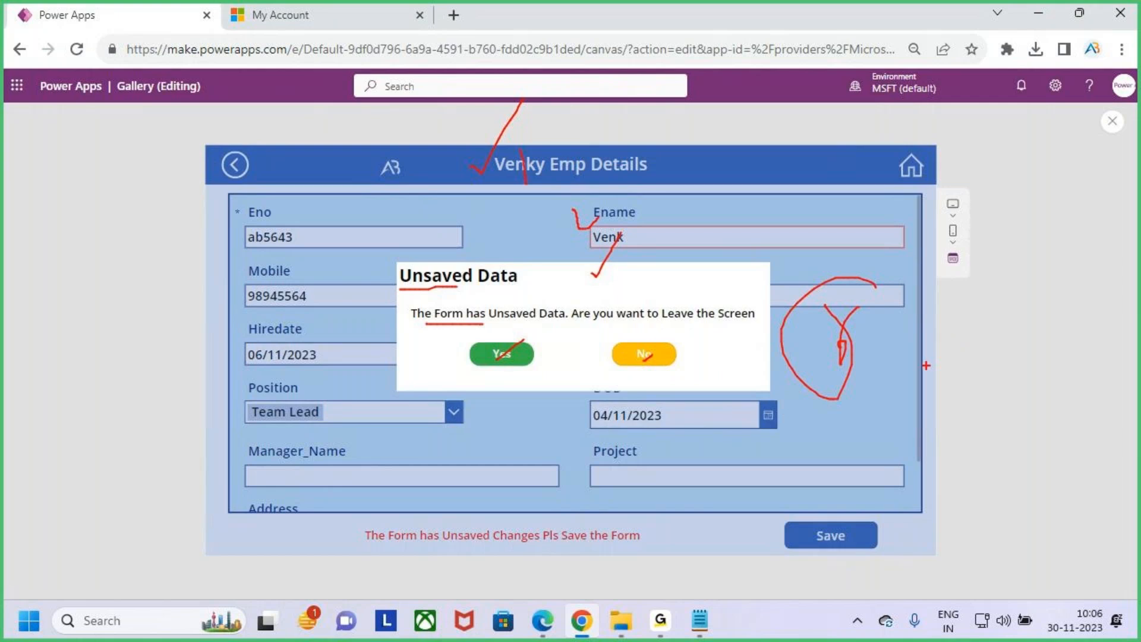
left_click_drag(878, 333, 898, 360)
left_click_drag(897, 331, 881, 361)
mouse_move(947, 331)
left_mouse_down()
mouse_move(948, 368)
mouse_move(1016, 330)
mouse_move(915, 374)
mouse_move(936, 284)
left_mouse_up()
left_click_drag(661, 226, 663, 302)
mouse_move(630, 268)
left_mouse_down()
mouse_move(641, 283)
mouse_move(706, 256)
left_mouse_up()
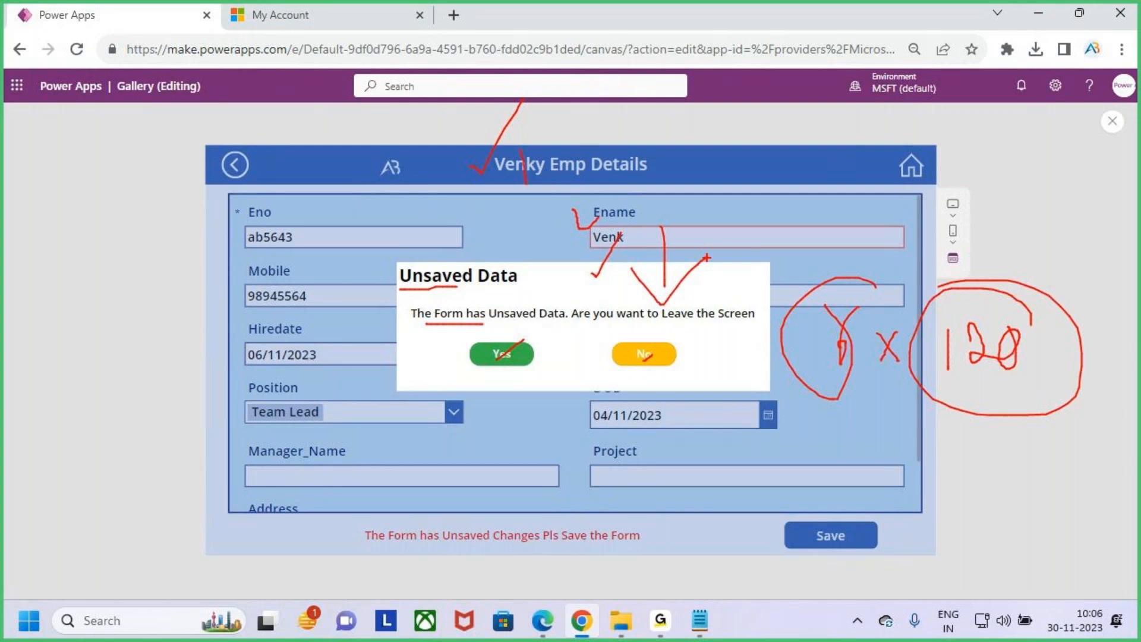
key("Escape")
- Draw a large rectangle around the popup and form area with an arrow to its upper edge, and clear the drawing
key("ctrl+2")
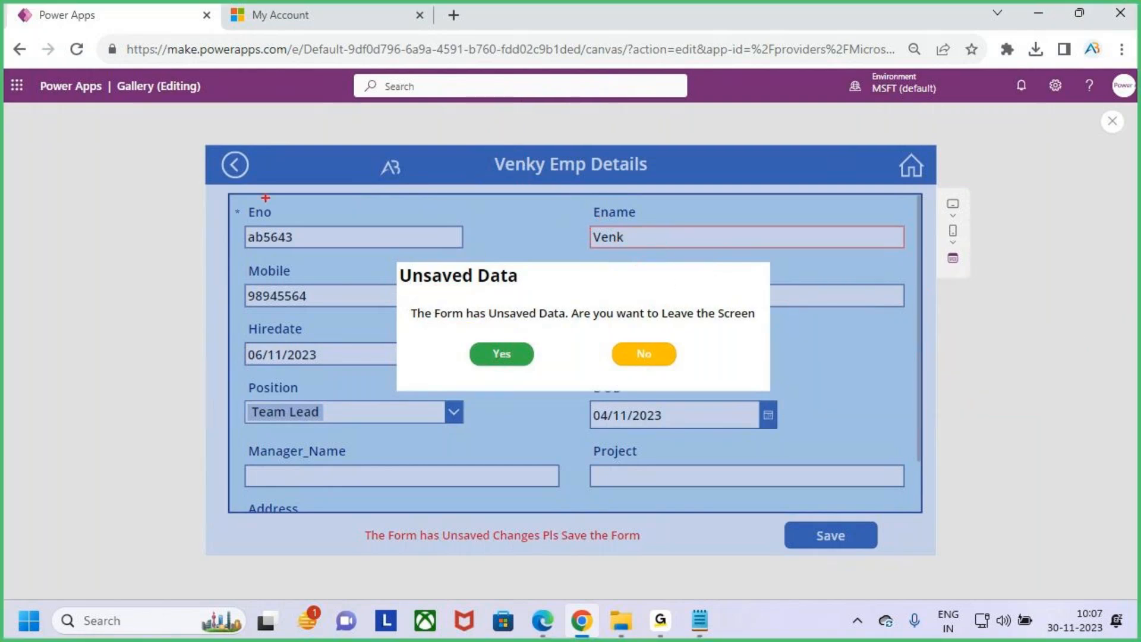
mouse_move(238, 159)
left_mouse_down()
mouse_move(469, 364)
mouse_move(893, 478)
left_mouse_up()
mouse_move(637, 90)
left_mouse_down()
mouse_move(652, 151)
mouse_move(685, 111)
left_mouse_up()
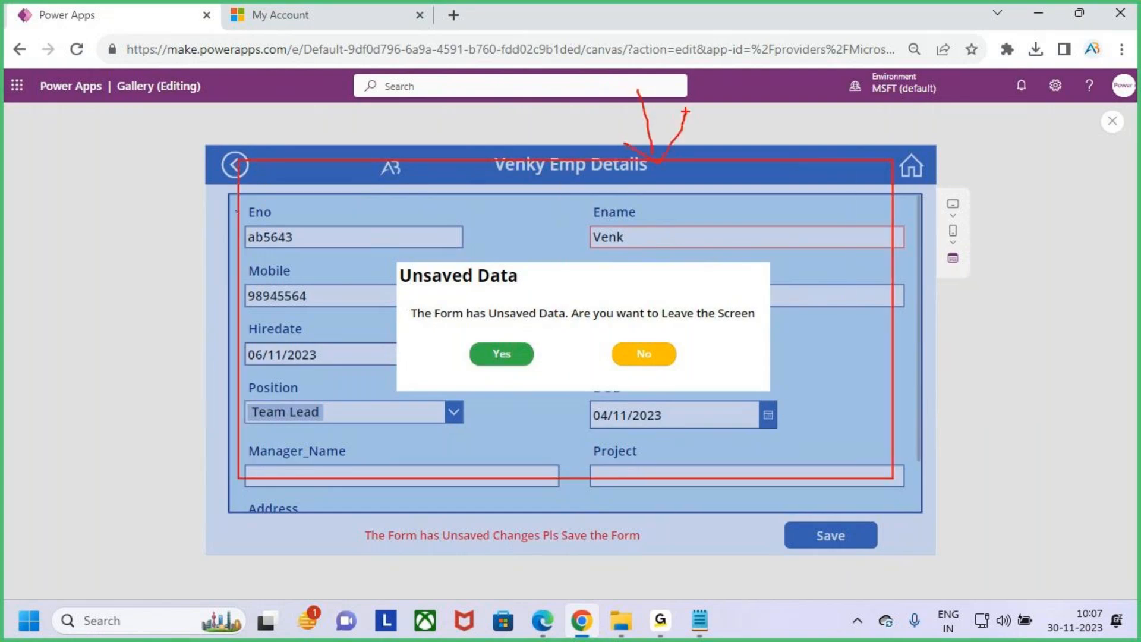
key("Escape")
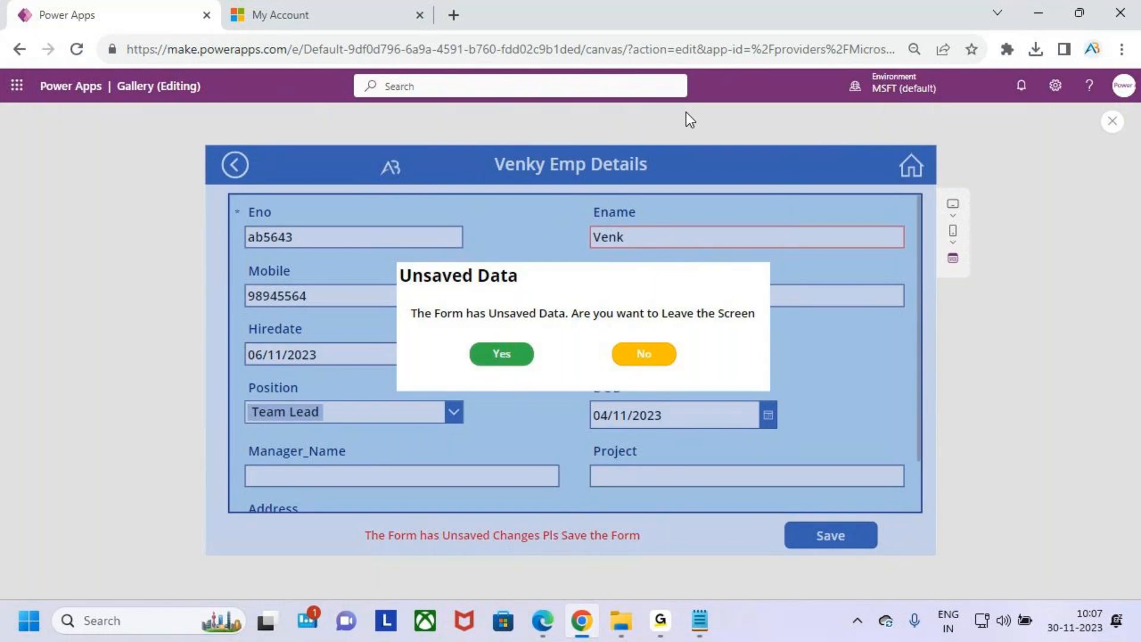
- Decline leaving the form in the Unsaved Data popup and return to the previewed app's home screen
left_click(701, 404)
left_click(1034, 124)
left_click(660, 361)
left_click(911, 167)
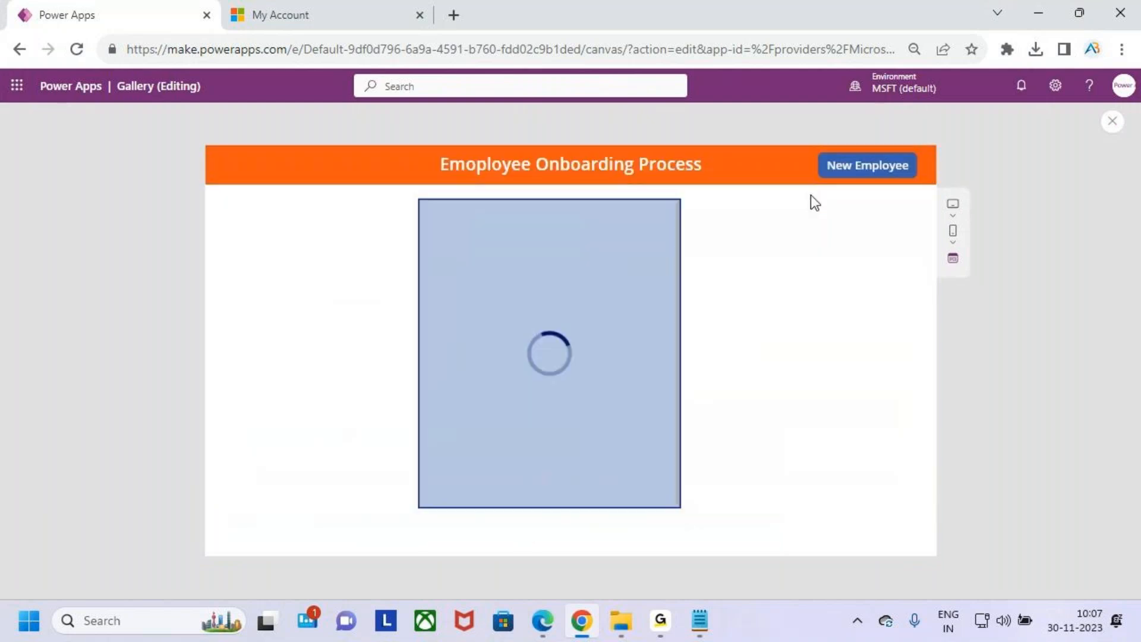
- Switch to the Components notes in Notepad and review them from the heading through the component types and advantages
left_click(1037, 15)
scroll(339, 325, "up", 1)
scroll(339, 325, "up", 5)
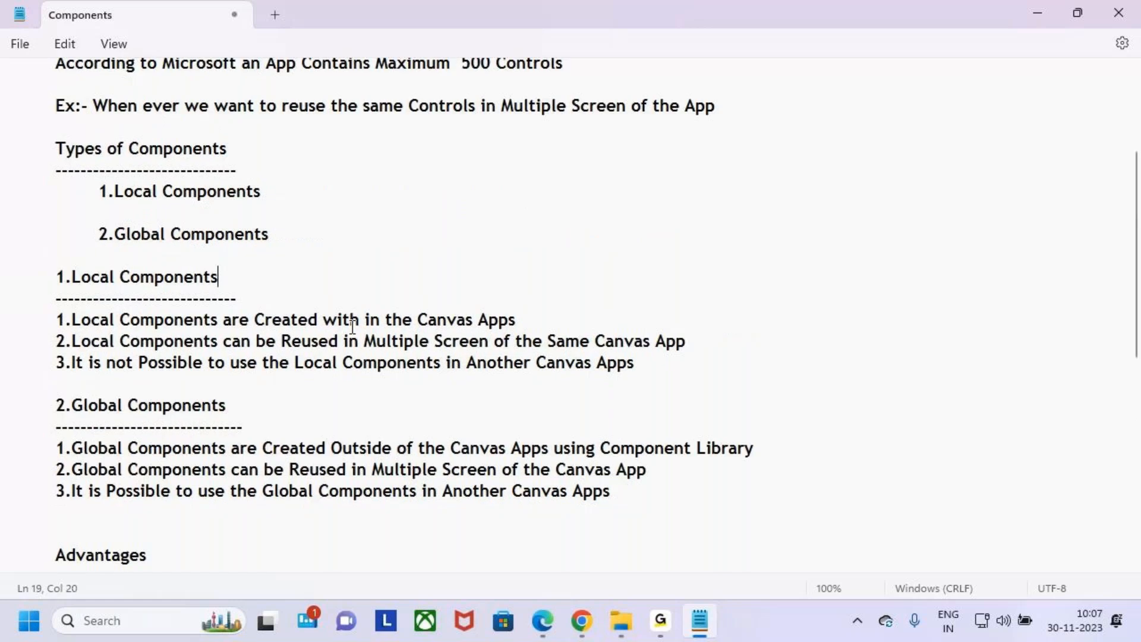
scroll(355, 325, "up", 1)
left_click_drag(313, 84, 445, 94)
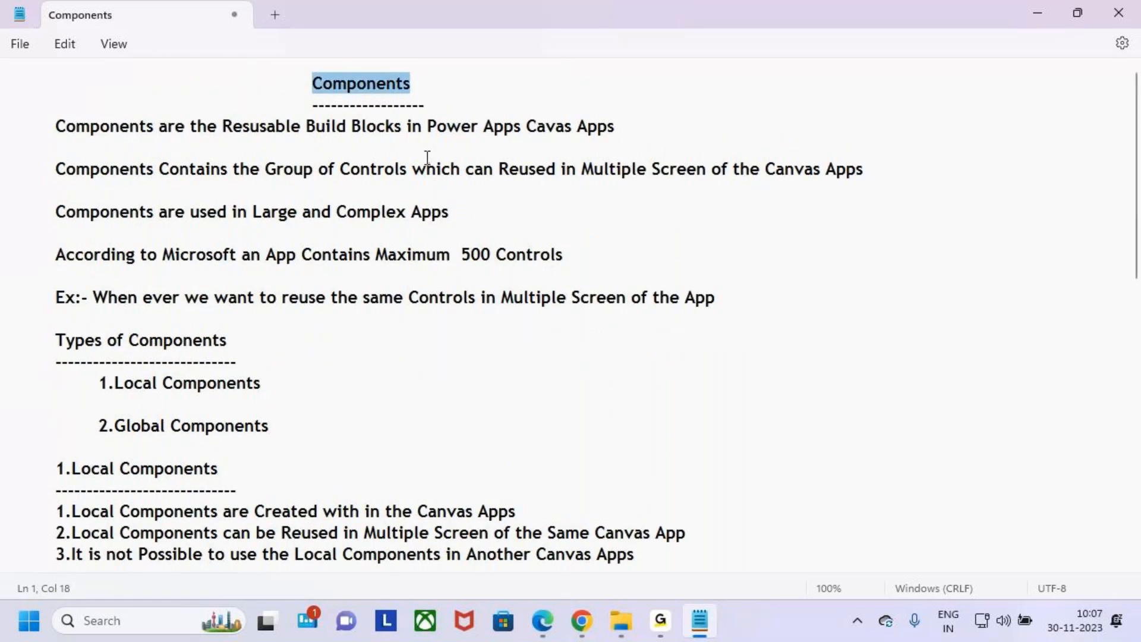
scroll(427, 157, "down", 4)
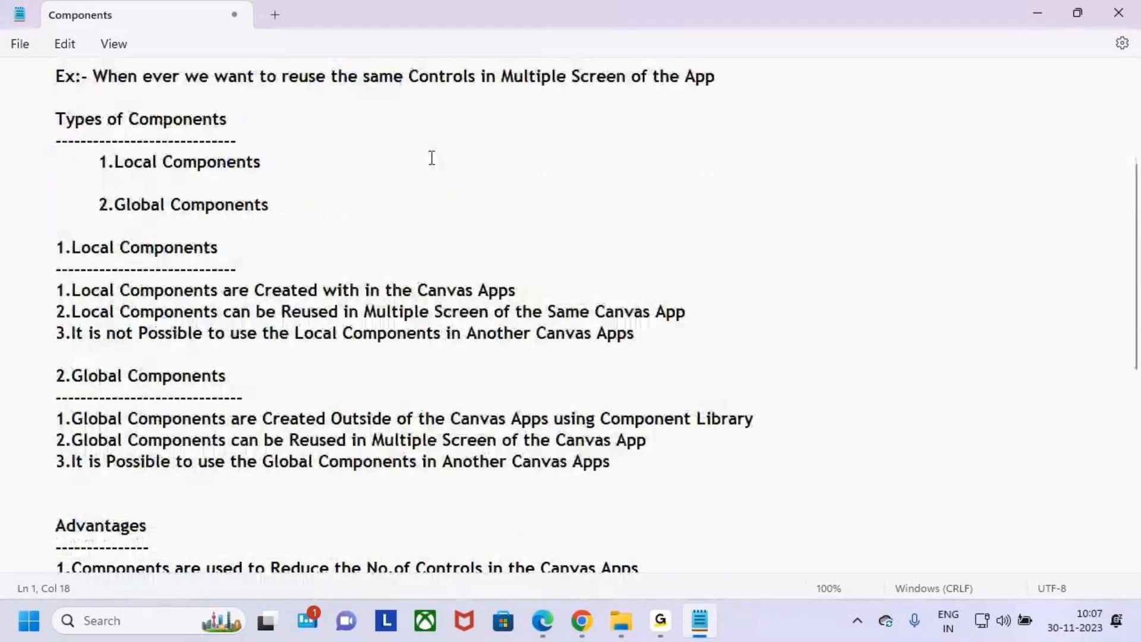
scroll(432, 157, "down", 3)
scroll(431, 158, "up", 4)
scroll(441, 197, "up", 3)
left_click_drag(301, 81, 426, 86)
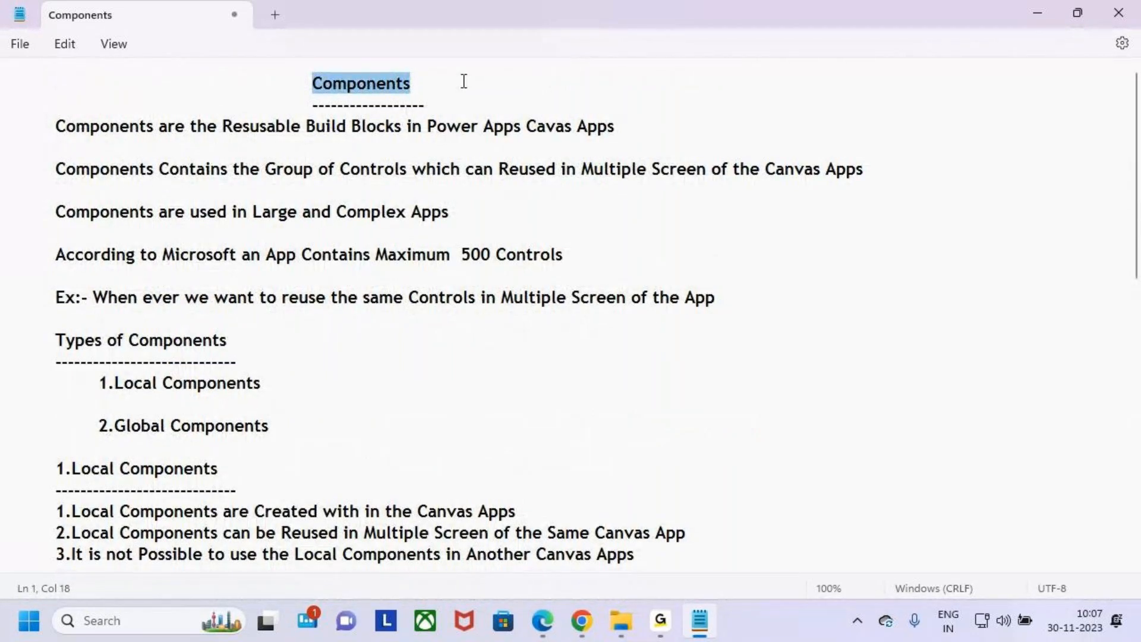
- Draw freehand marks over the Components notes, clear them, and place the cursor at the end of the 500 Controls line
key("ctrl+2")
left_click_drag(331, 198, 397, 538)
left_click_drag(375, 246, 484, 132)
key("Escape")
left_click(657, 244)
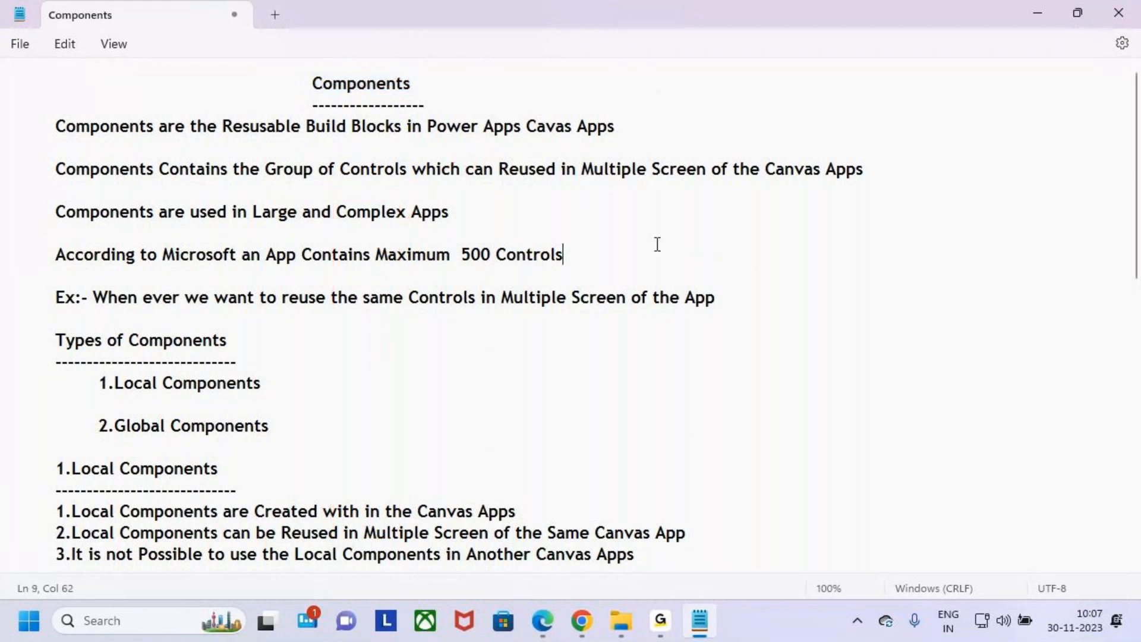
left_click(659, 622)
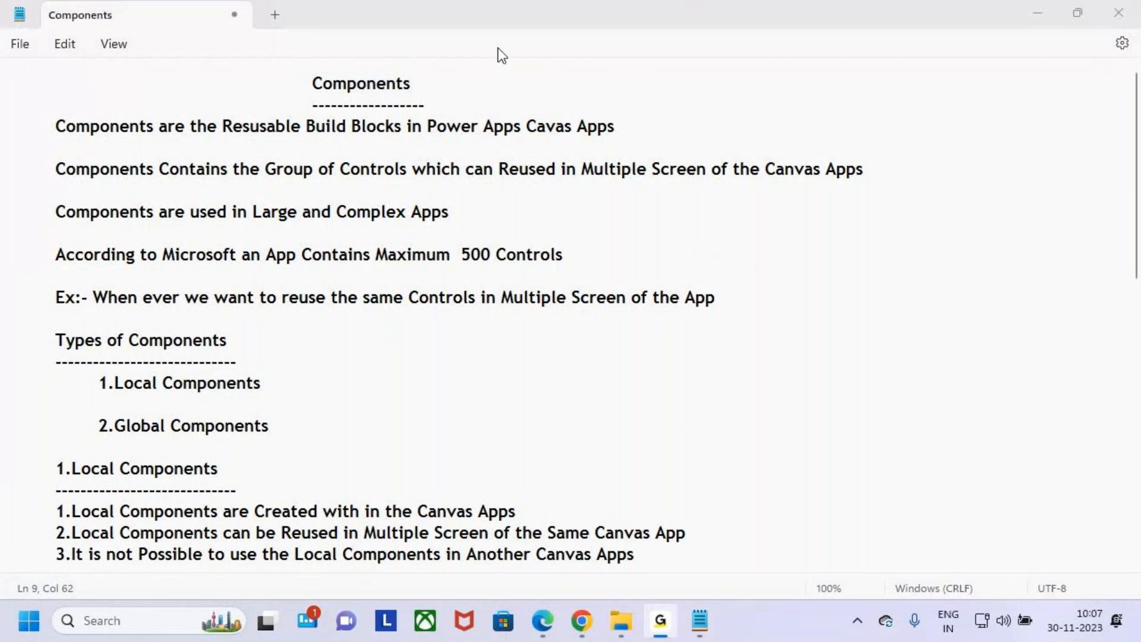